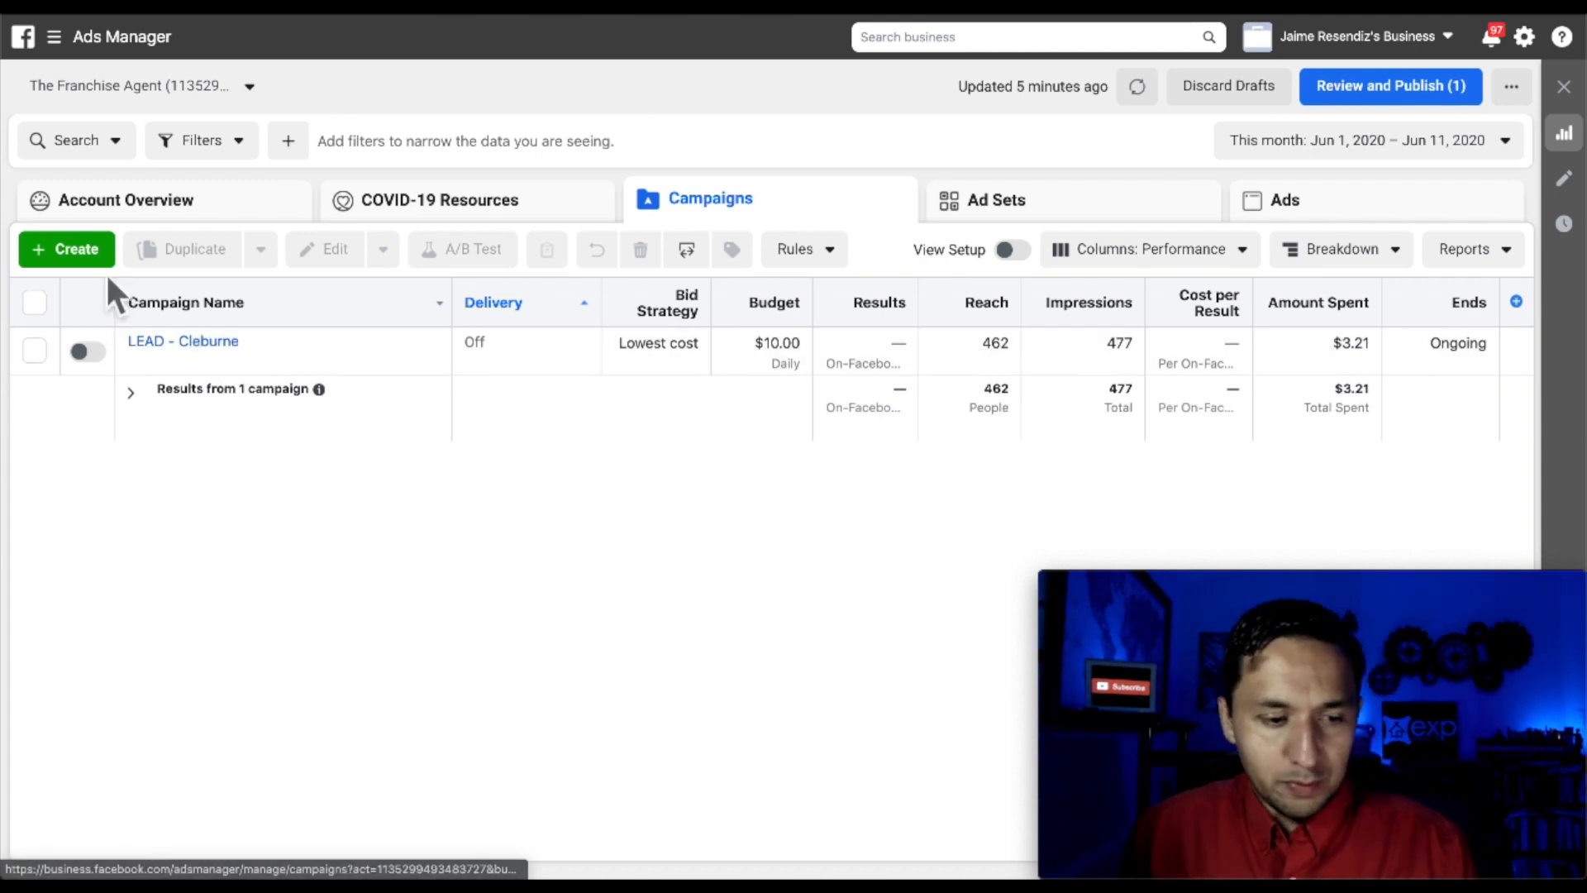
Create a new campaign with the Lead generation objective and open its draft
left_click(79, 260)
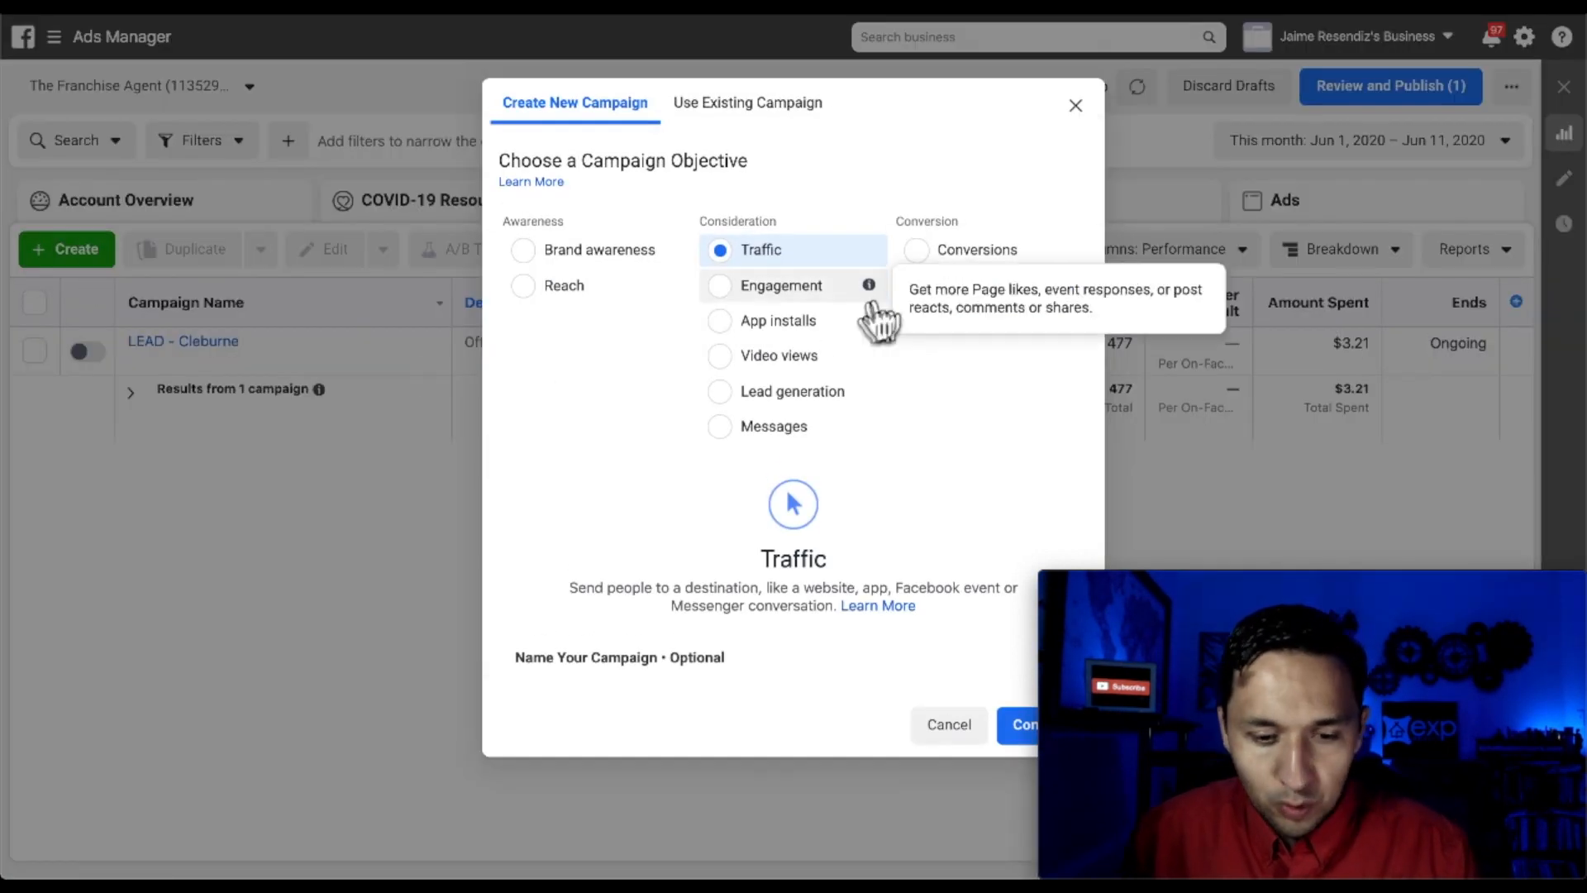
left_click(720, 398)
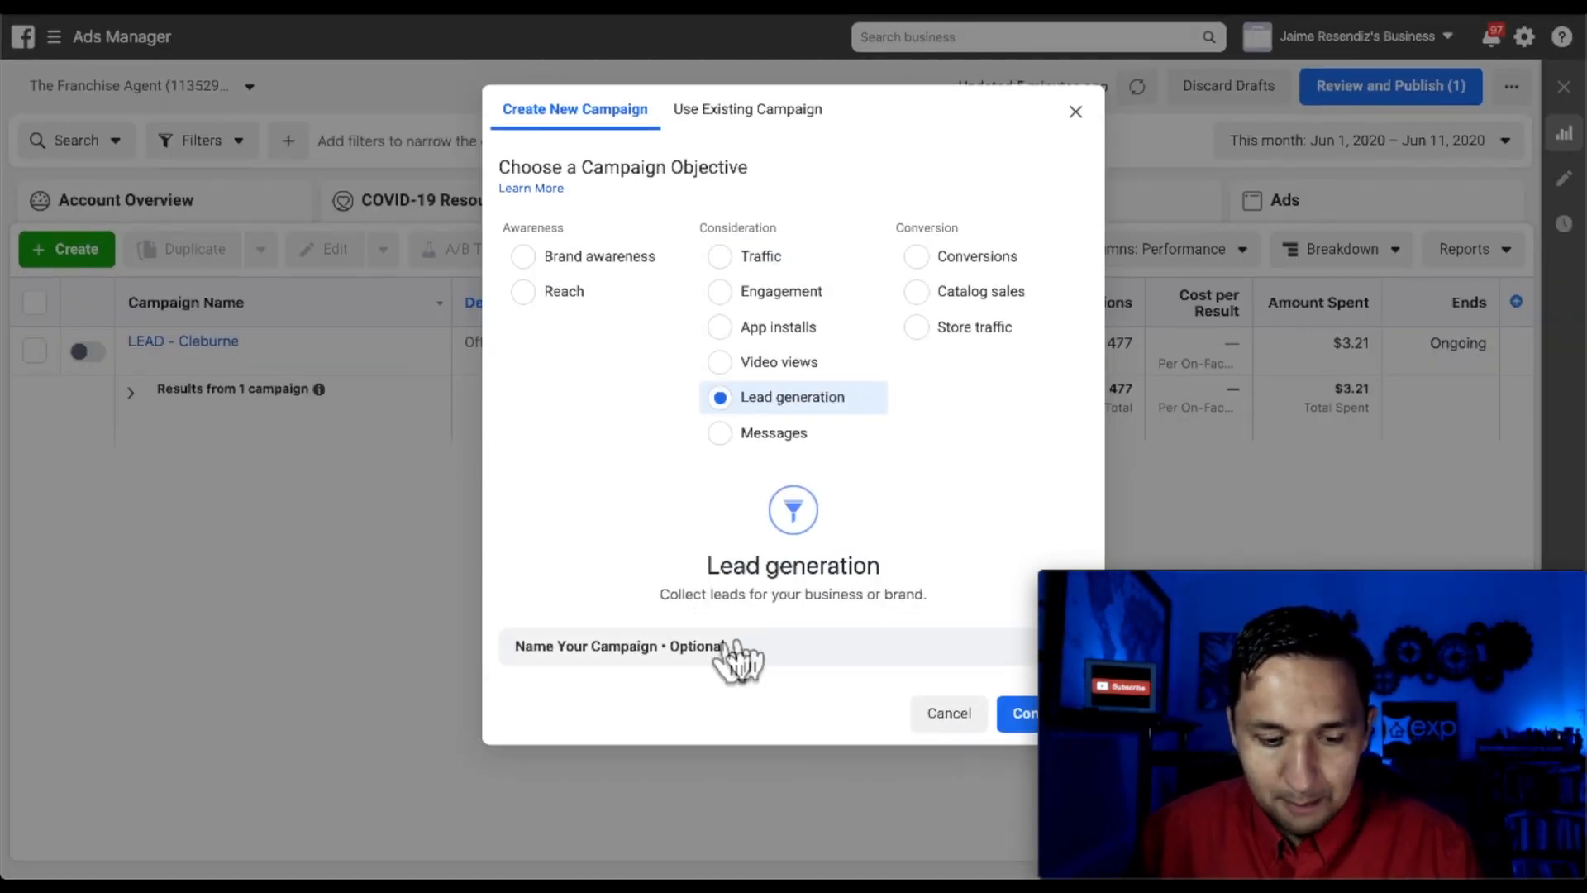
left_click(711, 653)
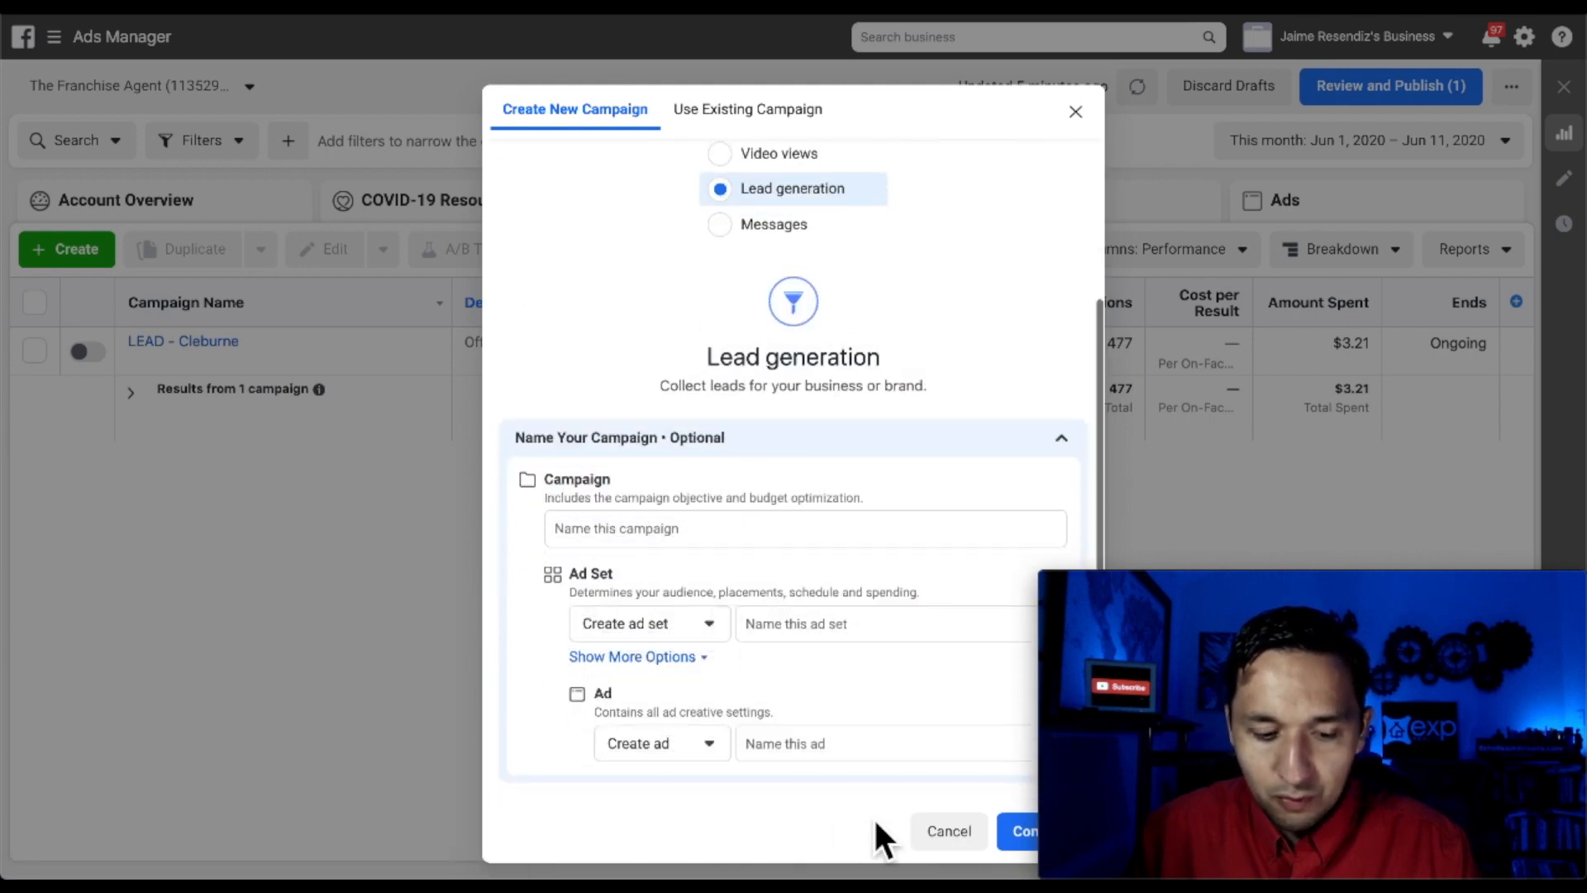
left_click(1021, 831)
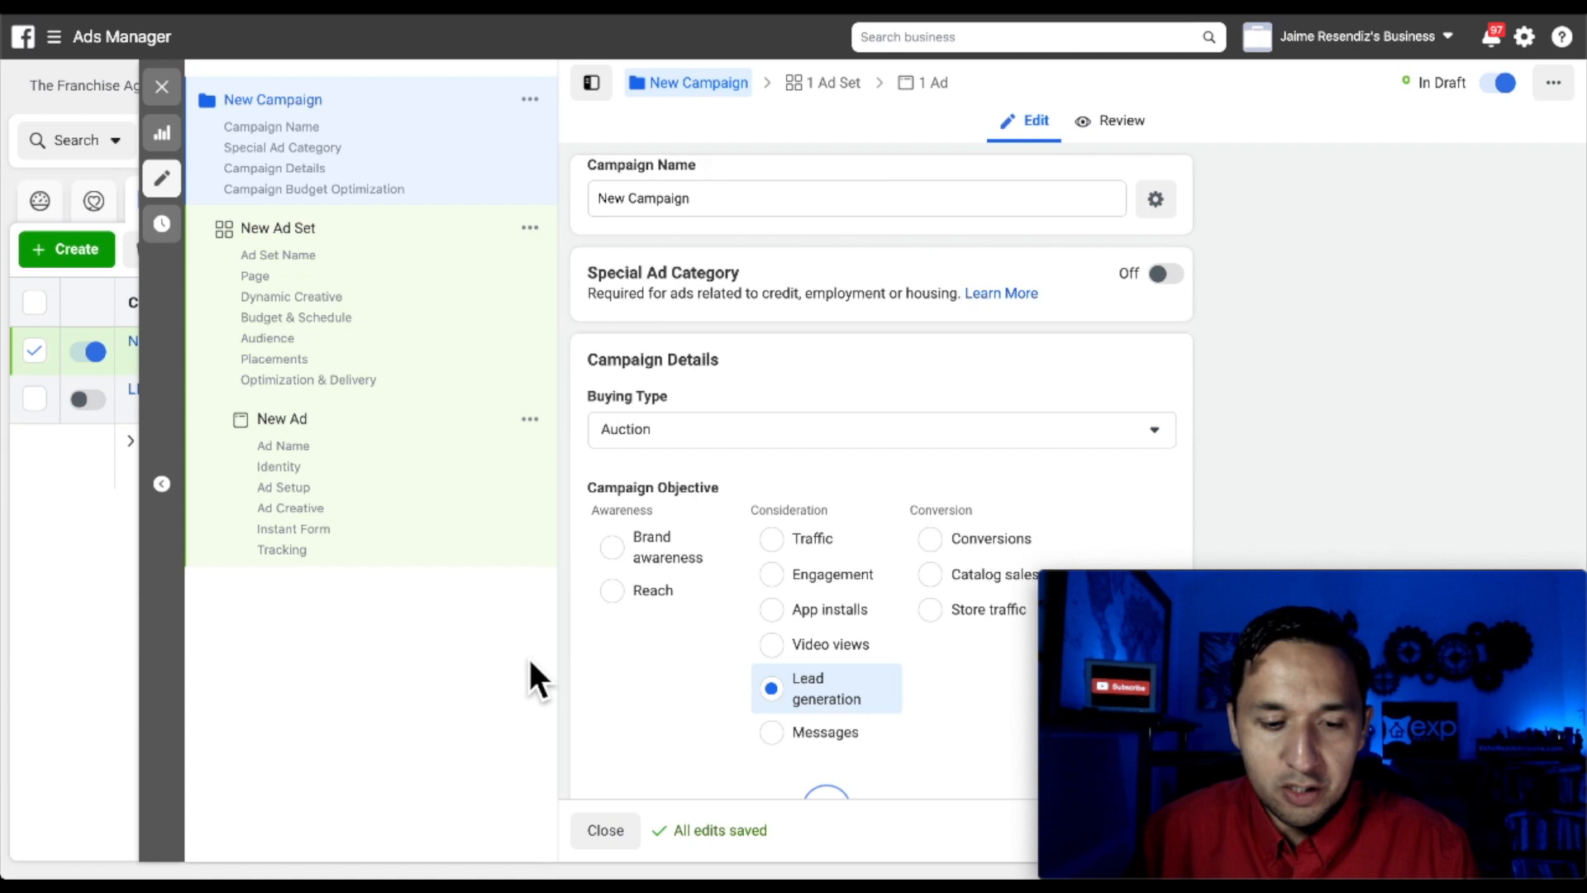
Rename the campaign LEAD - Trail Ranch, mark it Housing, and keep Auction buying type
triple_click(676, 203)
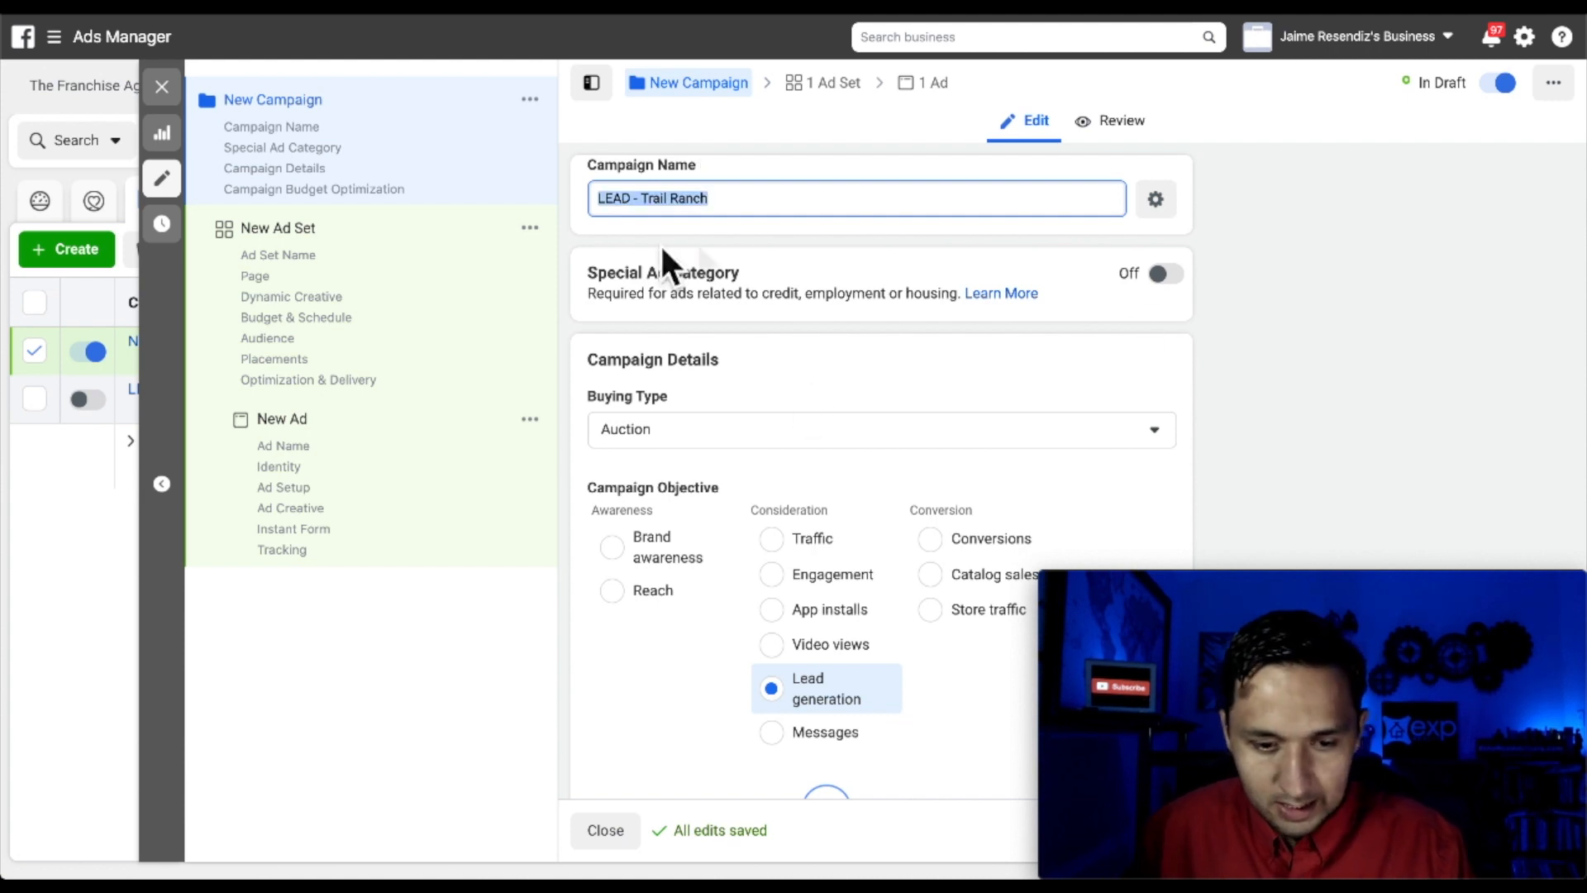
left_click(1165, 275)
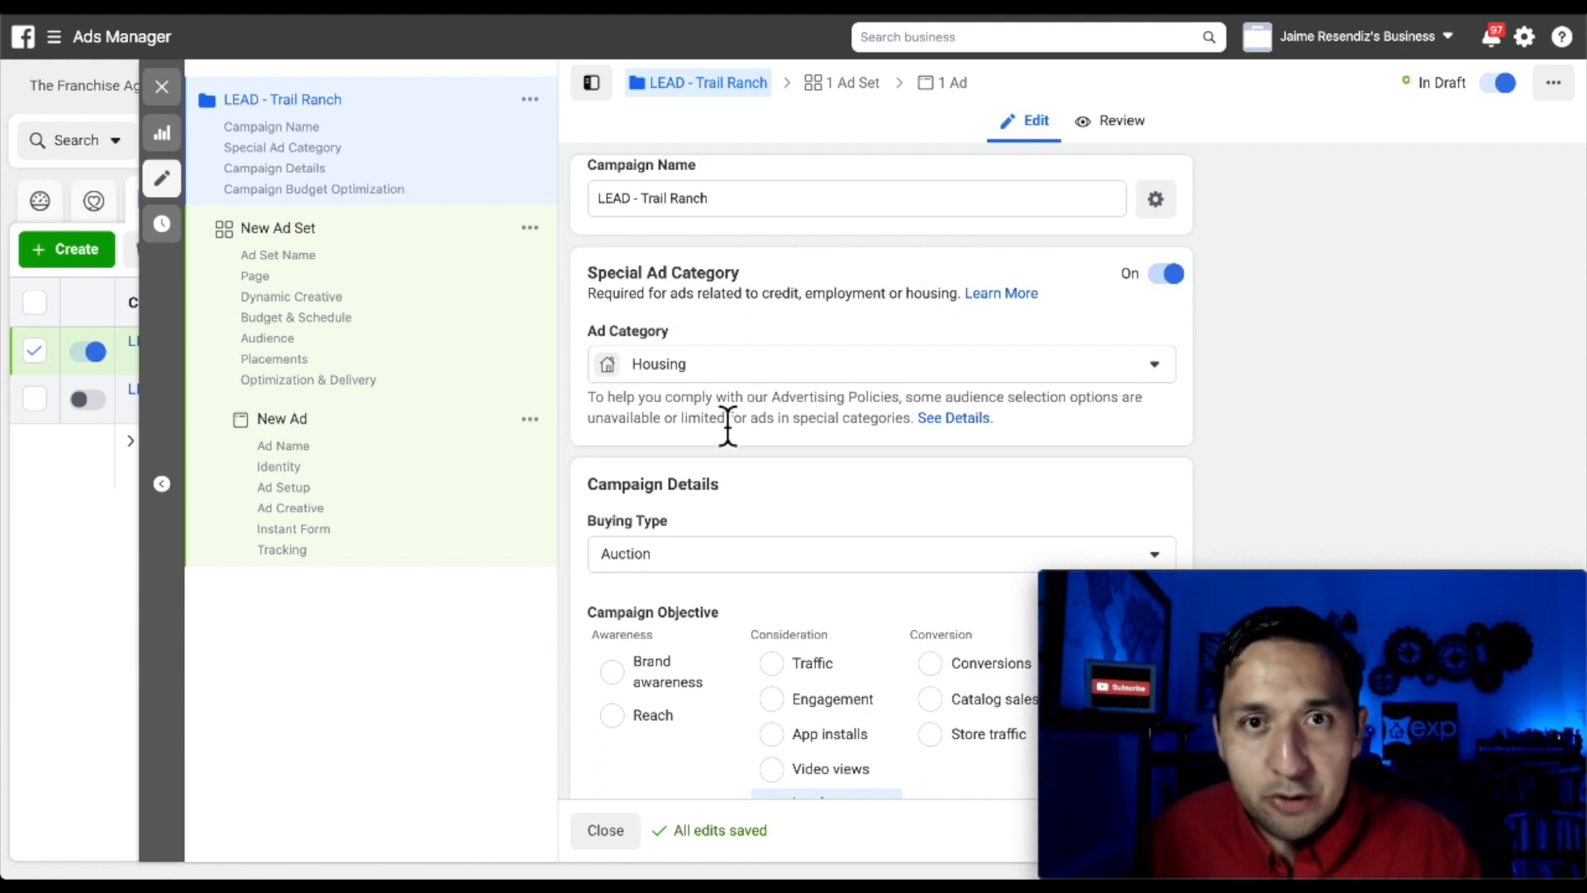
scroll(728, 426, "down", 3)
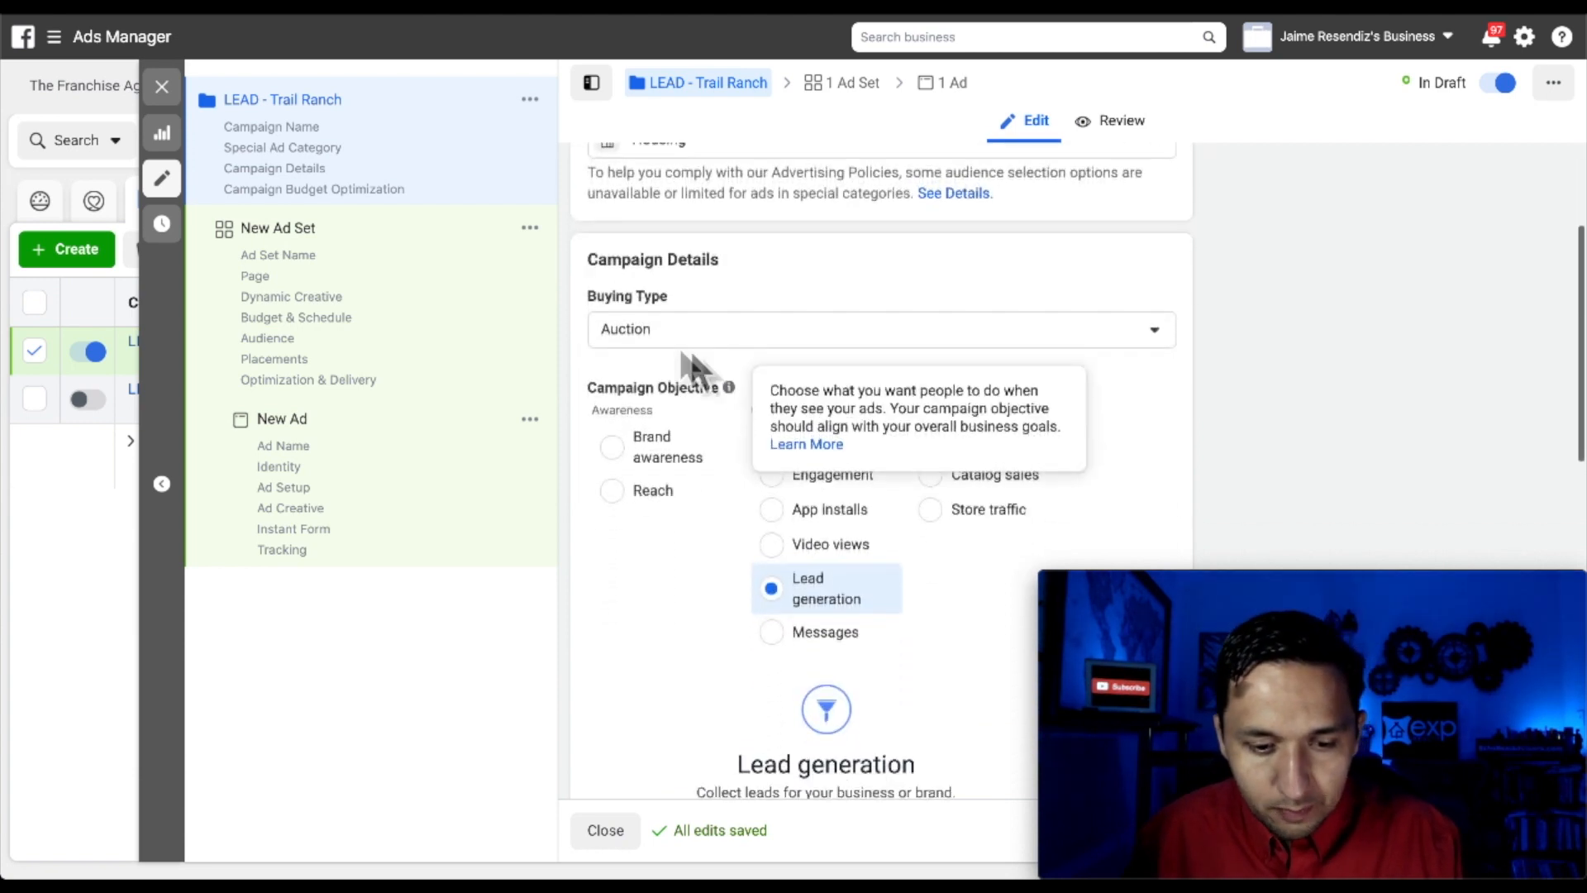
left_click(670, 352)
left_click(758, 340)
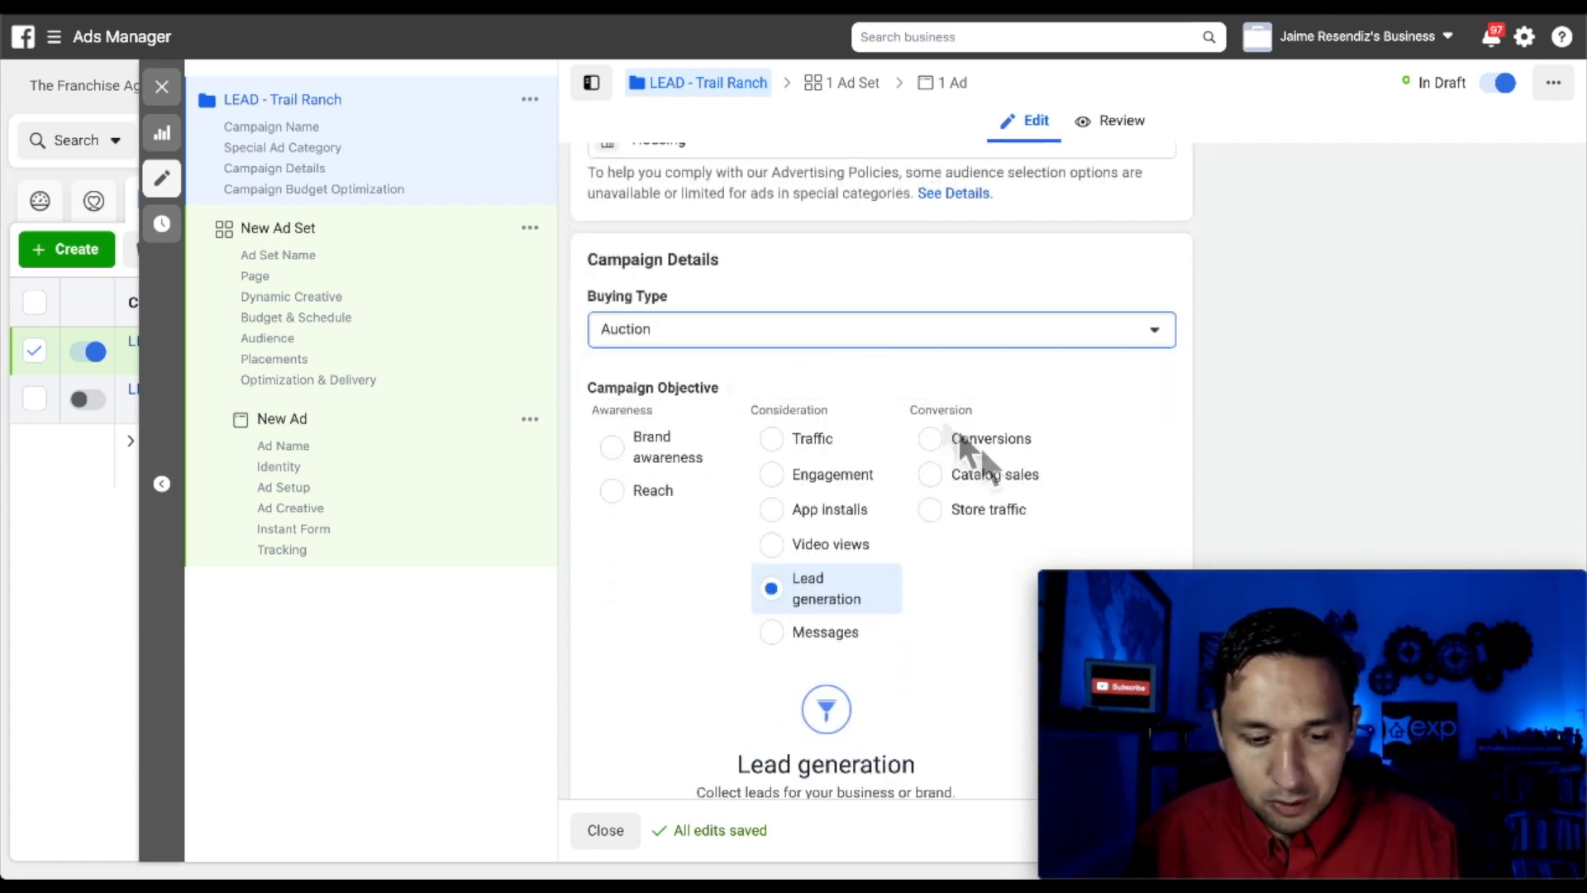
Turn off campaign budget optimization for the campaign
scroll(968, 451, "down", 2)
scroll(863, 463, "down", 6)
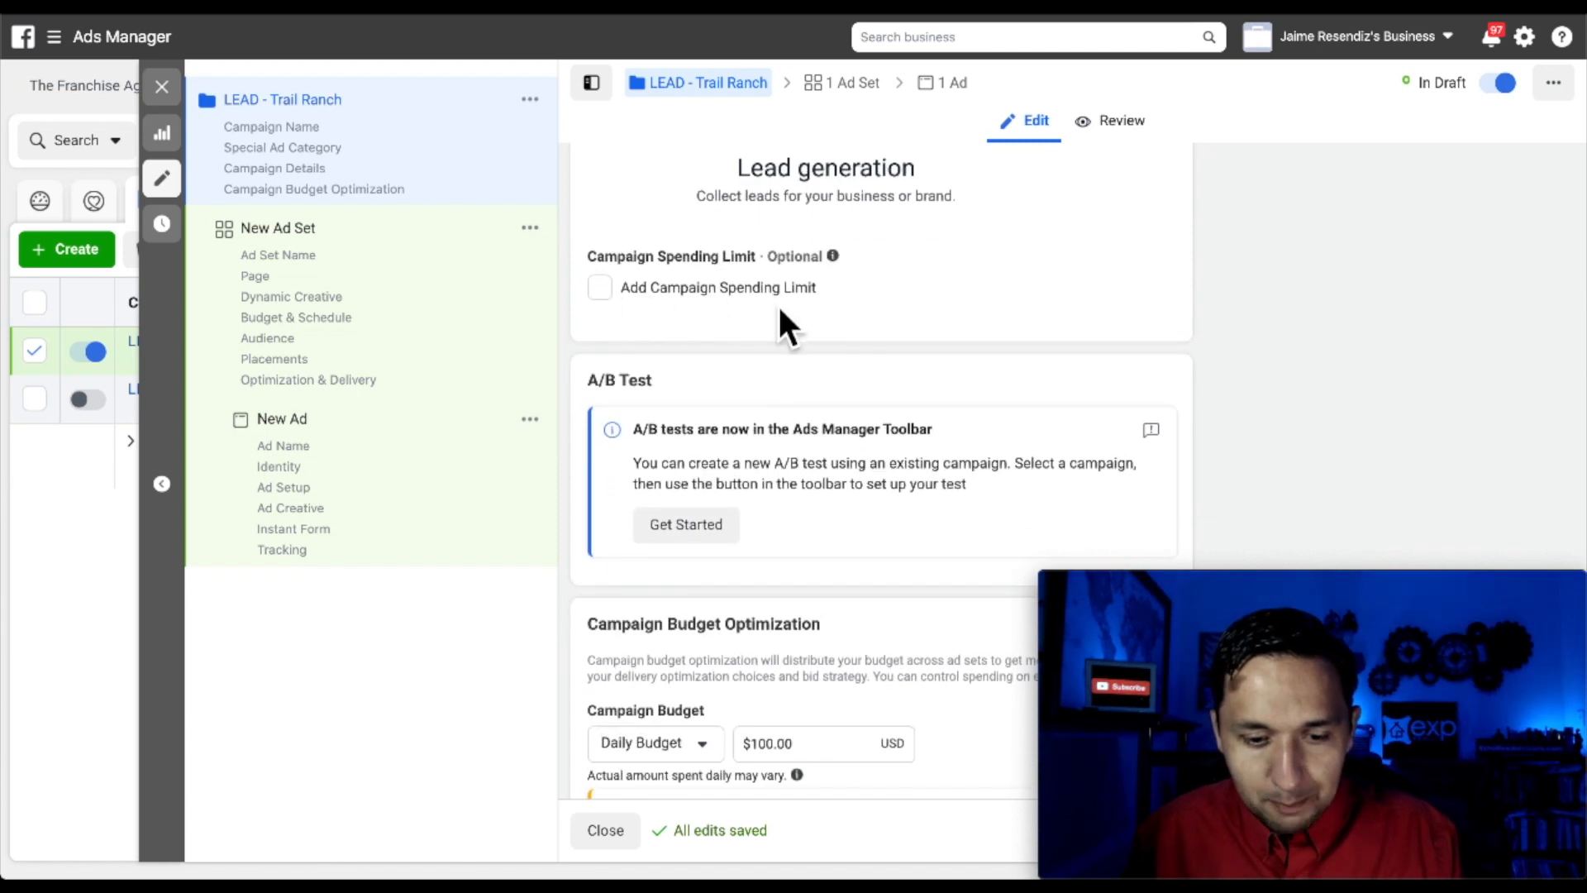
scroll(951, 377, "down", 3)
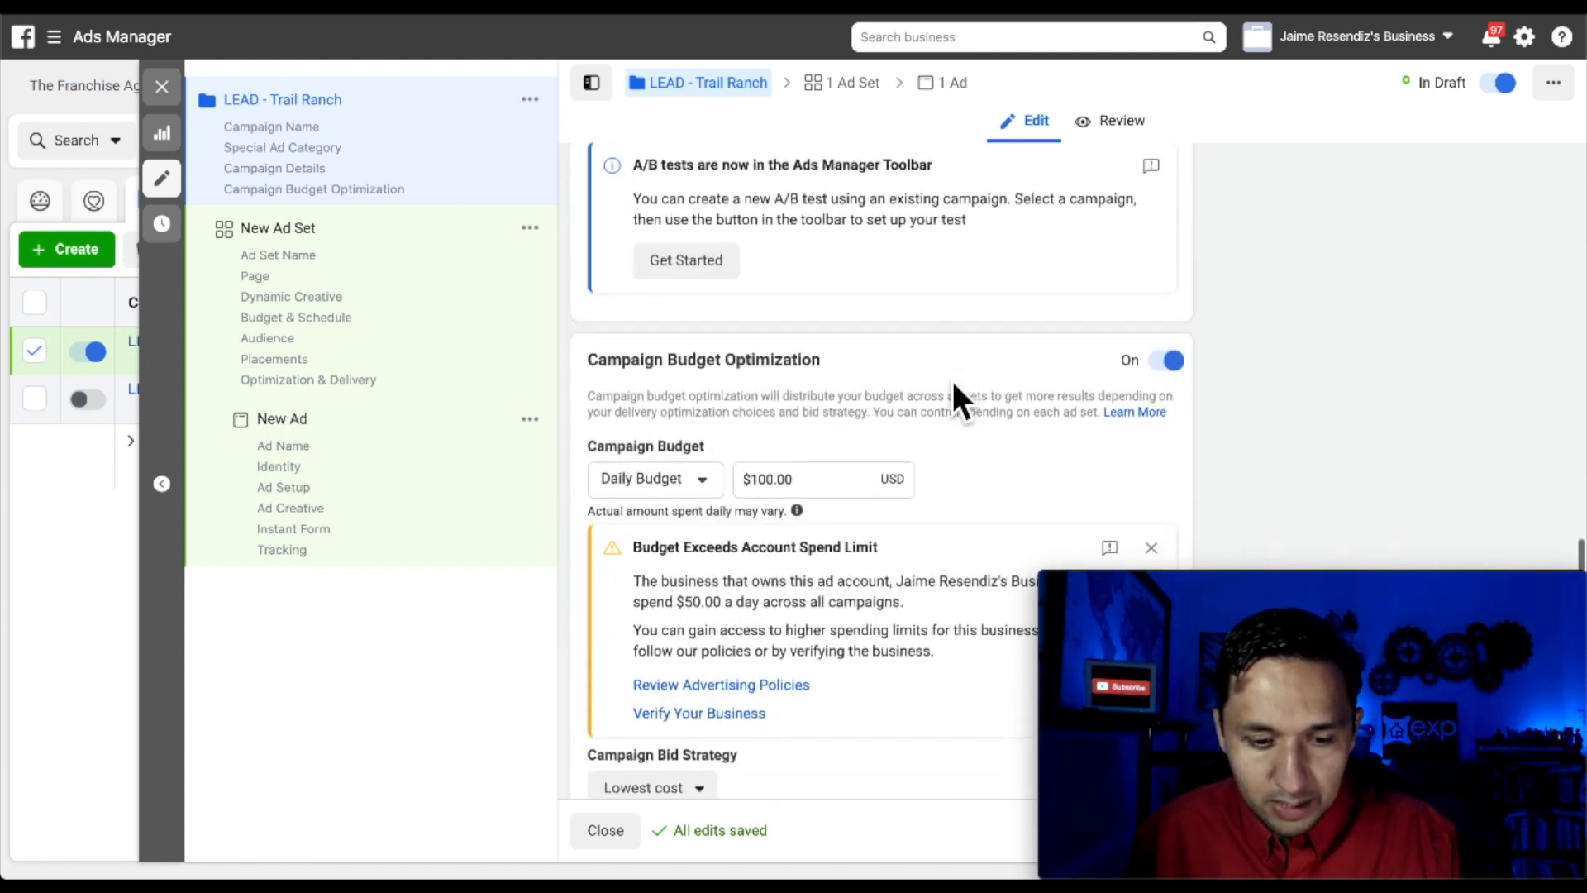
left_click(1174, 361)
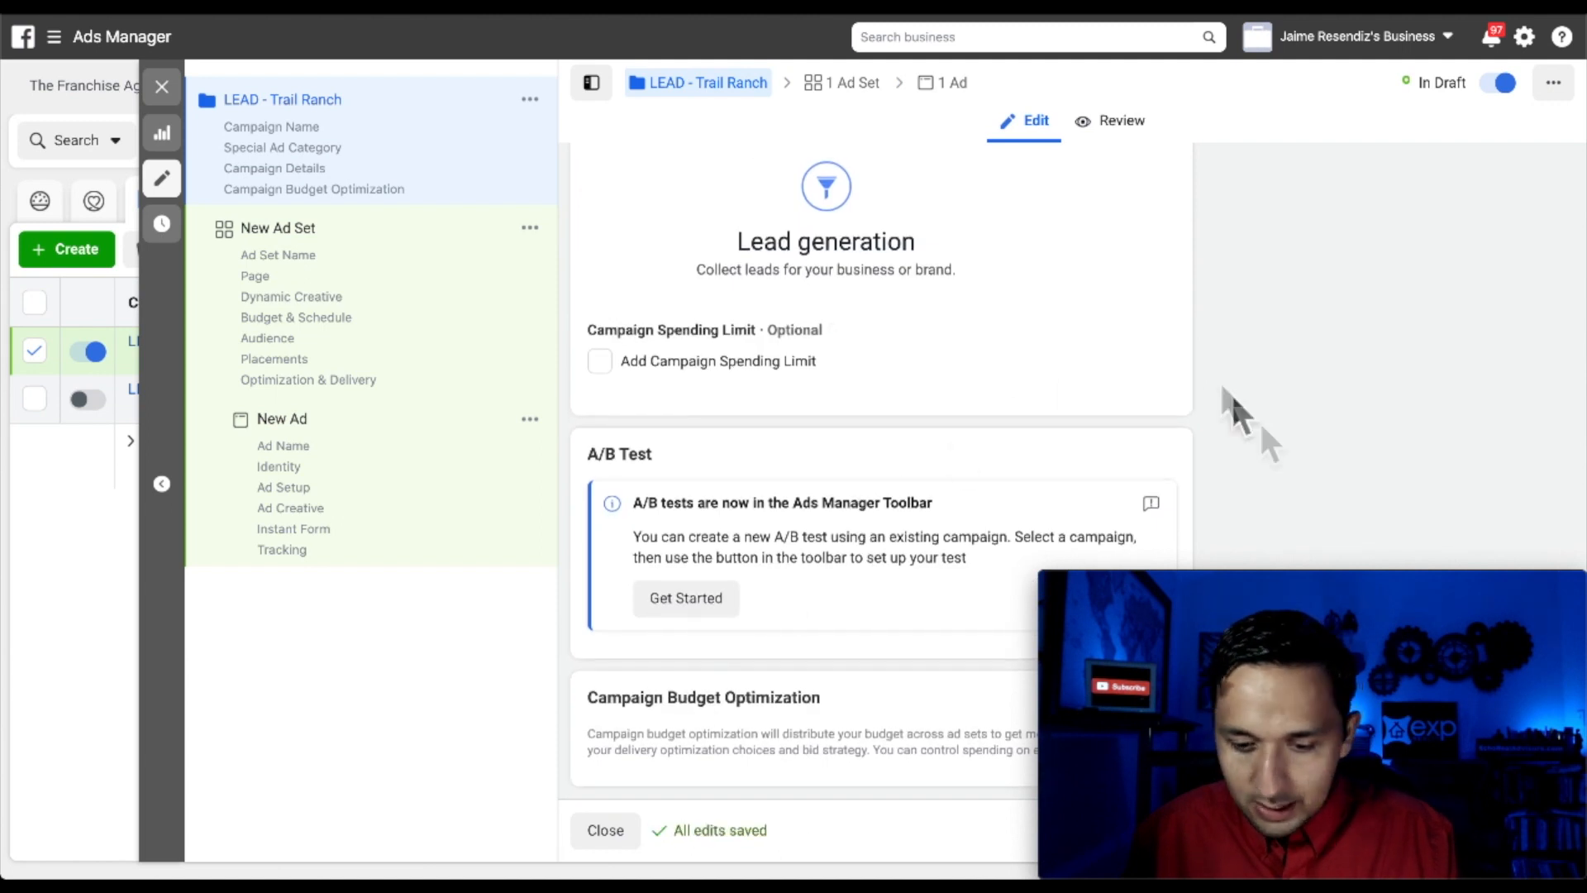
left_click(1366, 469)
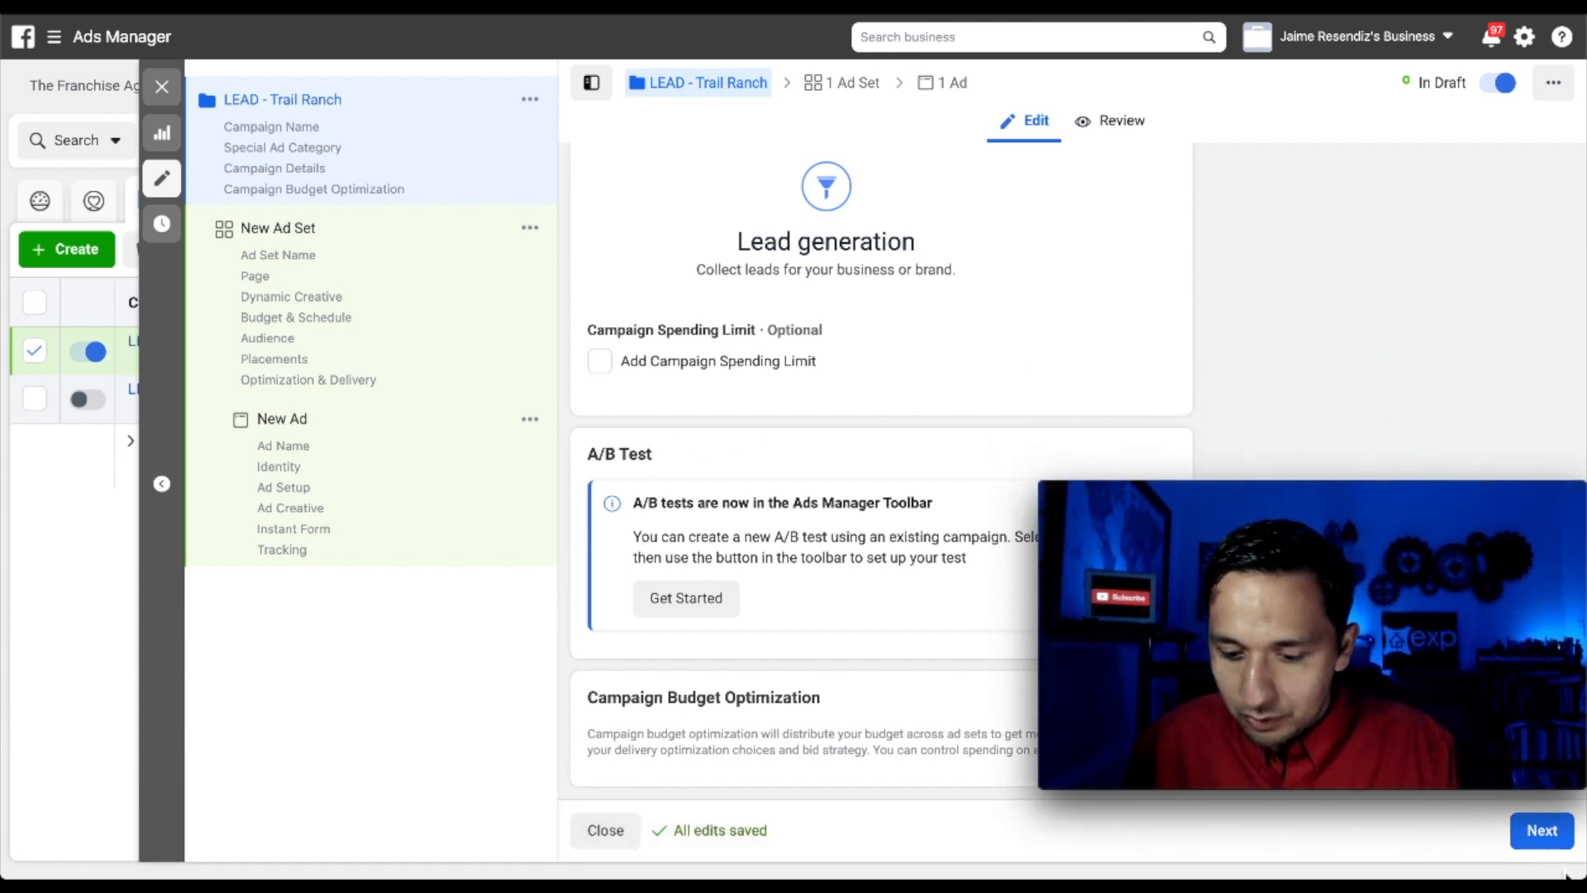
Name the ad set LEAD - Trail Ranch and give it a $10.00 daily budget
left_click(1538, 843)
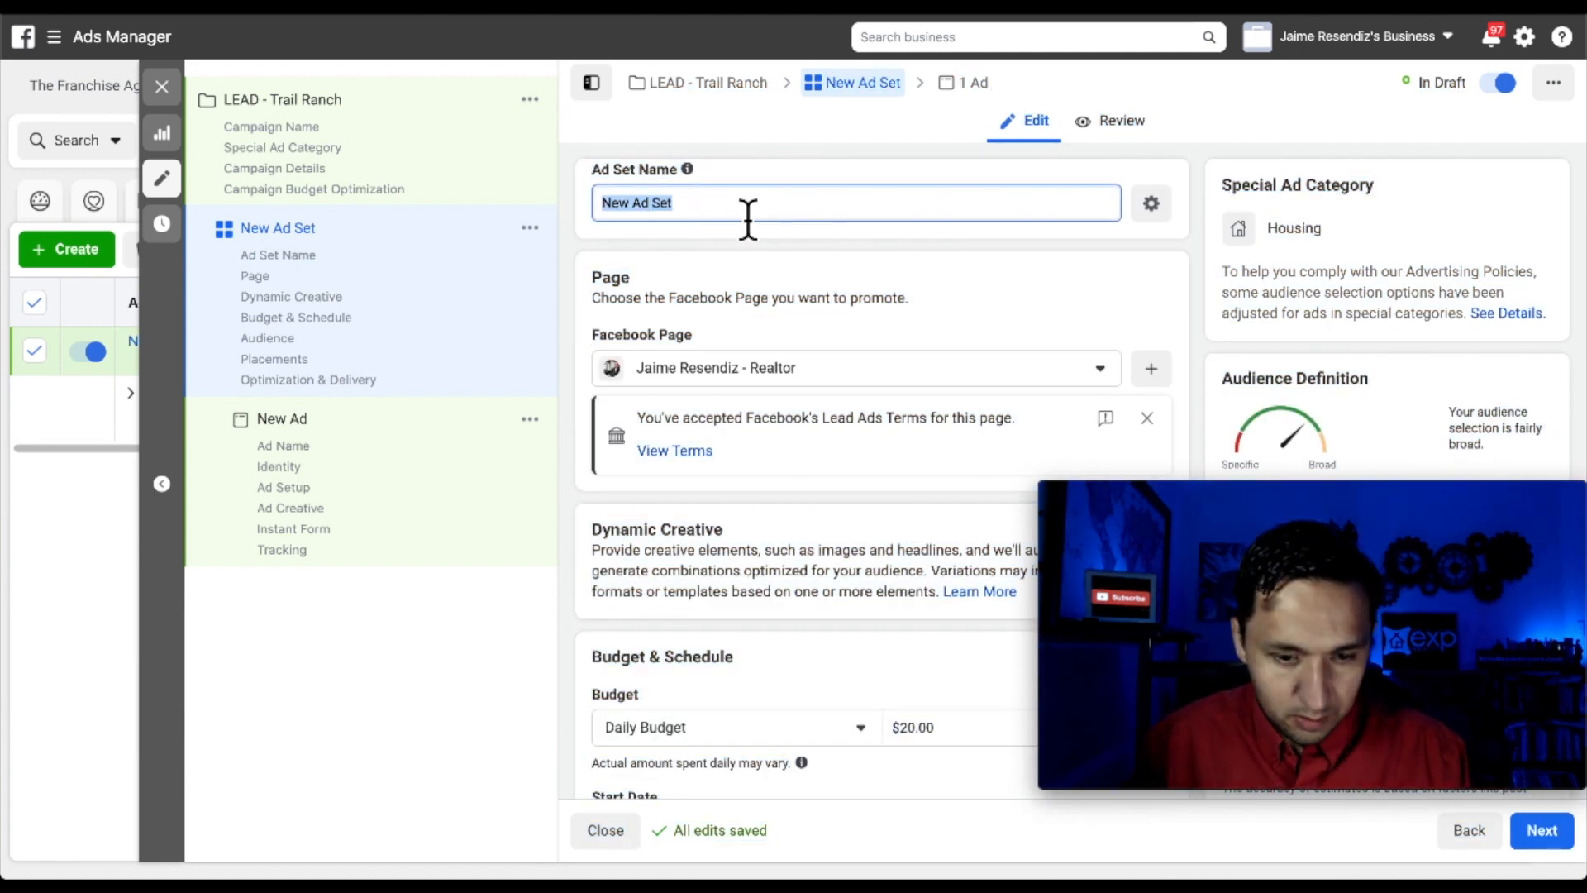
type("LEAD - Trail Ranch")
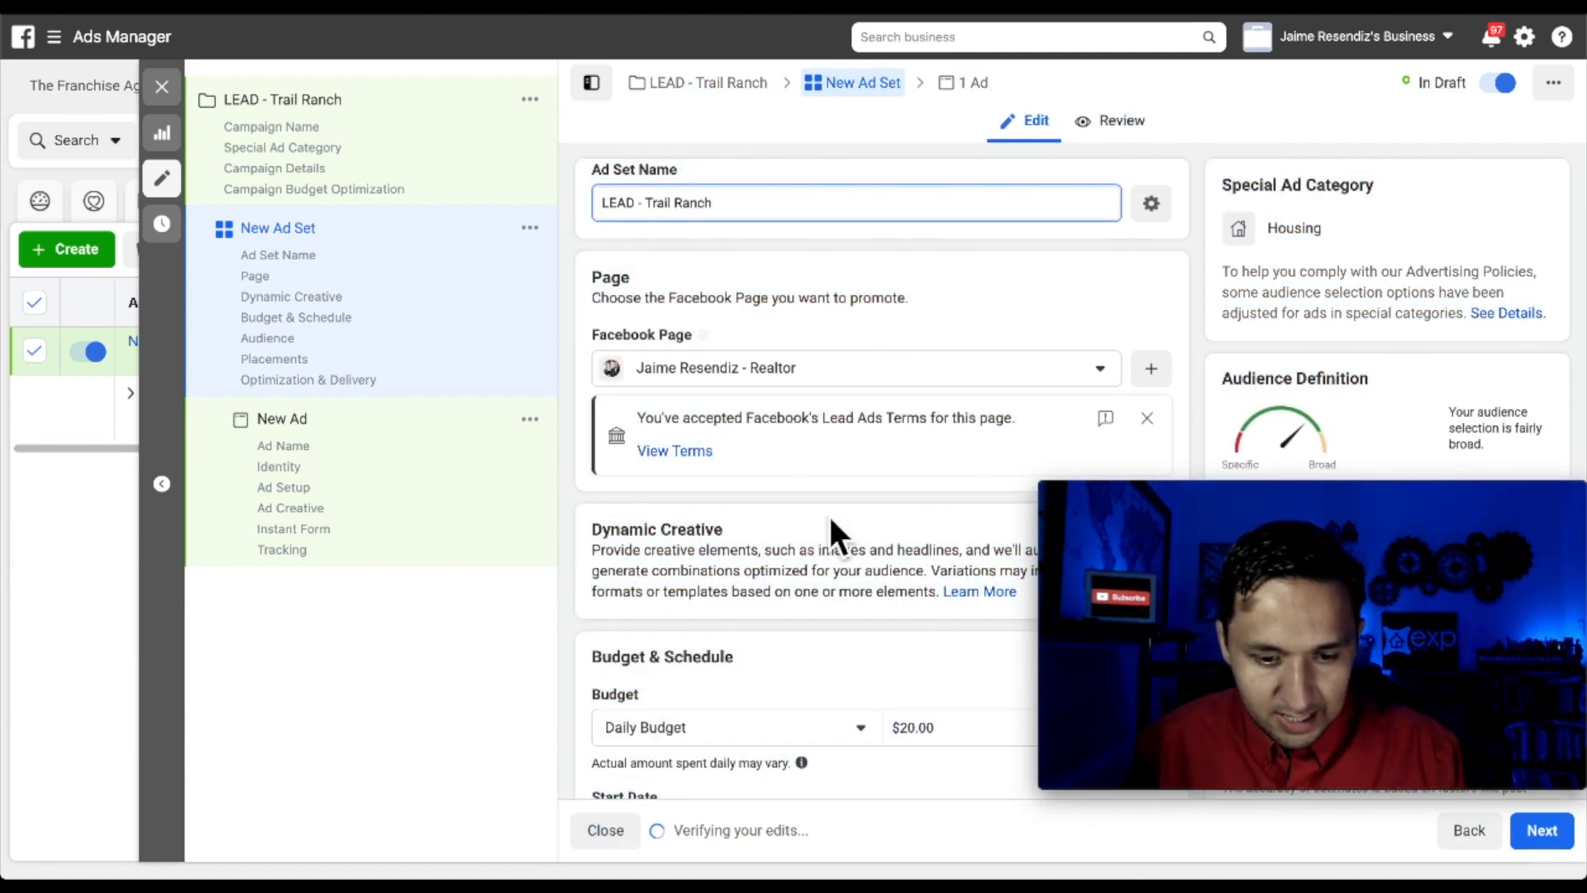
scroll(829, 525, "down", 2)
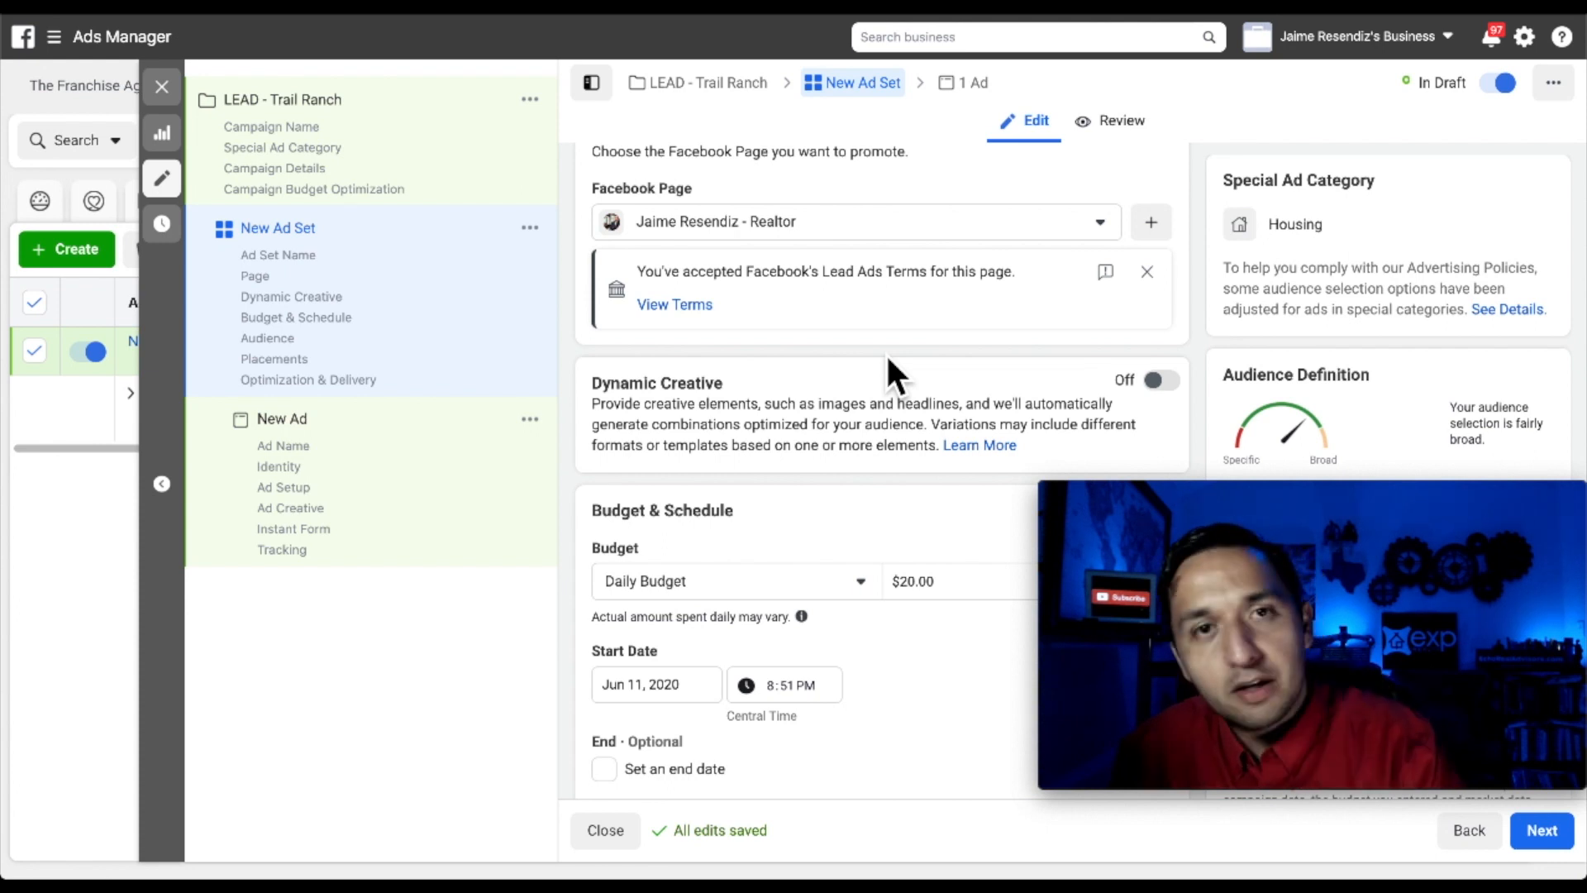
scroll(886, 354, "down", 2)
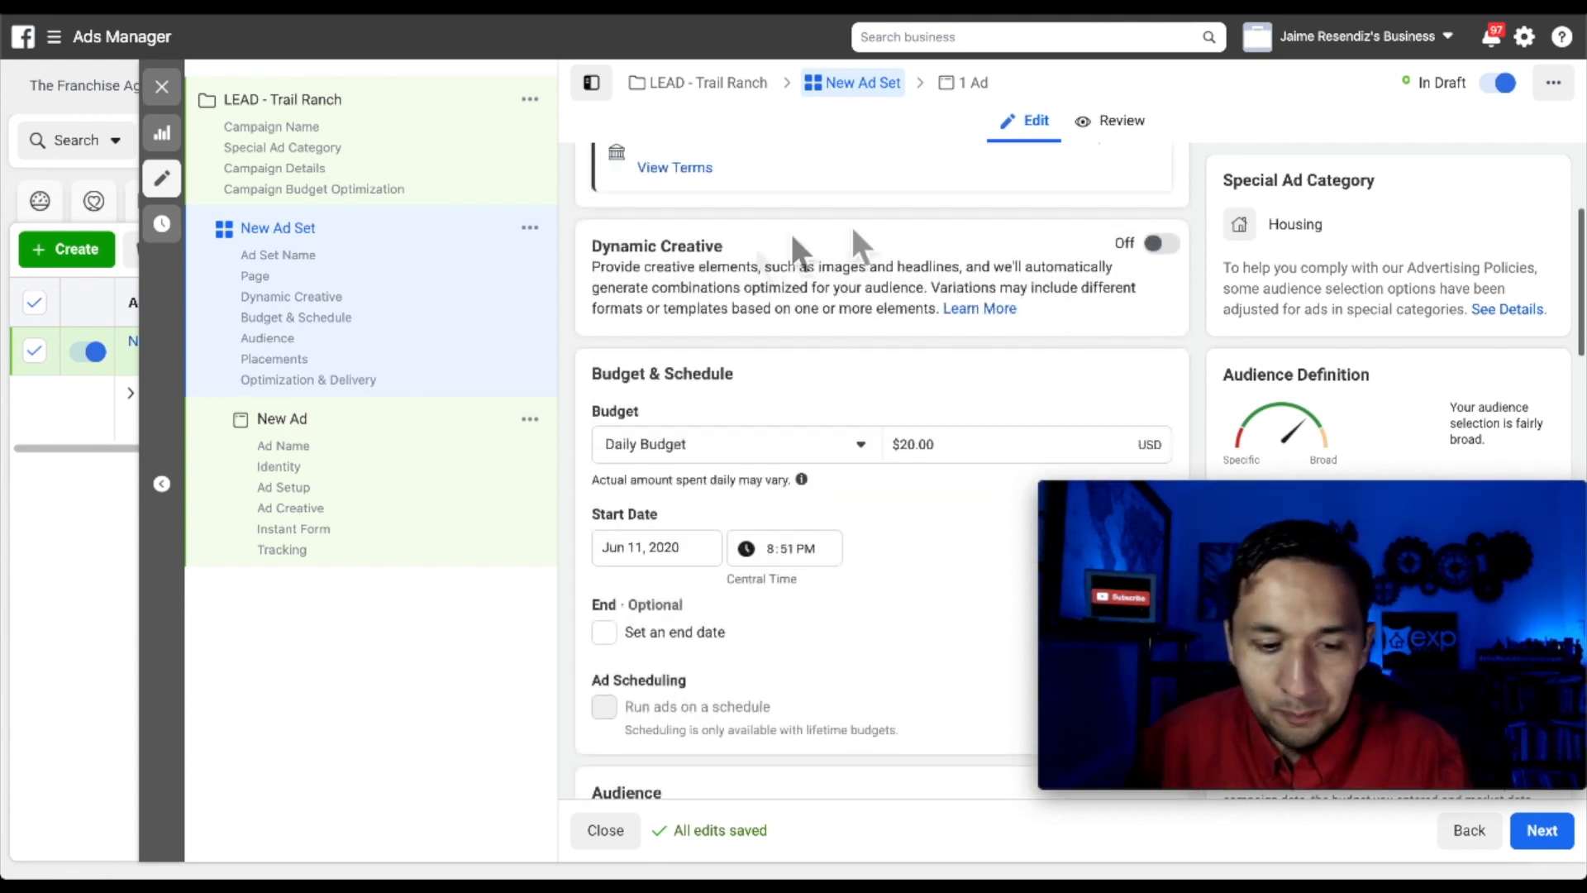
scroll(876, 384, "down", 2)
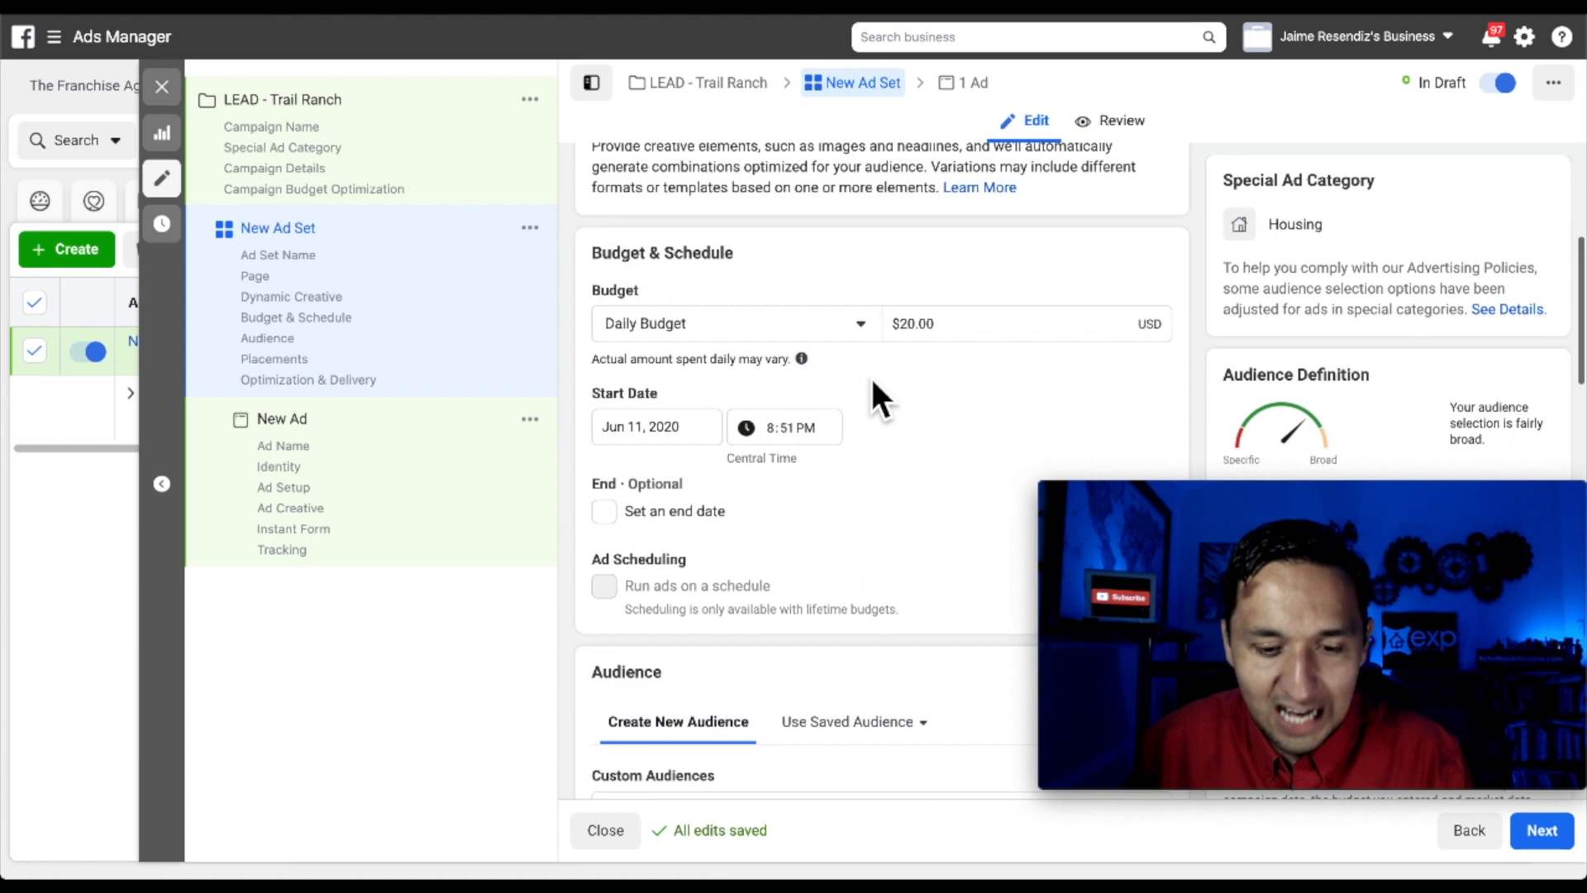
left_click(932, 324)
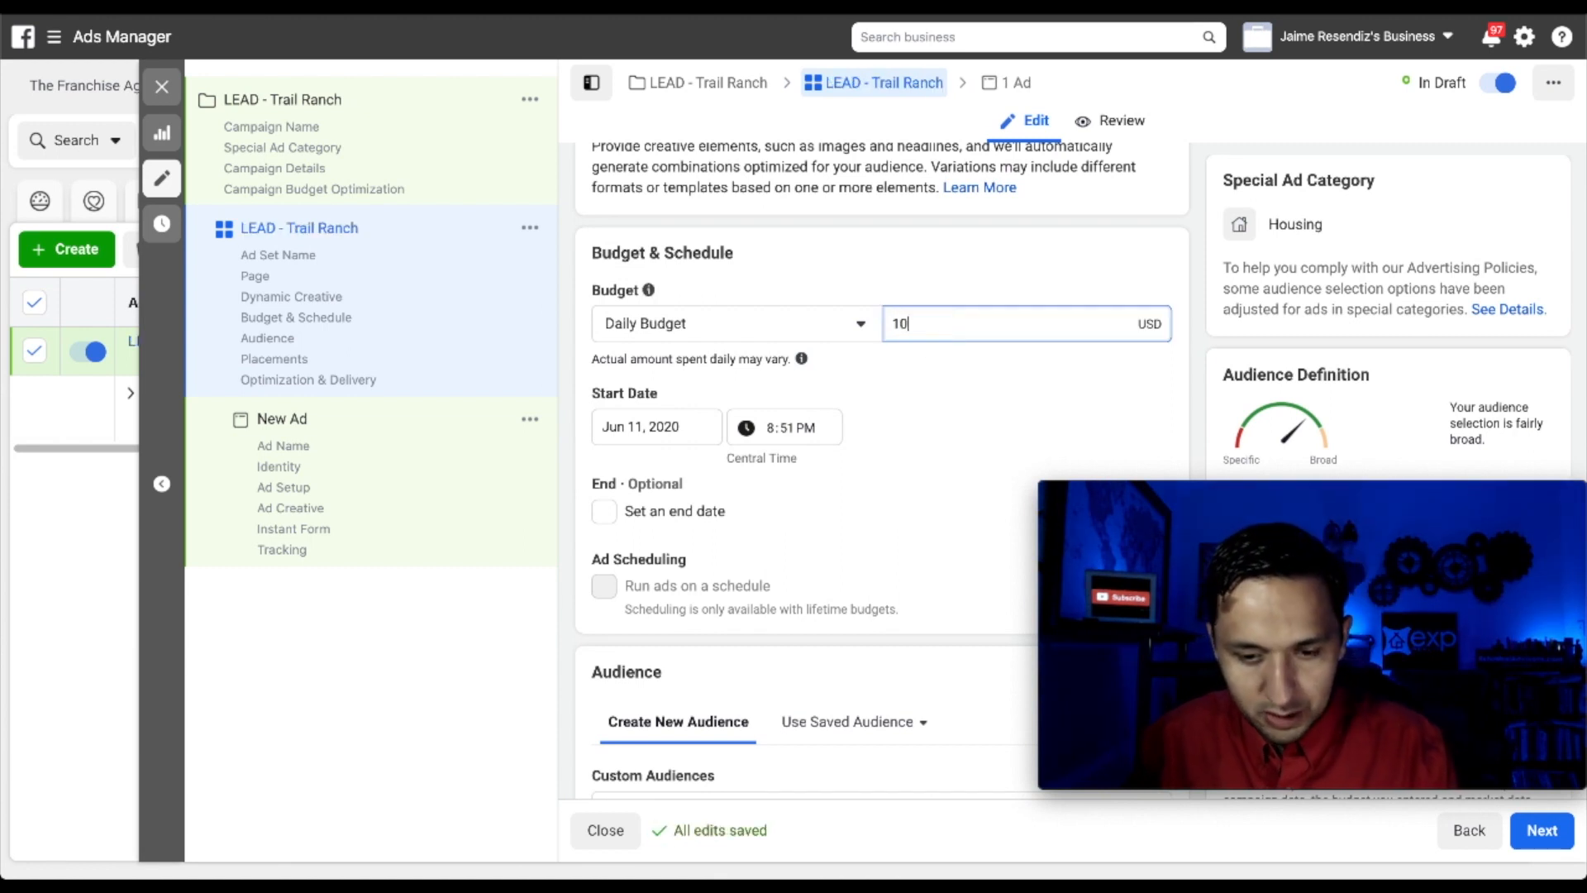
left_click(960, 432)
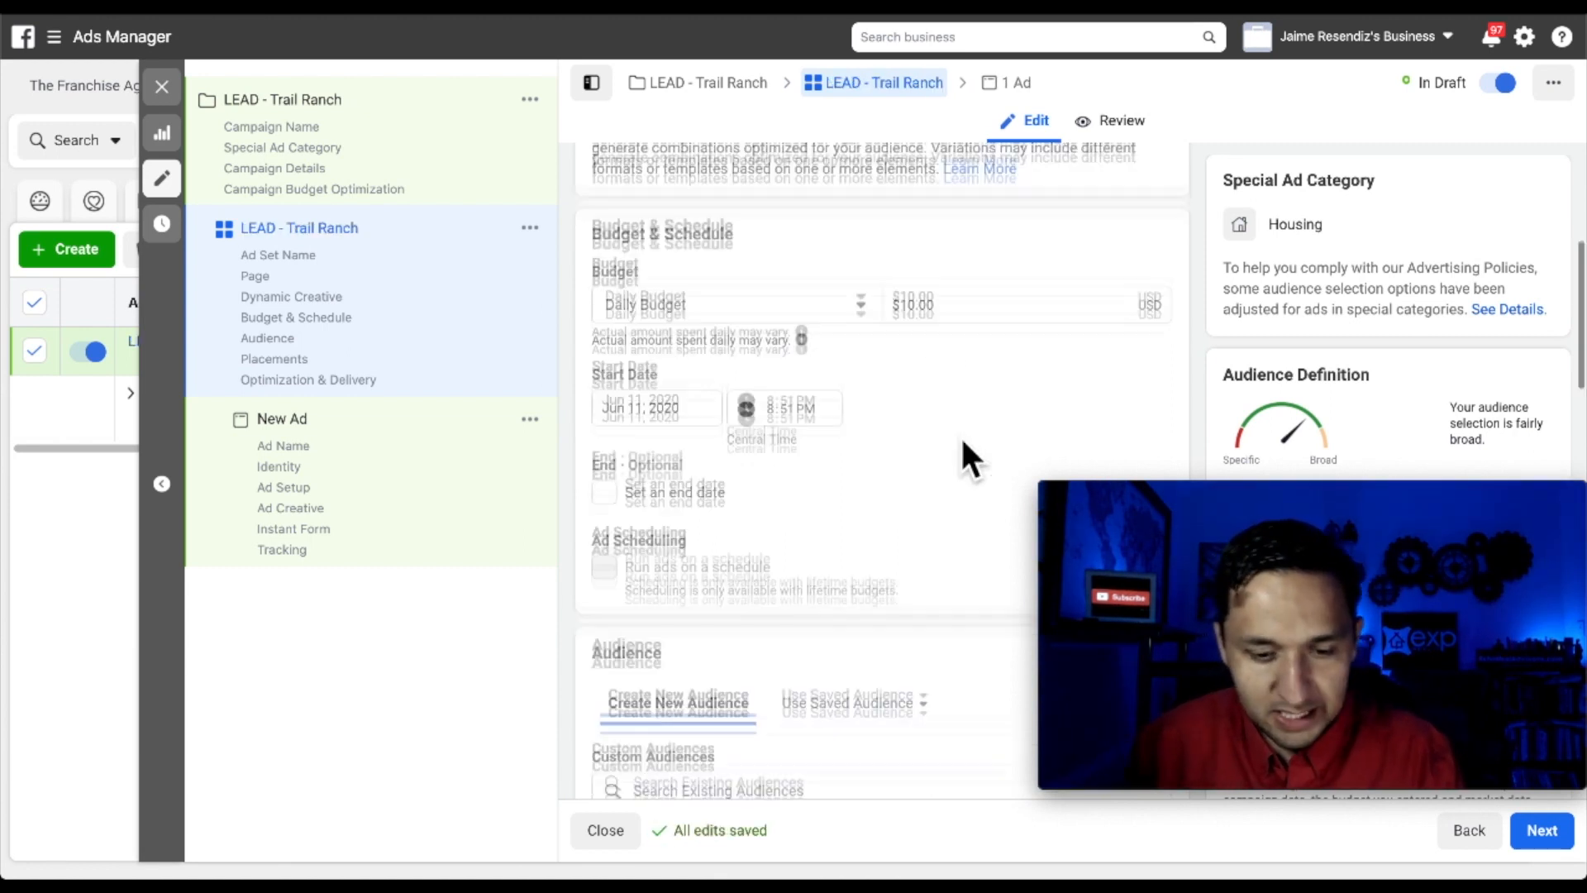
Set the location audience to 'People living in this location'
scroll(960, 435, "down", 1)
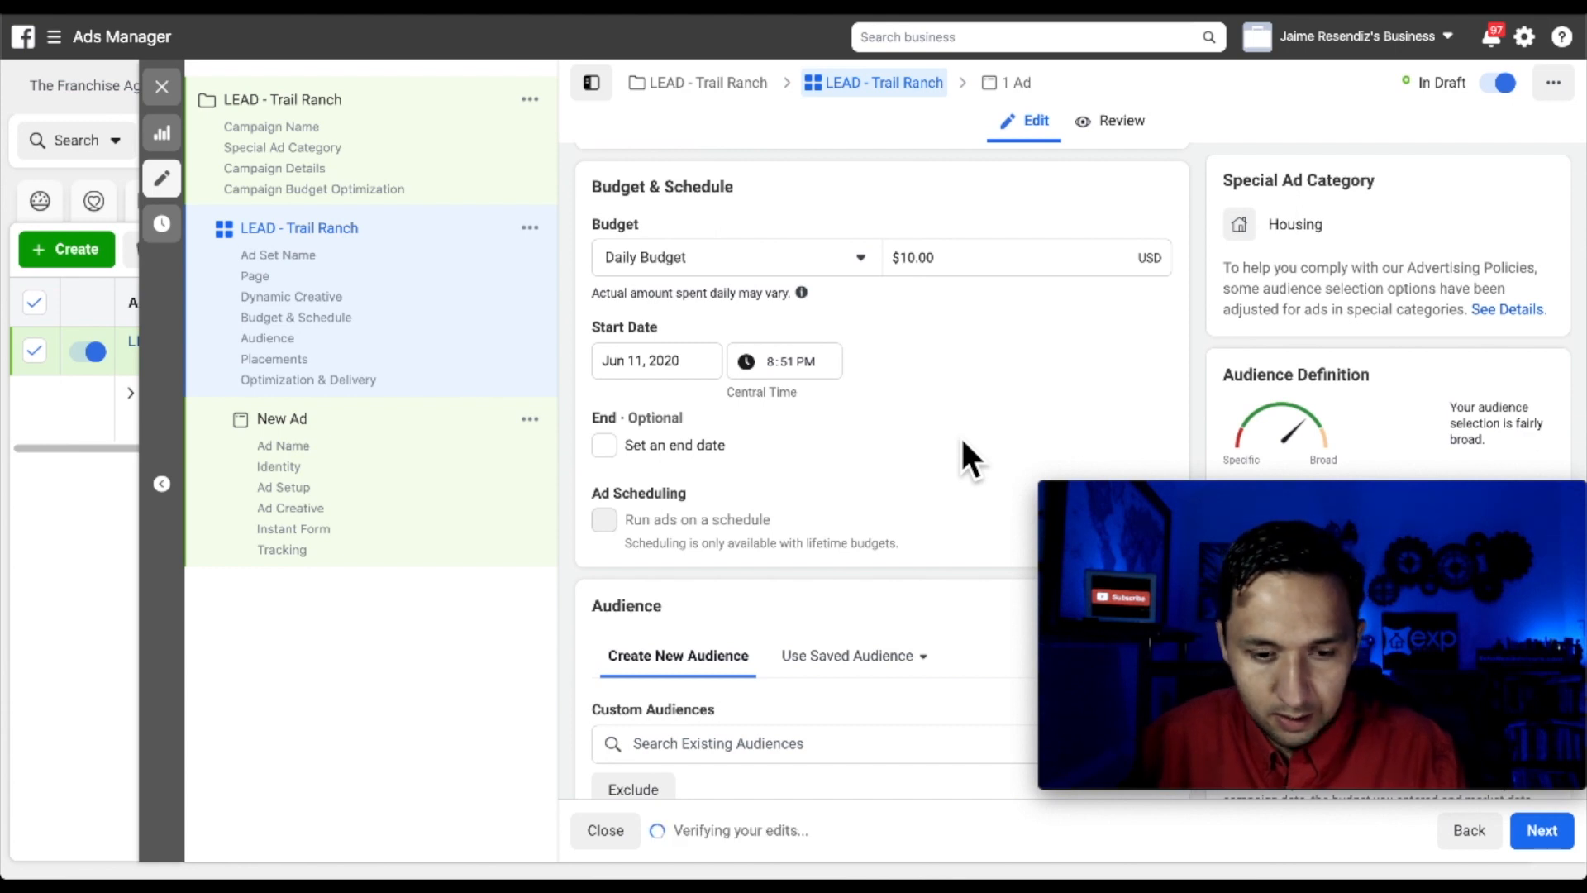
scroll(960, 435, "down", 1)
scroll(890, 478, "down", 2)
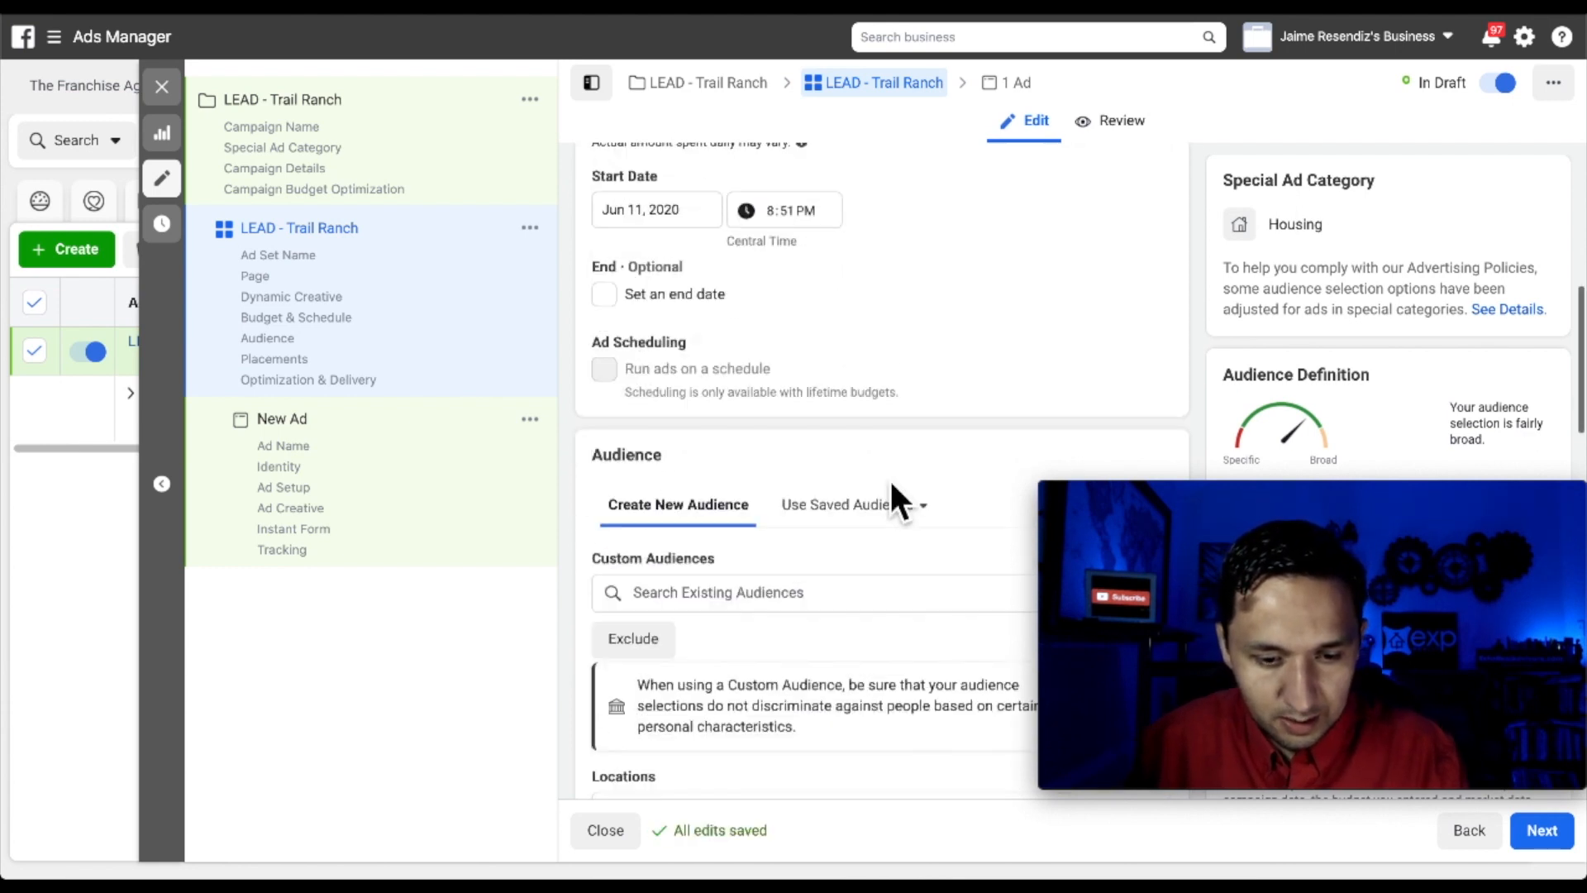
scroll(890, 478, "down", 4)
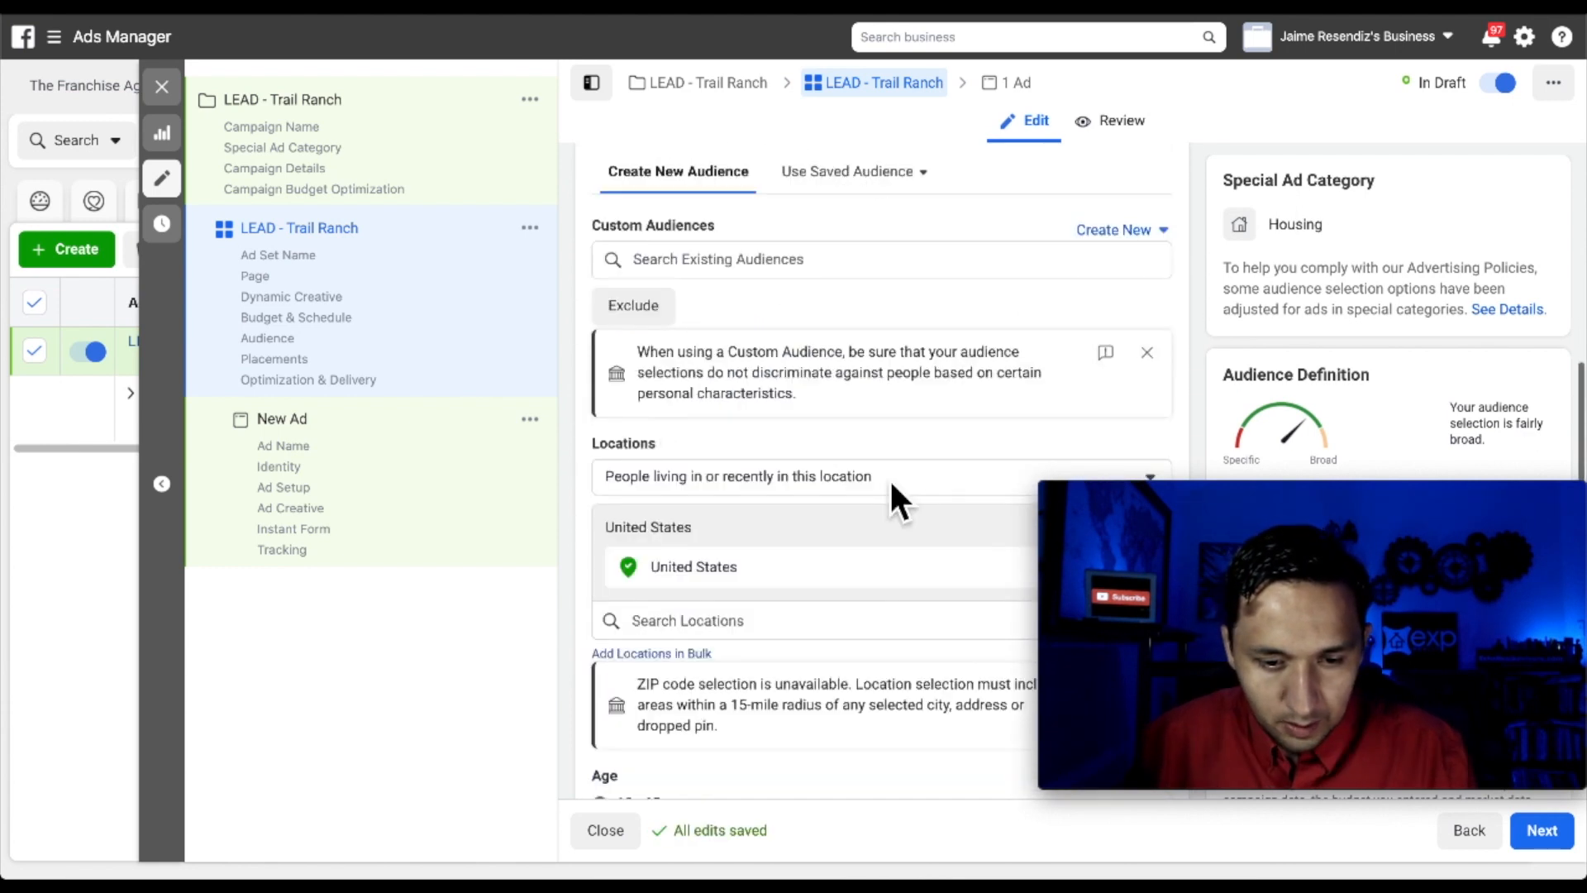
scroll(870, 479, "down", 2)
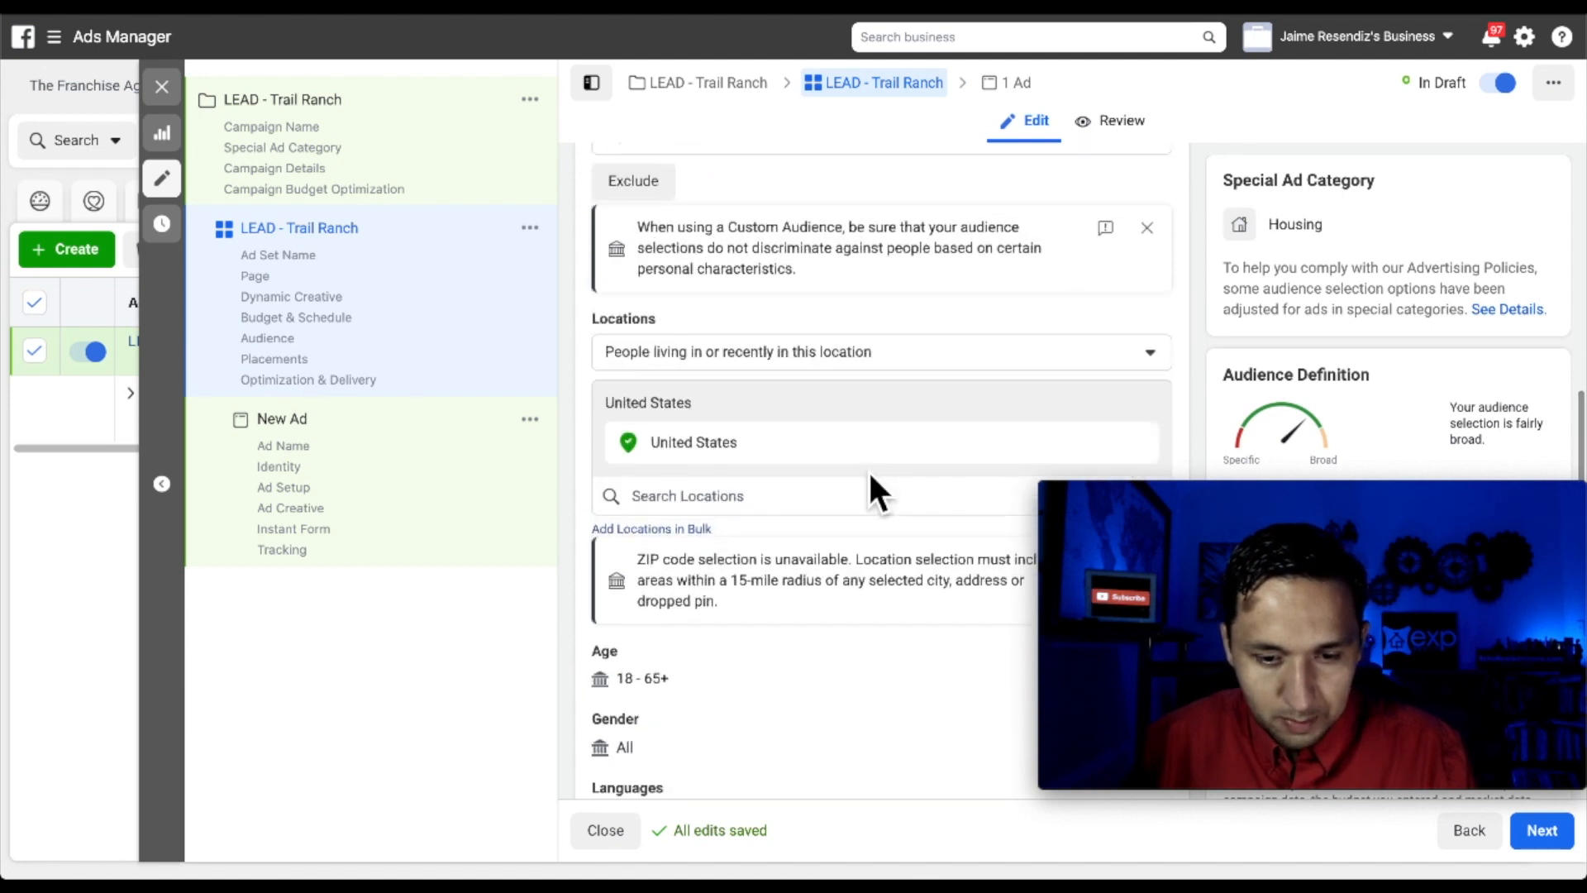
scroll(868, 478, "down", 1)
left_click(796, 278)
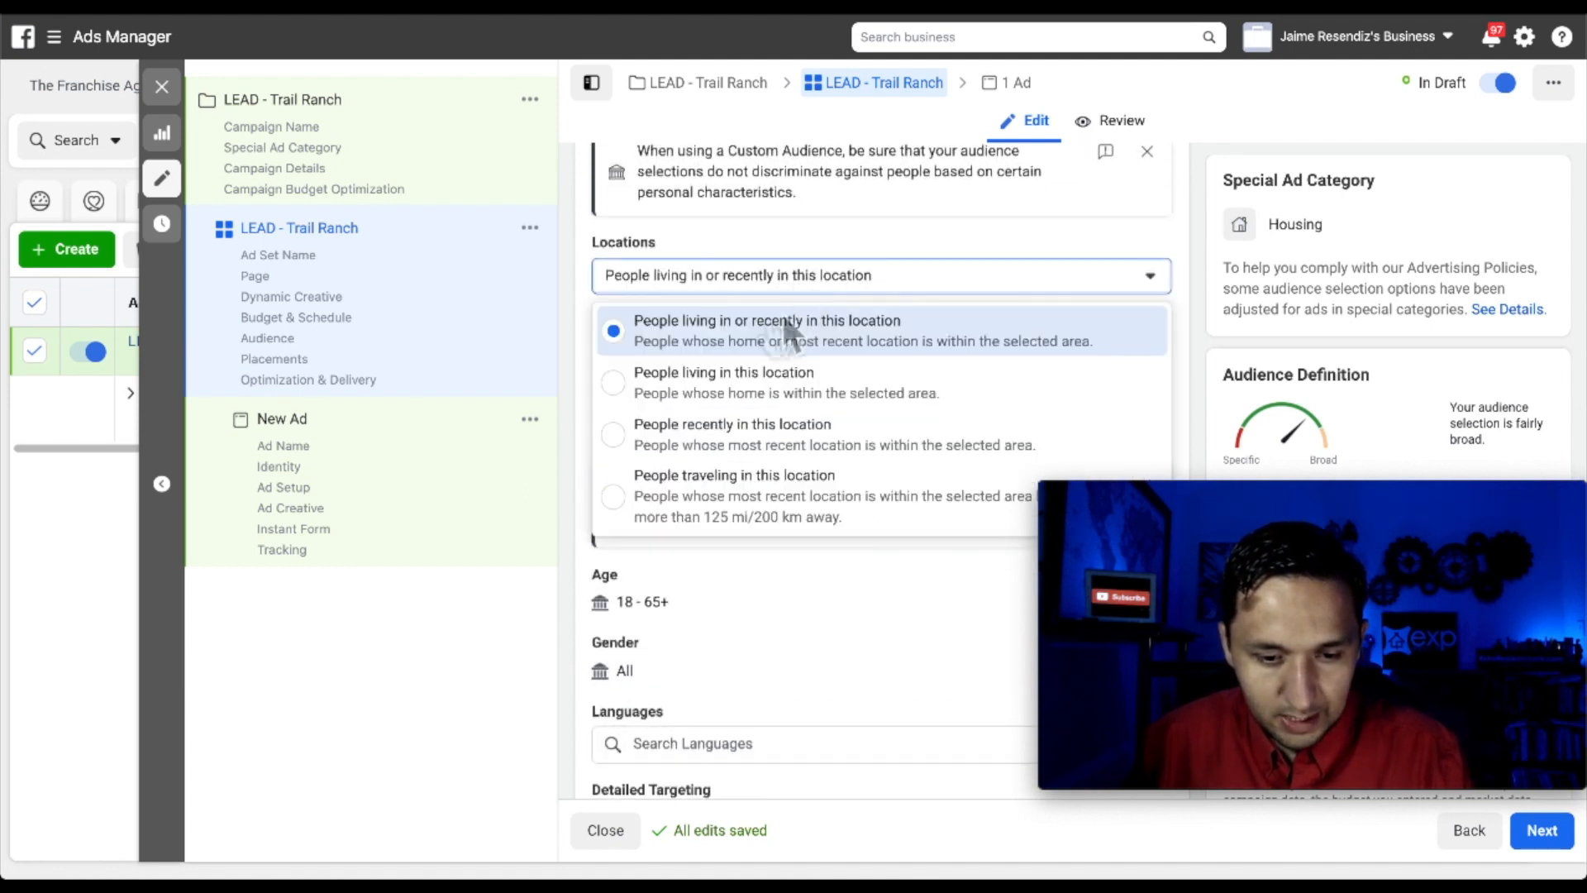
left_click(662, 389)
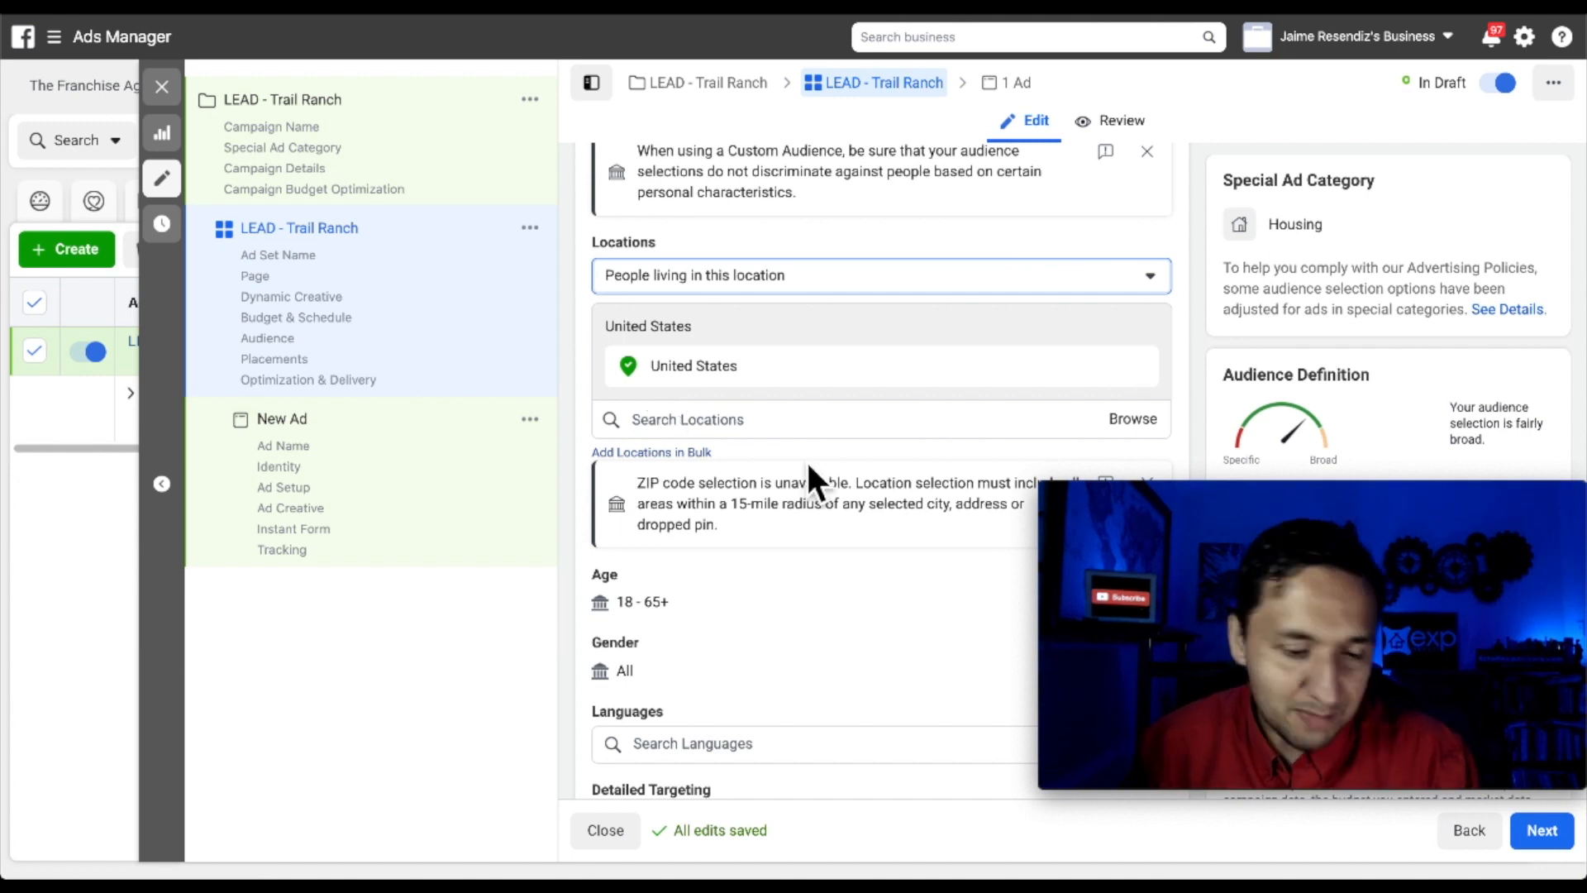
scroll(809, 467, "down", 2)
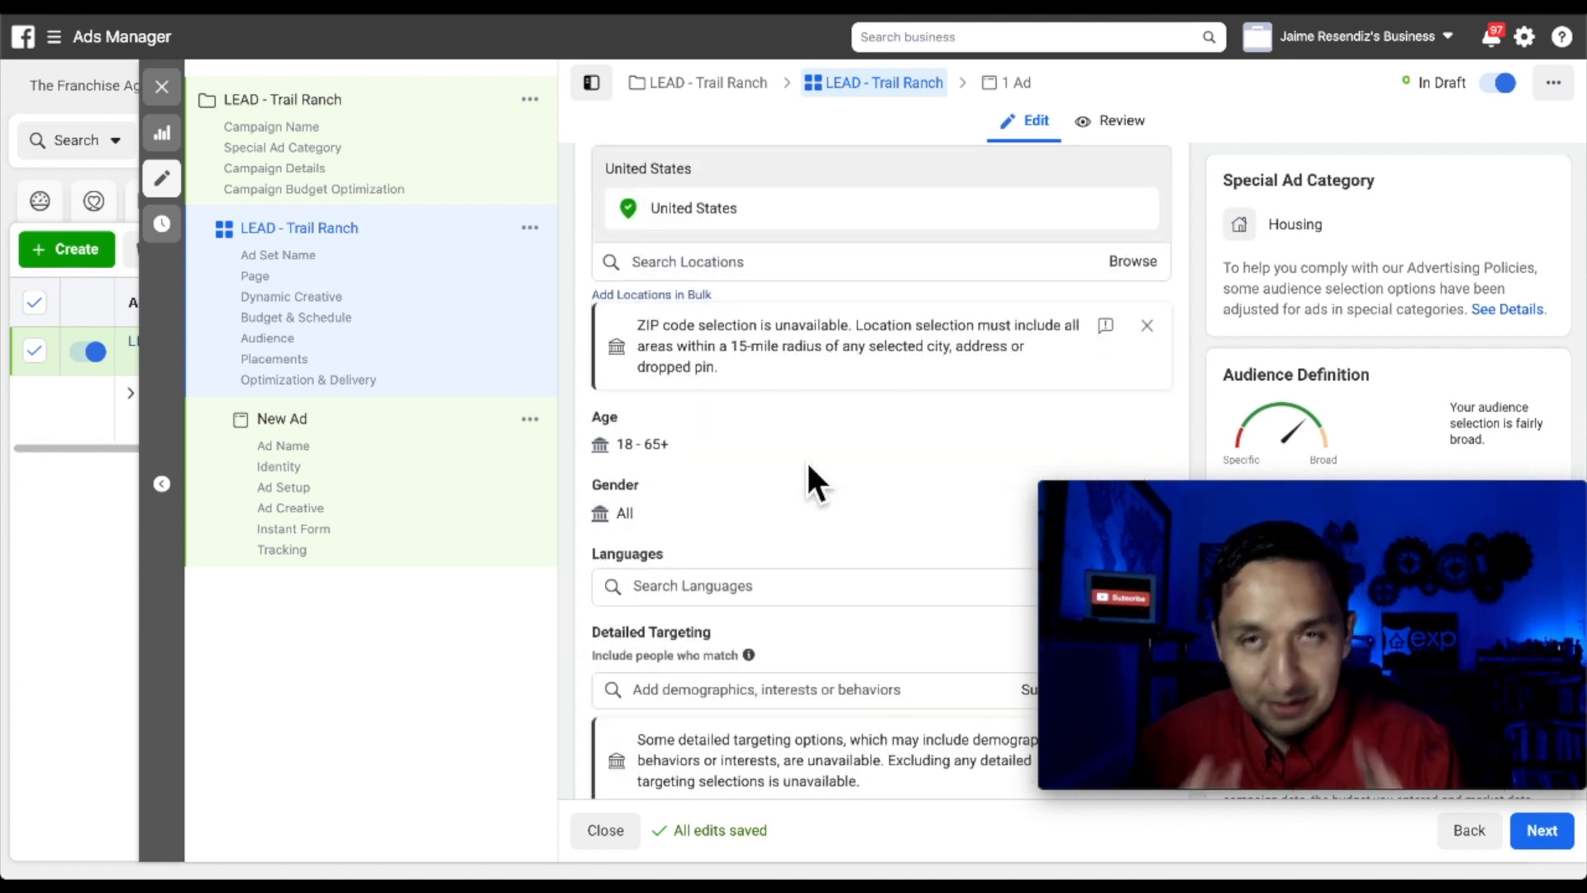
Drop a pin southwest of Fort Worth at (32.6147, -97.4165), keeping a 15-mile radius
left_click(723, 264)
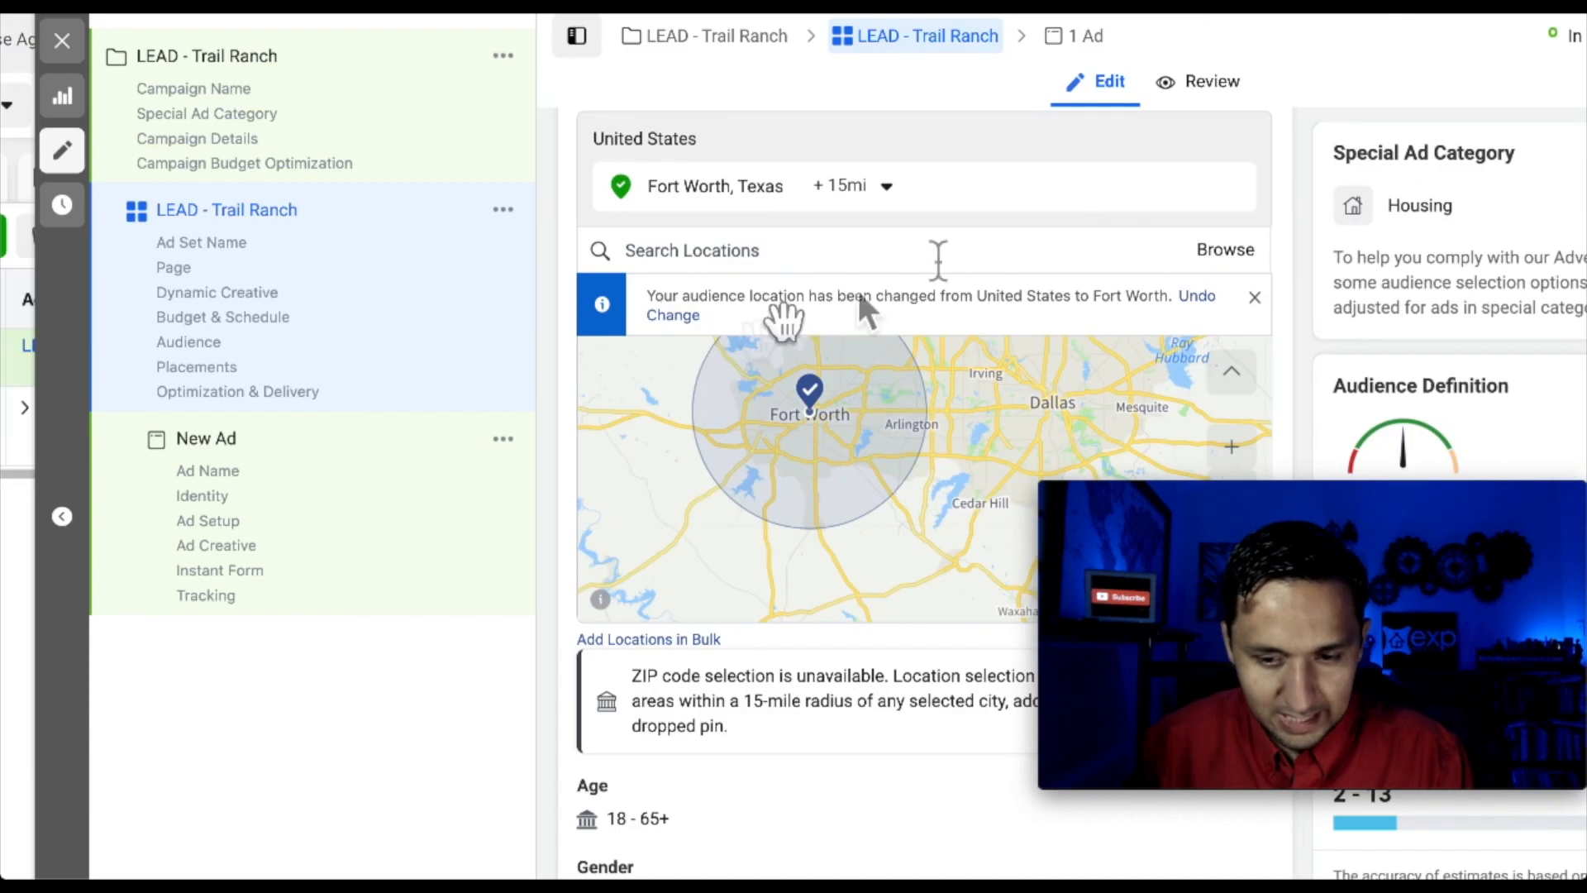
left_click_drag(1432, 498, 1427, 217)
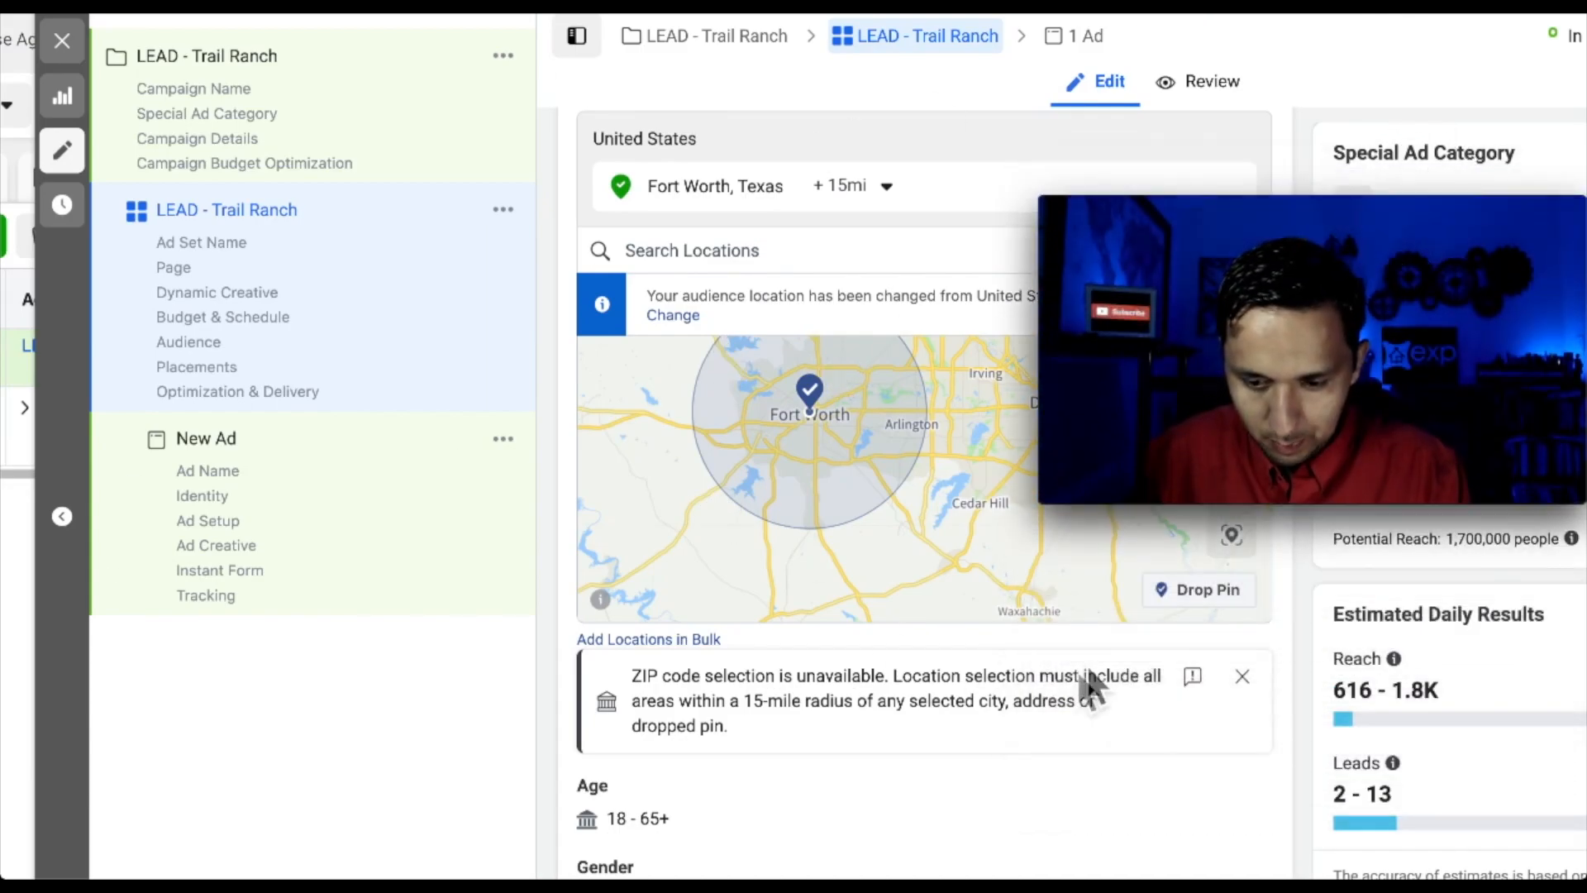
left_click(1187, 605)
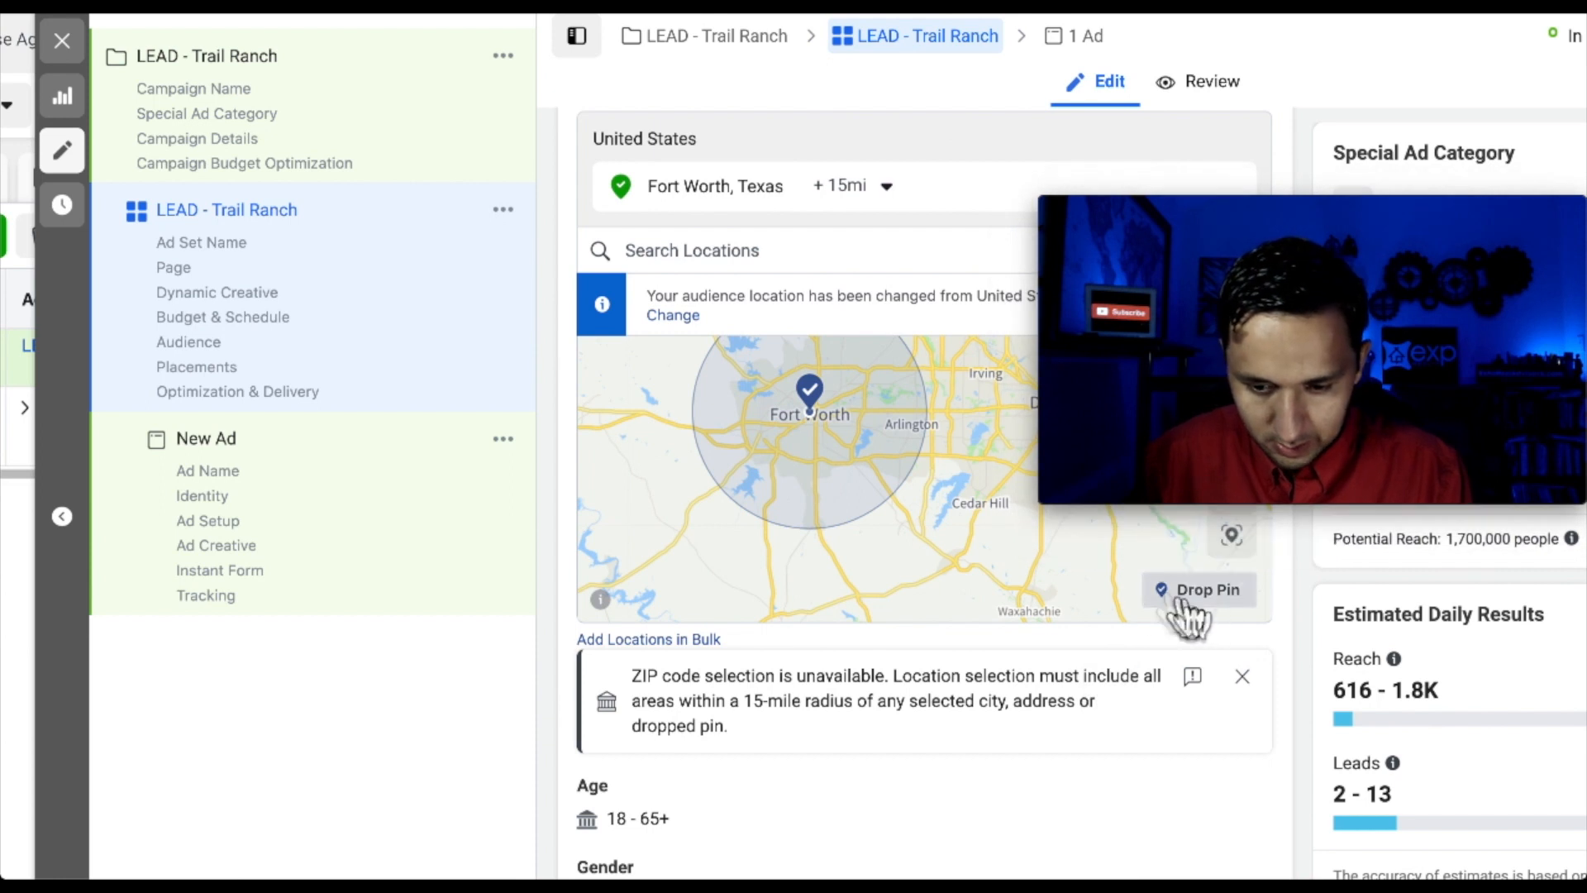
left_click(773, 489)
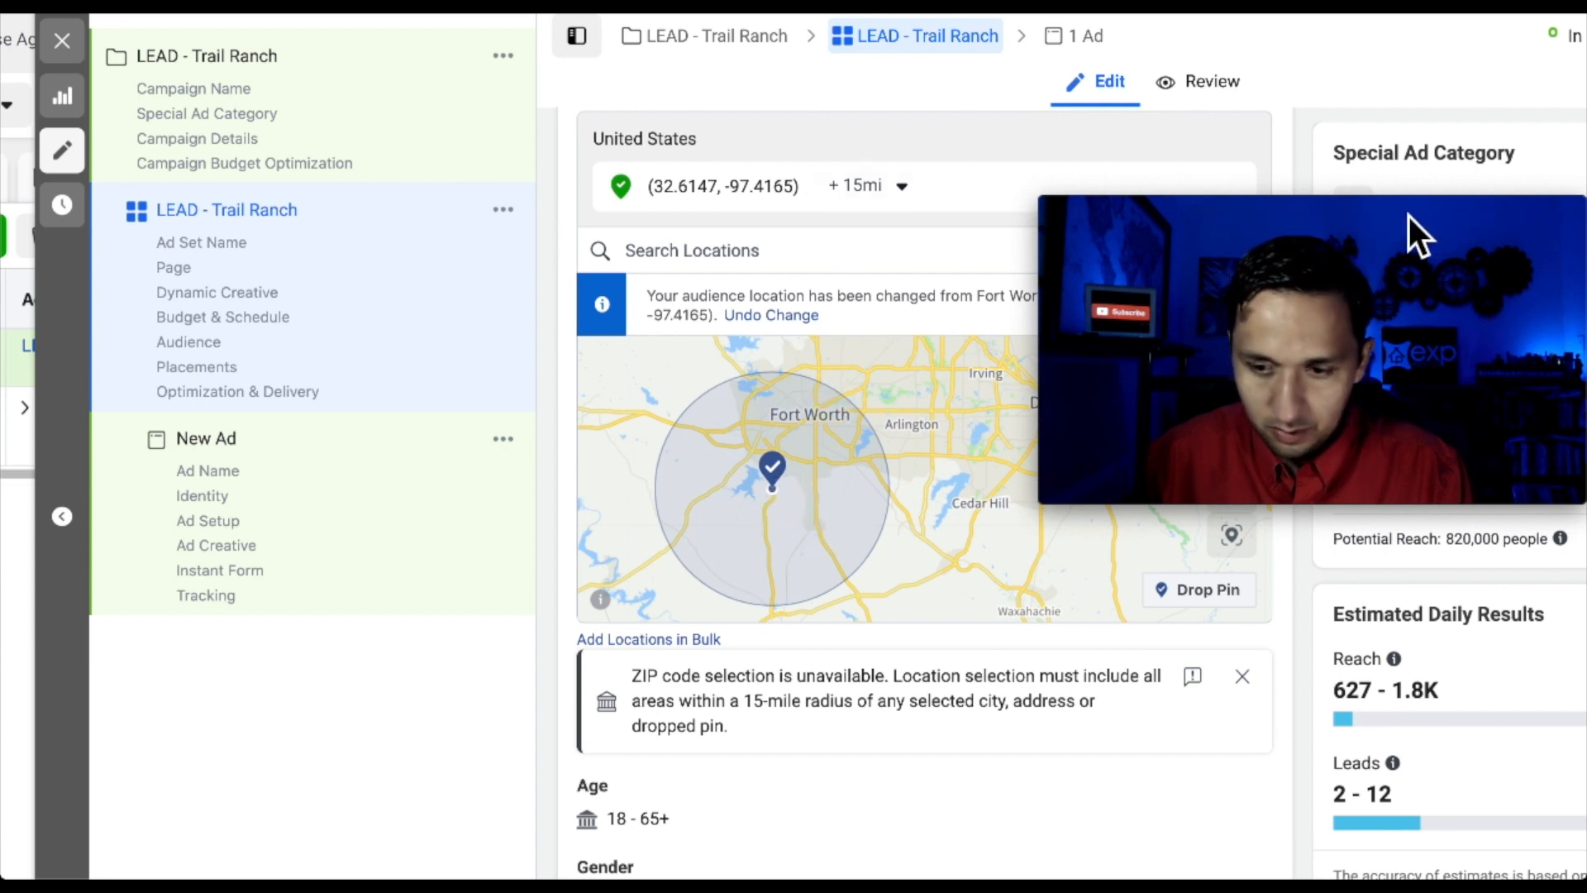
left_click_drag(1409, 215, 1404, 602)
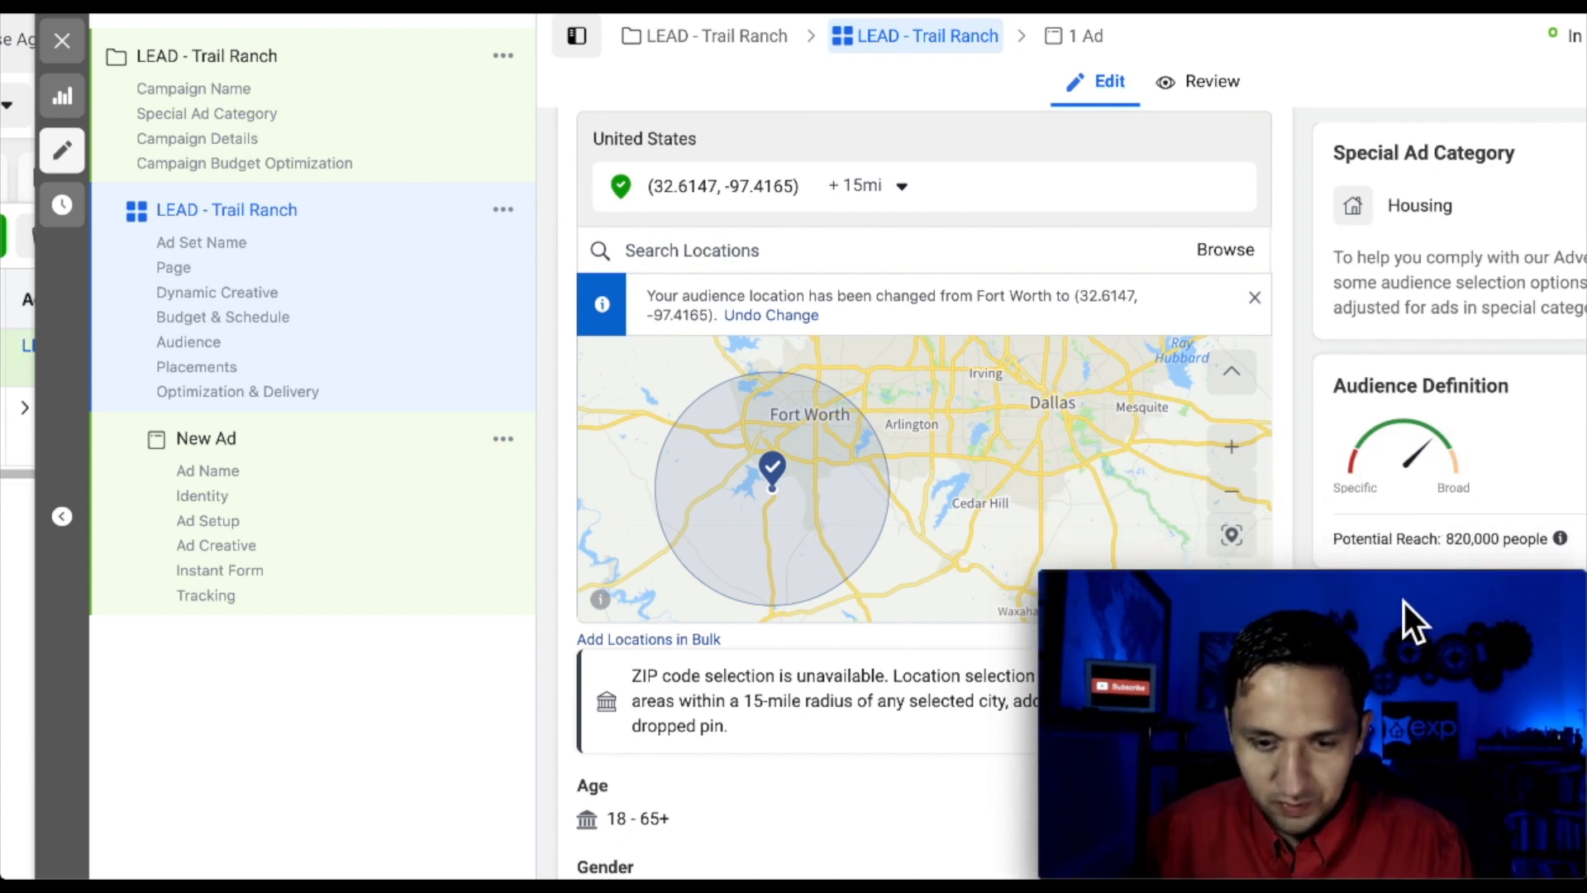
left_click(898, 187)
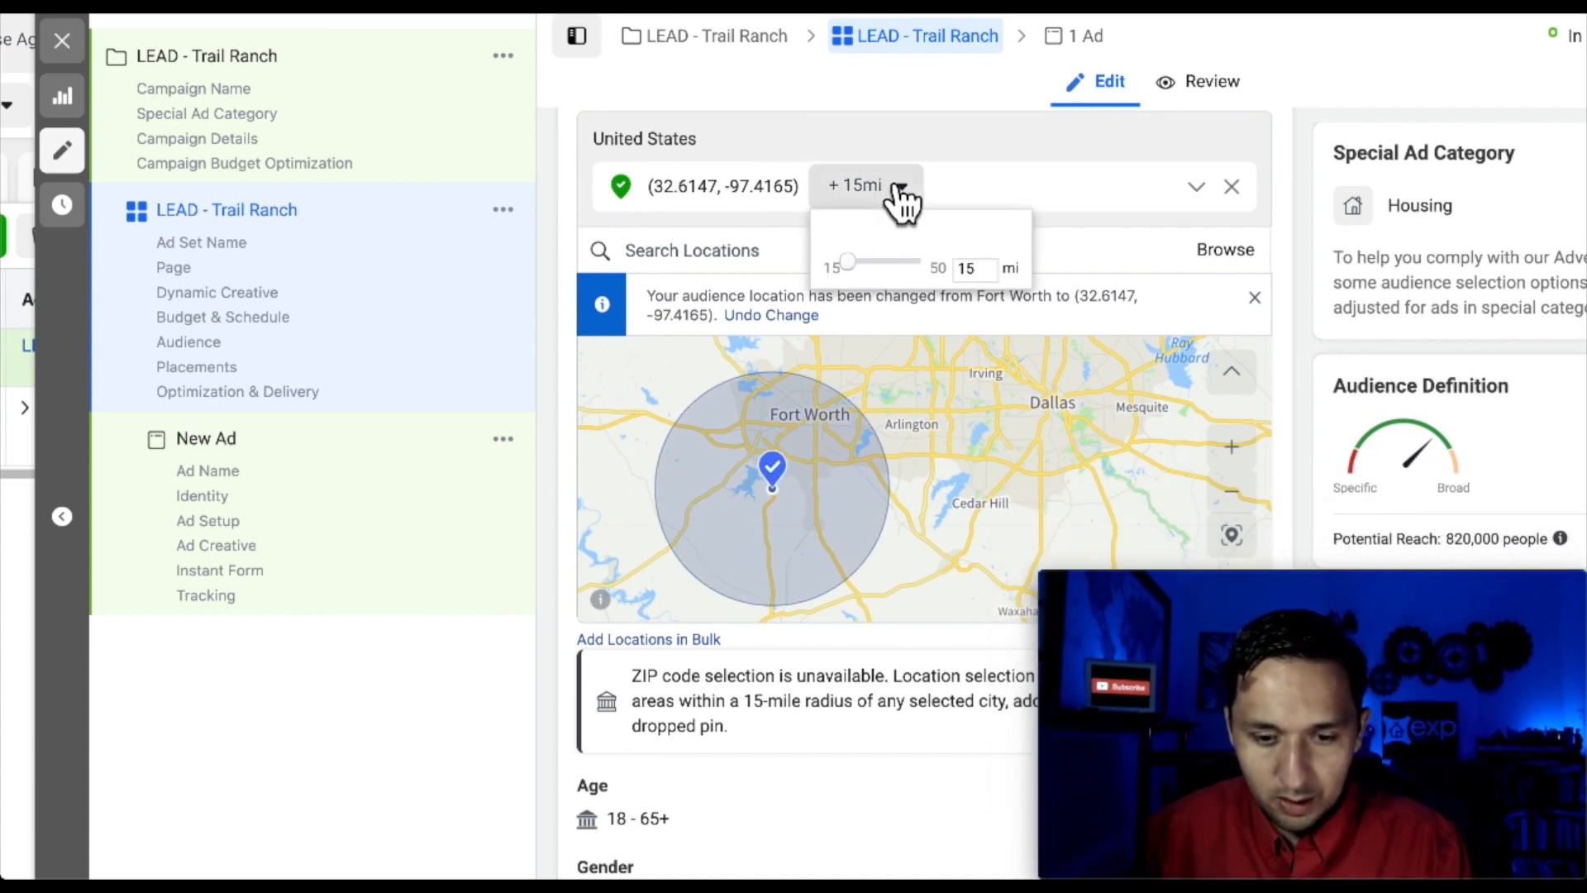
left_click(726, 224)
scroll(785, 563, "down", 3)
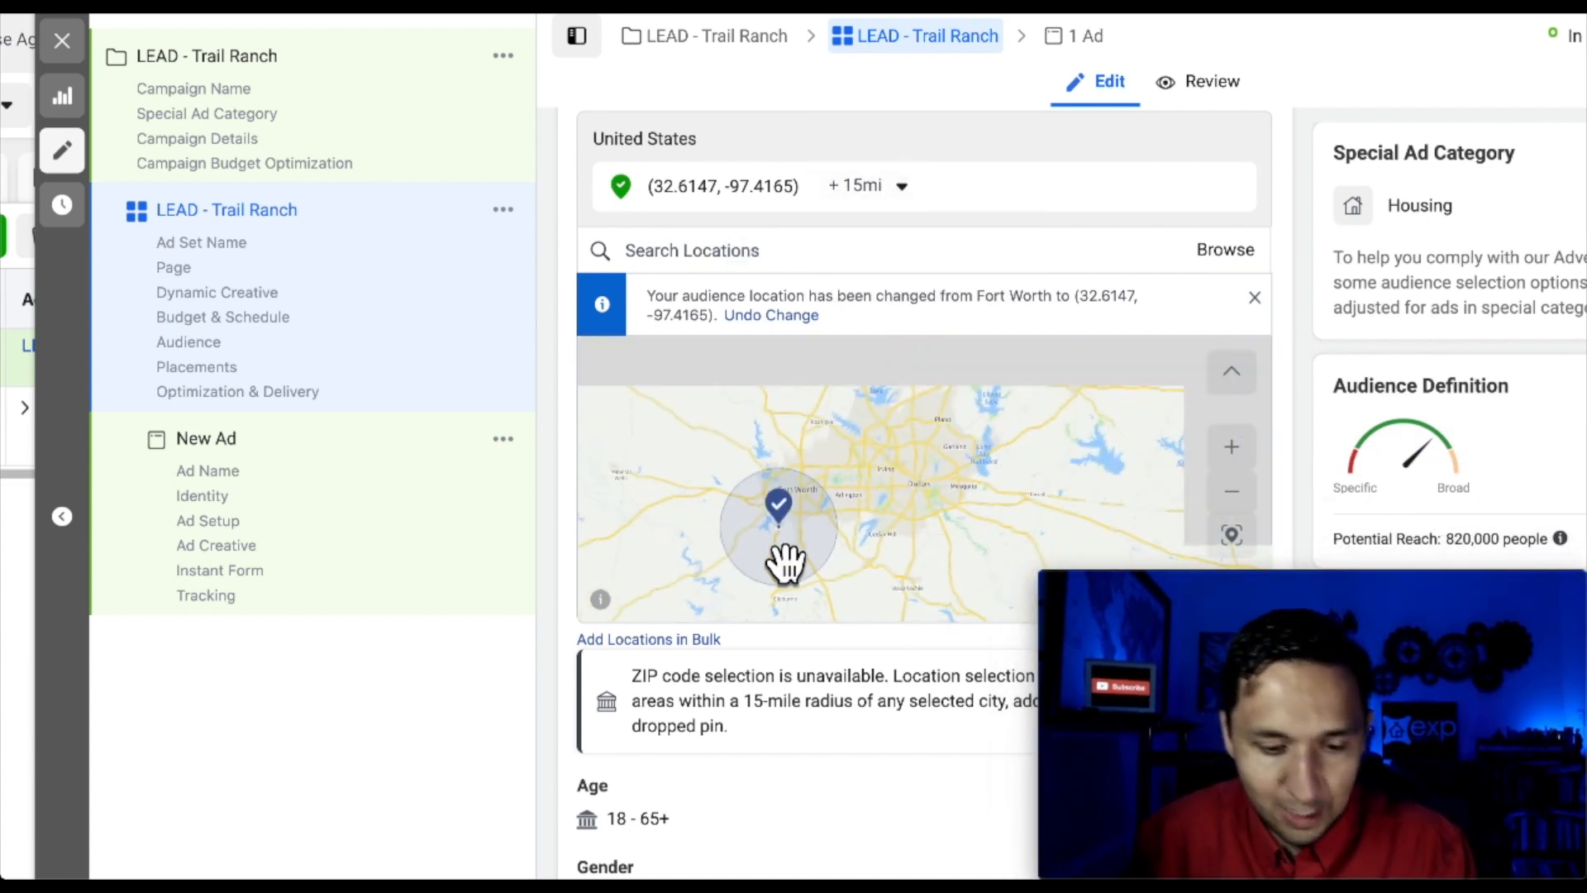
scroll(791, 741, "down", 5)
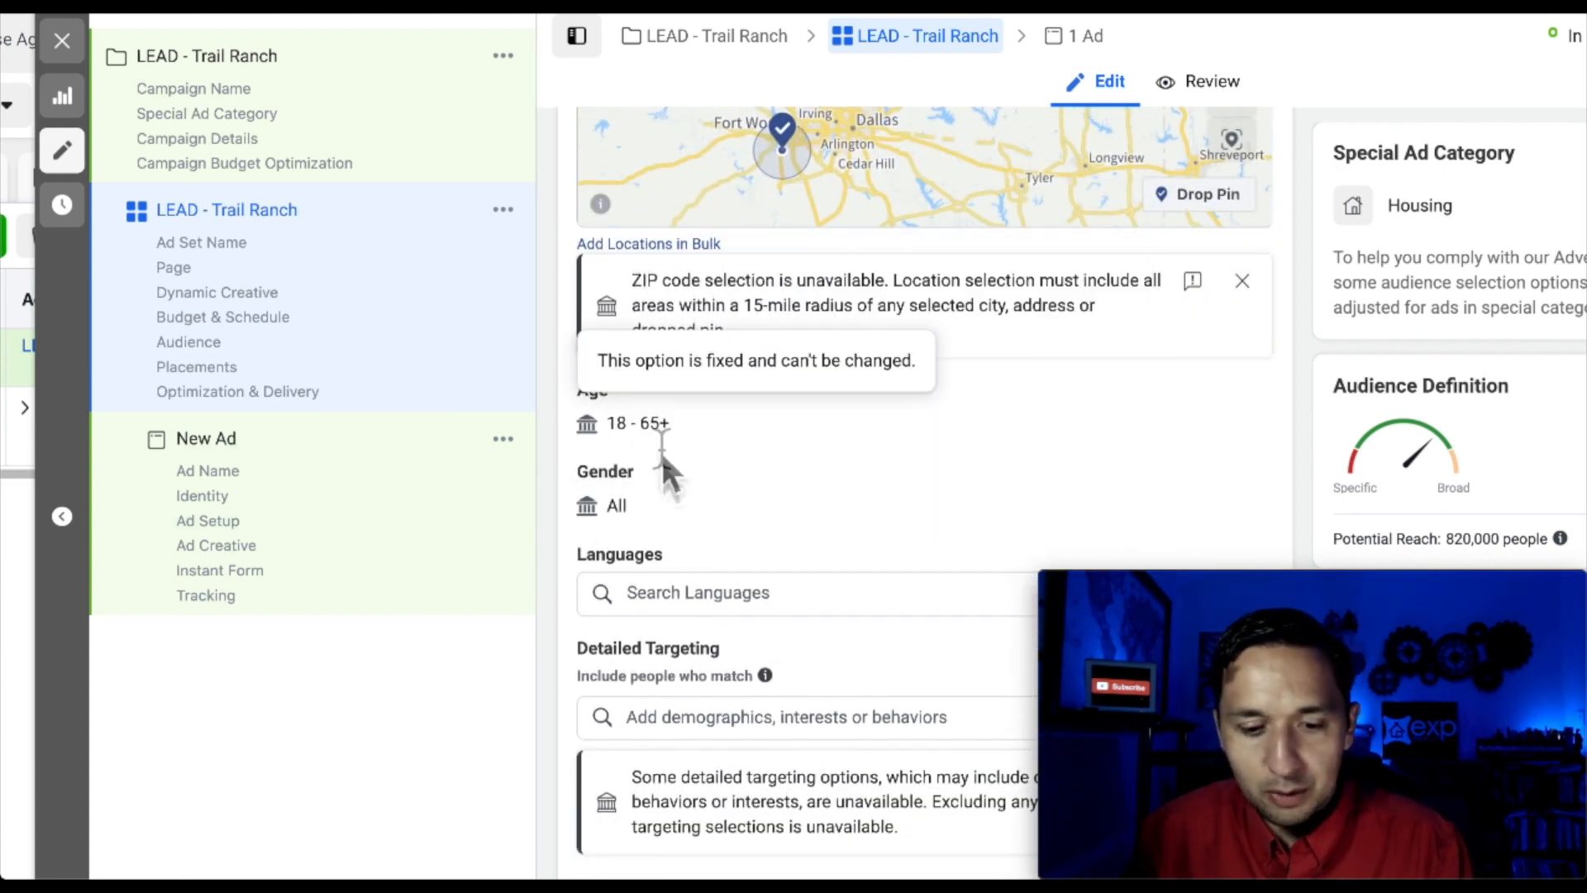
Add Zillow as a detailed-targeting interest
scroll(711, 548, "down", 3)
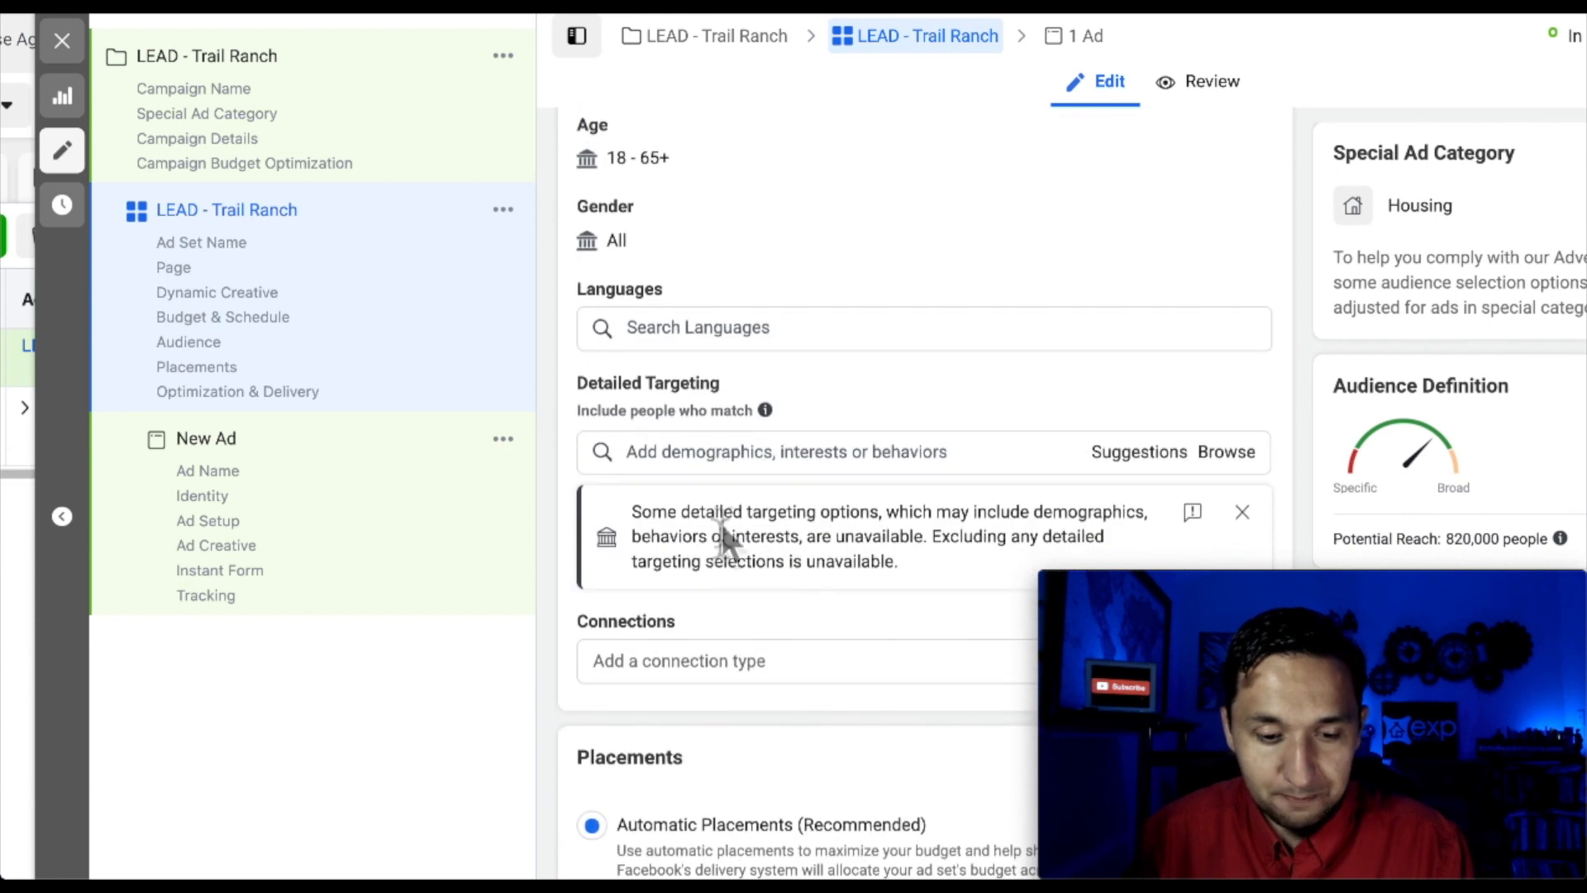
scroll(719, 473, "down", 1)
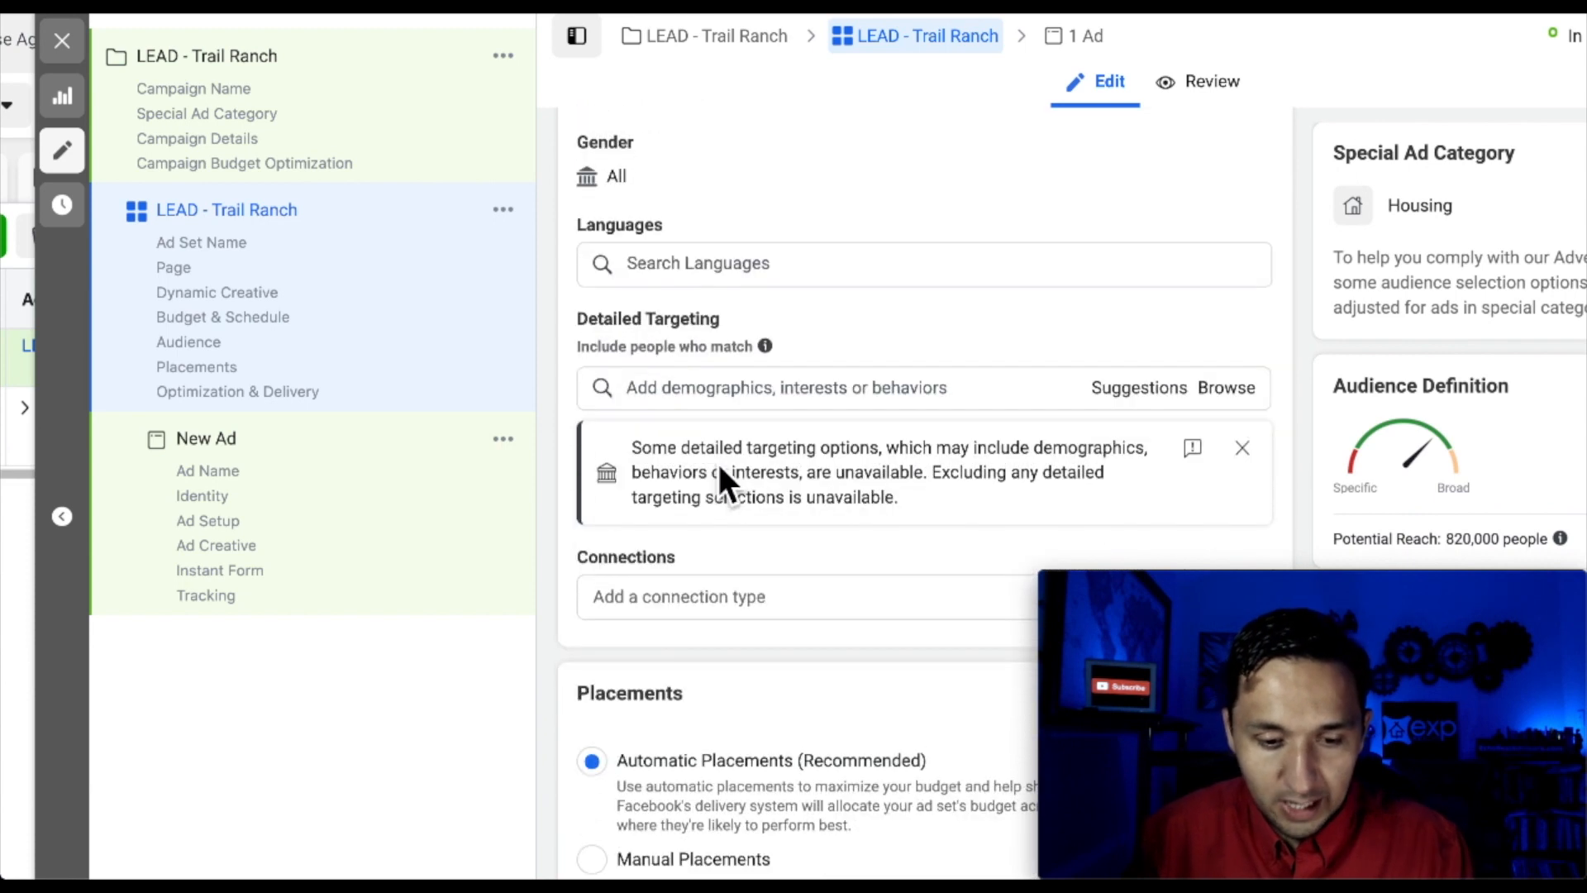
left_click(719, 401)
type("zillo")
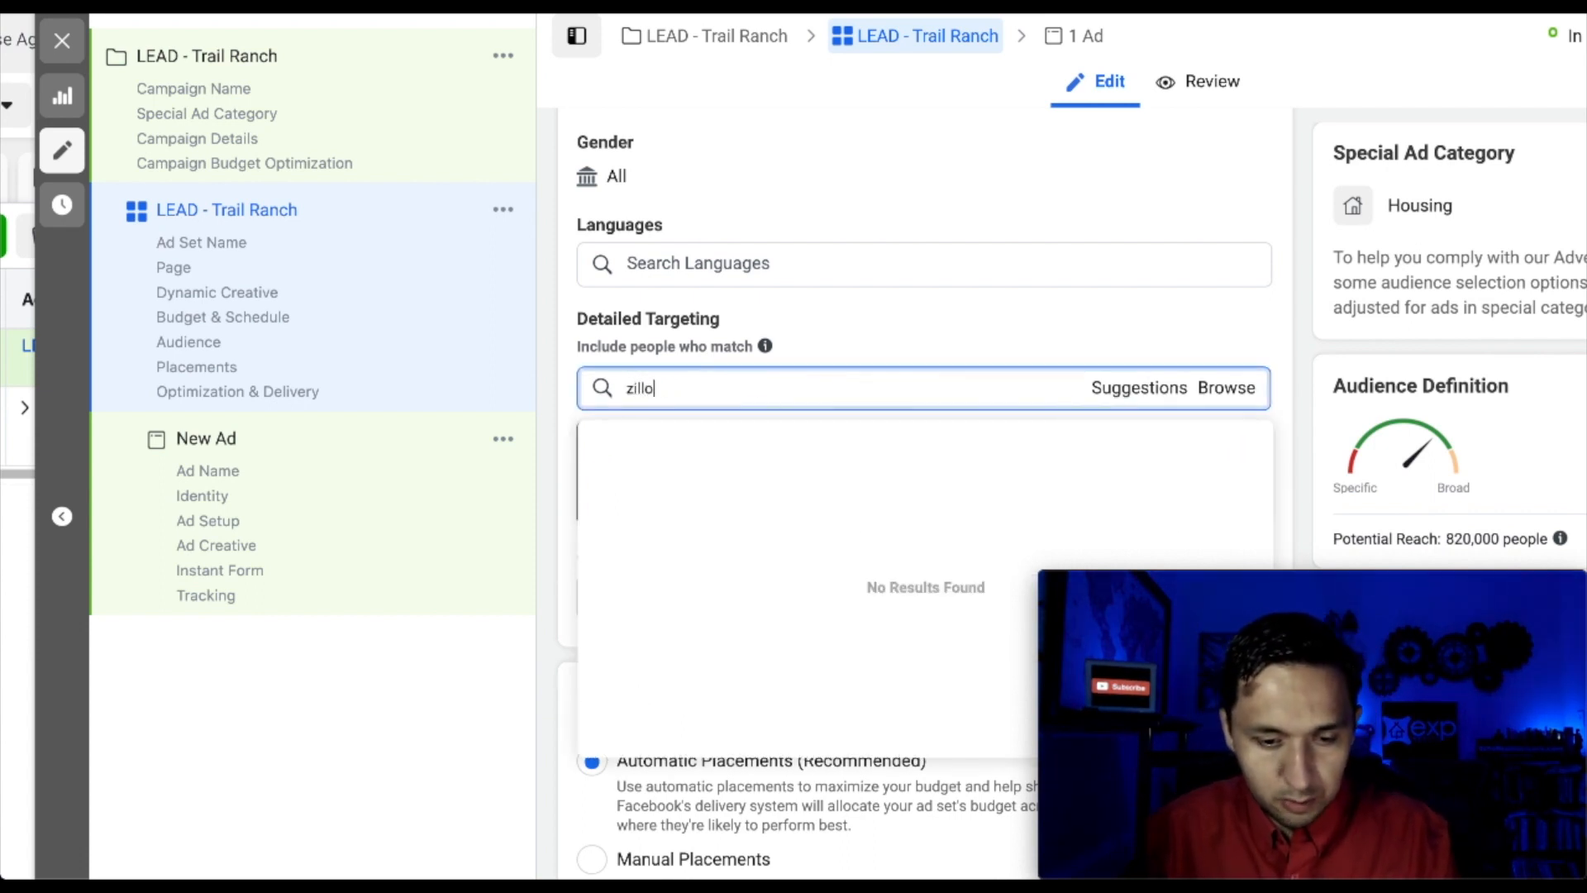
type("w")
left_click(725, 435)
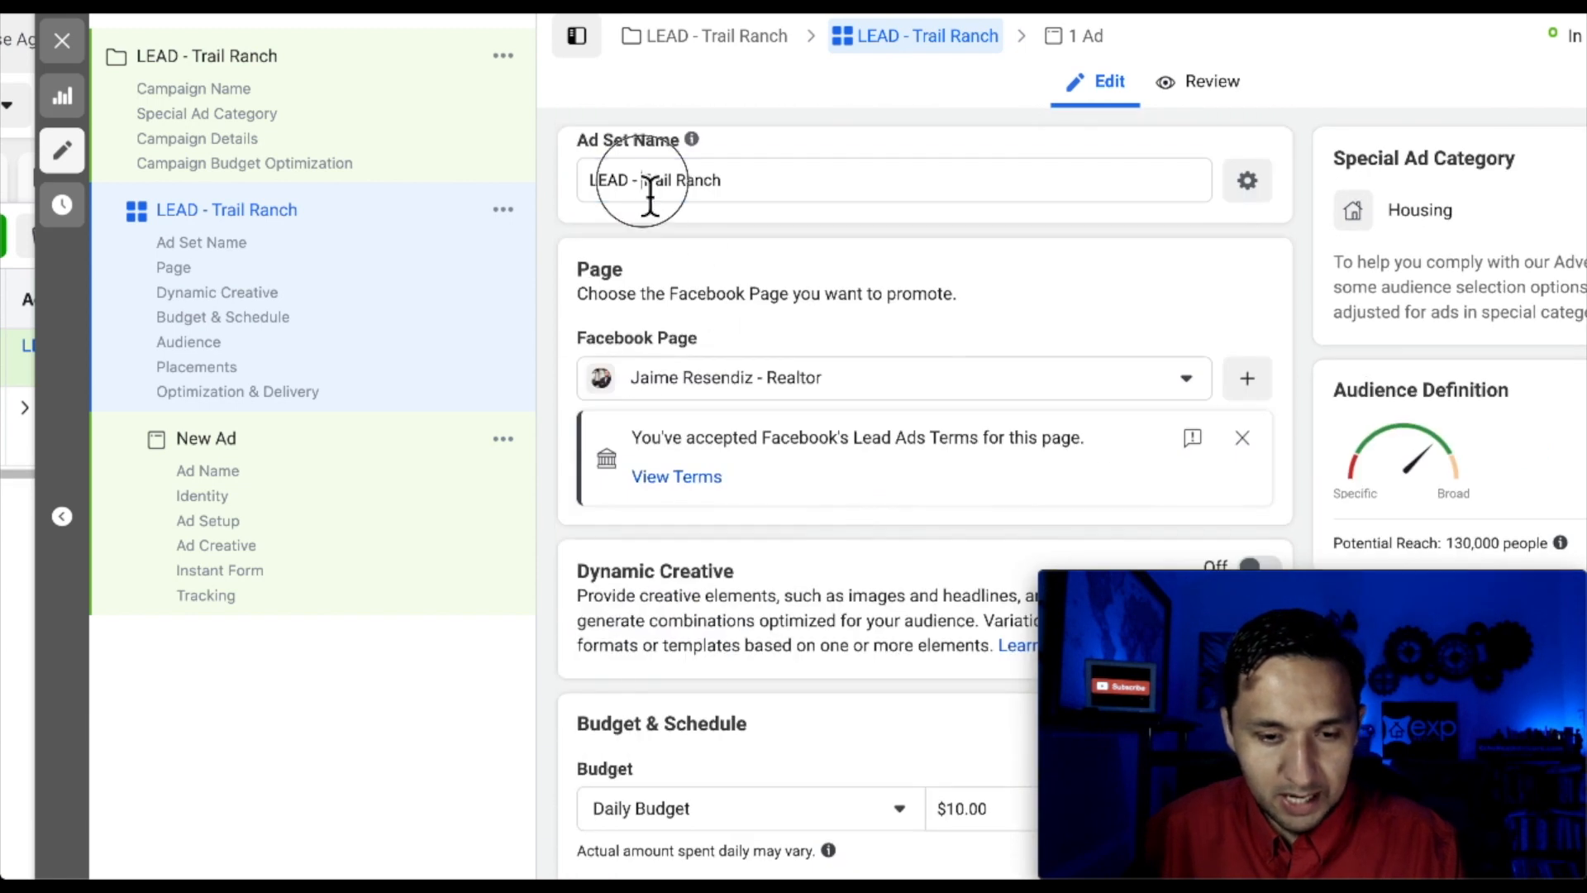
Rename the ad set LEAD - Zillow - Trail Ranch
left_click(644, 179)
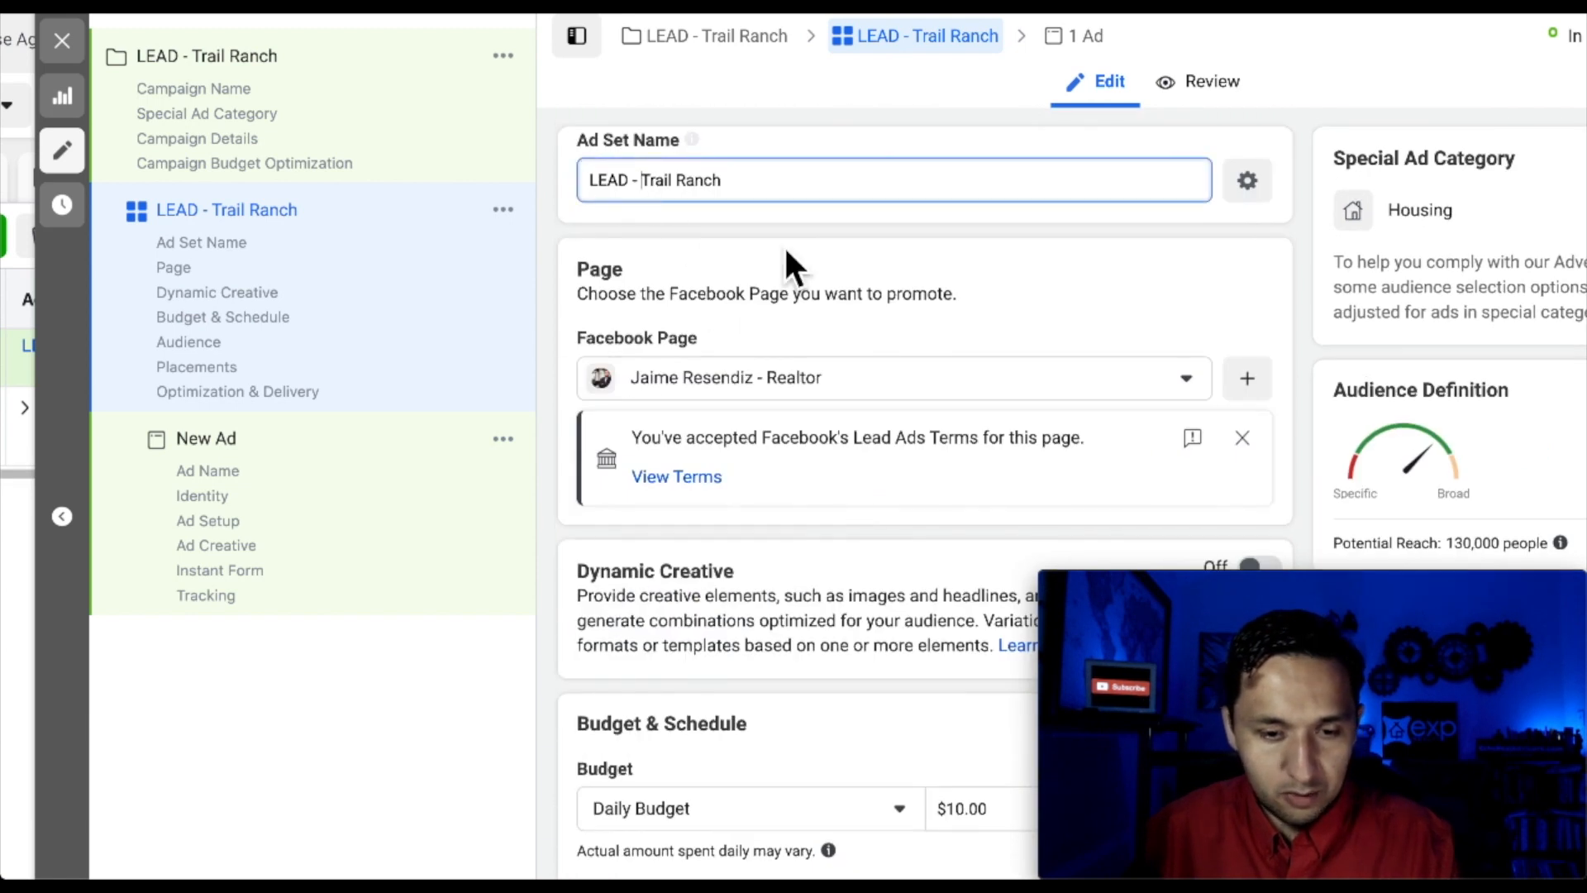
type("Zillow")
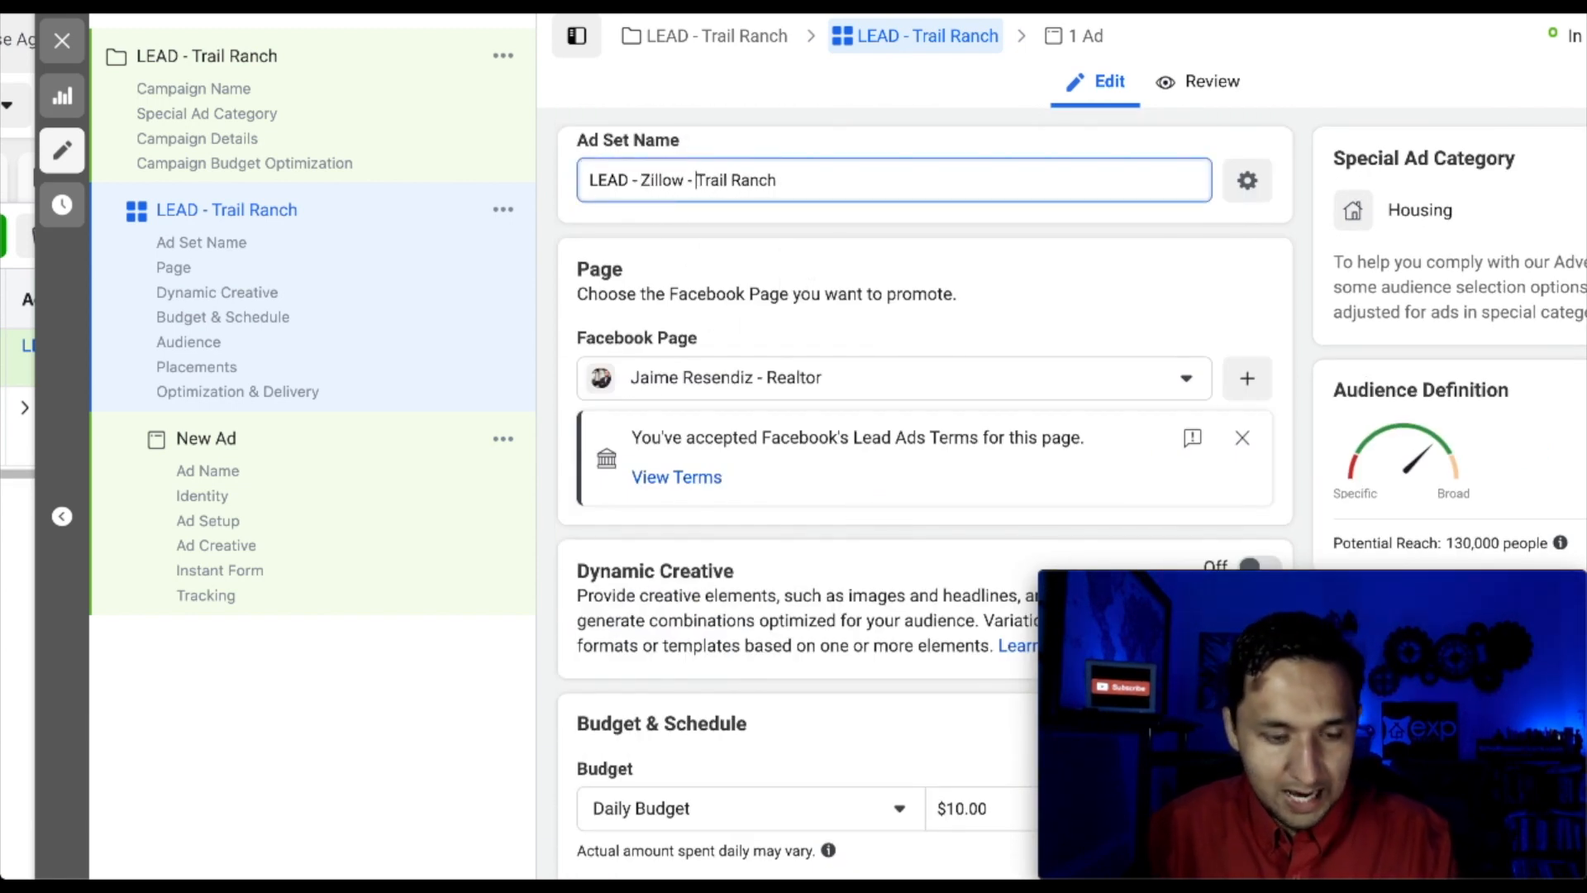
scroll(821, 470, "down", 20)
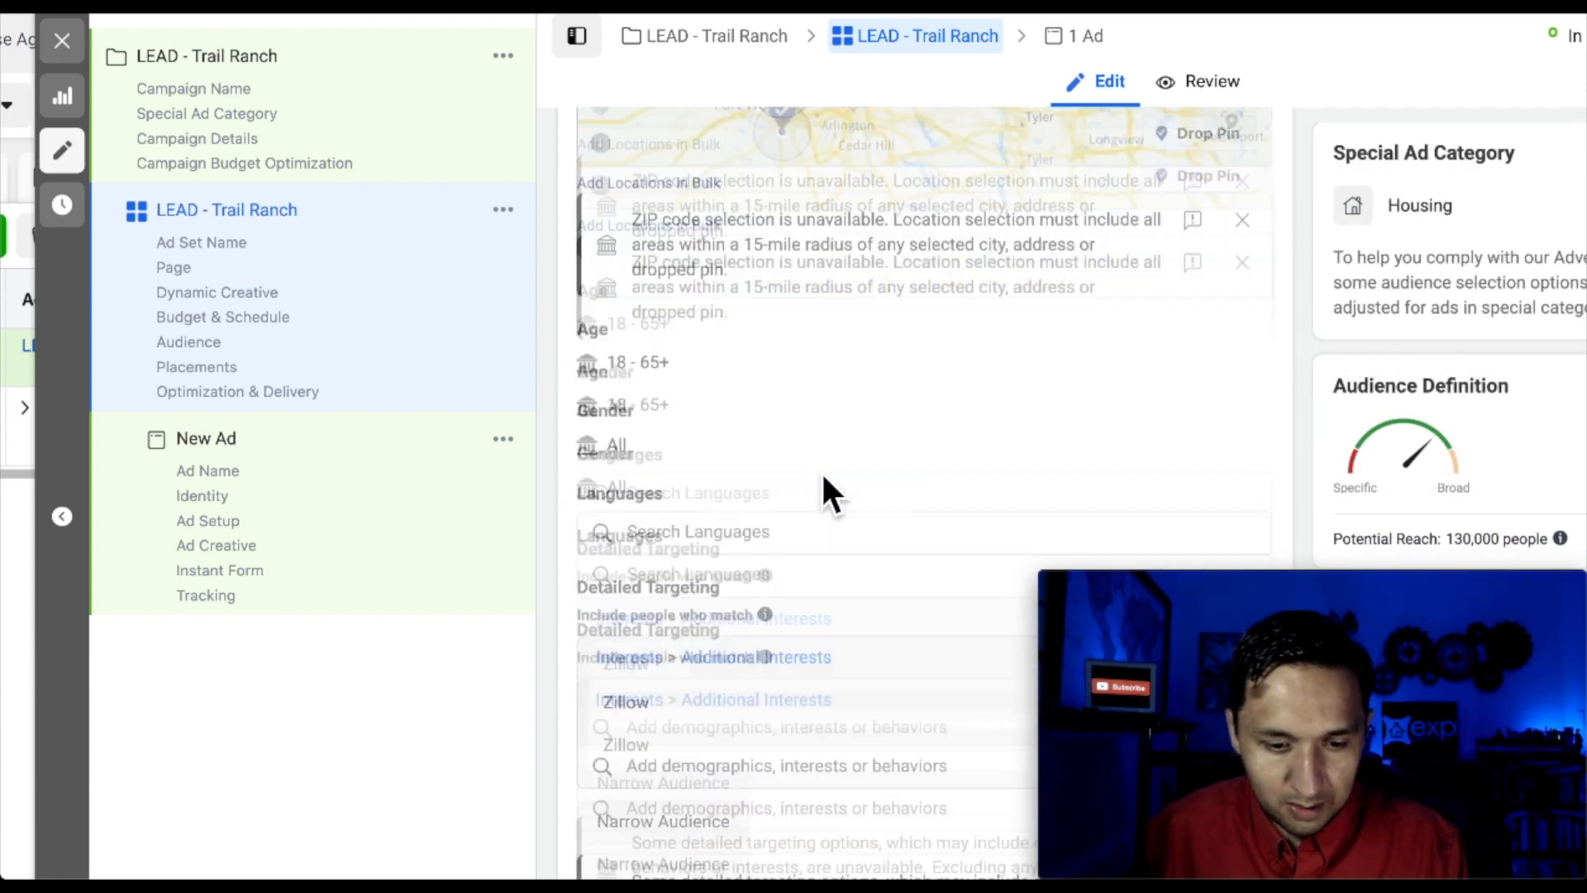
scroll(823, 480, "down", 3)
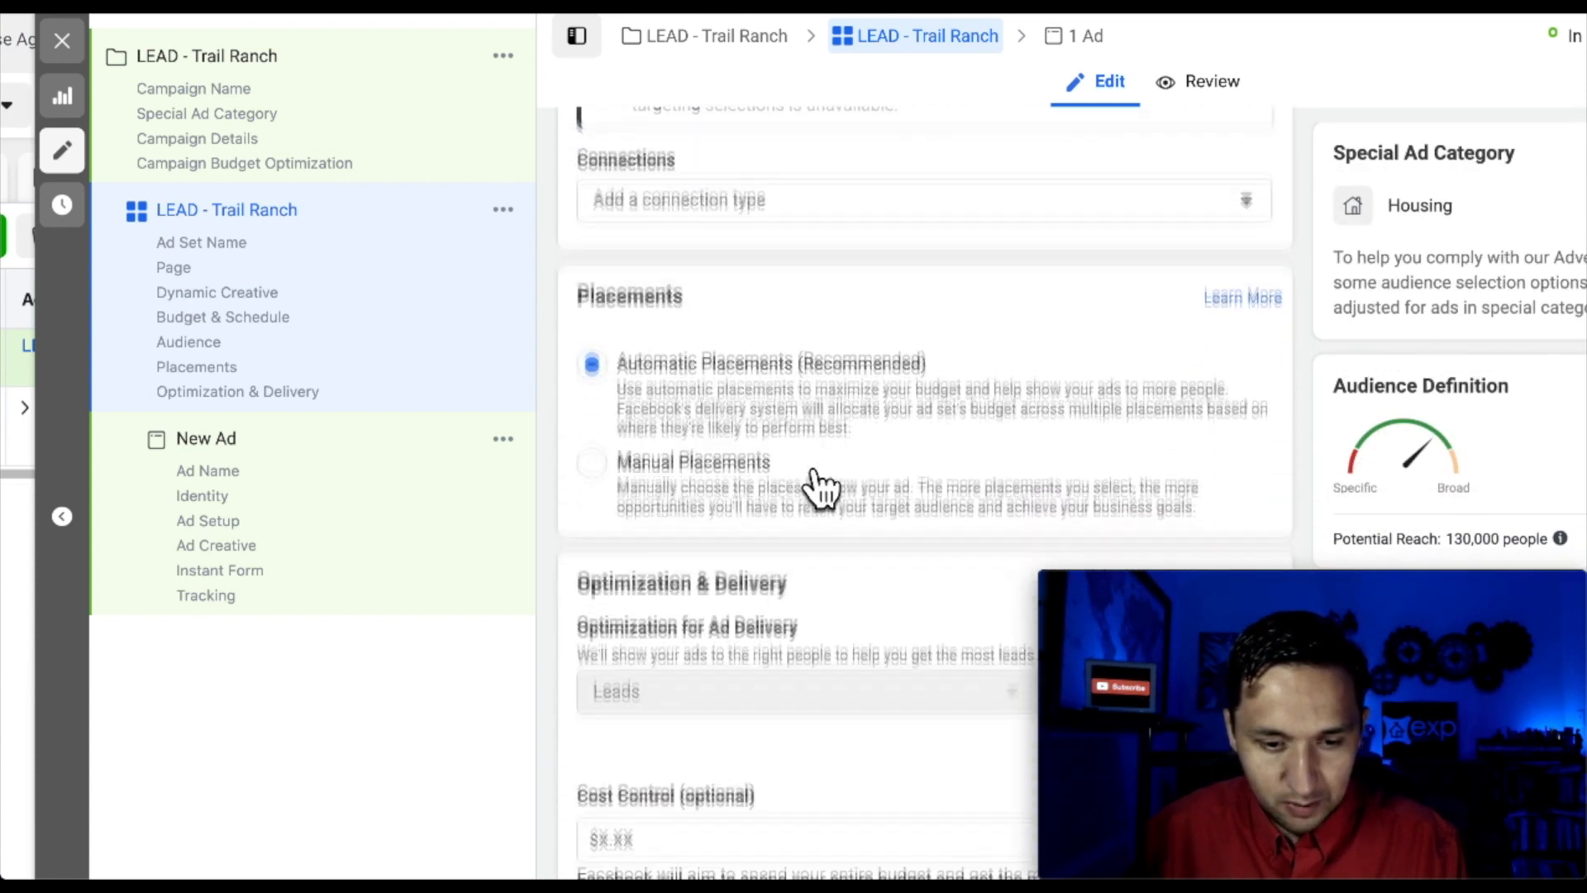
Switch to Manual Placements, leaving the device settings unchanged
left_click(592, 416)
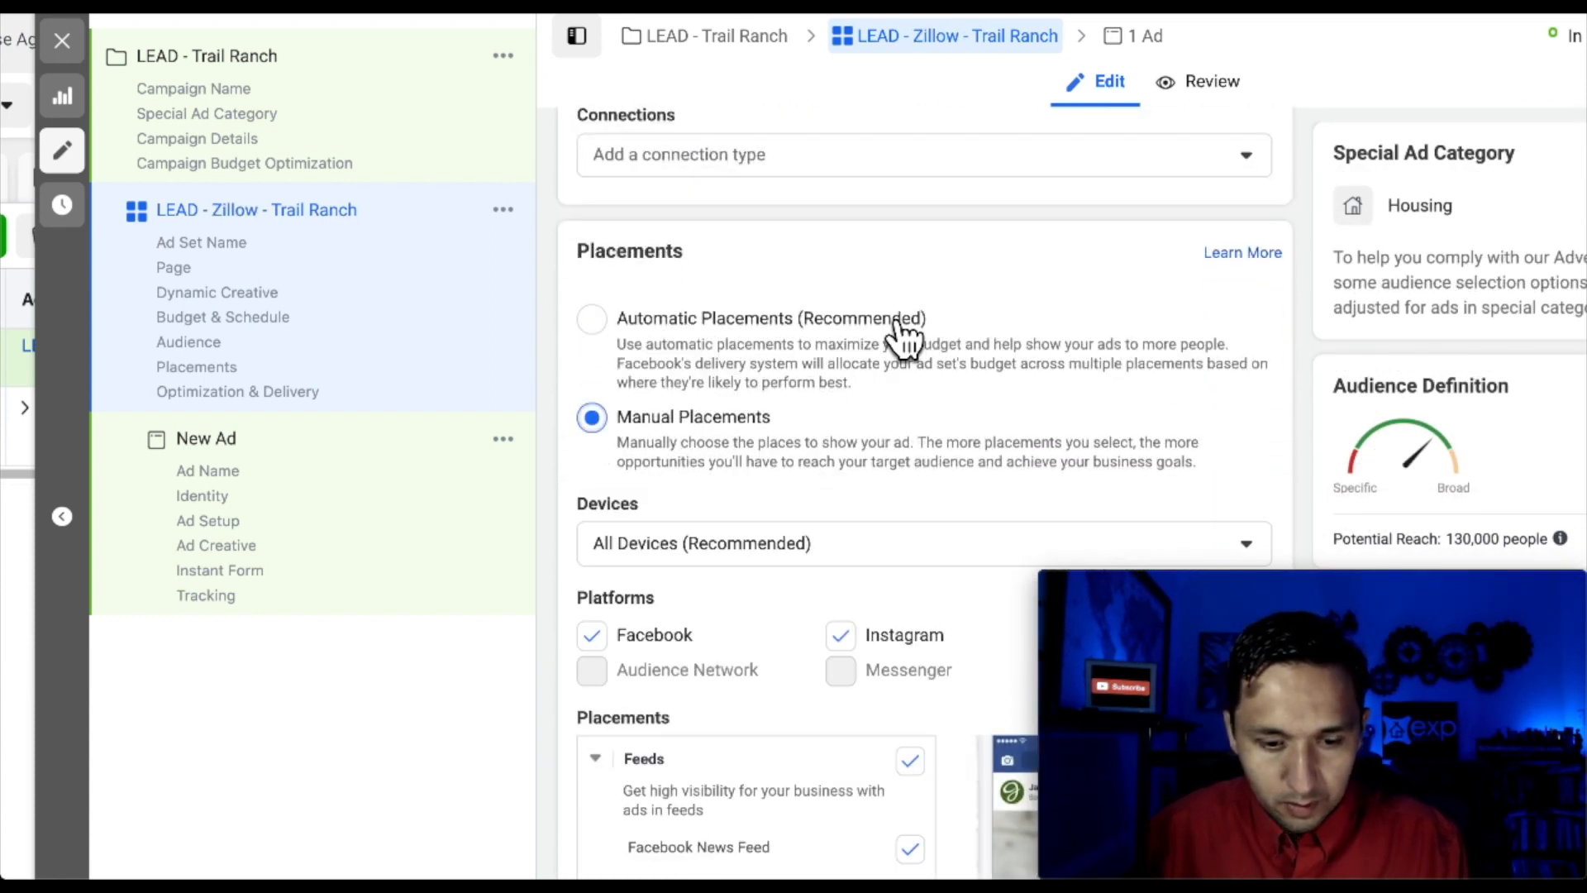
scroll(905, 323, "down", 4)
scroll(929, 248, "up", 3)
scroll(929, 248, "down", 2)
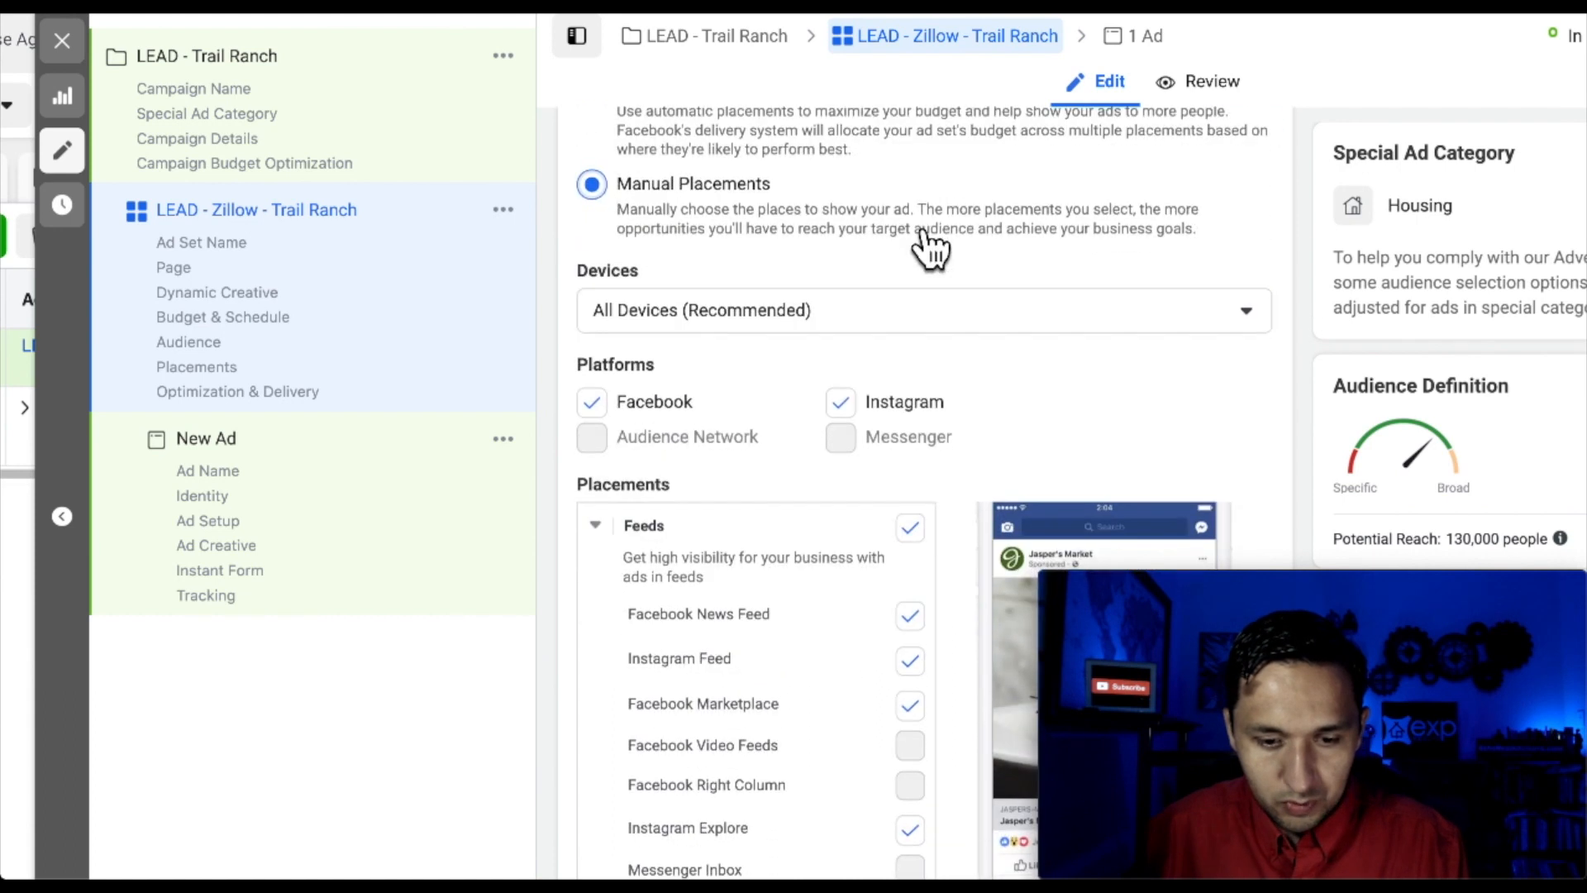
left_click(924, 321)
left_click(924, 250)
scroll(1041, 430, "down", 3)
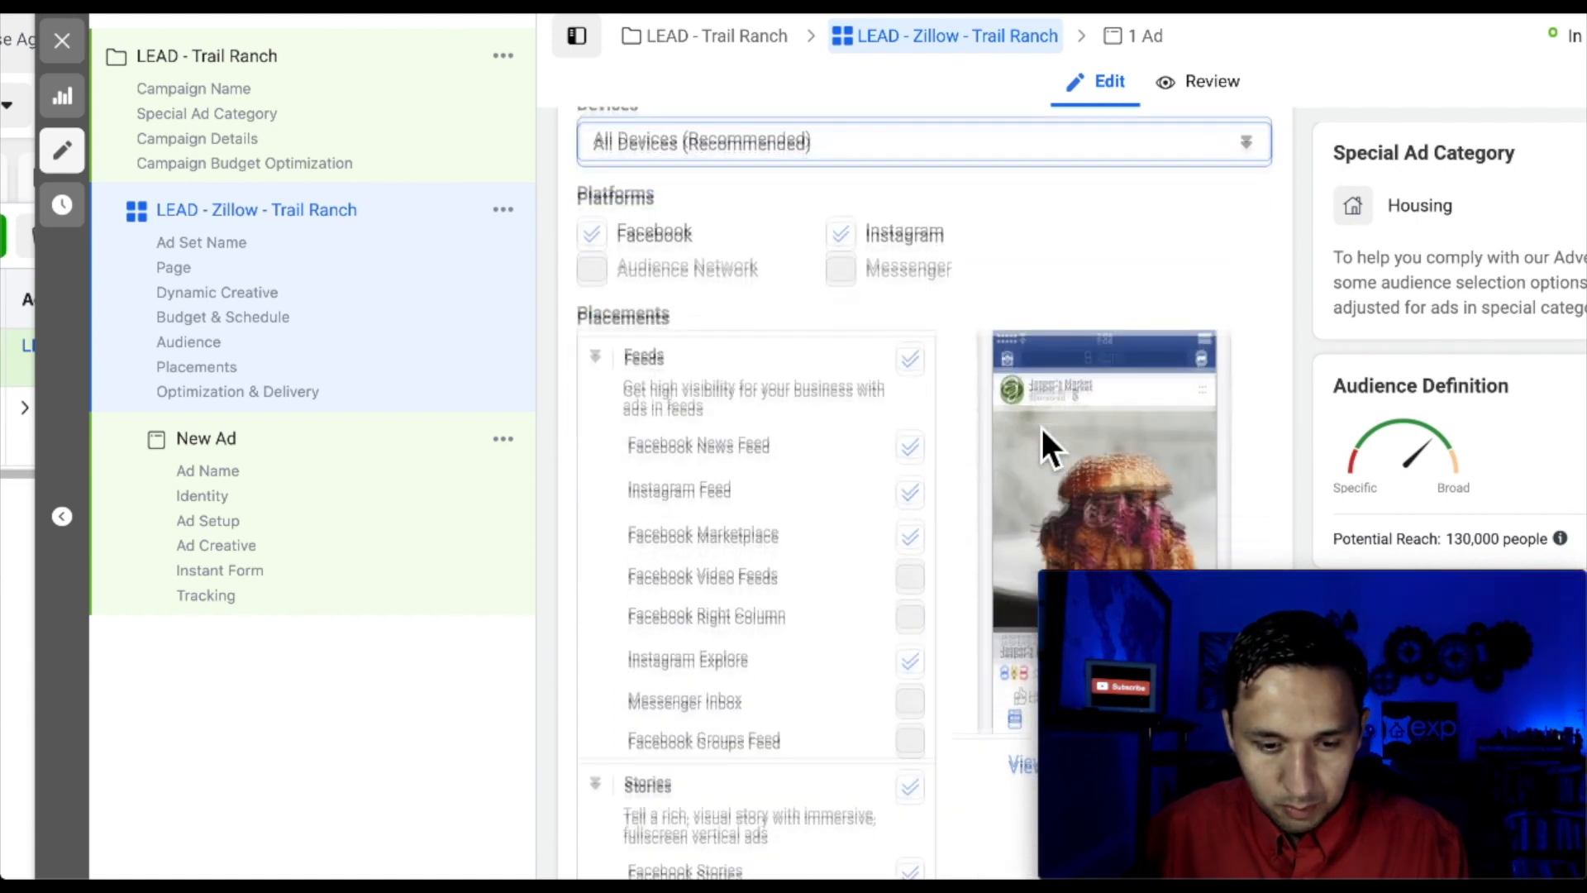
Uncheck Instagram, Facebook Marketplace, Facebook Stories, In-Stream and In-Article placements
left_click(844, 148)
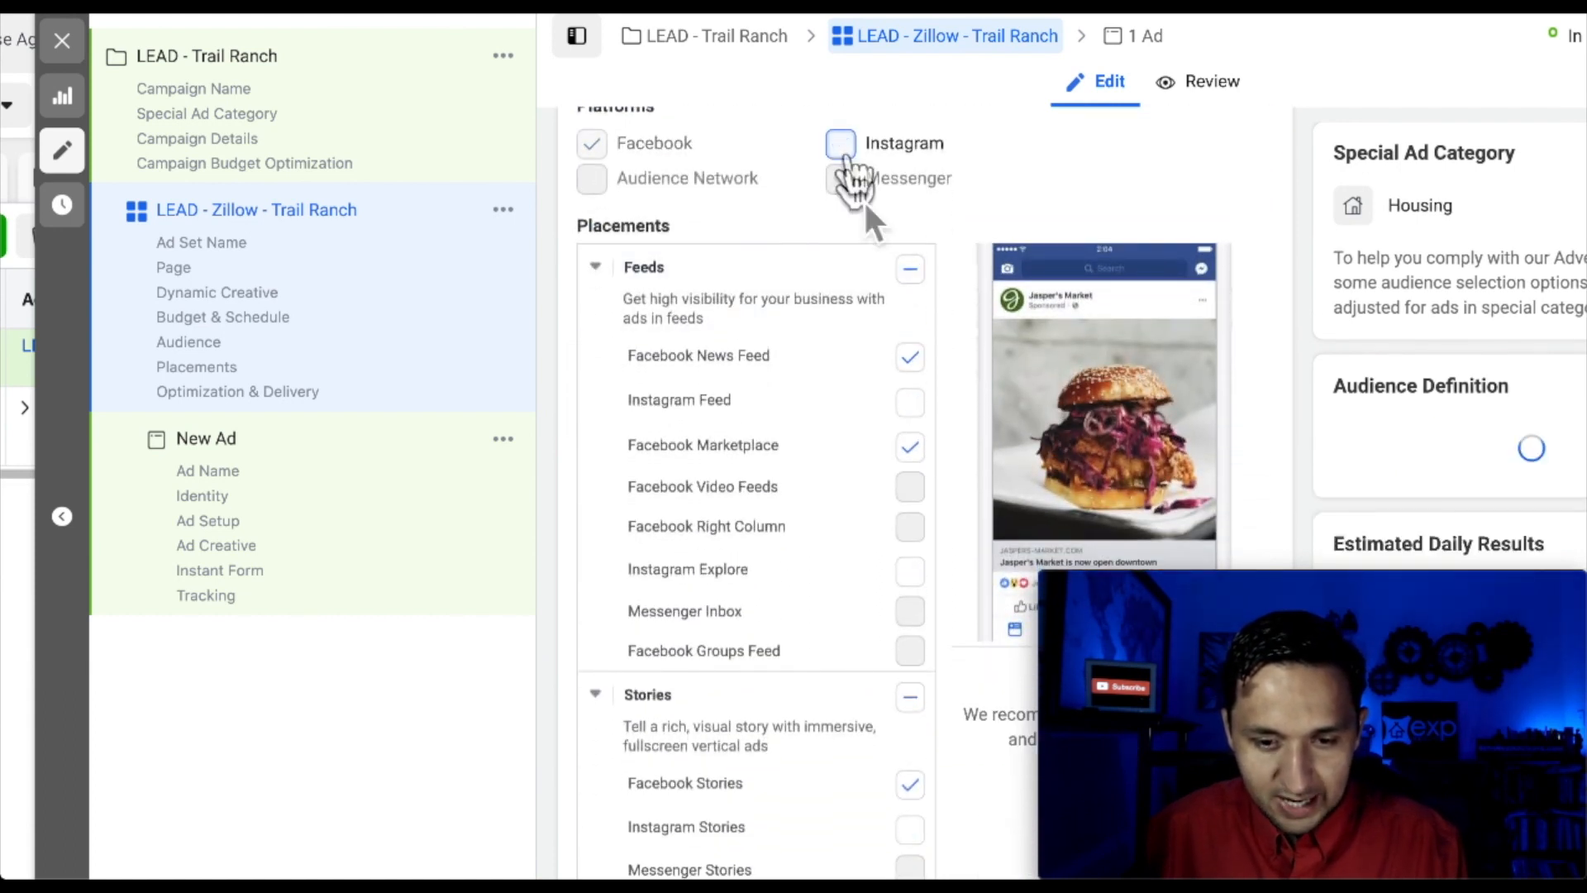
left_click(911, 446)
scroll(918, 453, "down", 3)
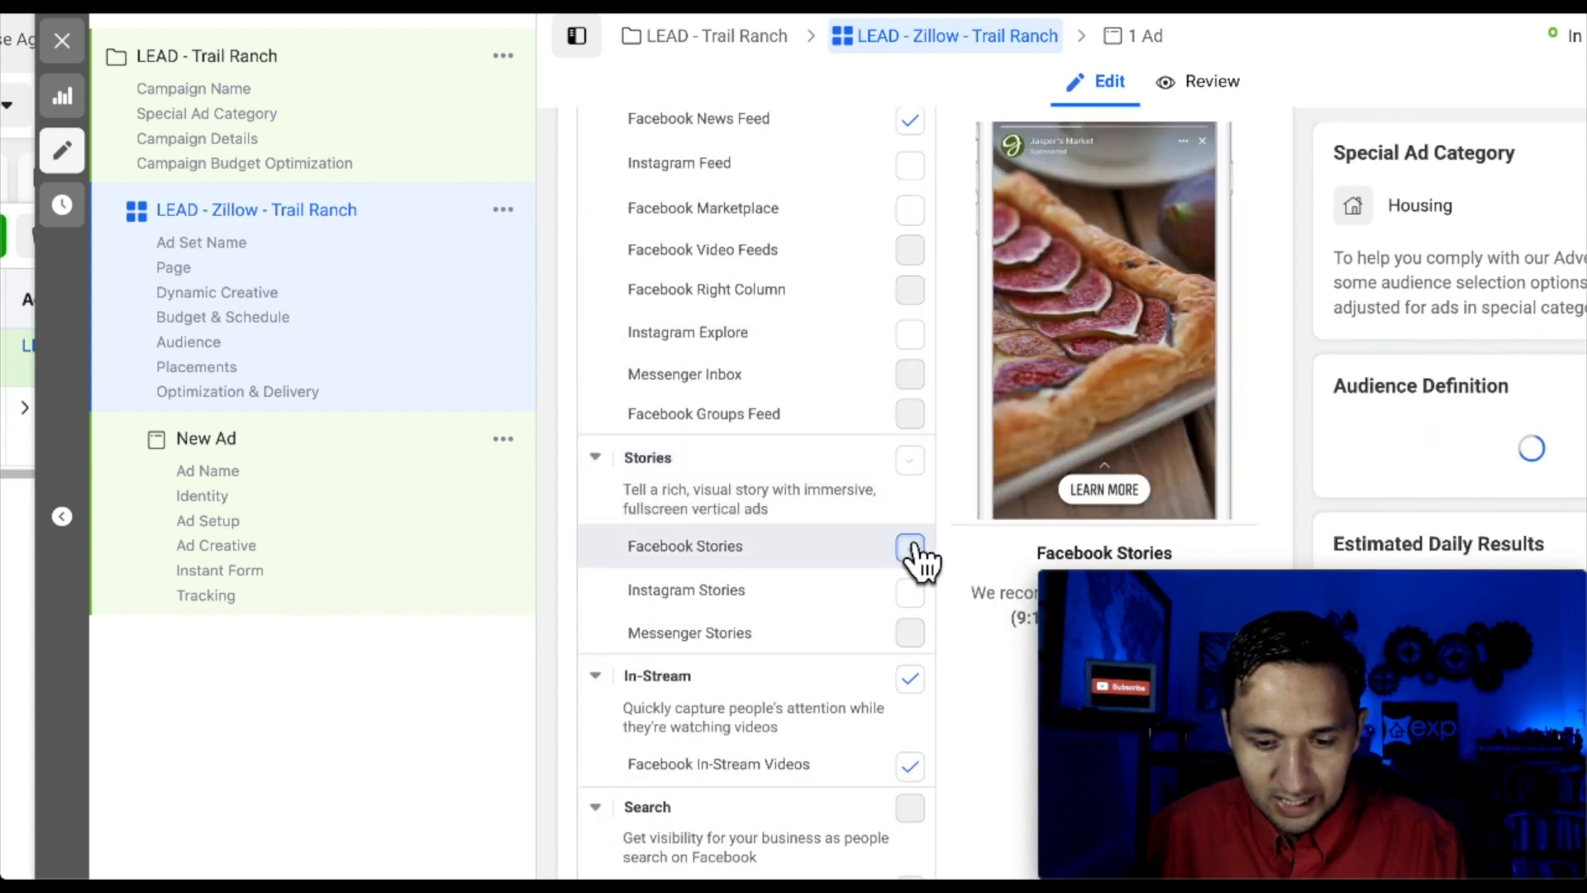
left_click(910, 547)
scroll(918, 624, "down", 2)
left_click(911, 555)
scroll(912, 562, "down", 8)
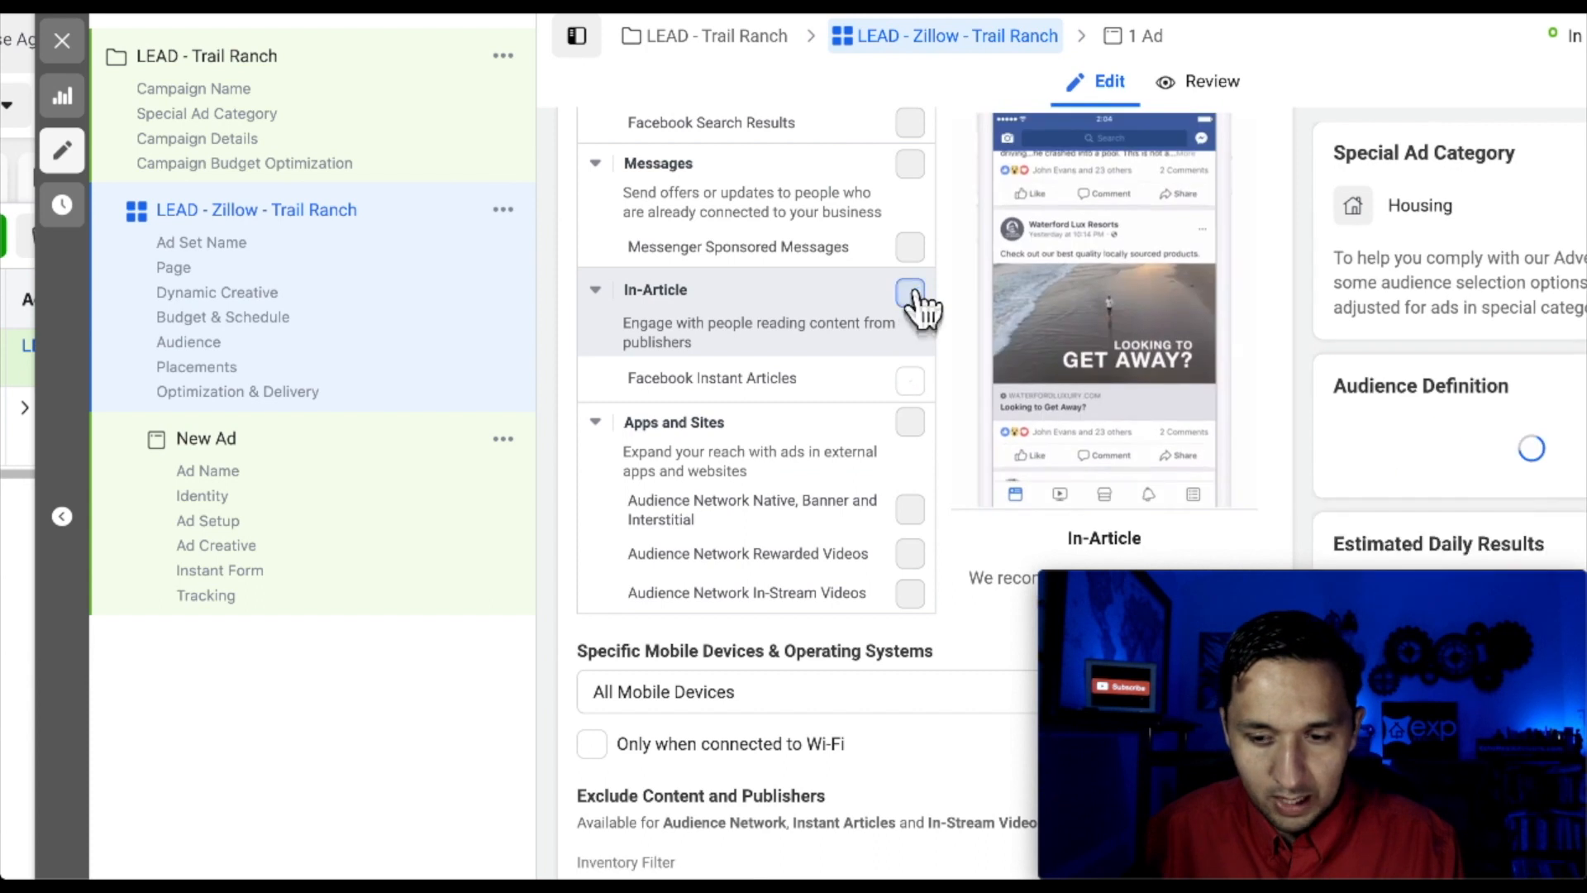
left_click(911, 294)
scroll(1382, 301, "down", 2)
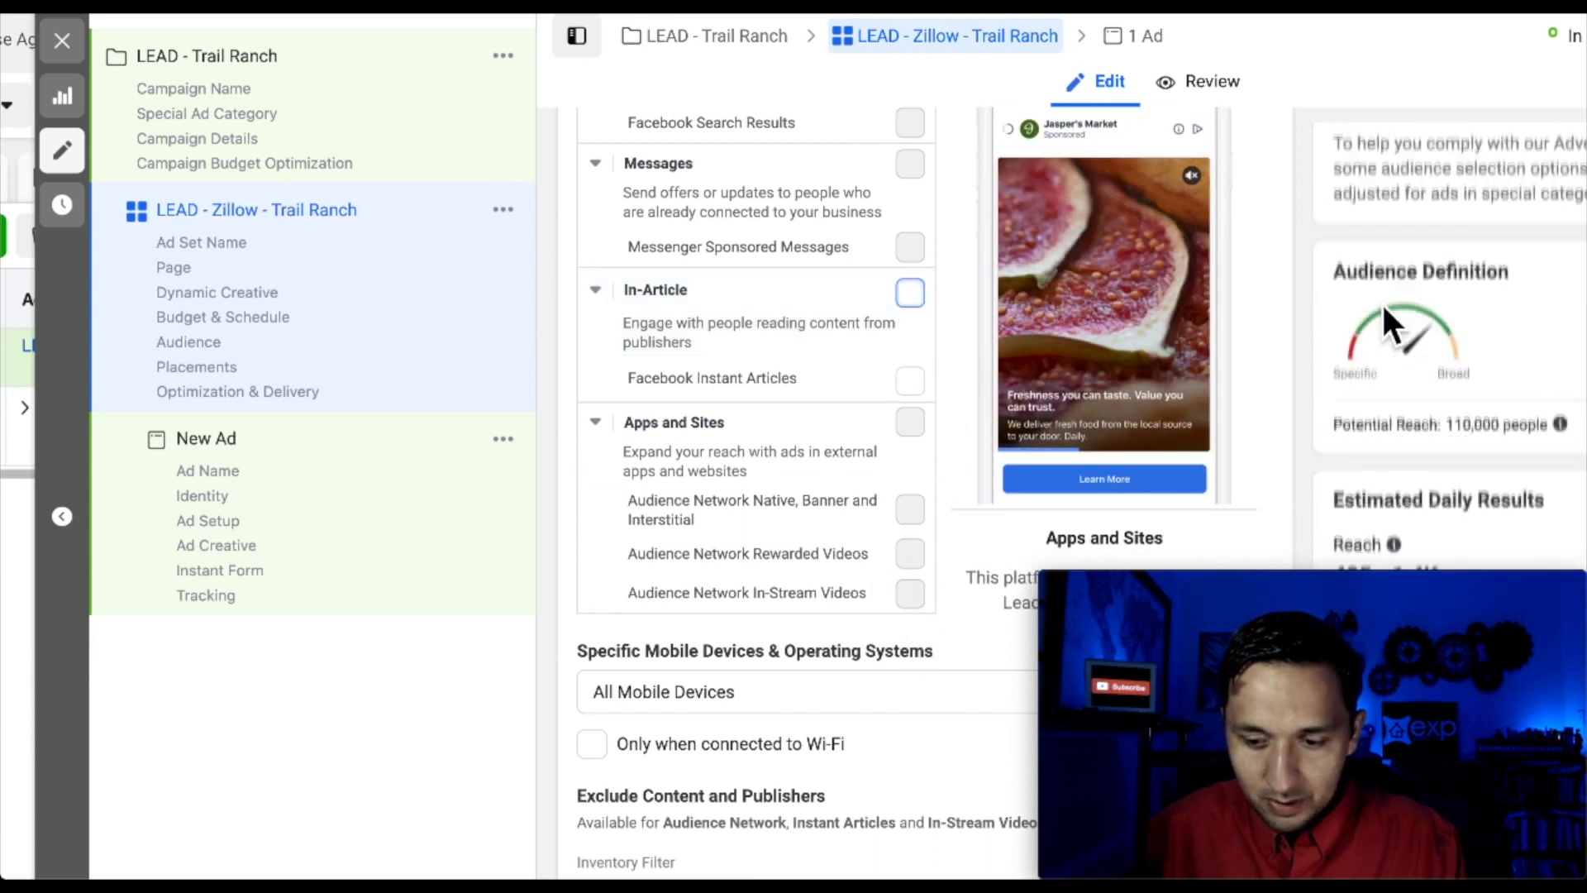
scroll(913, 497, "down", 8)
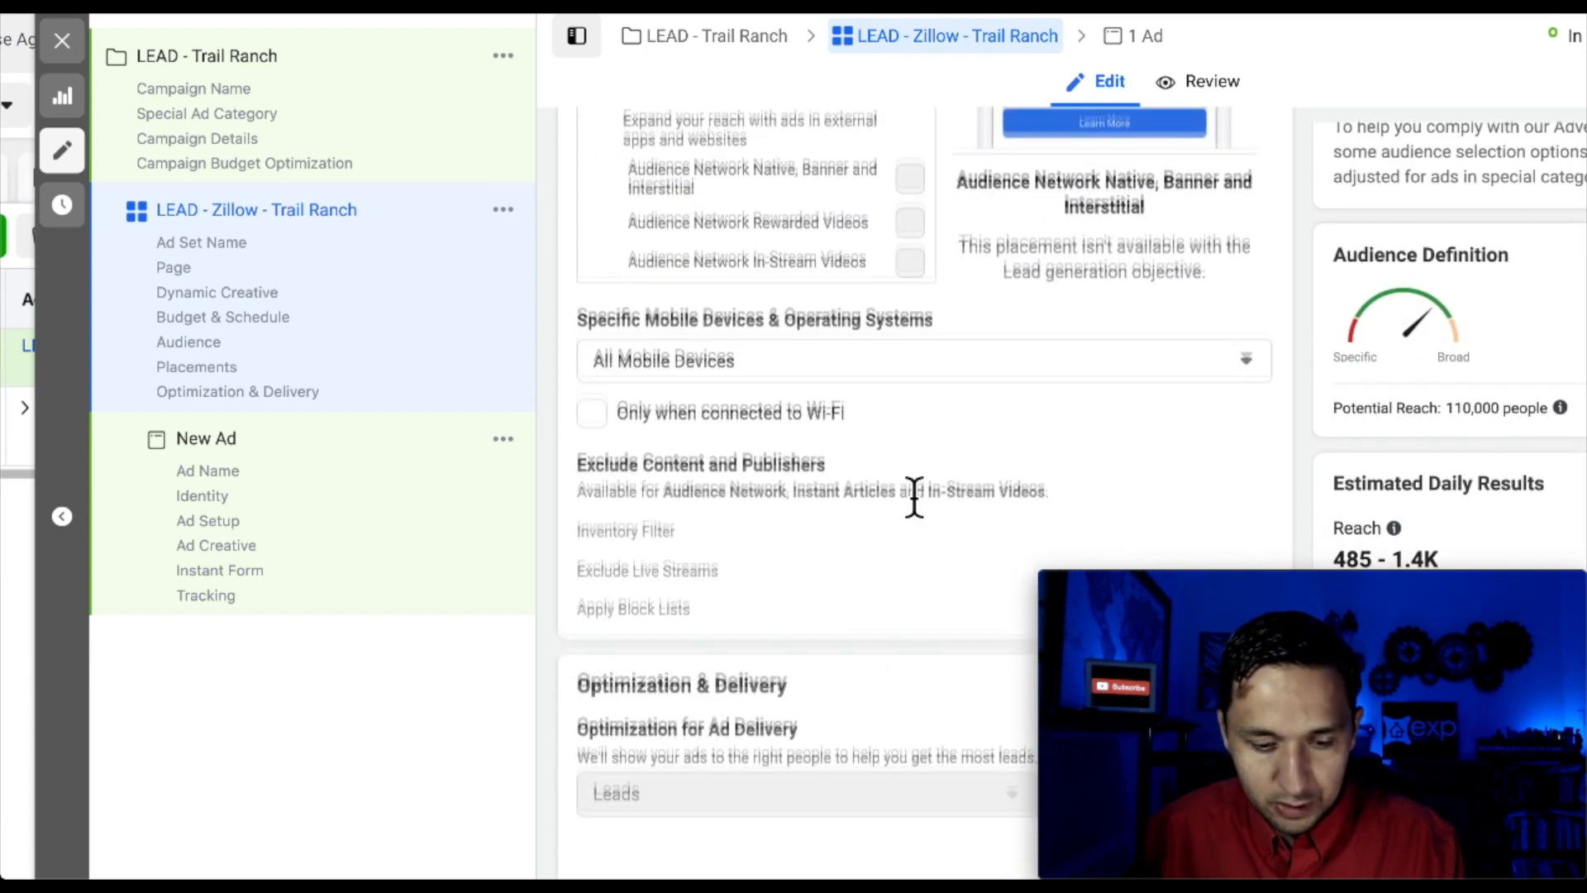
scroll(912, 484, "down", 3)
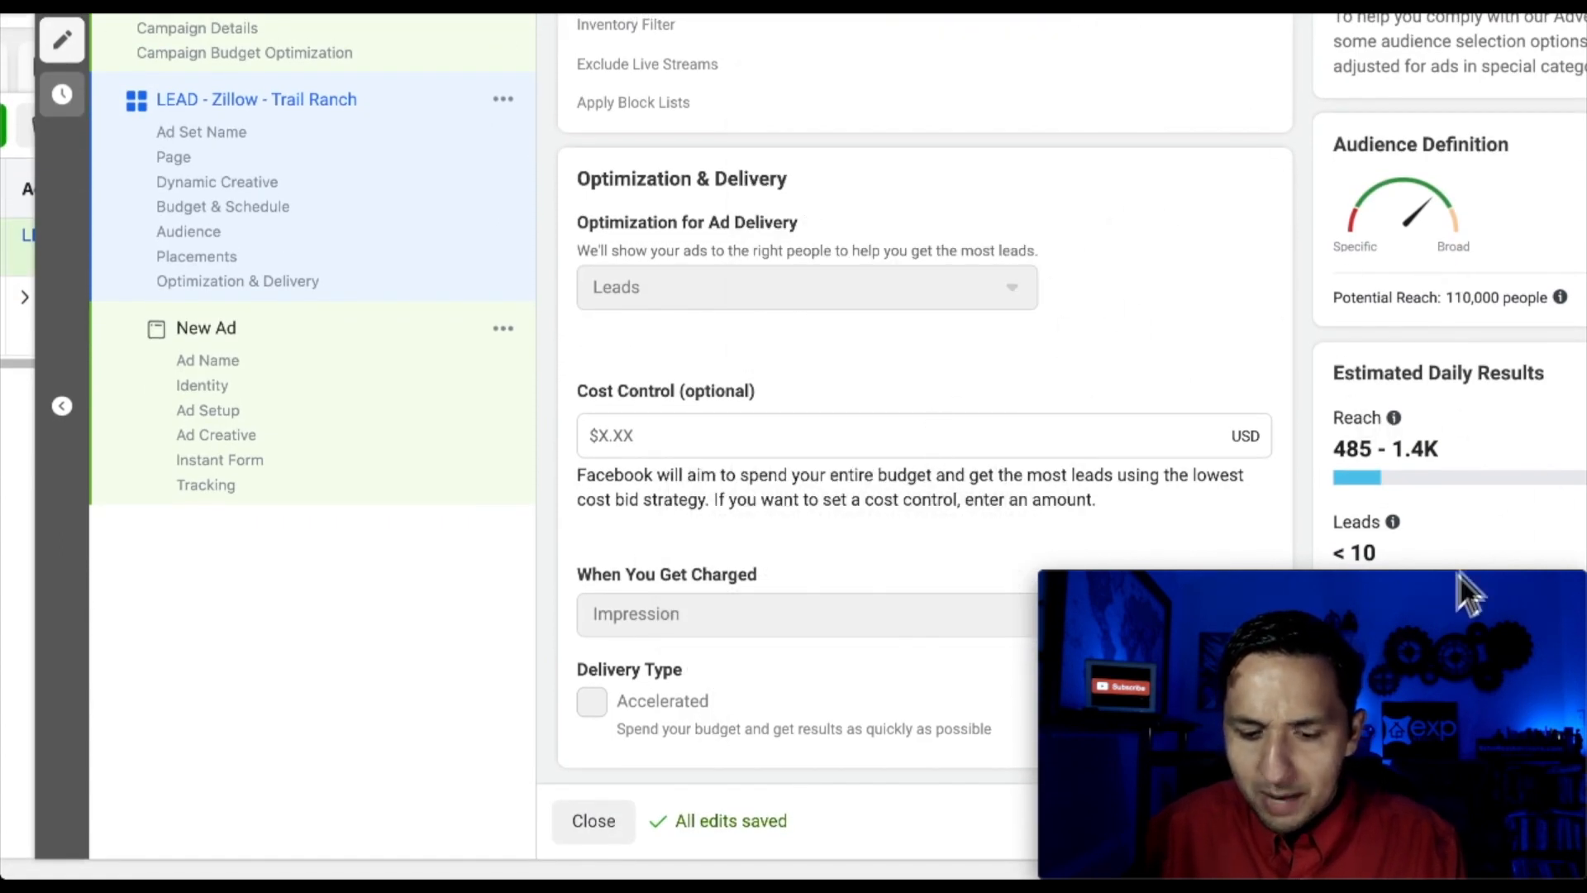
left_click_drag(1442, 594, 1422, 452)
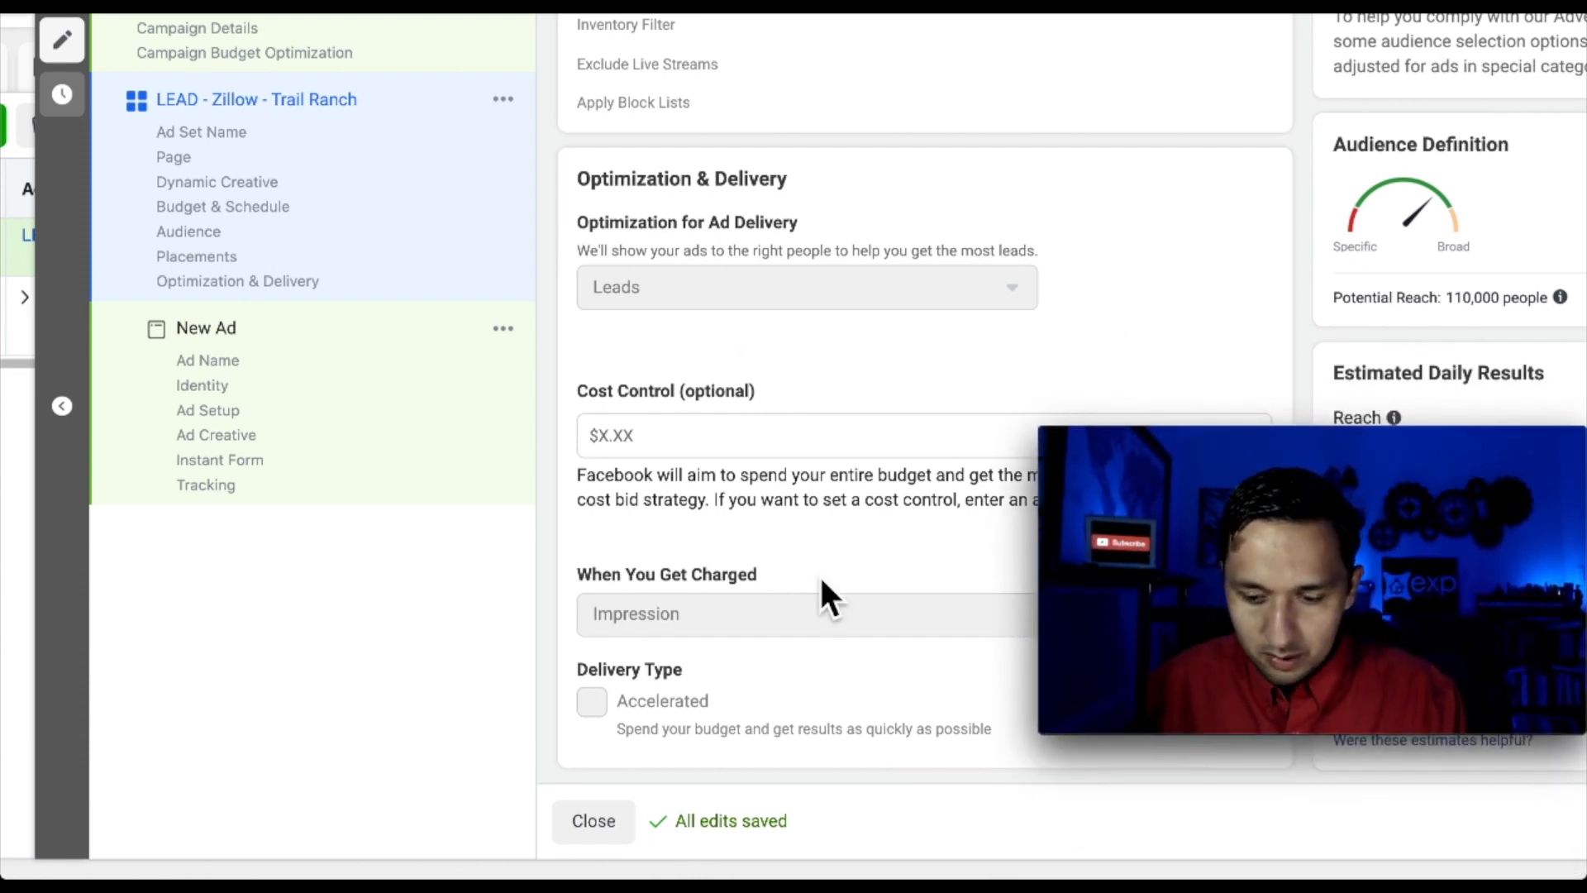
scroll(820, 573, "right", 2)
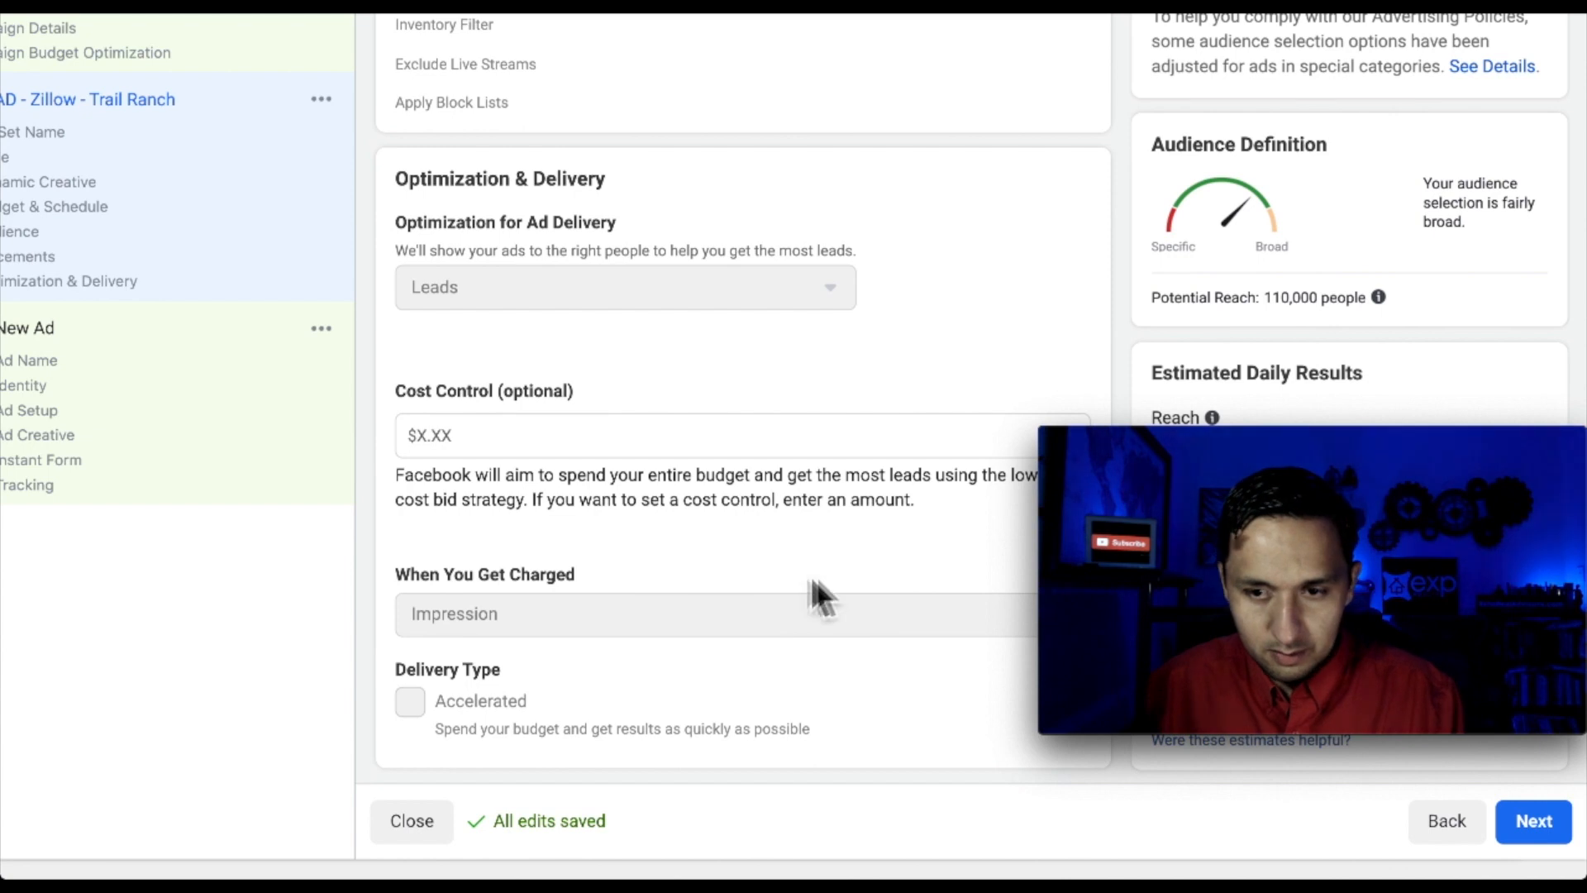
scroll(910, 190, "up", 5)
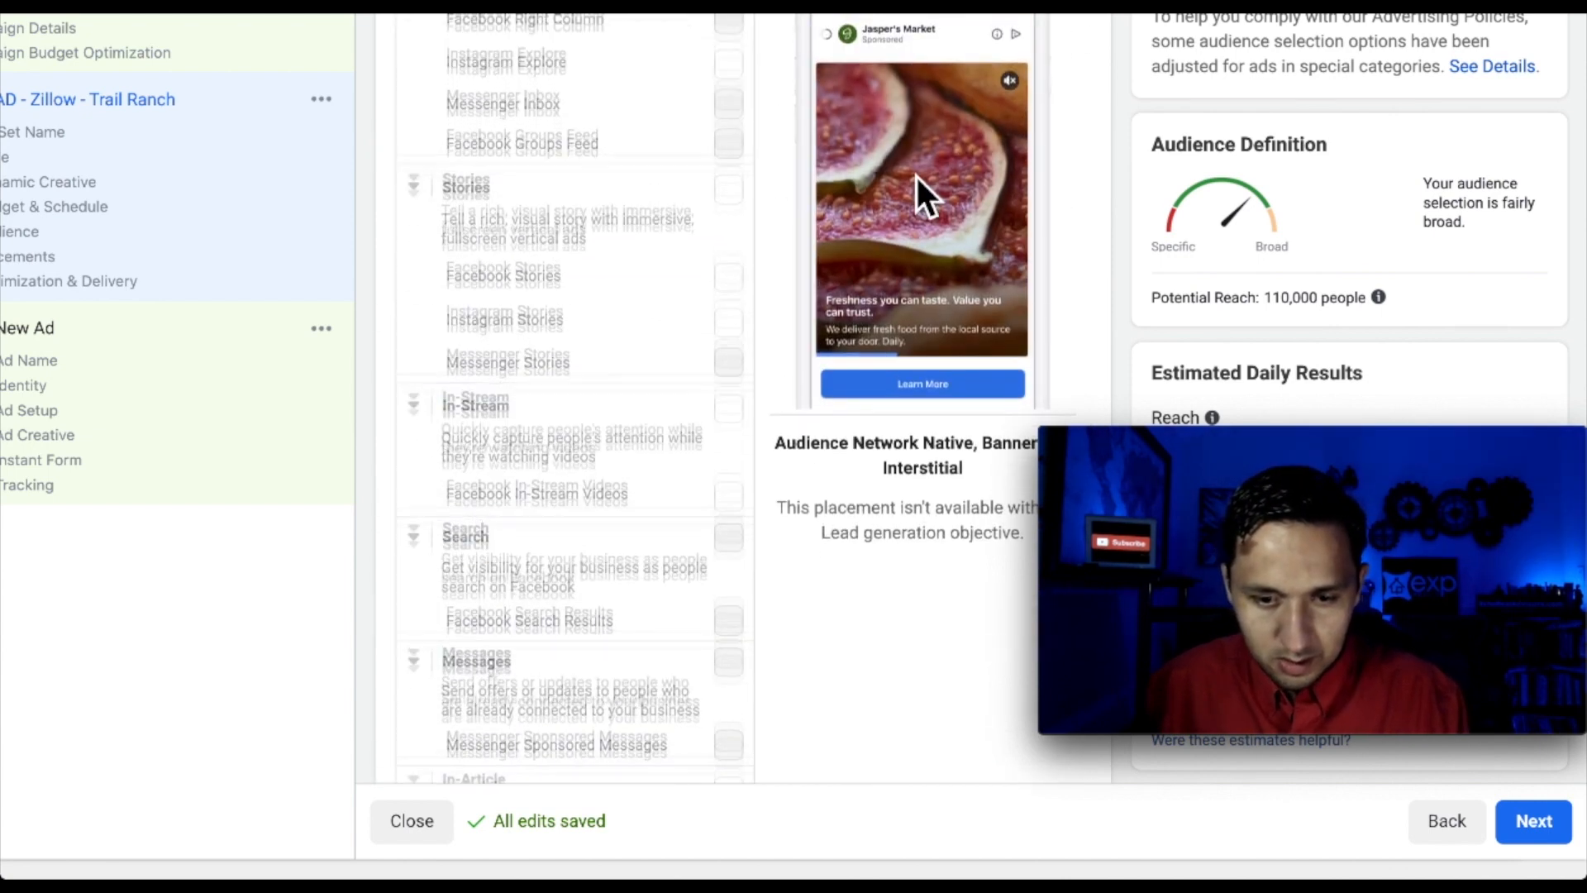
scroll(916, 174, "down", 5)
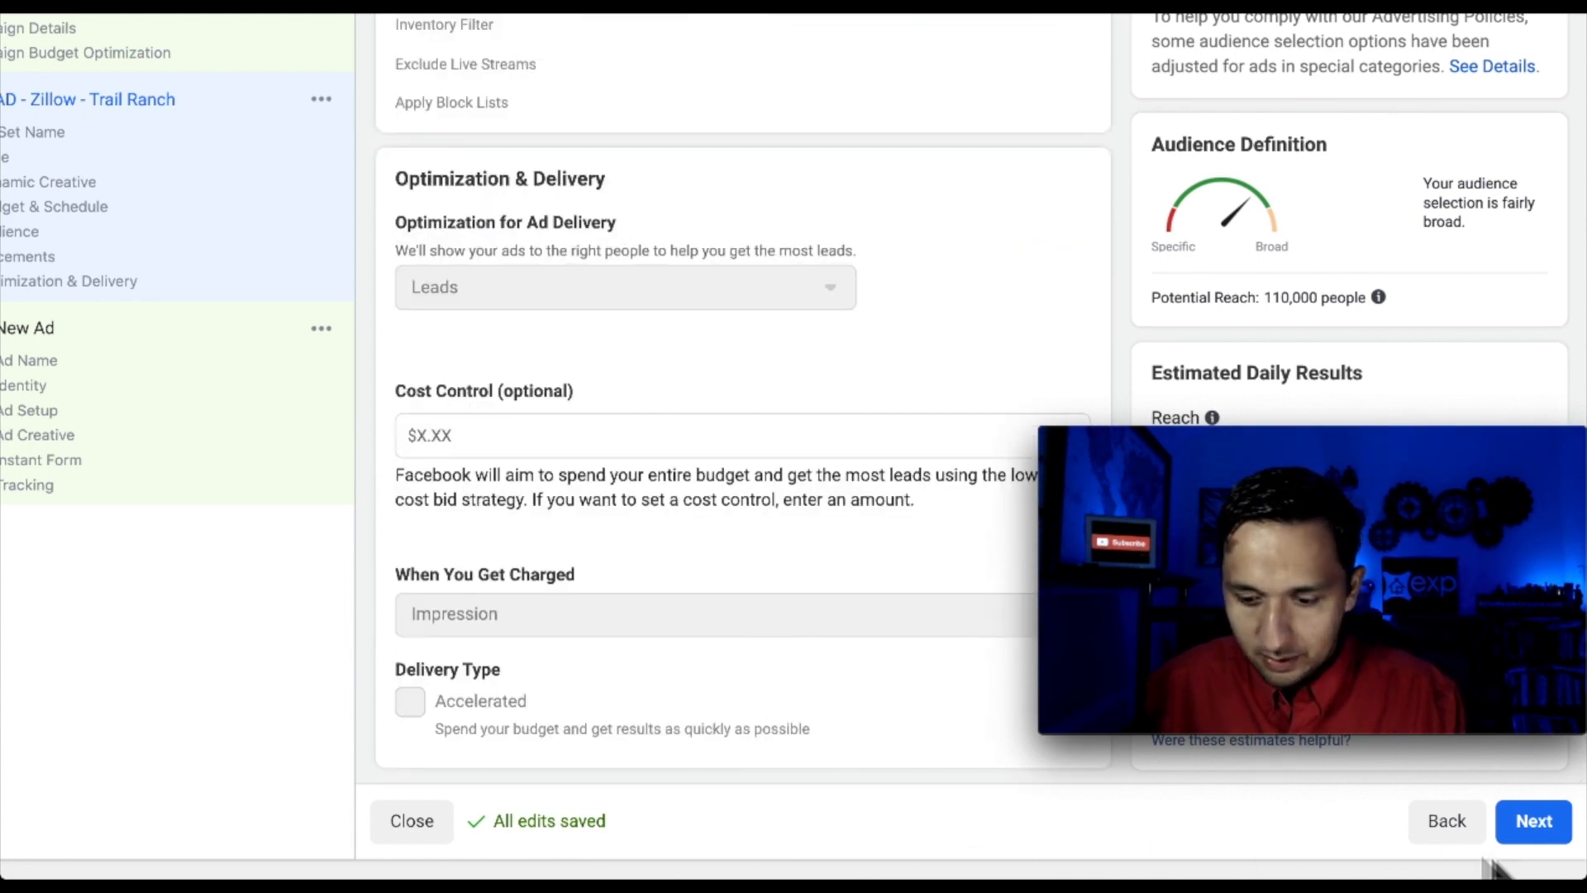
Move to the ad level and name the ad LEAD - Zillow - Trail Ranch
left_click(1534, 823)
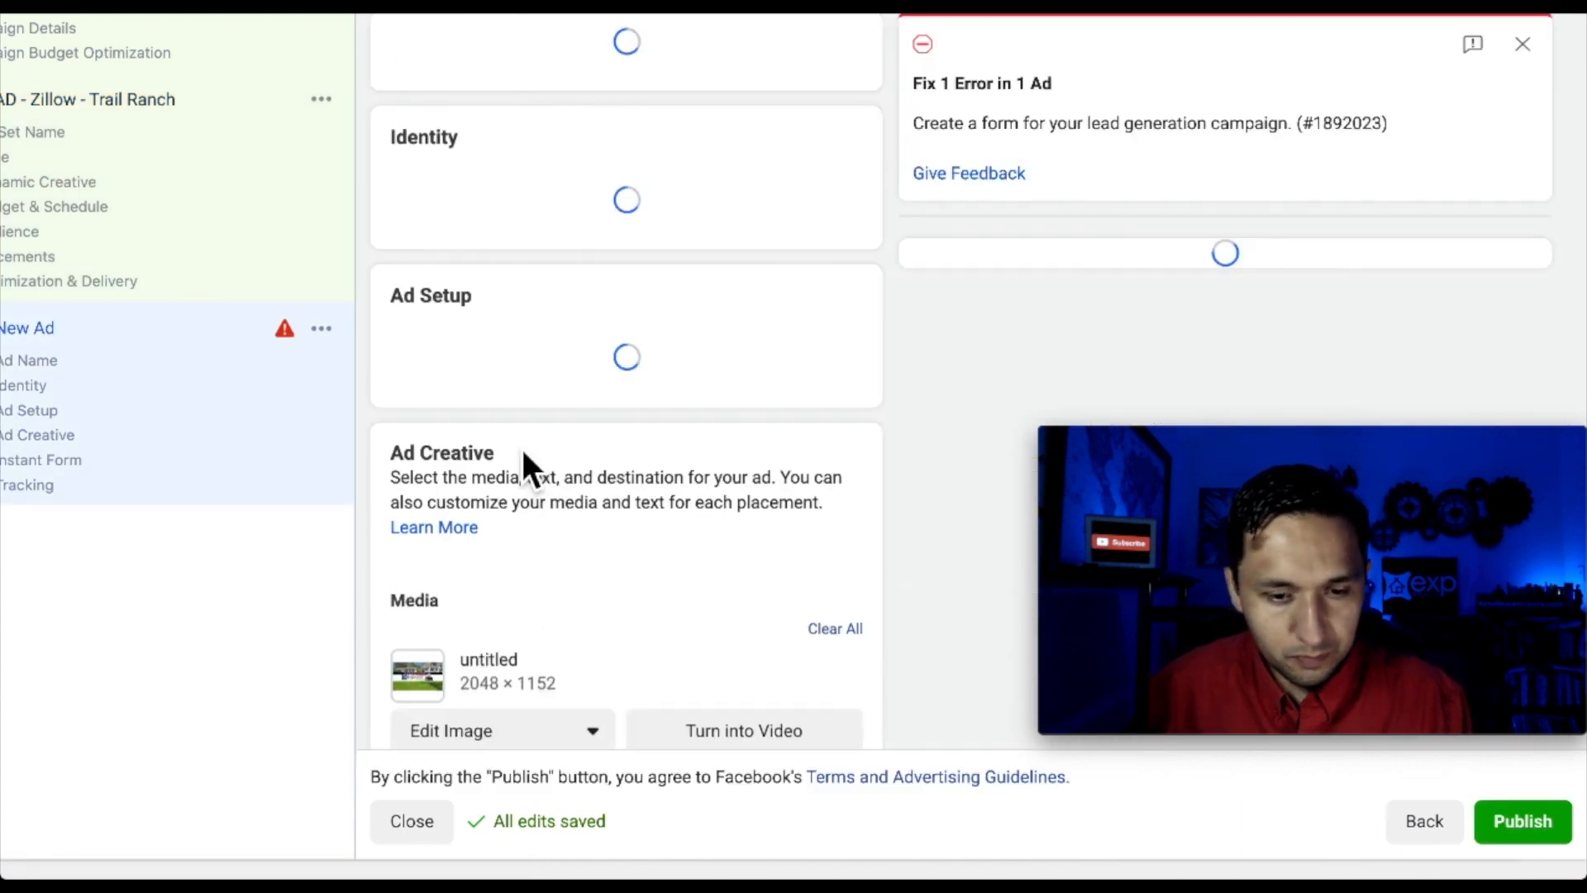
triple_click(489, 240)
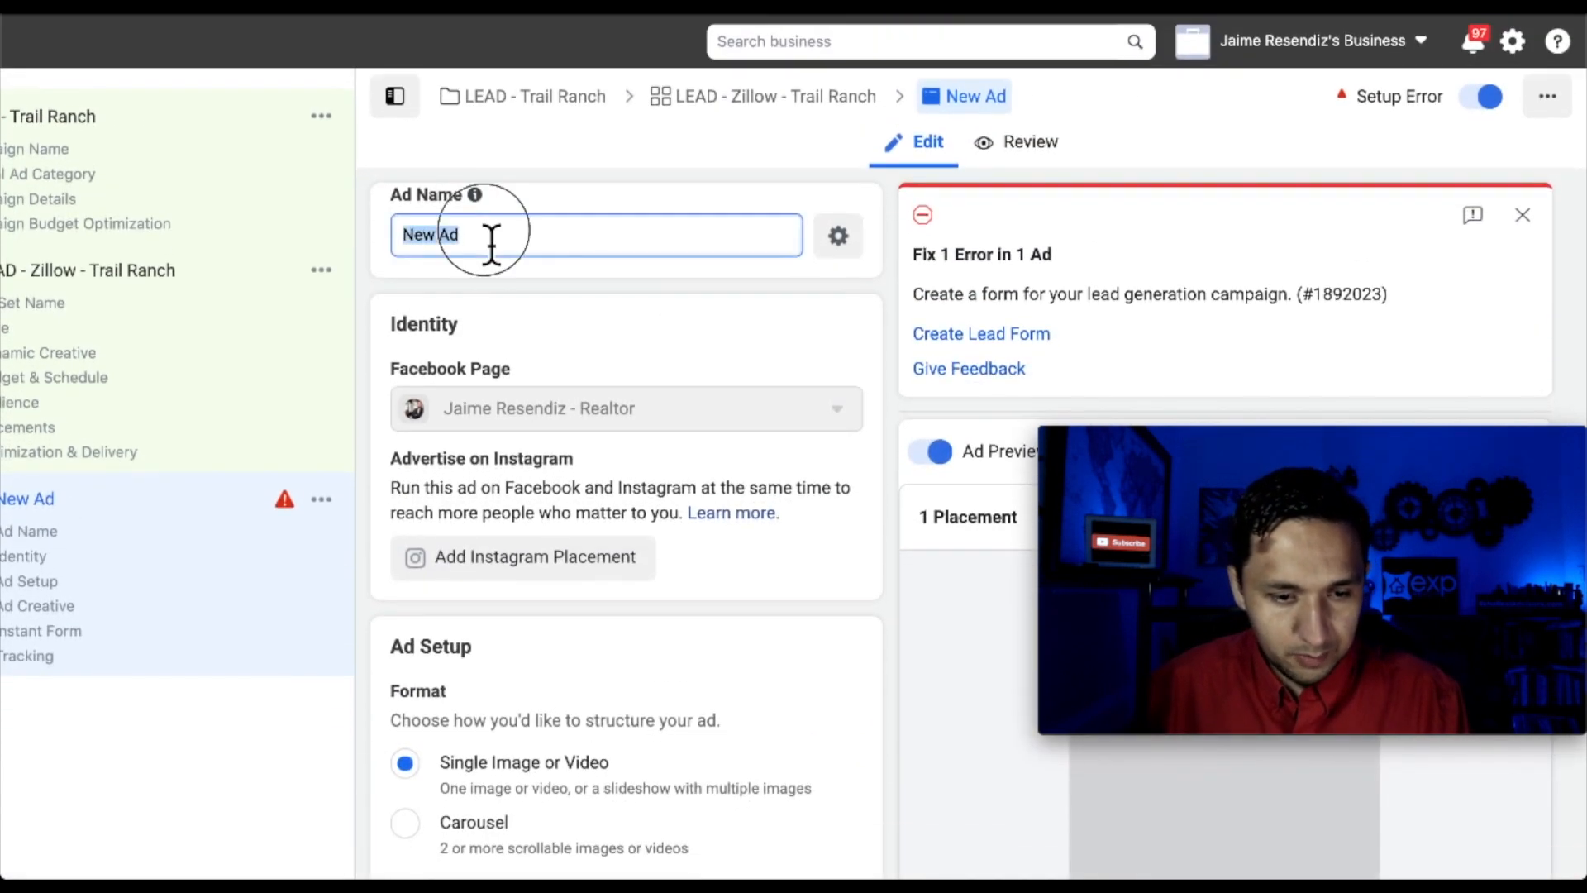
type("LEAD - Zillow - Trail Ranch")
scroll(642, 354, "down", 3)
scroll(642, 331, "down", 2)
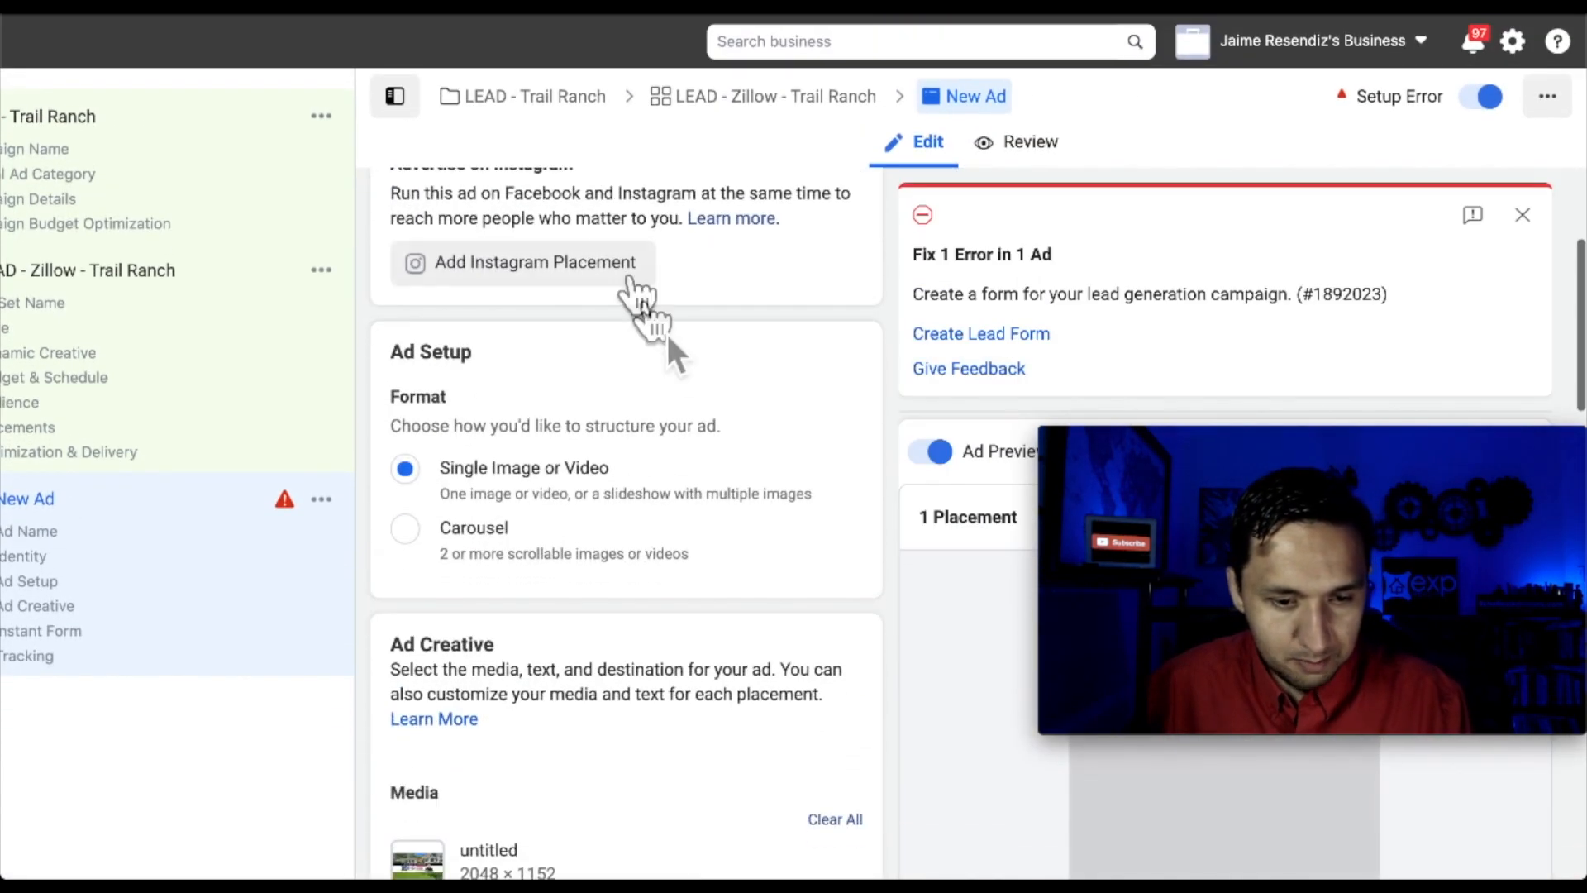
scroll(653, 339, "up", 1)
scroll(654, 339, "up", 2)
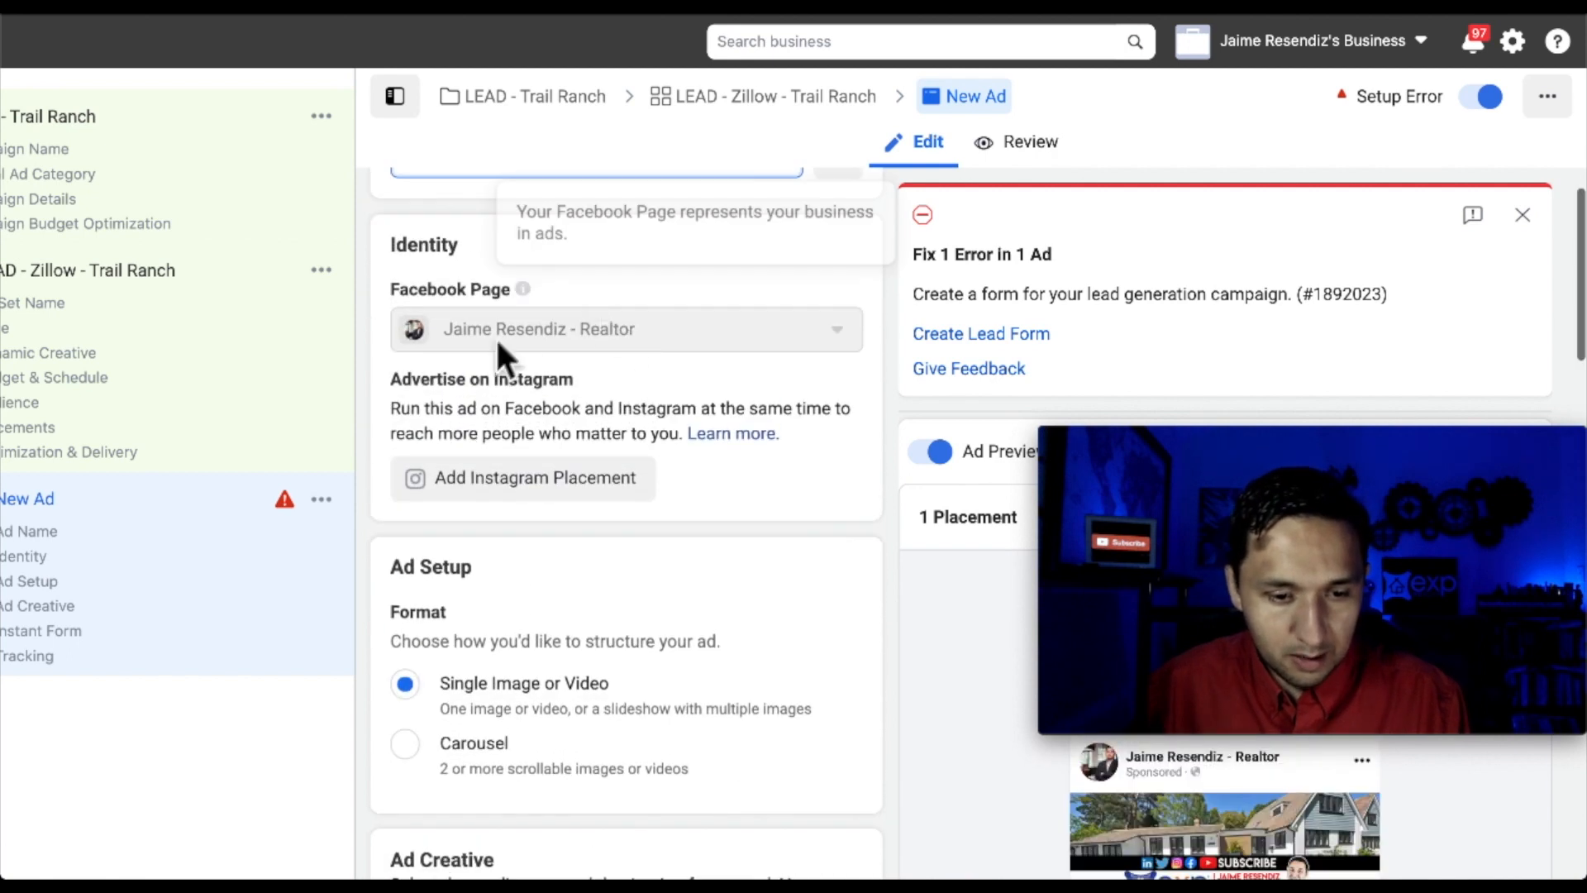
scroll(793, 453, "down", 2)
scroll(557, 418, "down", 2)
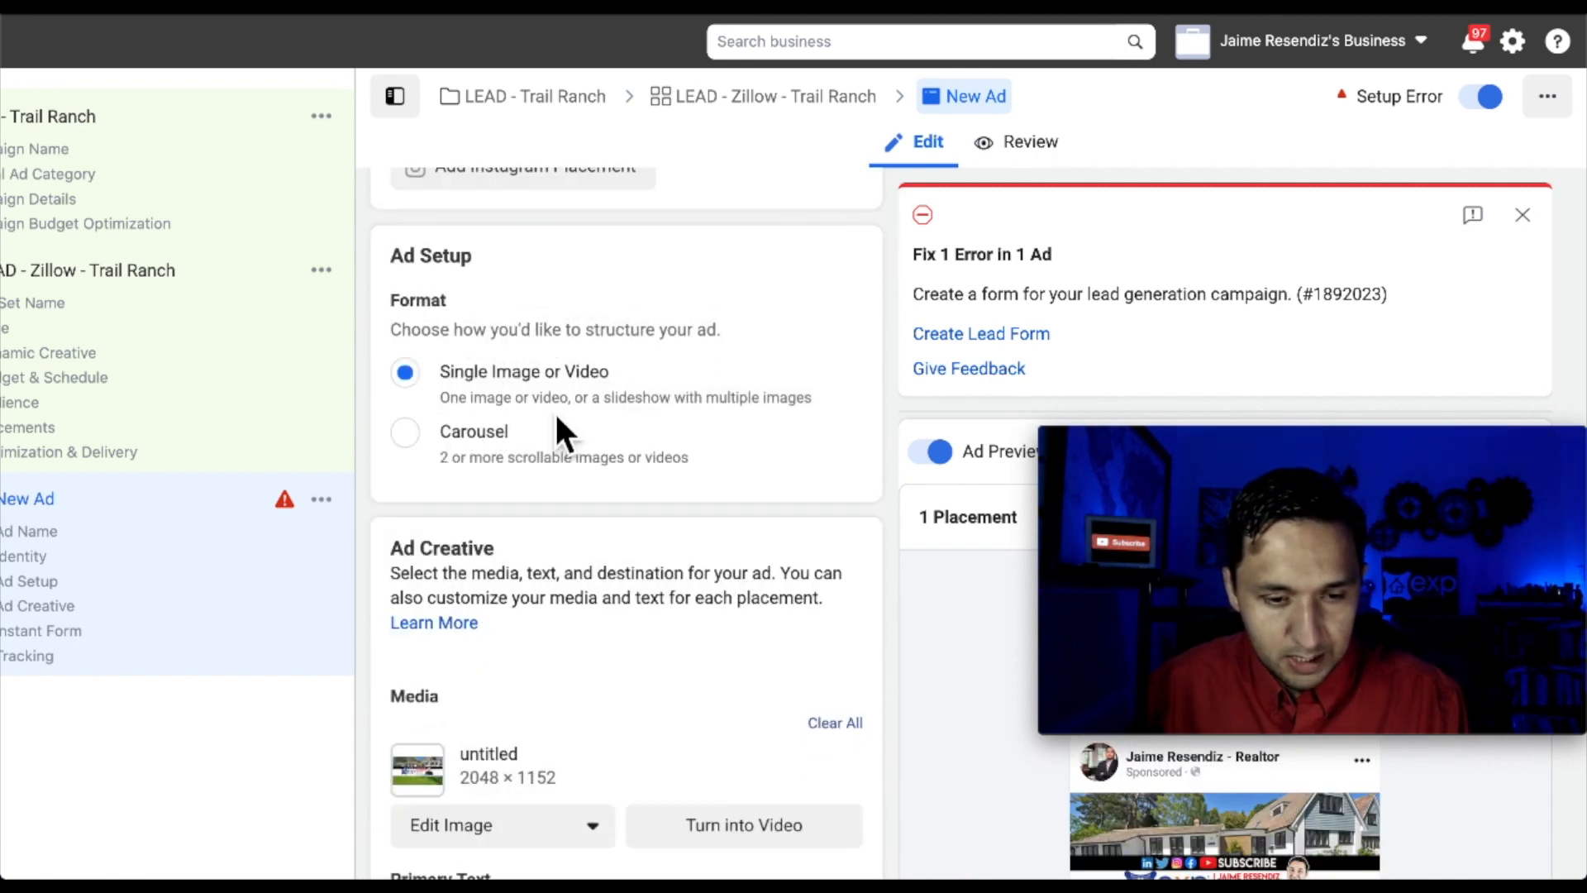
scroll(618, 464, "down", 1)
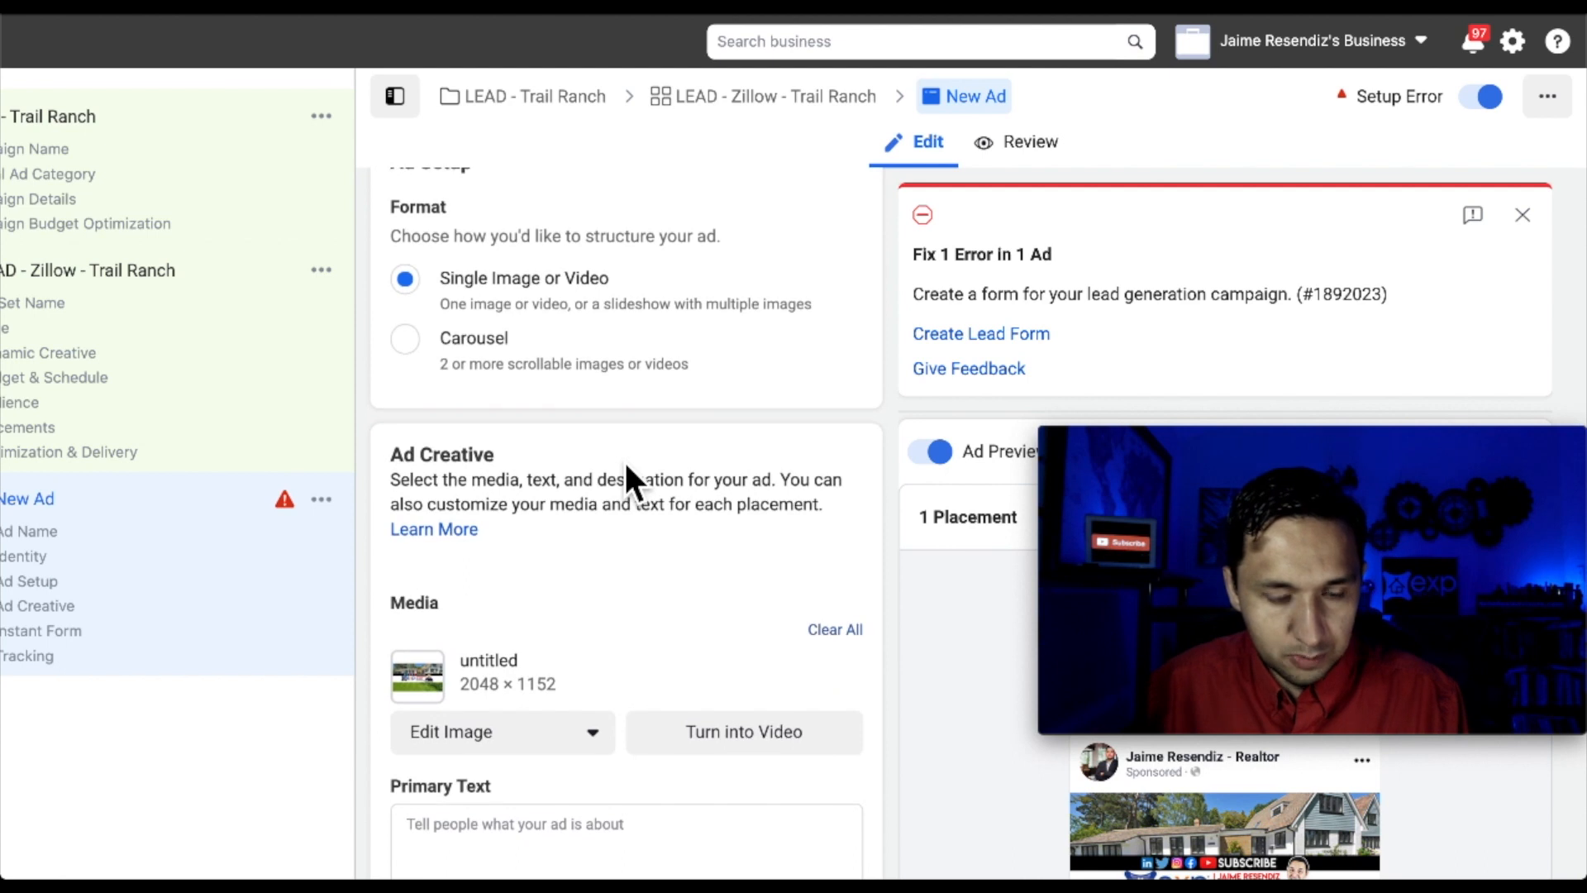
scroll(625, 463, "down", 1)
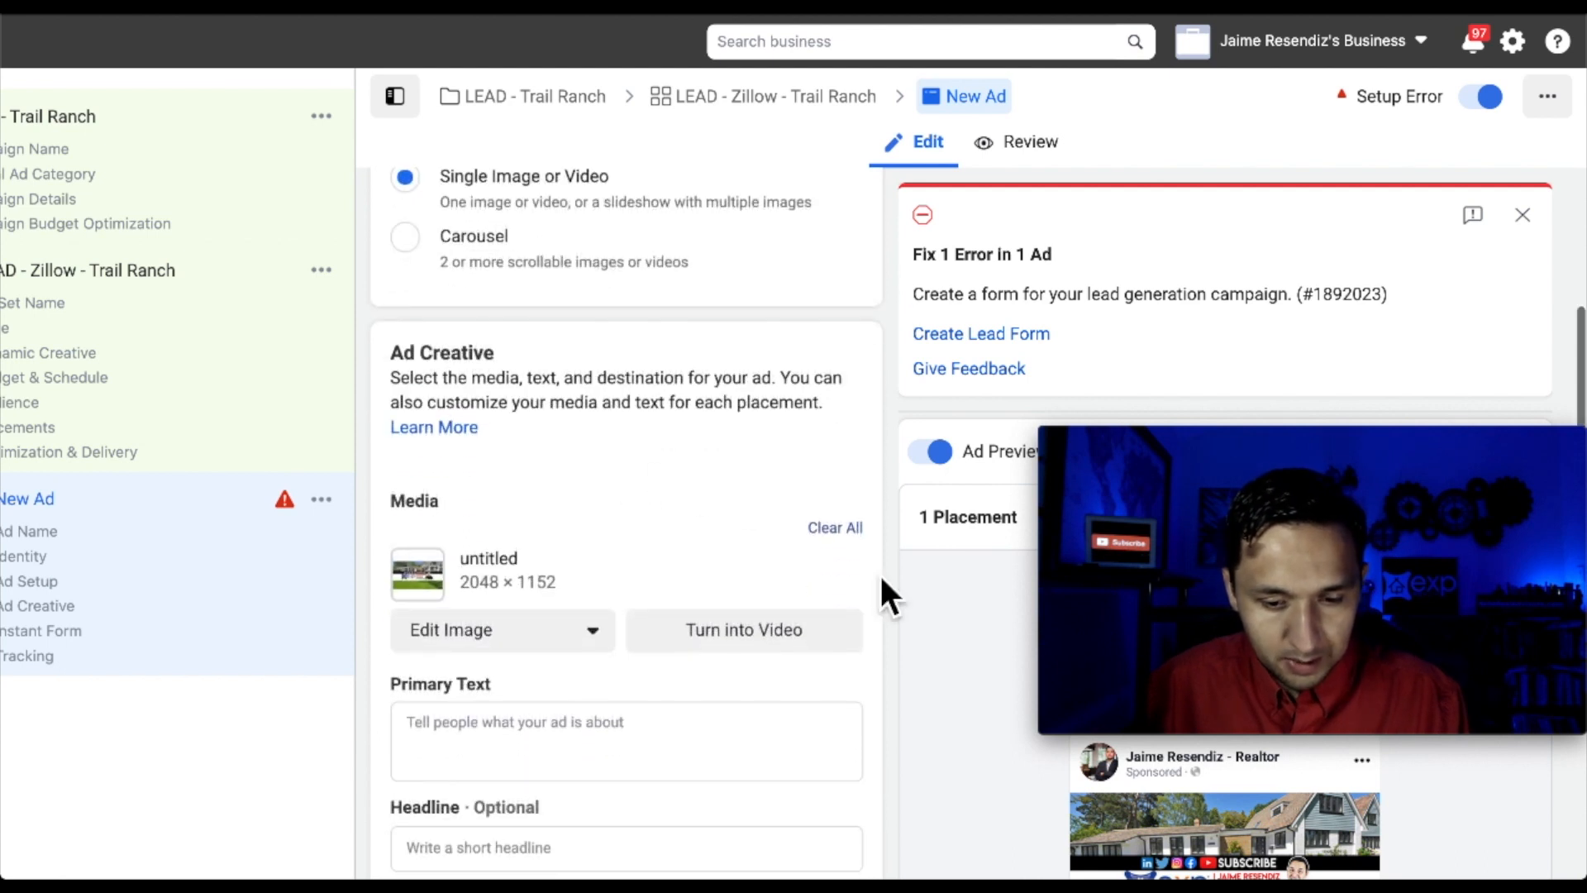
Replace the ad image with IMG_4444.jpg and paste the Home Buyers copy as primary text
left_click(837, 533)
left_click(511, 460)
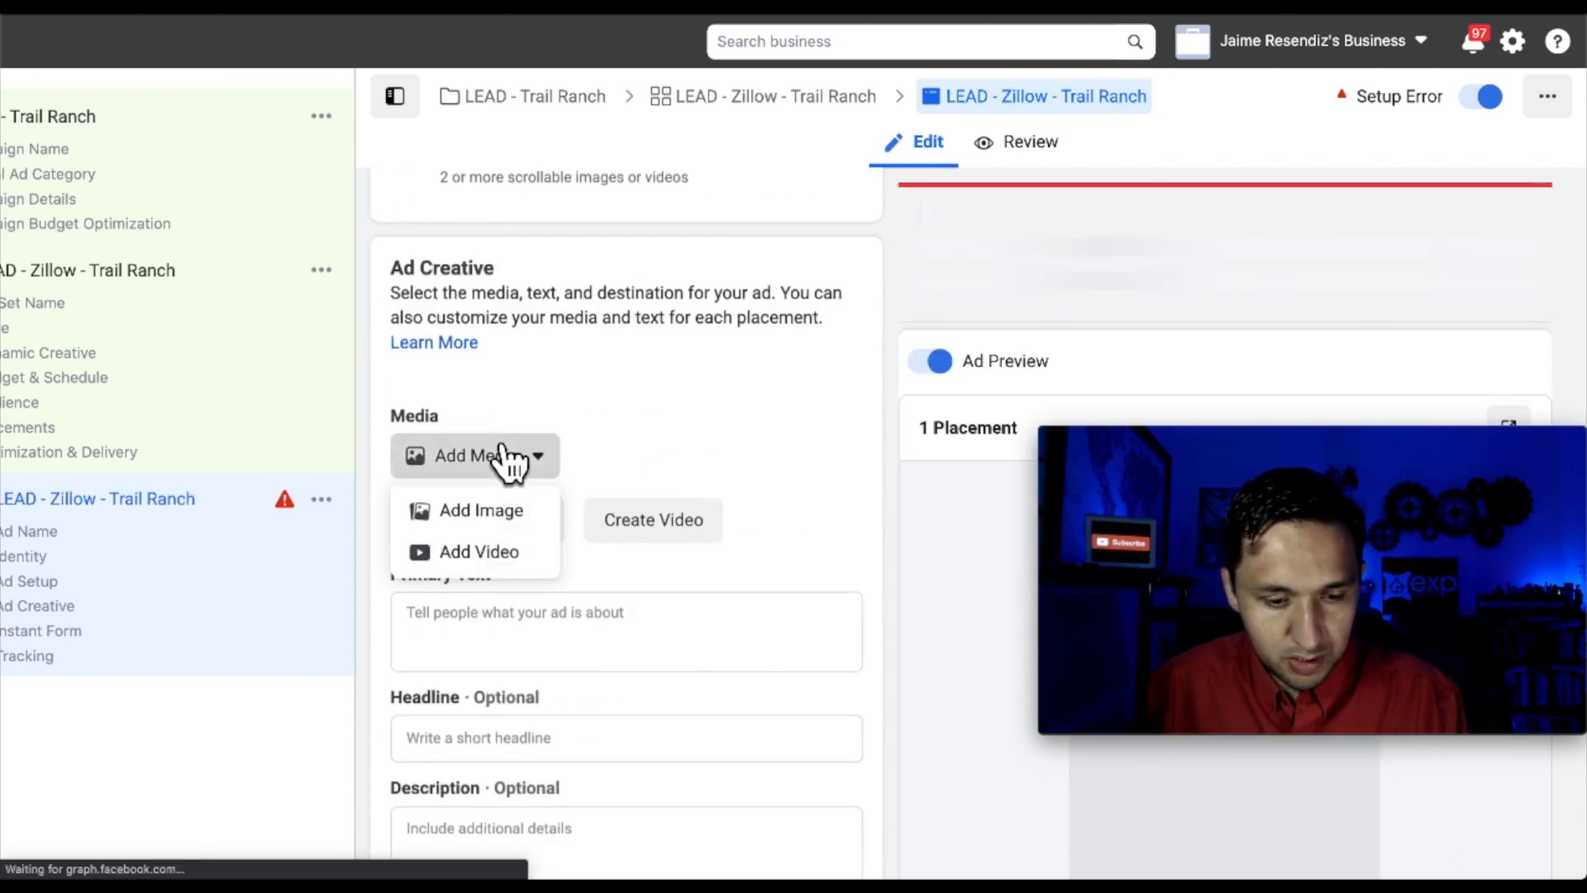
left_click(483, 514)
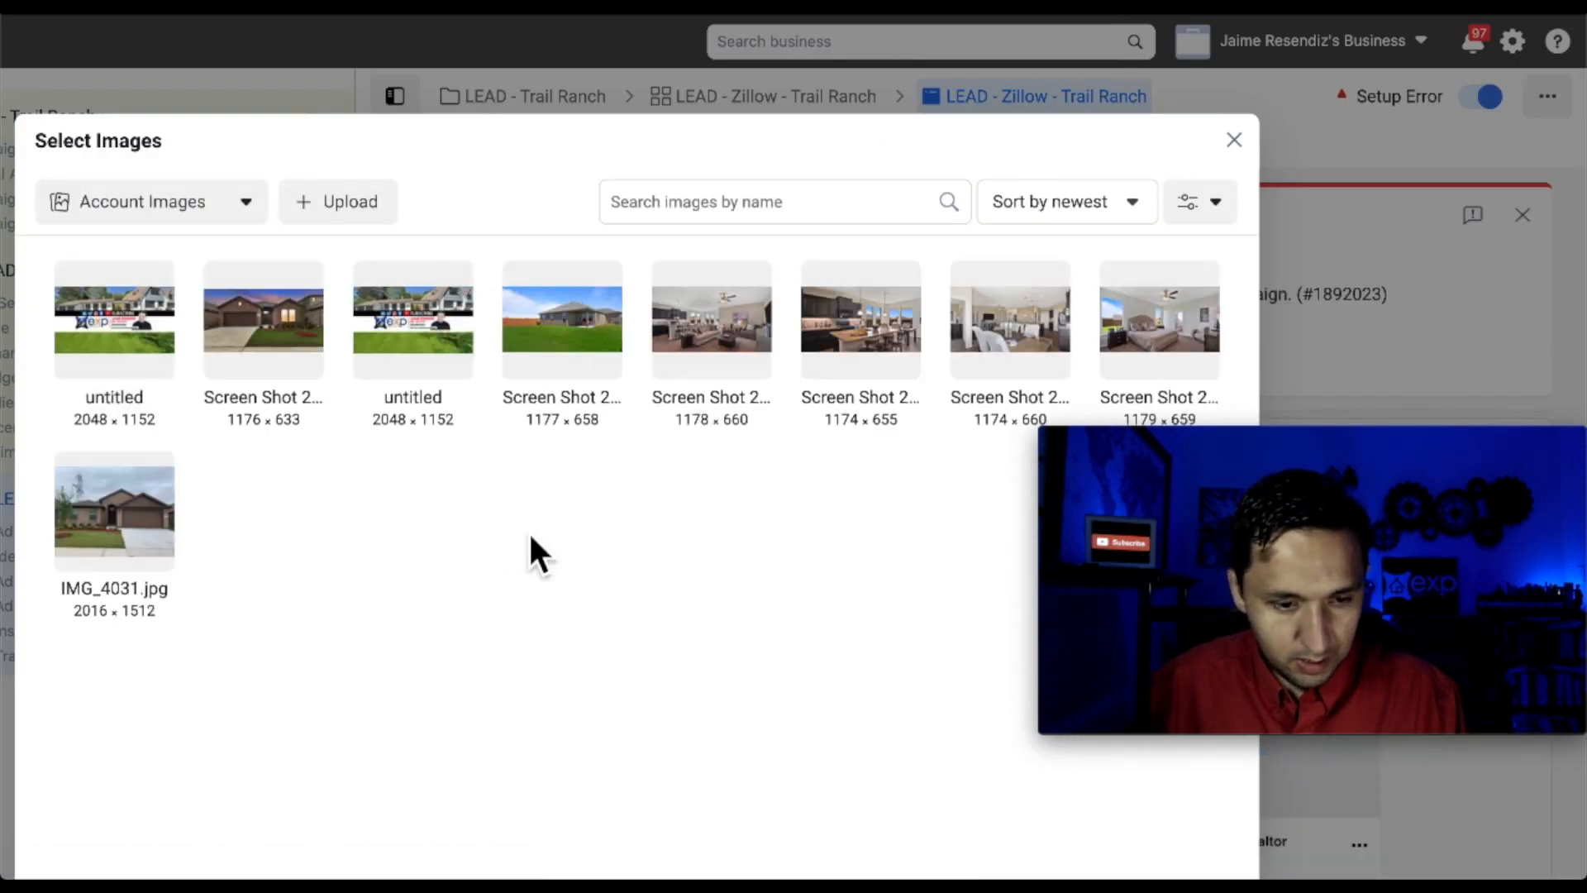
left_click(346, 238)
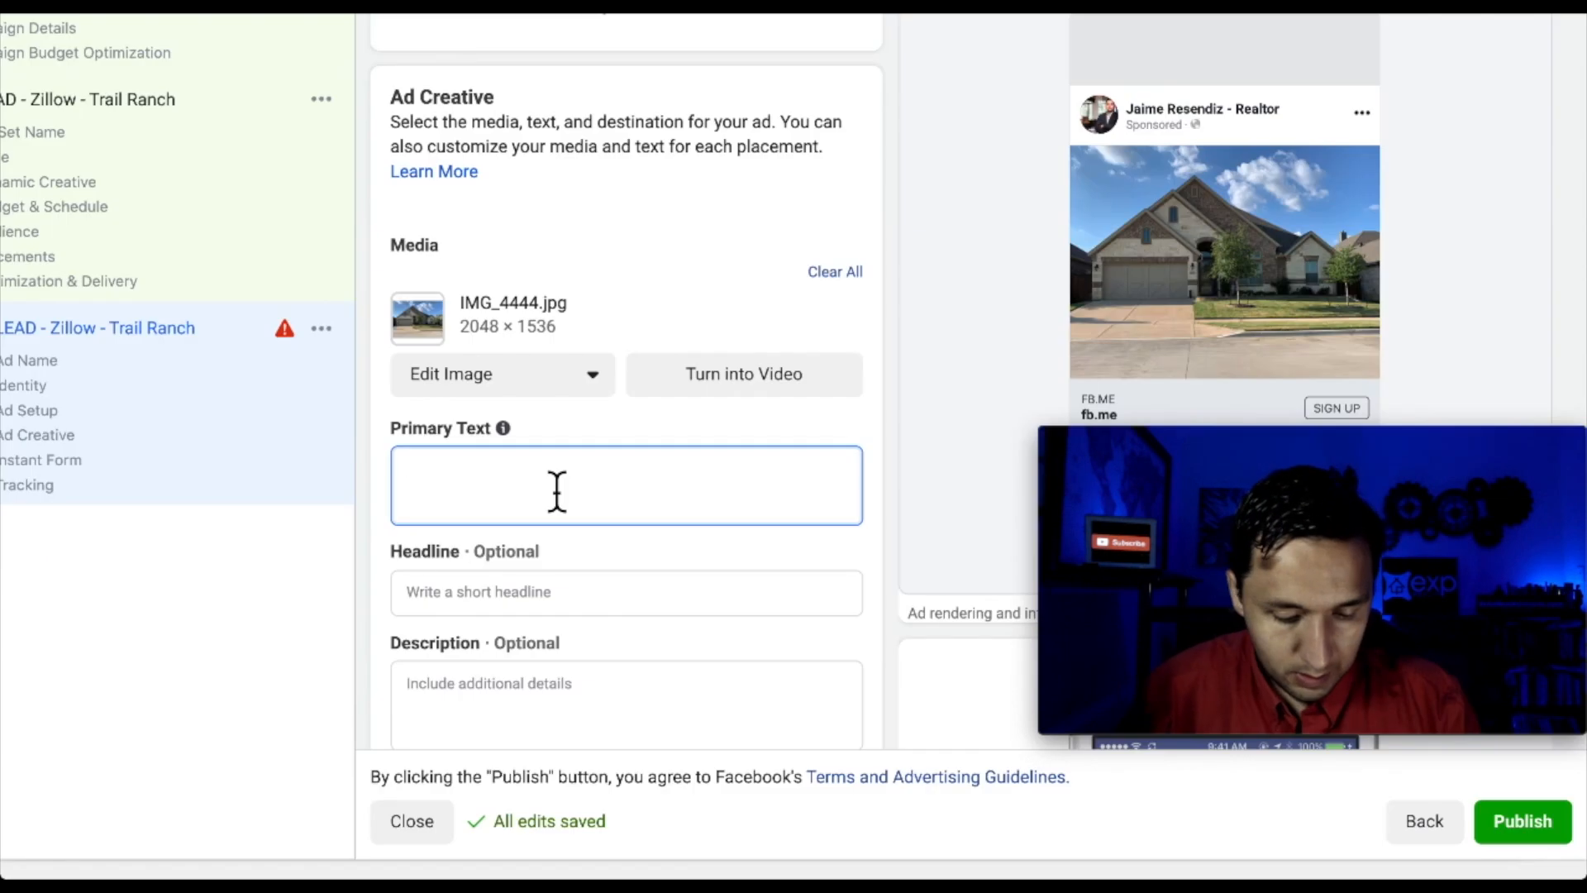
key("super+v")
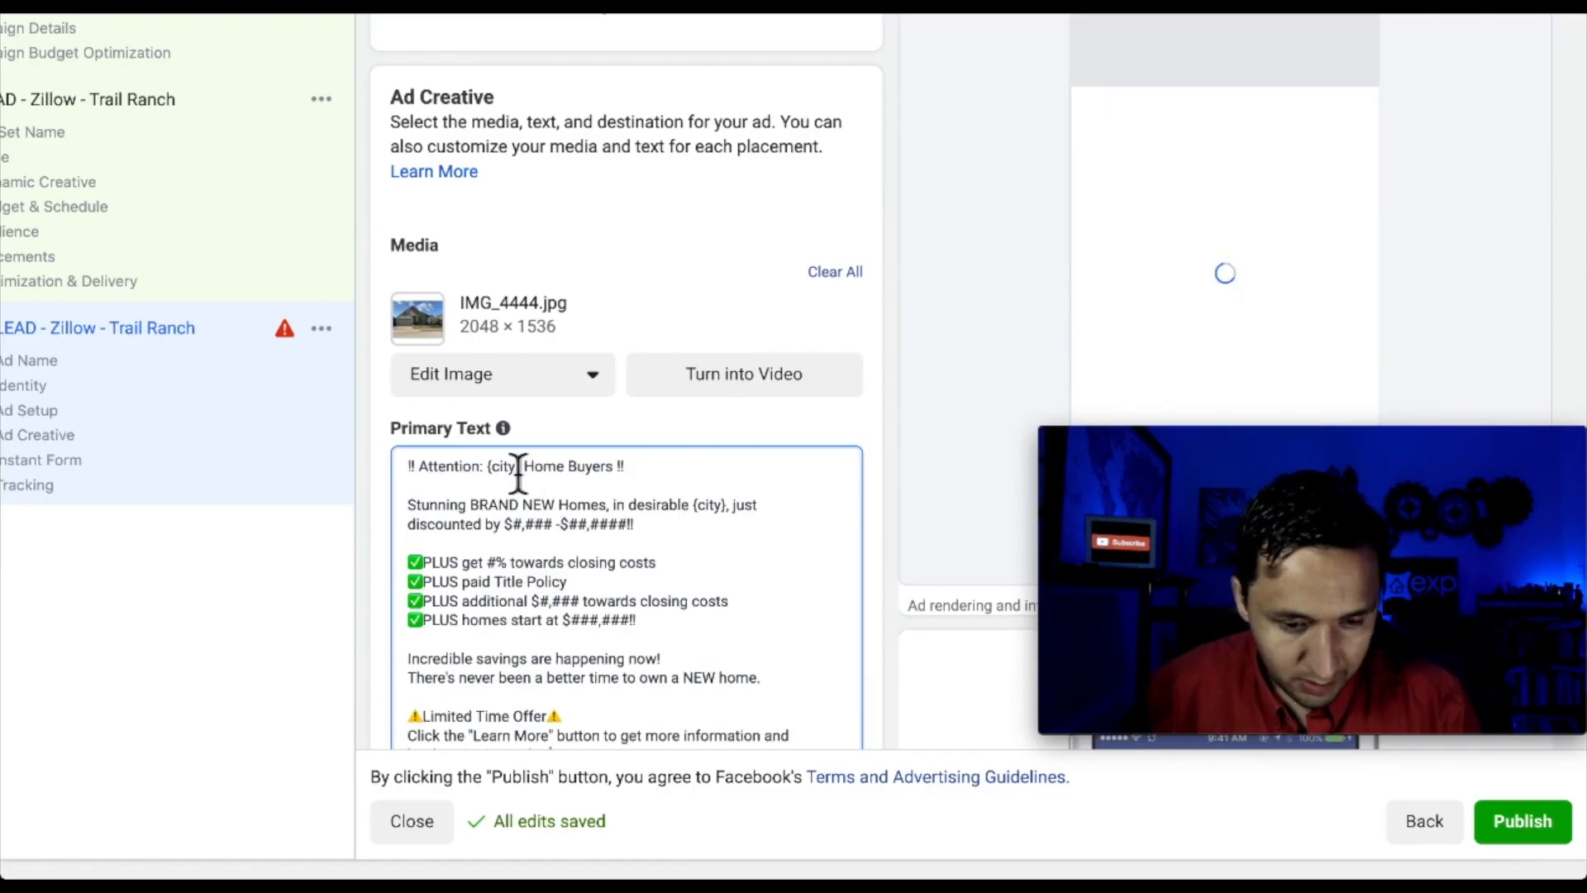
Replace both {city} placeholders with Fort Worth and delete the 'just discounted by…' phrase
left_click(525, 470)
key("BackSpace")
key("BackSpace")
key("BackSpace")
key("BackSpace")
key("BackSpace")
key("BackSpace")
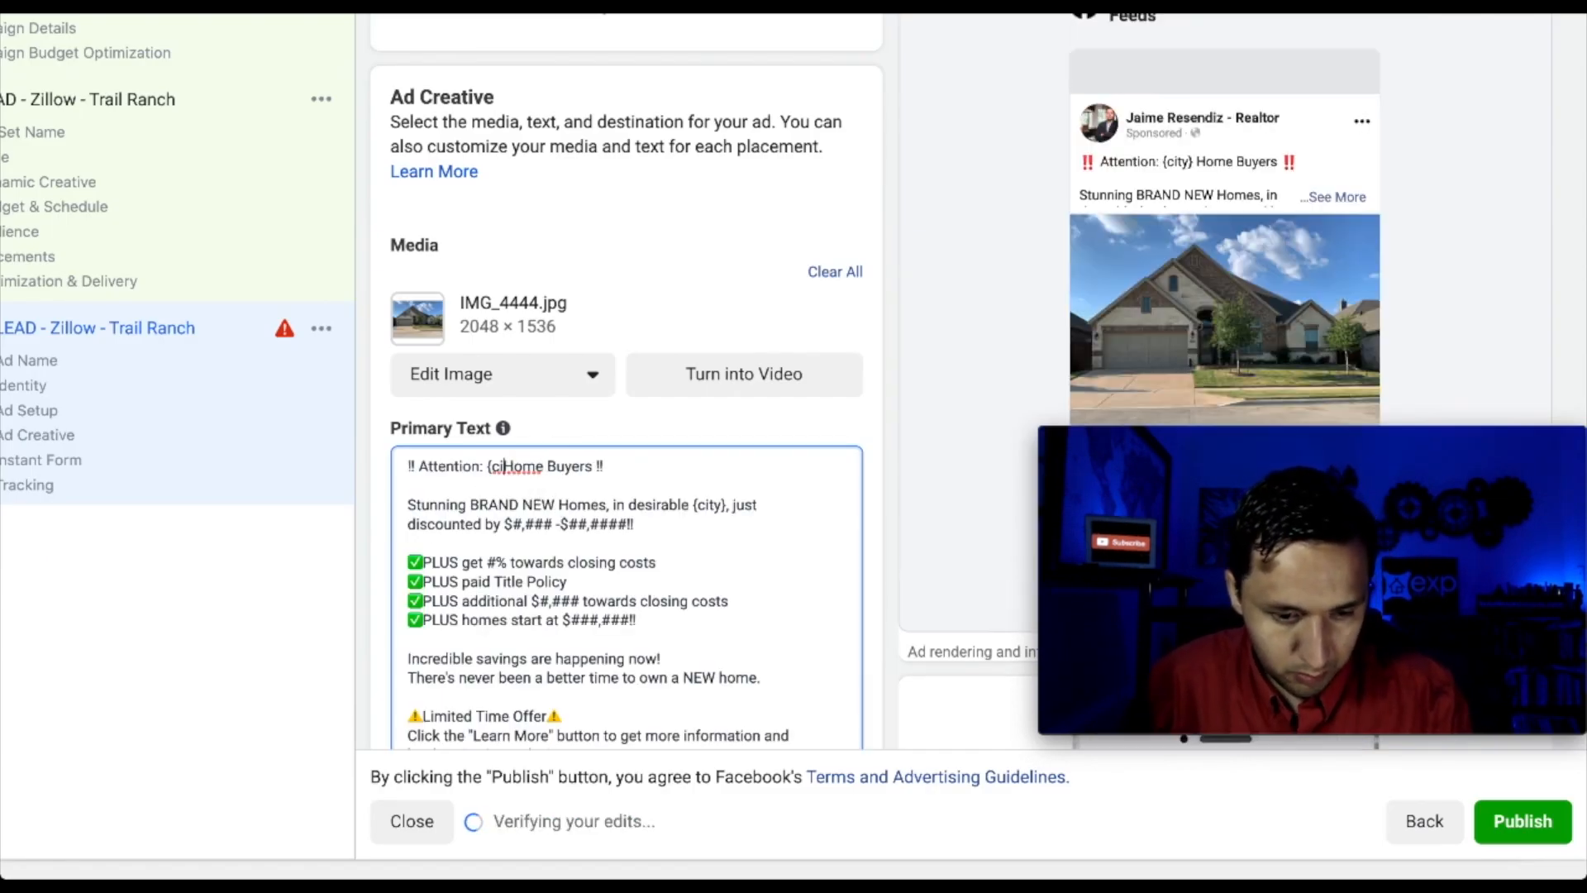
type("Fort Worth")
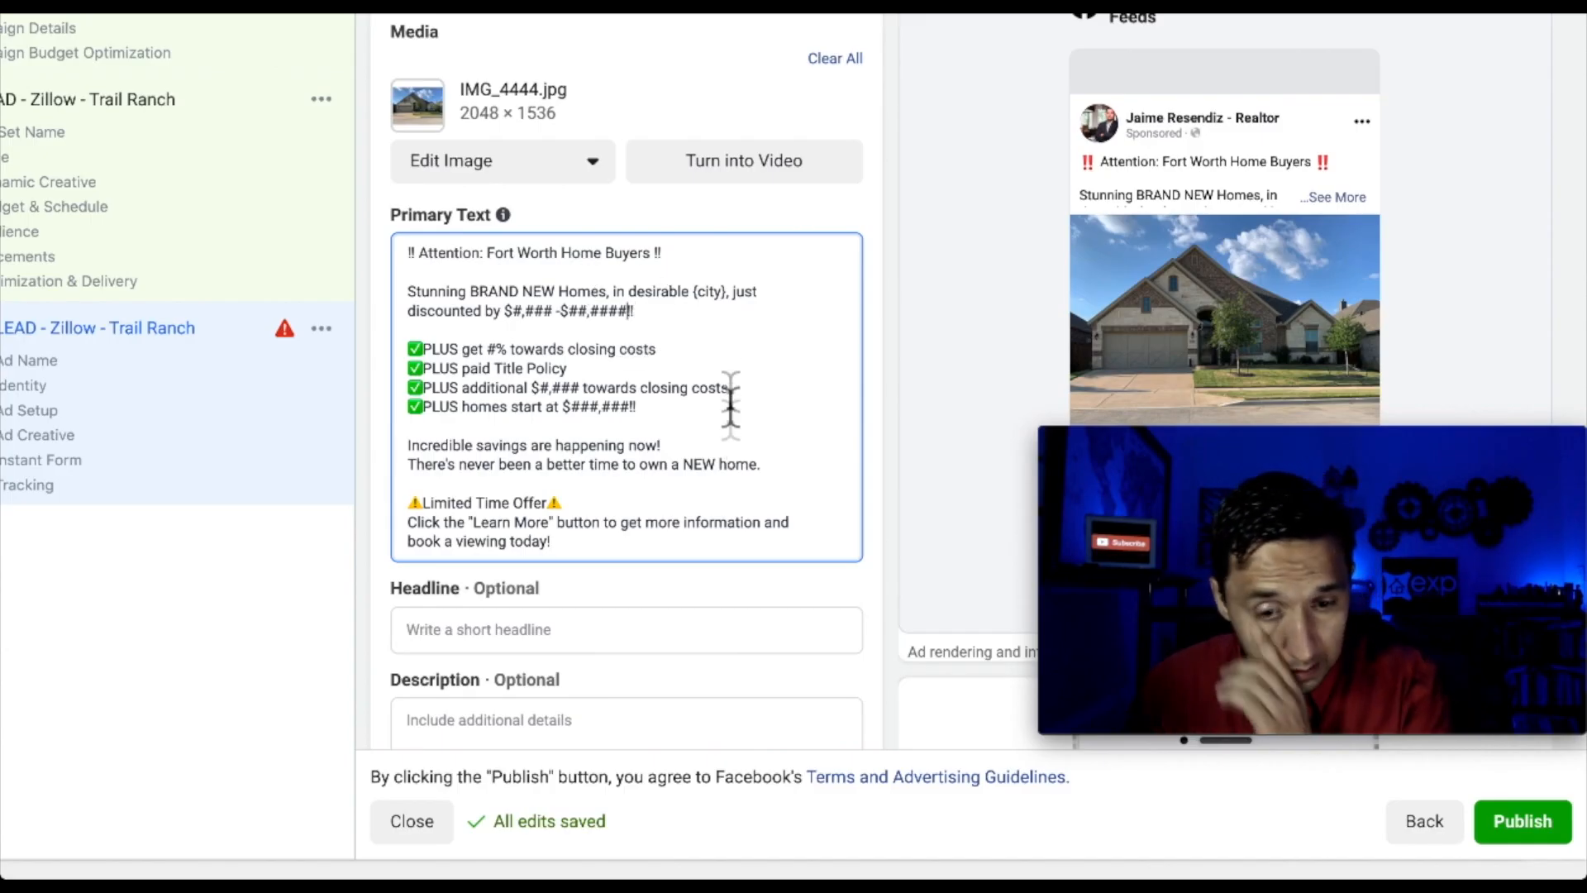
left_click(729, 293)
key("BackSpace")
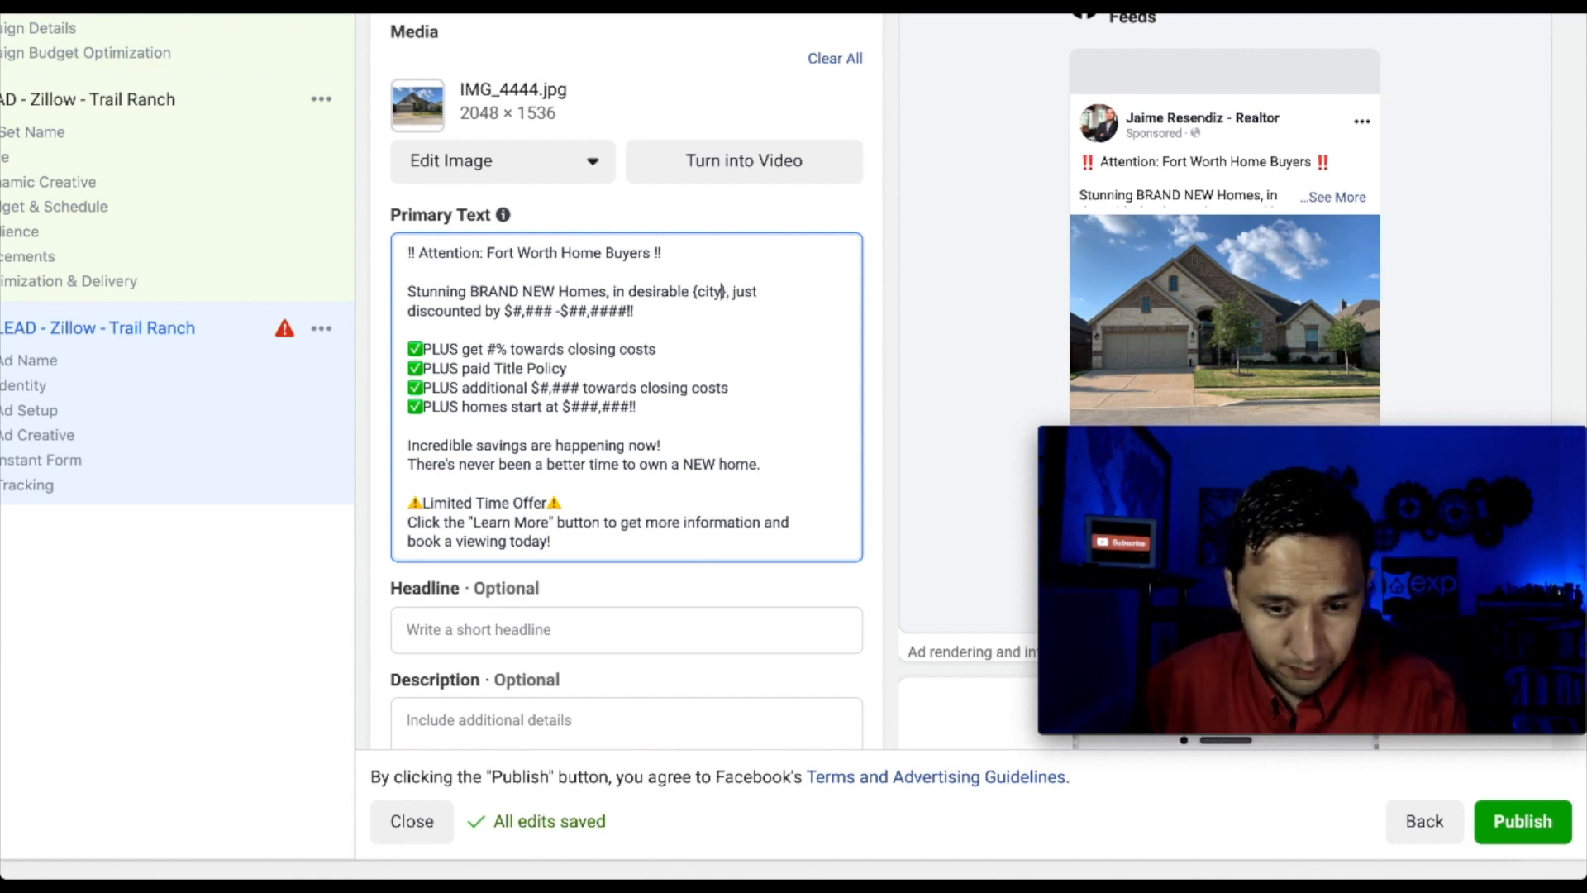
key("BackSpace")
key("BackSpace")
key("BackSpace")
key("BackSpace")
key("BackSpace")
type("F")
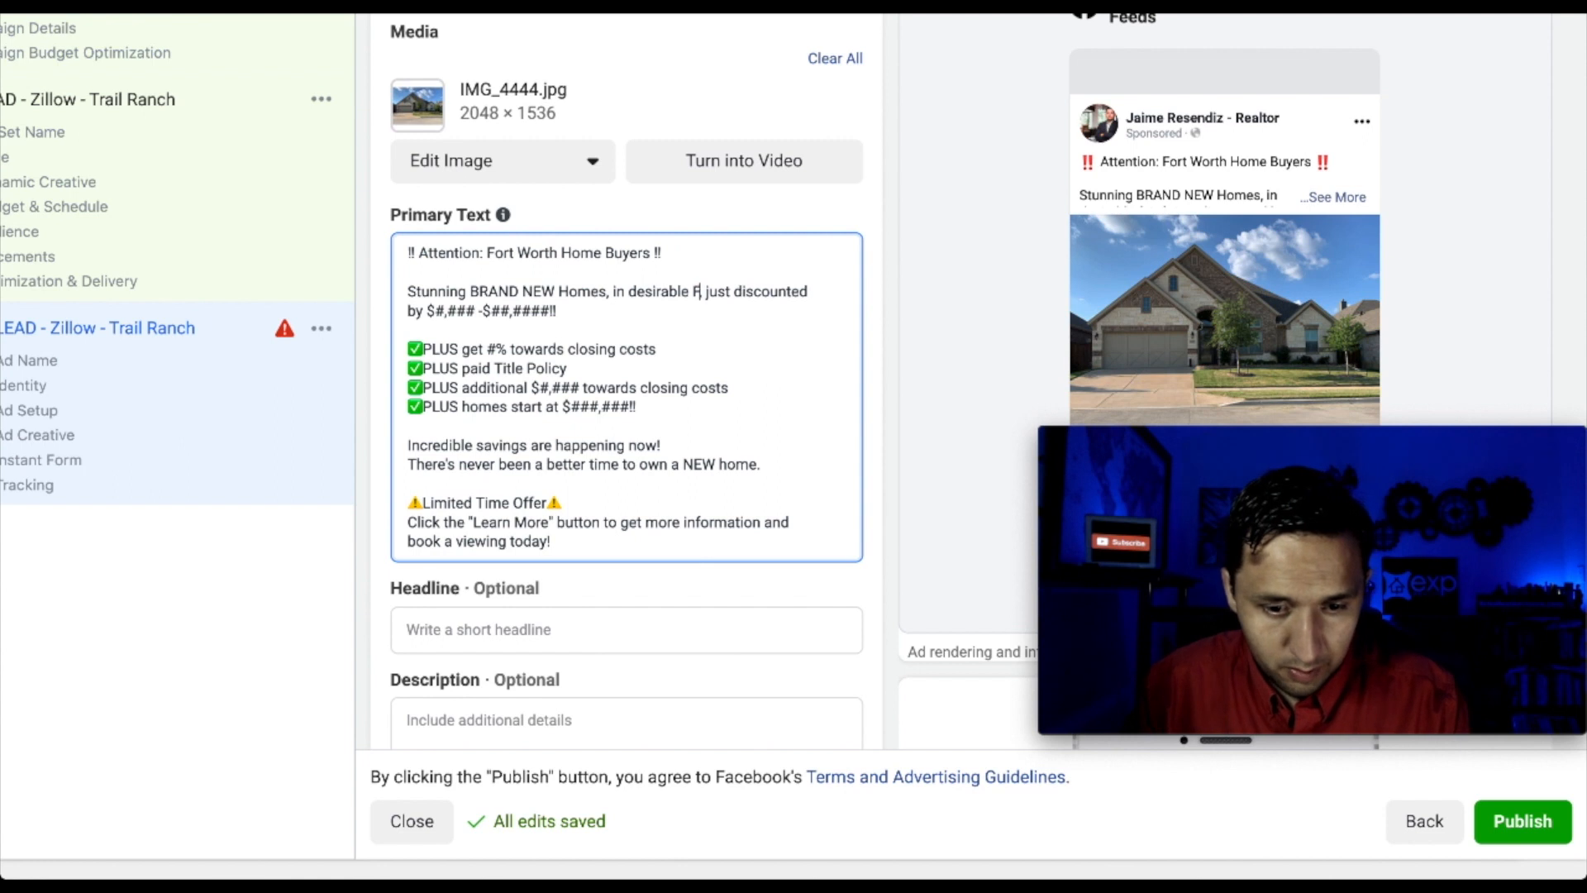
type("ort Worth,")
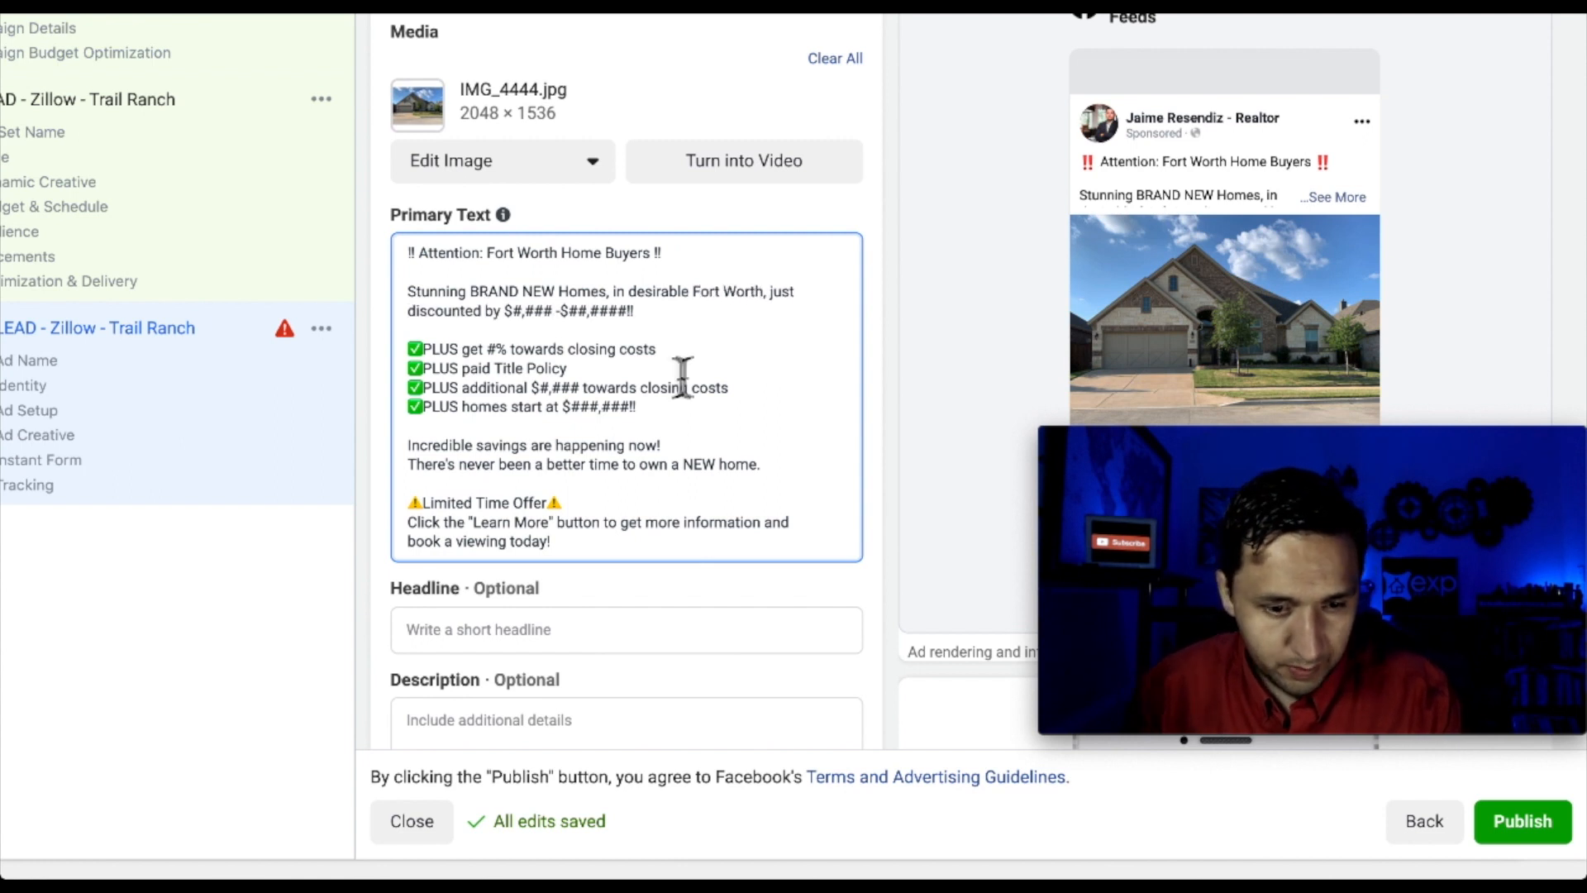
left_click_drag(635, 313, 774, 308)
key("BackSpace")
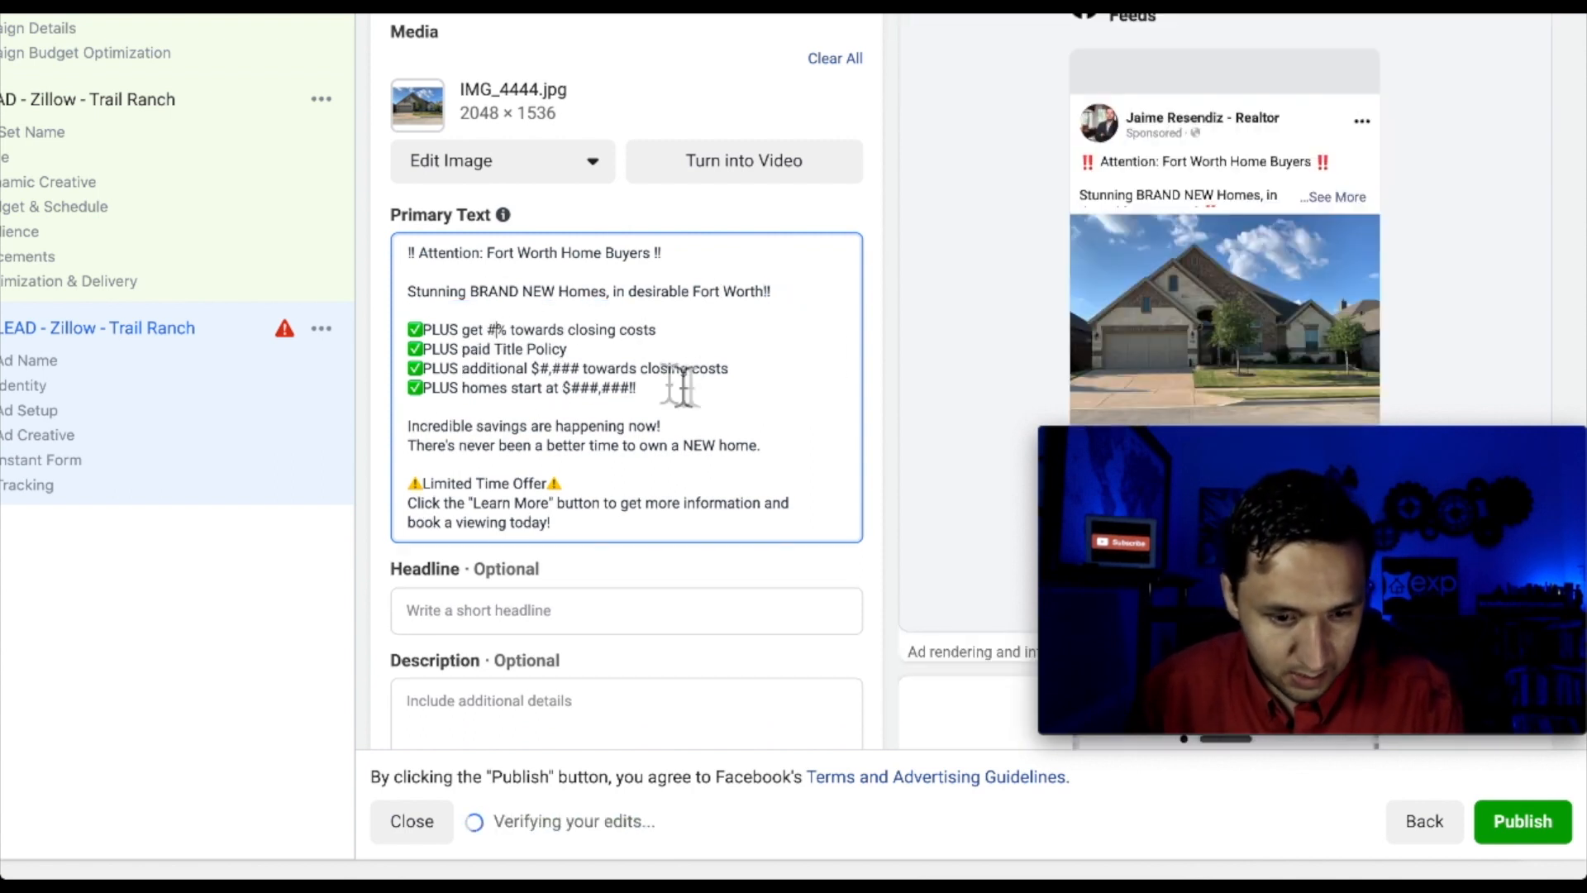
Change the 'towards closing costs' wording on the savings bullet to 'in savings'
left_click_drag(689, 331, 510, 342)
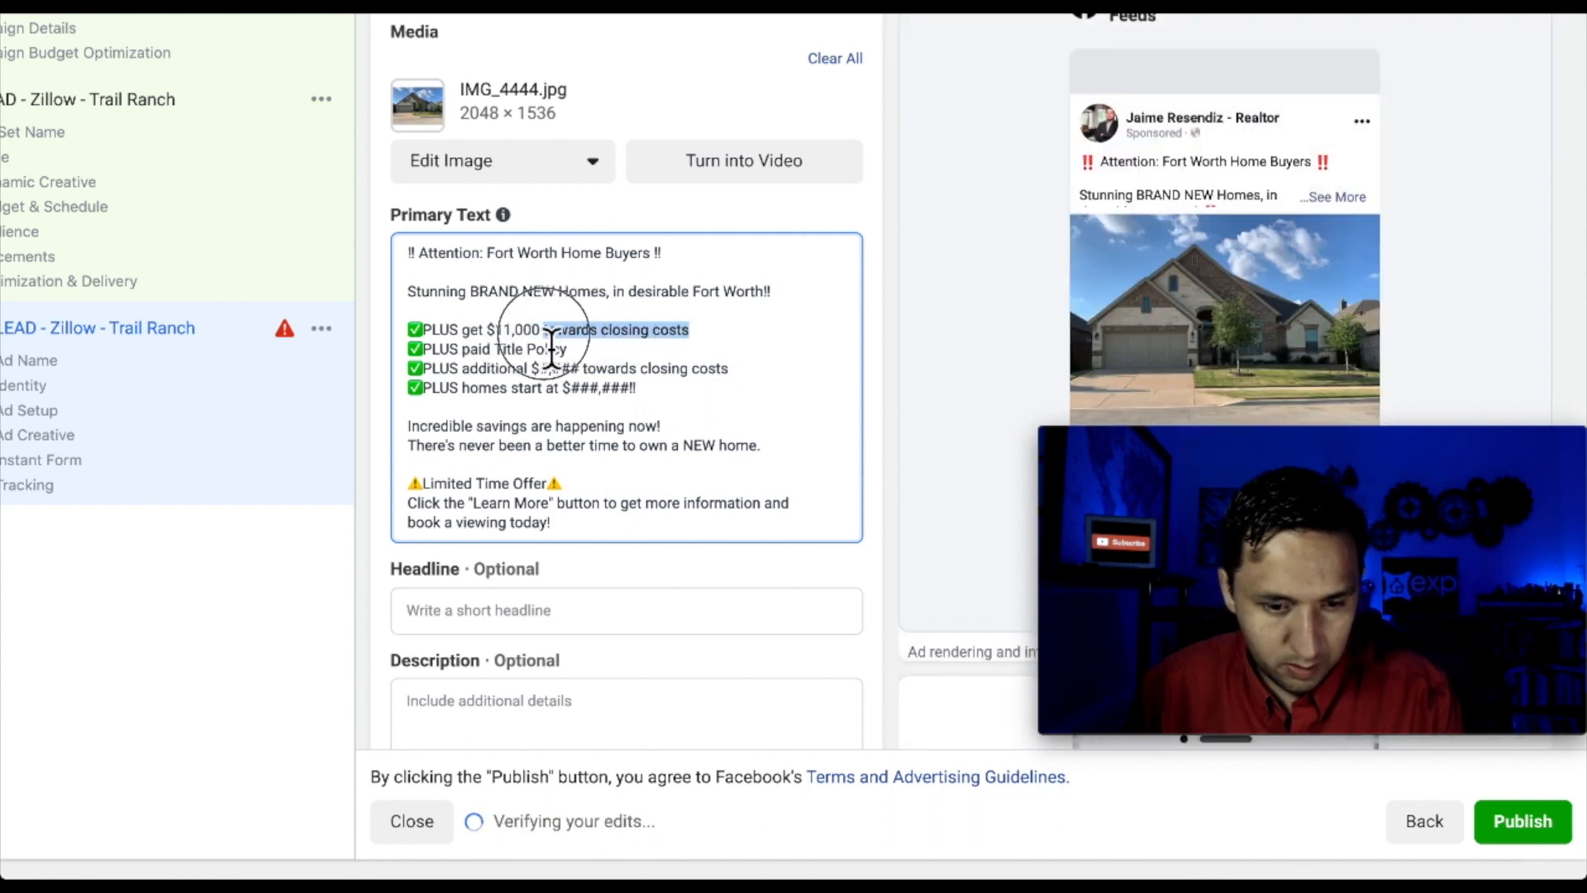
type("ins")
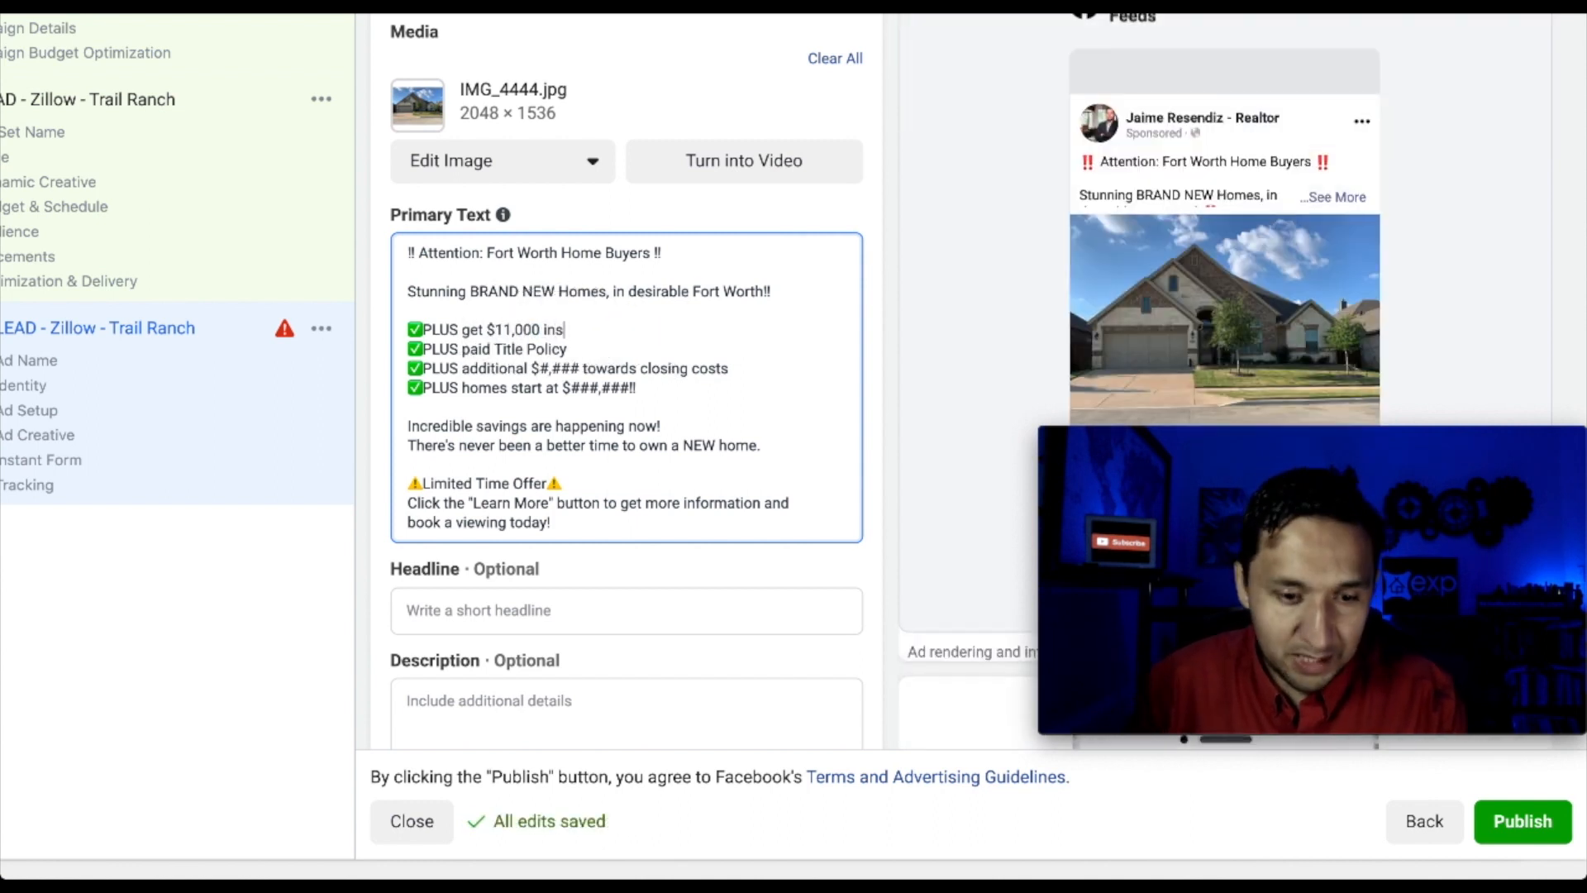
key("BackSpace")
type("savings")
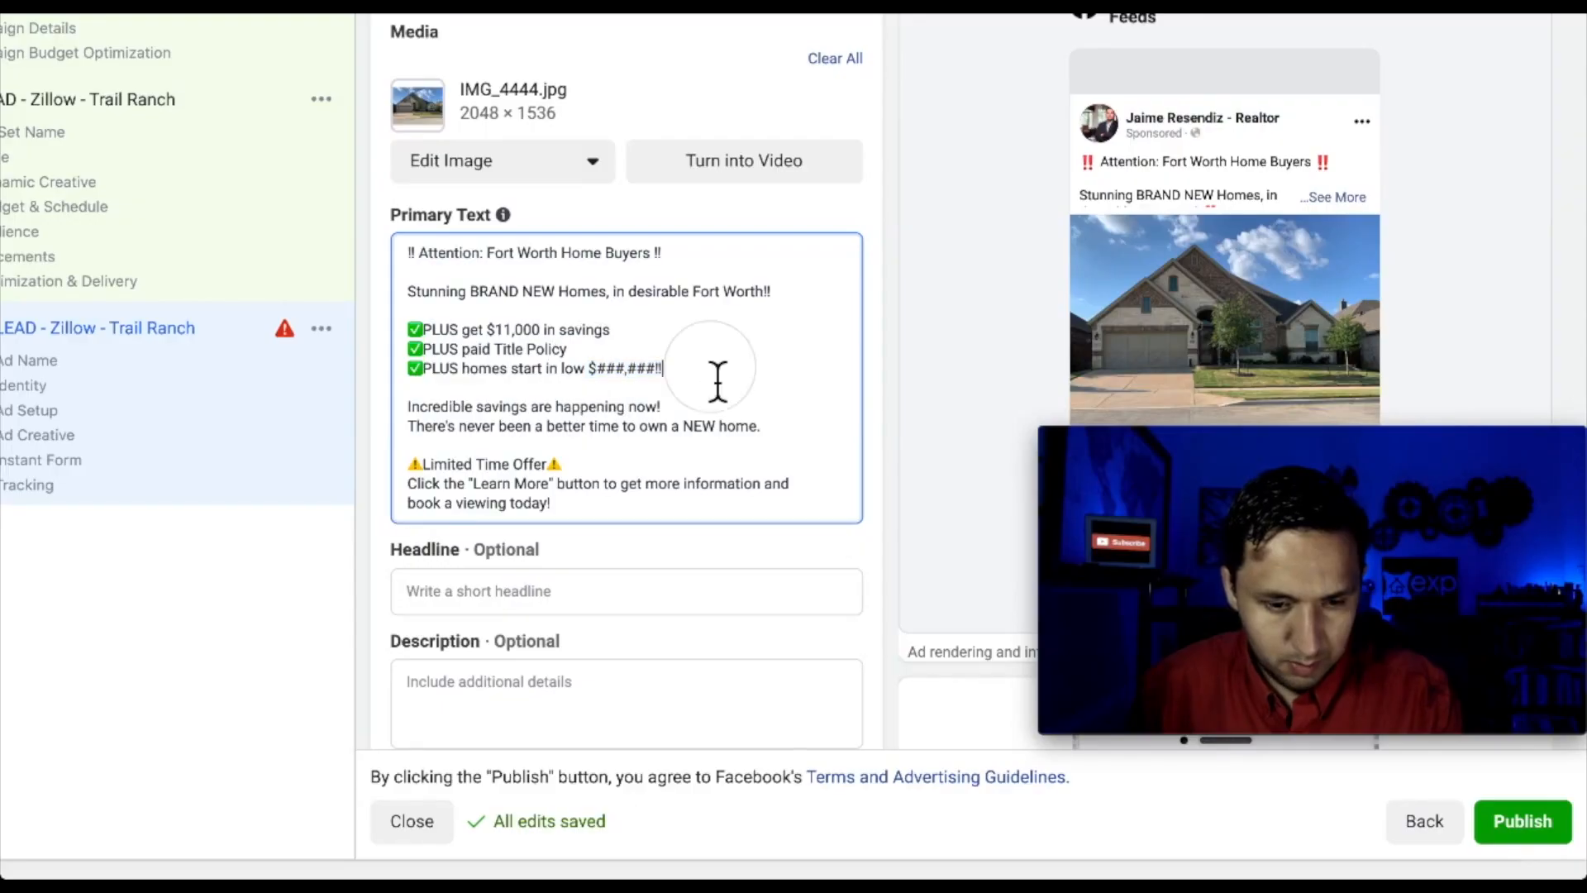
Reword the homes bullet to close to downtown Fort Worth and change 15 minutes to 18
left_click_drag(714, 382, 510, 372)
type("cl")
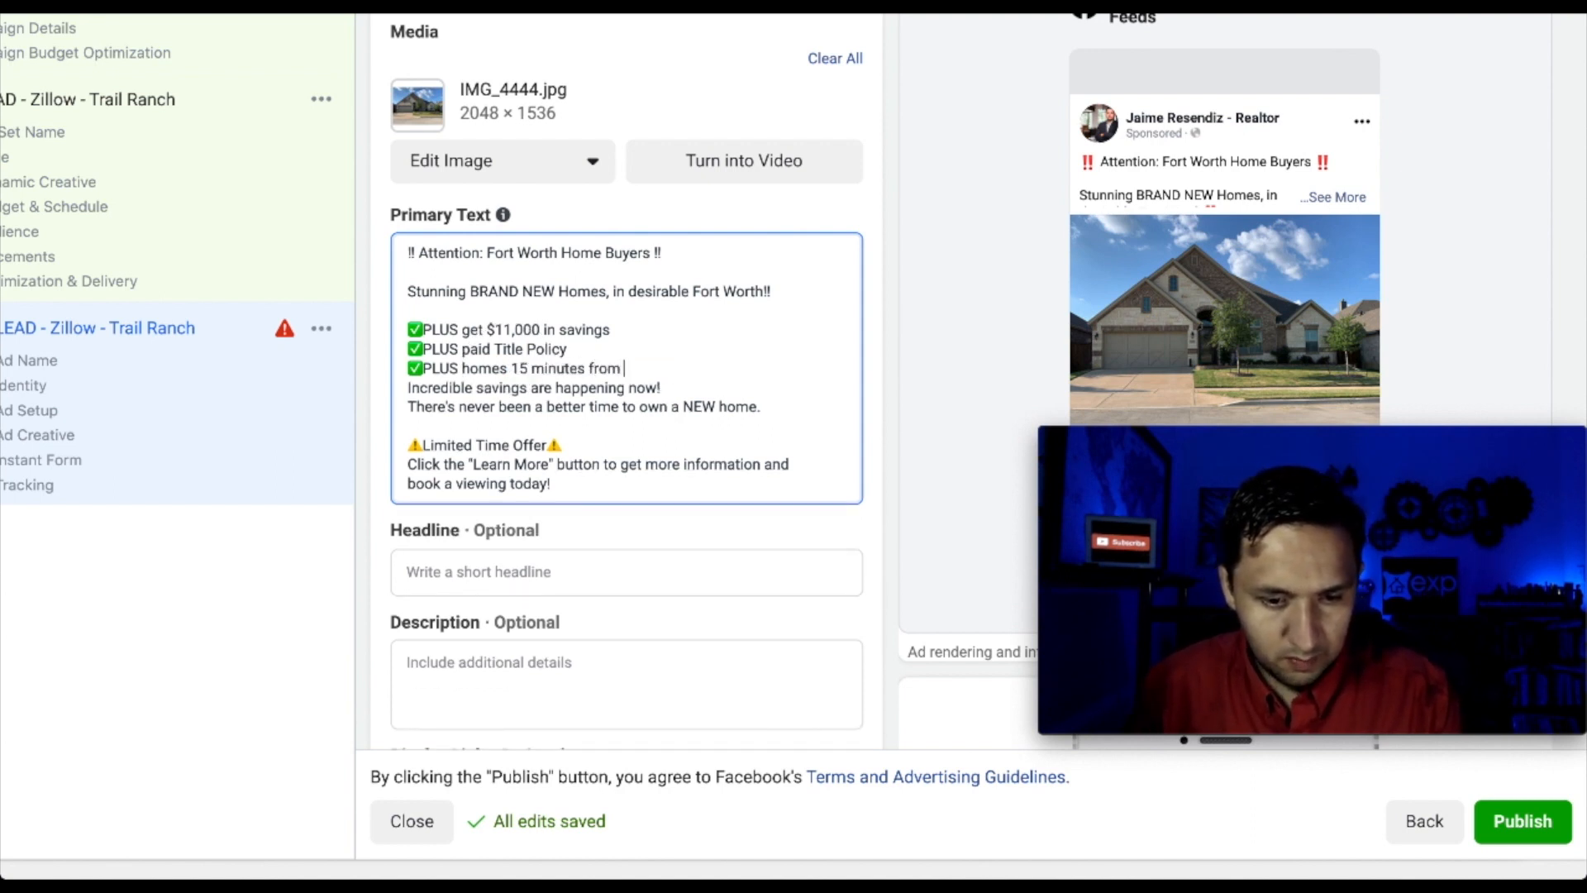
type("d")
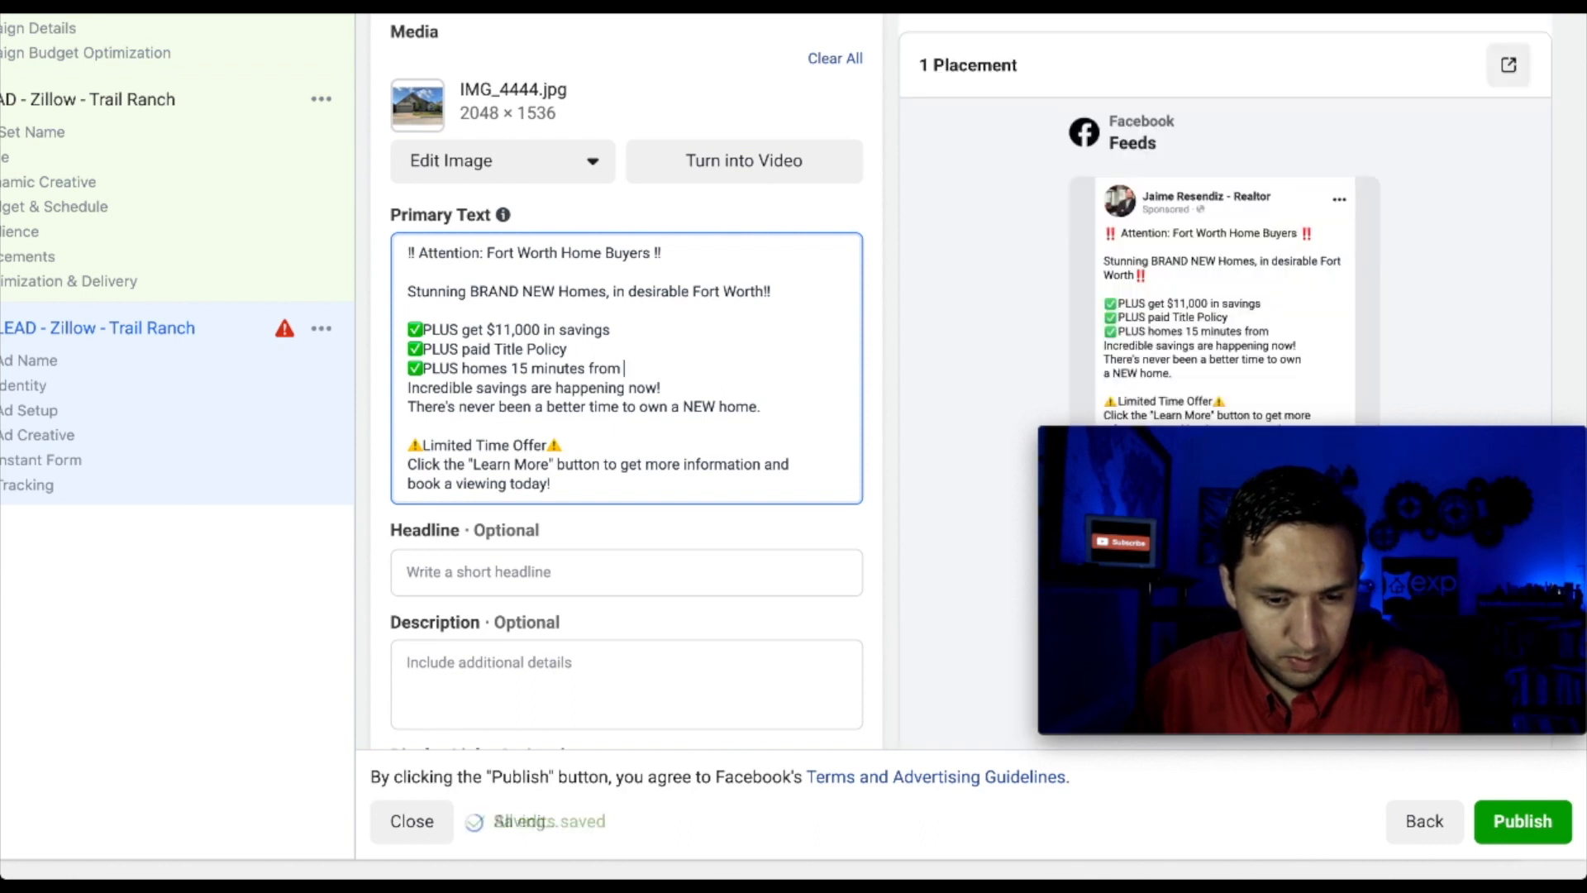
type("own")
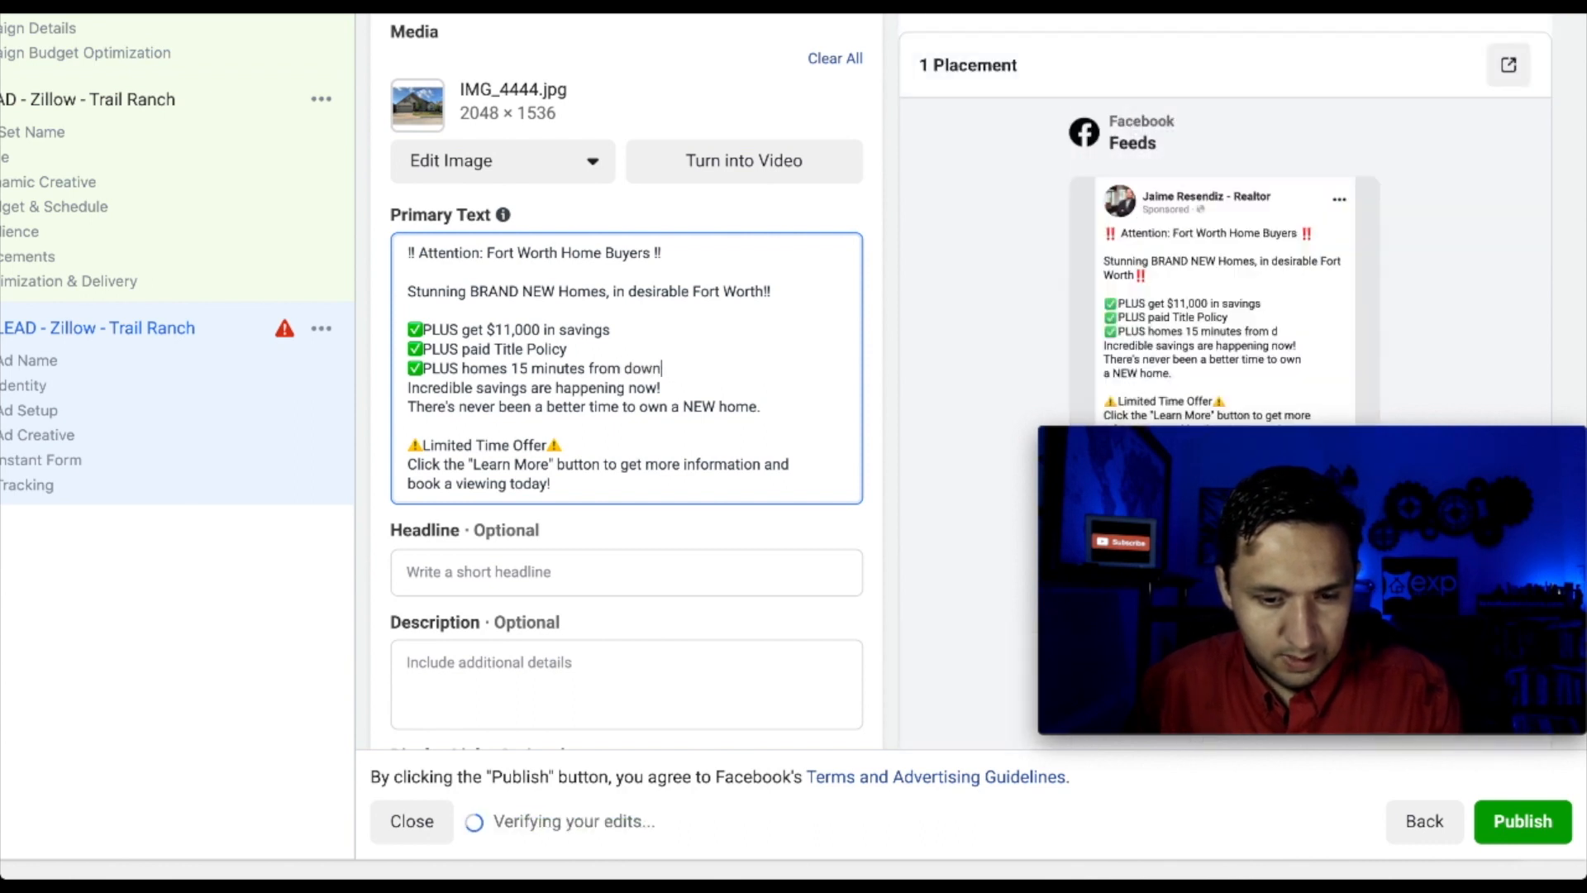
type("town f")
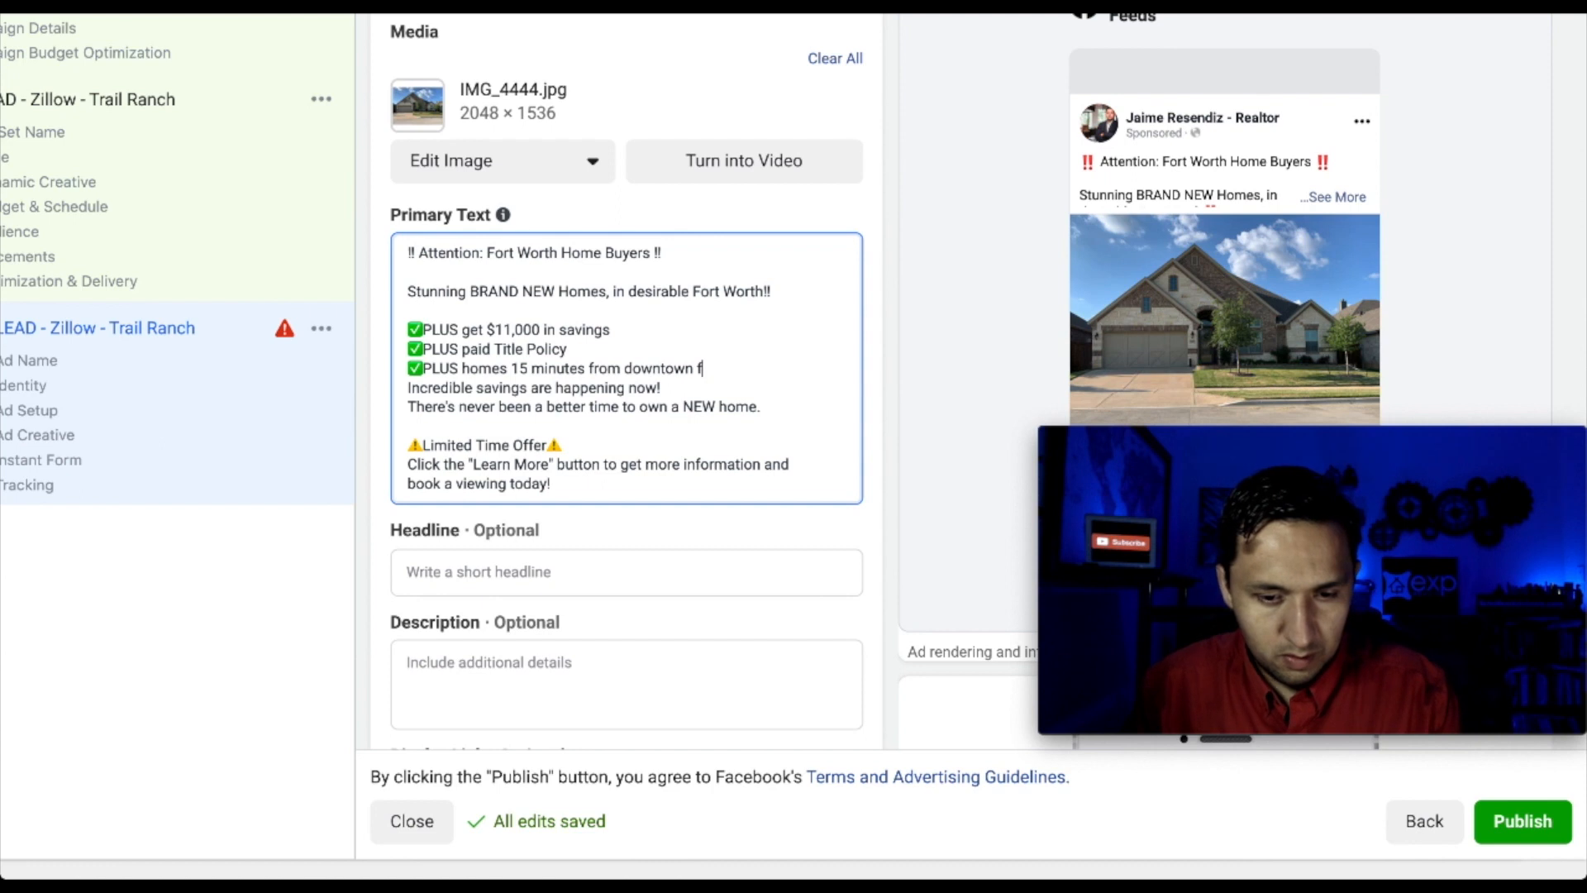
type("ort Wro")
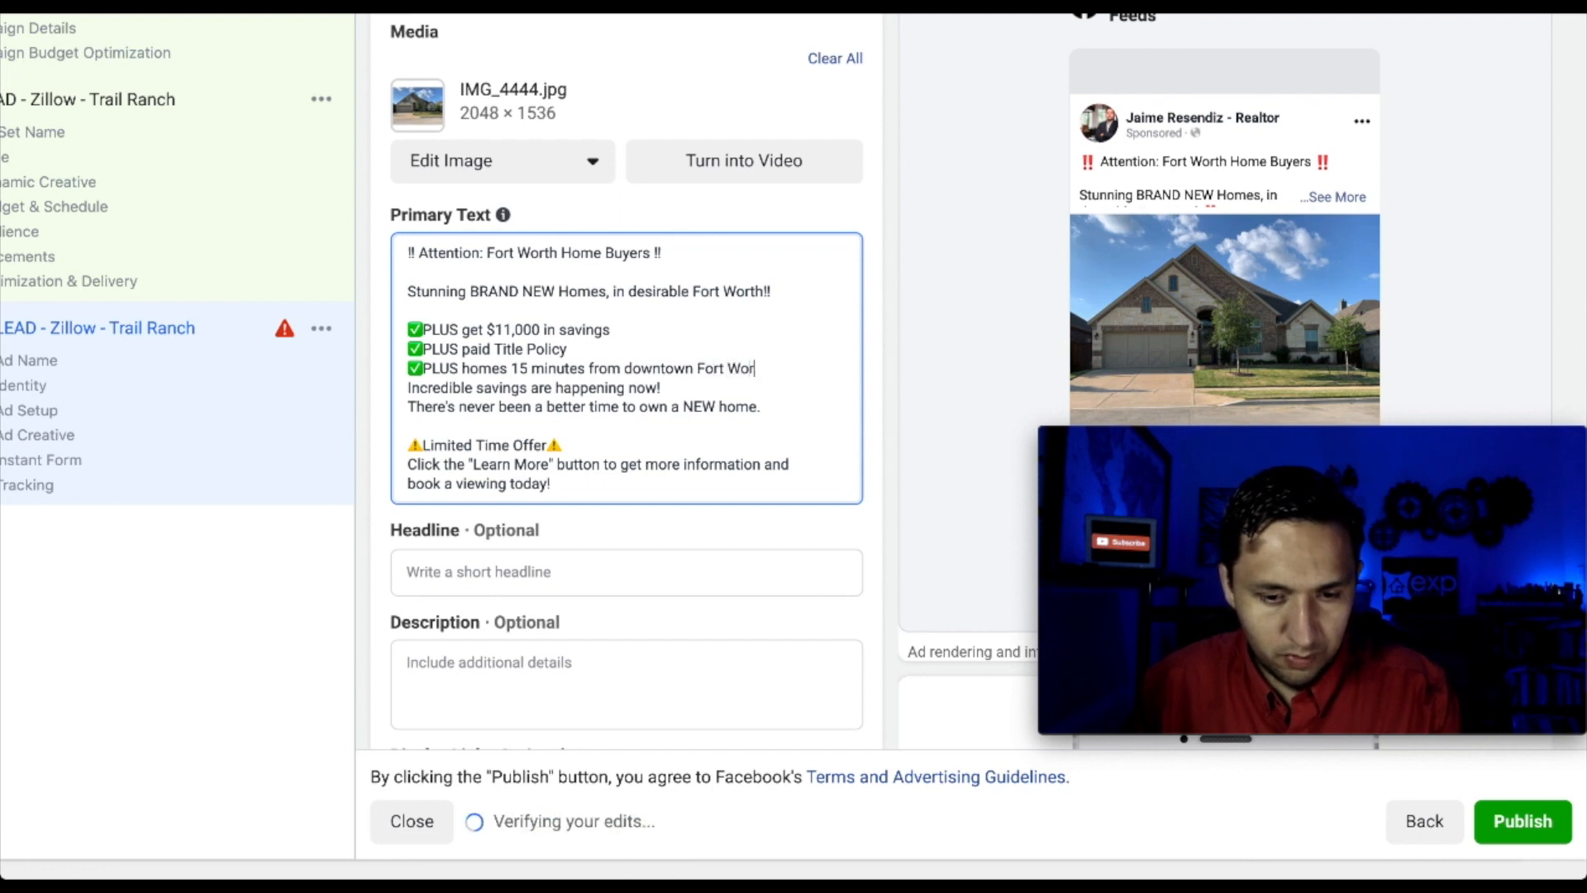
key("Return")
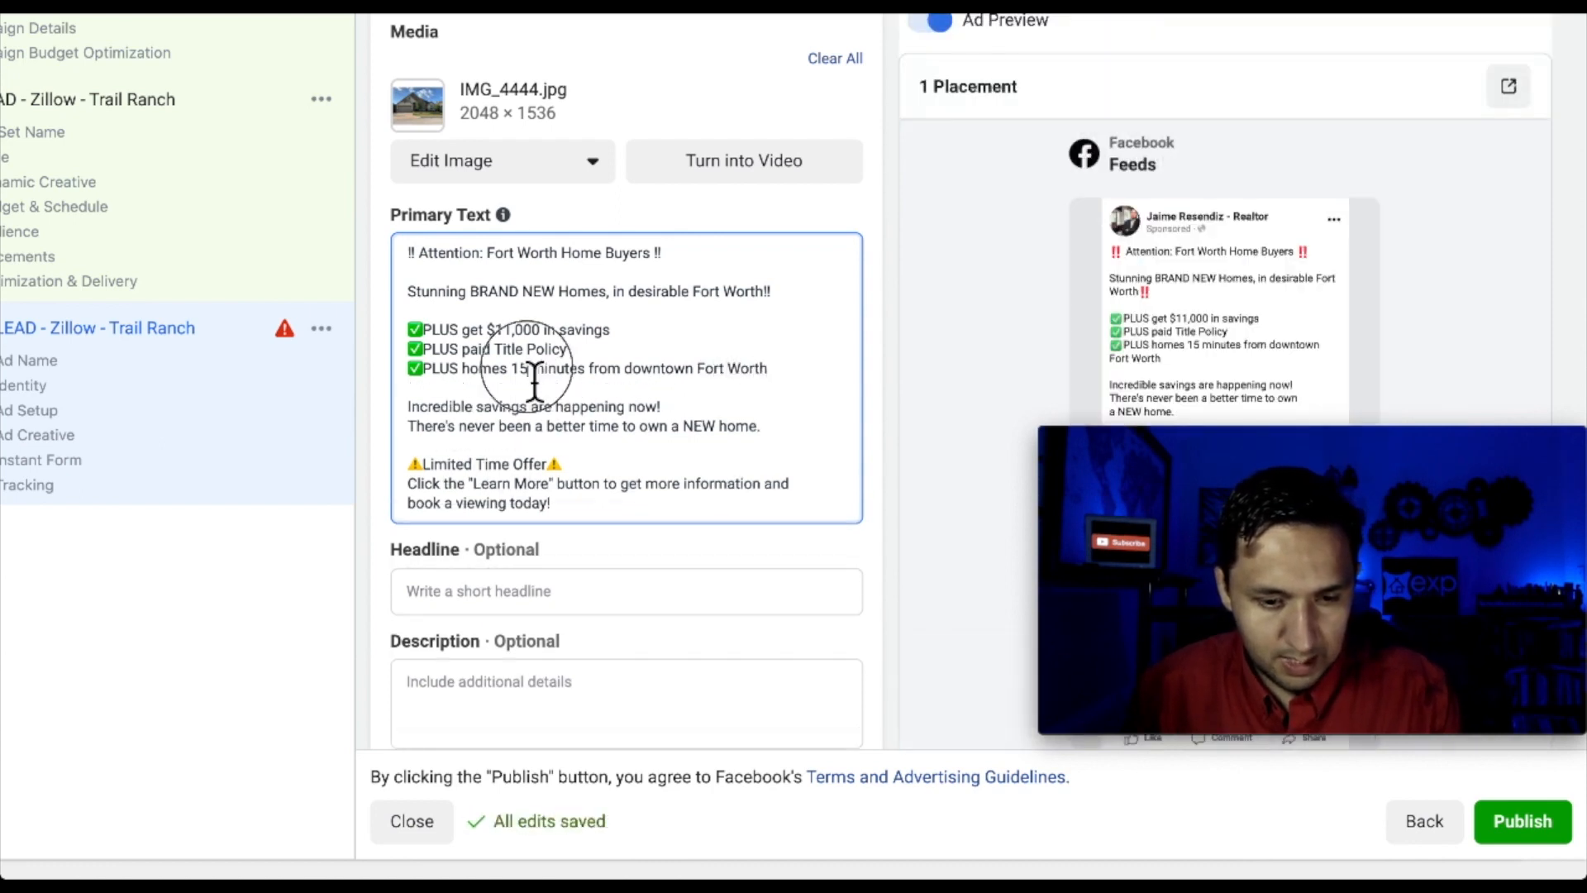
key("BackSpace")
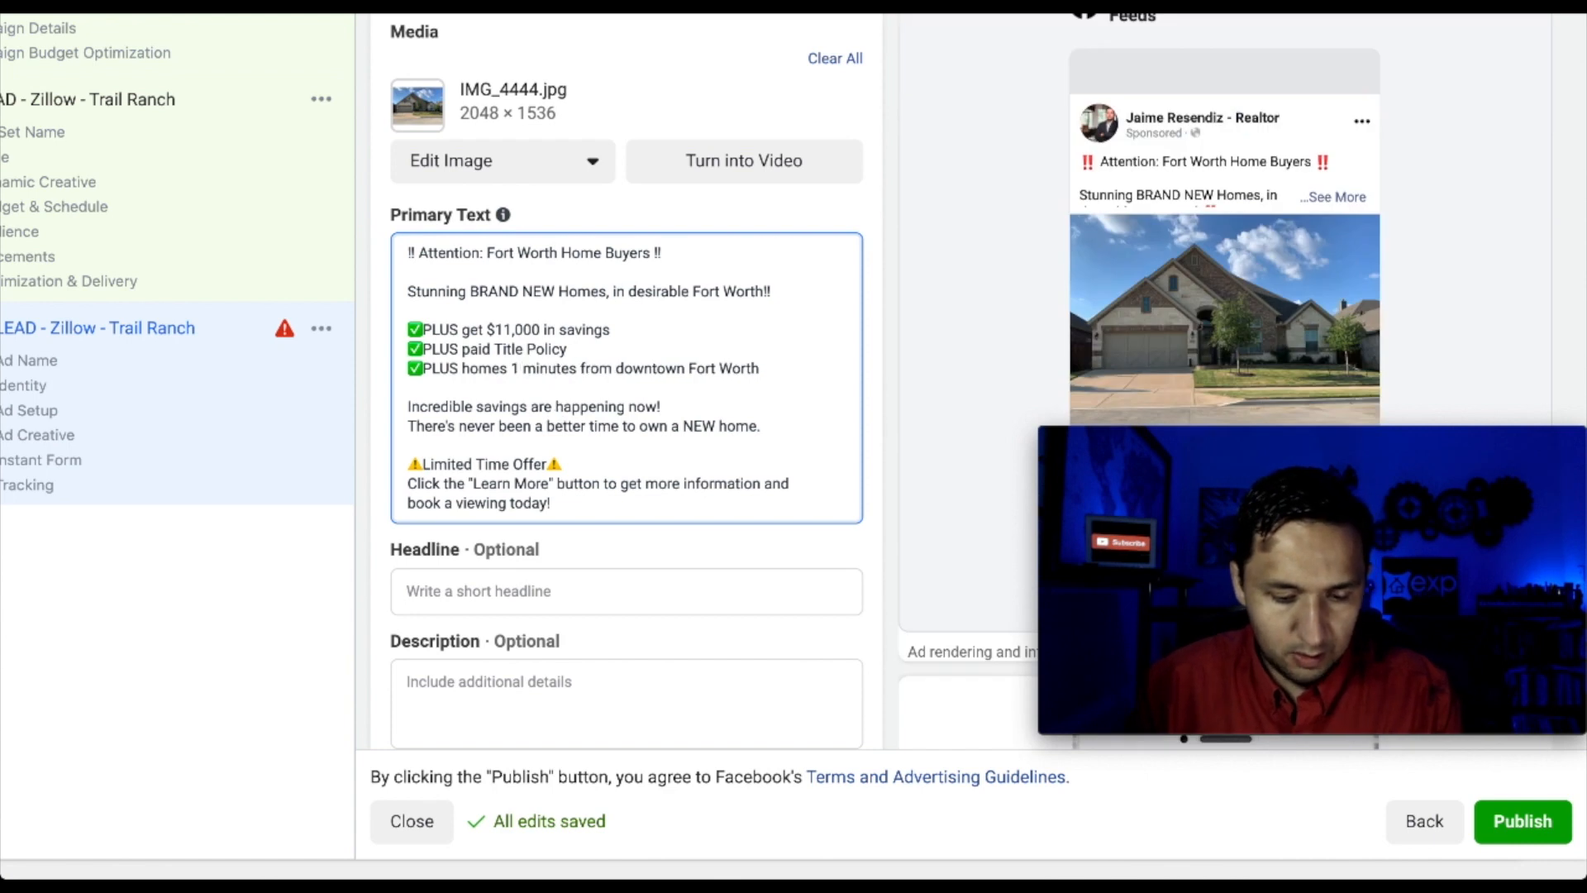
type("8")
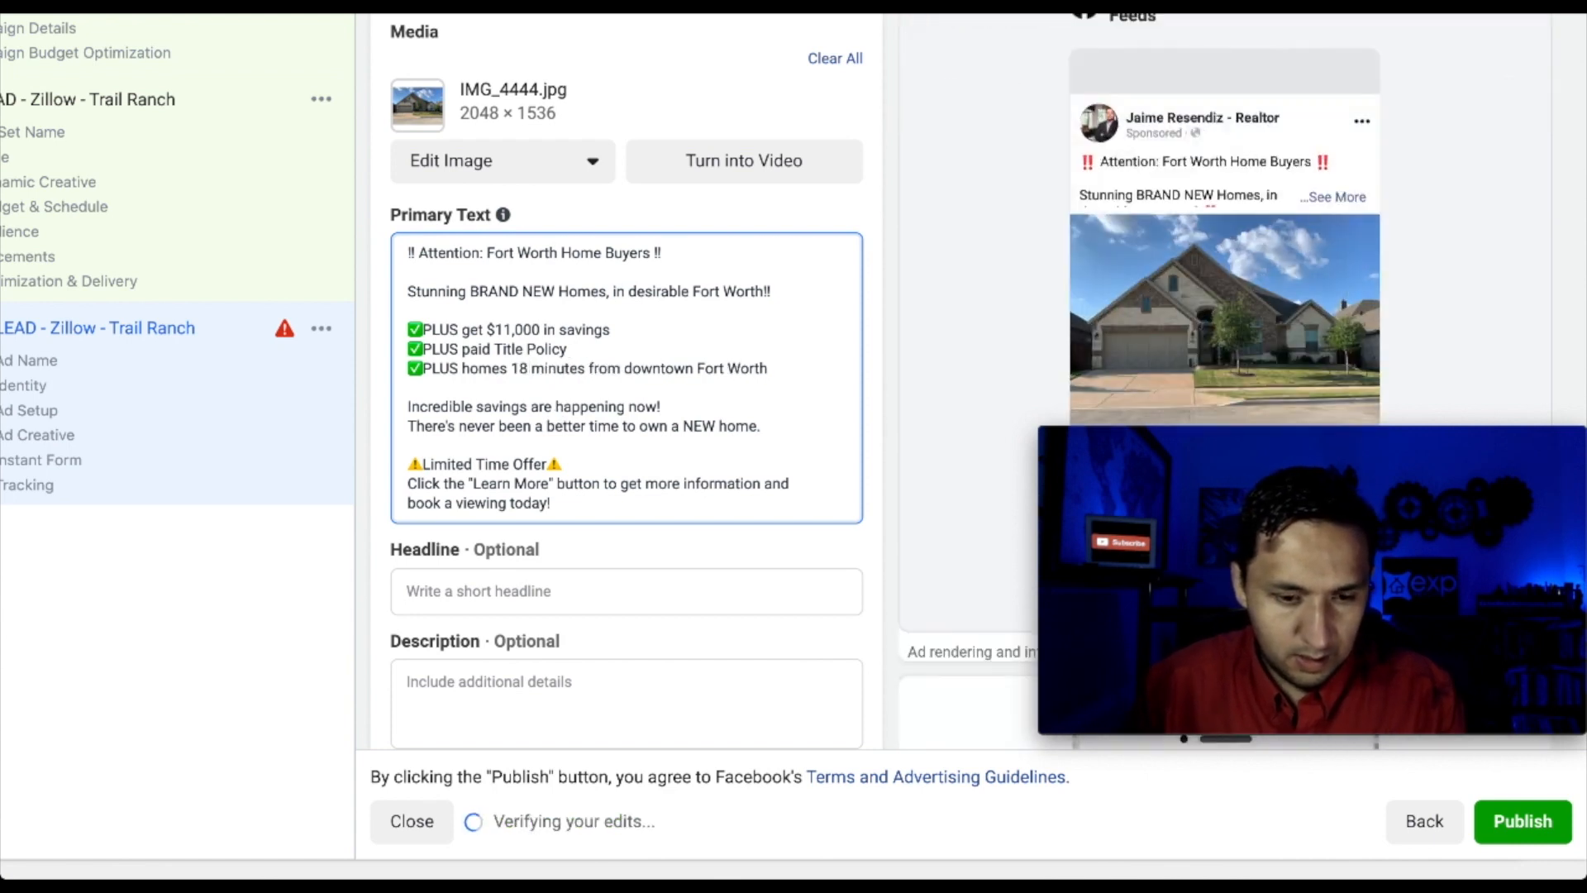
Add a blank line after Limited Time Offer and wrap Learn More in square brackets
left_click(524, 390)
scroll(524, 402, "down", 1)
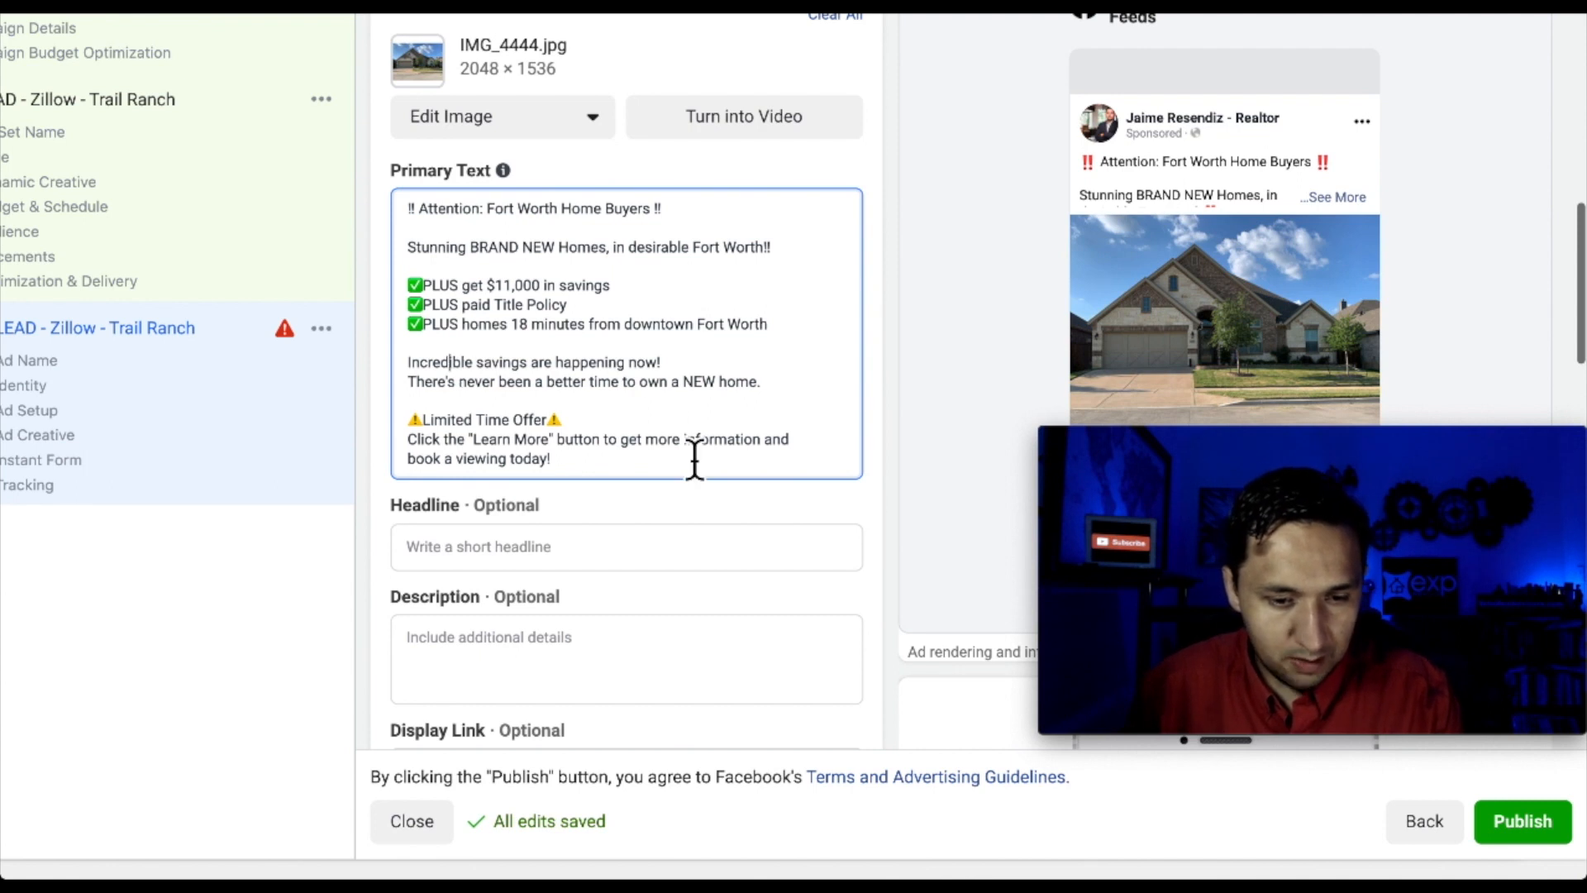
scroll(650, 402, "down", 1)
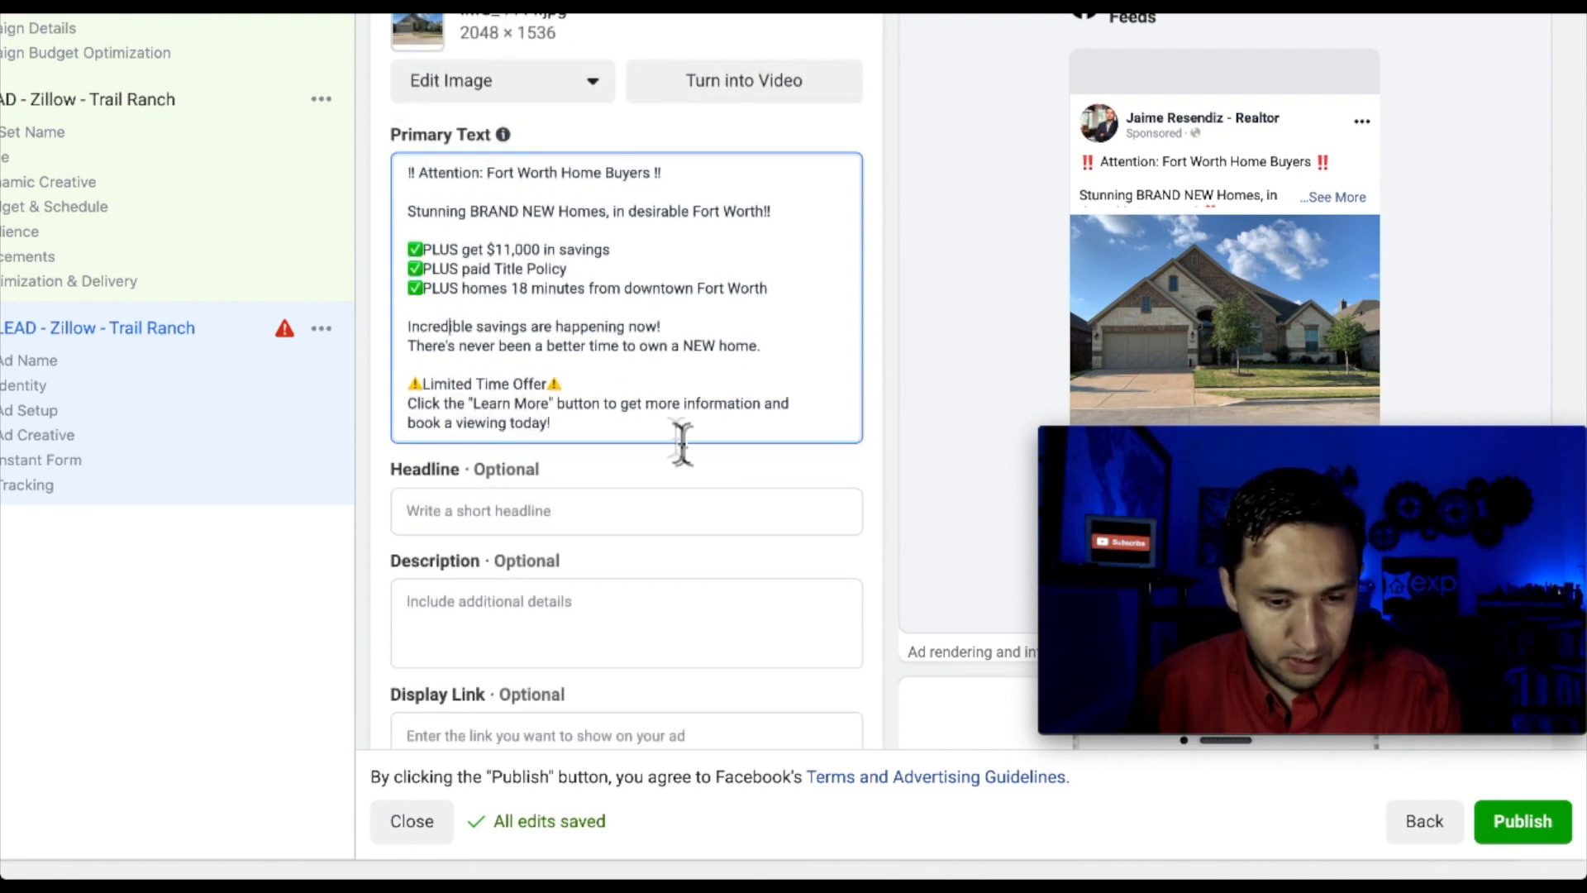
left_click(623, 392)
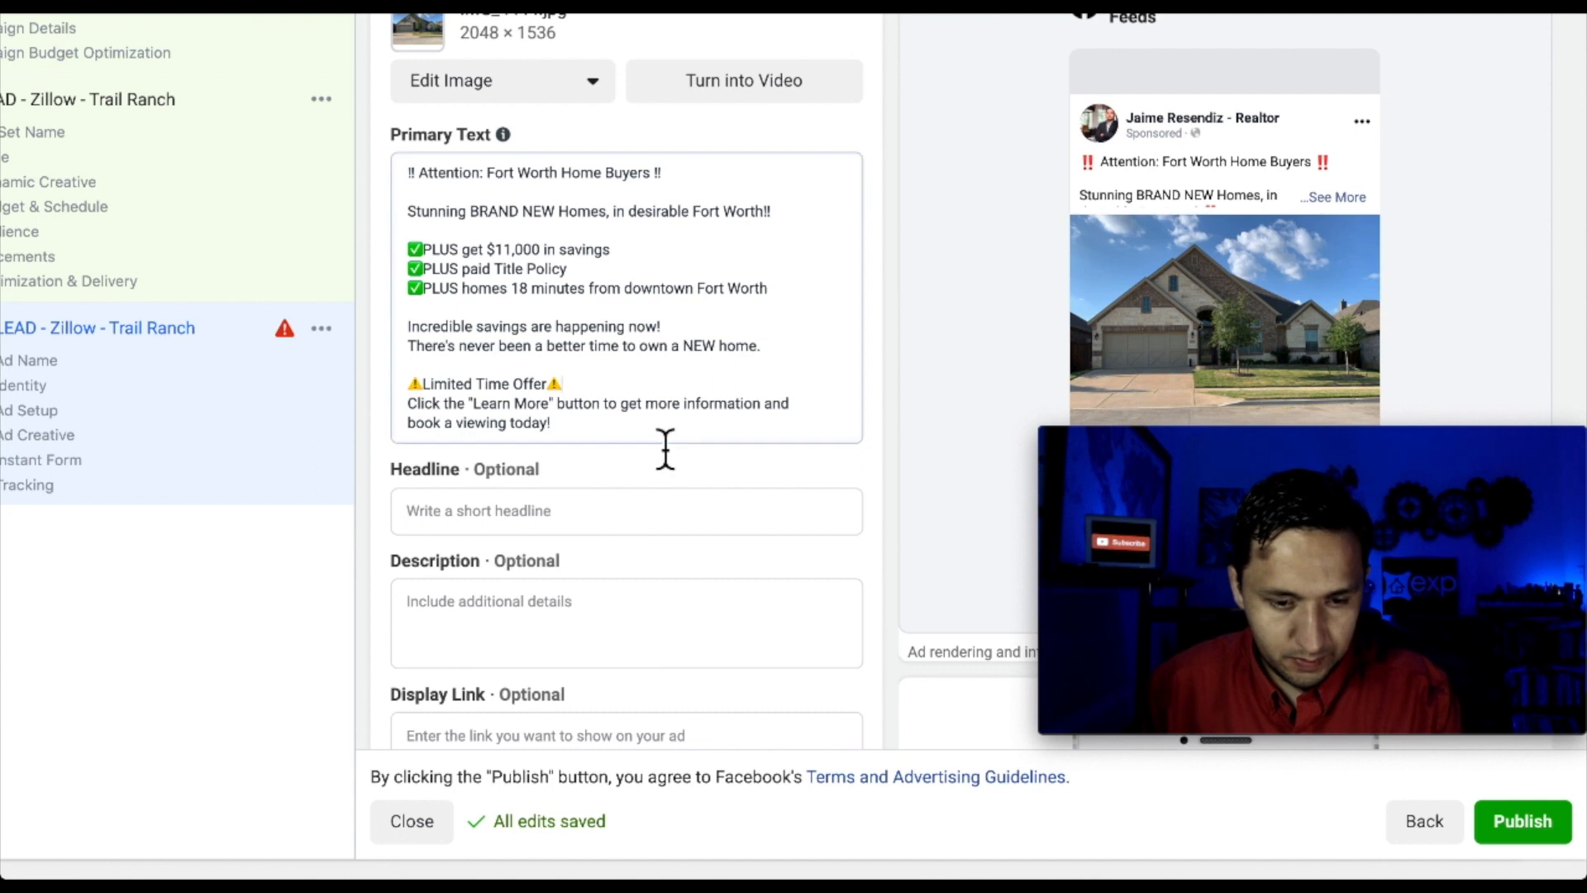
left_click(645, 445)
left_click(592, 399)
key("Return")
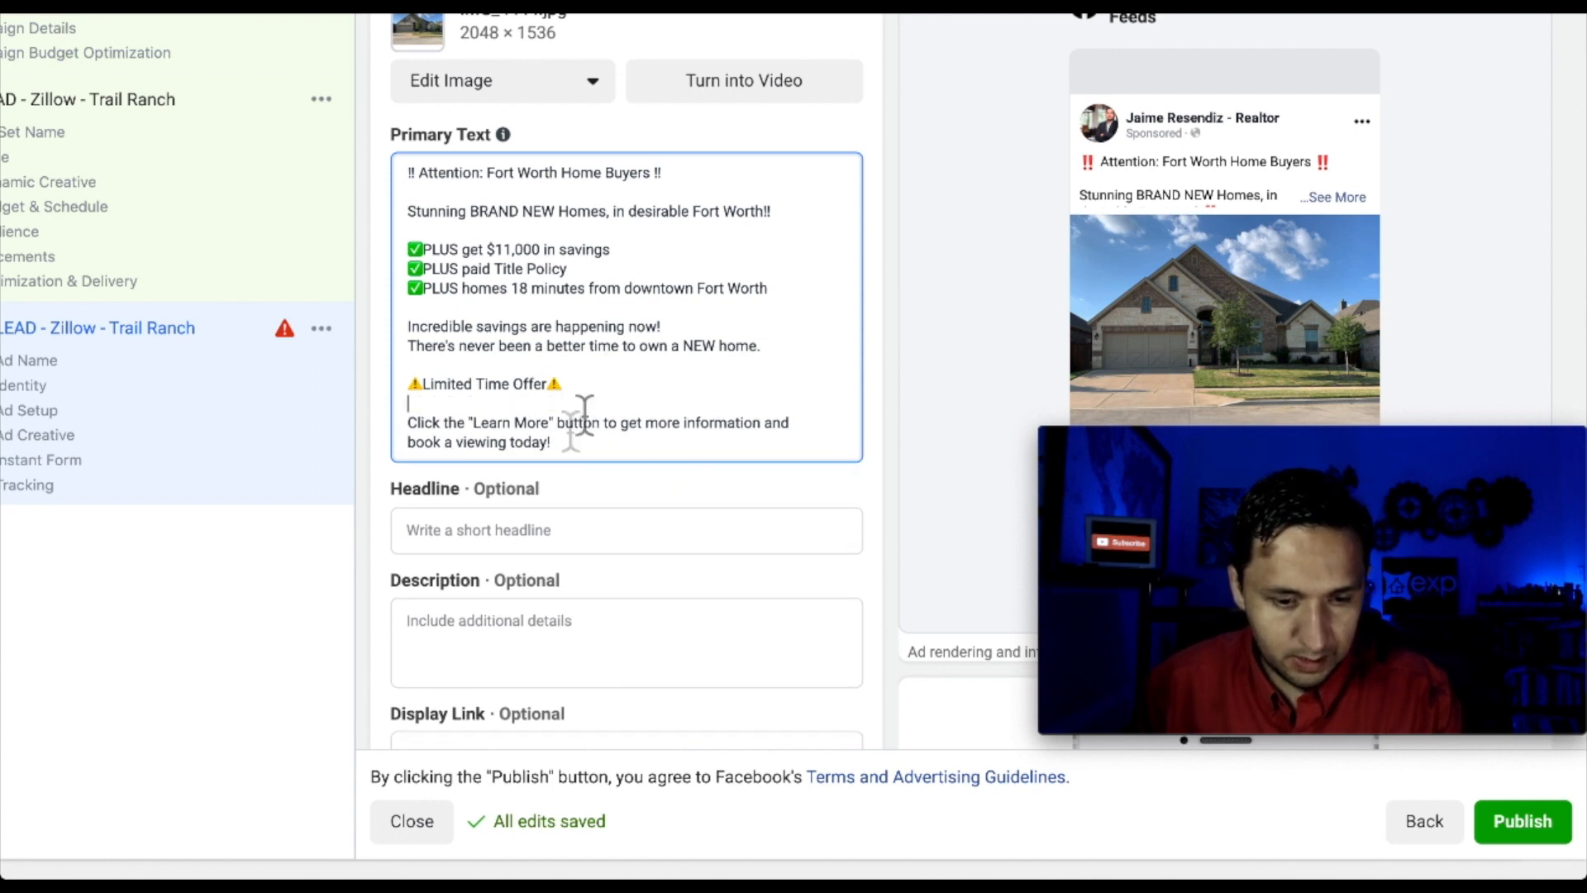
left_click(476, 425)
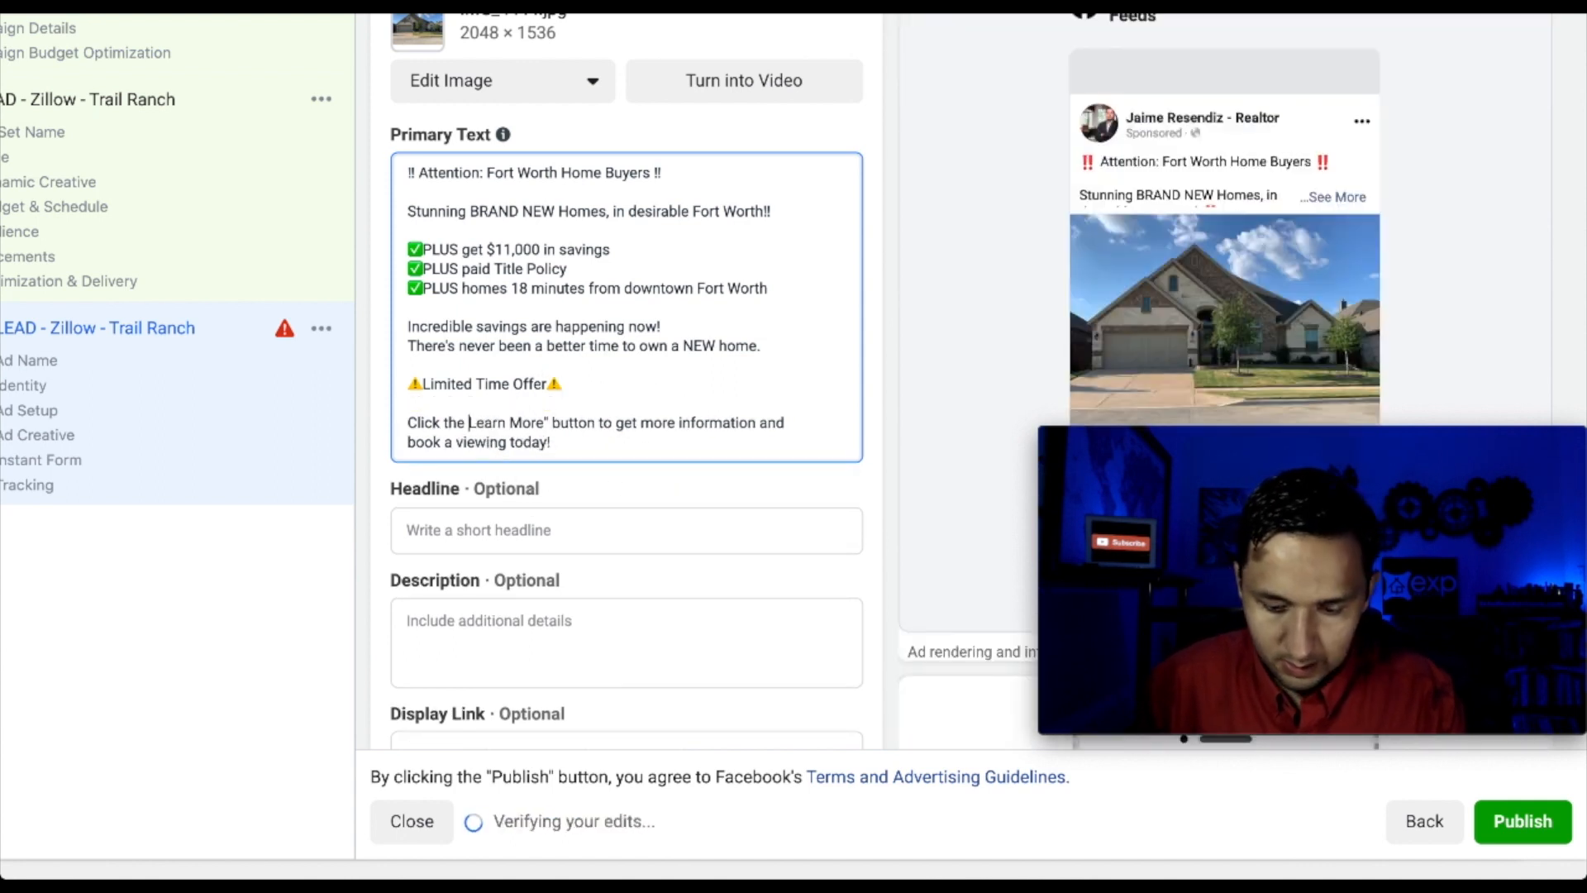
key("BackSpace")
type("[")
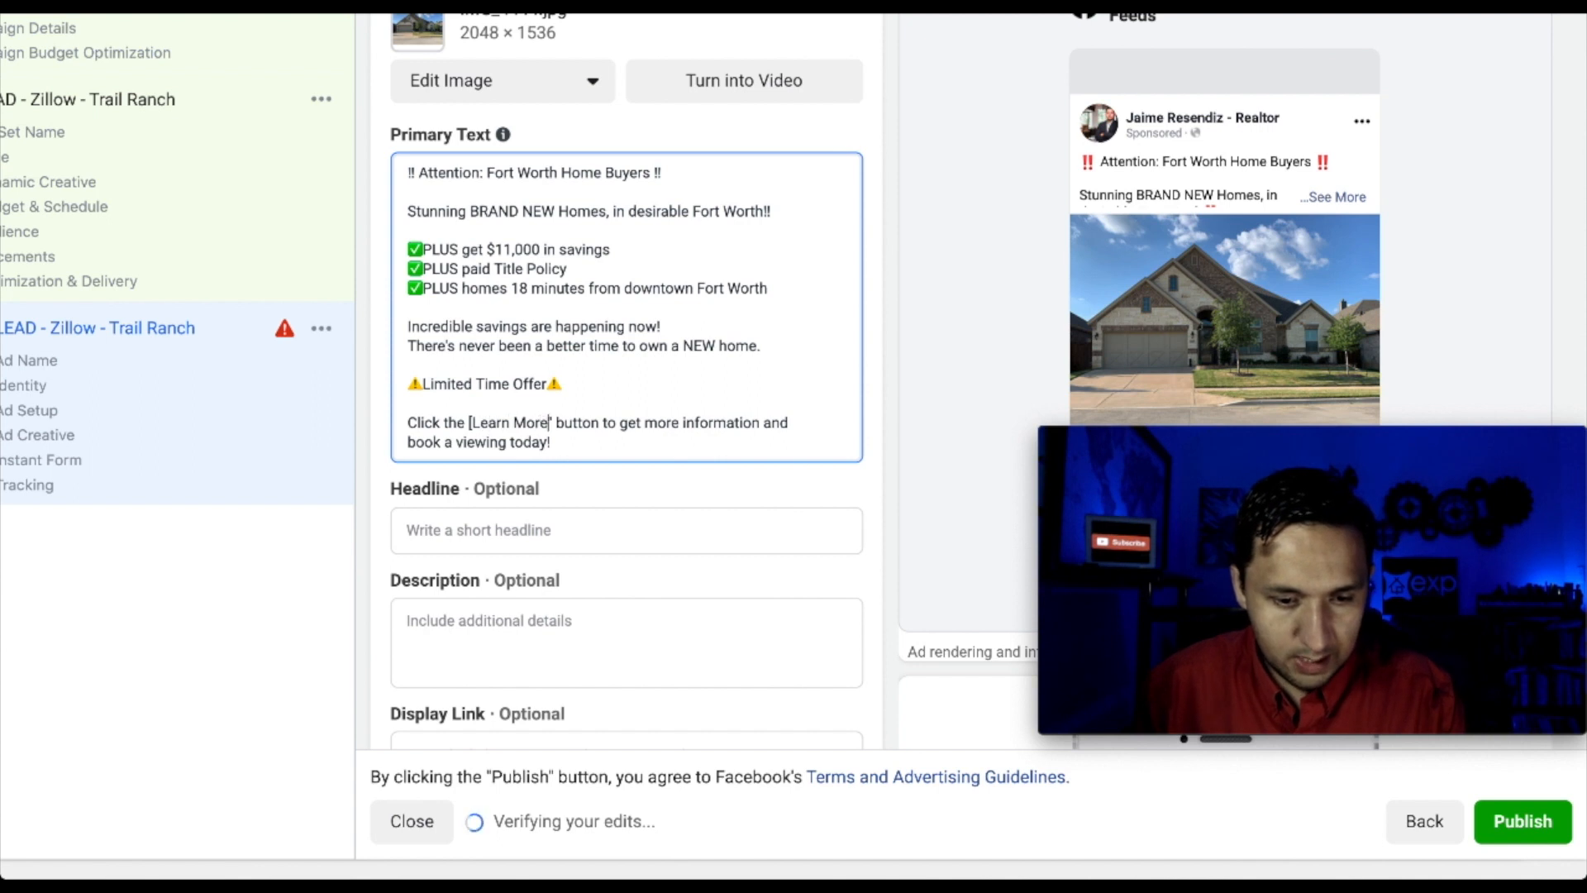
key("BackSpace")
type("]")
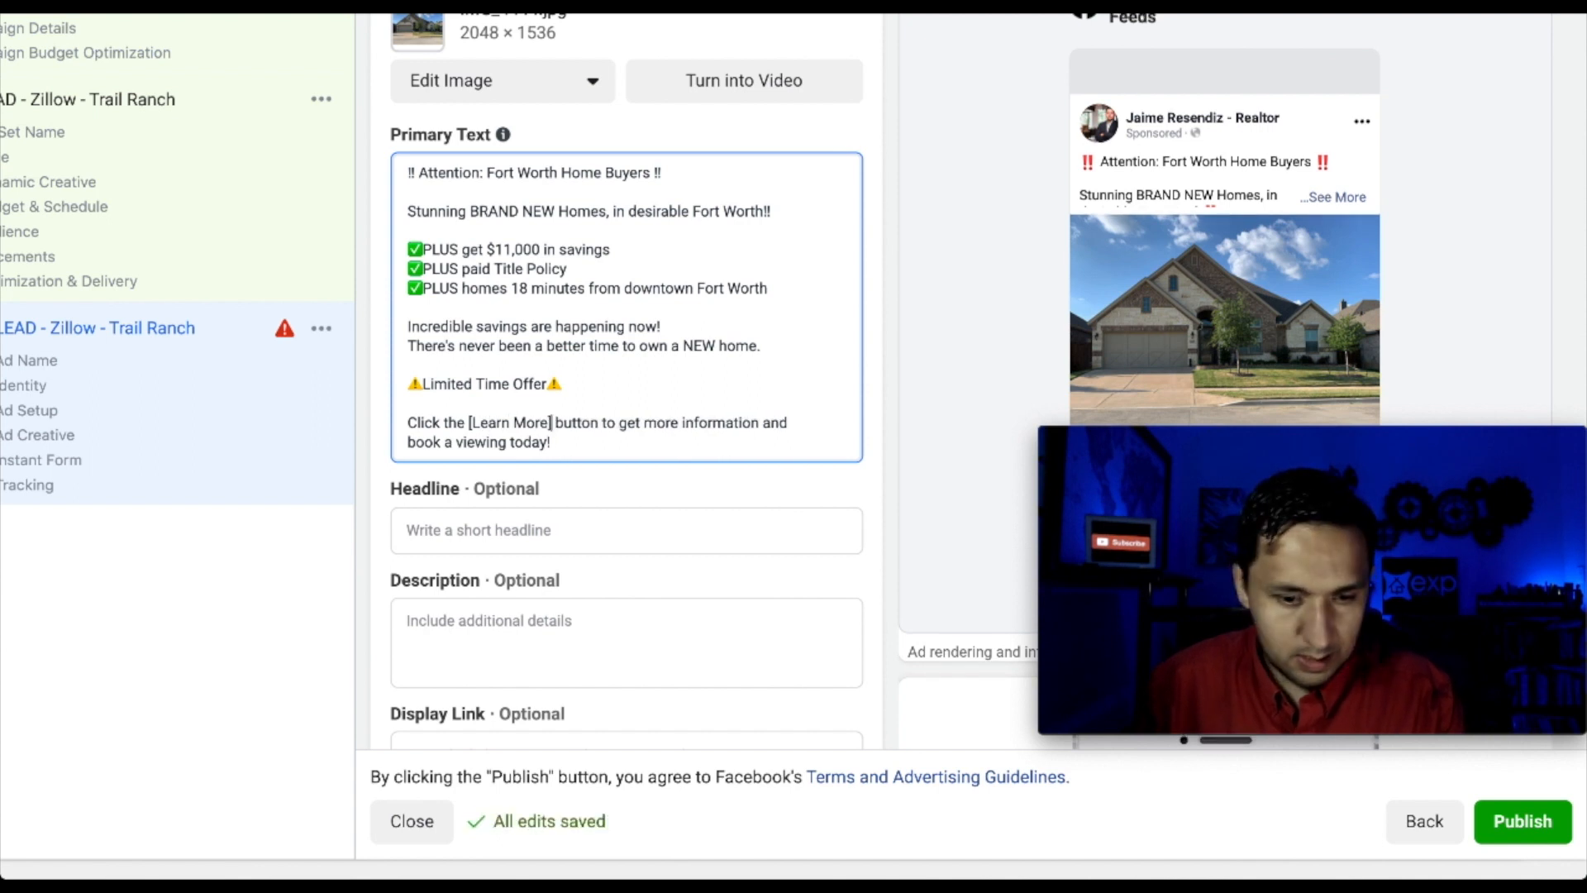
Duplicate the homes bullet and rewrite the copy as a ✅PLUS energy efficient bullet
left_click(562, 229)
left_click(606, 256)
left_click_drag(670, 277, 674, 286)
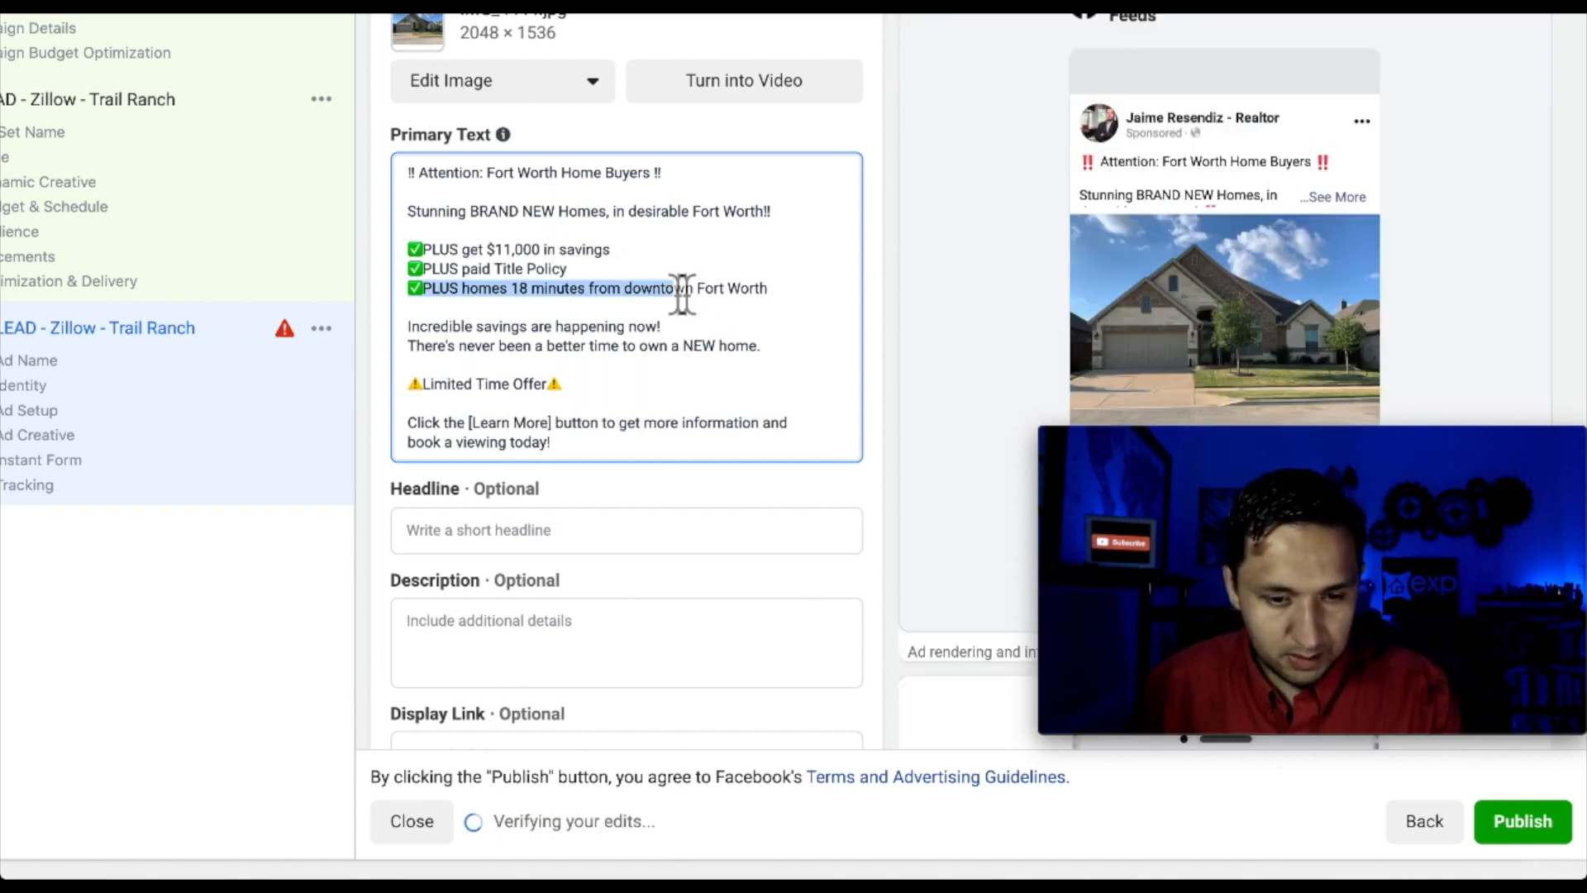
left_click(787, 289)
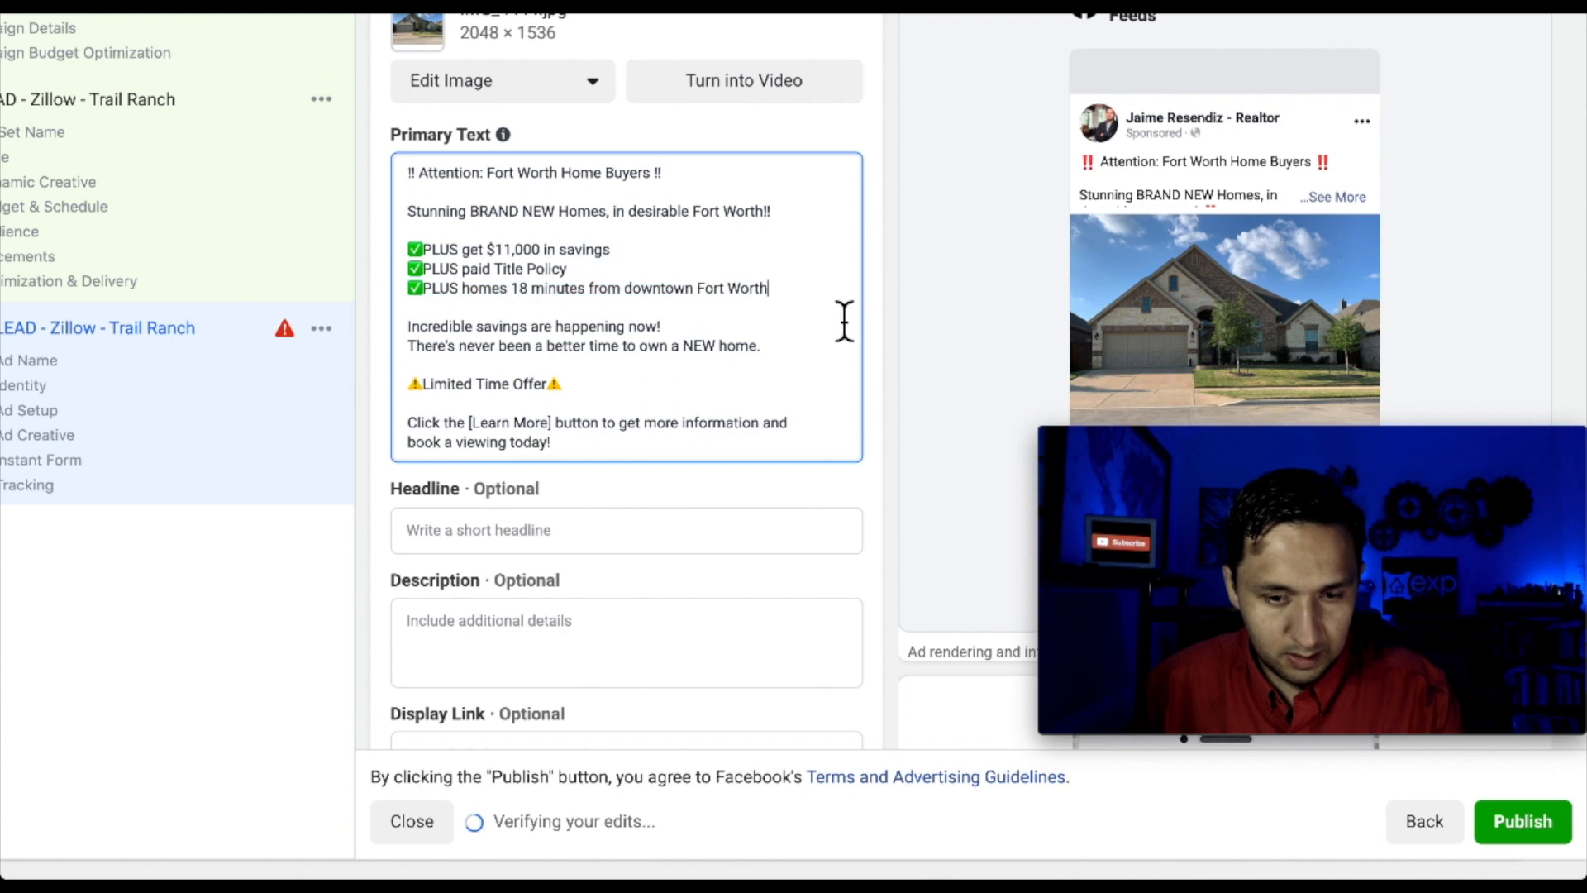
triple_click(513, 291)
key("ctrl+c")
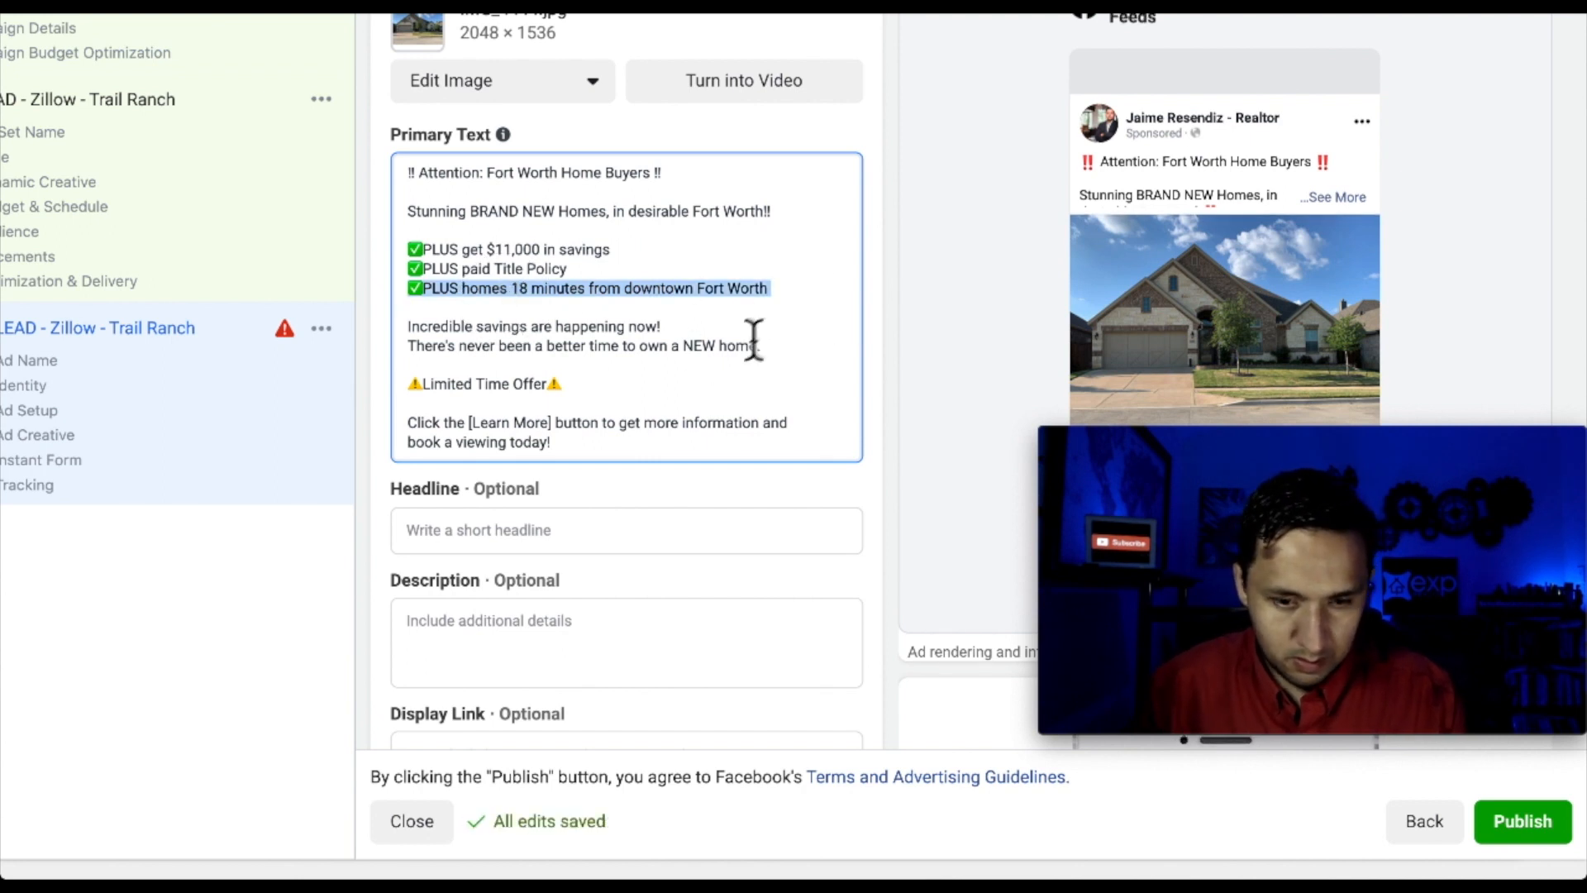
left_click(789, 312)
key("ctrl+v")
key("Return")
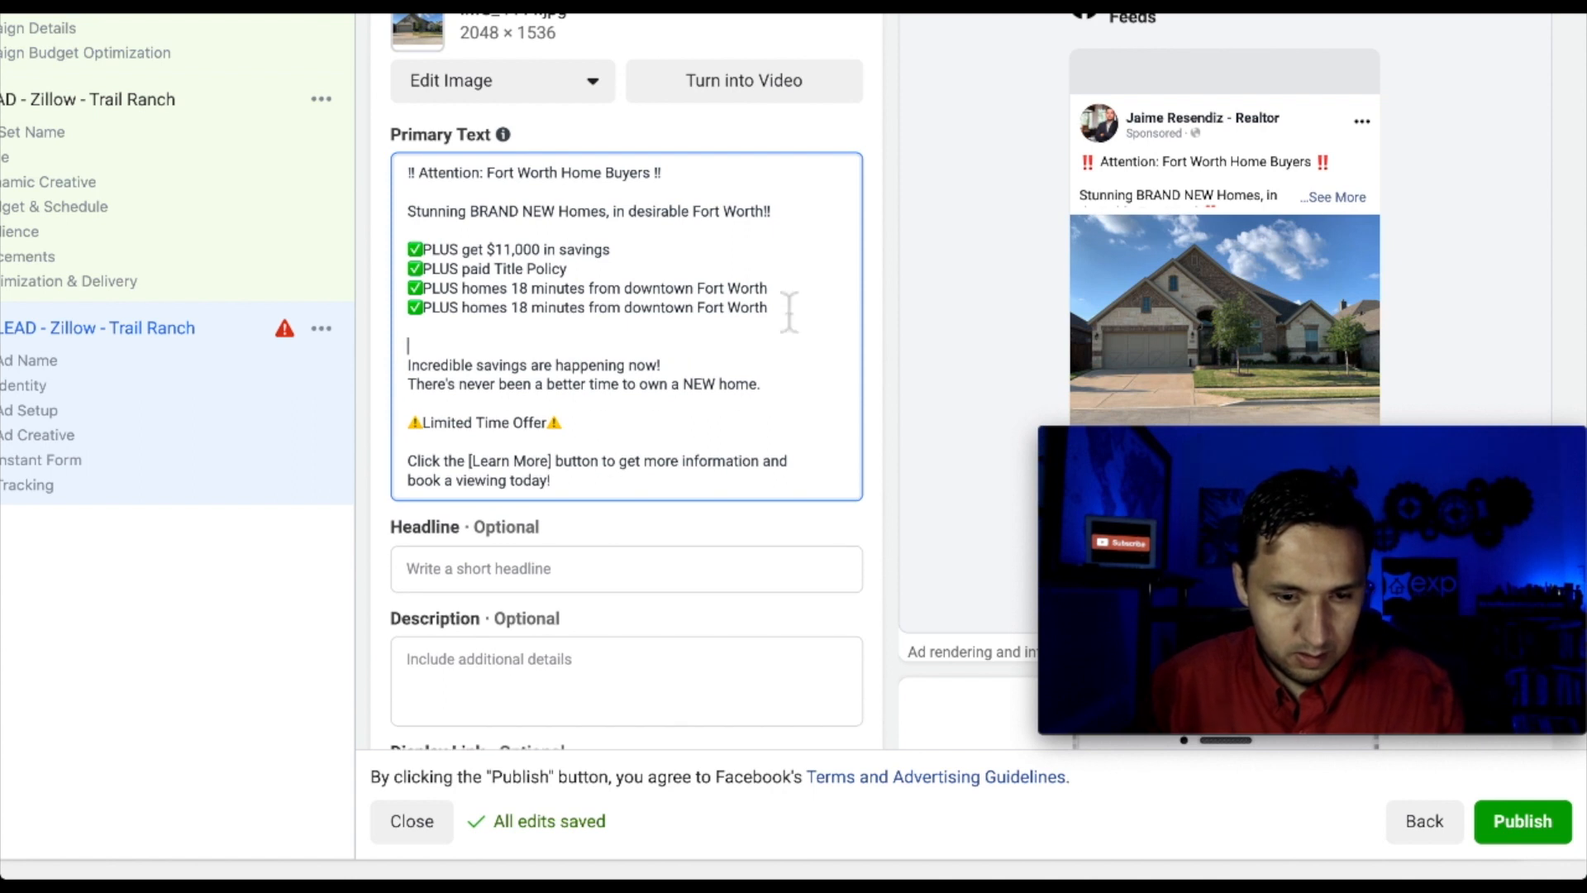
triple_click(797, 310)
key("ctrl+c")
left_click_drag(800, 315, 472, 323)
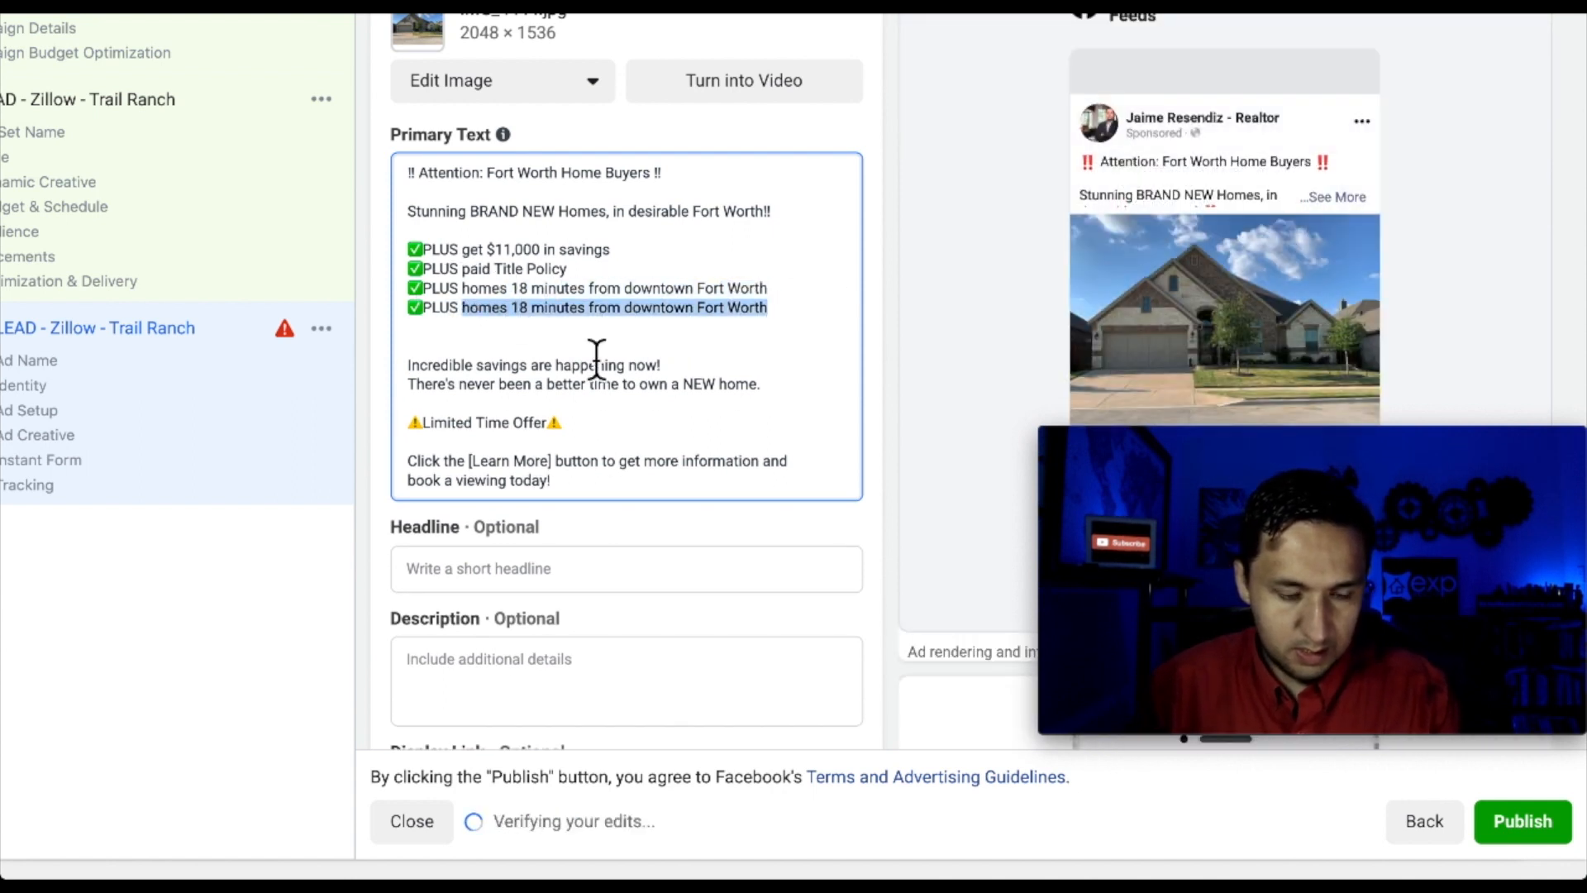
type("En")
key("BackSpace")
key("BackSpace")
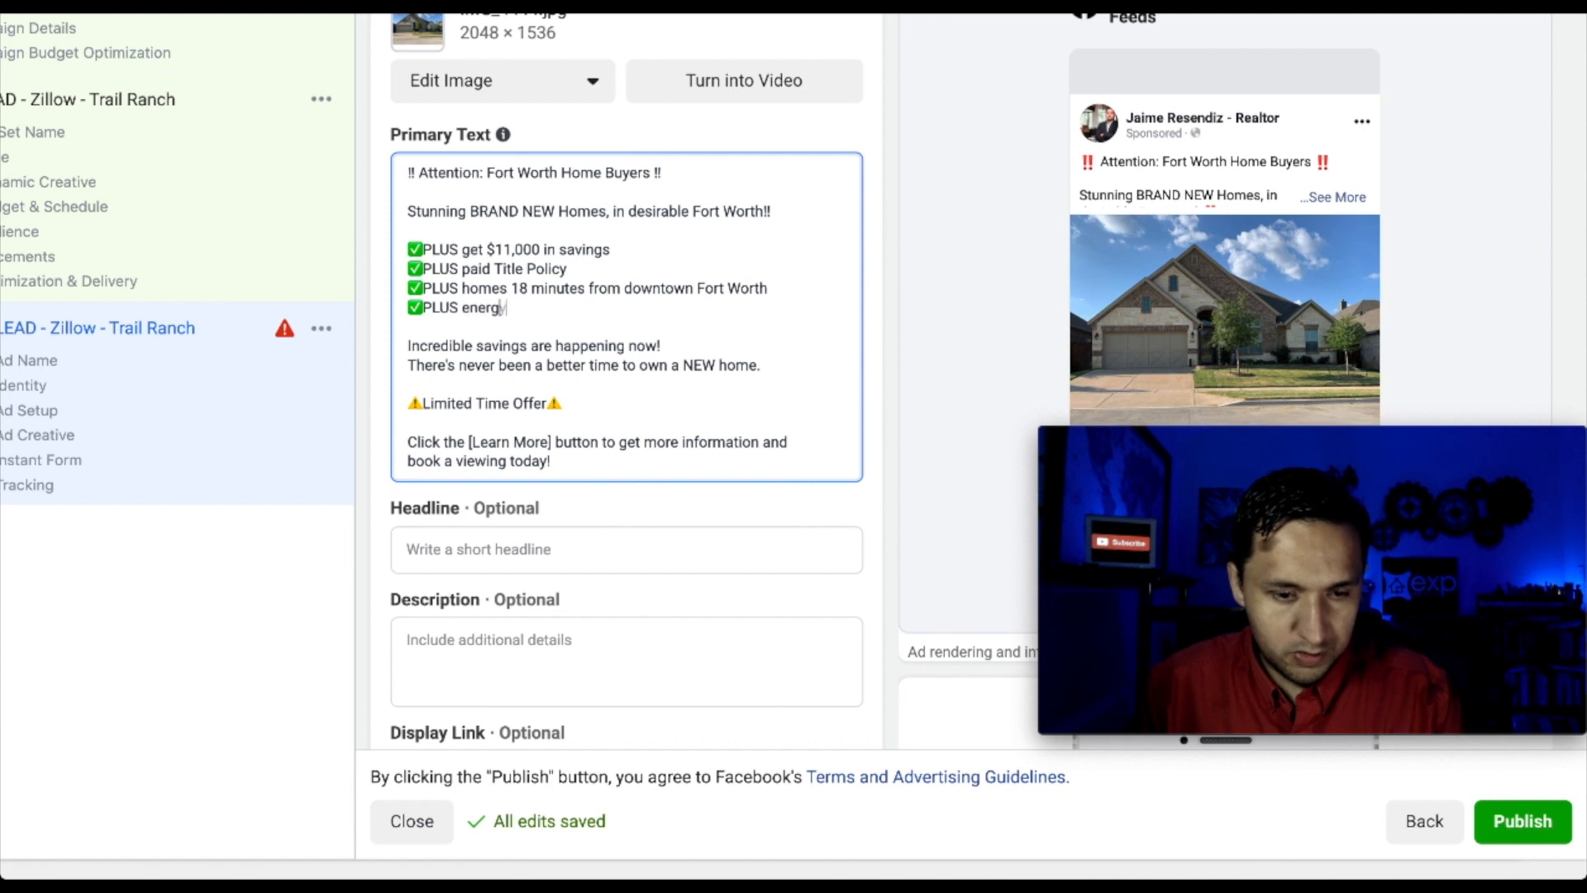
type("energy efficie")
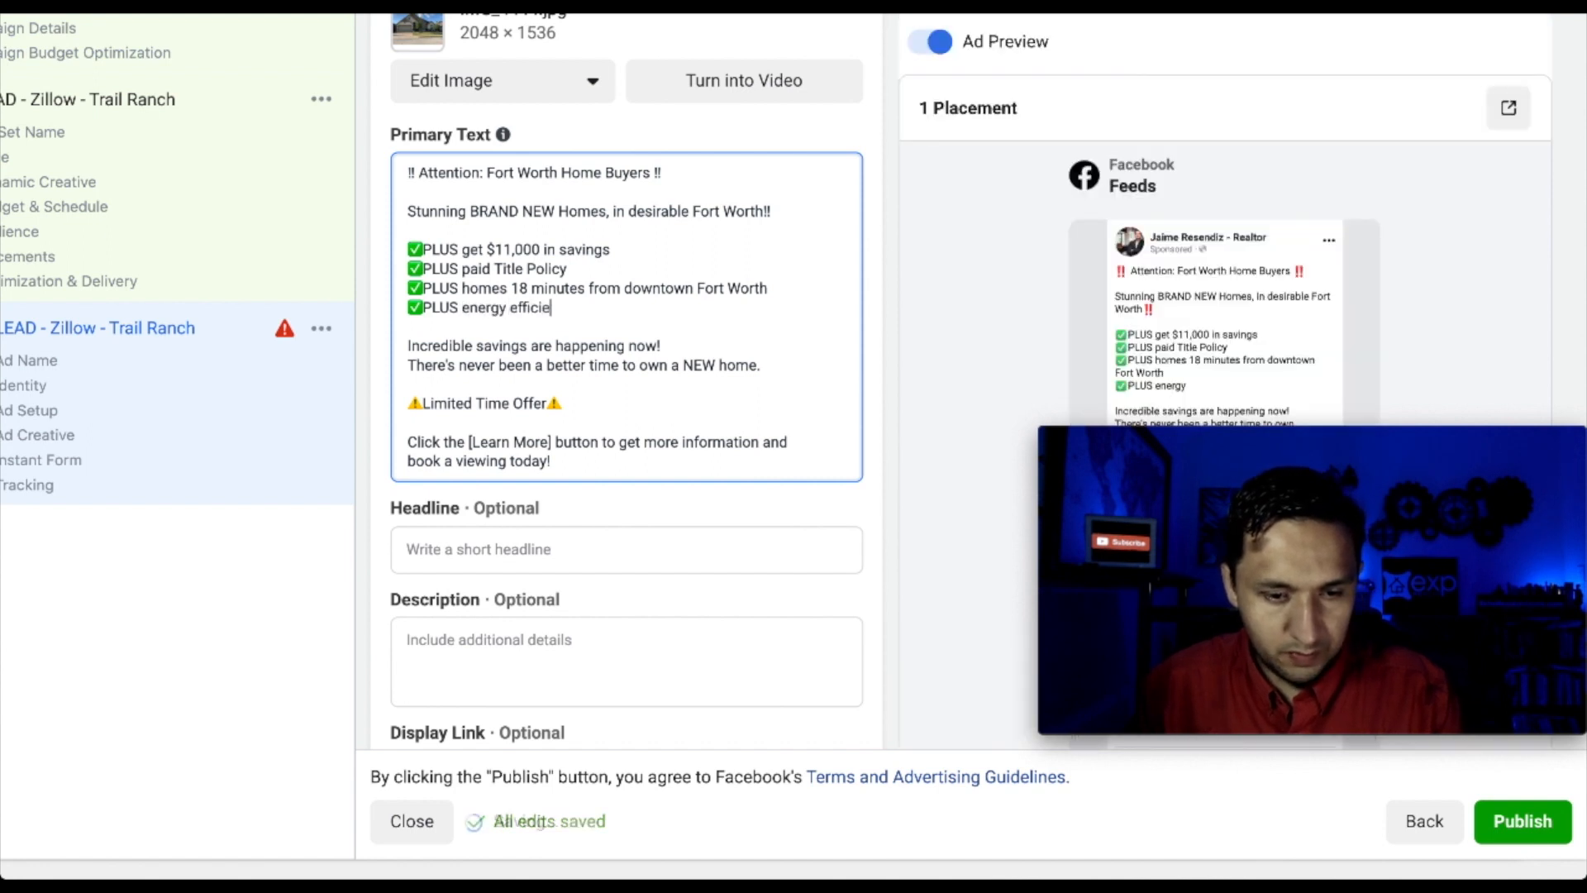
type("nt homes")
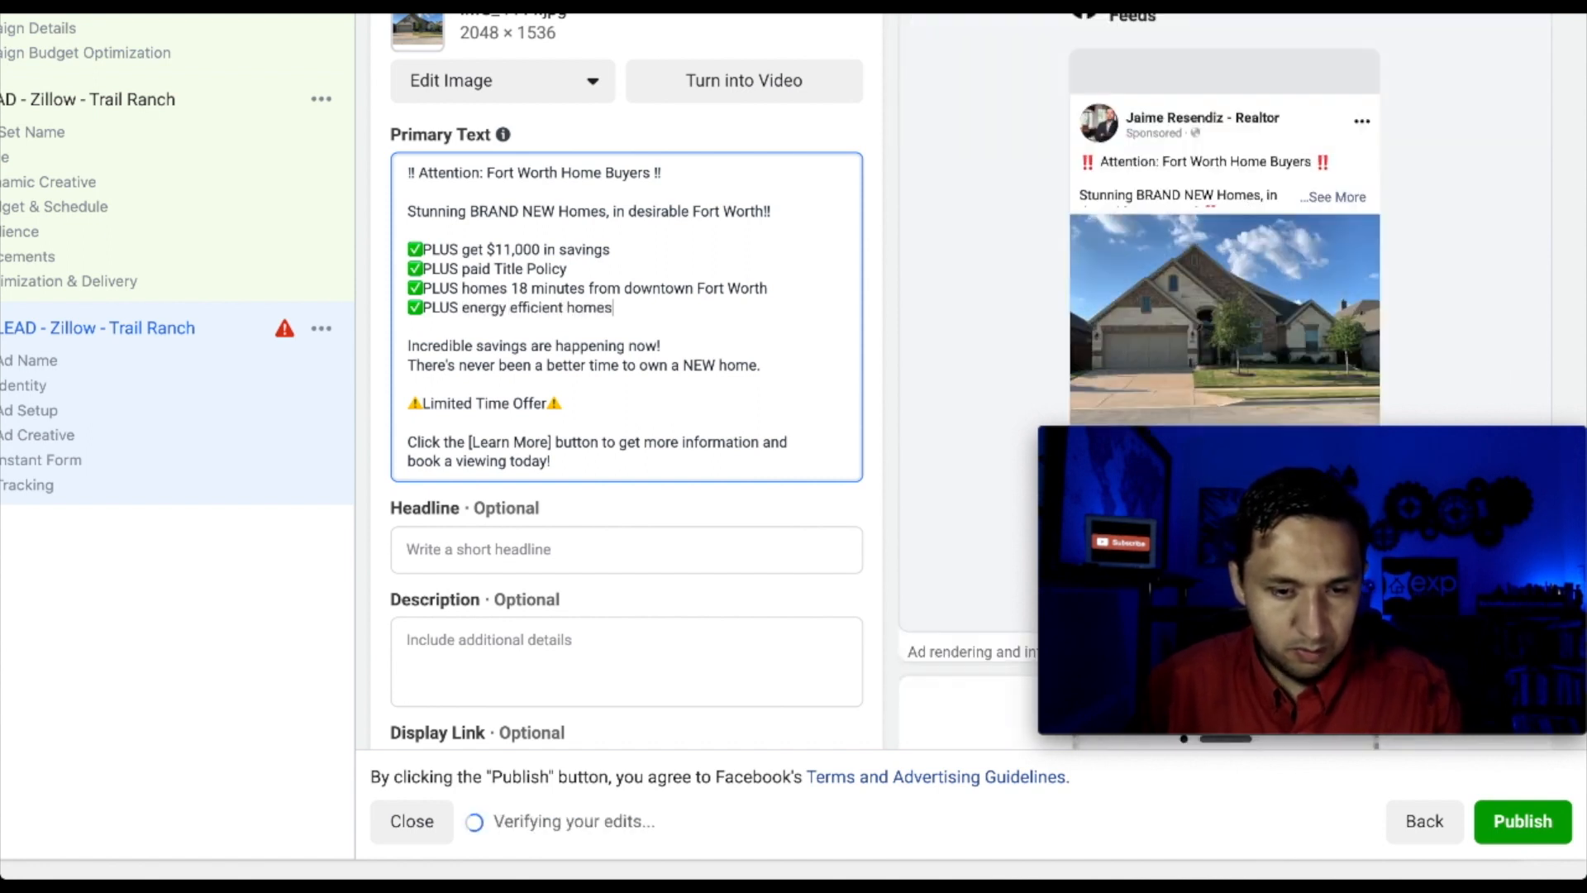
key("BackSpace")
key("BackSpace")
key("BackSpace")
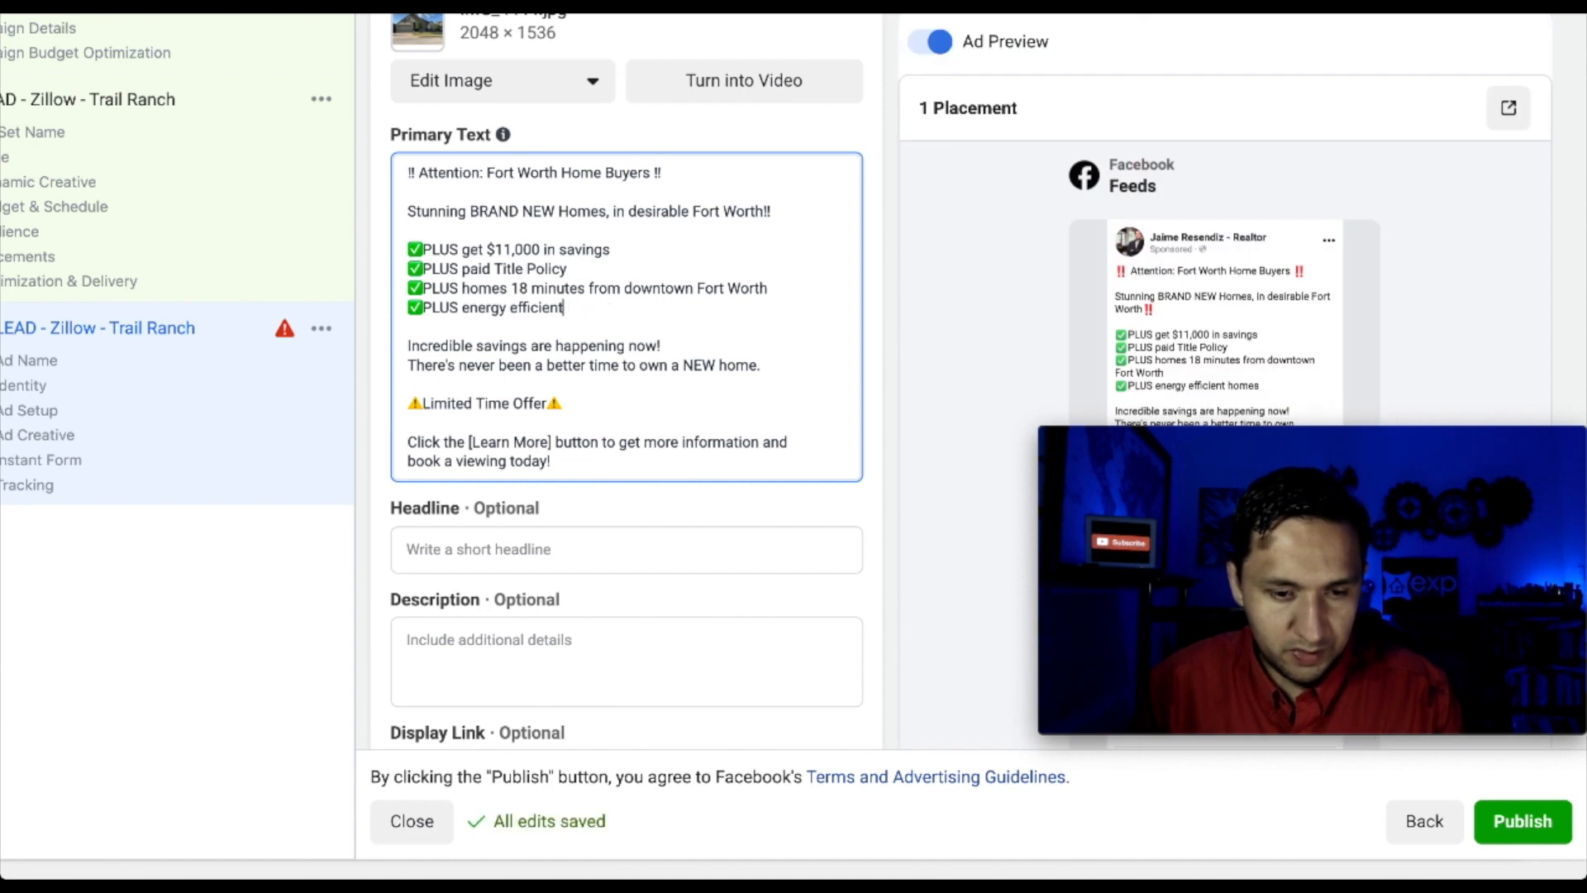
Add a final ✅PLUS incredible home warranties bullet below it
key("Return")
key("ctrl+v")
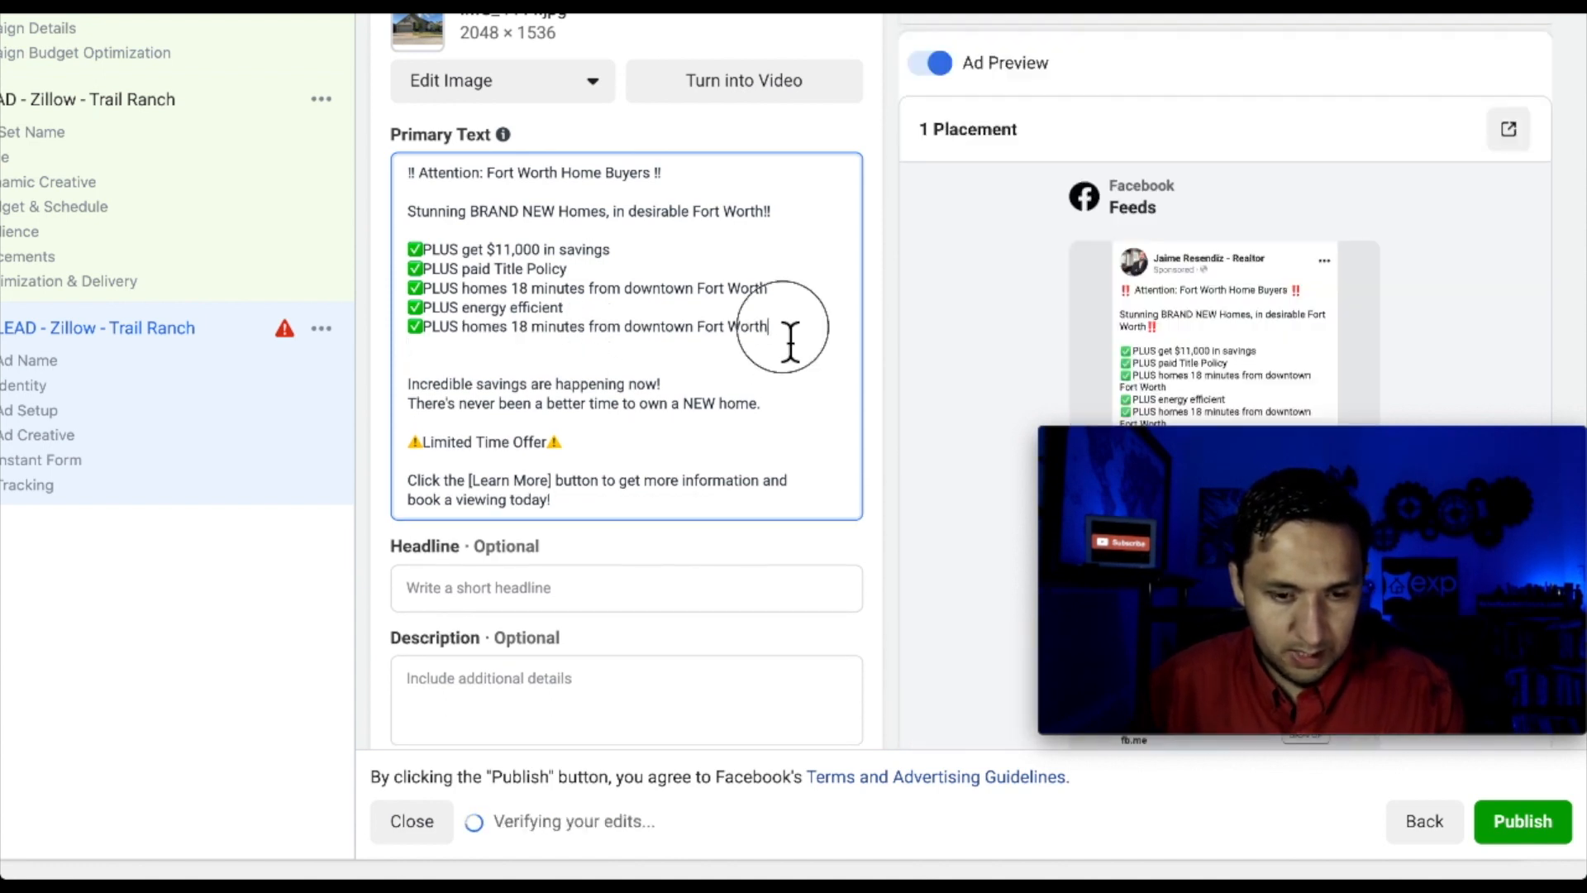
left_click_drag(791, 343, 459, 327)
key("BackSpace")
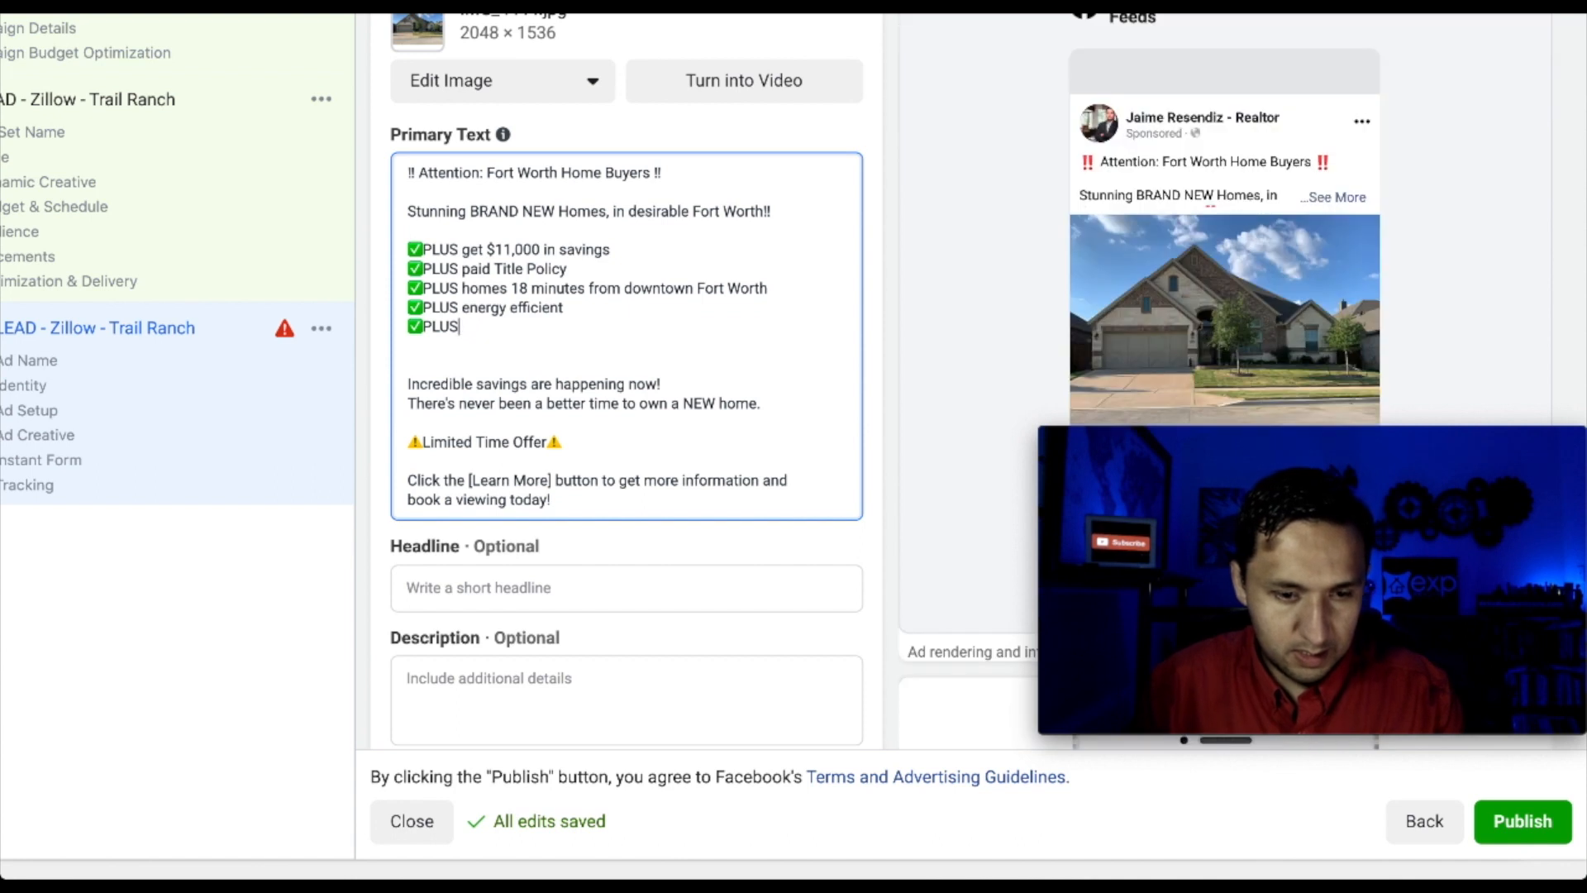
key("BackSpace")
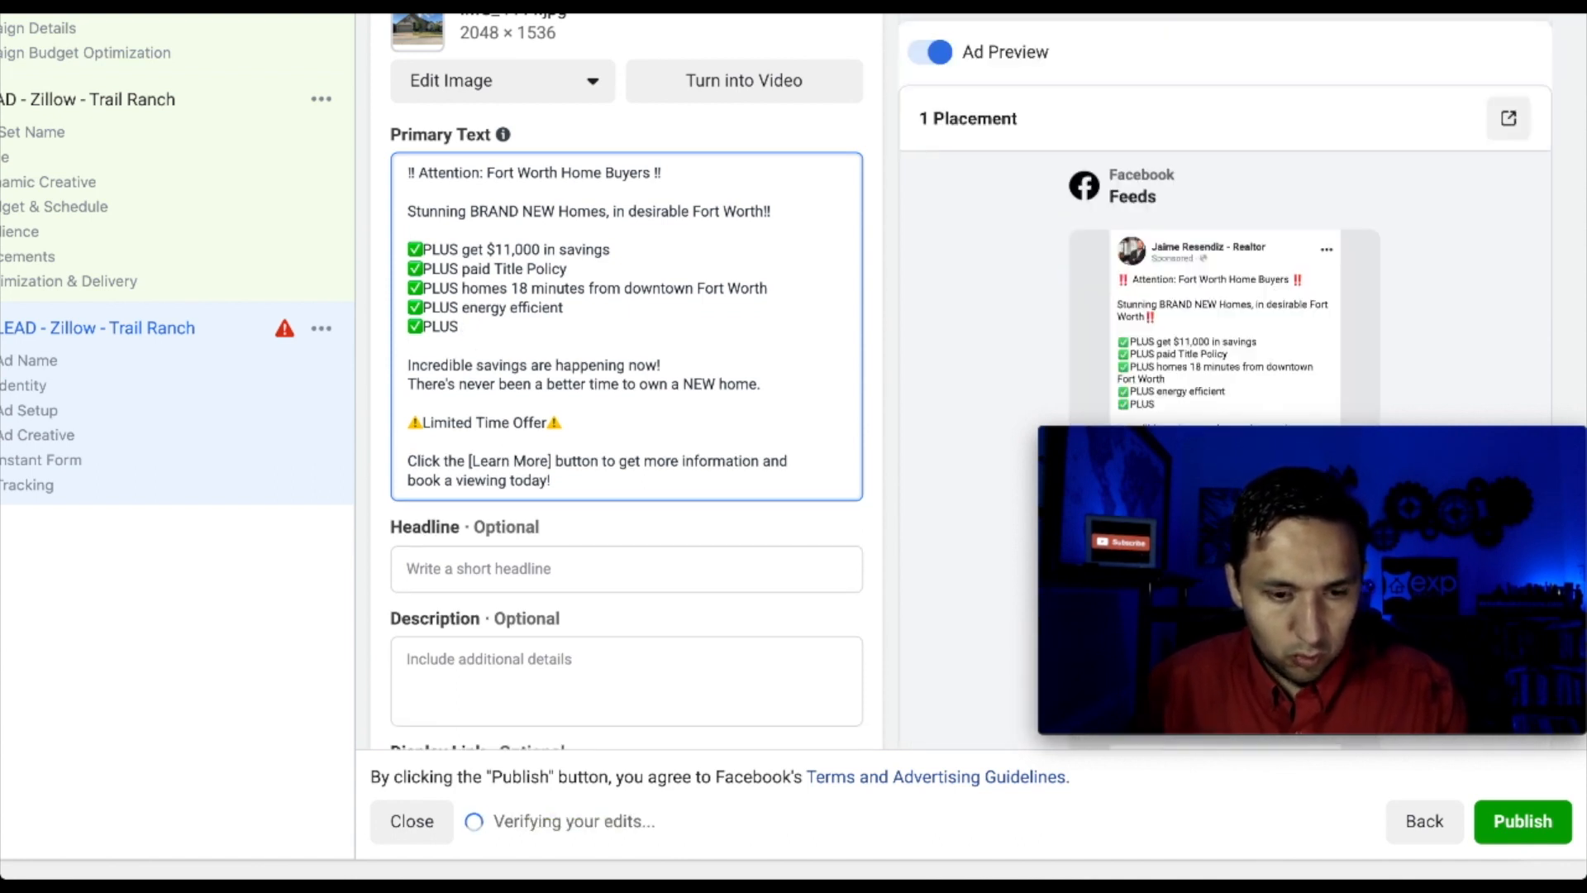
type("incredible h")
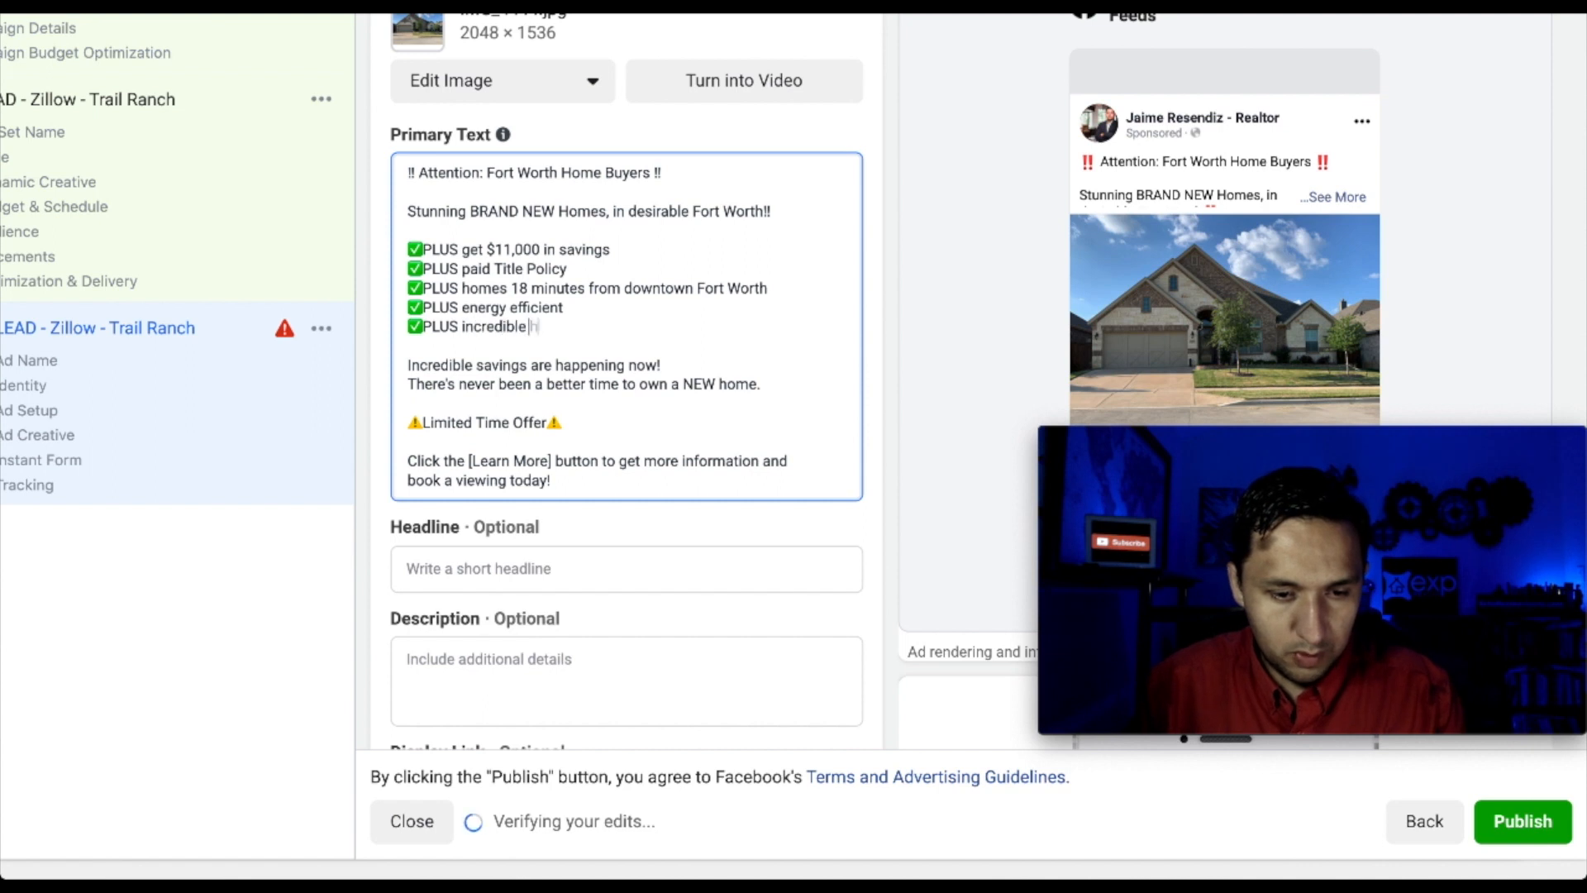
type("ome warranties")
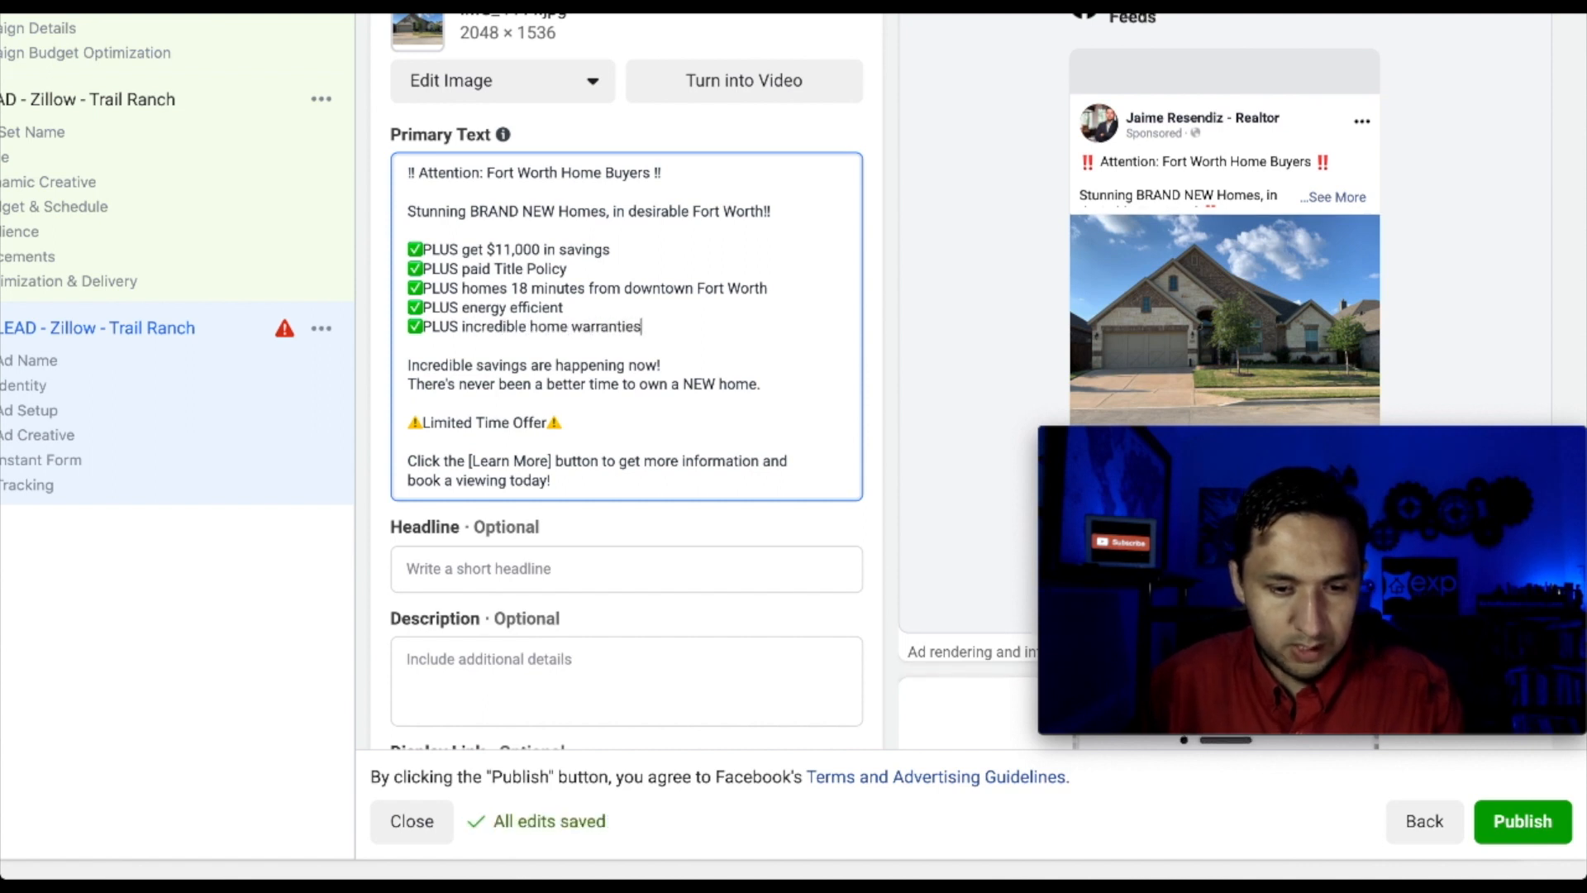
left_click(602, 431)
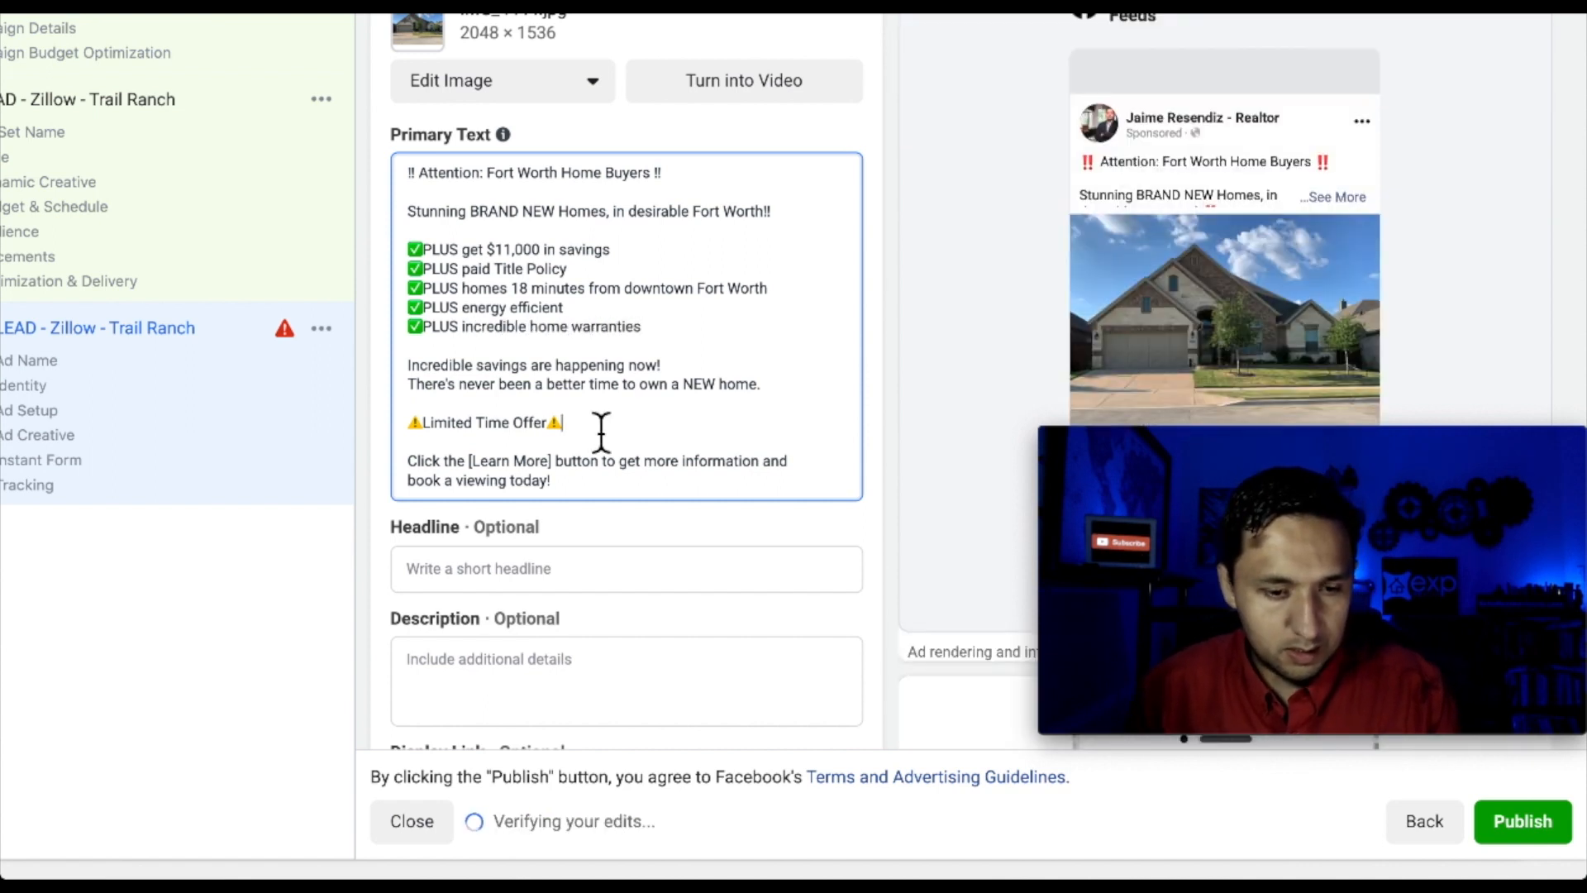
scroll(599, 430, "down", 3)
Fill the ad's Headline with 'New Fort Worth Homes' and its Description with 'Selling Out Quickly'
left_click(575, 395)
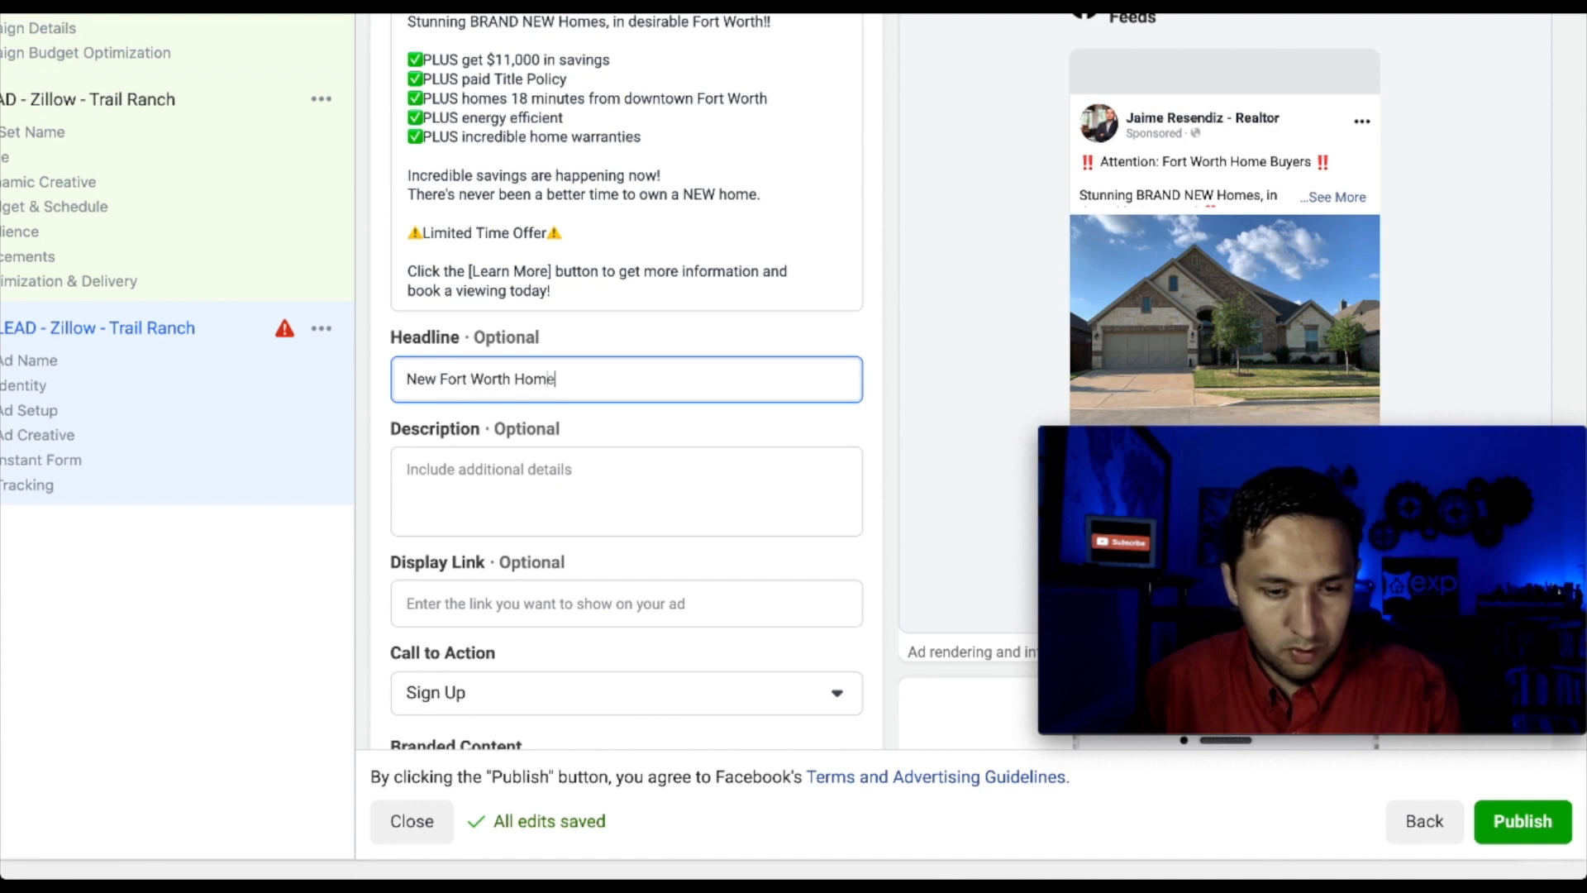
left_click(569, 484)
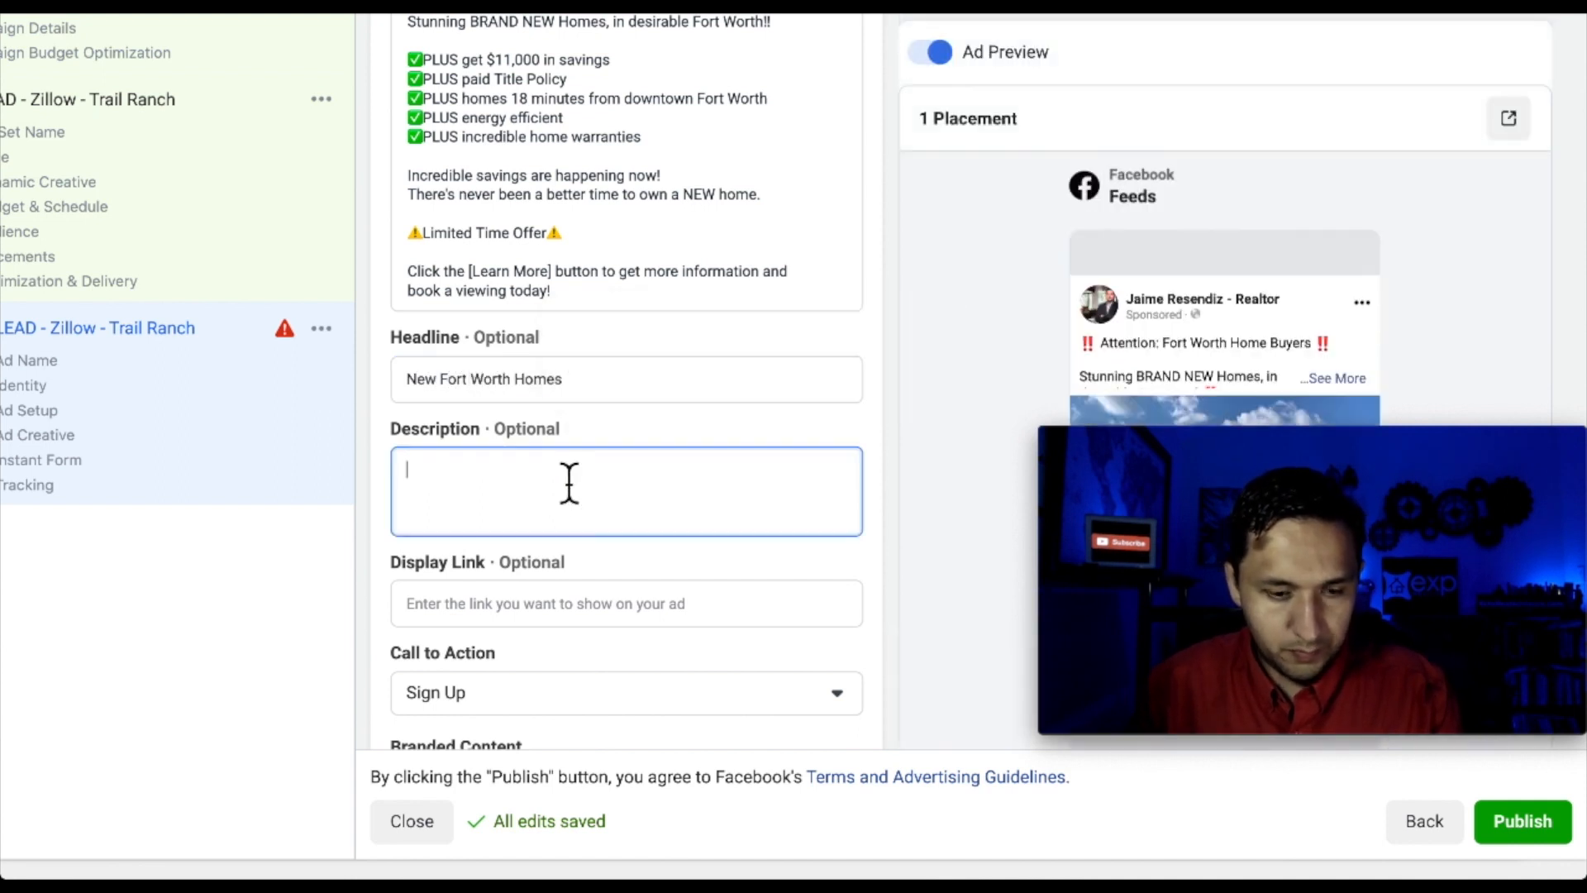
type("Selling Out")
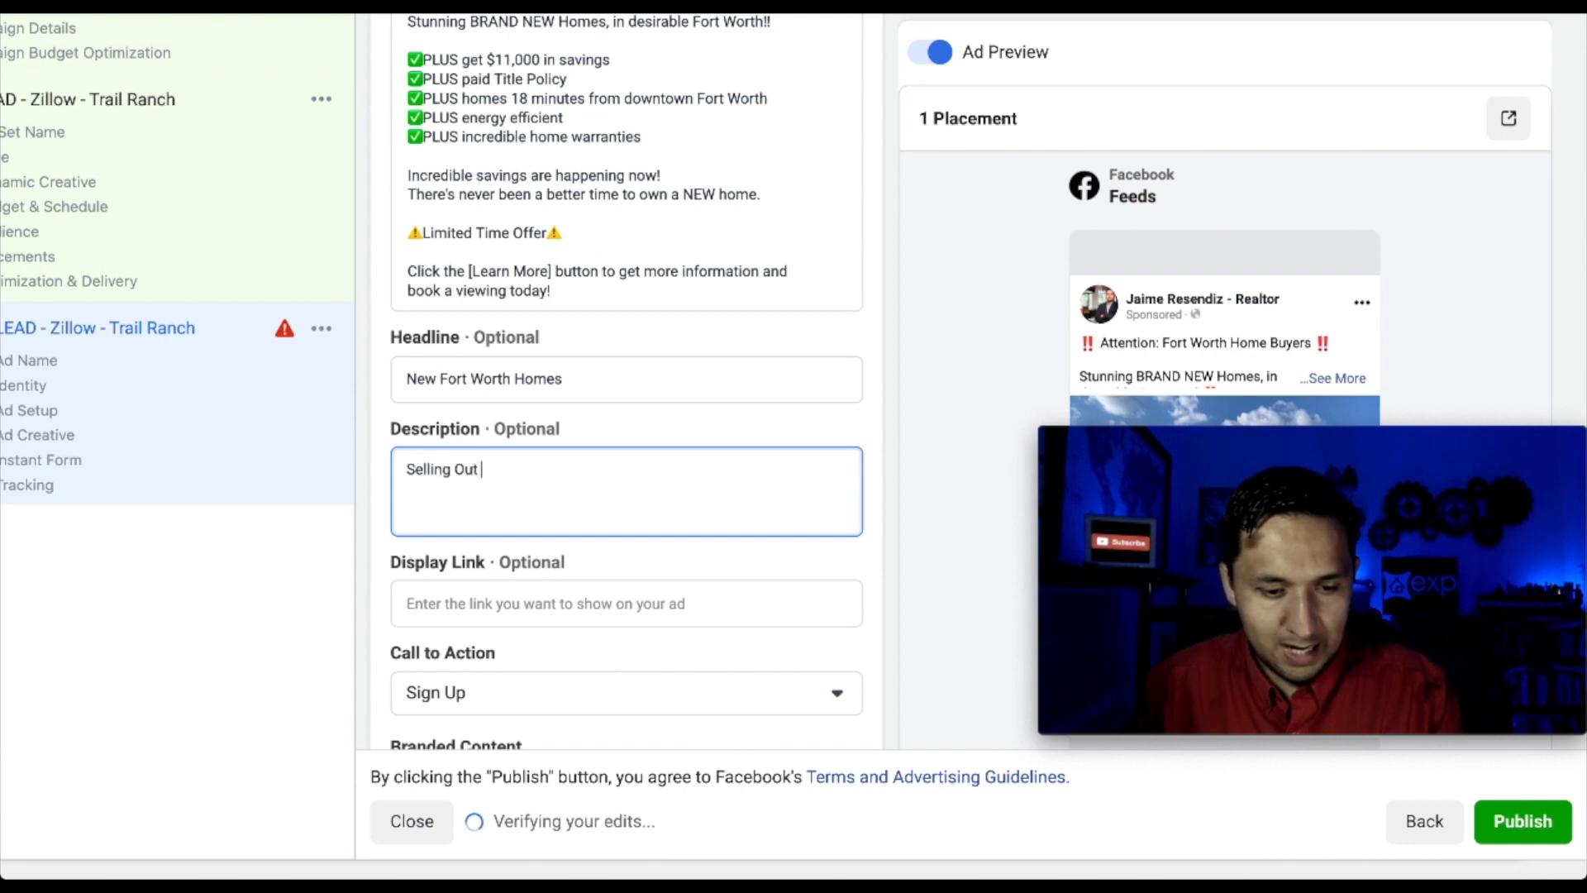
type(" Quickly")
scroll(637, 550, "down", 3)
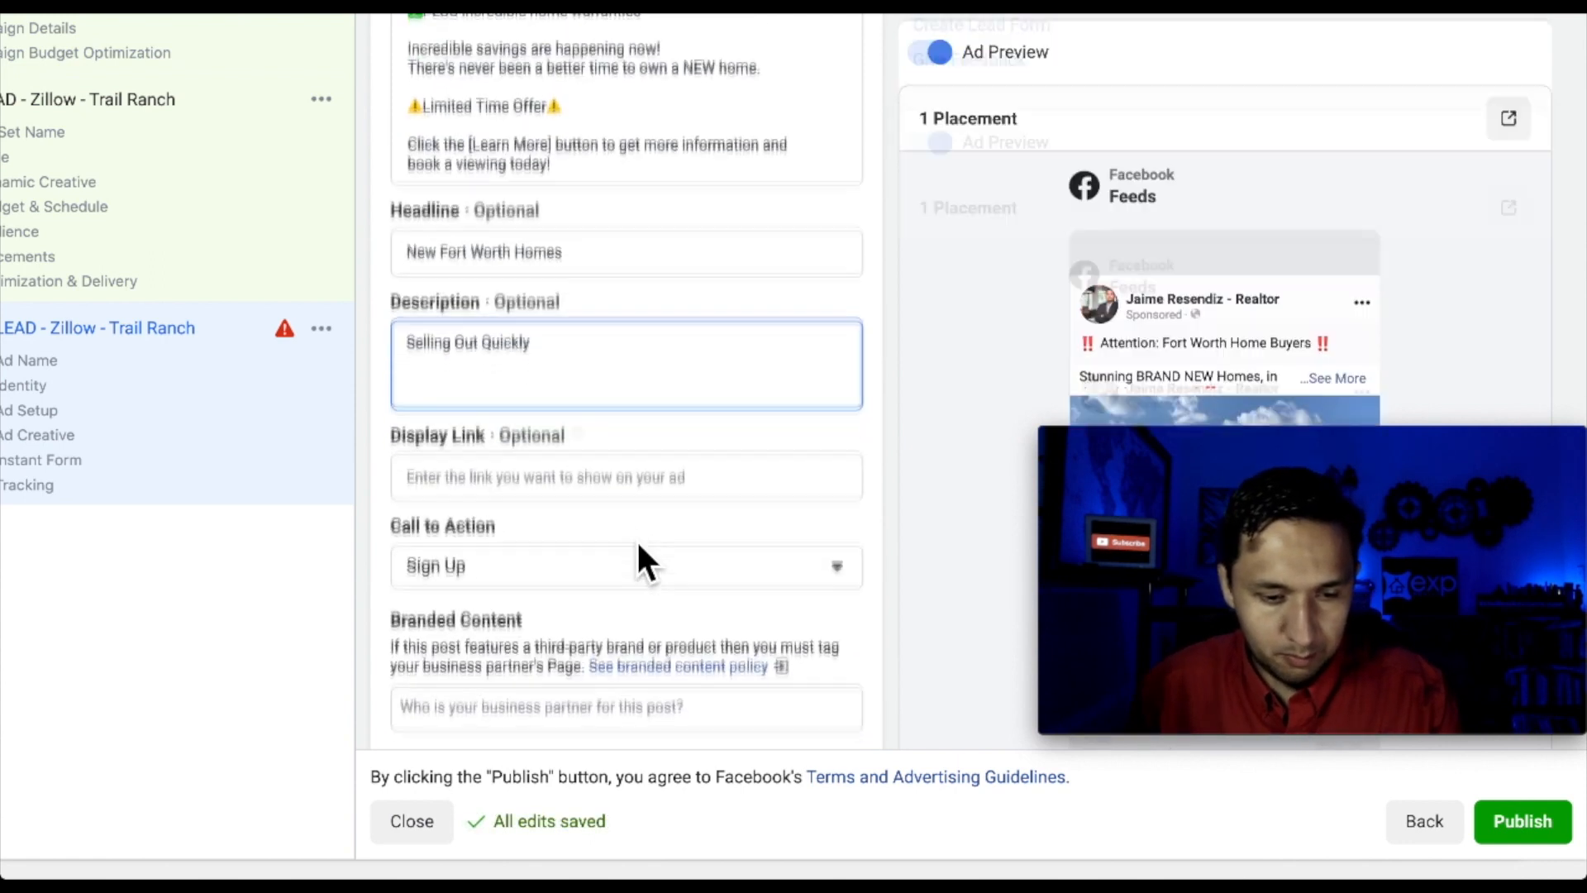
left_click(569, 423)
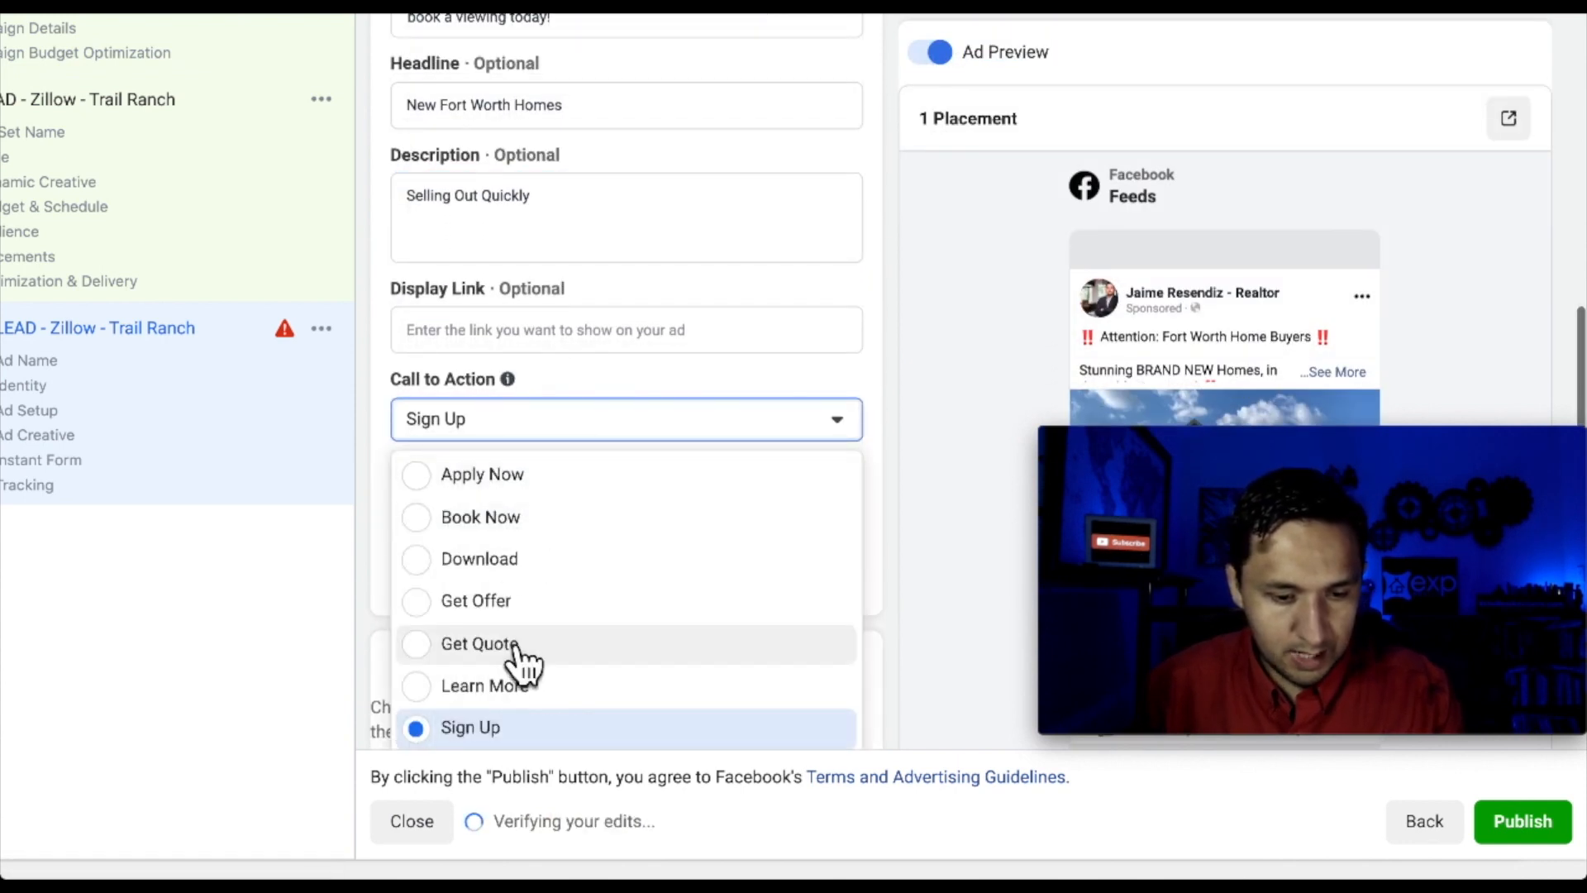
Set the call to action to Learn More, then begin a new instant lead form
left_click(508, 686)
scroll(577, 557, "down", 2)
scroll(577, 558, "down", 4)
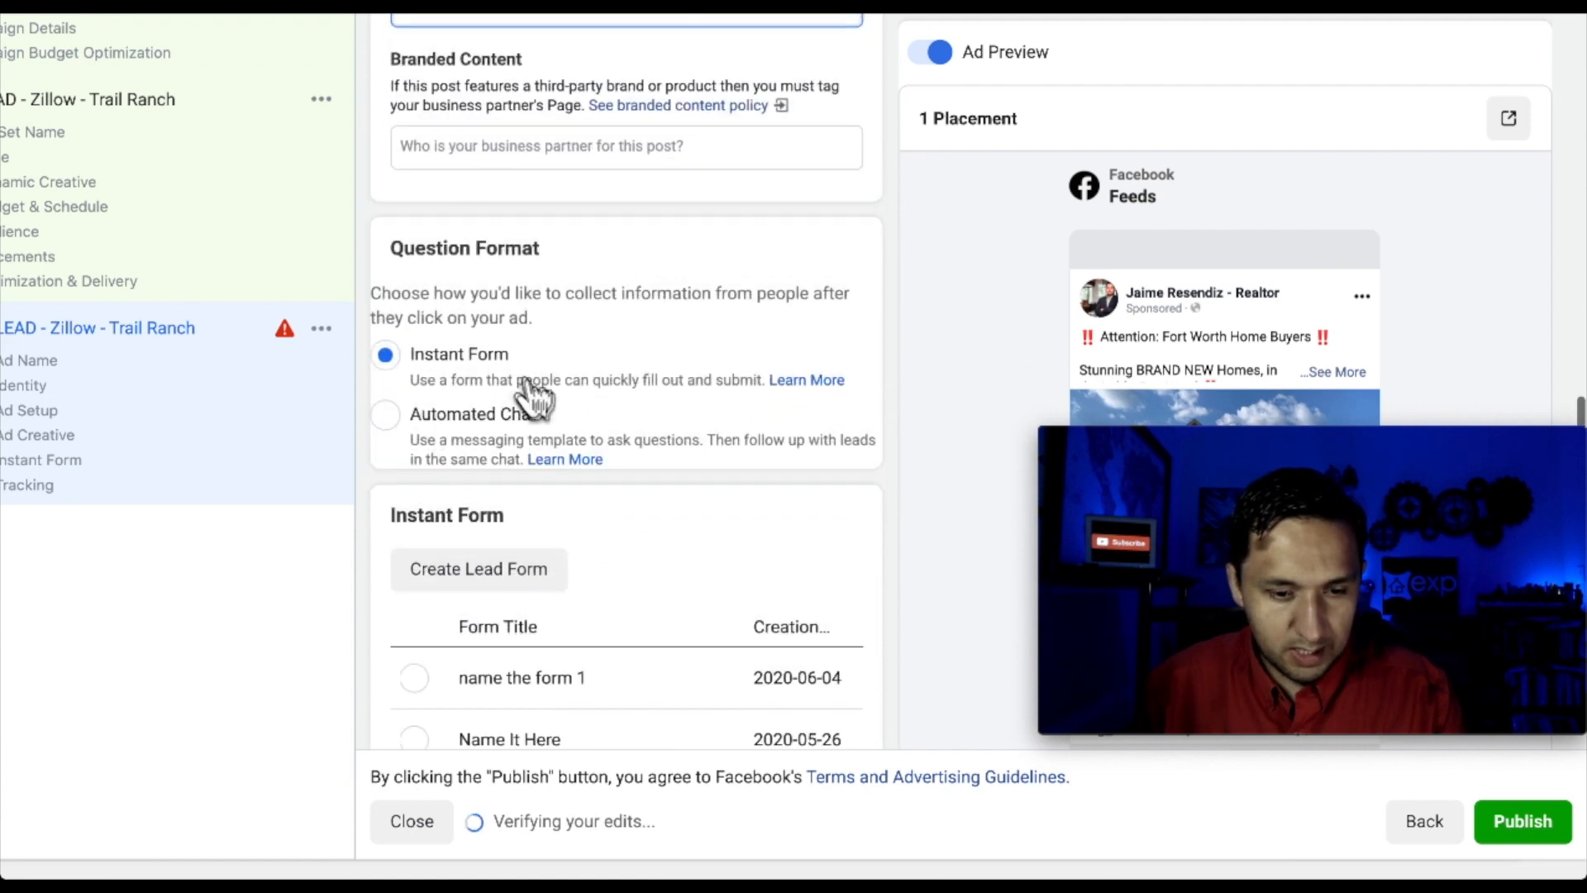
scroll(532, 395, "down", 1)
scroll(582, 380, "down", 1)
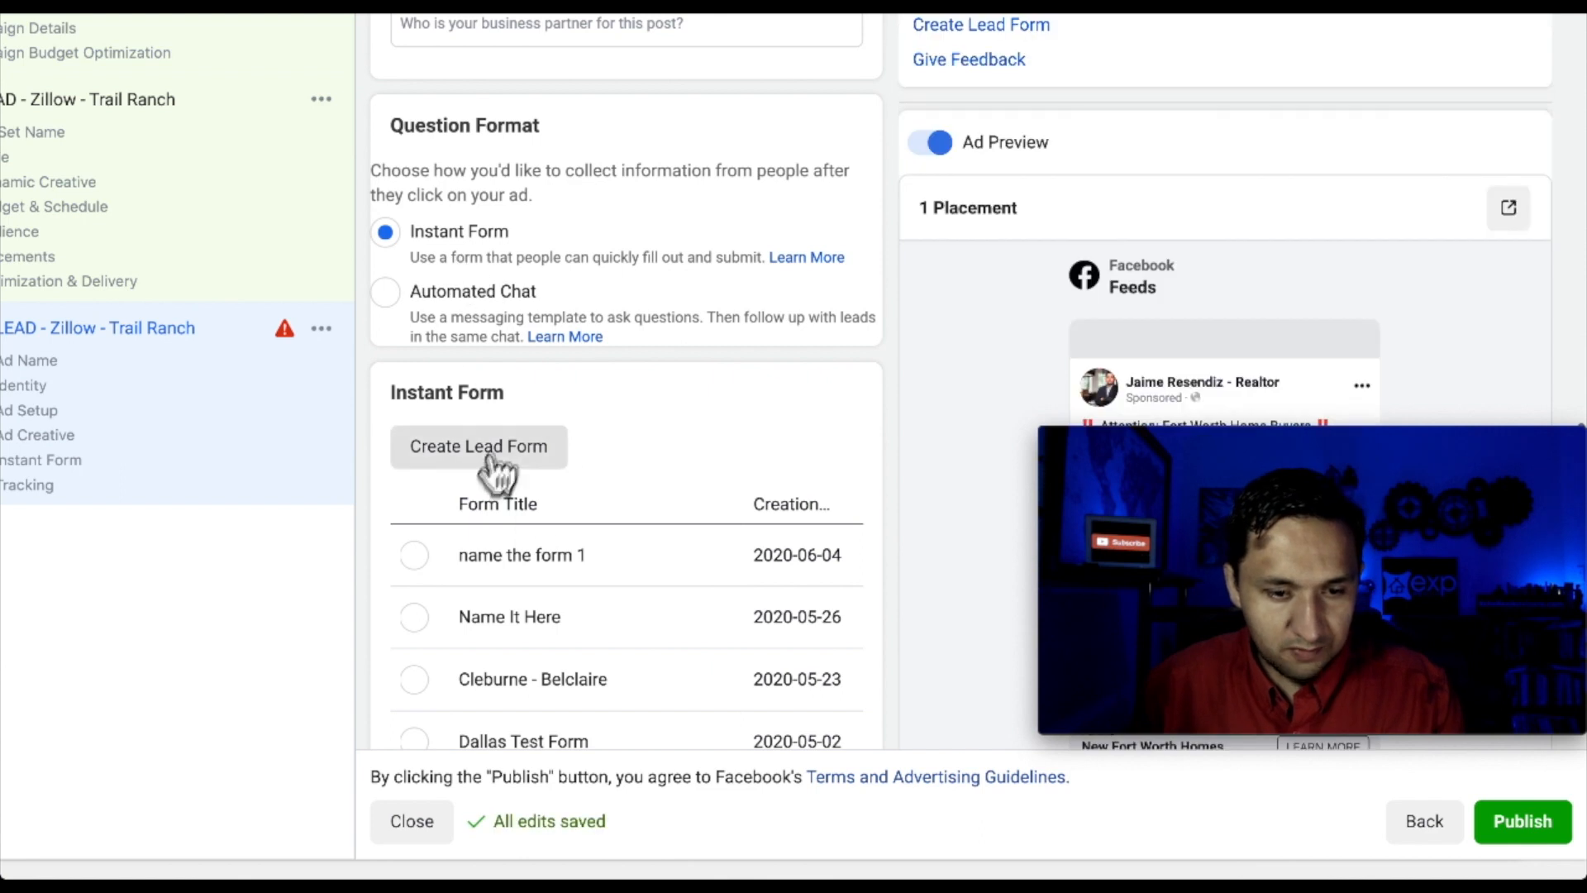
scroll(537, 471, "down", 1)
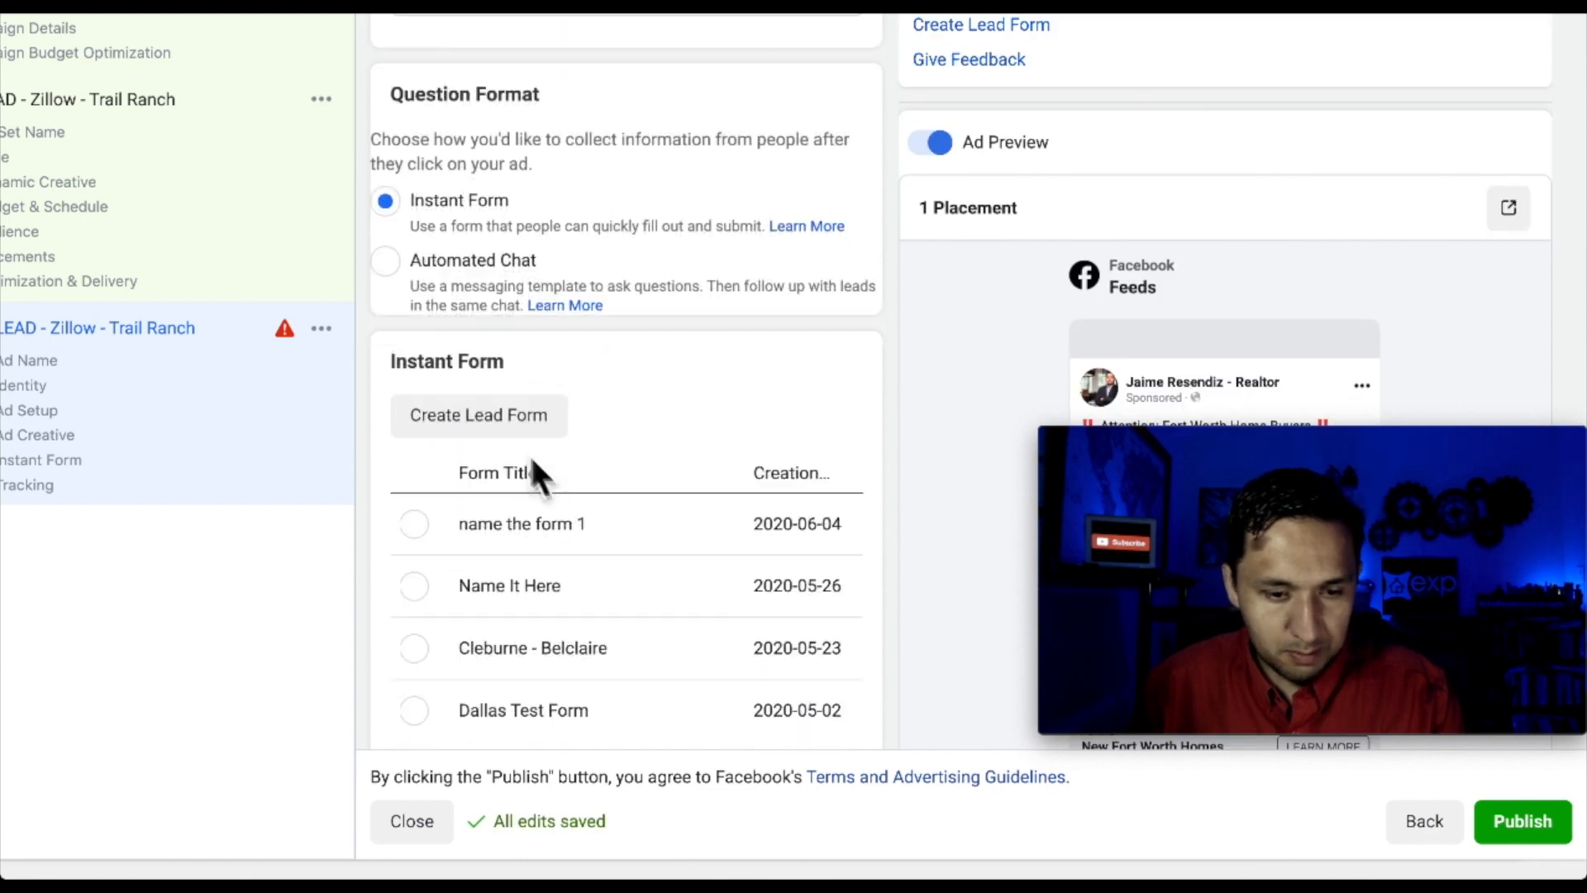
left_click(477, 420)
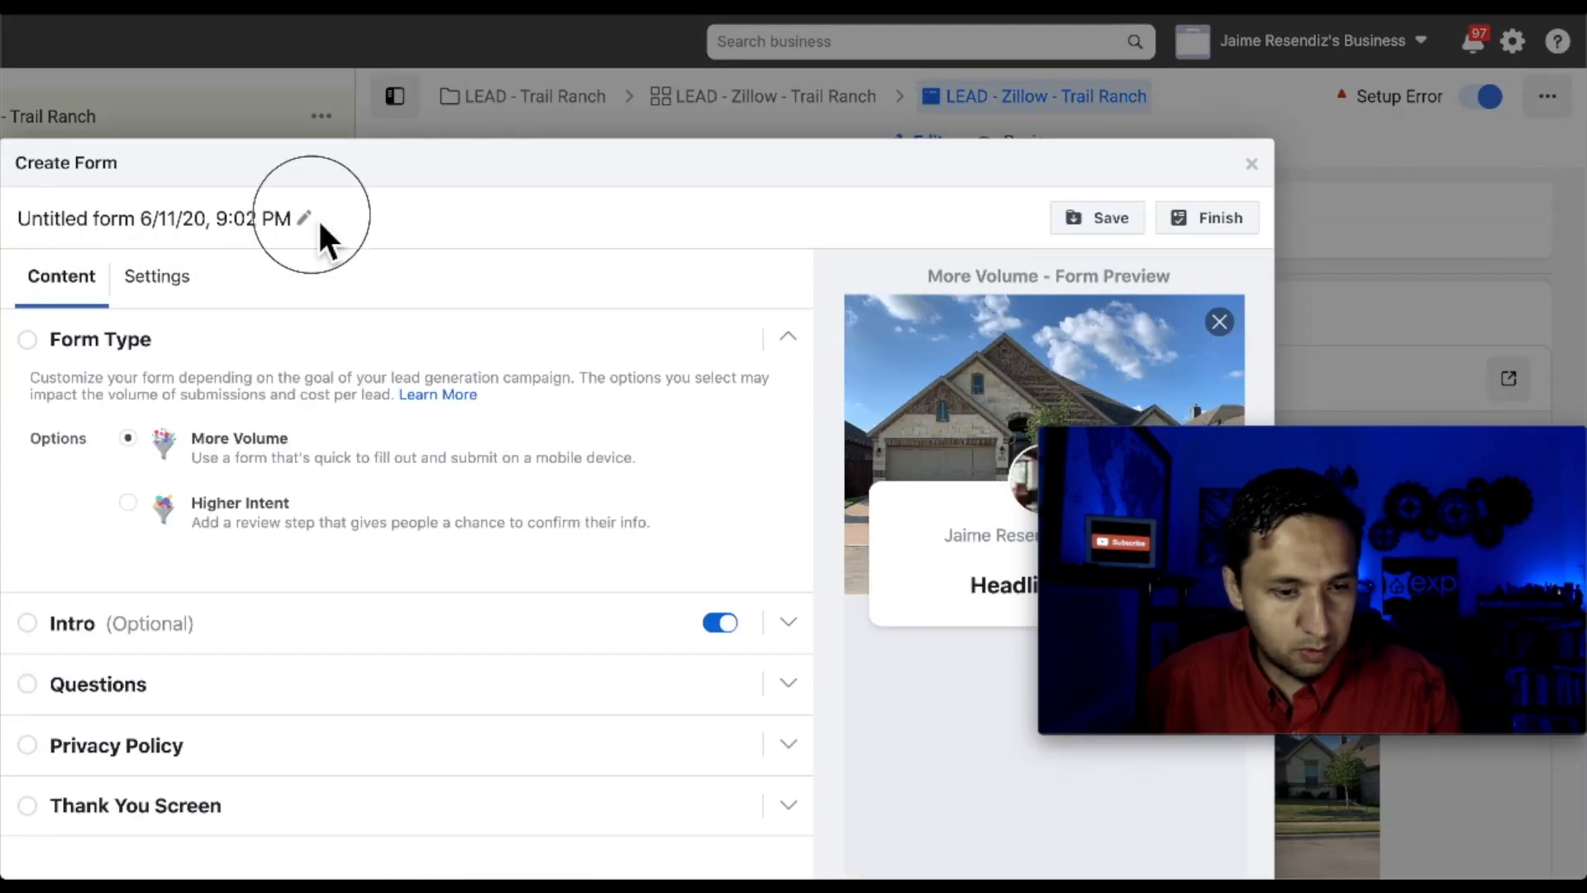
Title the lead form 'Trail Ranch' and set its sharing to Open
left_click(167, 221)
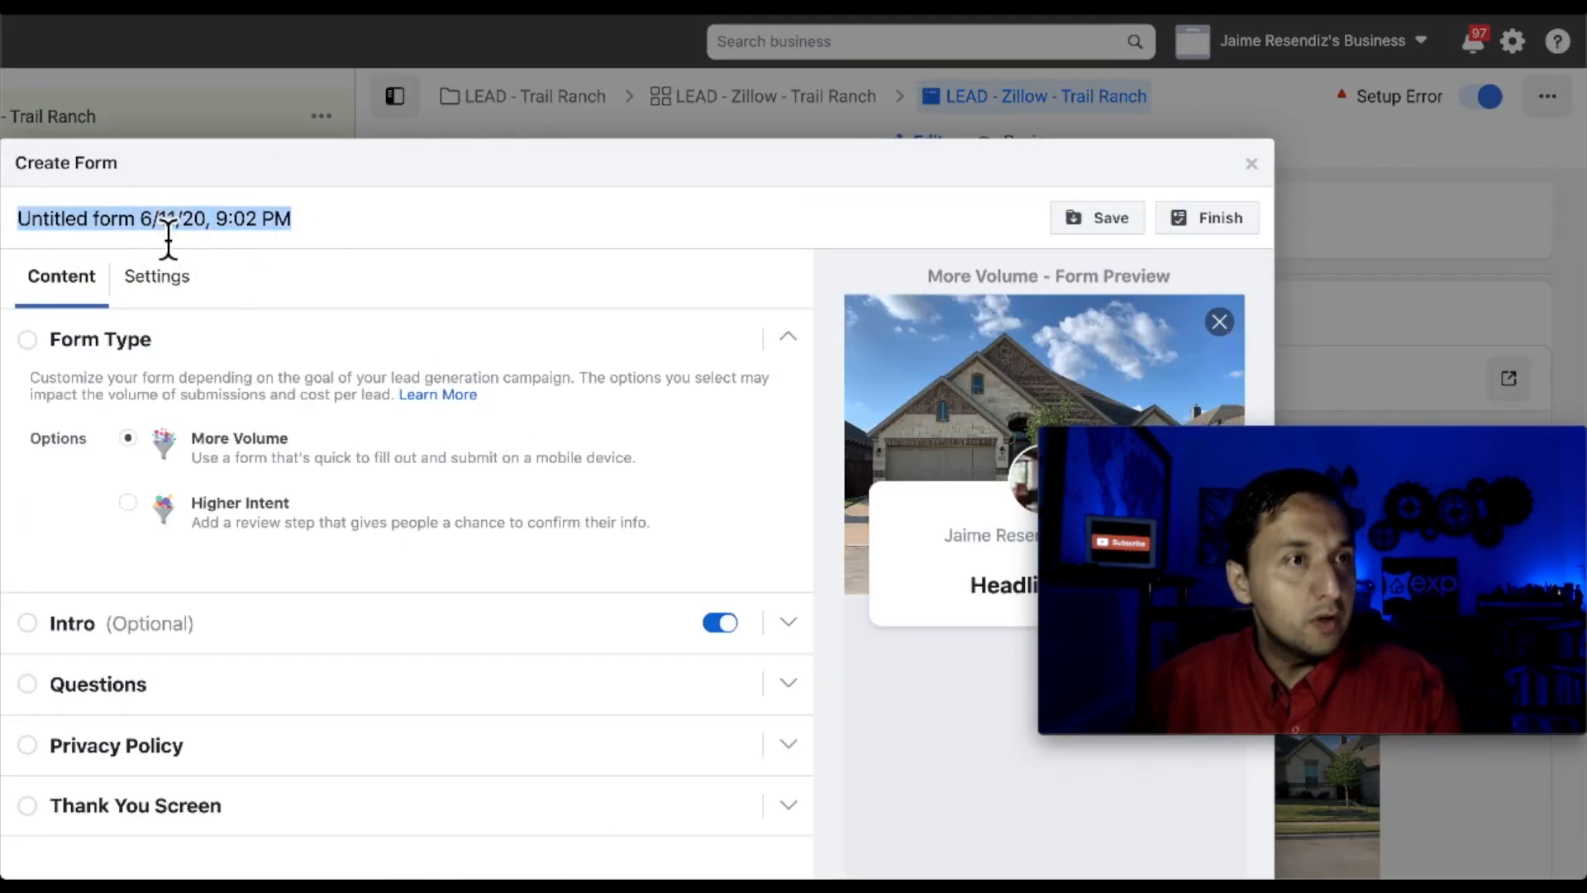
type("Trail Ranch")
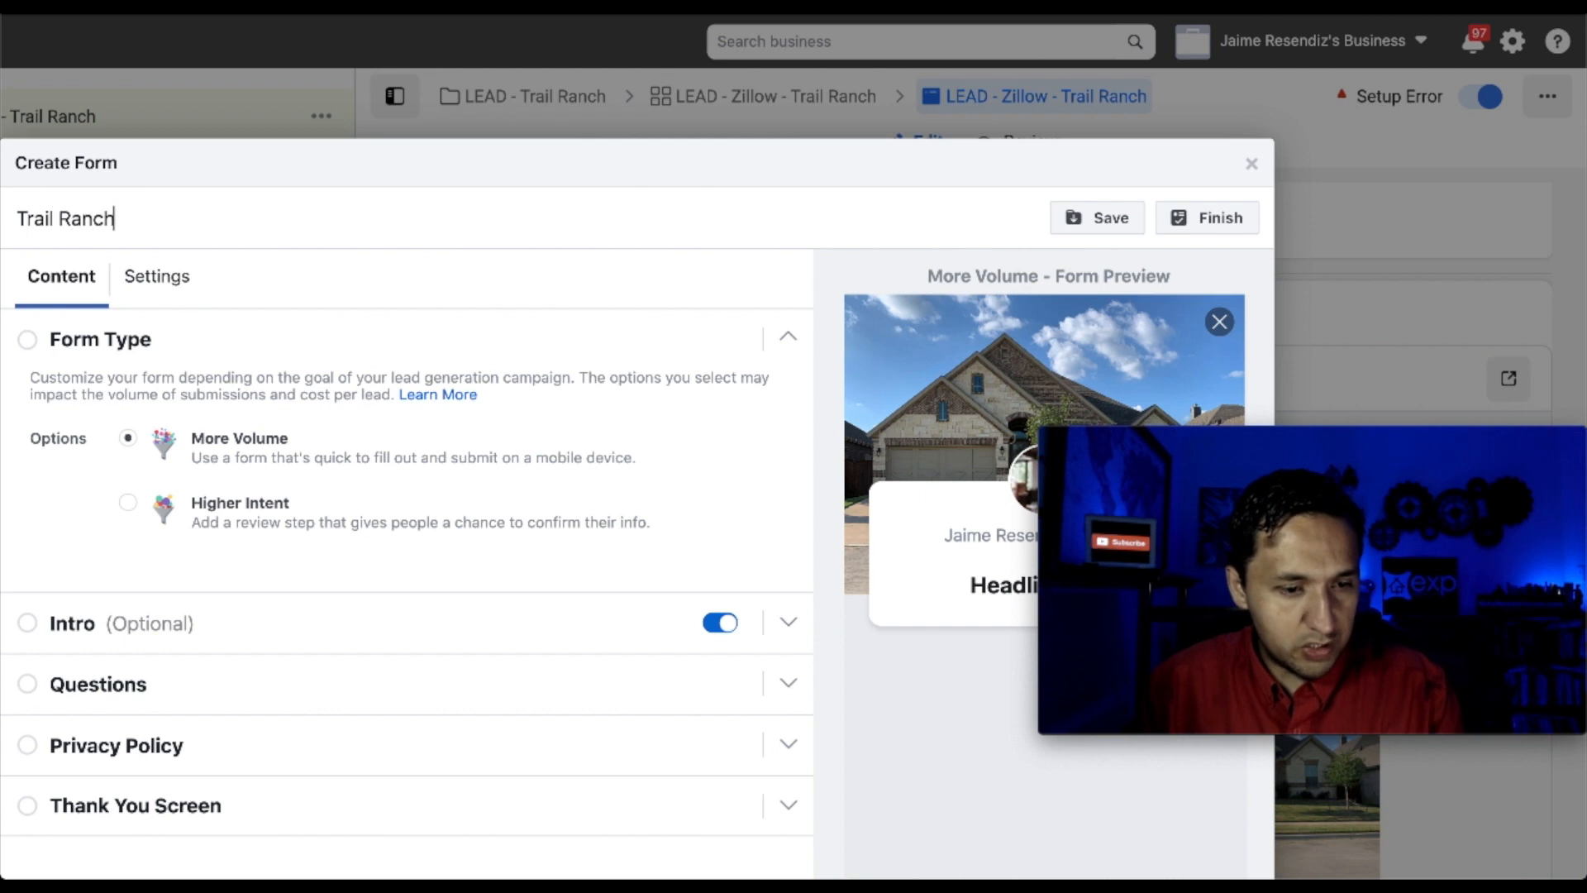
left_click(176, 286)
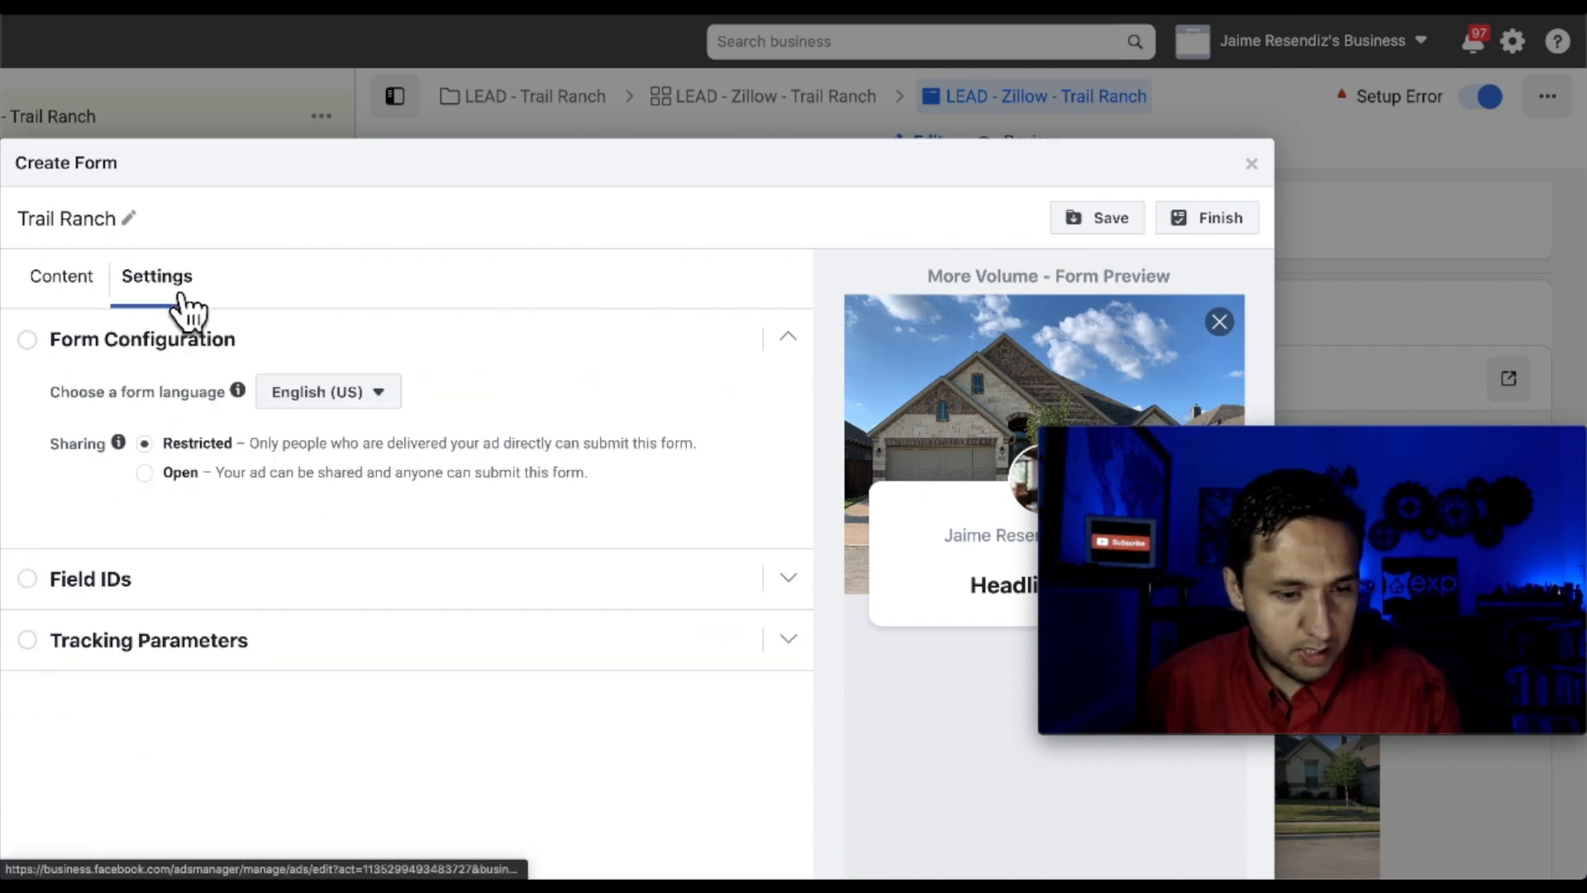
left_click(189, 471)
Return to the form's Content options and expand the Intro section
left_click(63, 279)
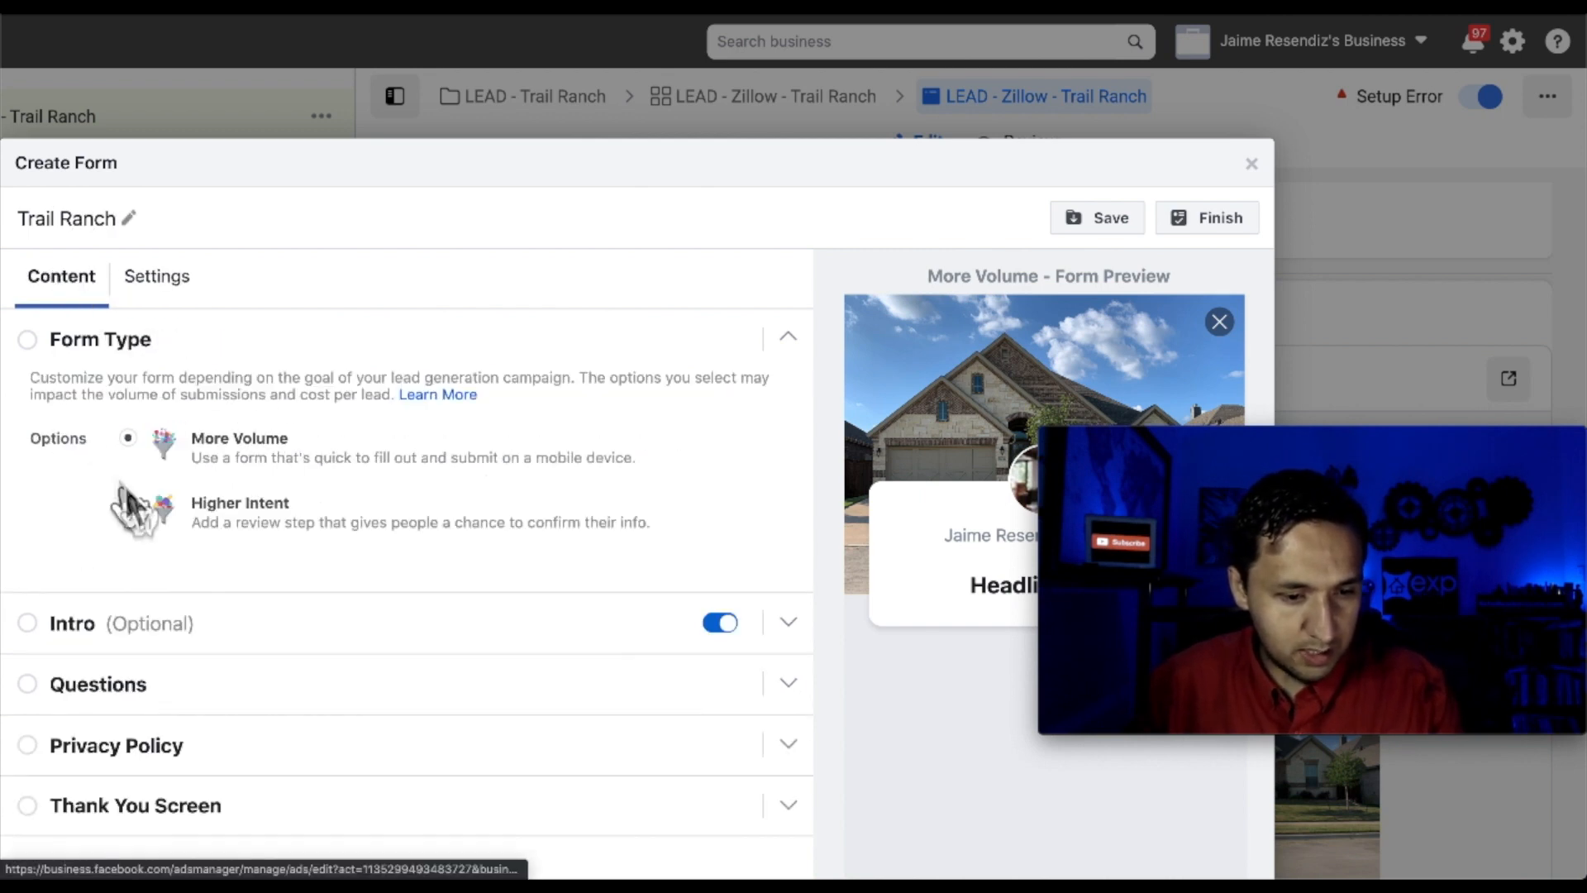
scroll(95, 529, "down", 3)
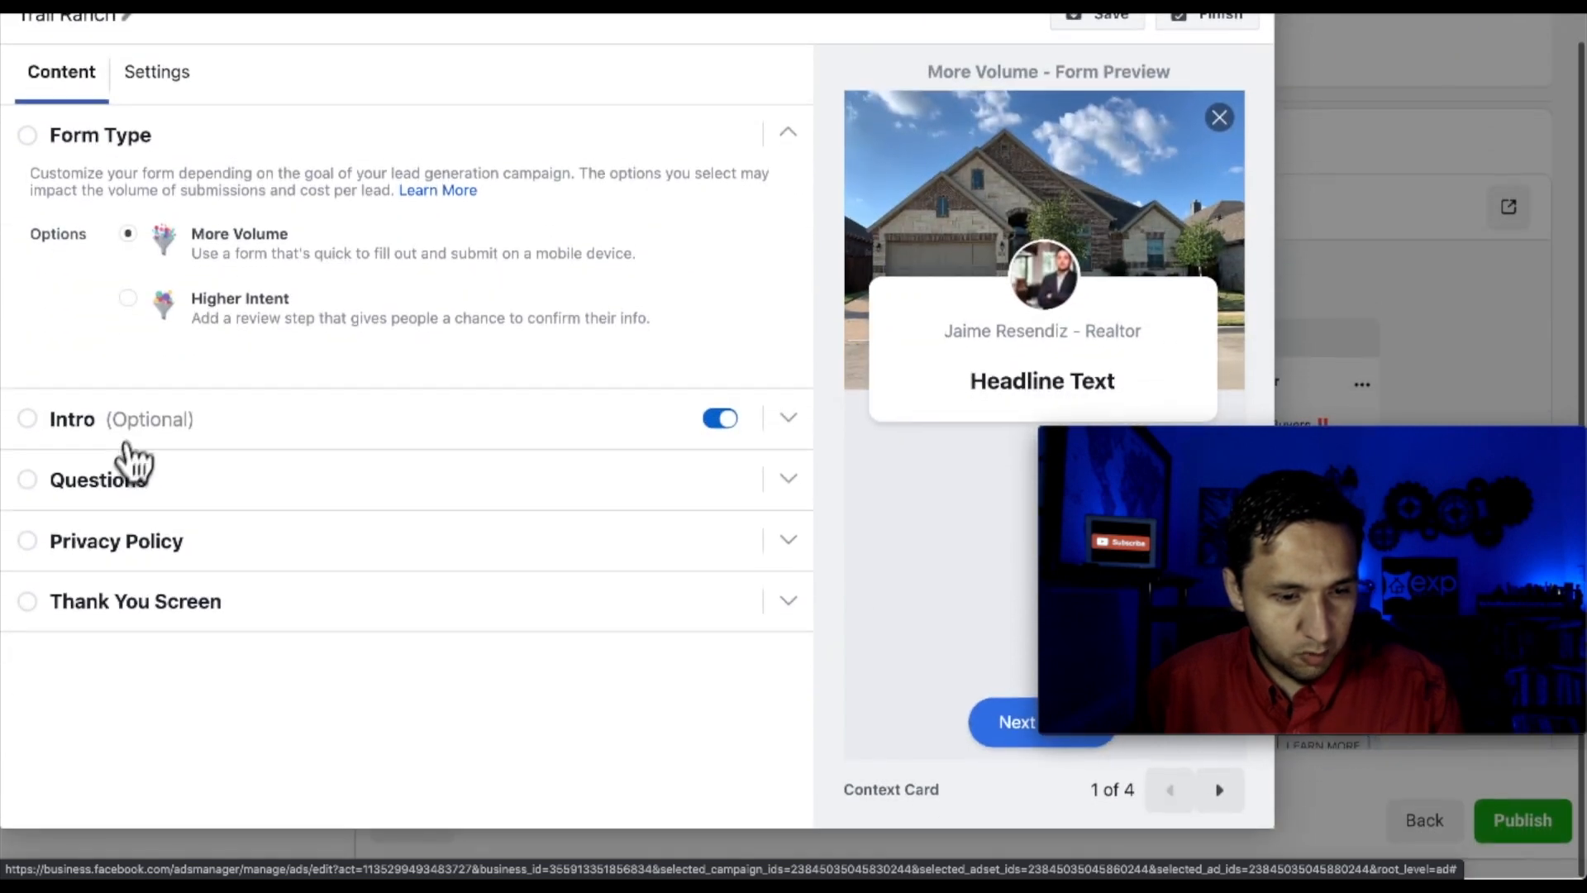
left_click(135, 440)
Enter 'New Fort Worth Homes' as the intro headline, fixing the typos
left_click(206, 245)
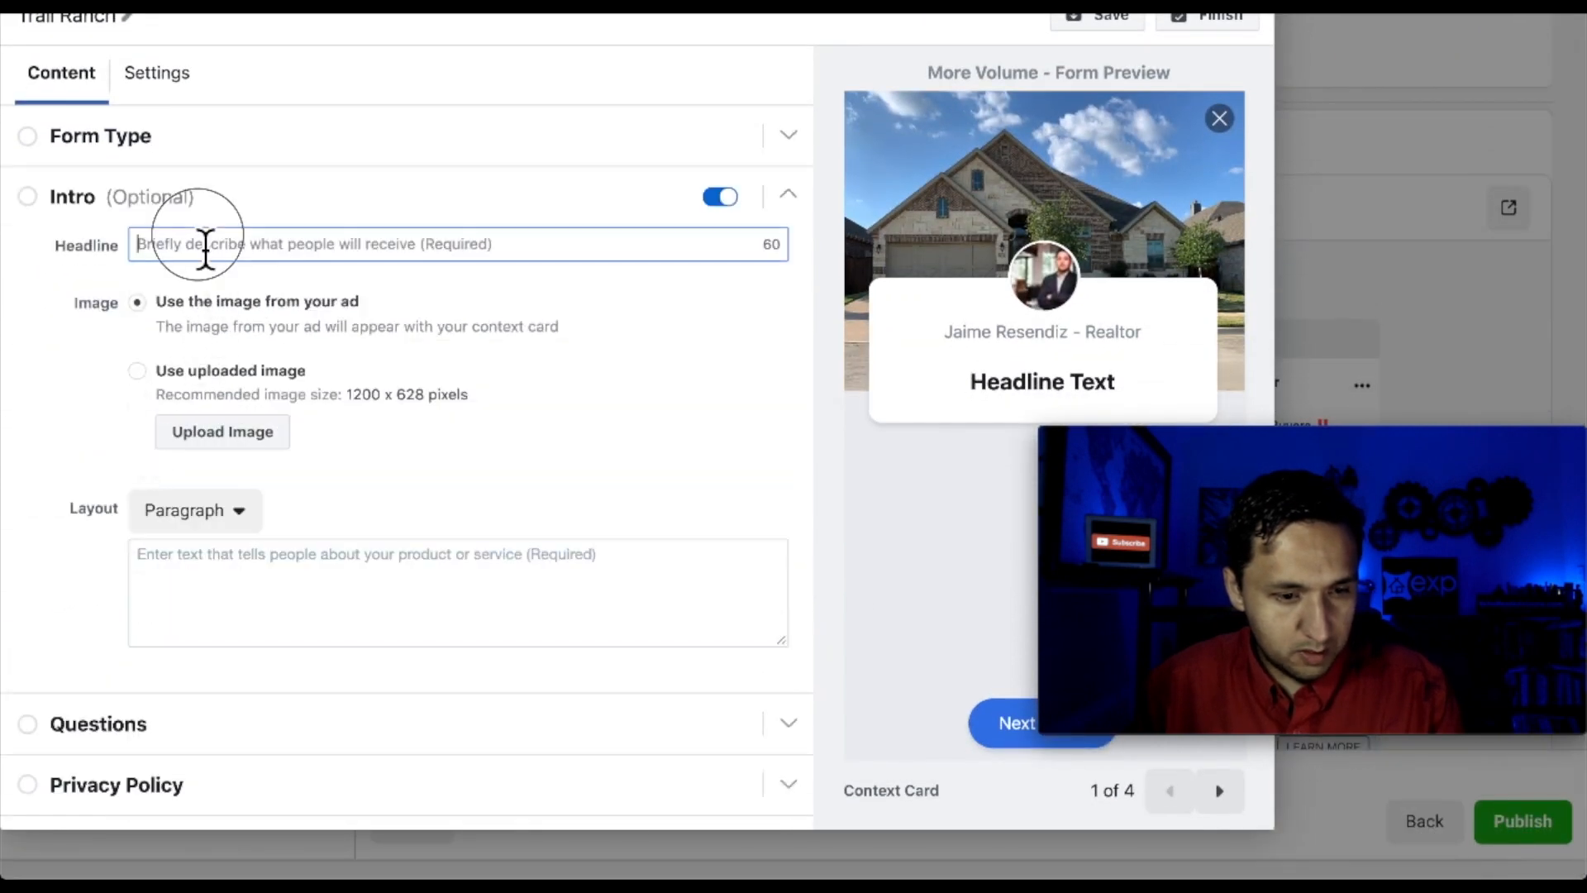
type("F")
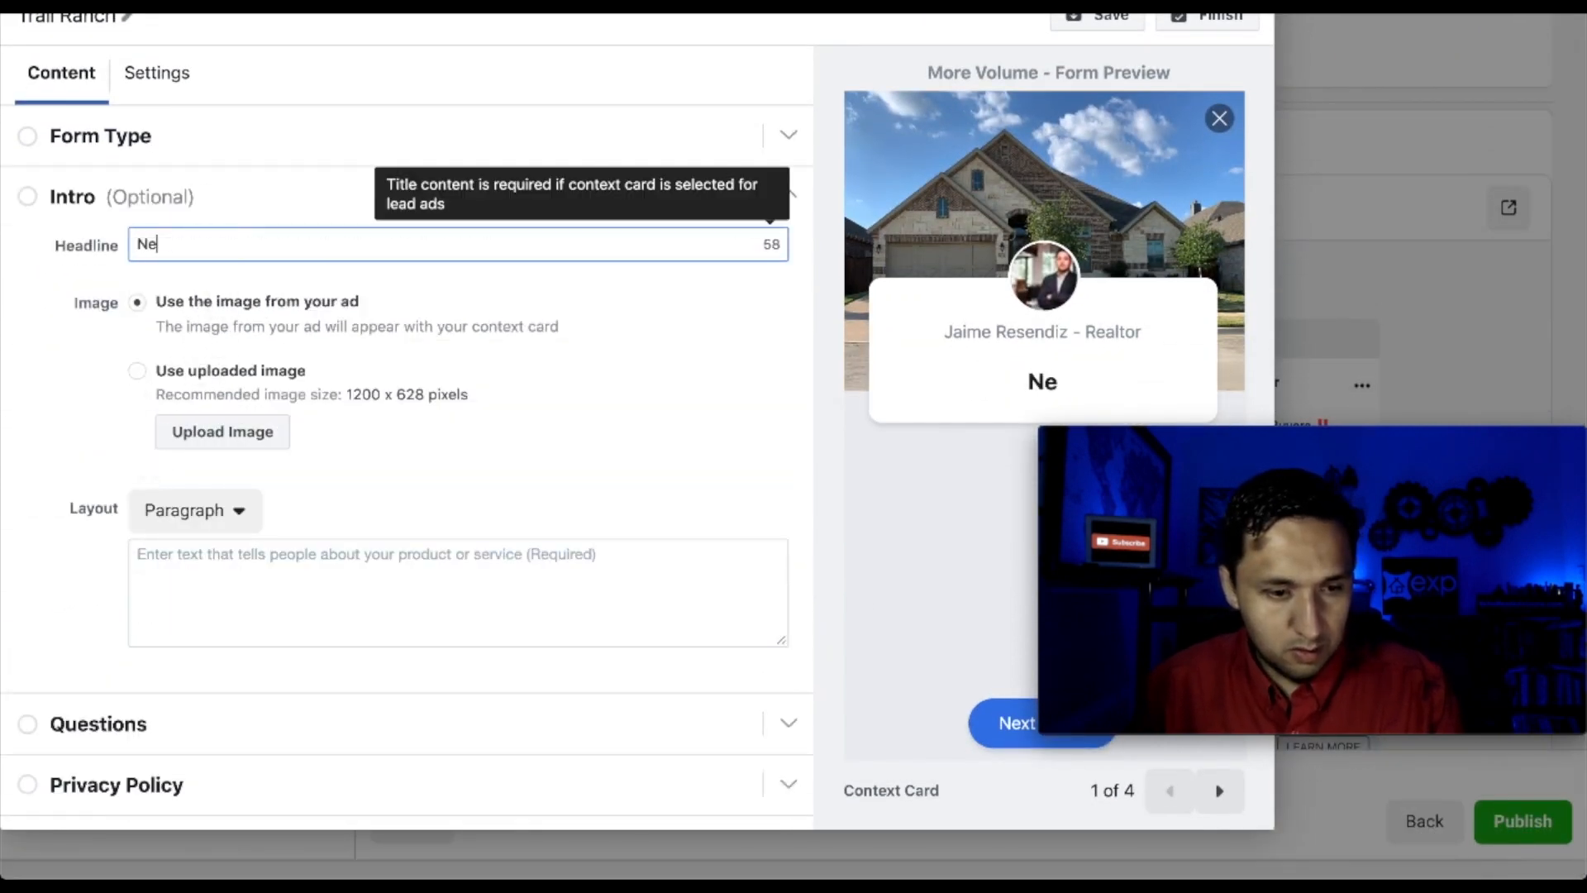
type("ew Fort Wotr")
key("BackSpace")
key("BackSpace")
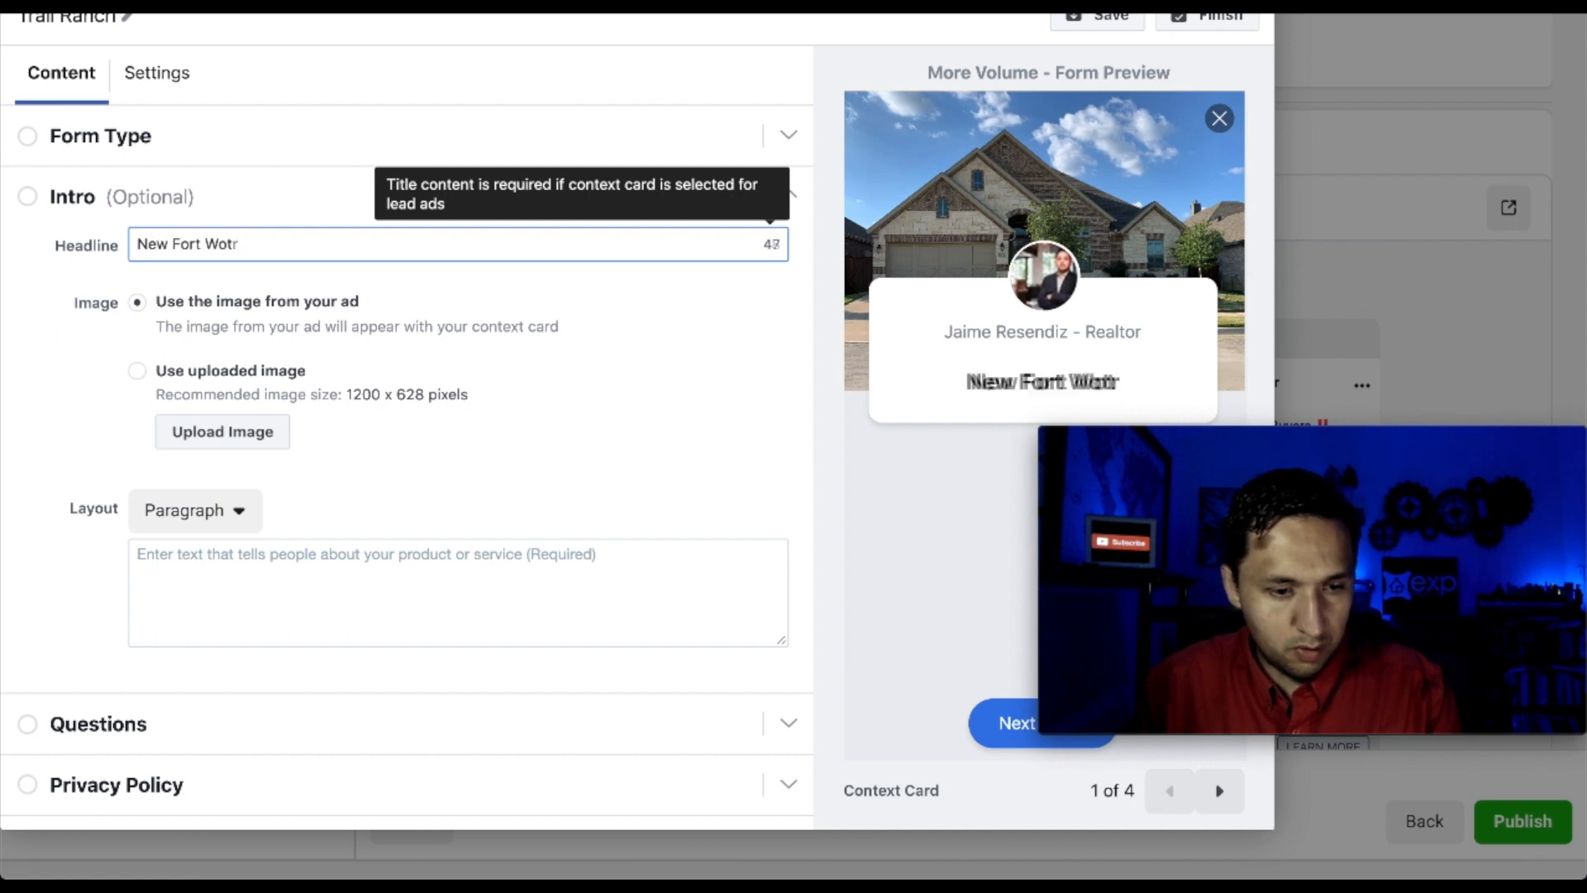
type("rth Homes")
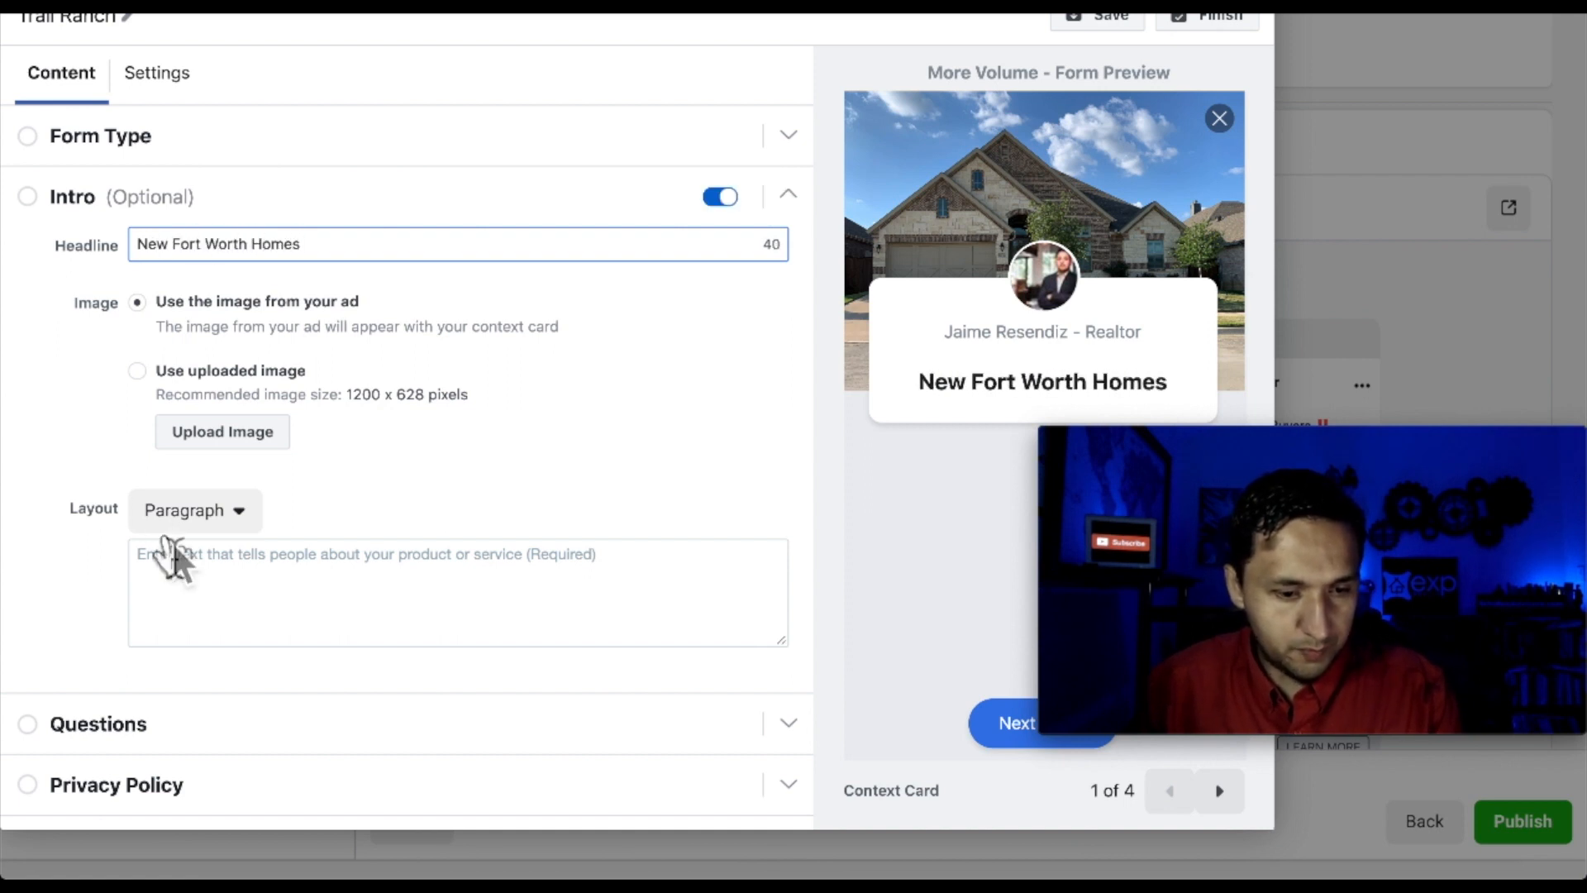
Write the intro paragraph 'Incredible New Homes In Fort Worth! Selling Out Quickly!'
left_click(176, 576)
type("Incredible New Homes")
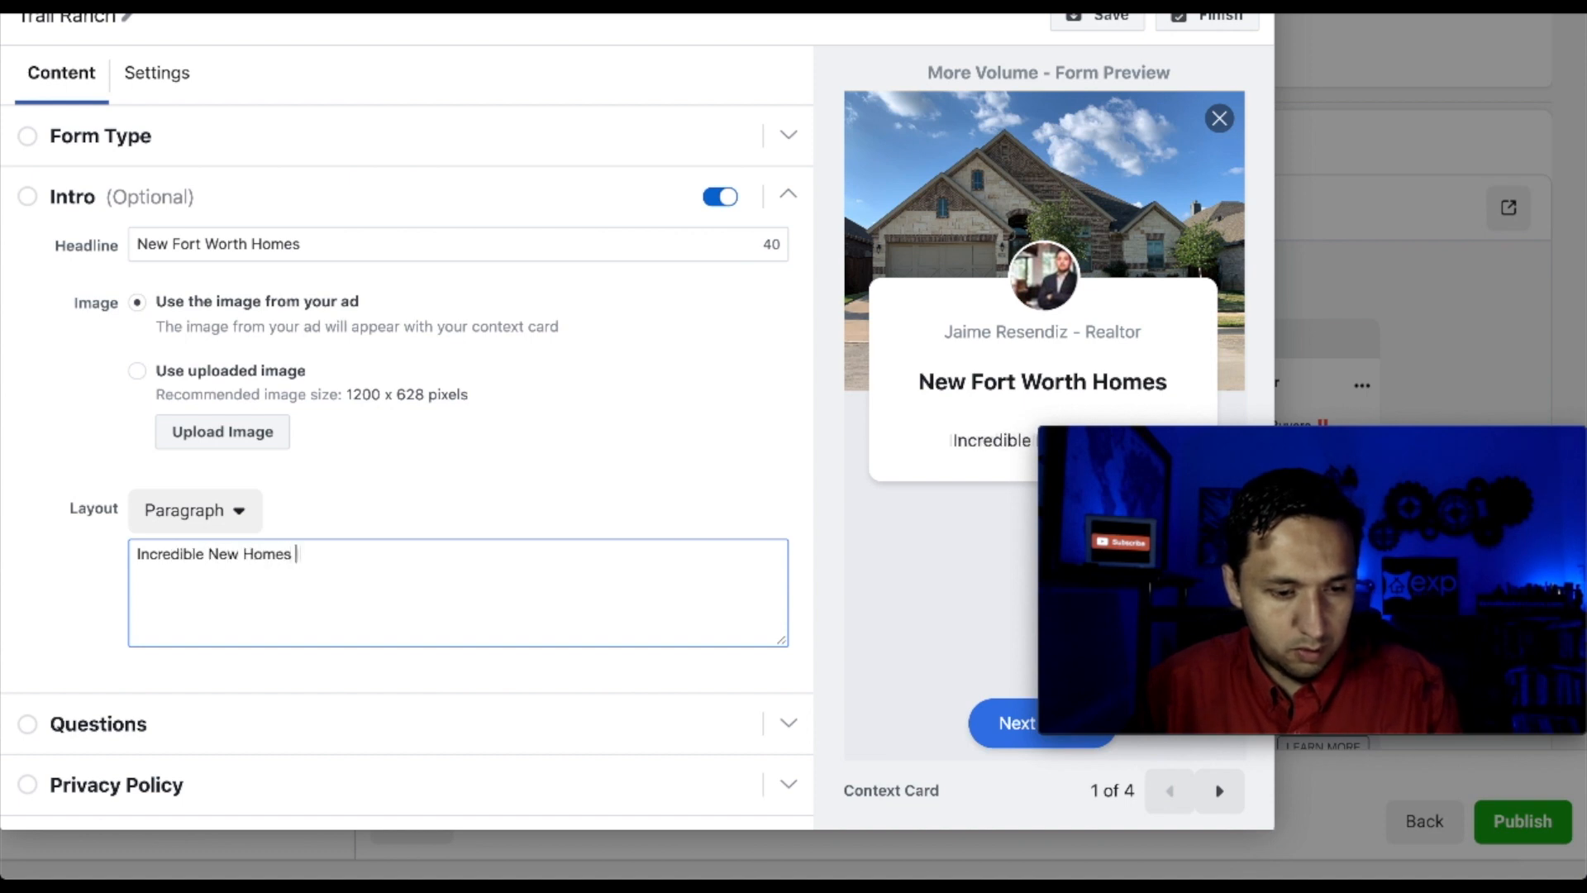
type("Worth W")
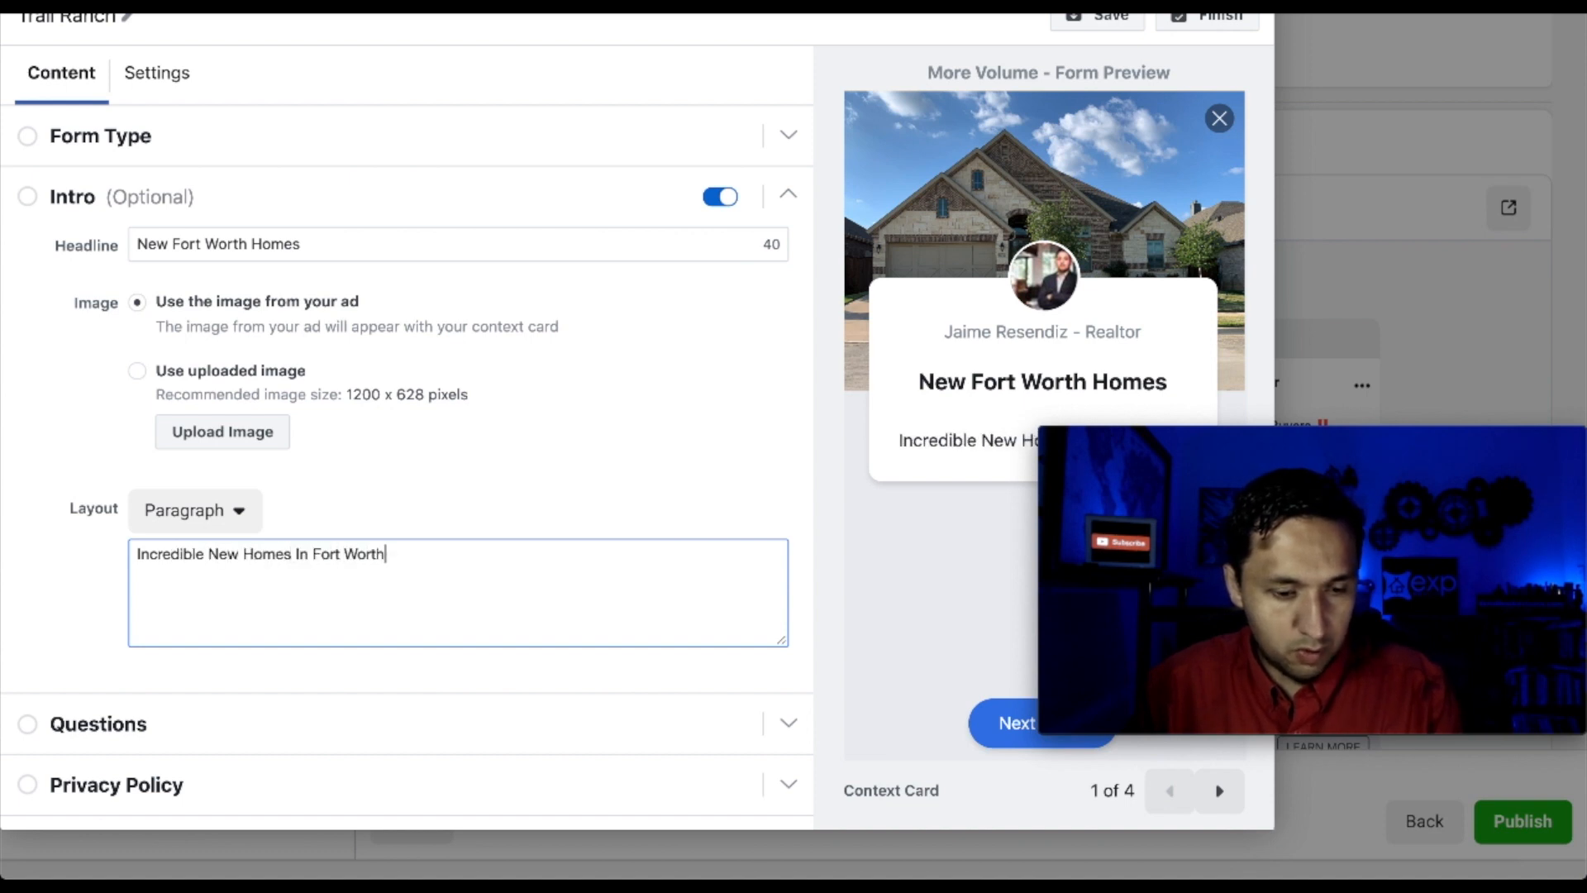
key("BackSpace")
key("BackSpace")
type("!  ")
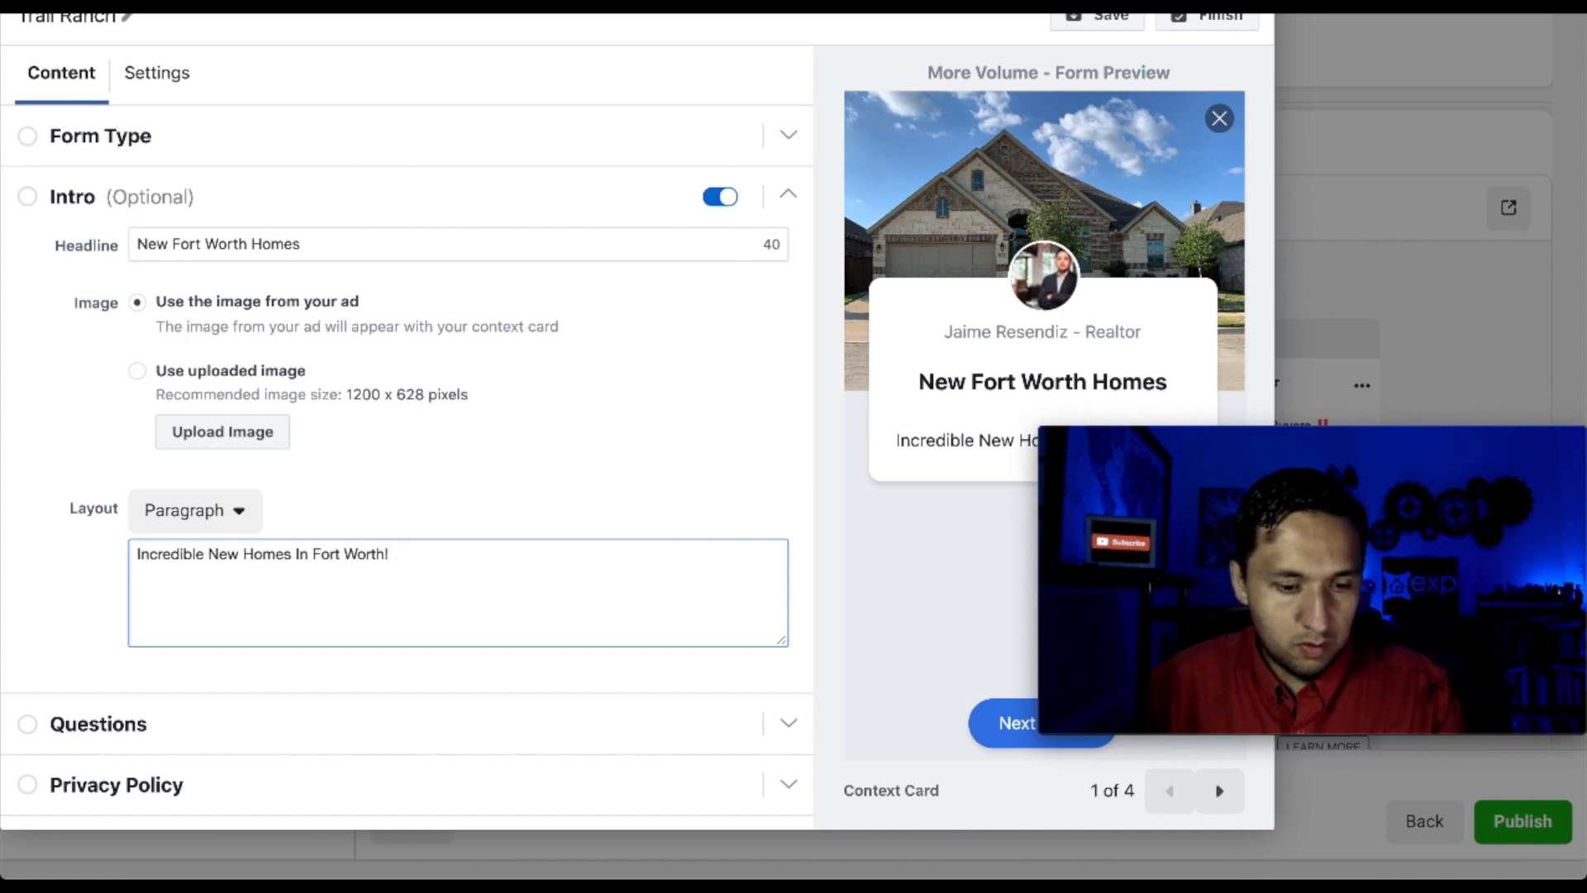
type("SEll")
key("BackSpace")
key("BackSpace")
type("el")
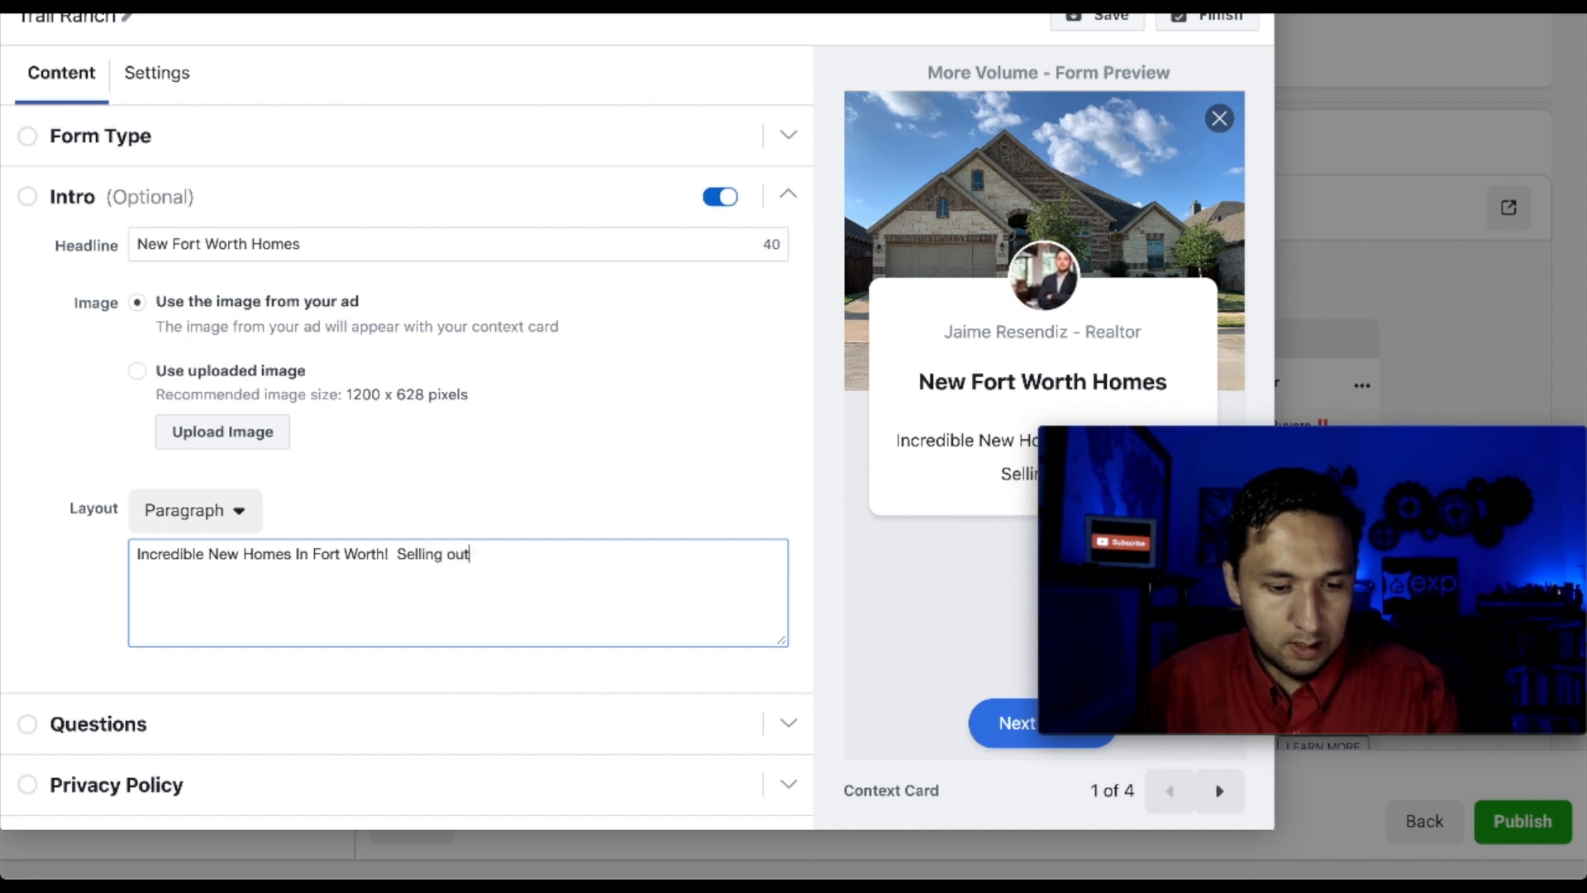
type("ling Out Quickly!")
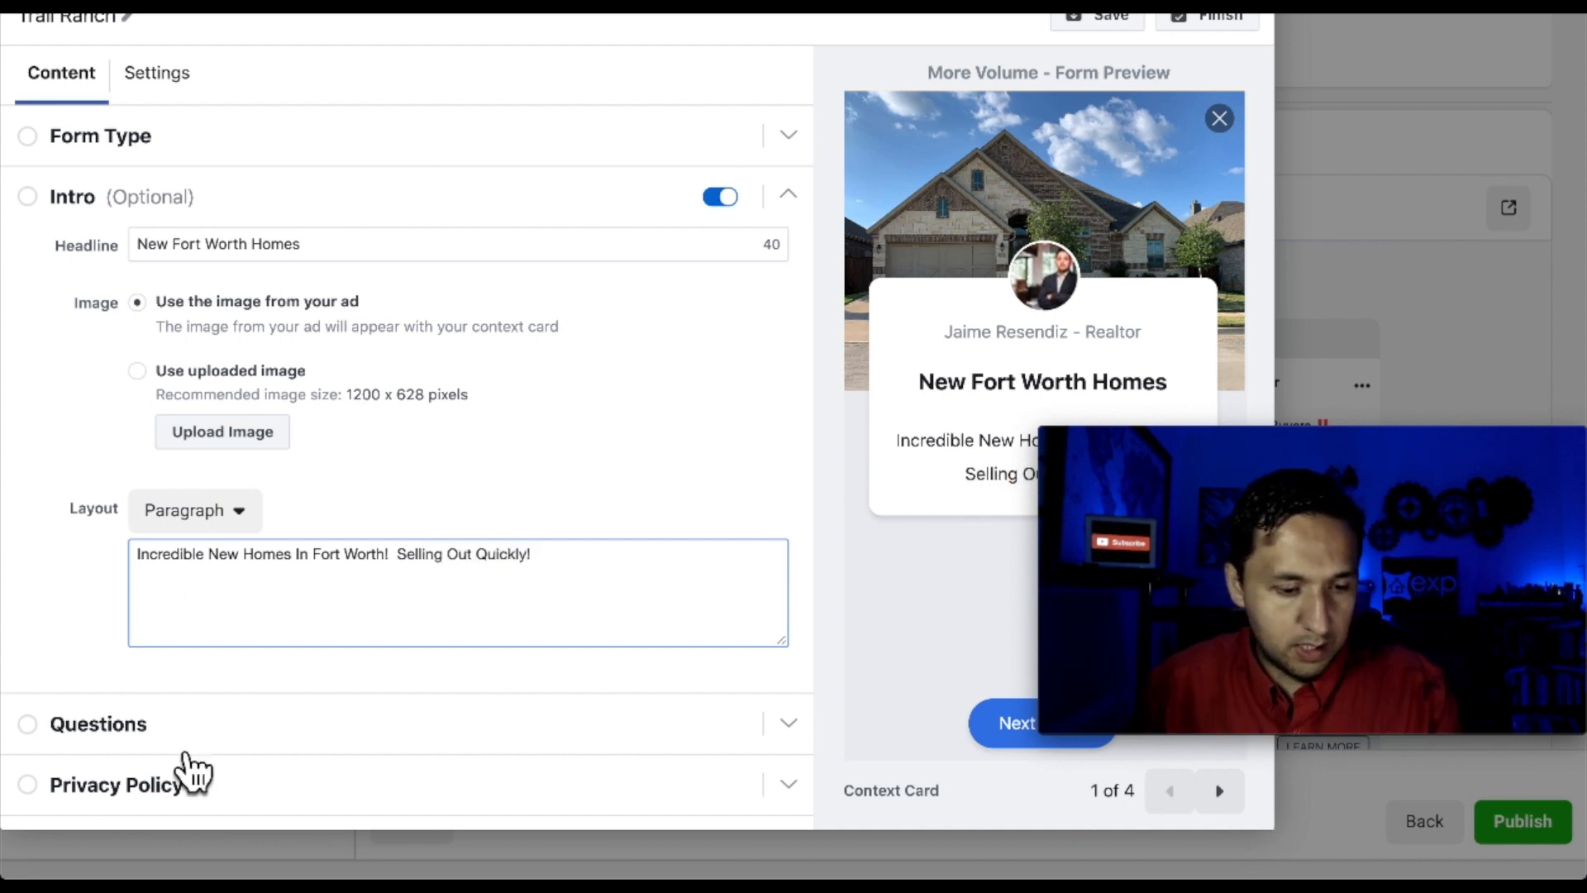
Expand the form's Questions section and remove the Full name question
scroll(165, 744, "down", 1)
left_click(158, 693)
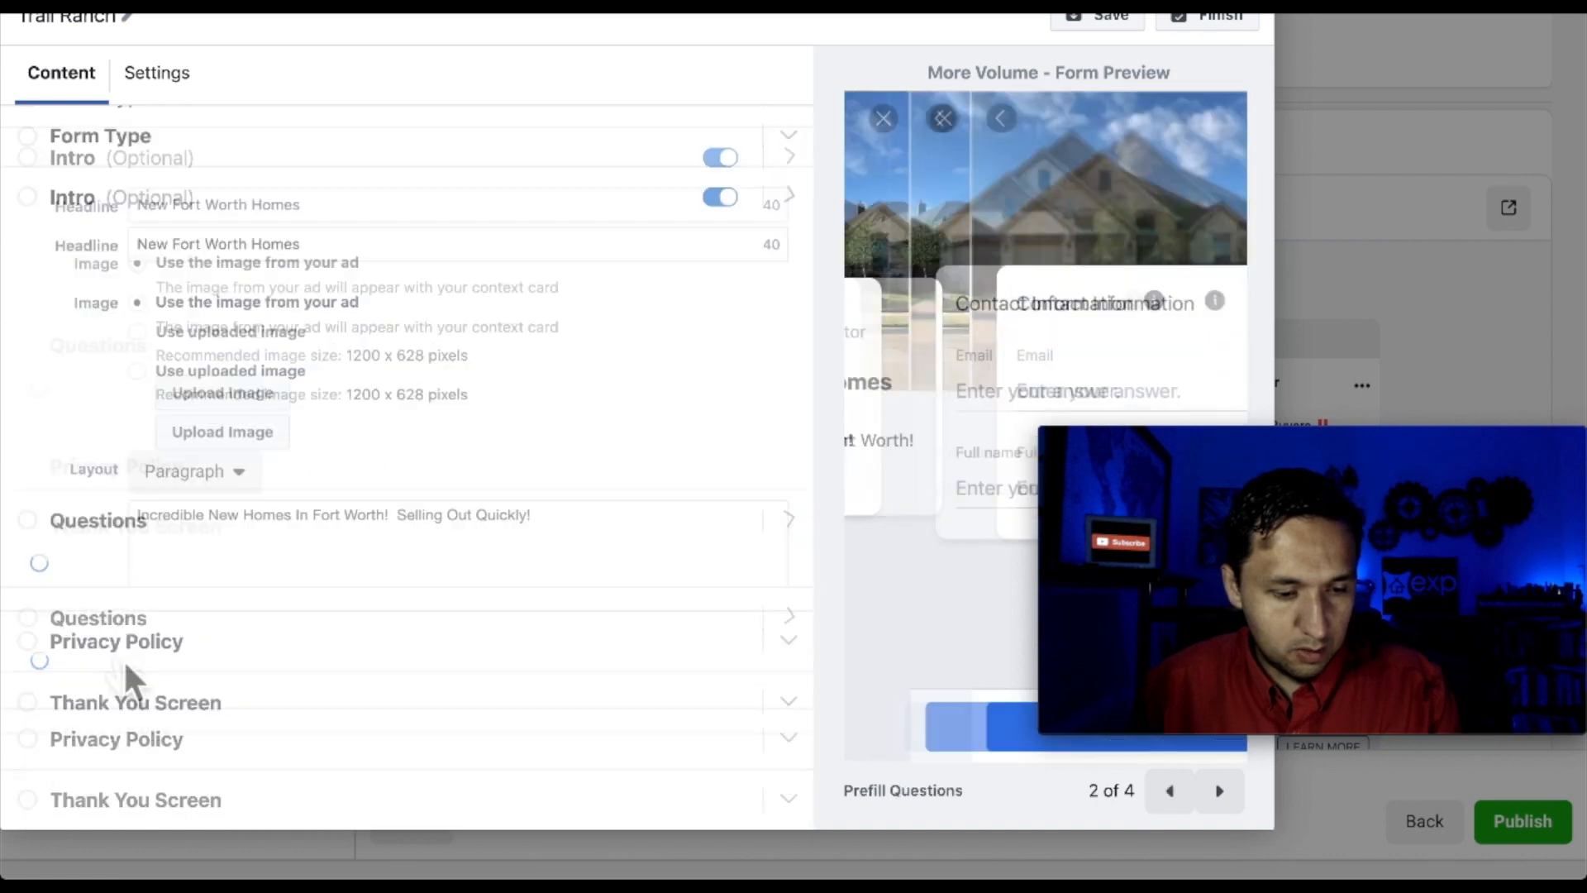
scroll(411, 622, "down", 3)
left_click(160, 602)
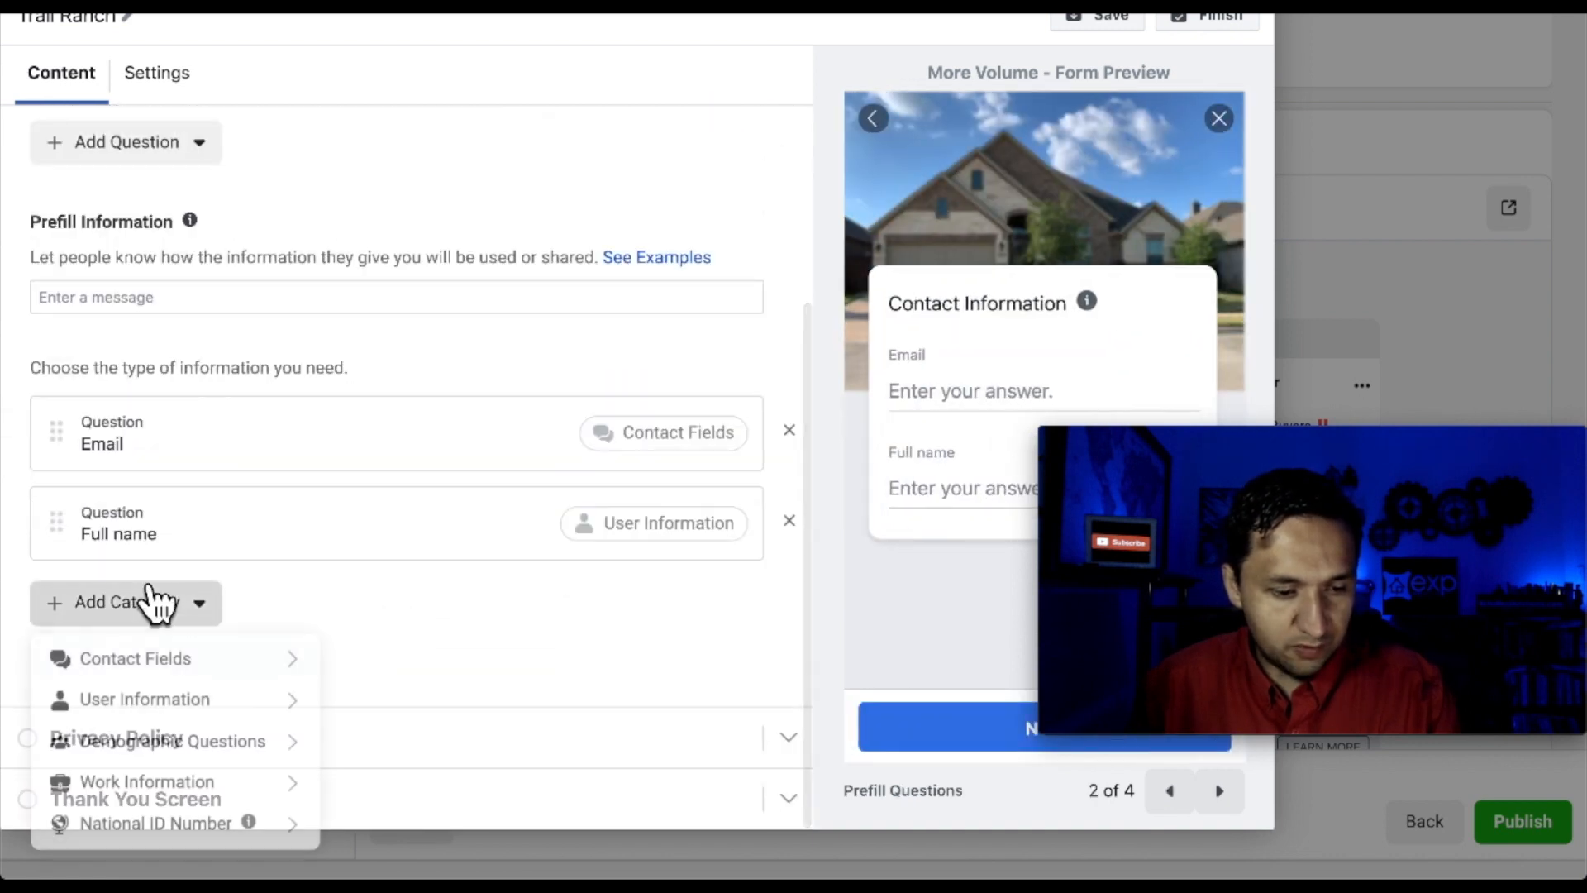
left_click(804, 529)
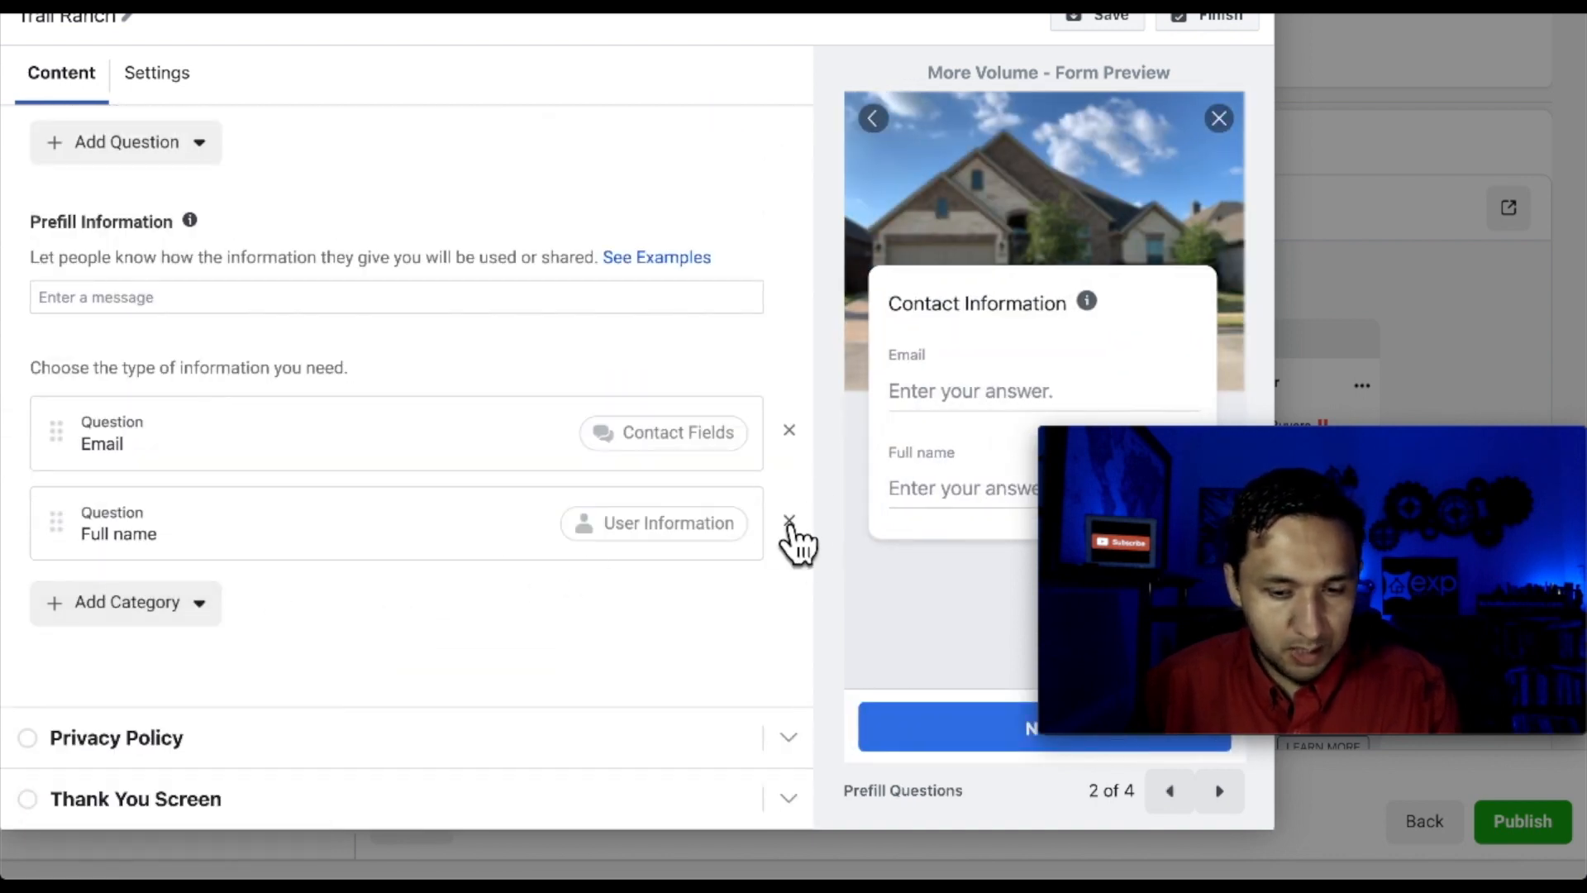
left_click(790, 522)
Add Phone number and First name questions, moving First name to the top
left_click(157, 616)
mouse_move(213, 674)
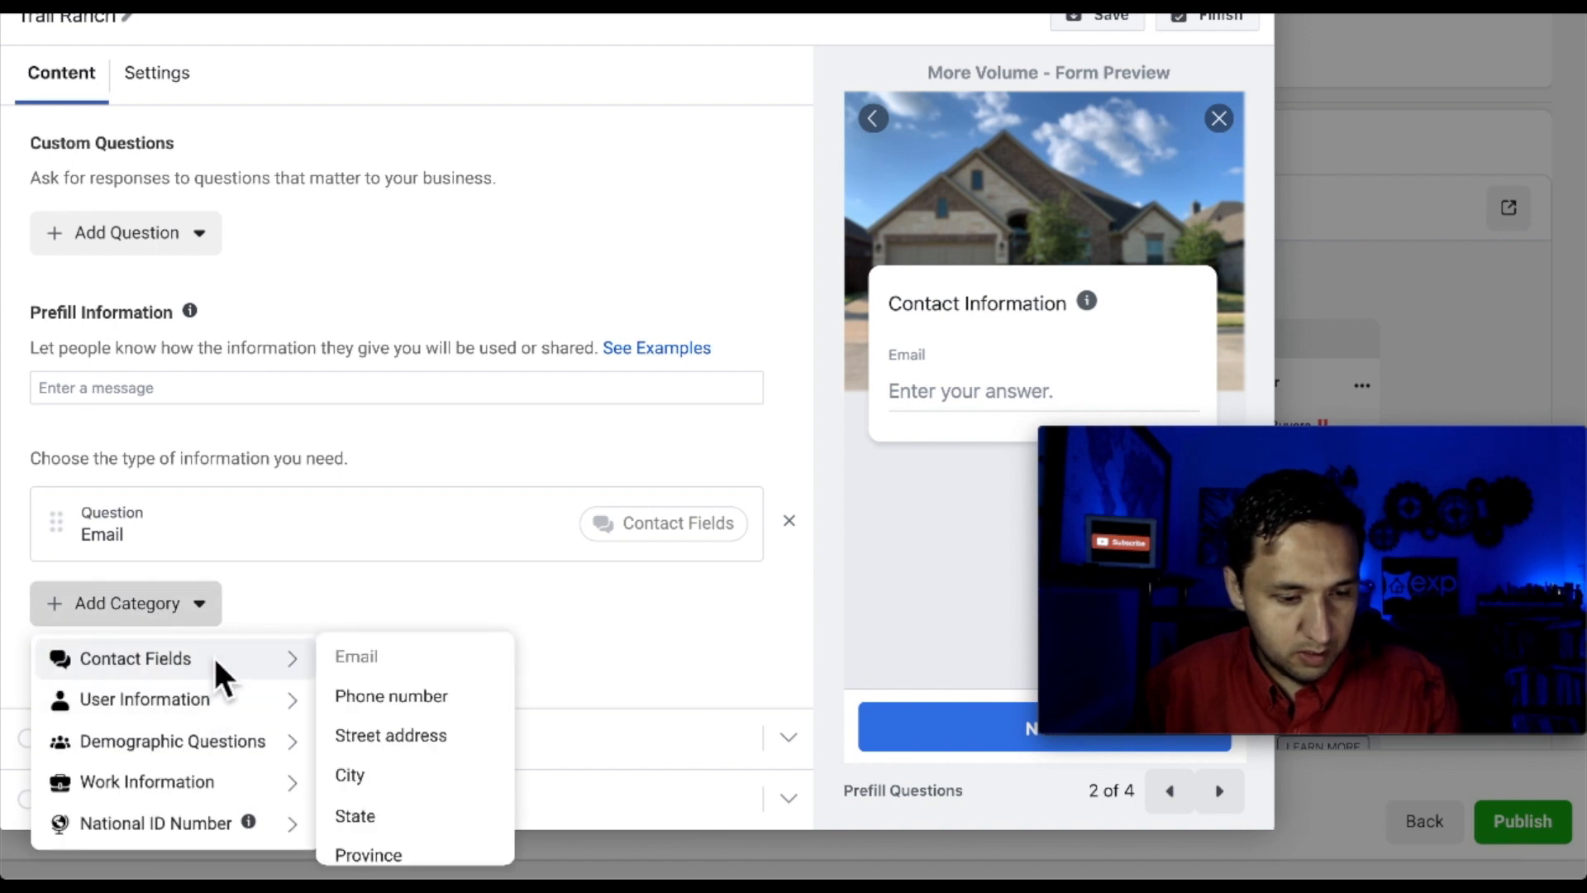
left_click(373, 702)
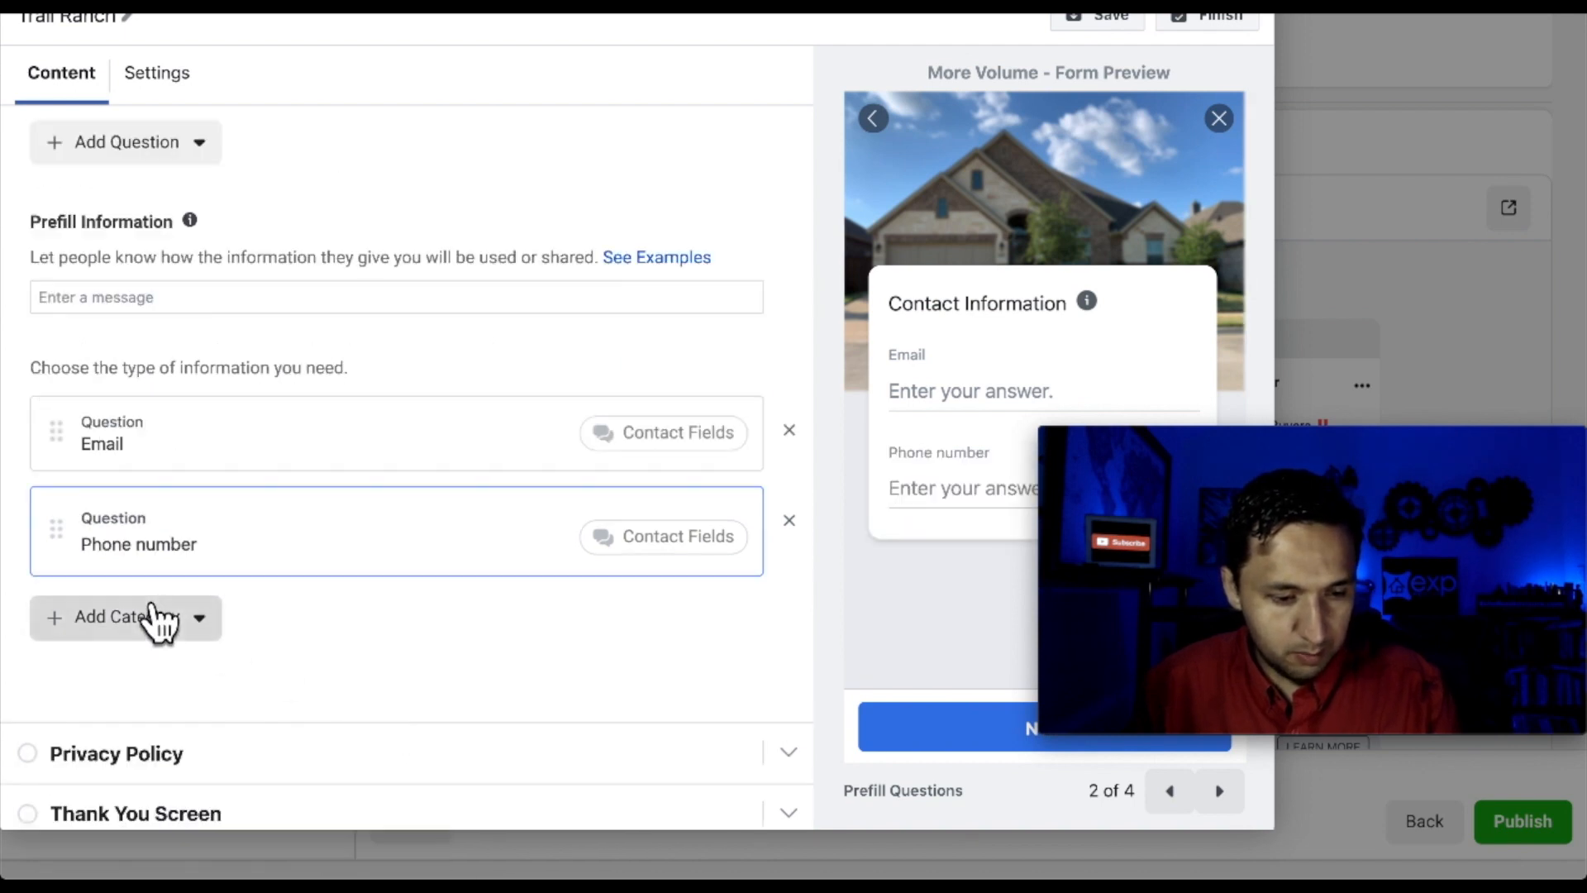
left_click(160, 618)
mouse_move(199, 703)
left_click(370, 738)
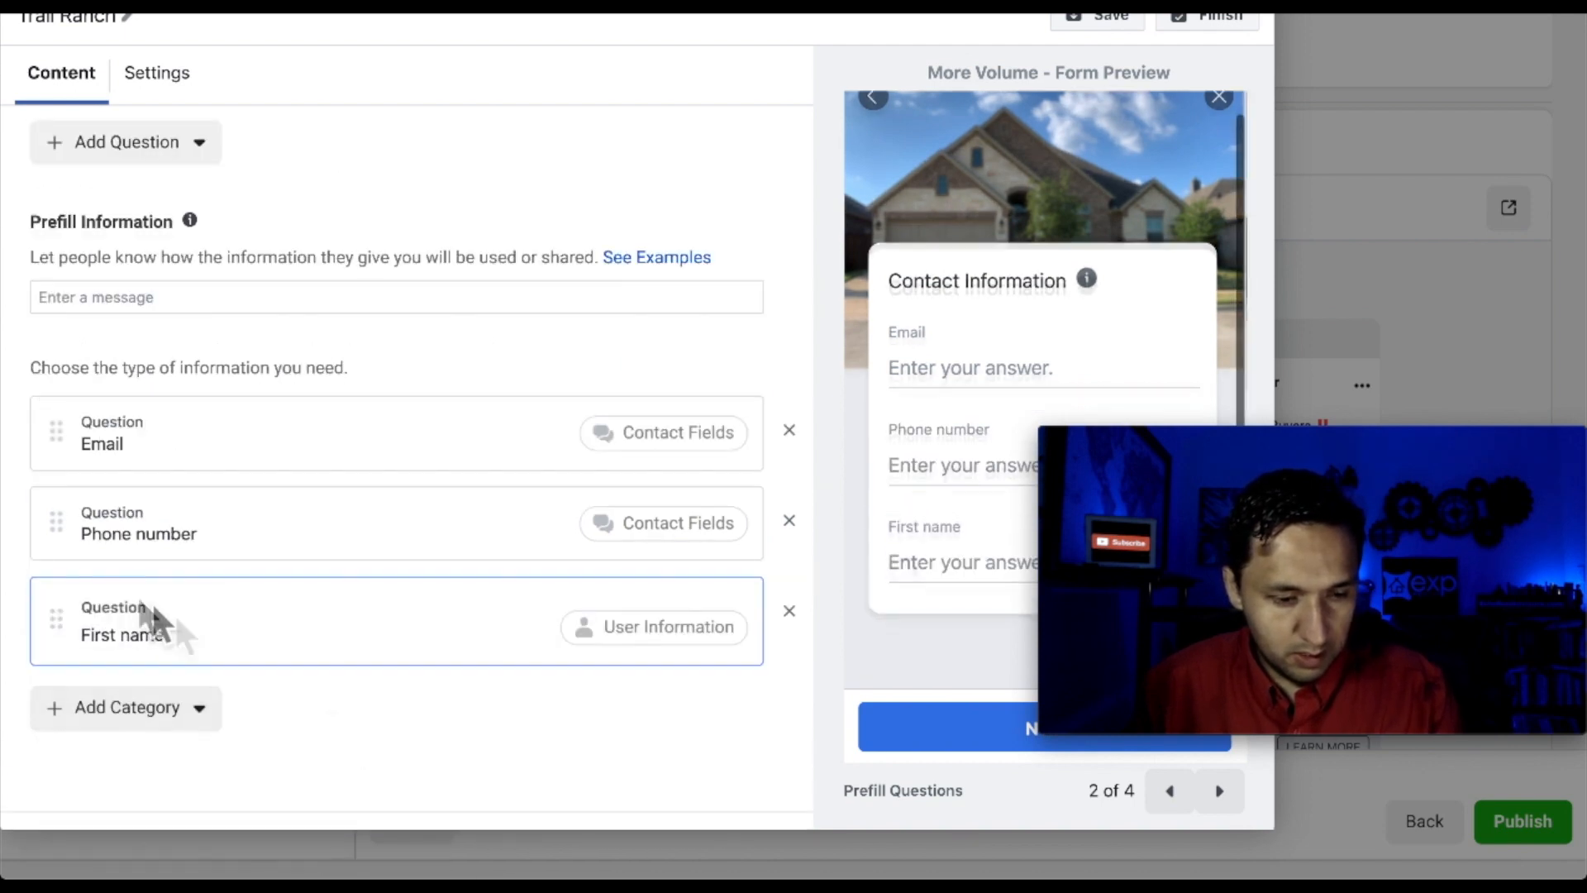
left_click_drag(71, 628, 73, 426)
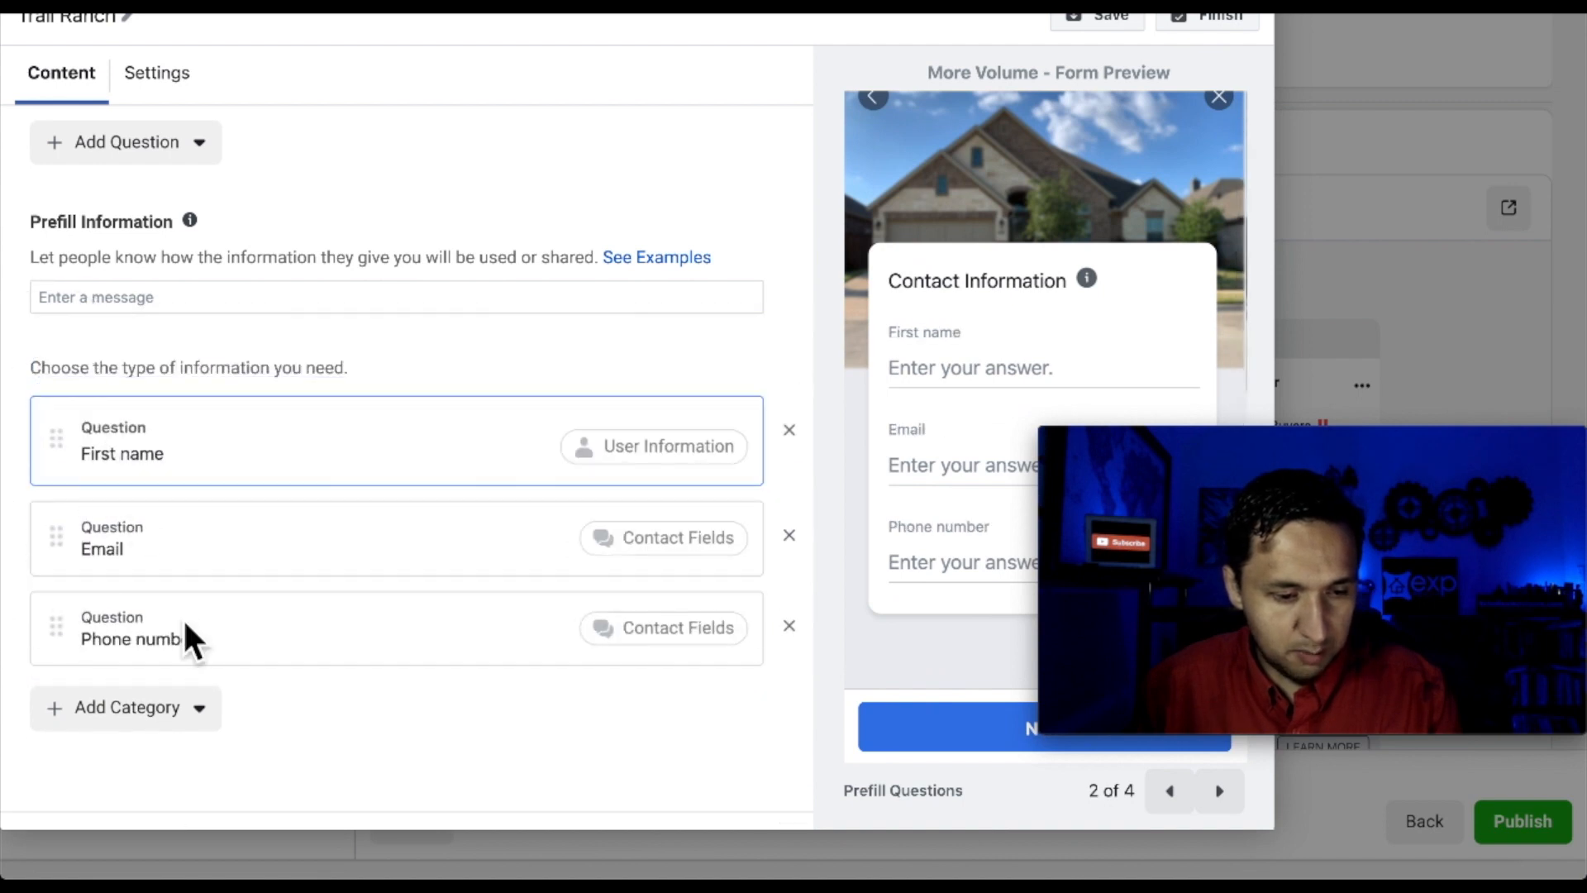
scroll(190, 637, "down", 2)
Set the privacy policy link text to 'Privacy Policy'
left_click(158, 742)
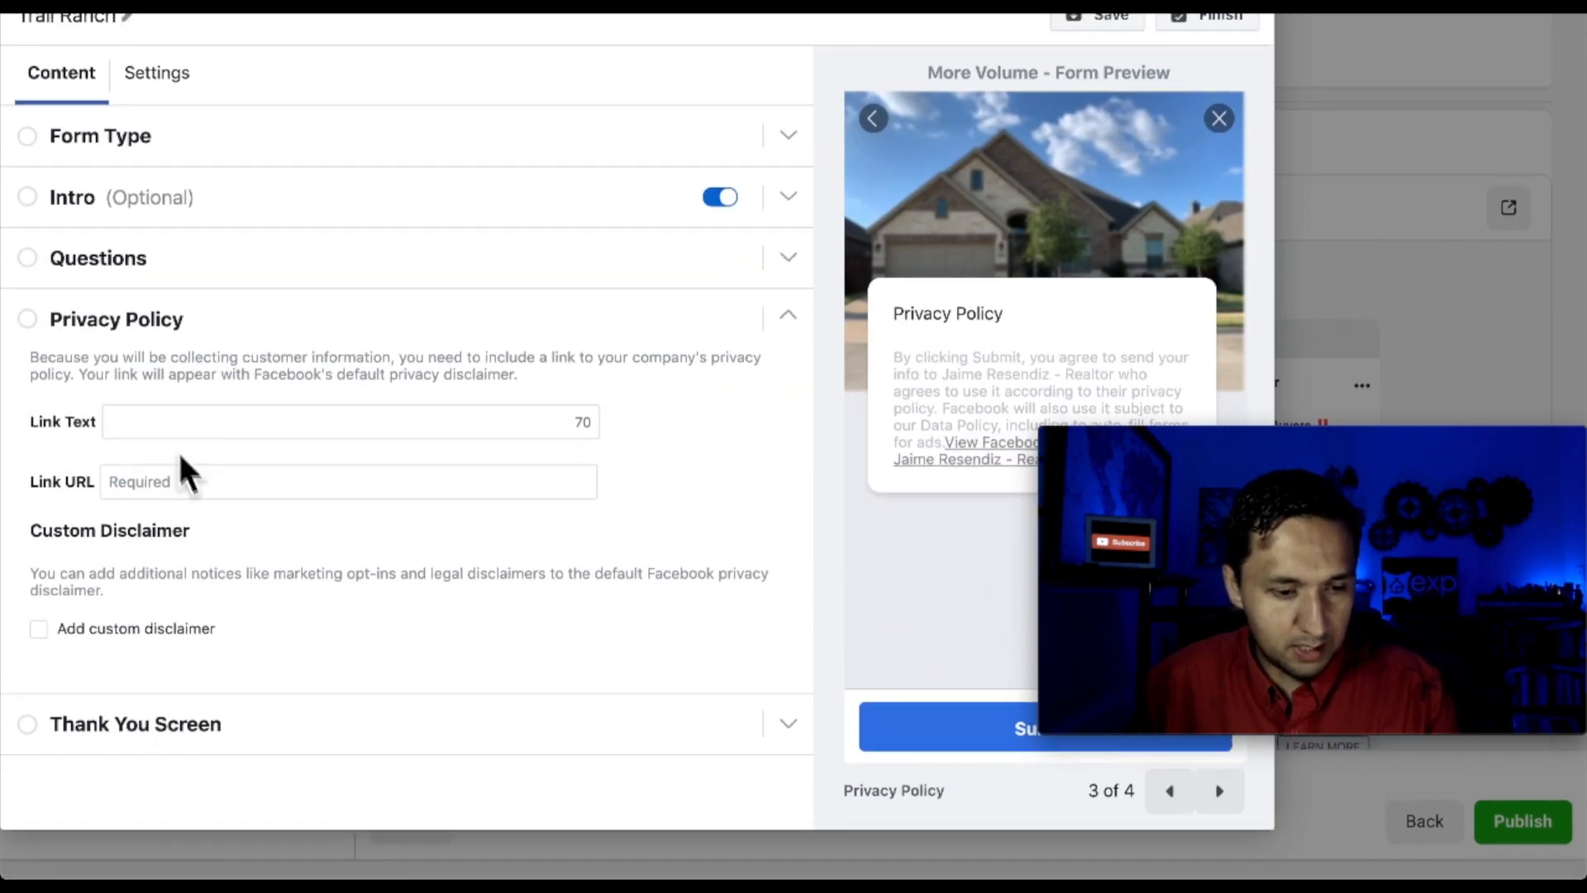
left_click(170, 430)
type("Privacy ")
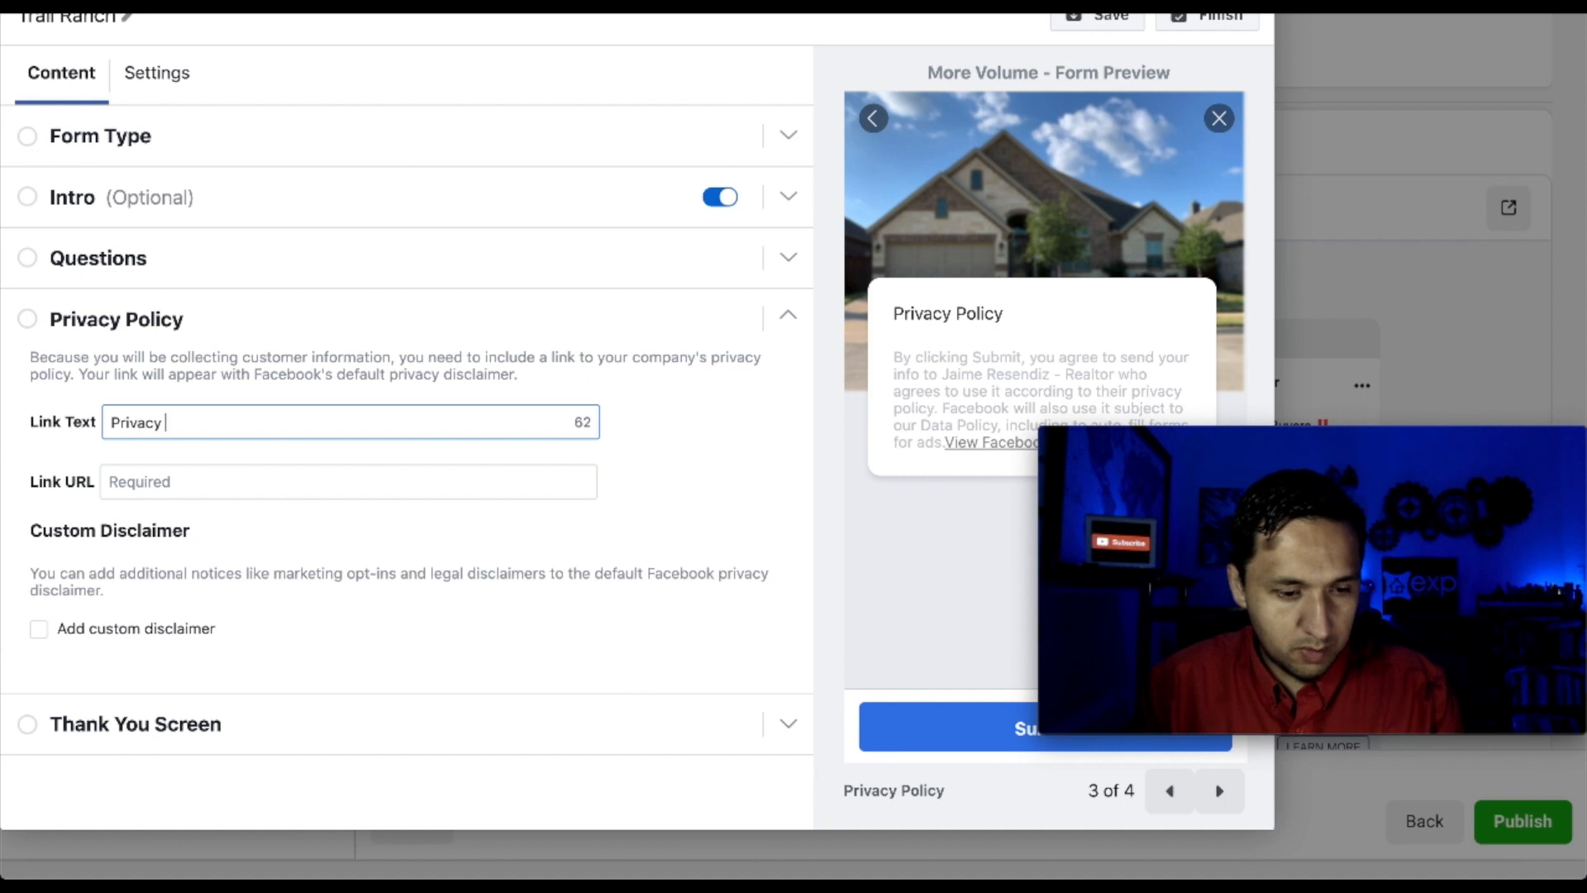
type("POli")
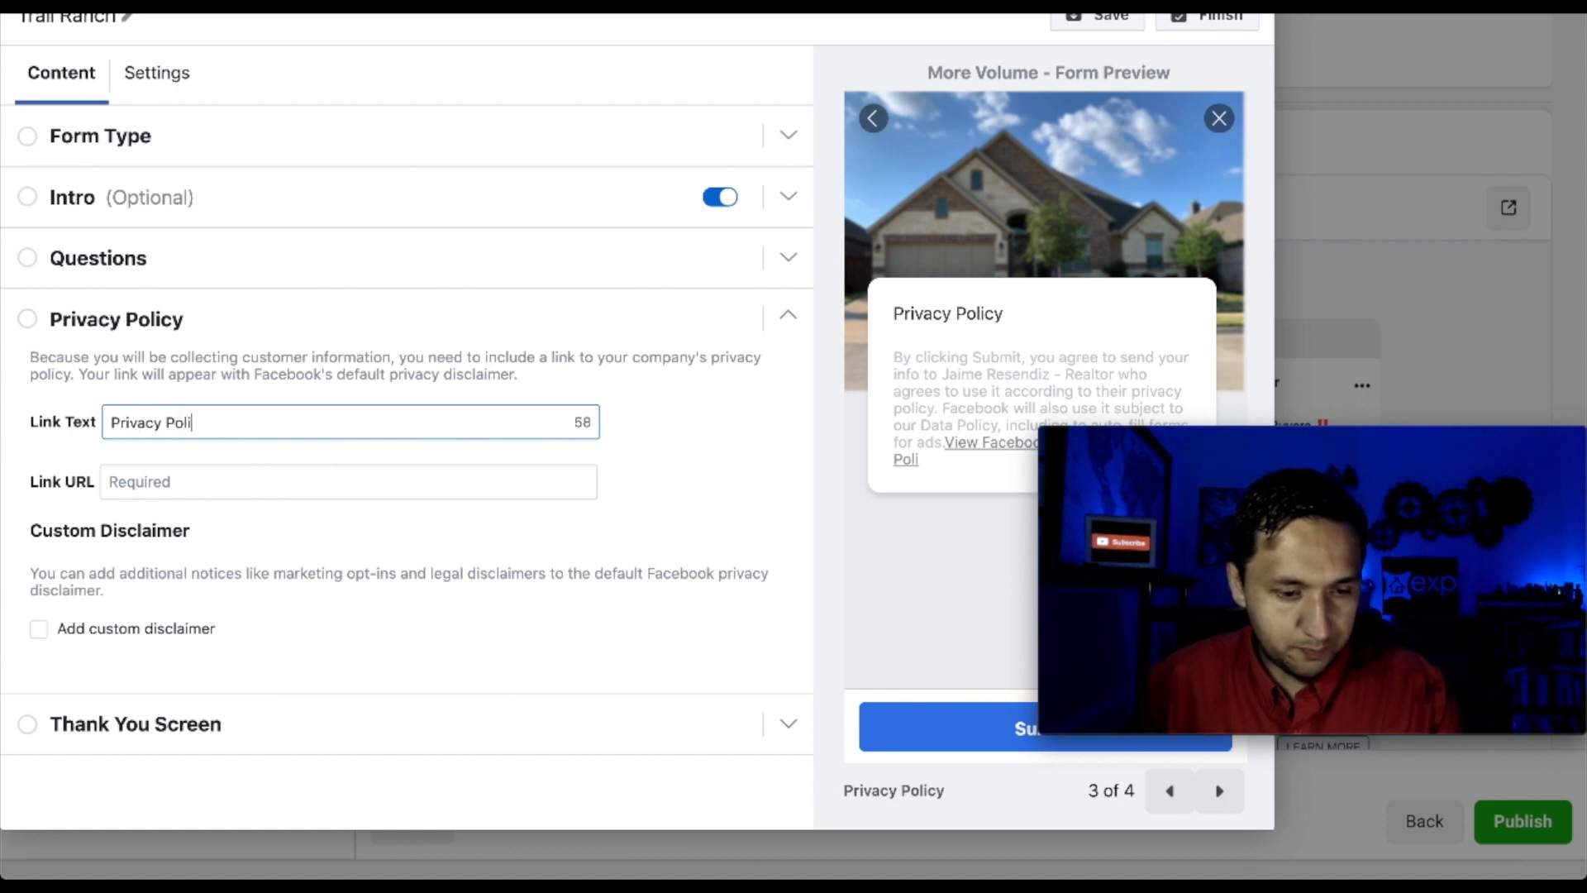
type("cy")
Paste the agent's privacy page address into the privacy policy Link URL field
left_click(169, 489)
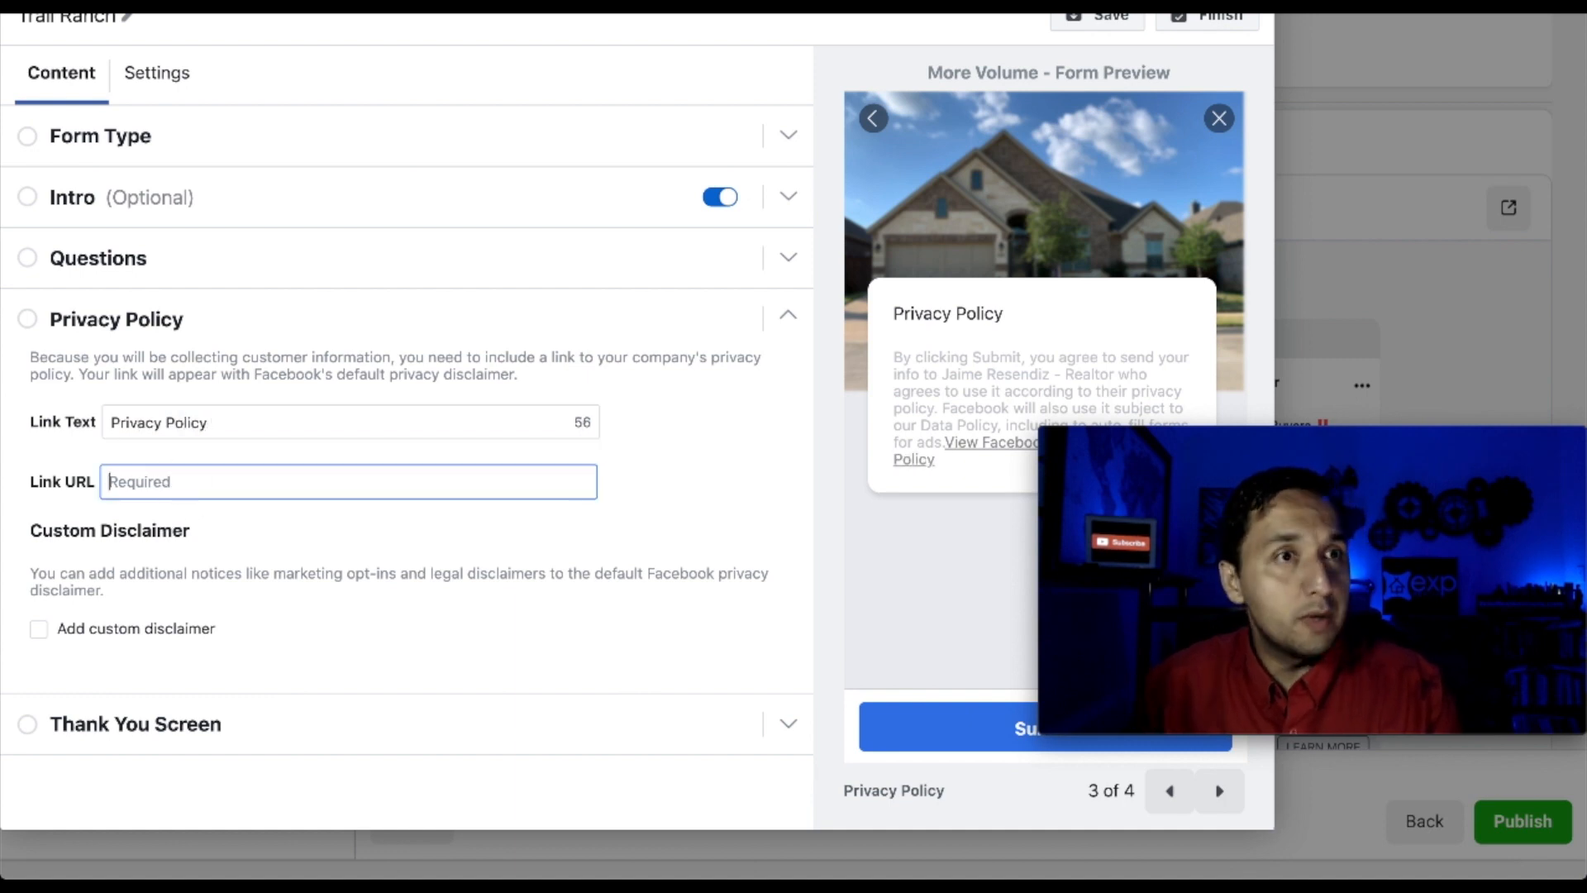
key("super+t")
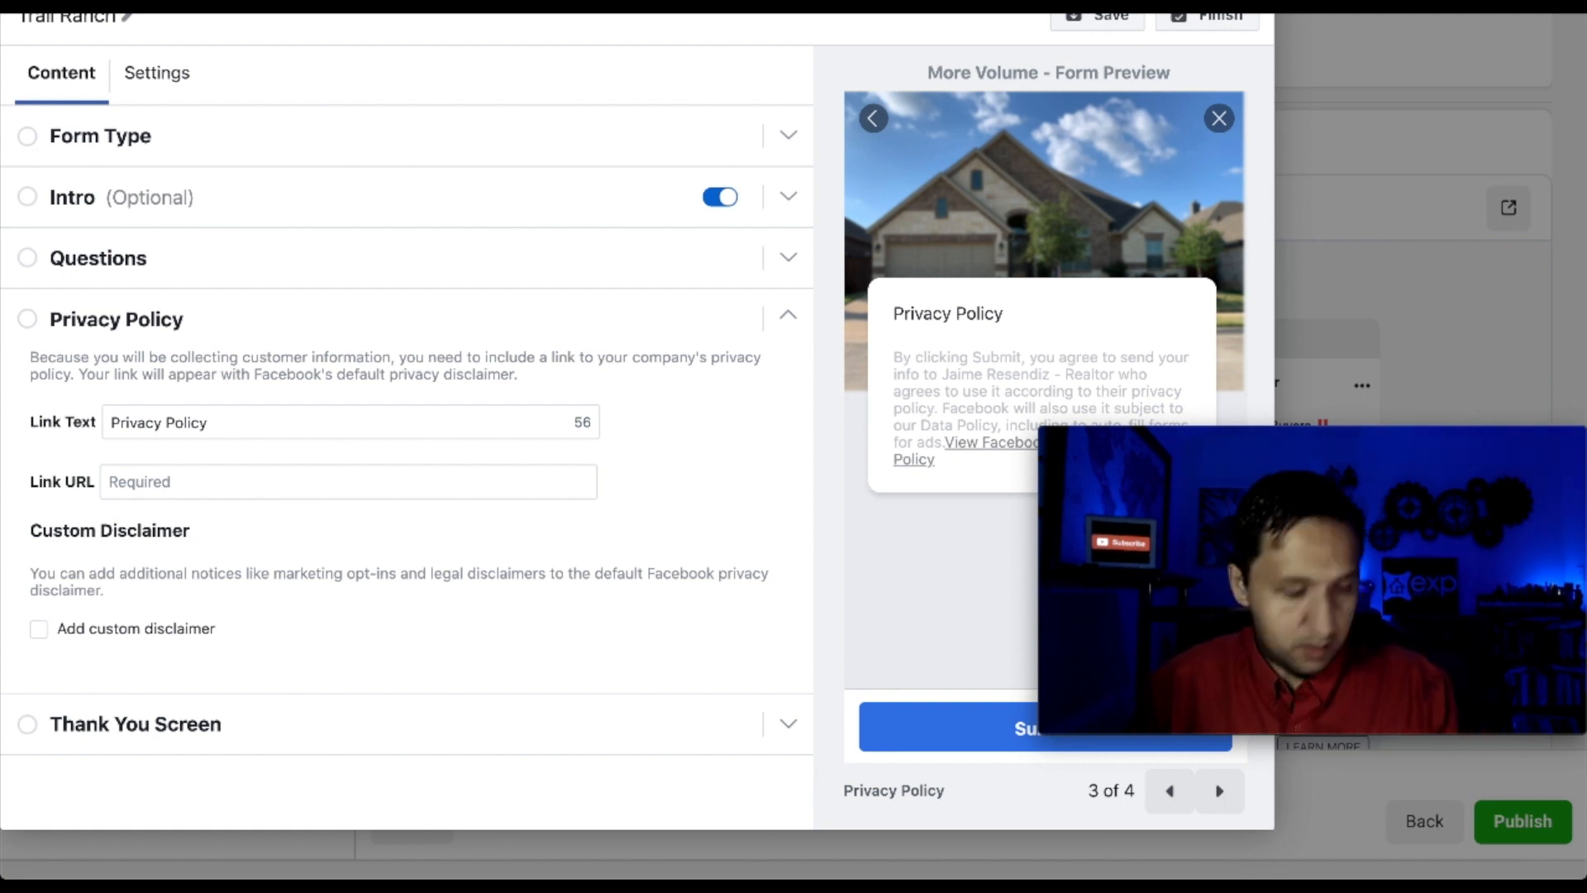
left_click(220, 486)
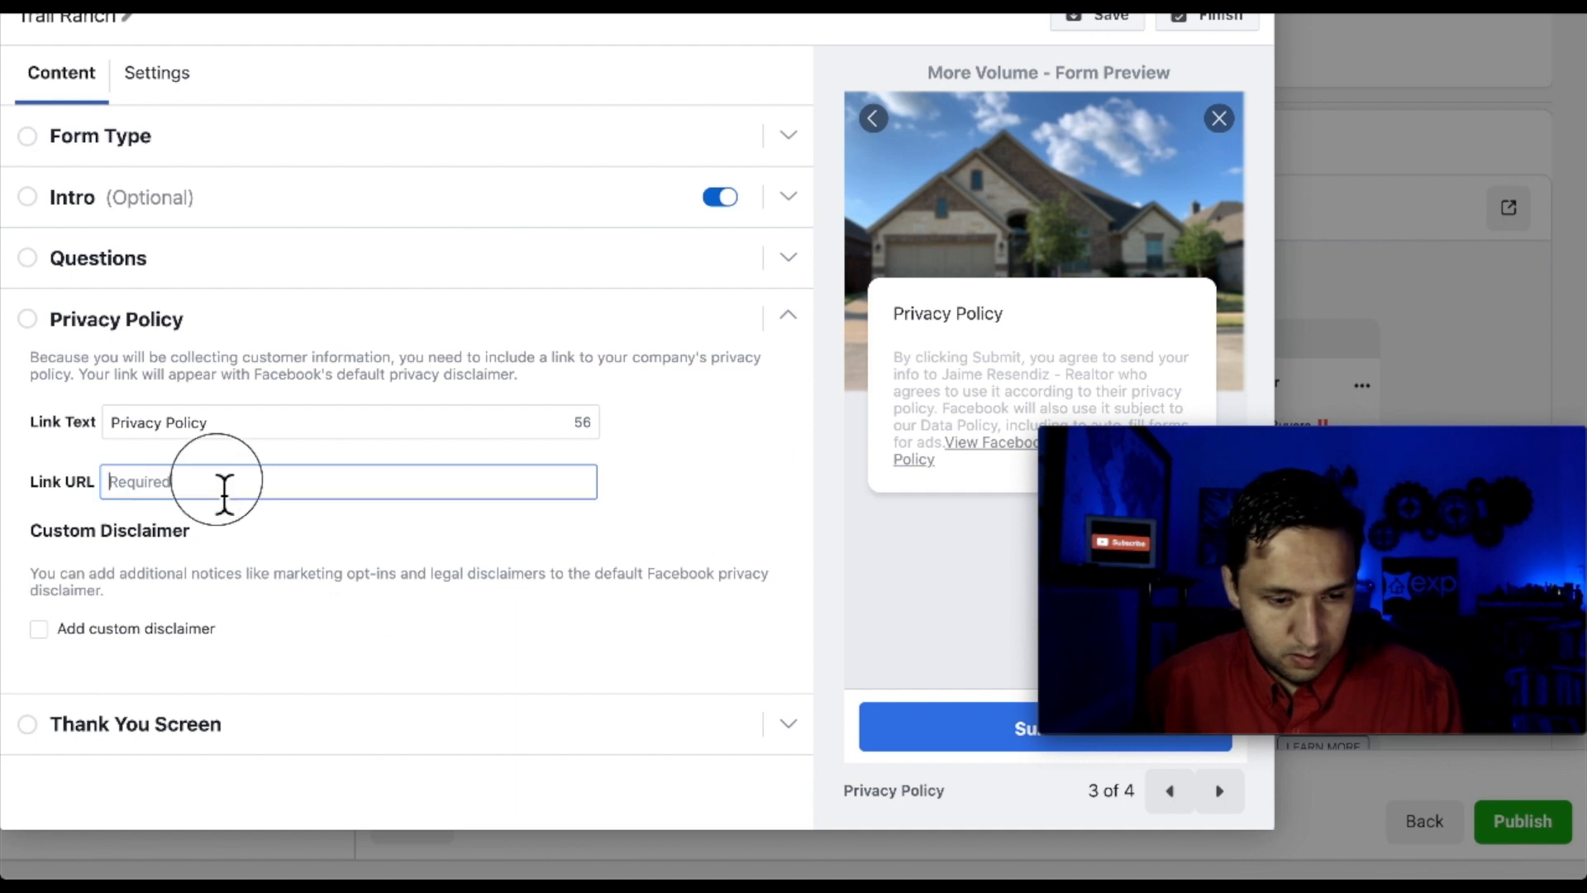
left_click(192, 722)
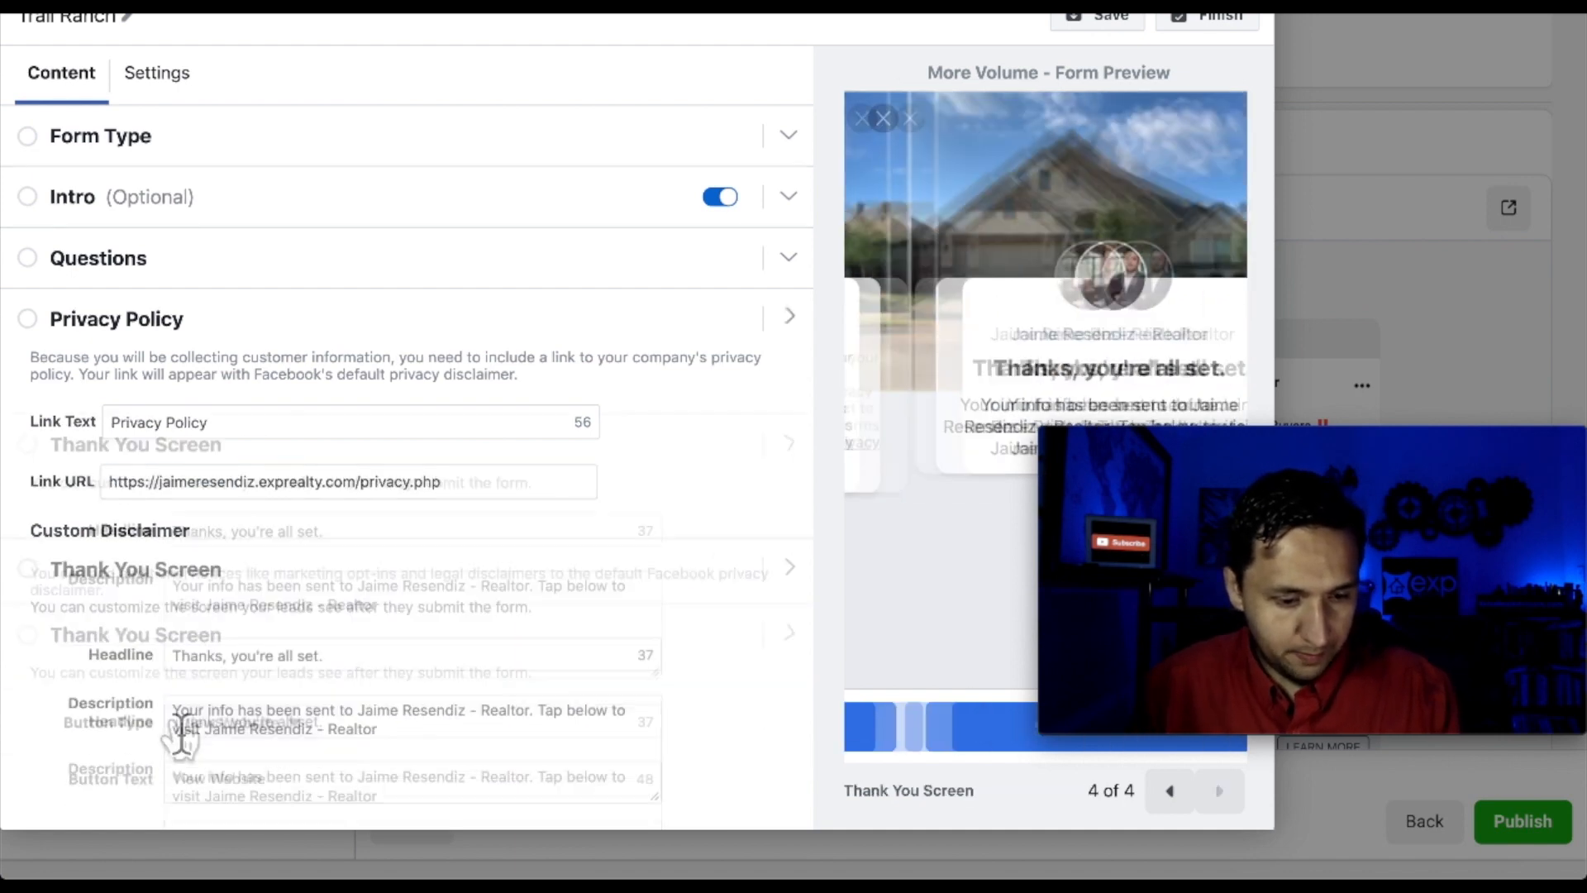
Edit the thank-you screen headline down to 'Thank You!'
left_click_drag(324, 443, 225, 459)
key("BackSpace")
key("BackSpace")
type("You")
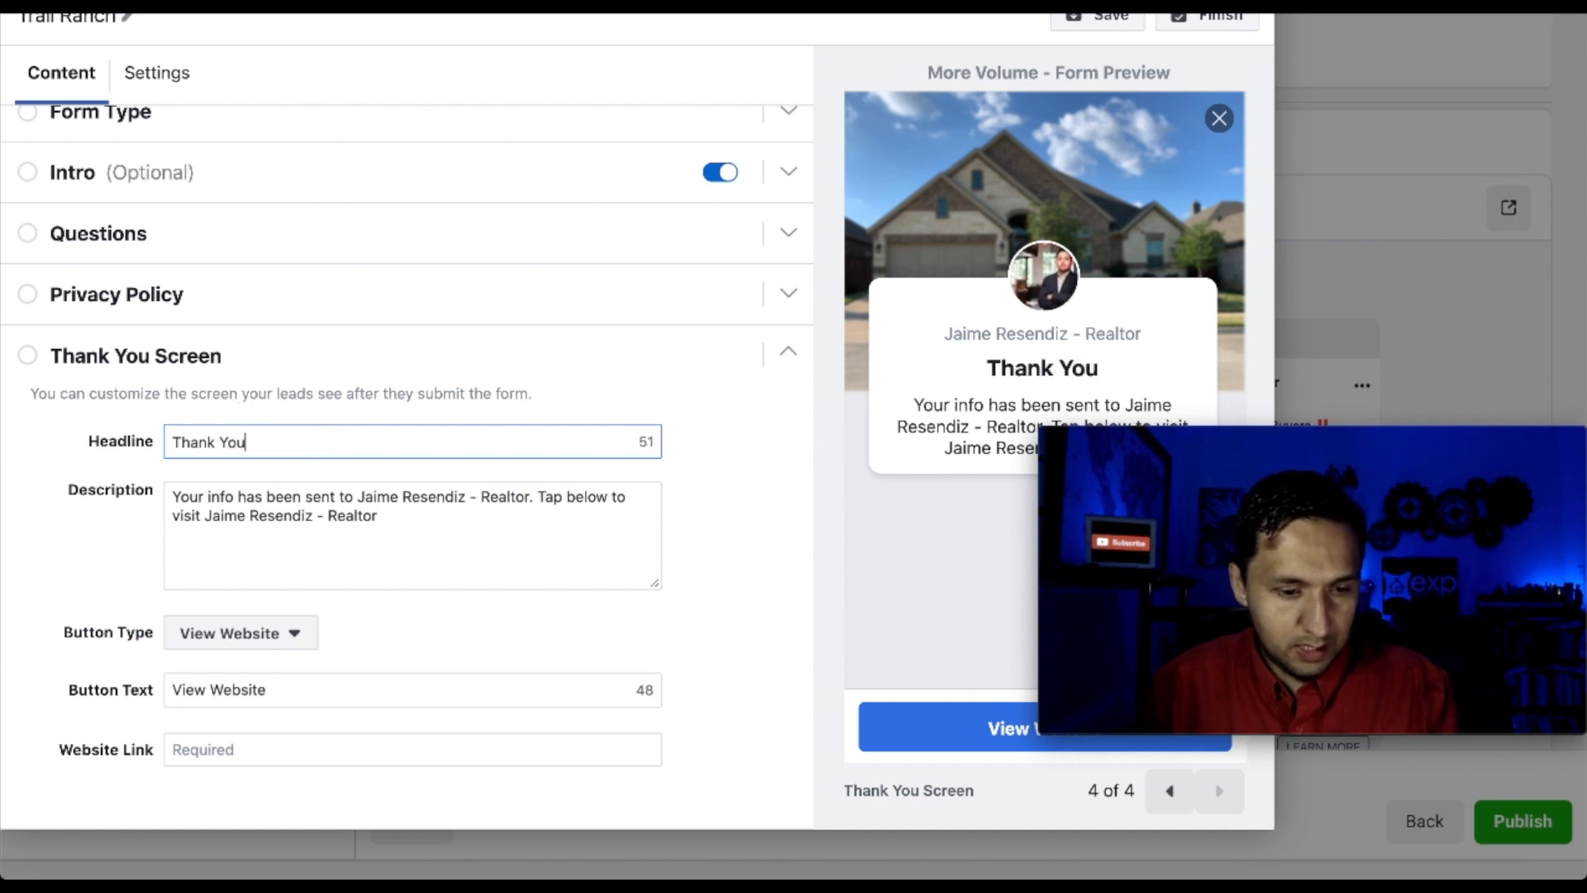
type("!  Check Your ")
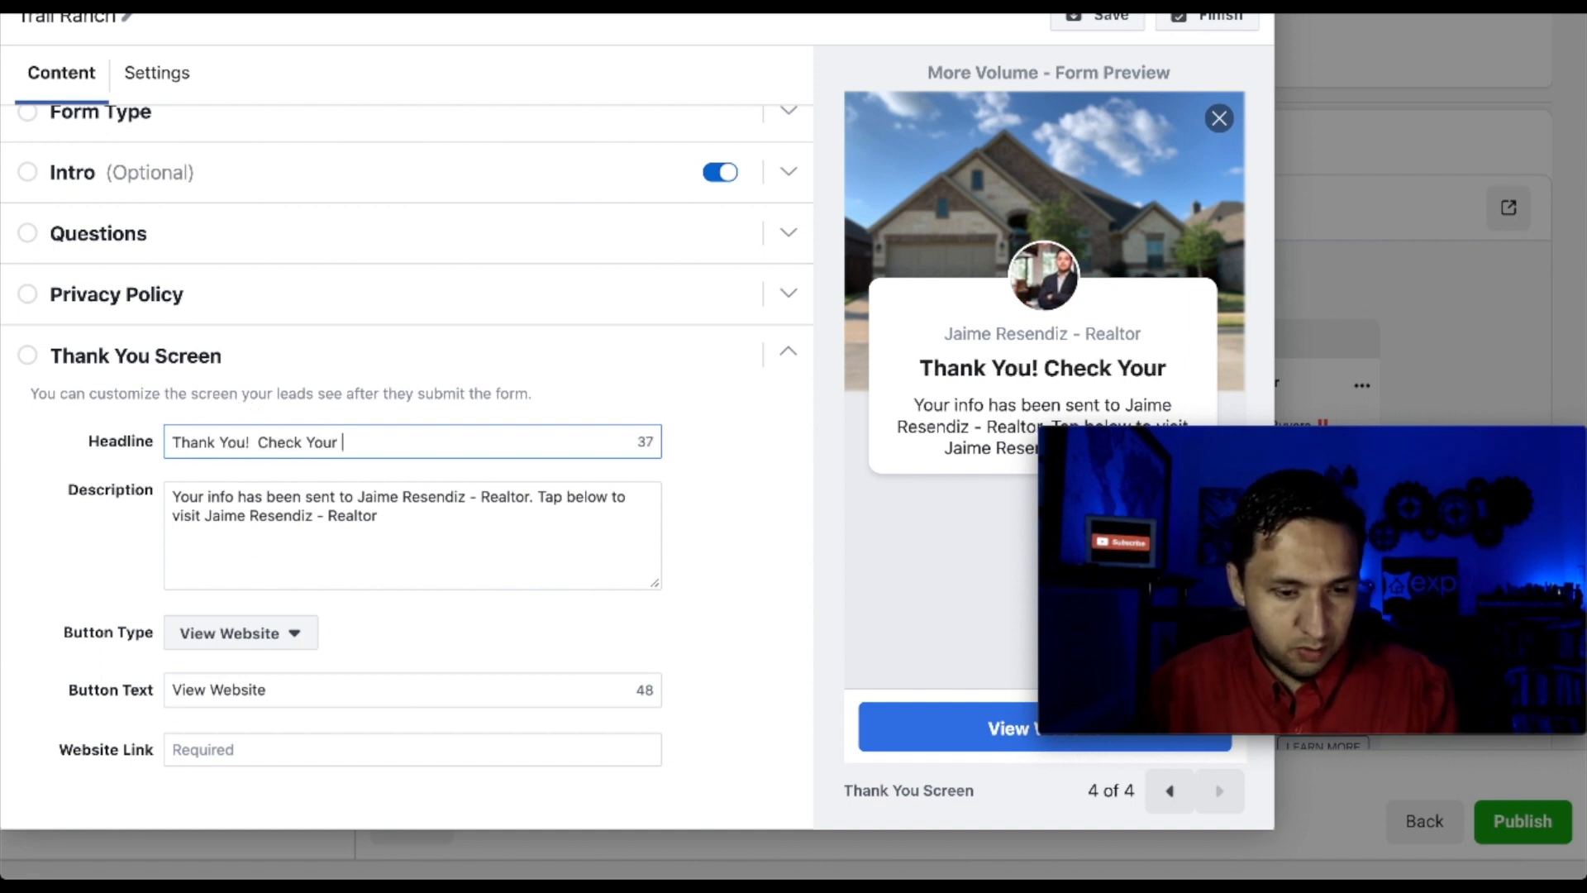
type("Email!")
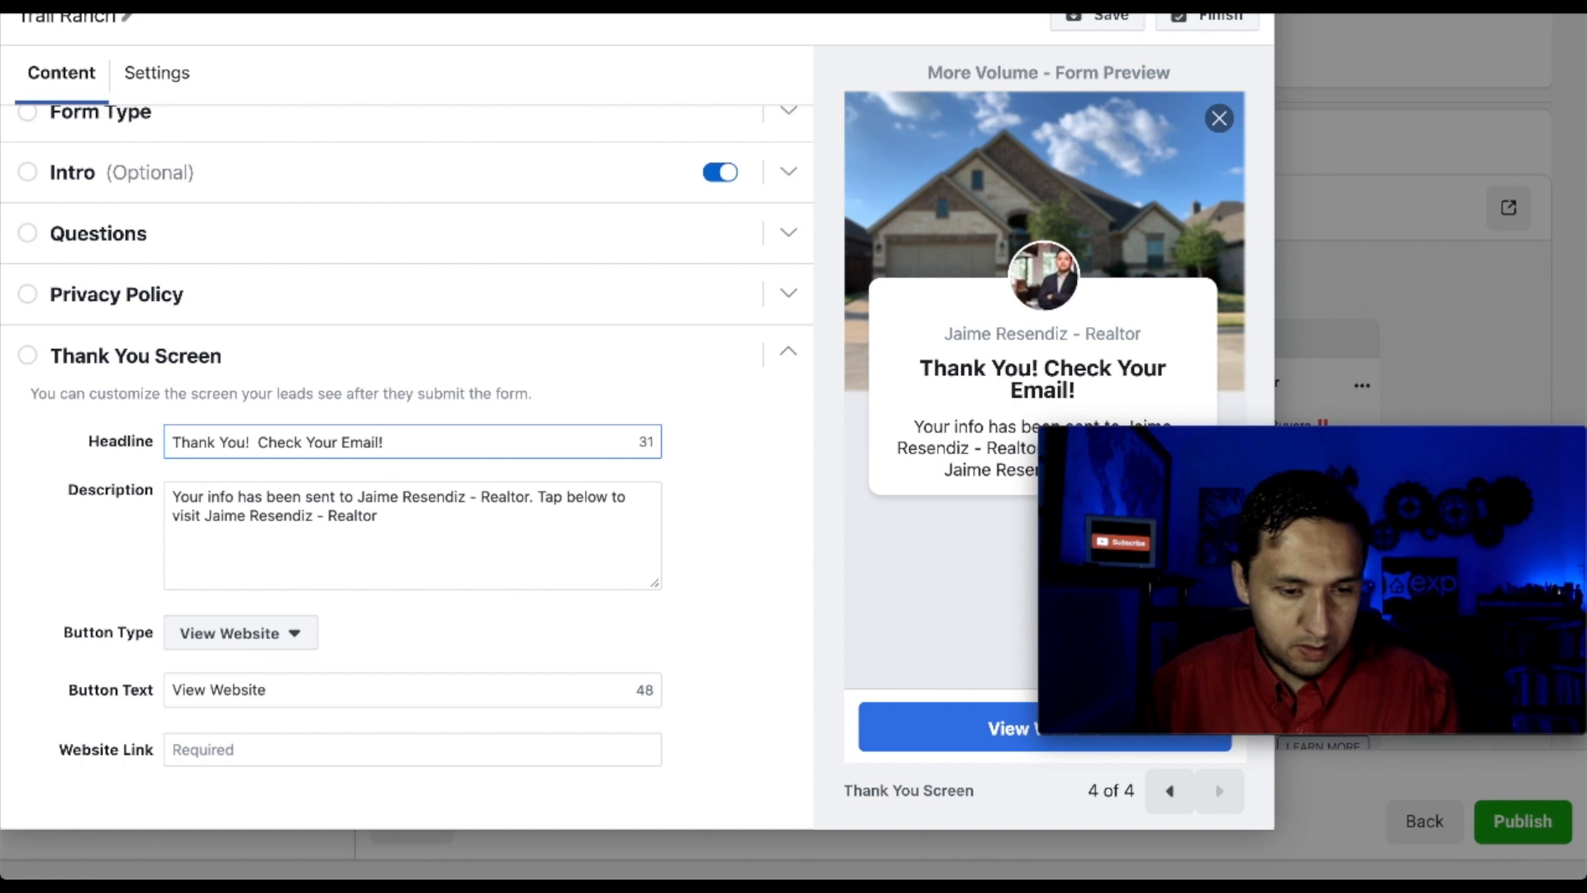
key("BackSpace")
key("BackSpace")
key("BackSpace")
key("BackSpace")
key("BackSpace")
key("BackSpace")
key("BackSpace")
key("BackSpace")
key("BackSpace")
key("BackSpace")
key("BackSpace")
key("BackSpace")
key("BackSpace")
key("BackSpace")
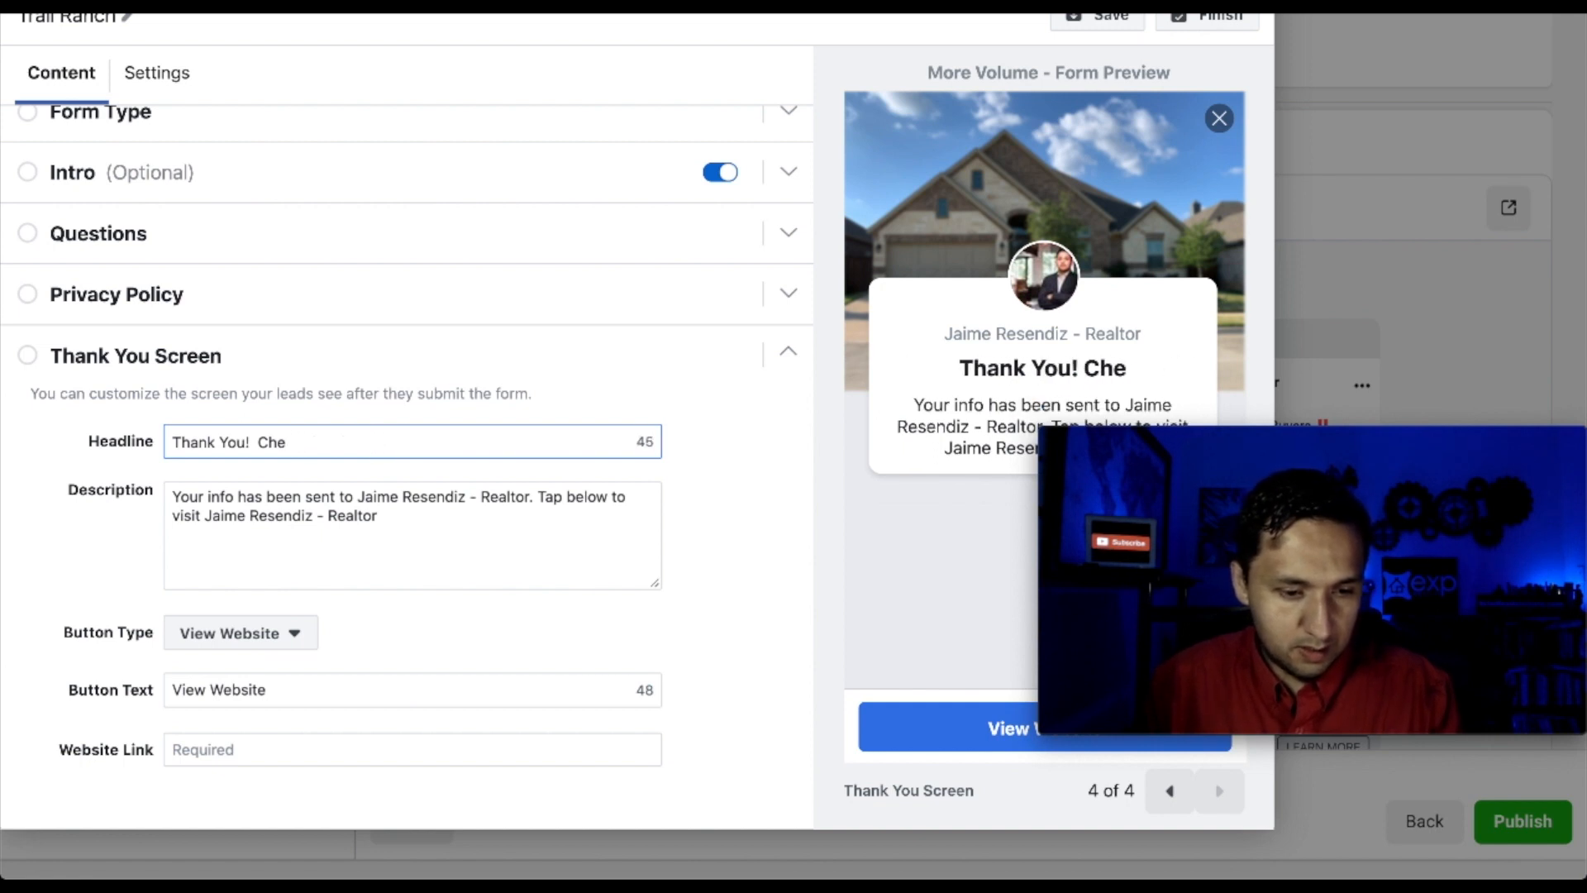
key("BackSpace")
key("BackSpace")
key("BackSpace")
key("BackSpace")
key("BackSpace")
Replace the default description with 'Check Your Email!' plus a draft sentence about new homes
left_click_drag(425, 531, 138, 509)
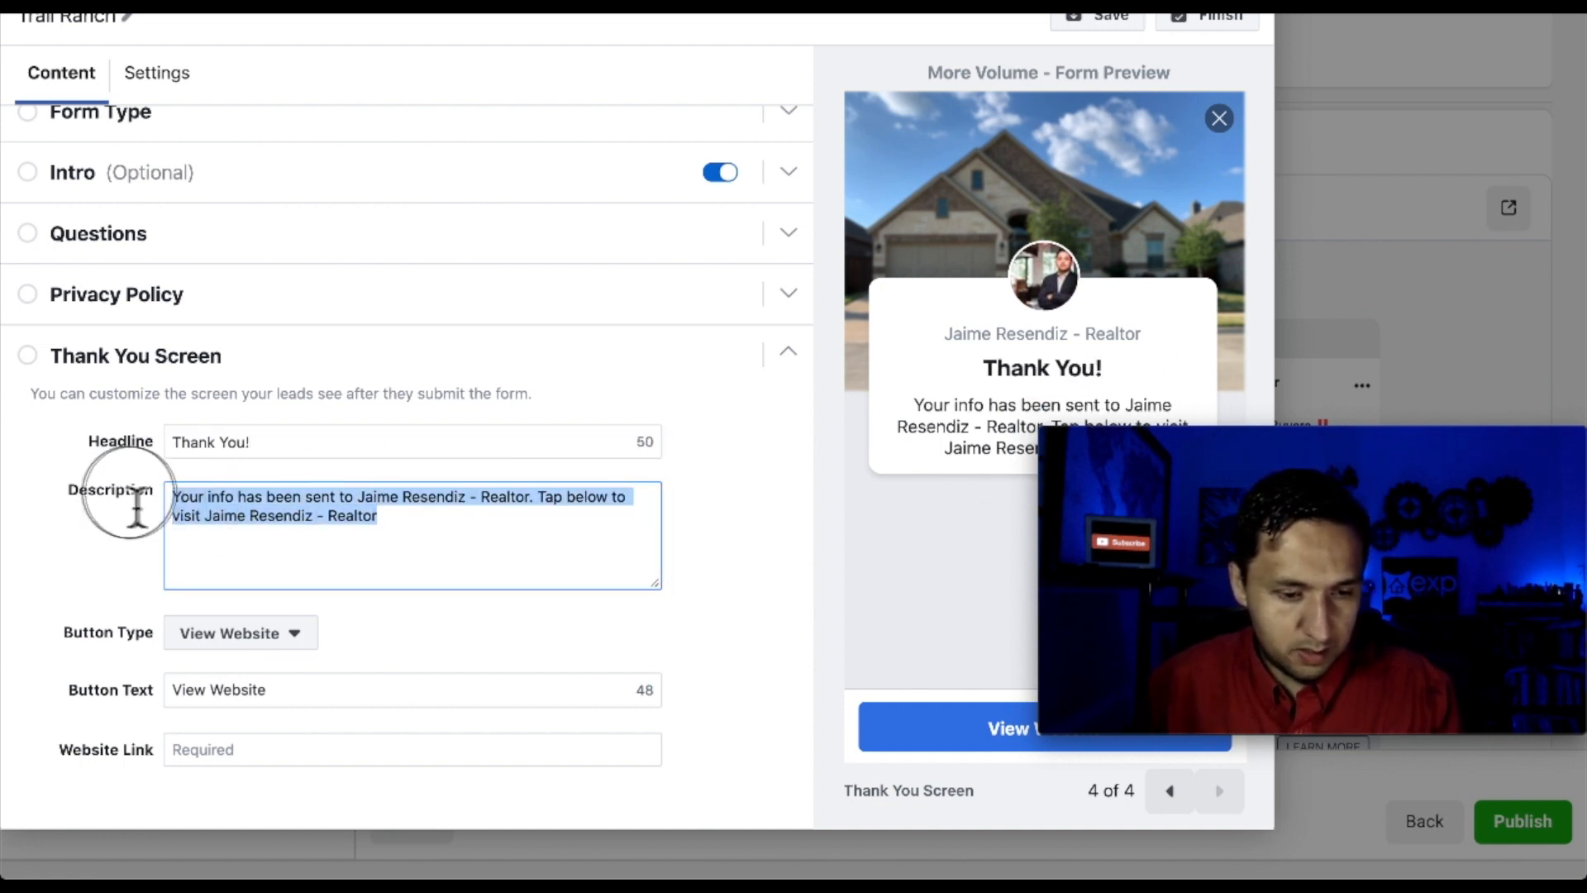
type("Check Your ")
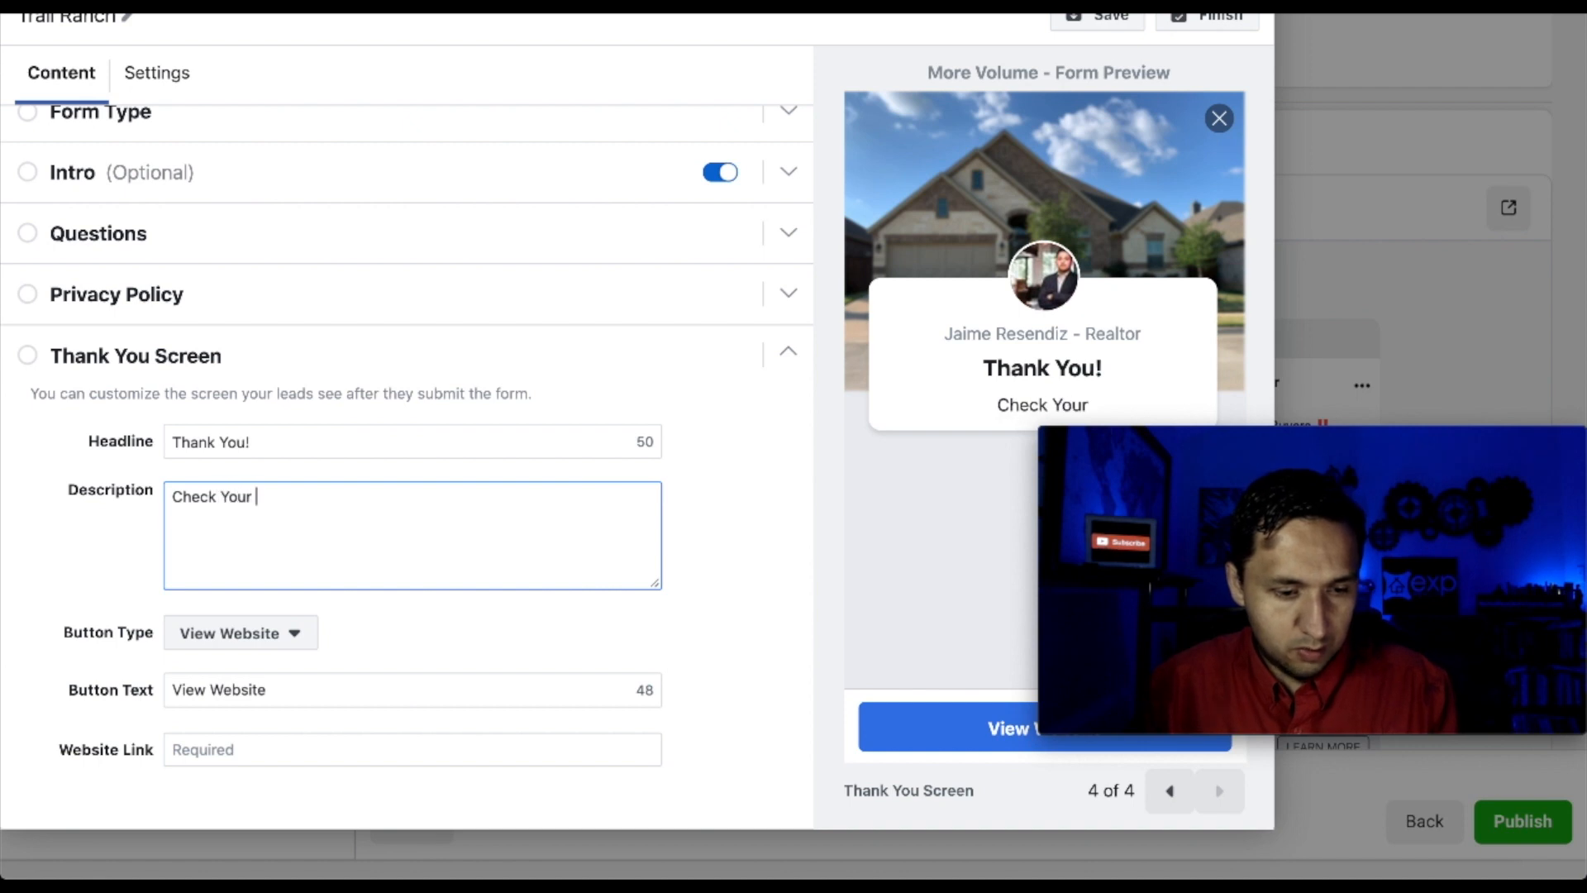
type("Email!  Thes")
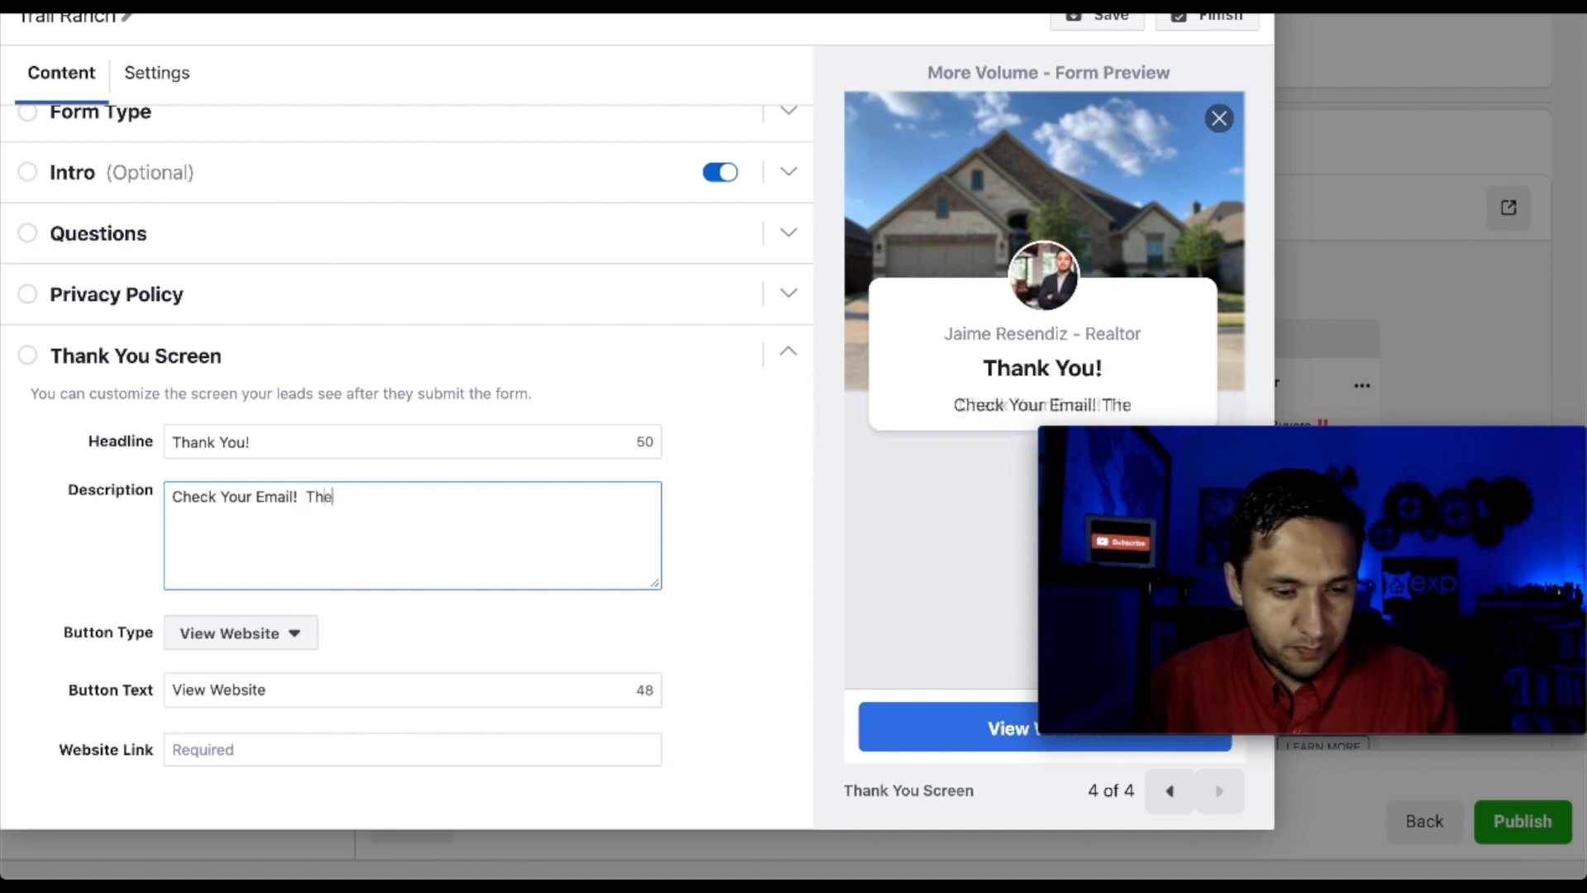
key("BackSpace")
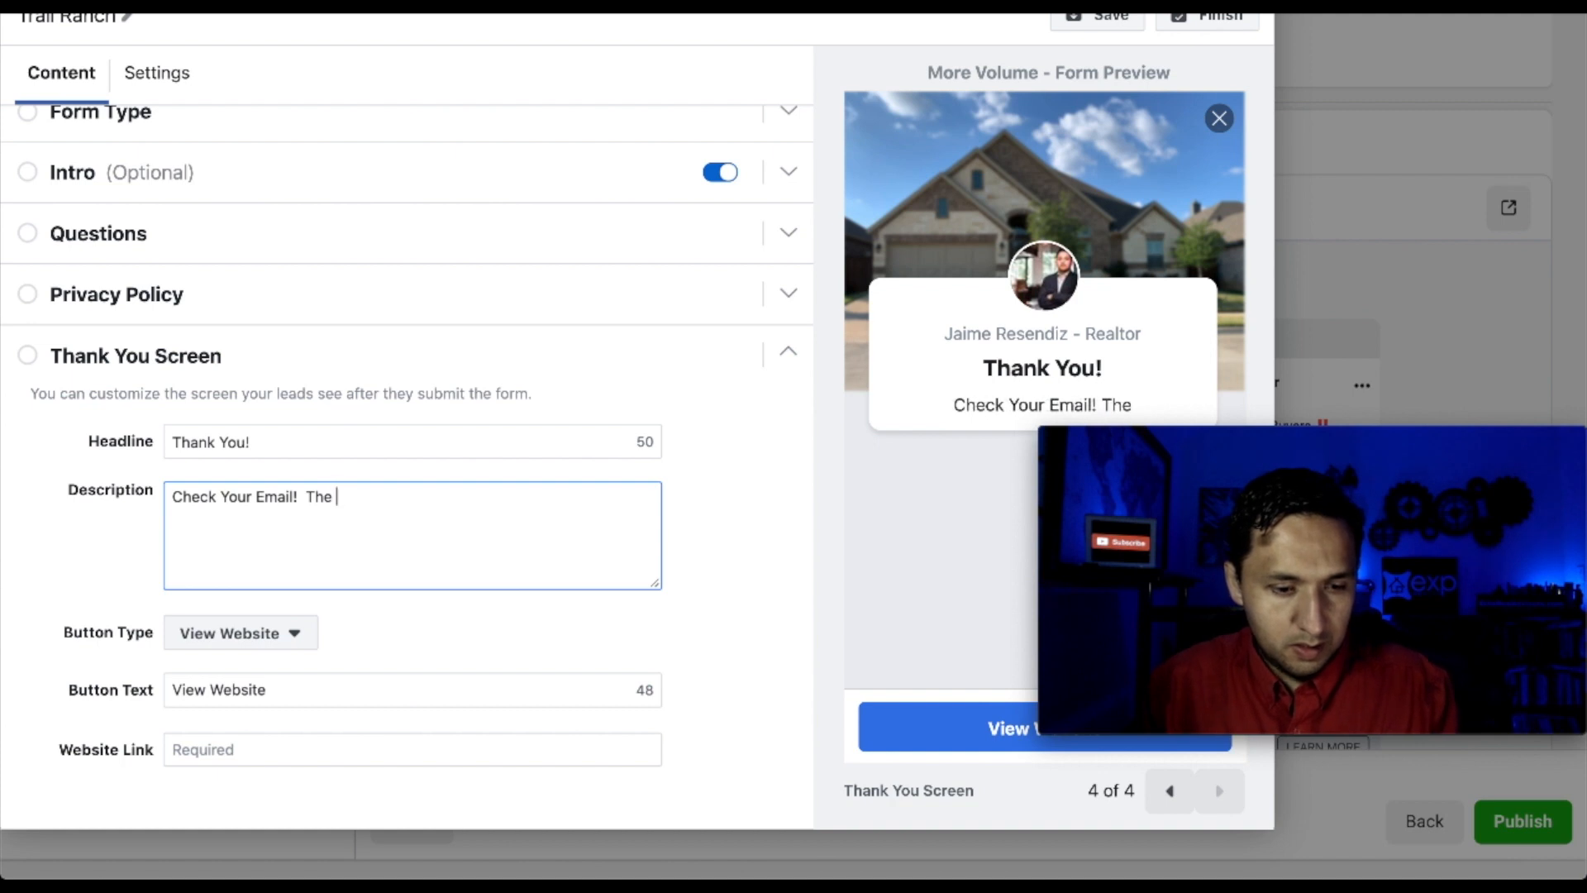
type("se New Homes A")
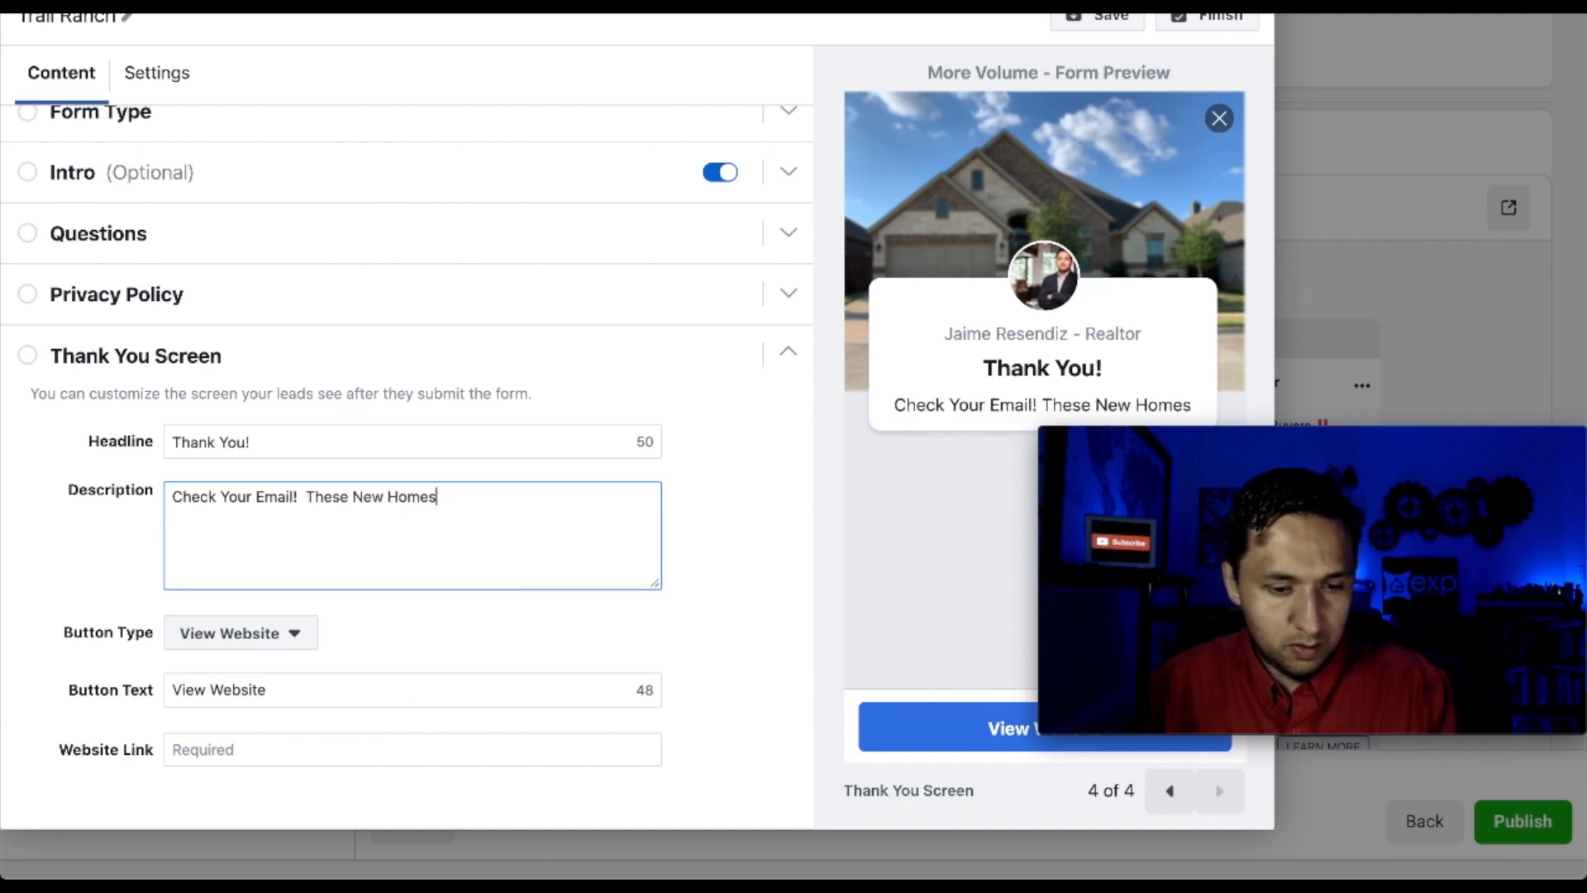
key("BackSpace")
key("BackSpace")
key("BackSpace")
key("BackSpace")
key("BackSpace")
key("BackSpace")
key("BackSpace")
key("BackSpace")
key("BackSpace")
key("BackSpace")
key("BackSpace")
key("BackSpace")
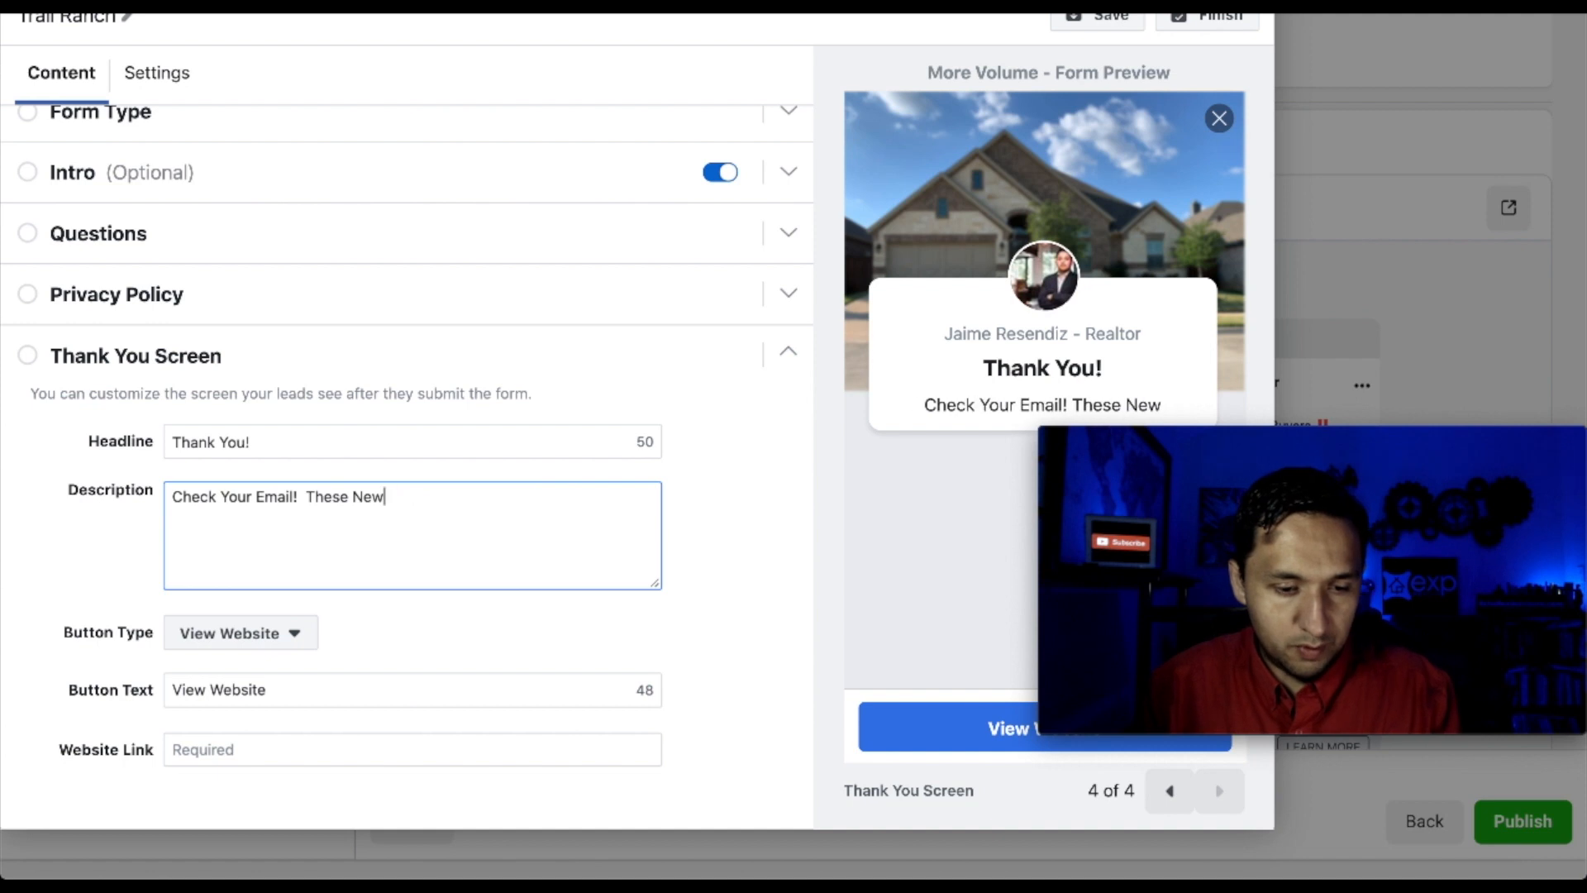
type("Beautifu")
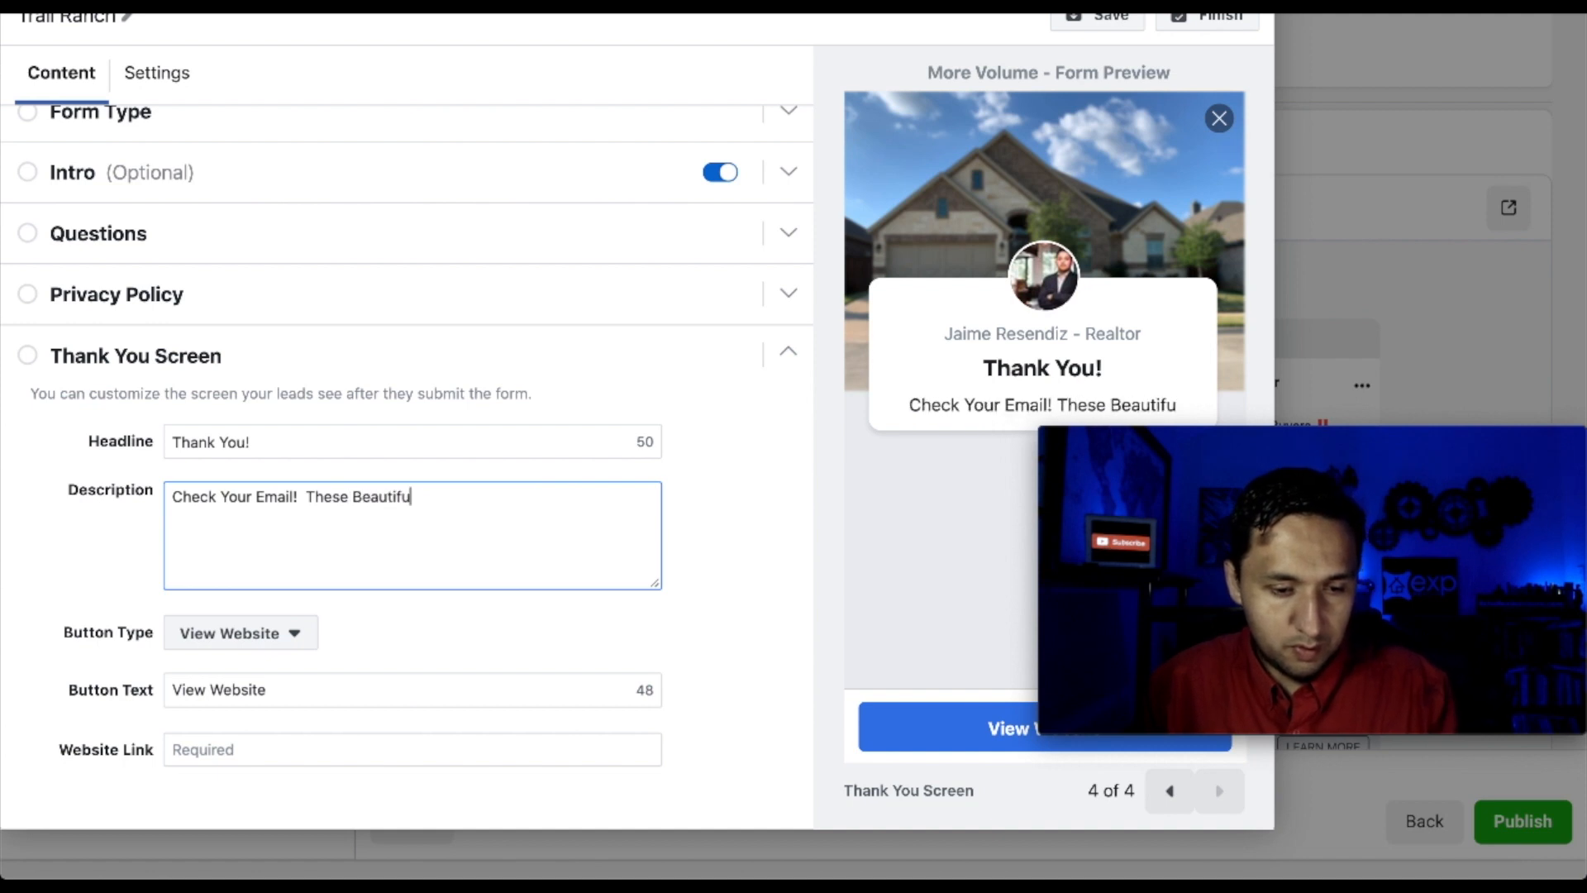
type("l new")
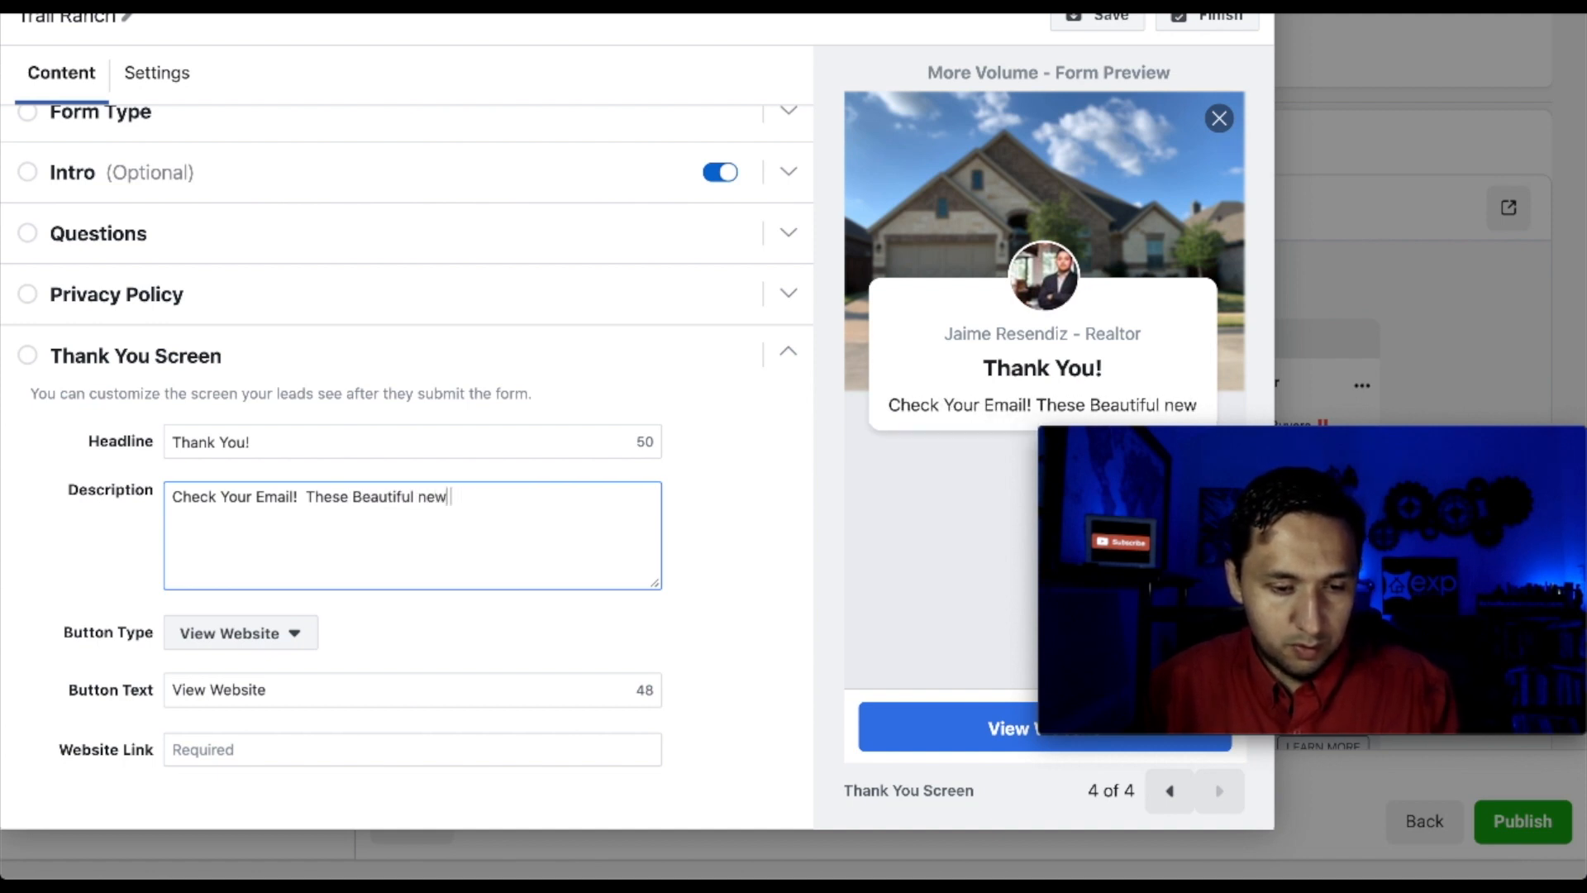
key("BackSpace")
key("BackSpace")
key("BackSpace")
key("BackSpace")
type("New Homes Await You!")
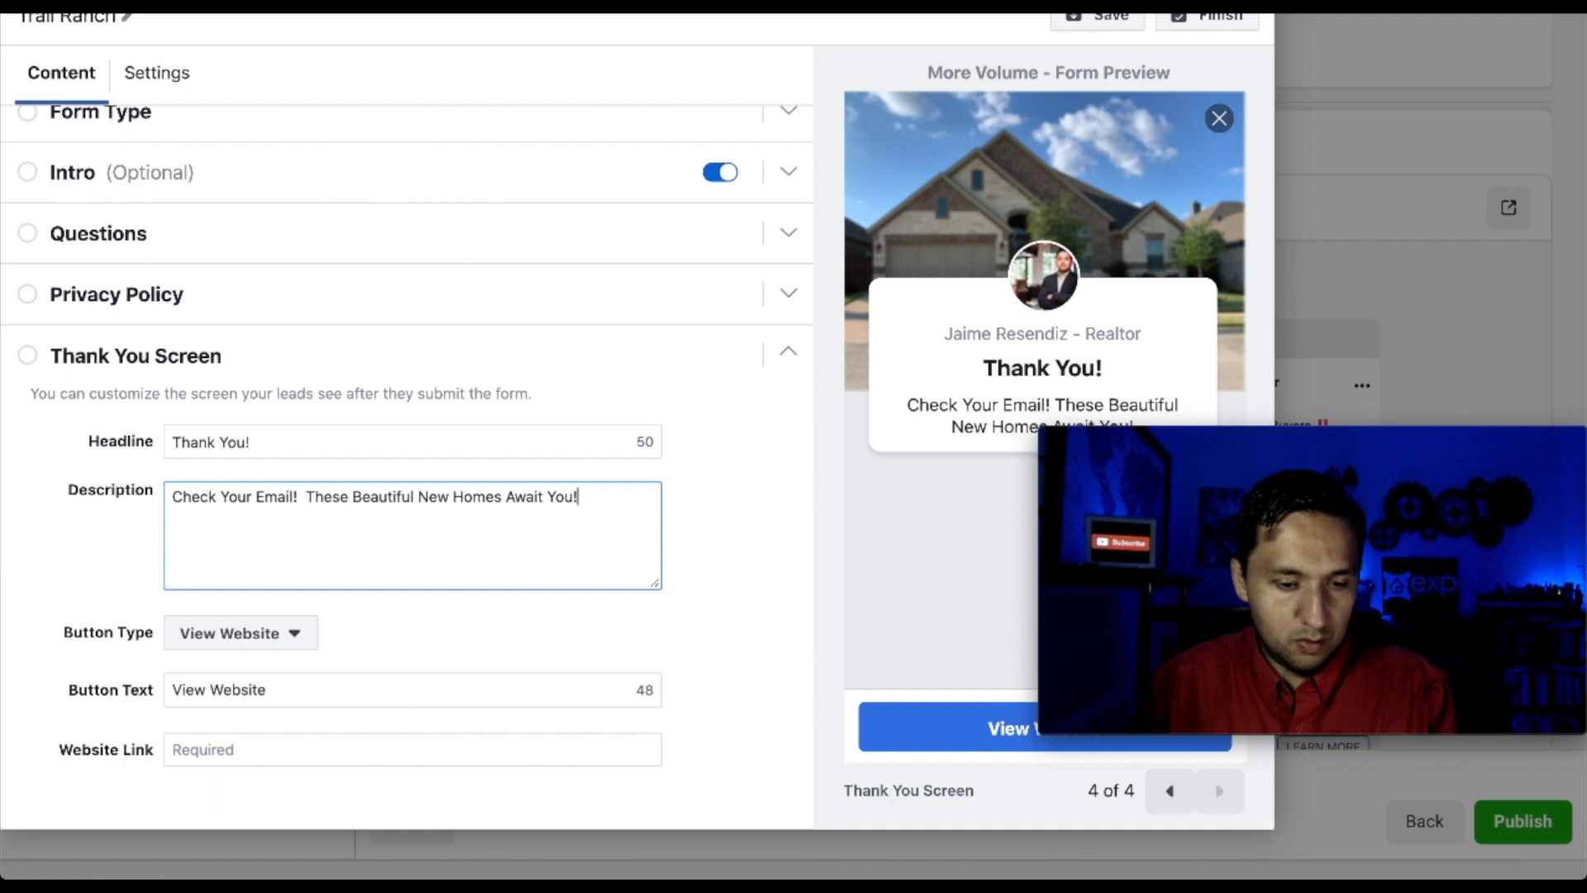
Replace the text after 'Check Your Email!' with 'Your Dream Home Is Waiting!'
left_click(273, 645)
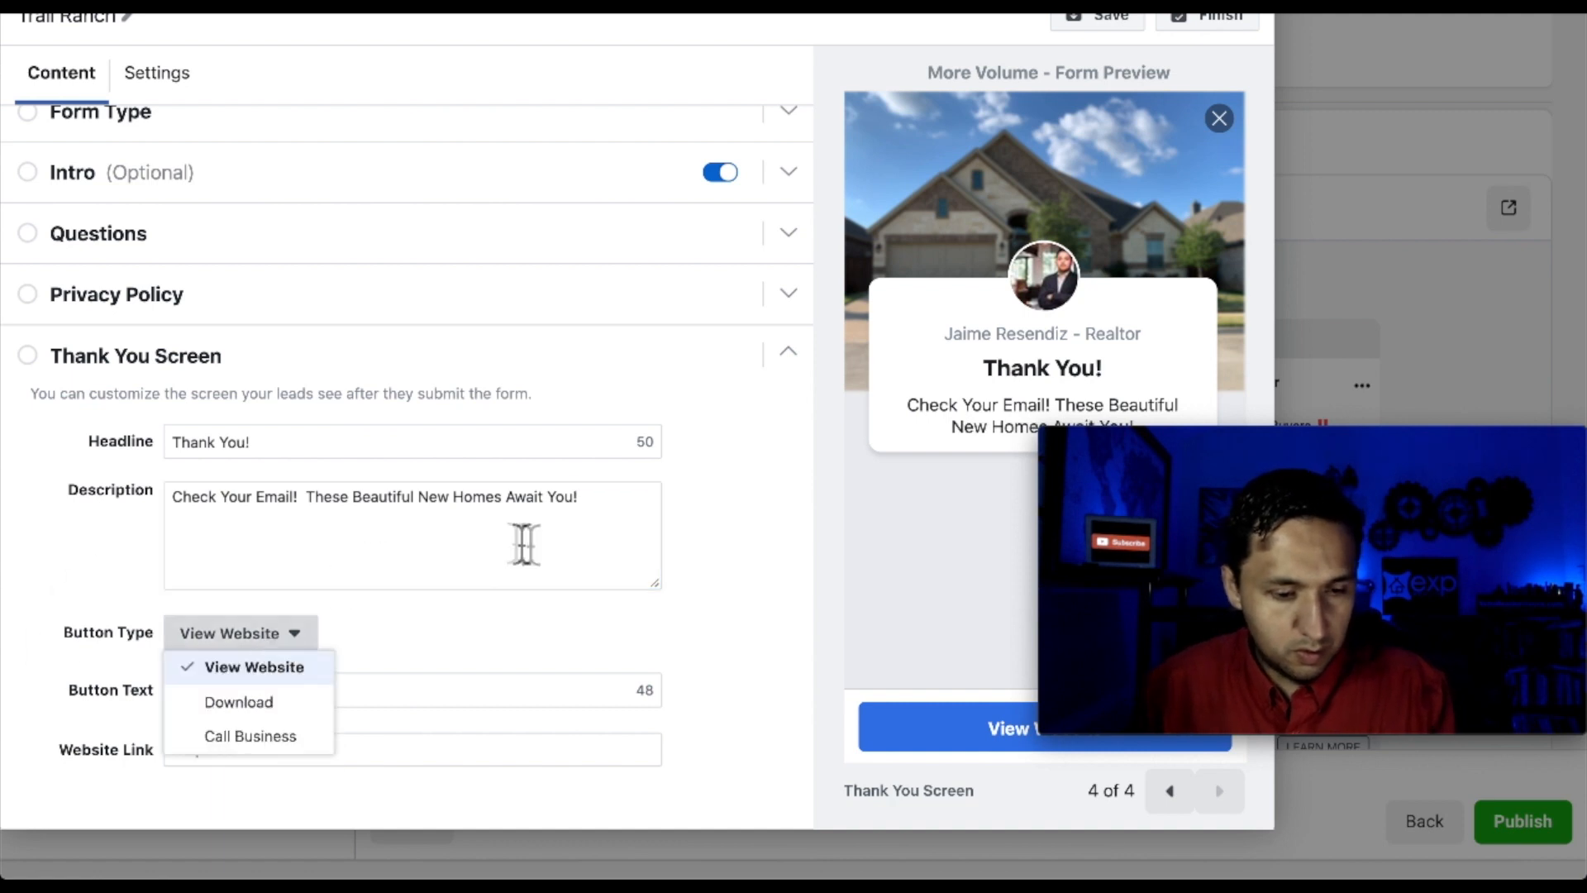
left_click(591, 512)
left_click_drag(591, 512, 317, 513)
key("BackSpace")
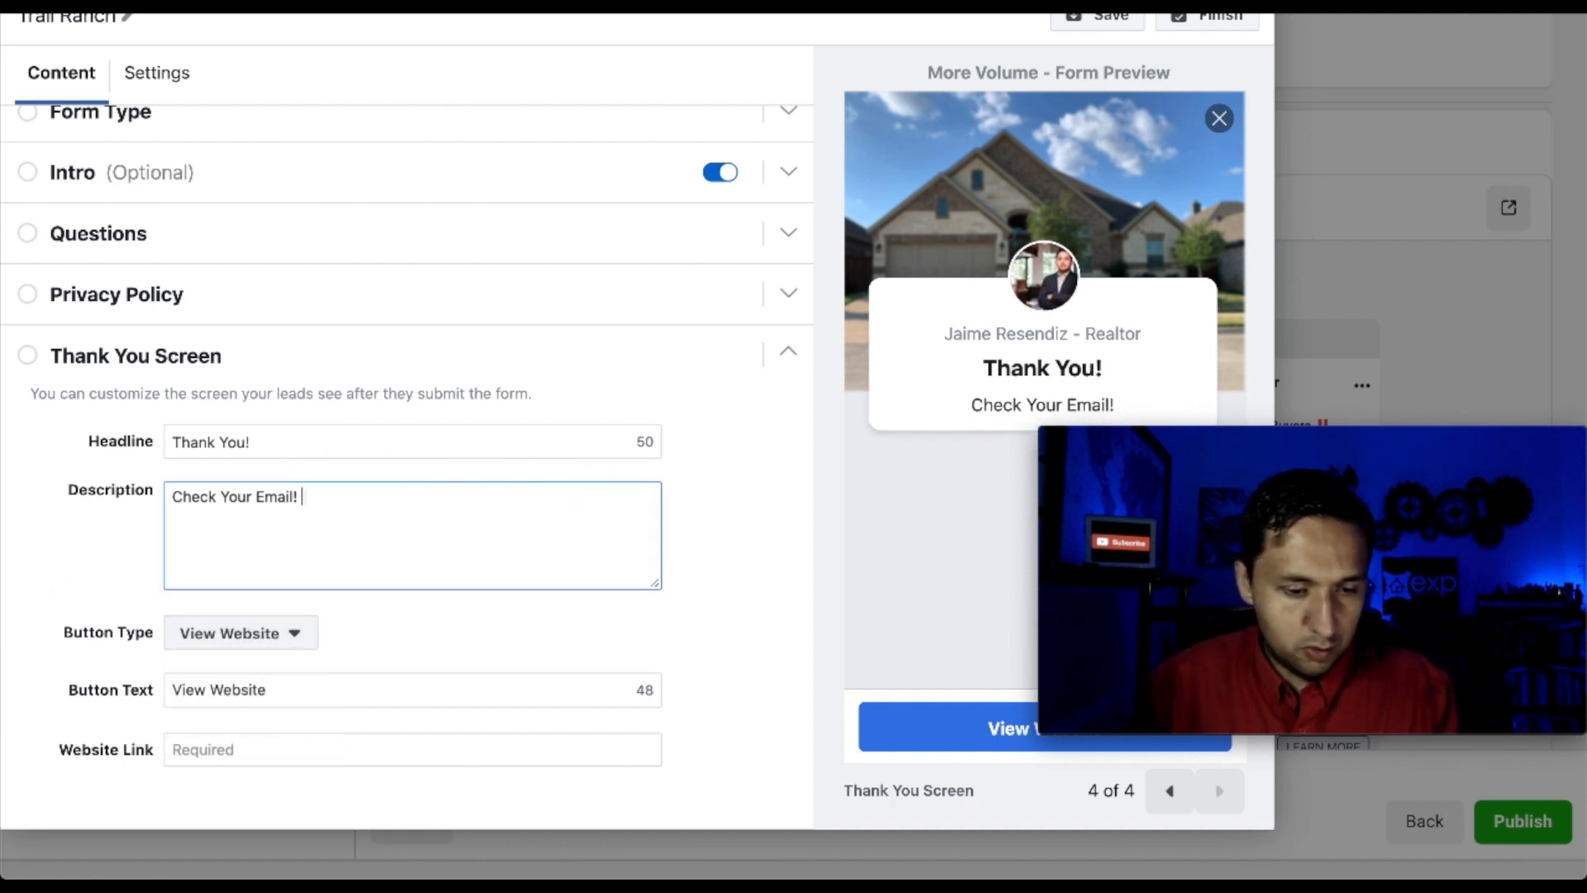
type("Your Drea")
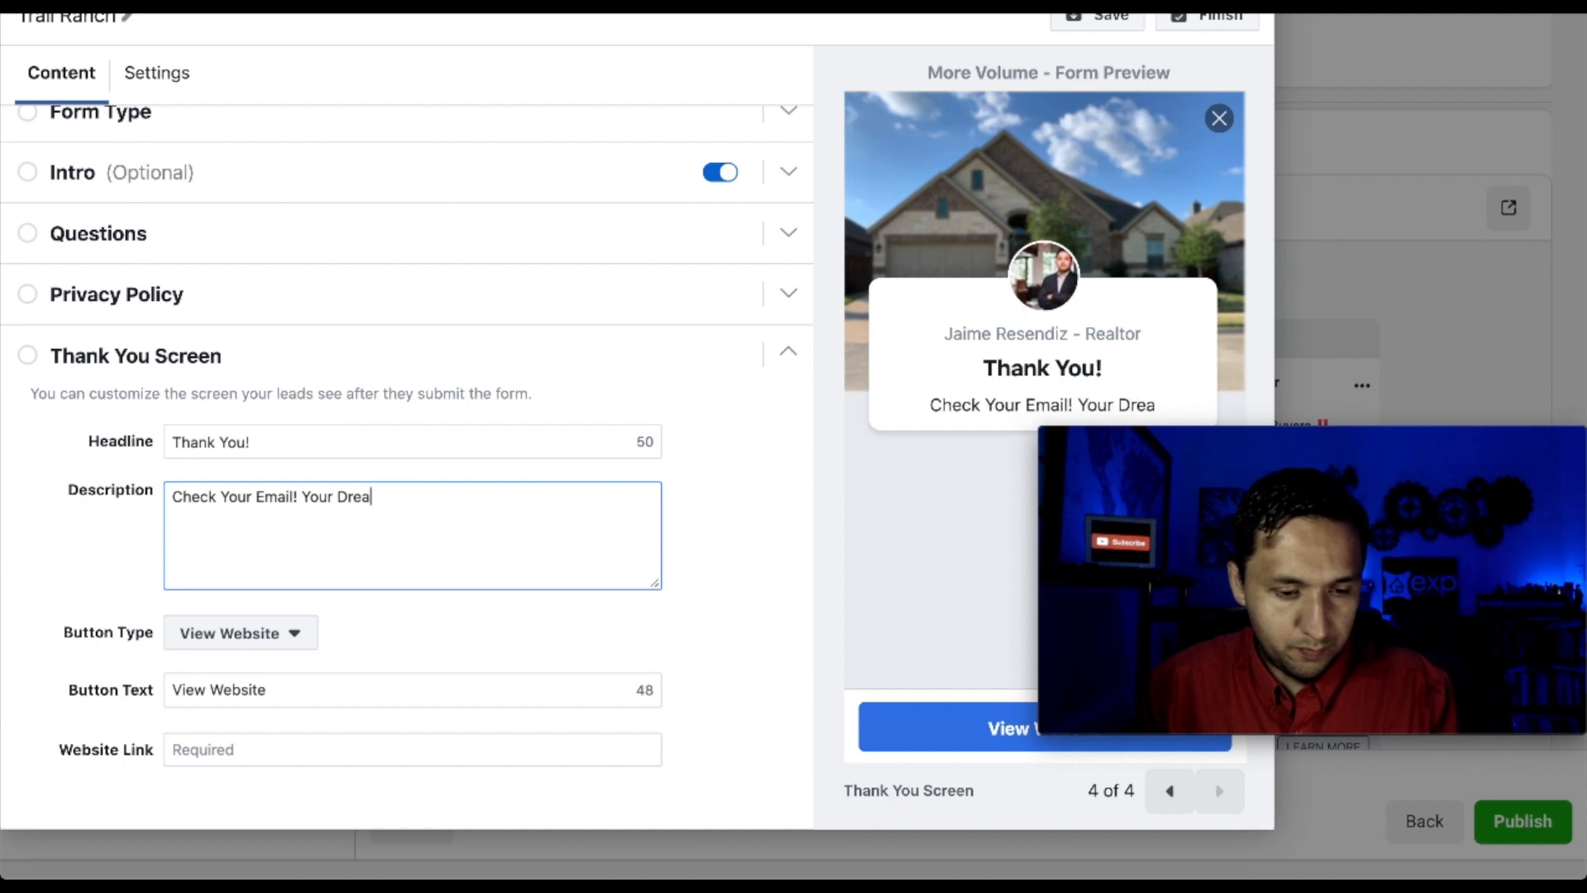
type("m Home Is w")
key("BackSpace")
key("BackSpace")
key("BackSpace")
key("BackSpace")
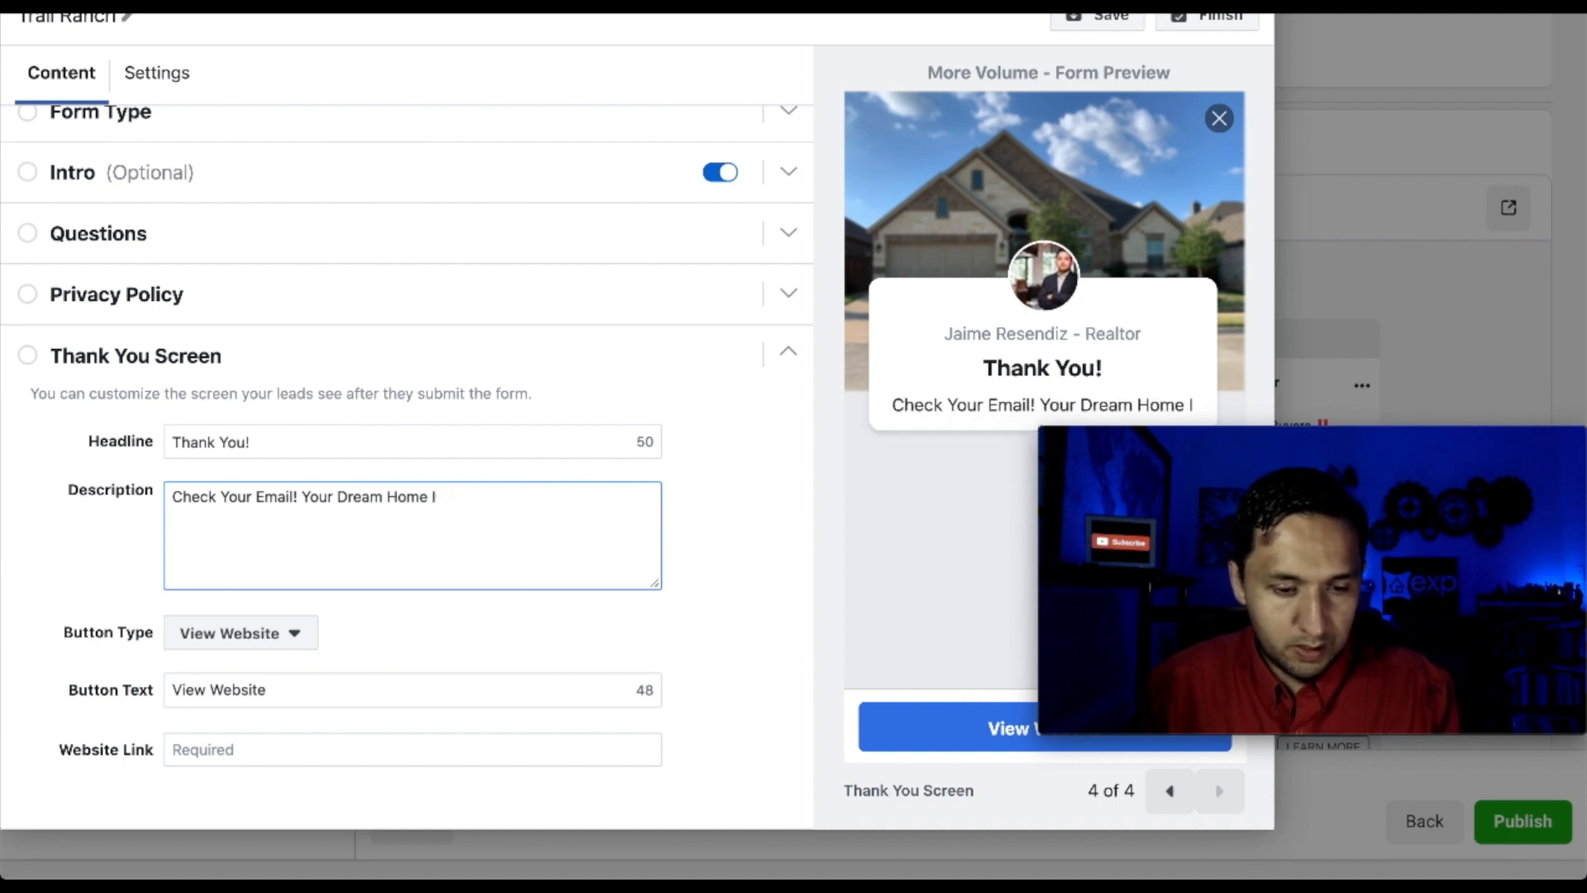
type("Is Waiting!")
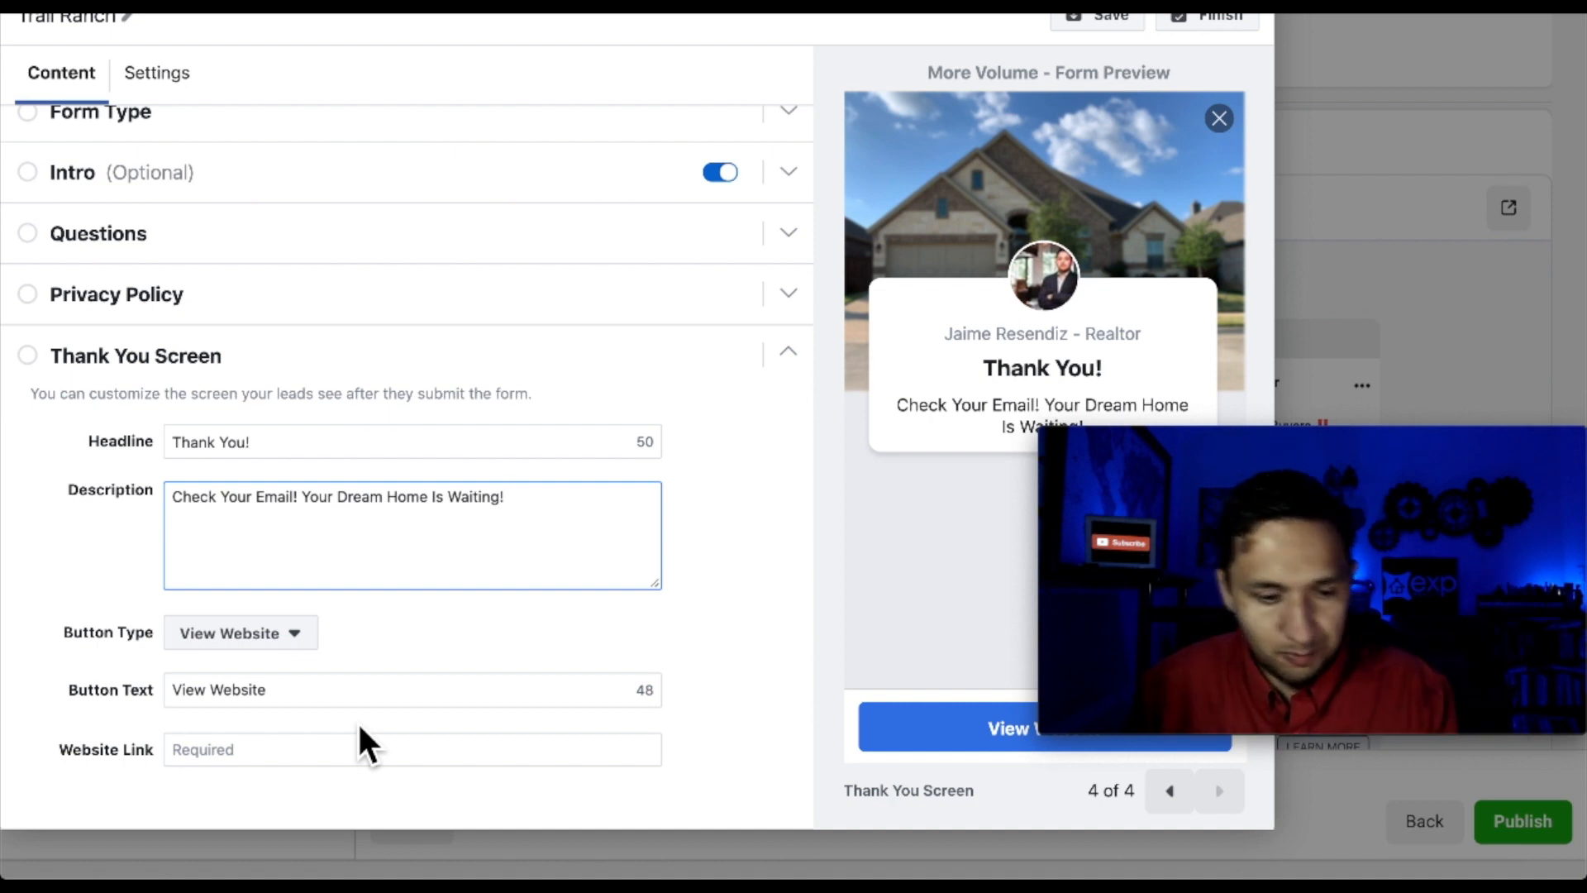
Keep the View Website button type and relabel the button 'Check Out Additional Homes'
left_click(468, 667)
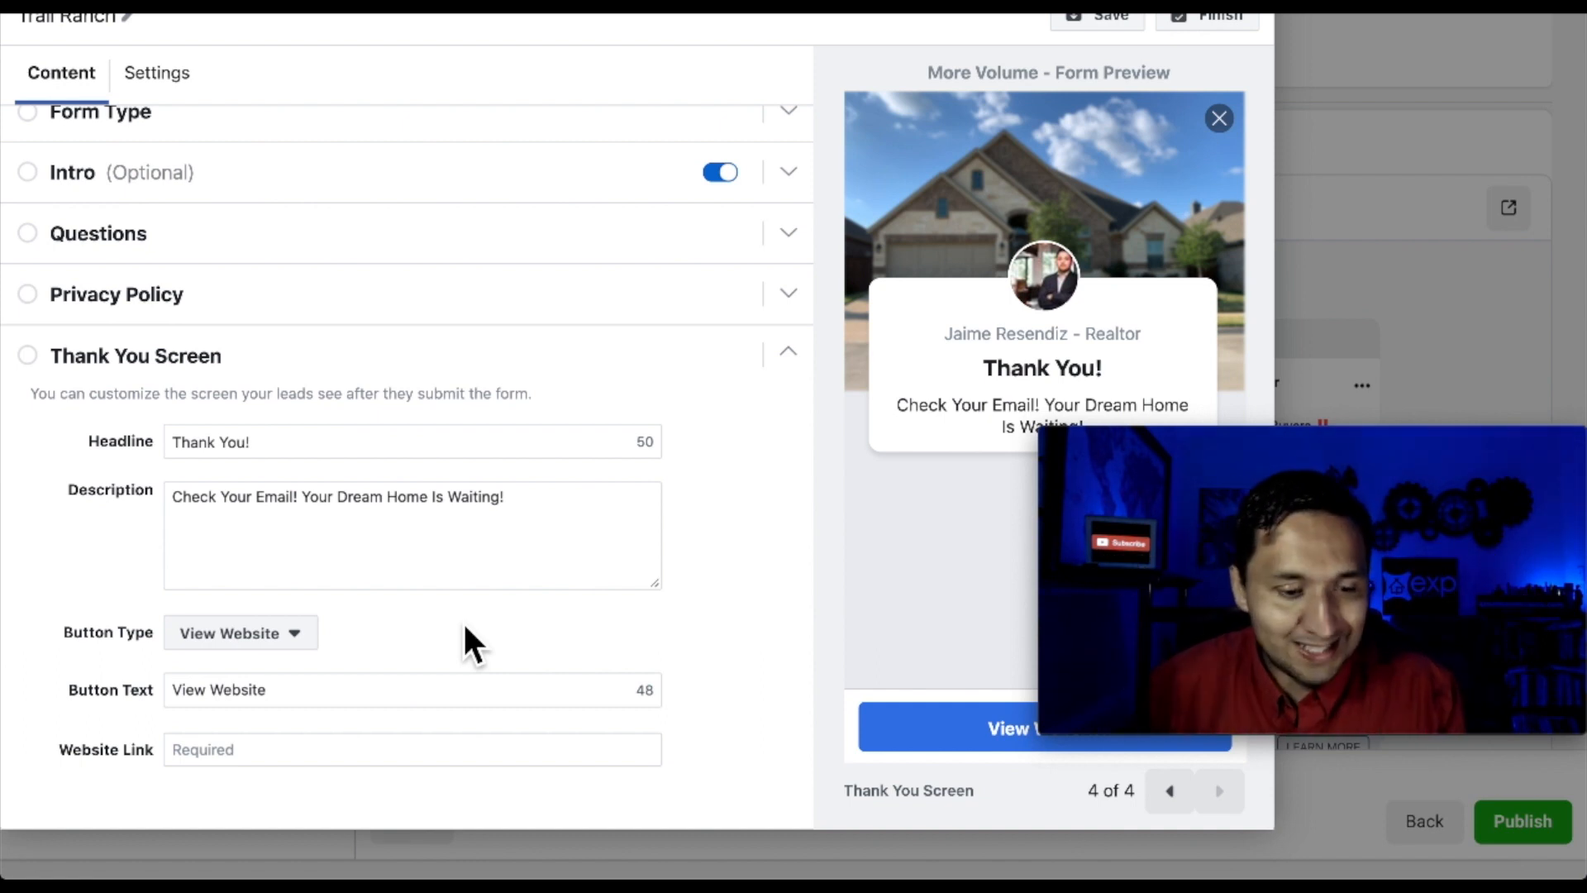
left_click(291, 634)
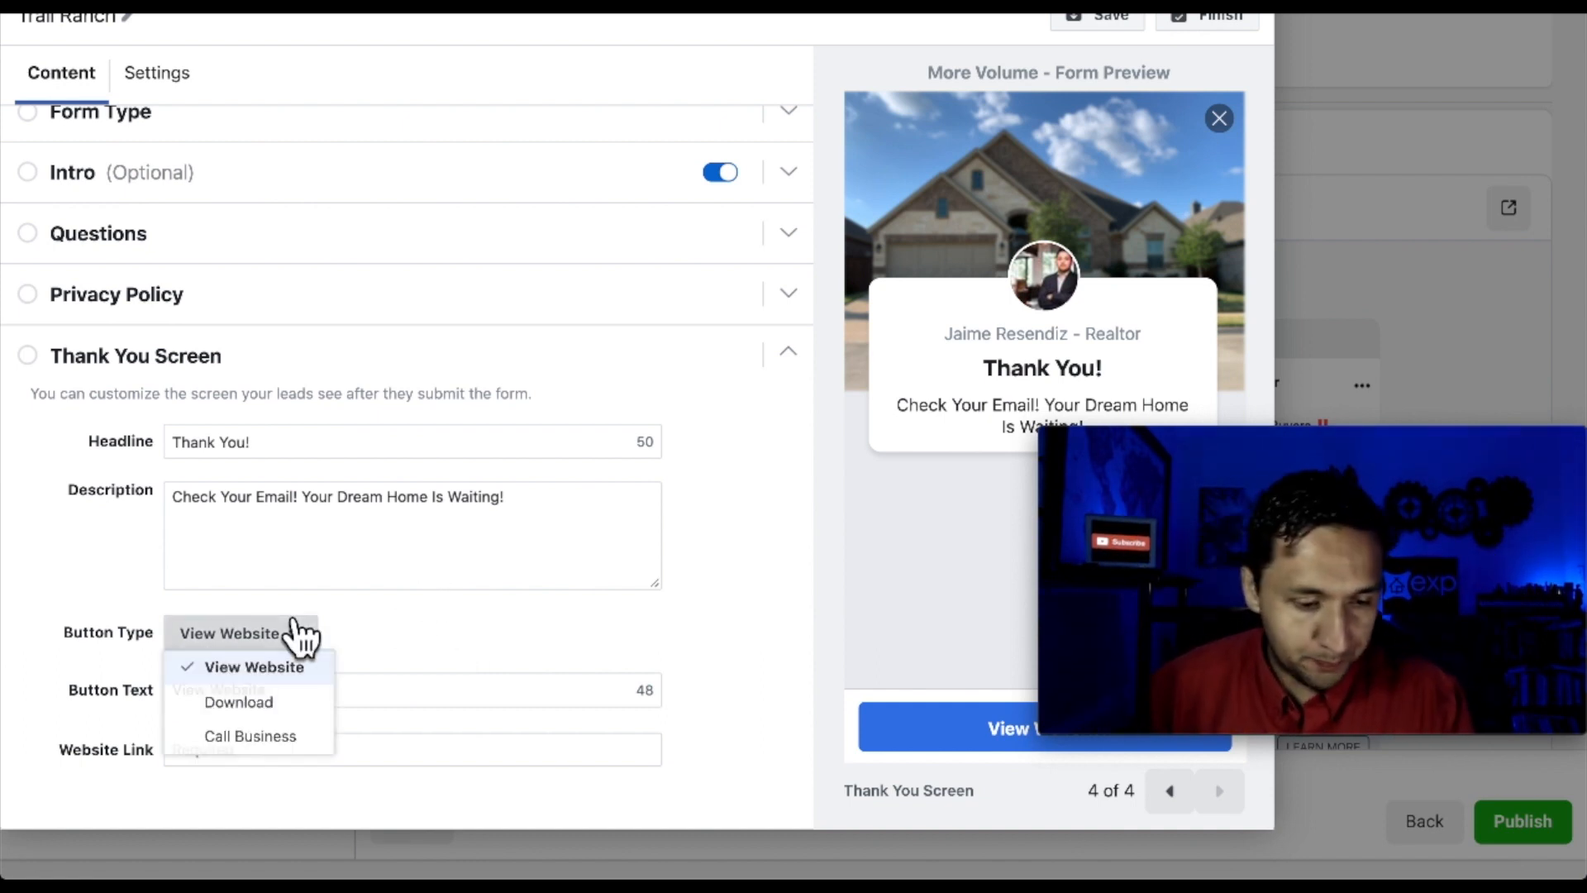
left_click(468, 645)
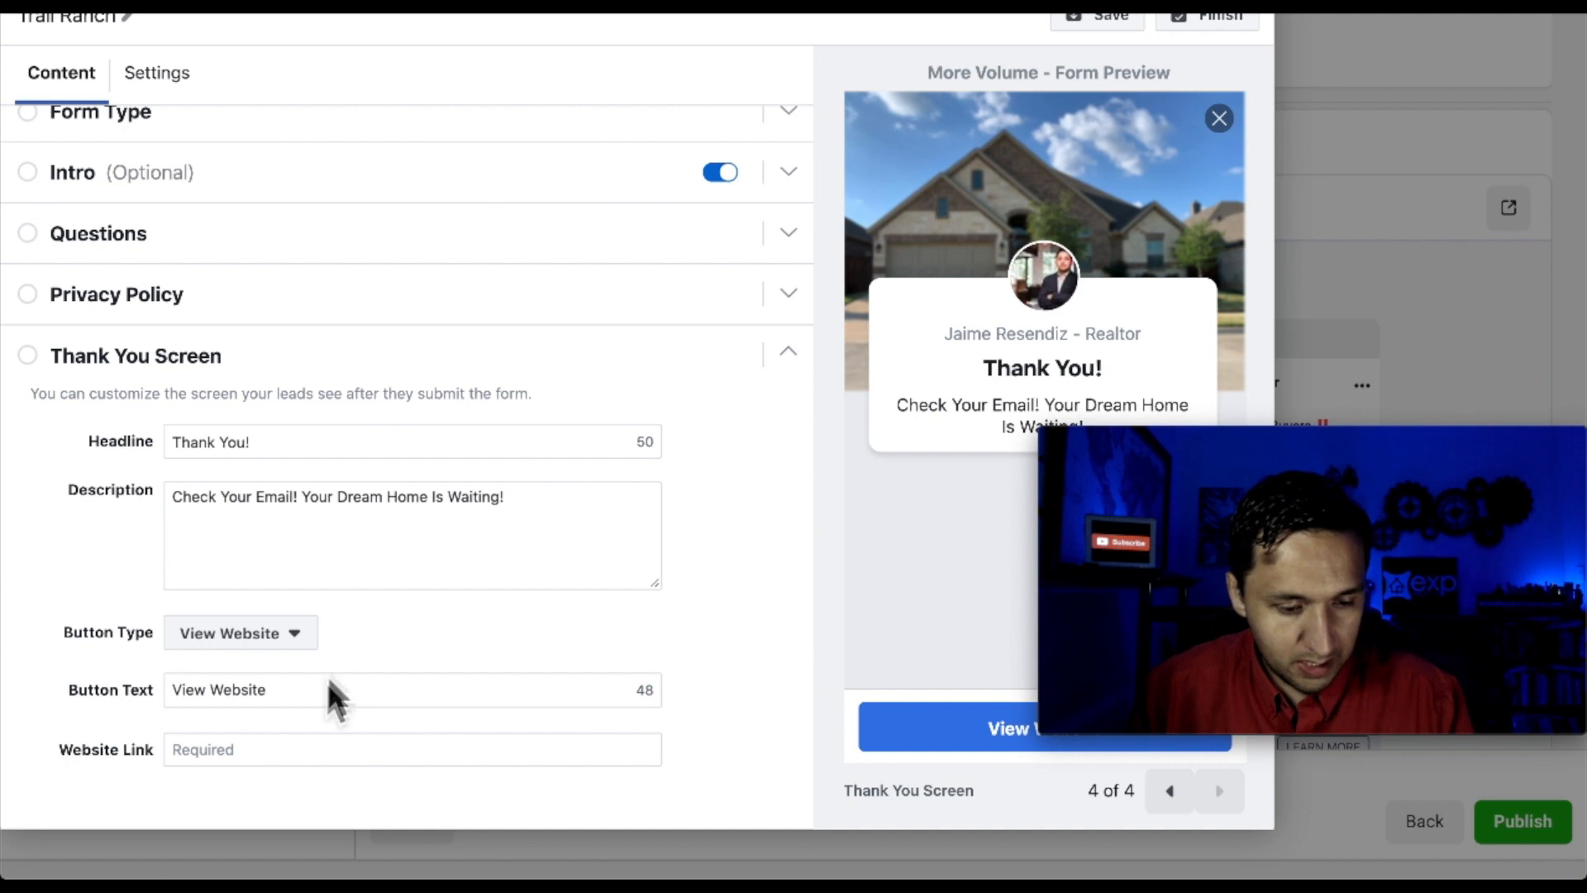
left_click(322, 696)
triple_click(323, 698)
key("BackSpace")
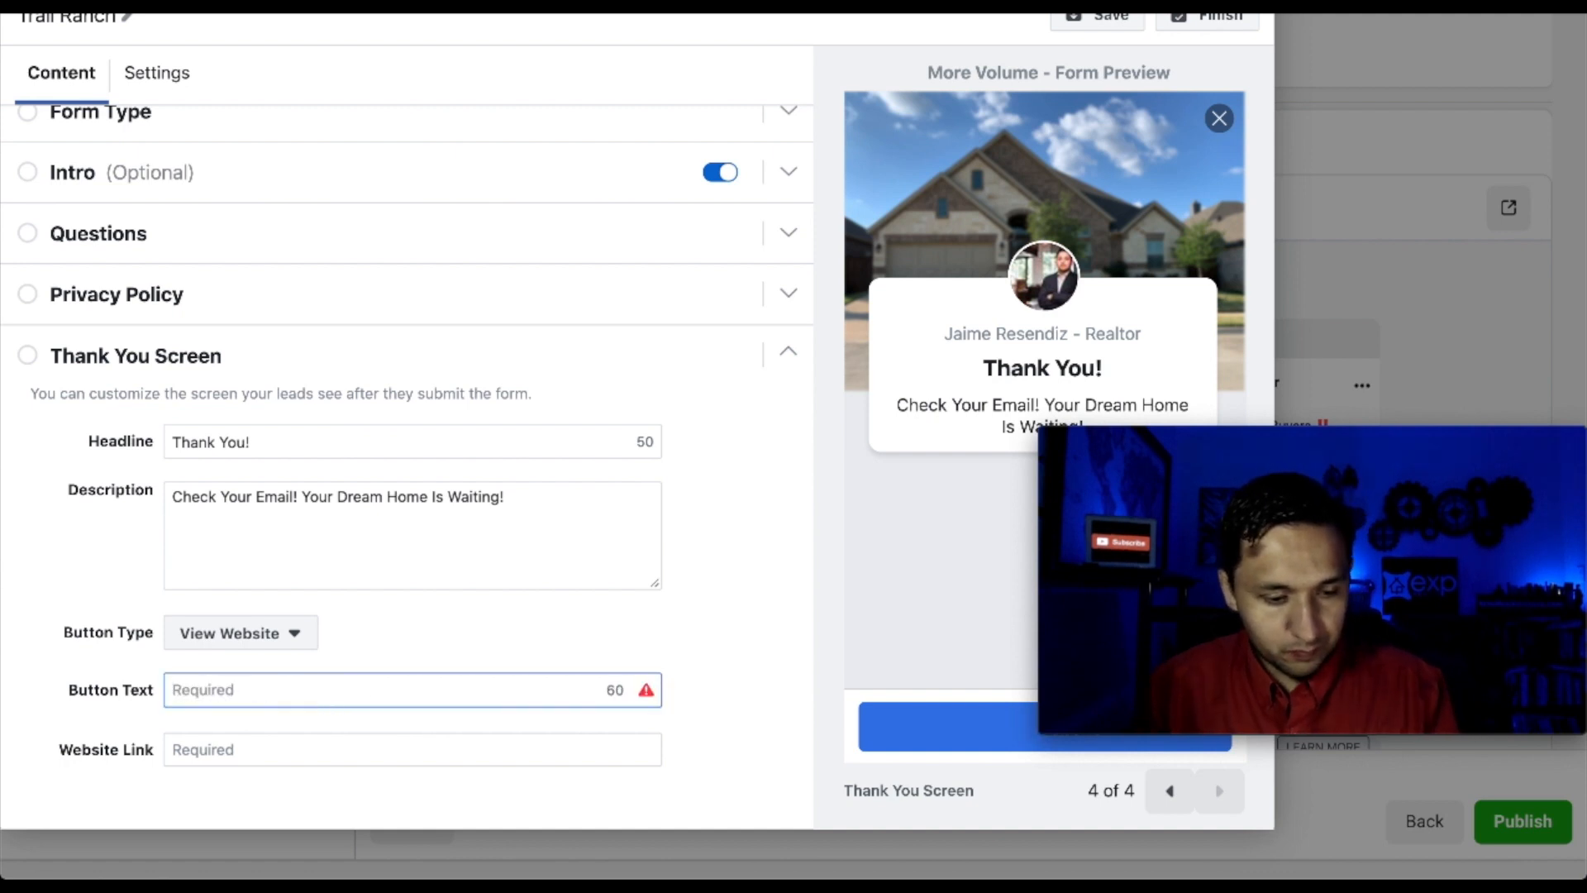
type("Che")
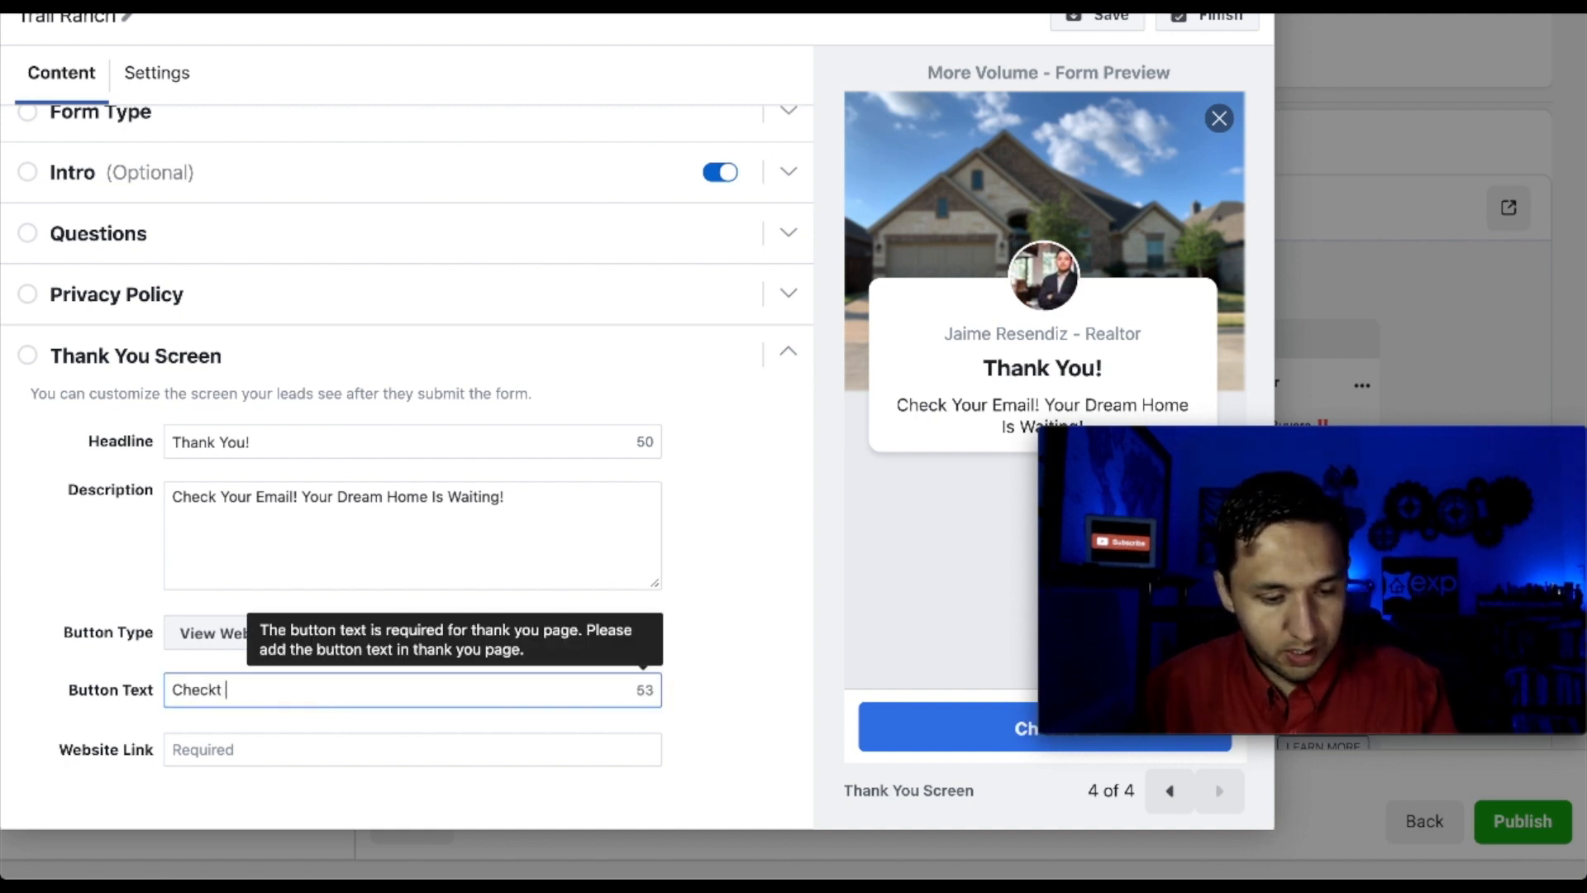
type("ck Out Additional Homes")
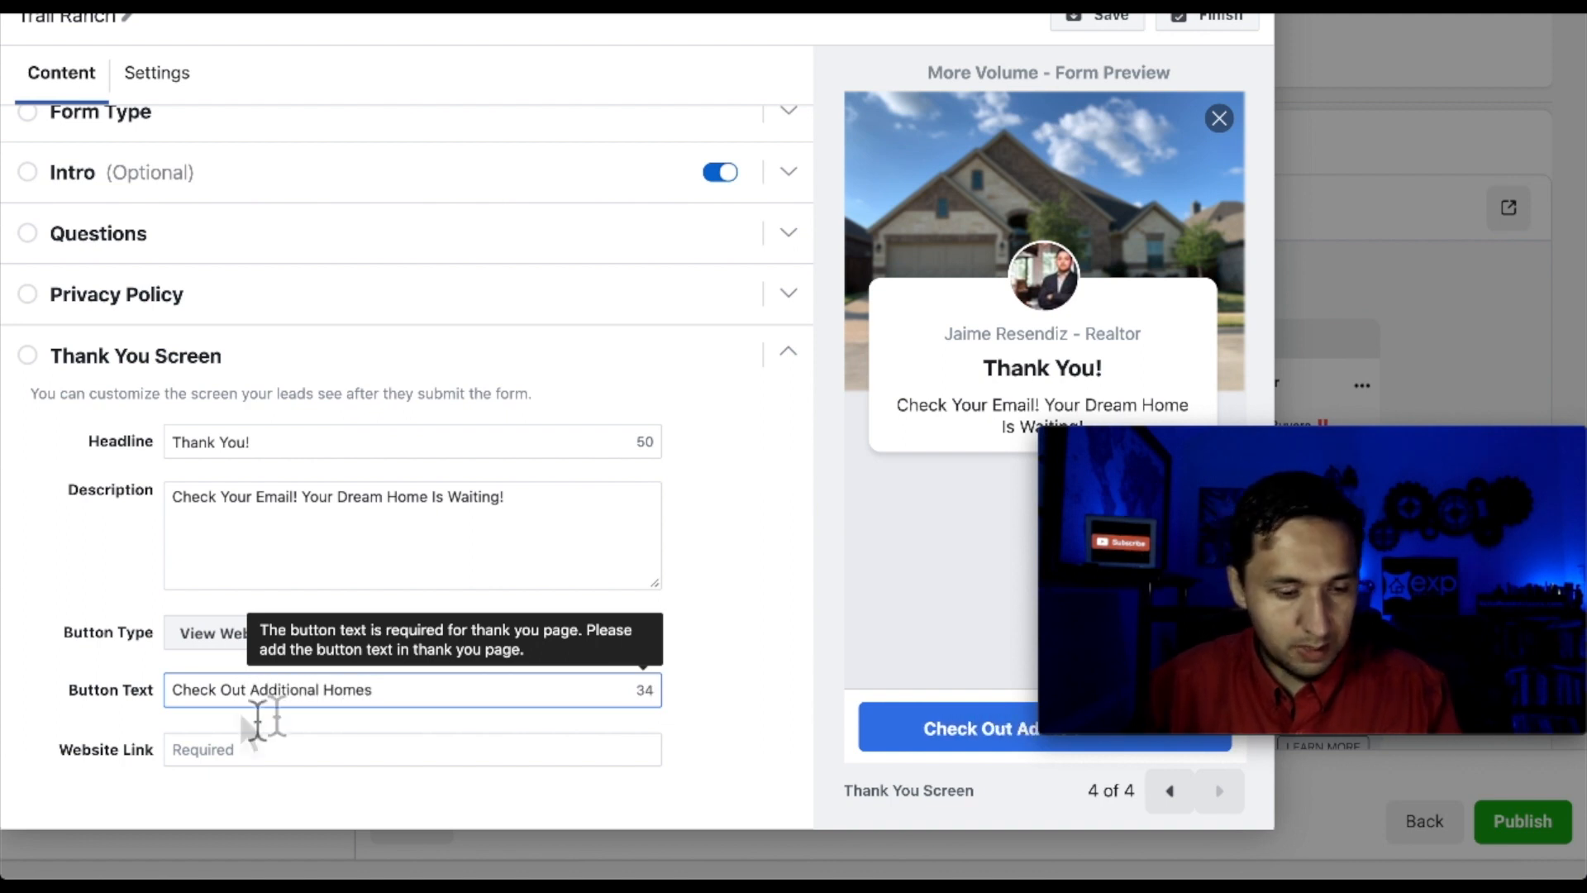
Switch the button to Call Business labelled 'Let's Chat' and select the Phone Number field
left_click(200, 639)
left_click(250, 736)
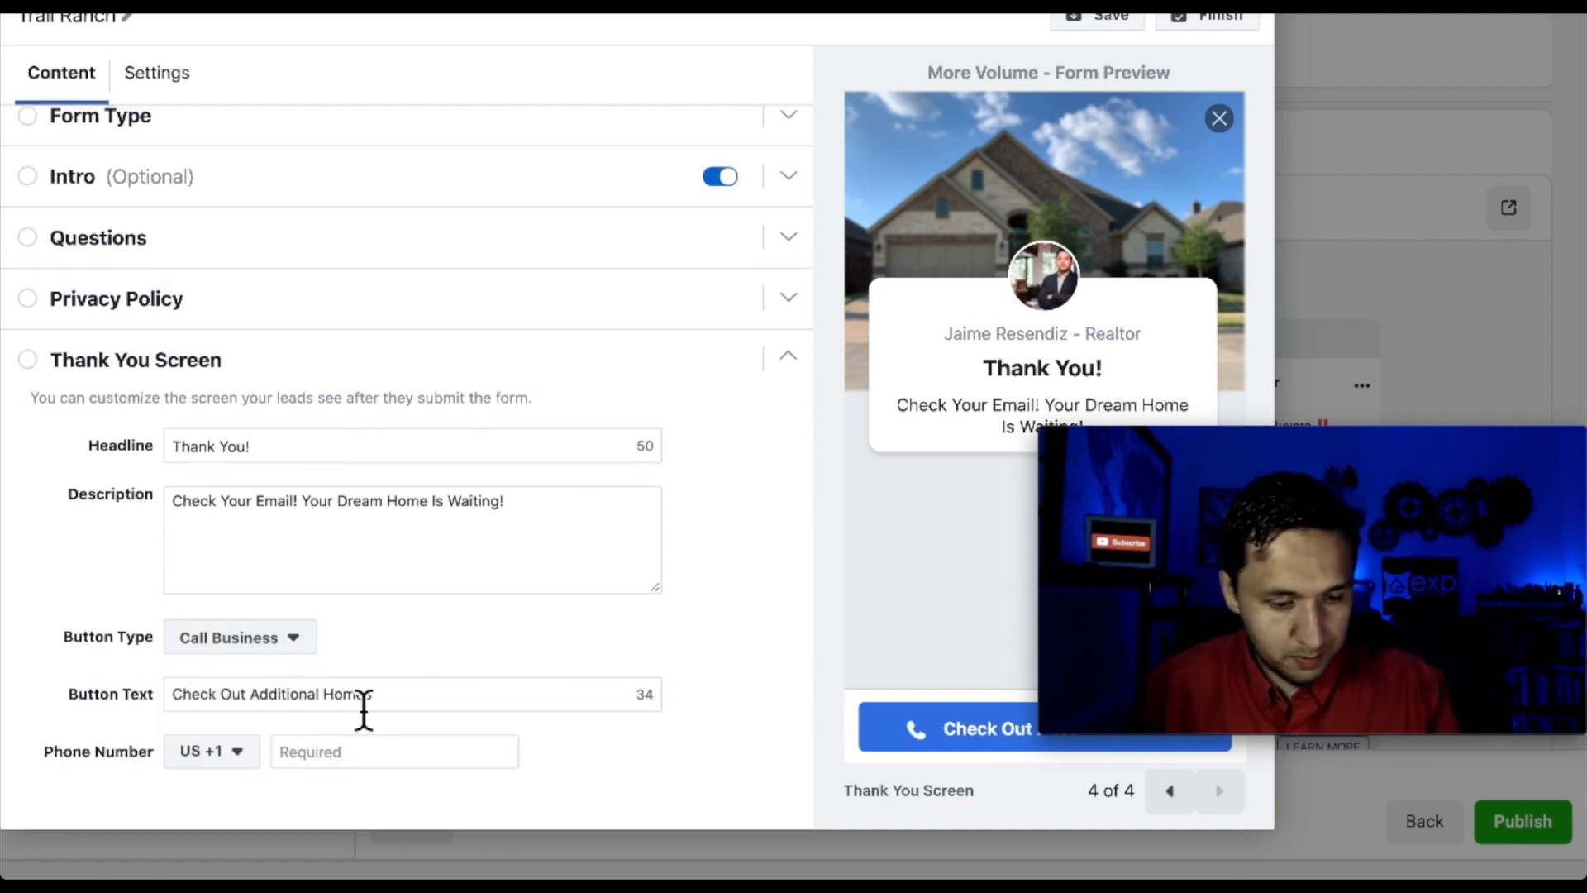
triple_click(362, 703)
type("Let's Chat")
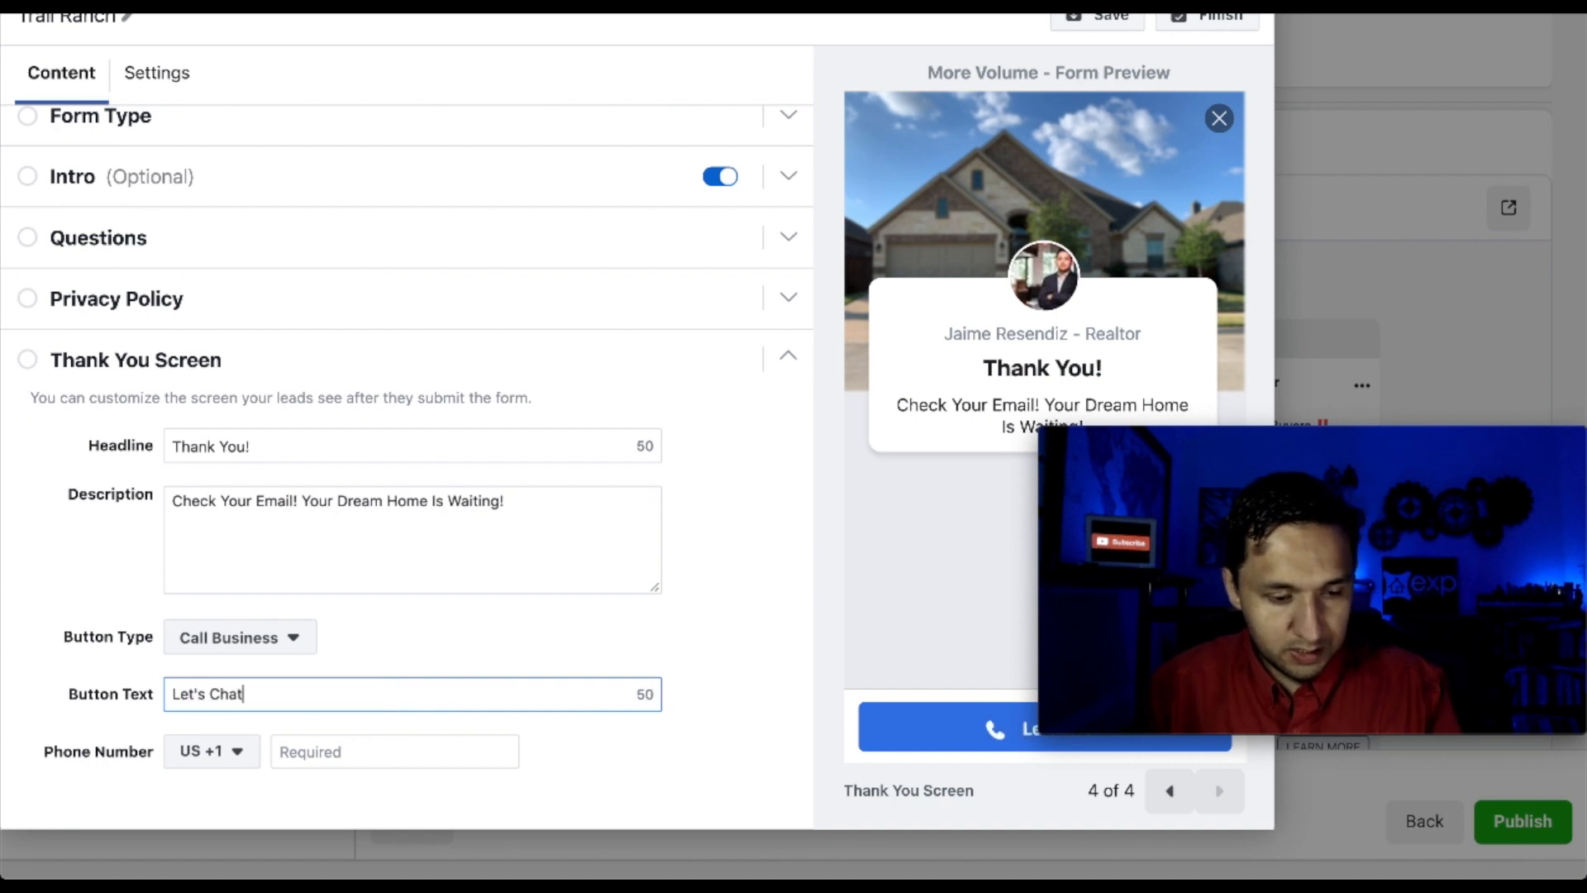
left_click(403, 754)
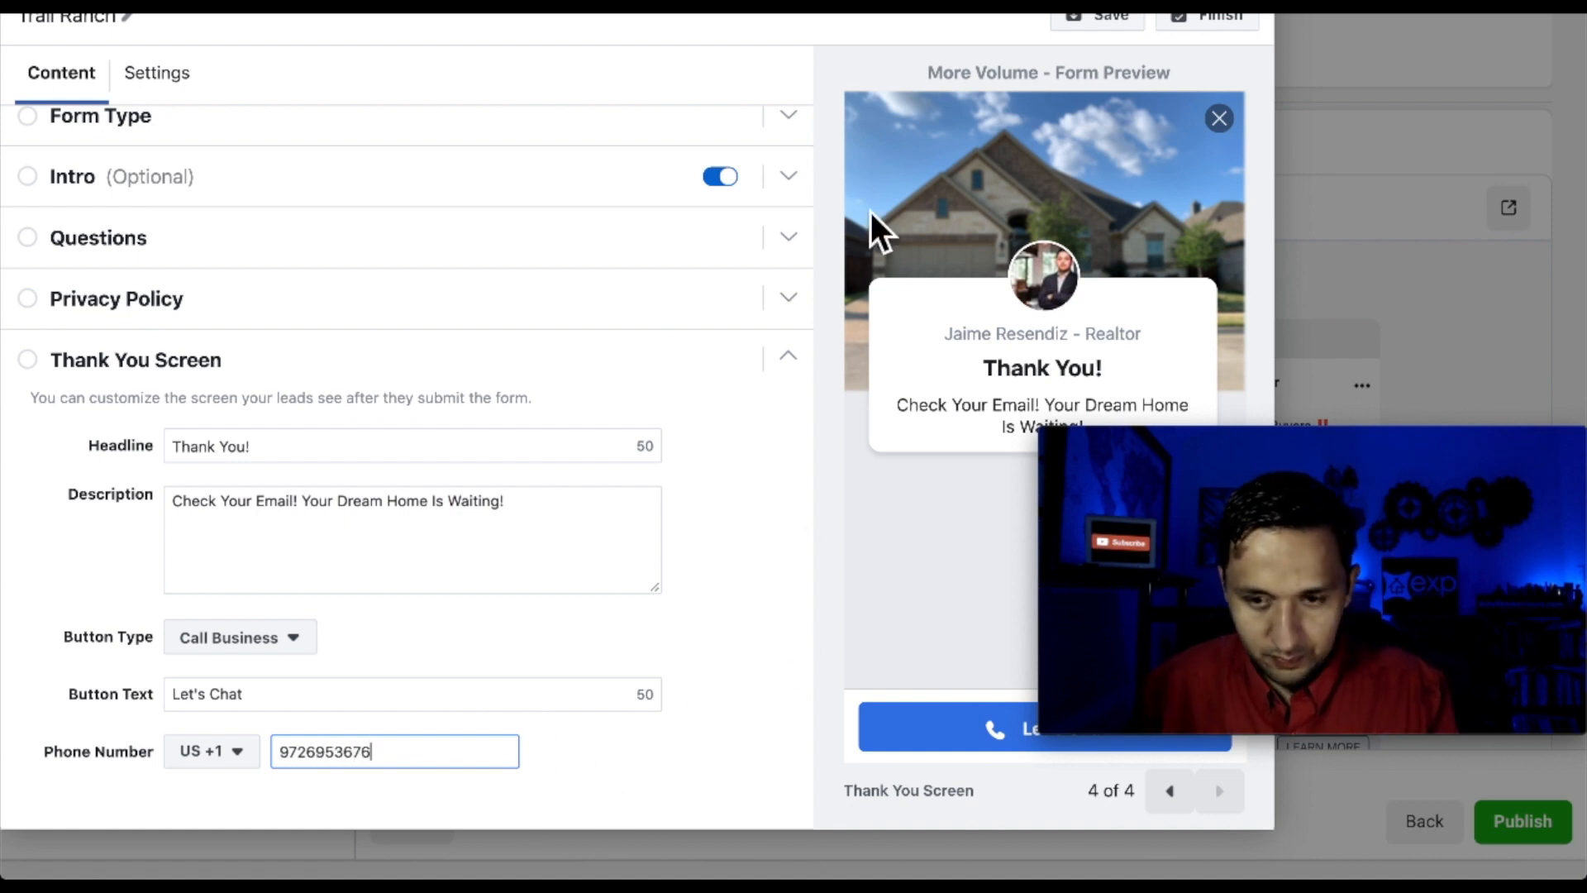
Add the prefill message 'Where can I send you additional information?' in the Questions section
scroll(365, 276, "up", 1)
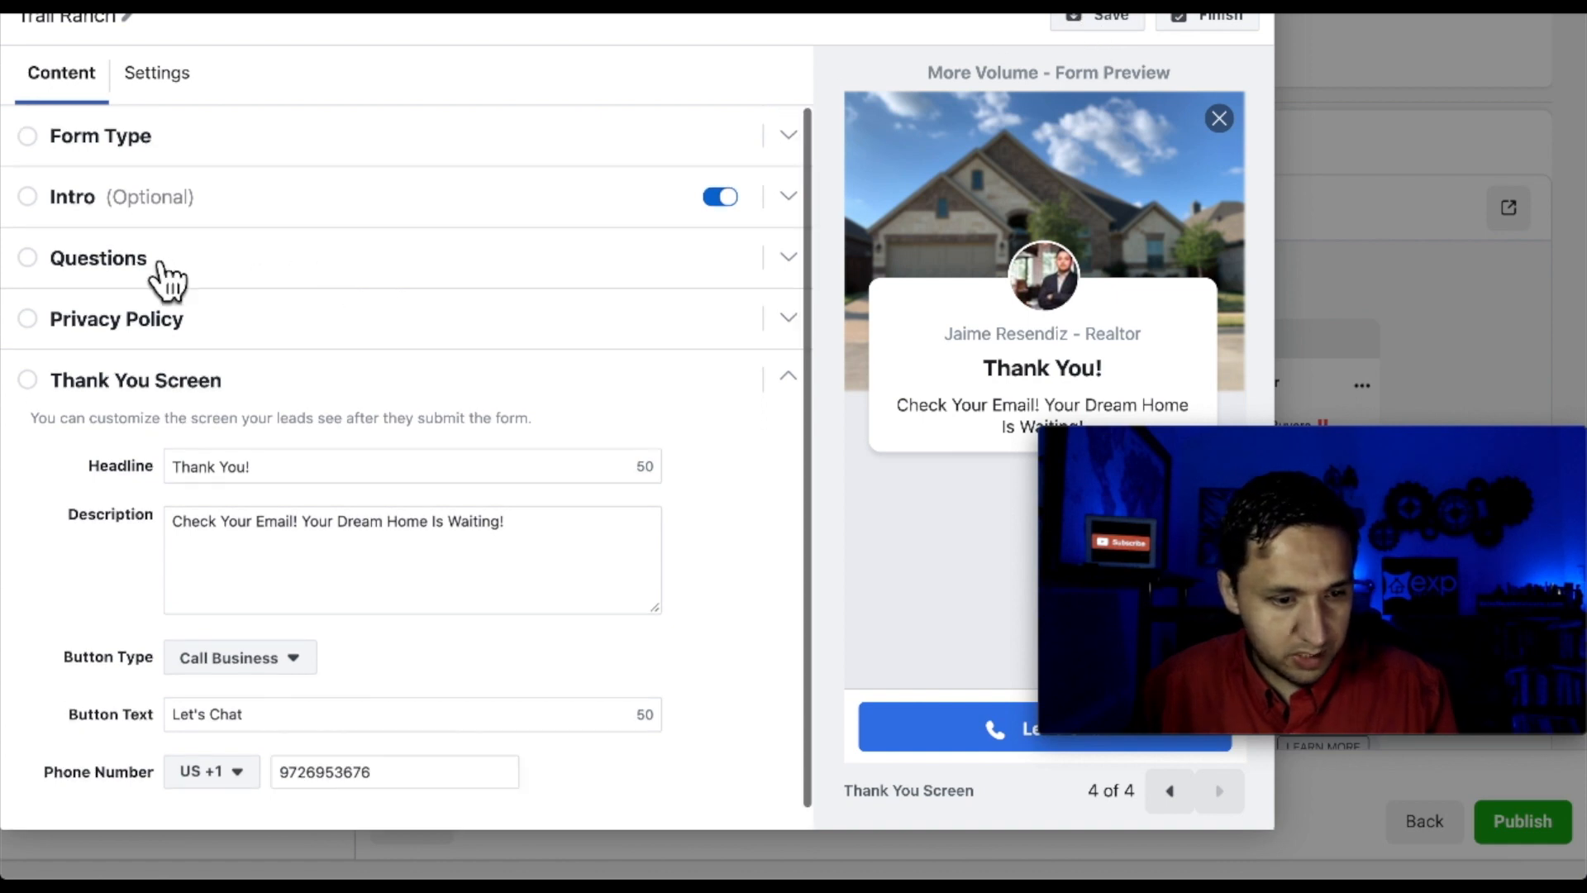
left_click(165, 277)
left_click(142, 566)
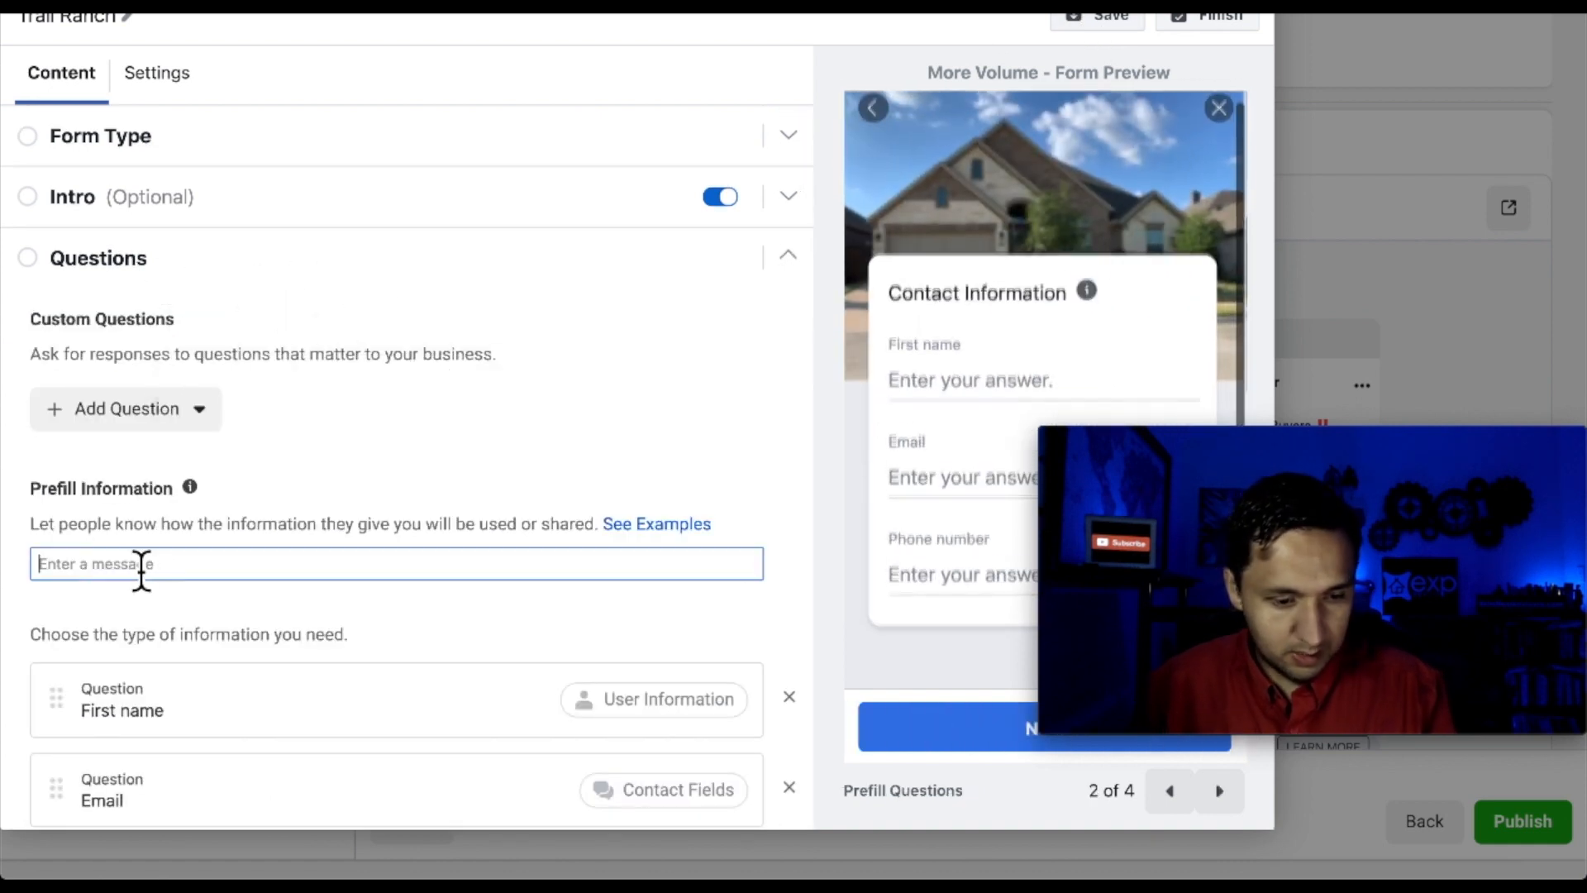
type("Where C")
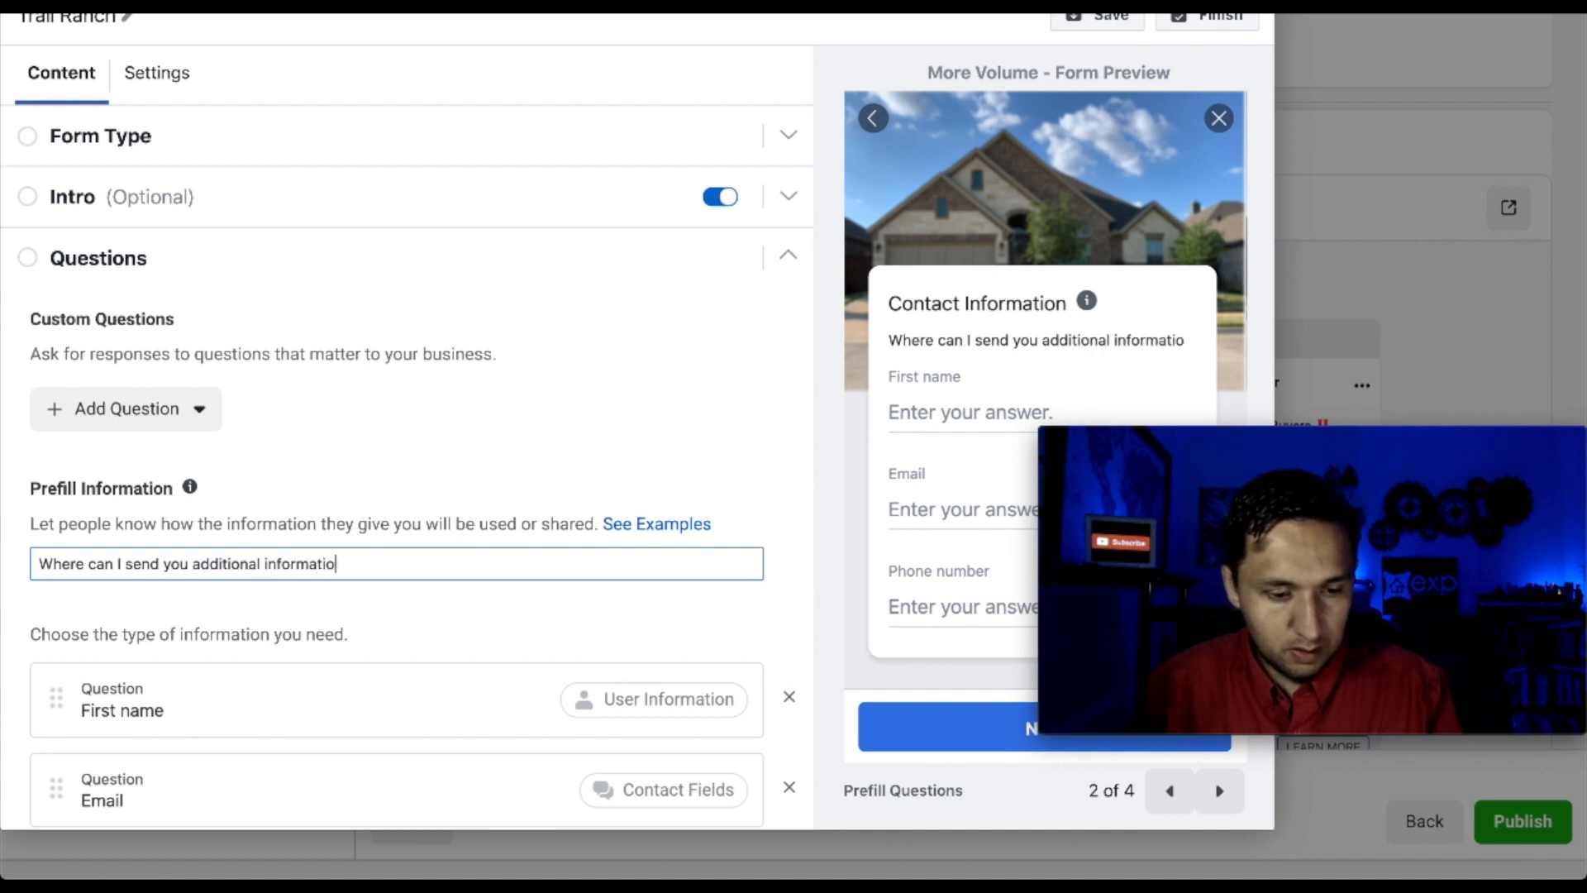
type("n?")
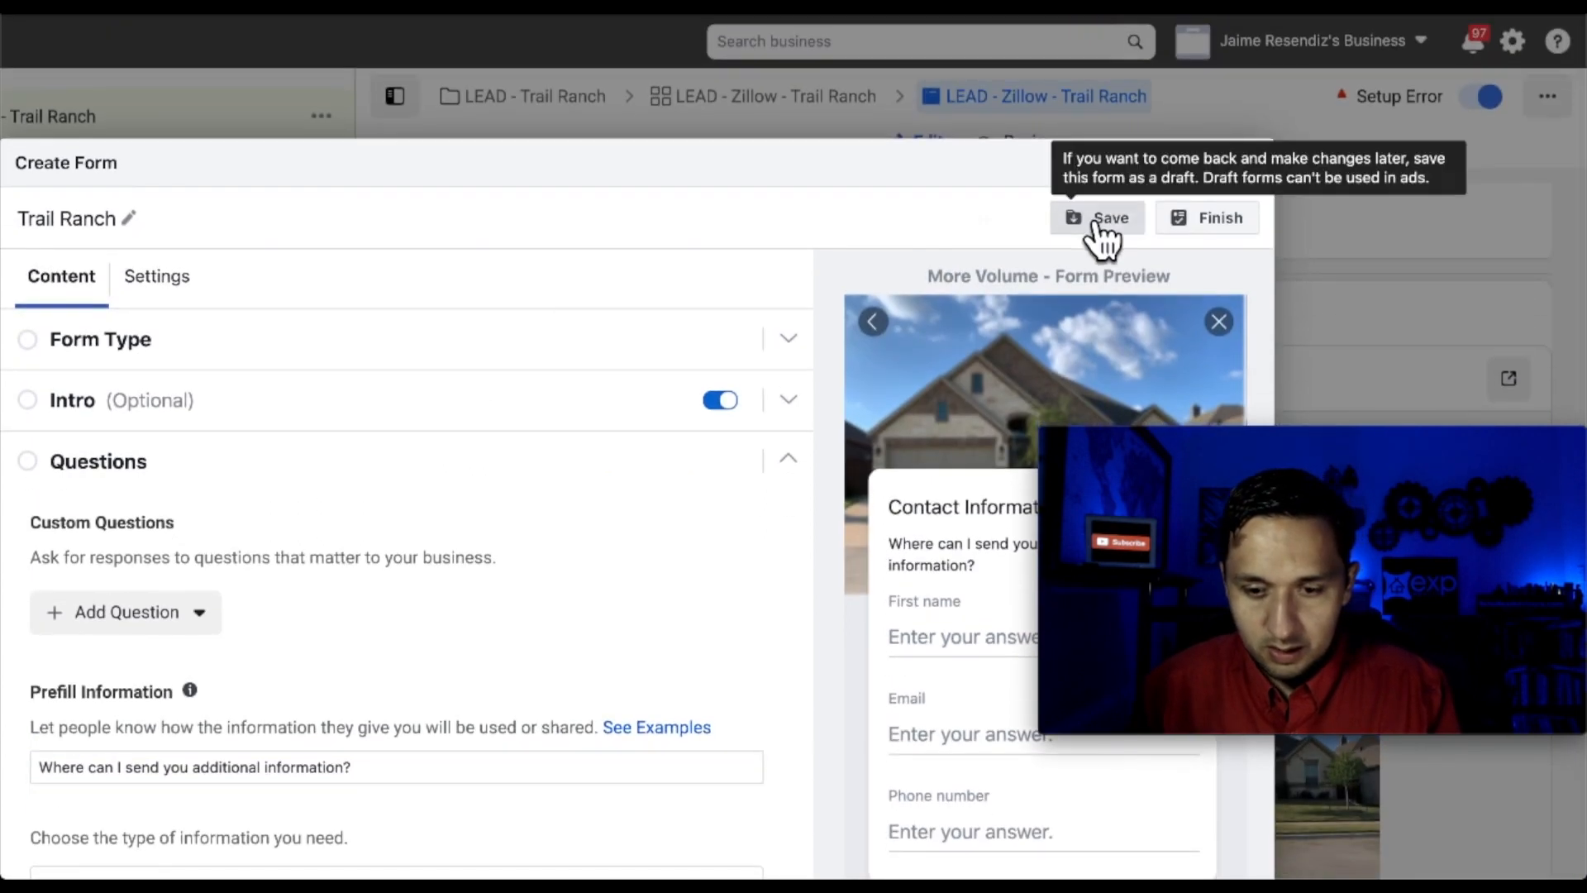
Save the Trail Ranch form as a draft and finish it, returning to the ad
left_click(1097, 15)
left_click(1221, 15)
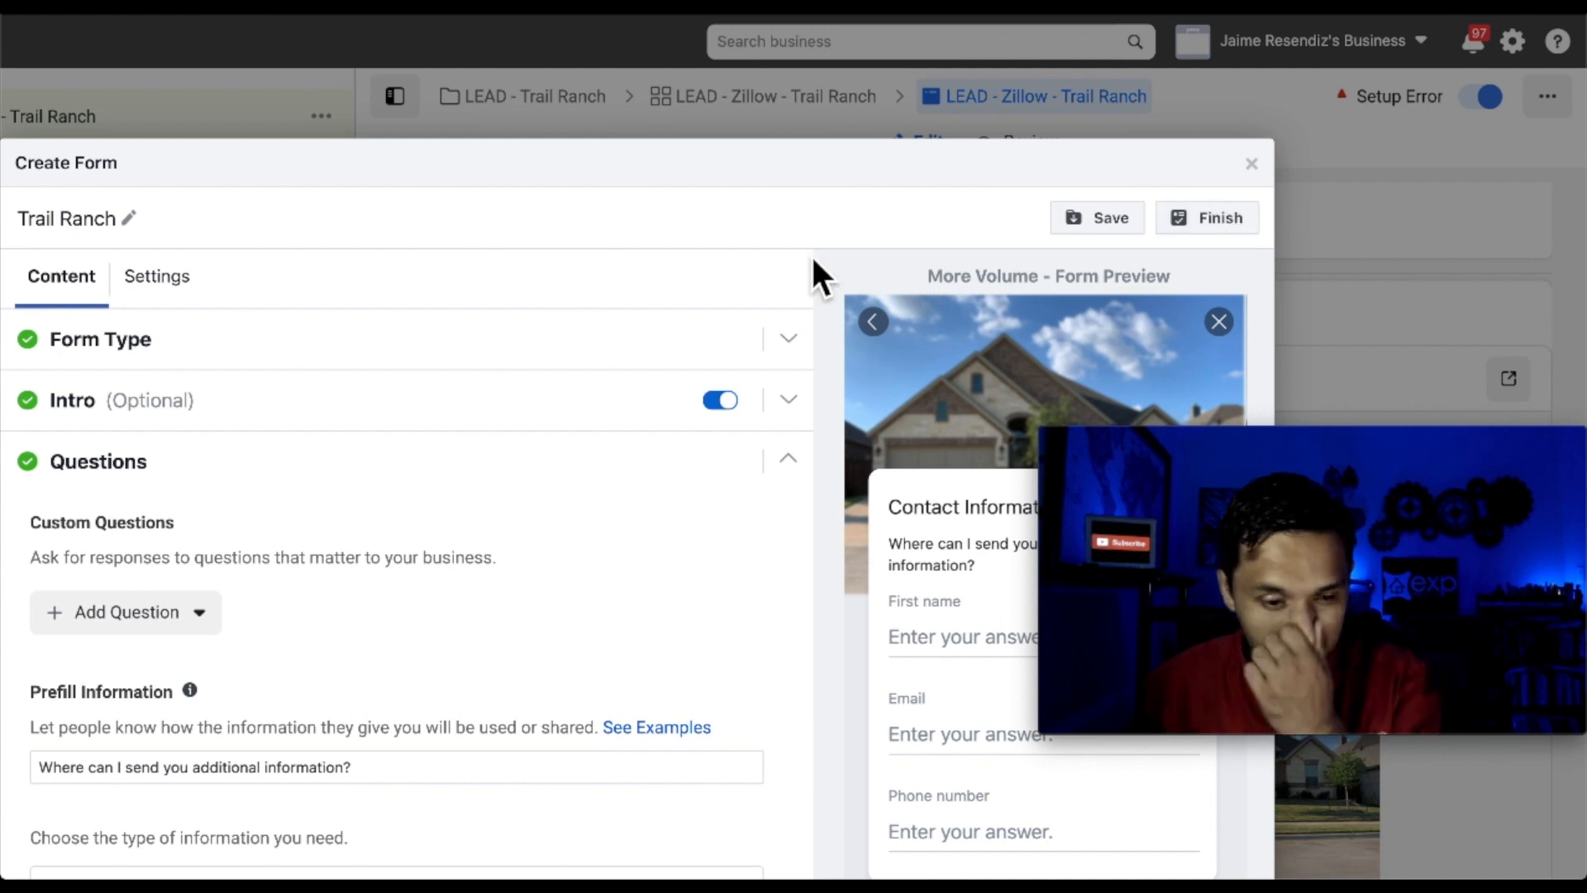
scroll(777, 523, "down", 10)
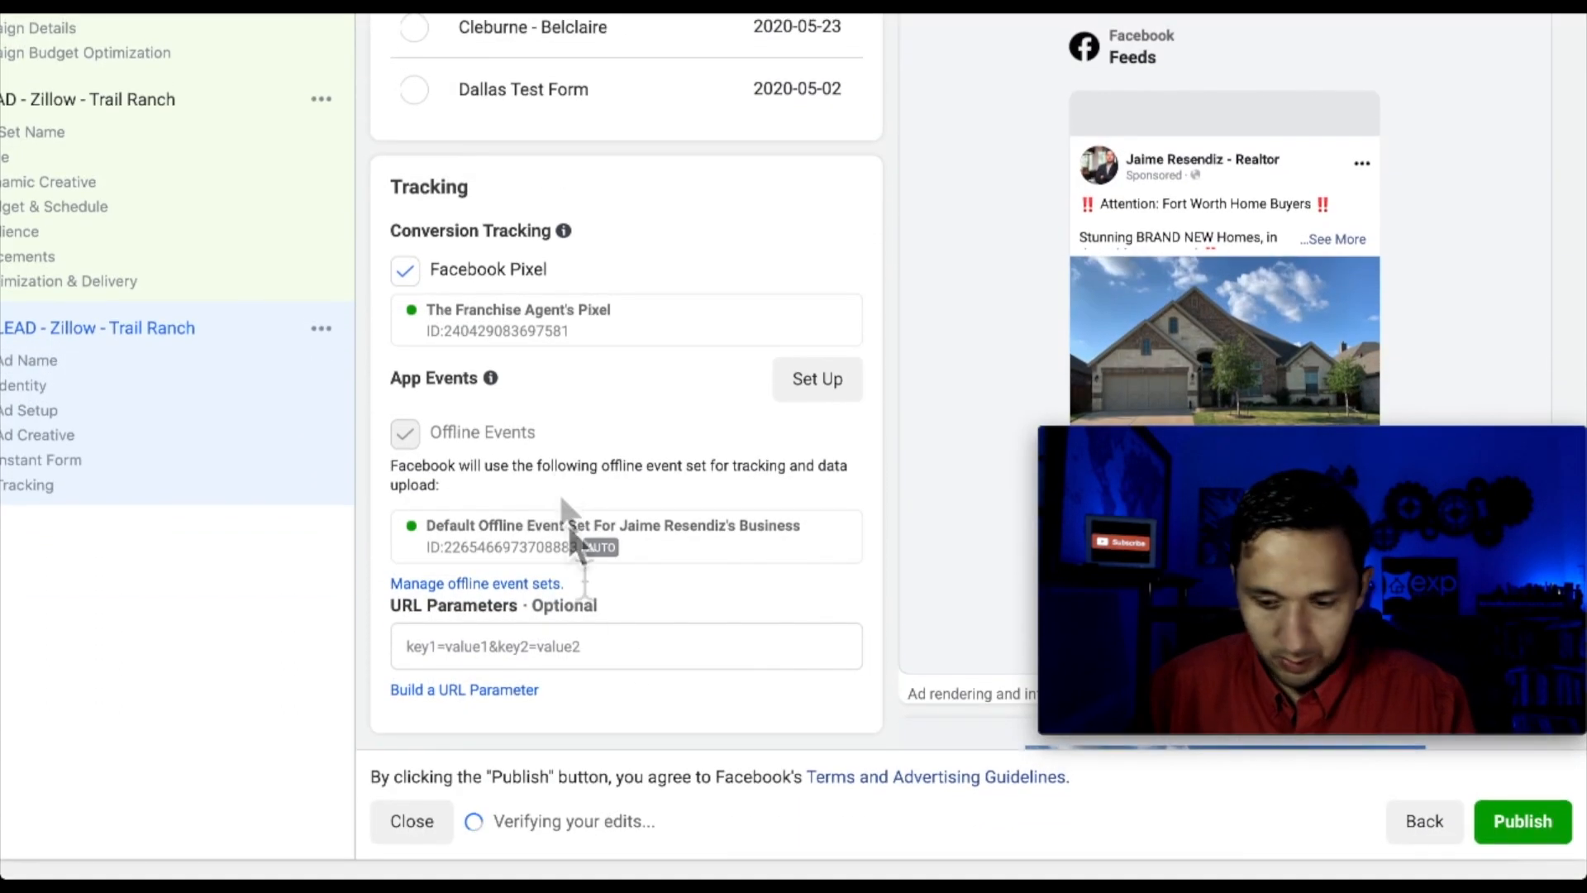
Publish the campaign and open the LEAD - Trail Ranch campaign's ad sets
left_click(1528, 833)
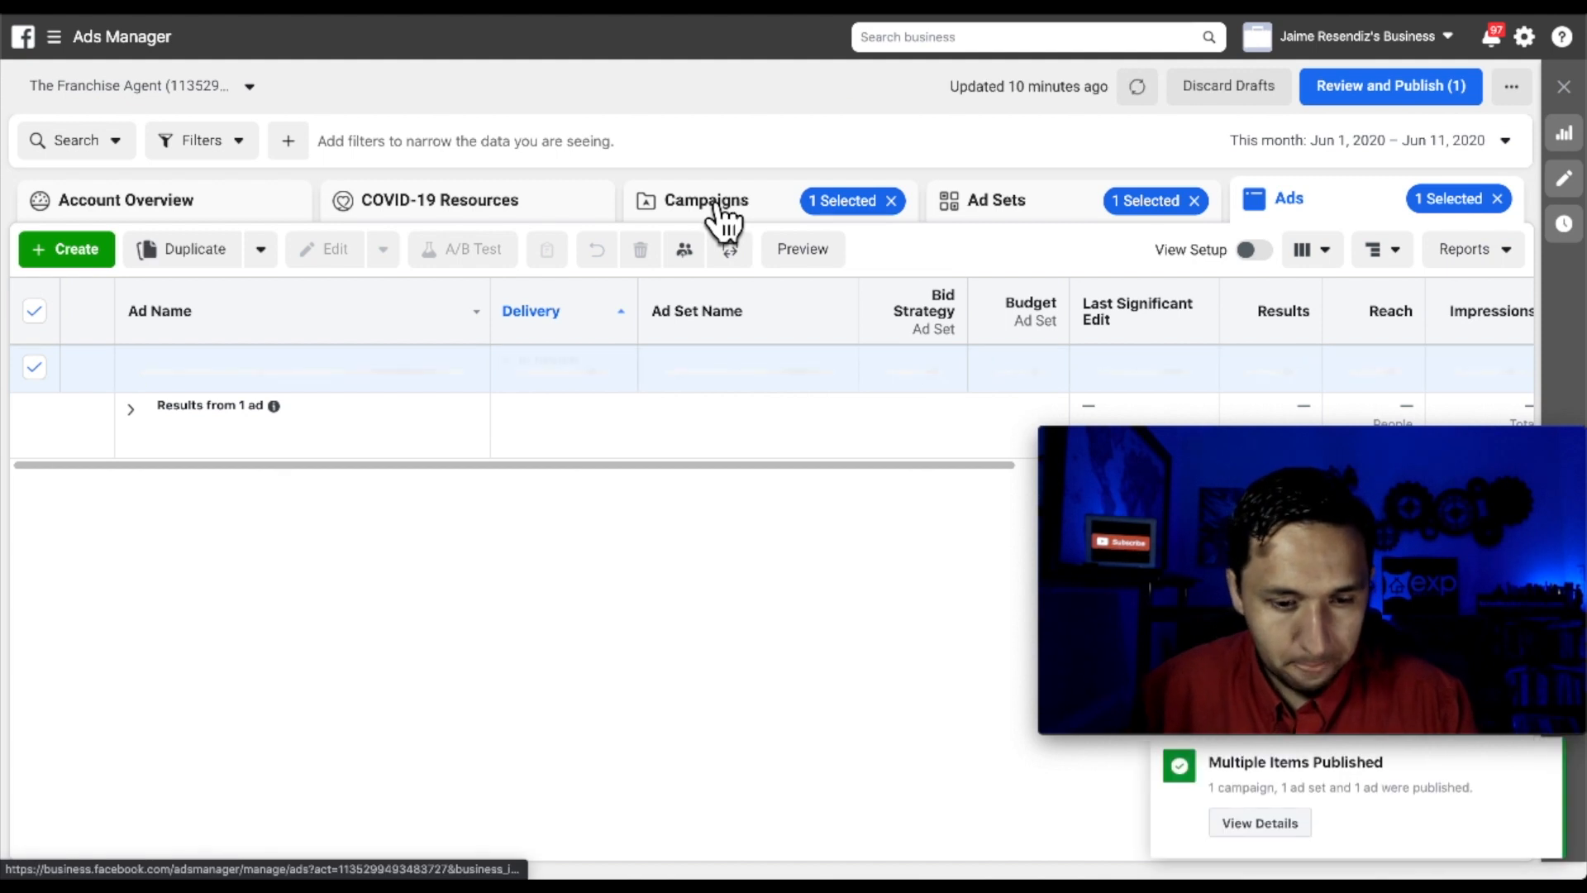
left_click(1021, 208)
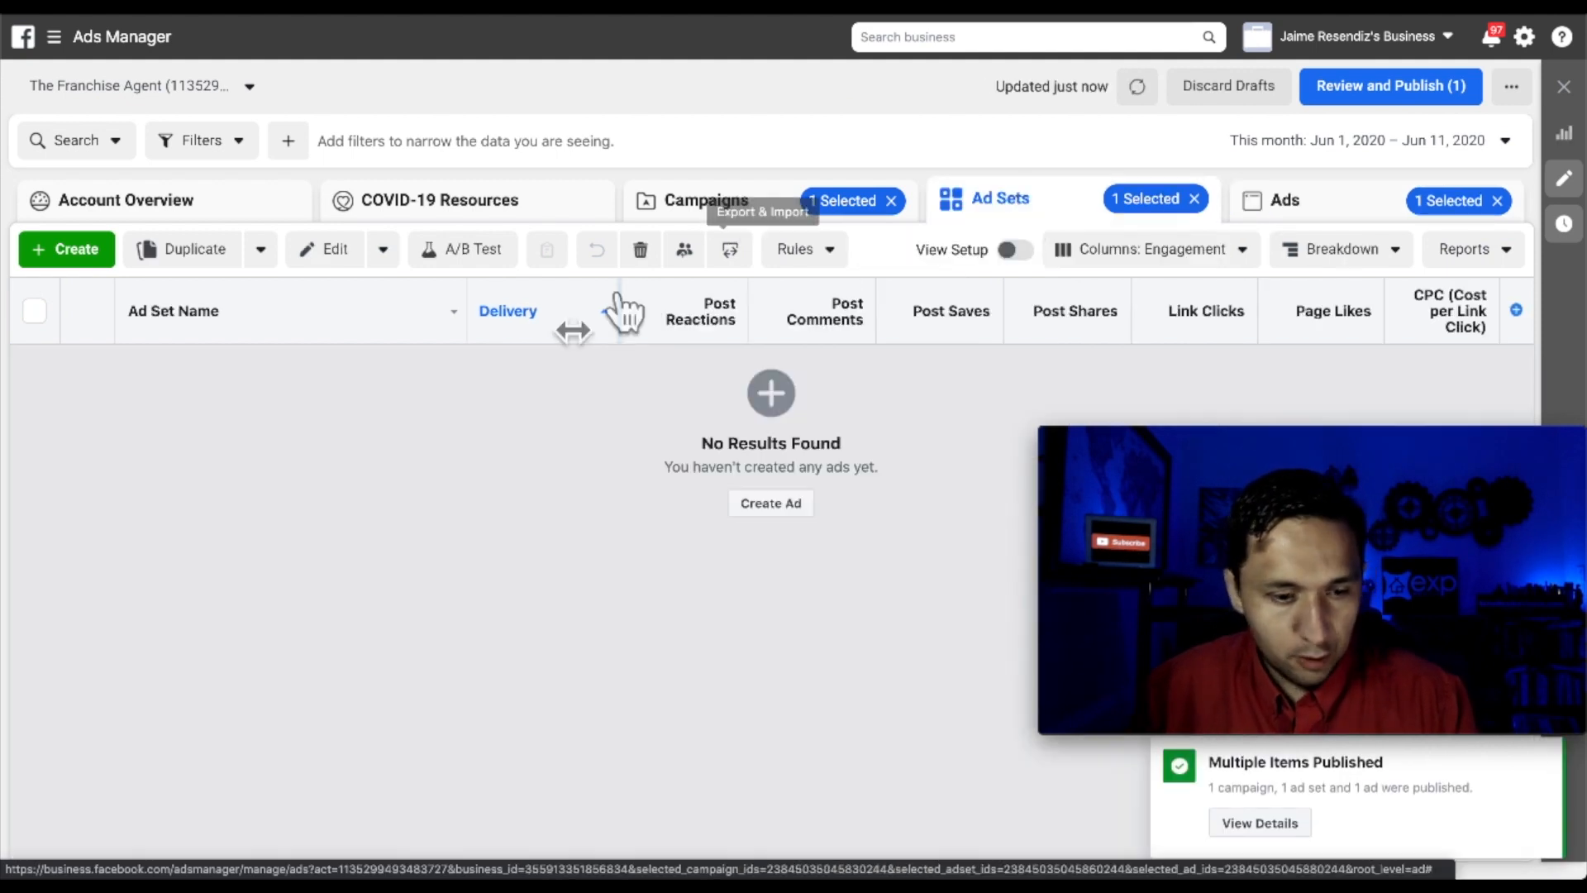
left_click(712, 207)
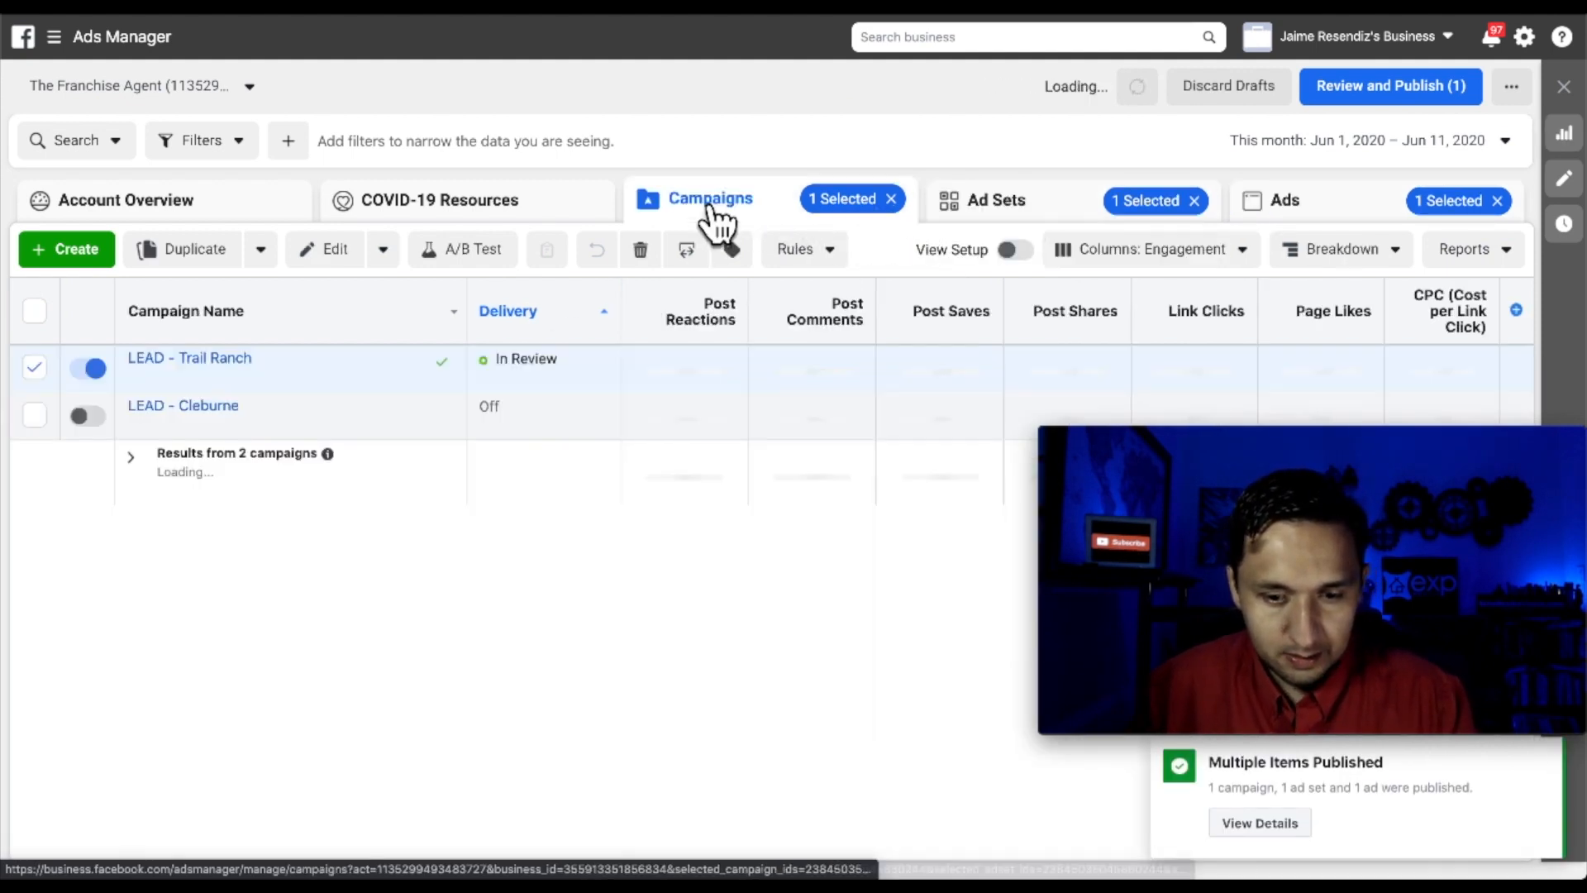
left_click(161, 358)
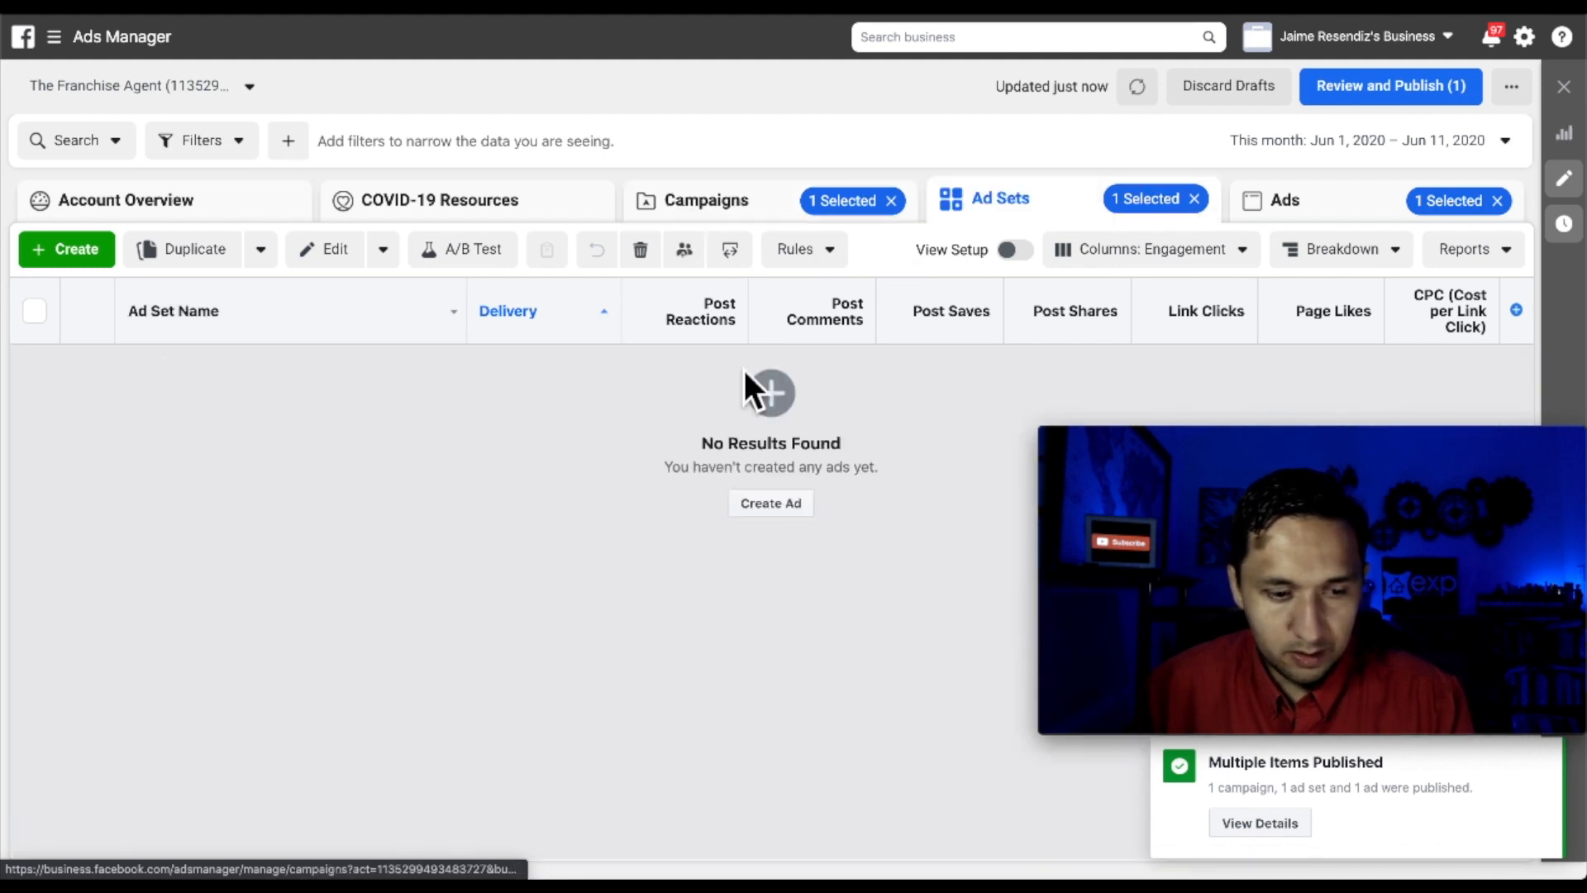
Show Lifetime results and duplicate the LEAD - Zillow - Trail Ranch ad set
left_click(1344, 151)
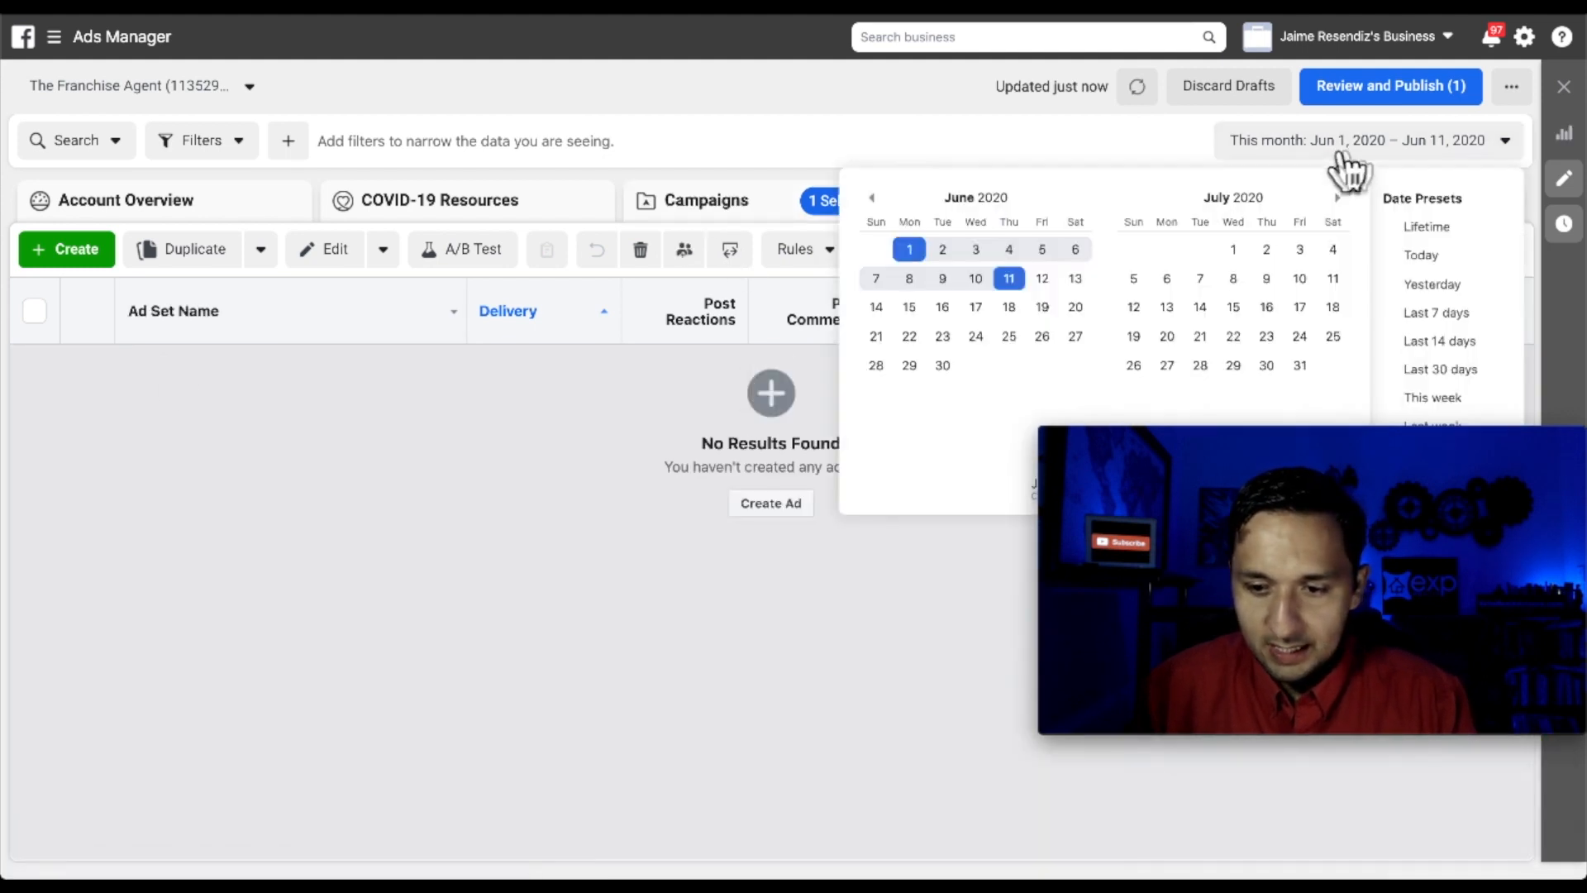
left_click(1513, 225)
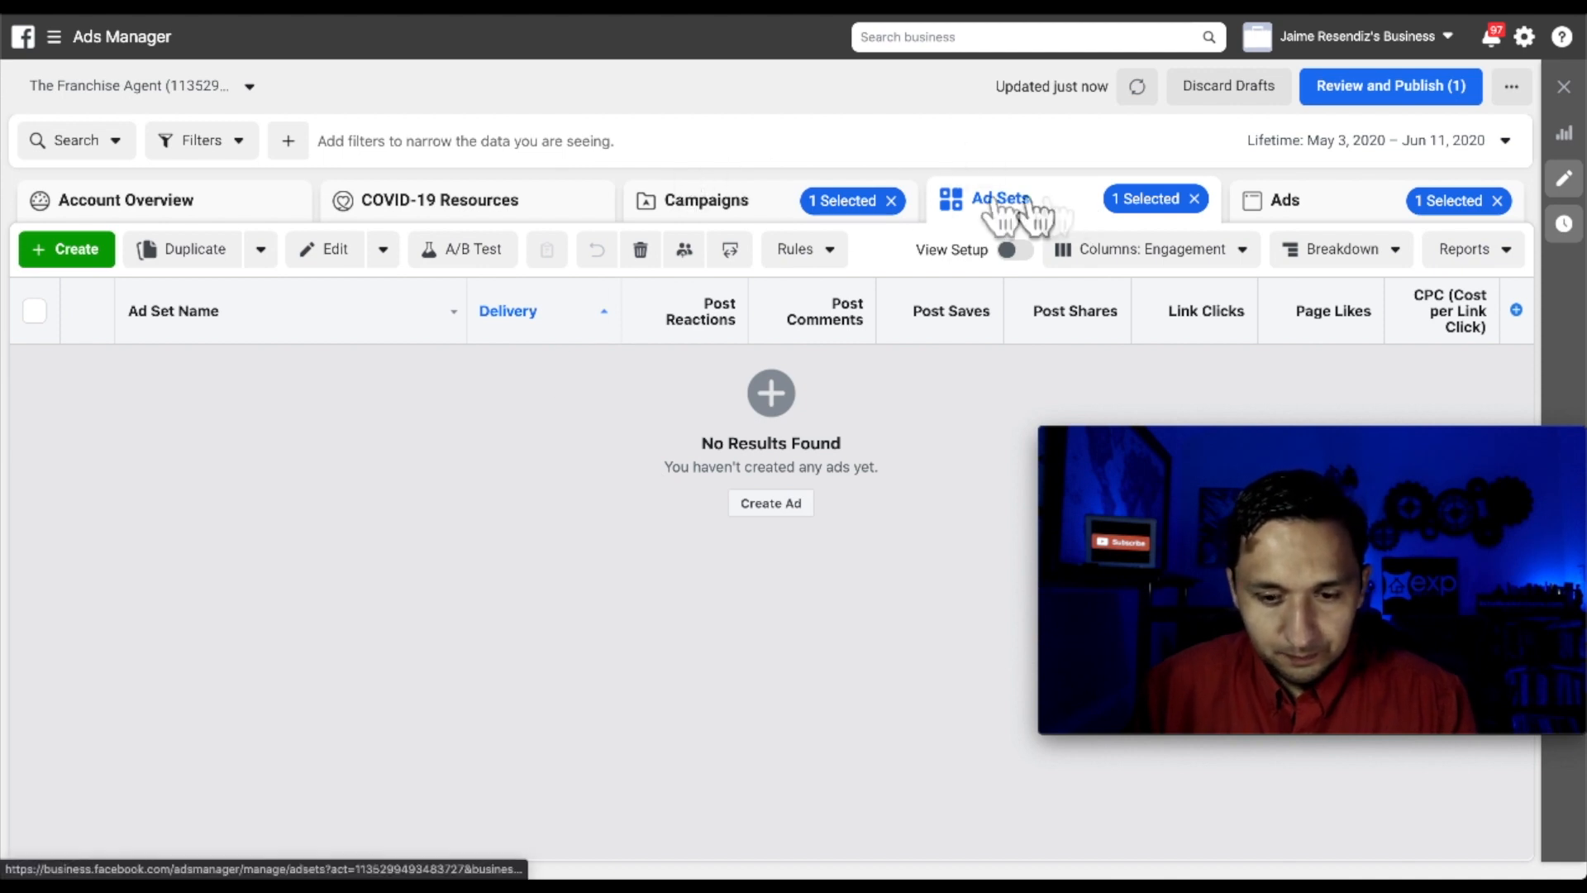
left_click(718, 218)
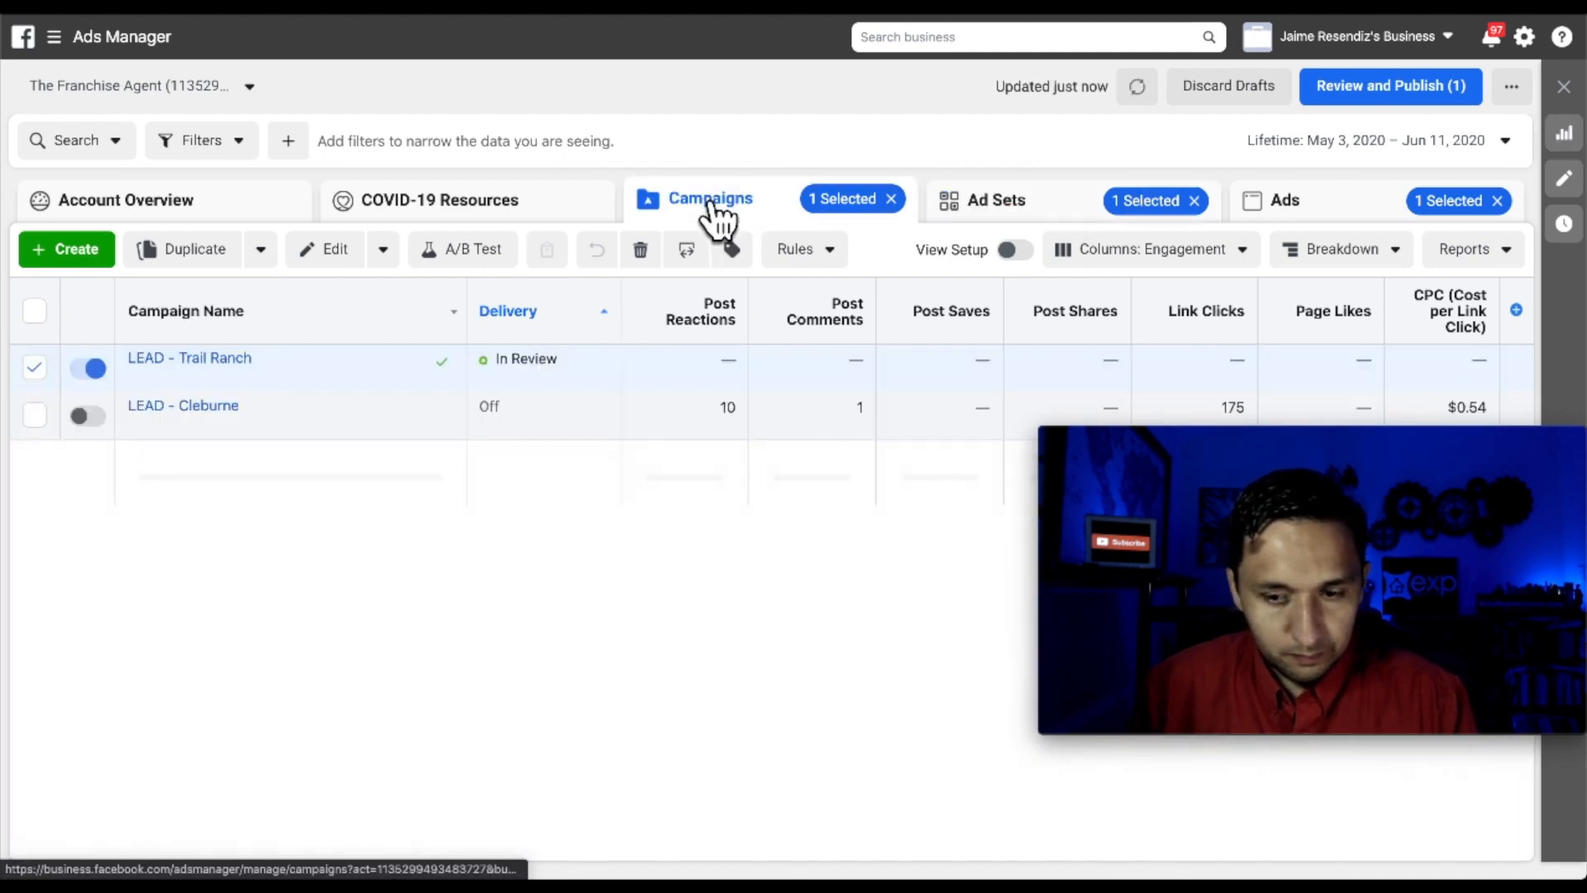
left_click(1022, 213)
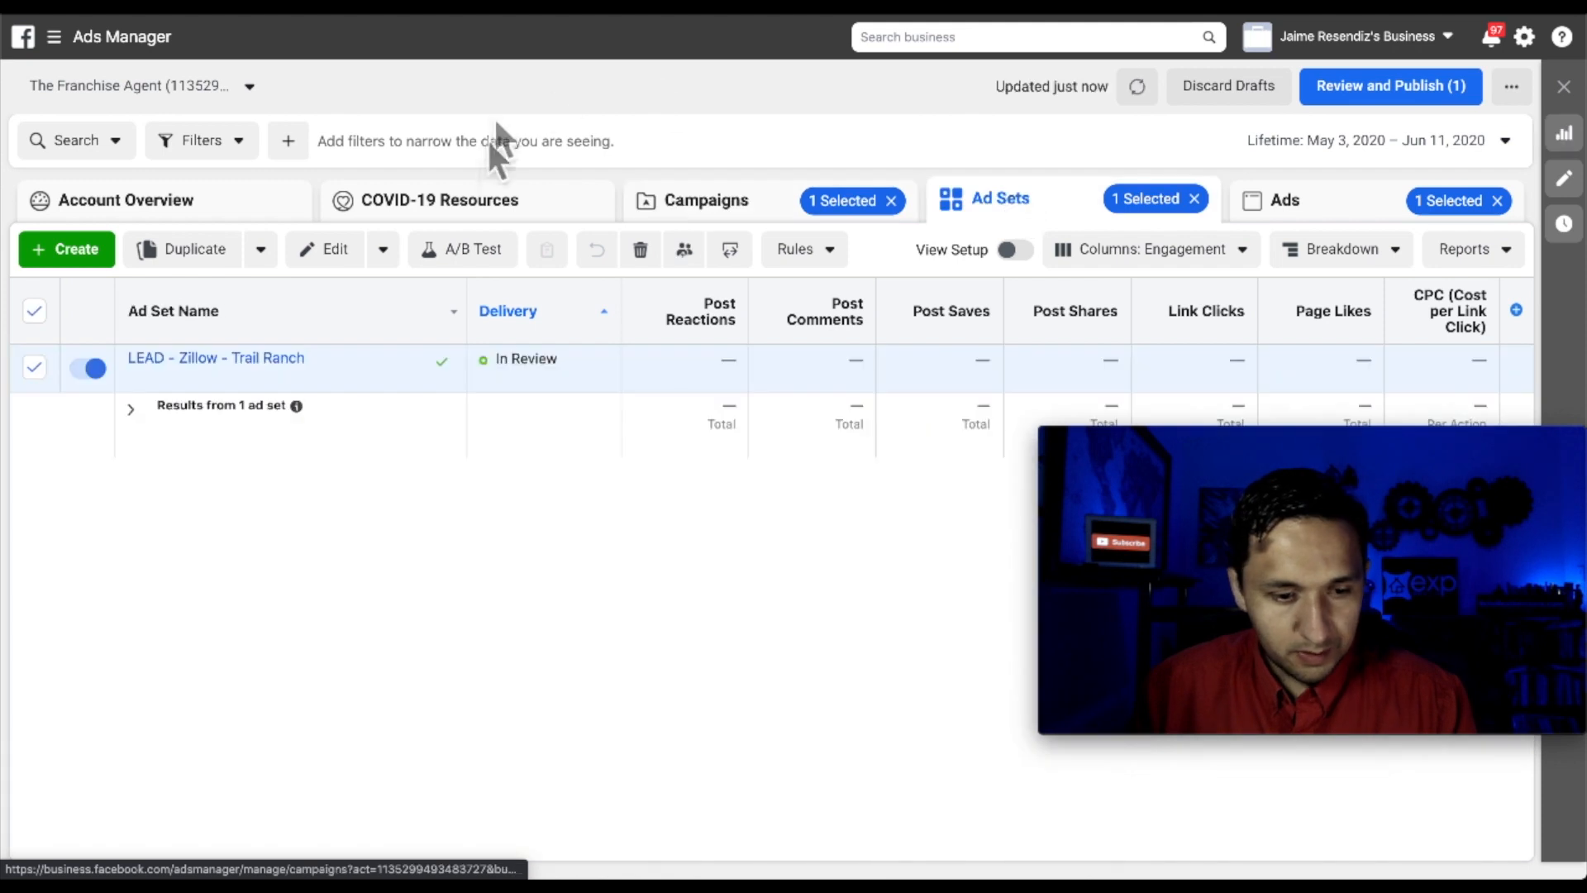
left_click(313, 377)
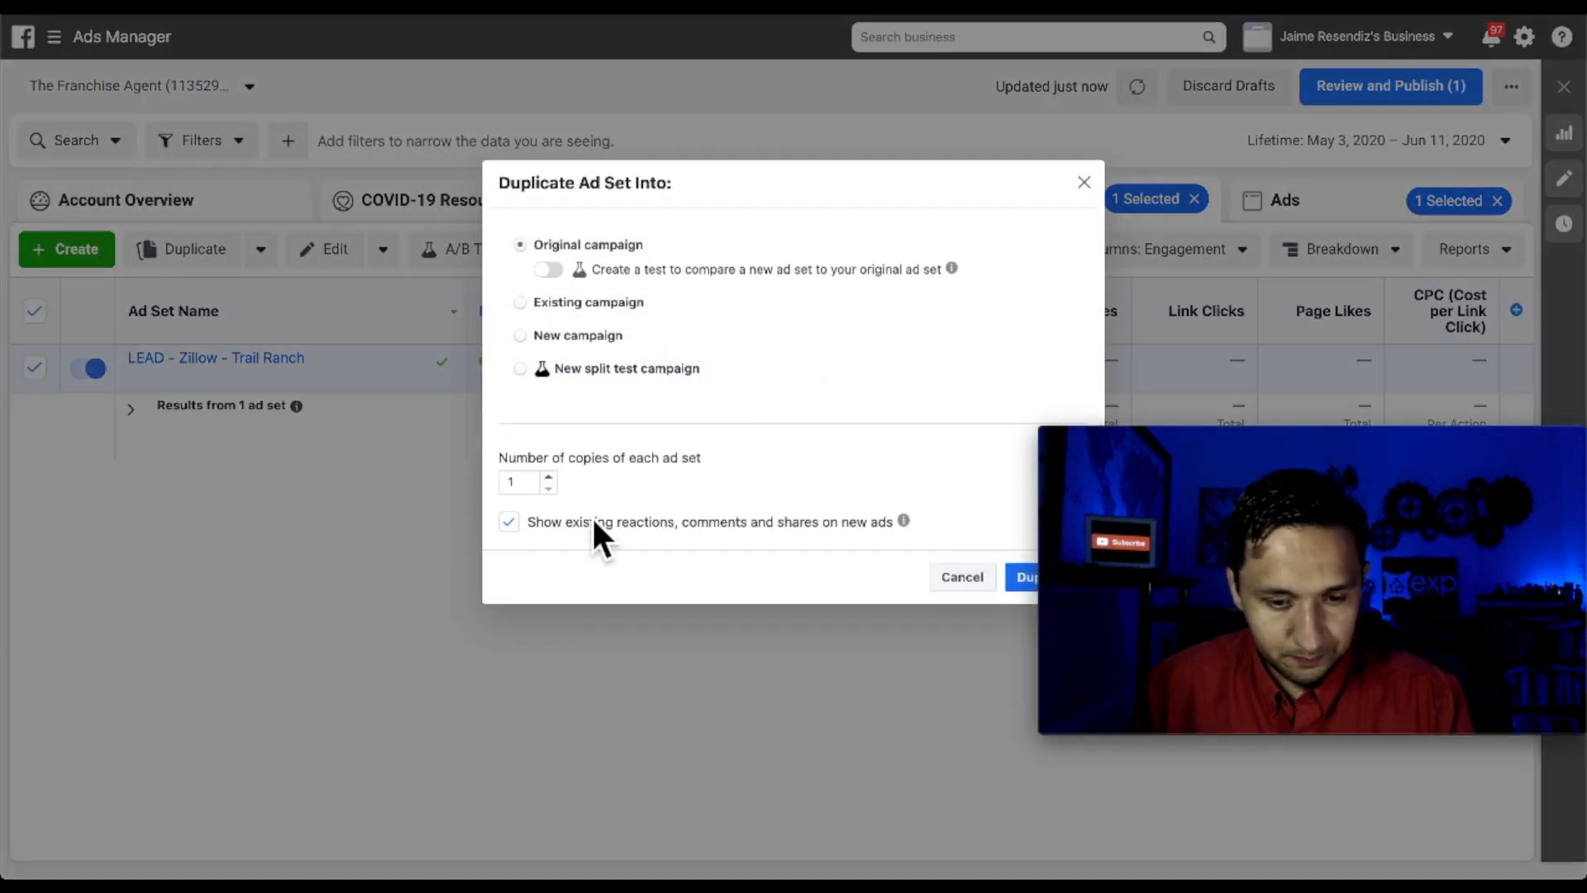
Duplicate the ad set into the original campaign and rename the copy from Zillow to No Interest
left_click(1023, 579)
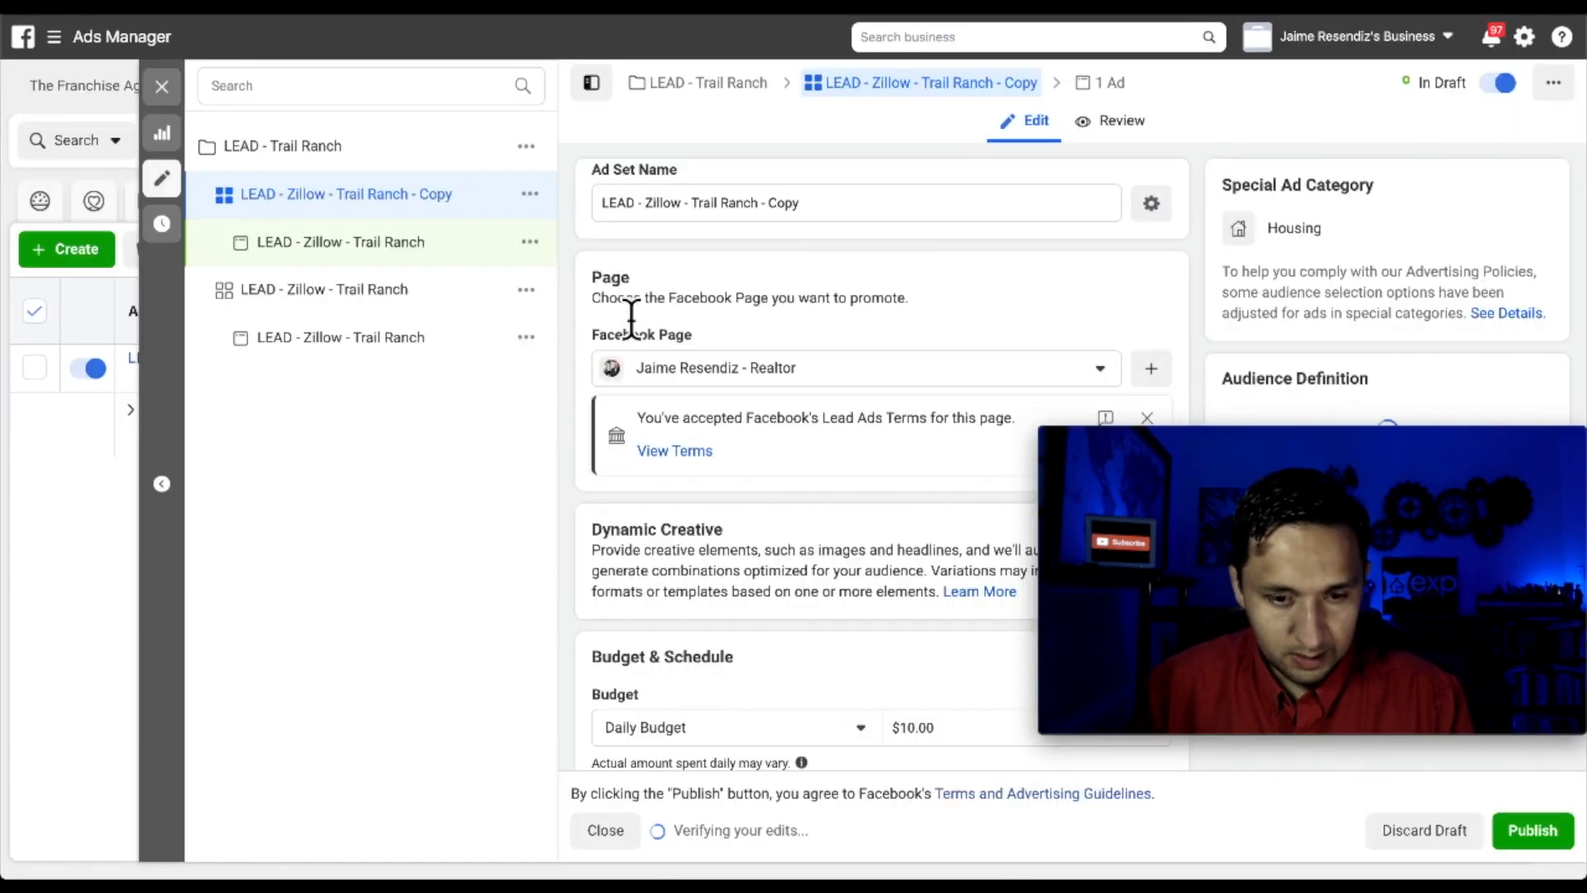
double_click(653, 202)
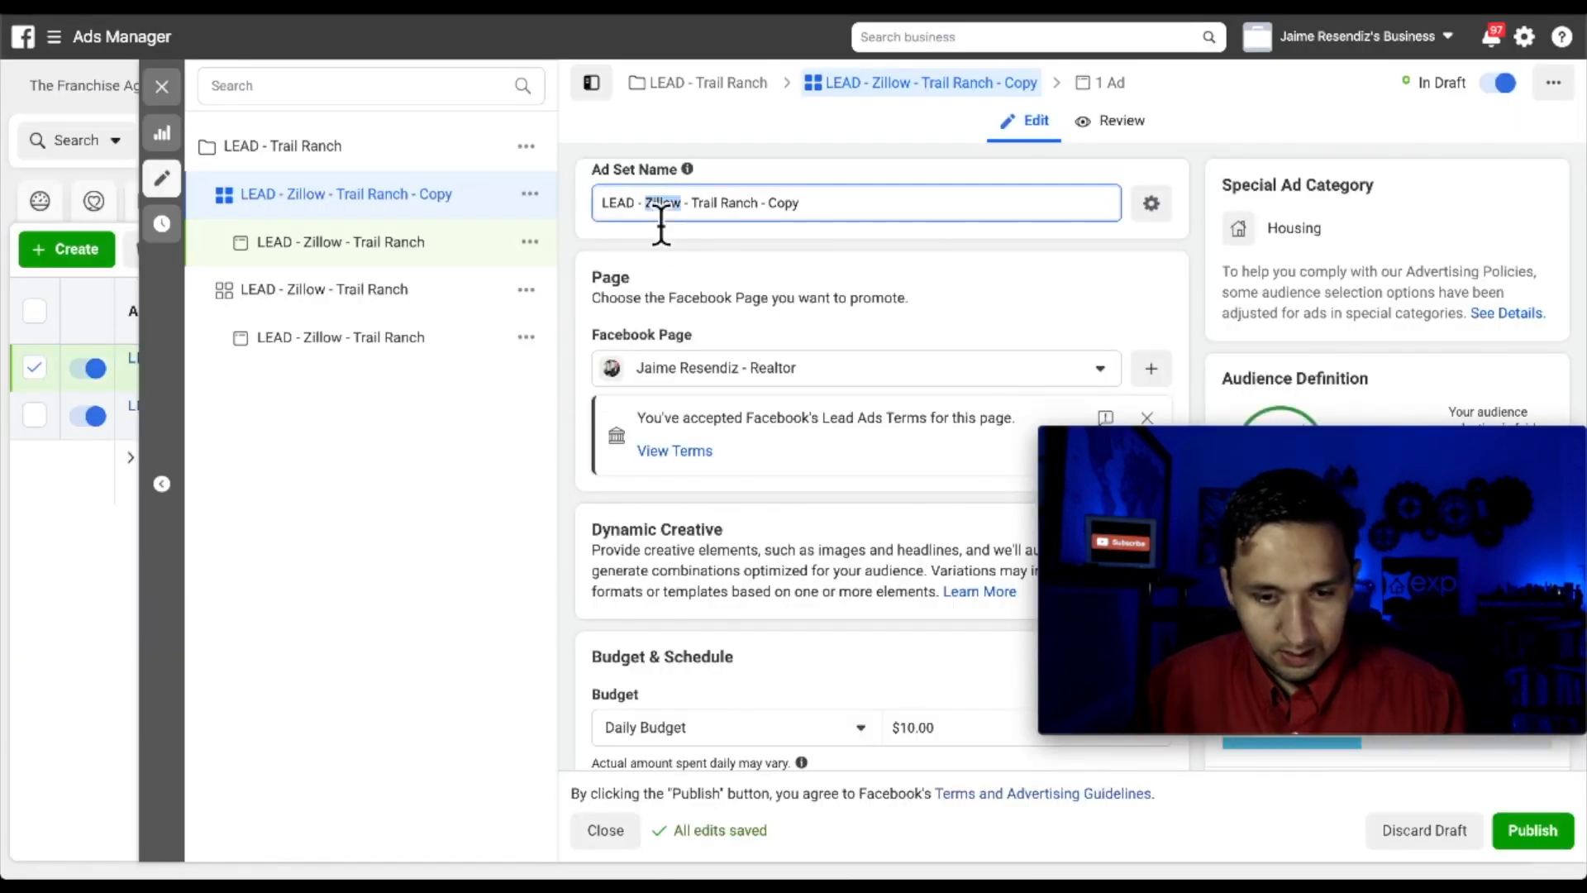
type("Trulia")
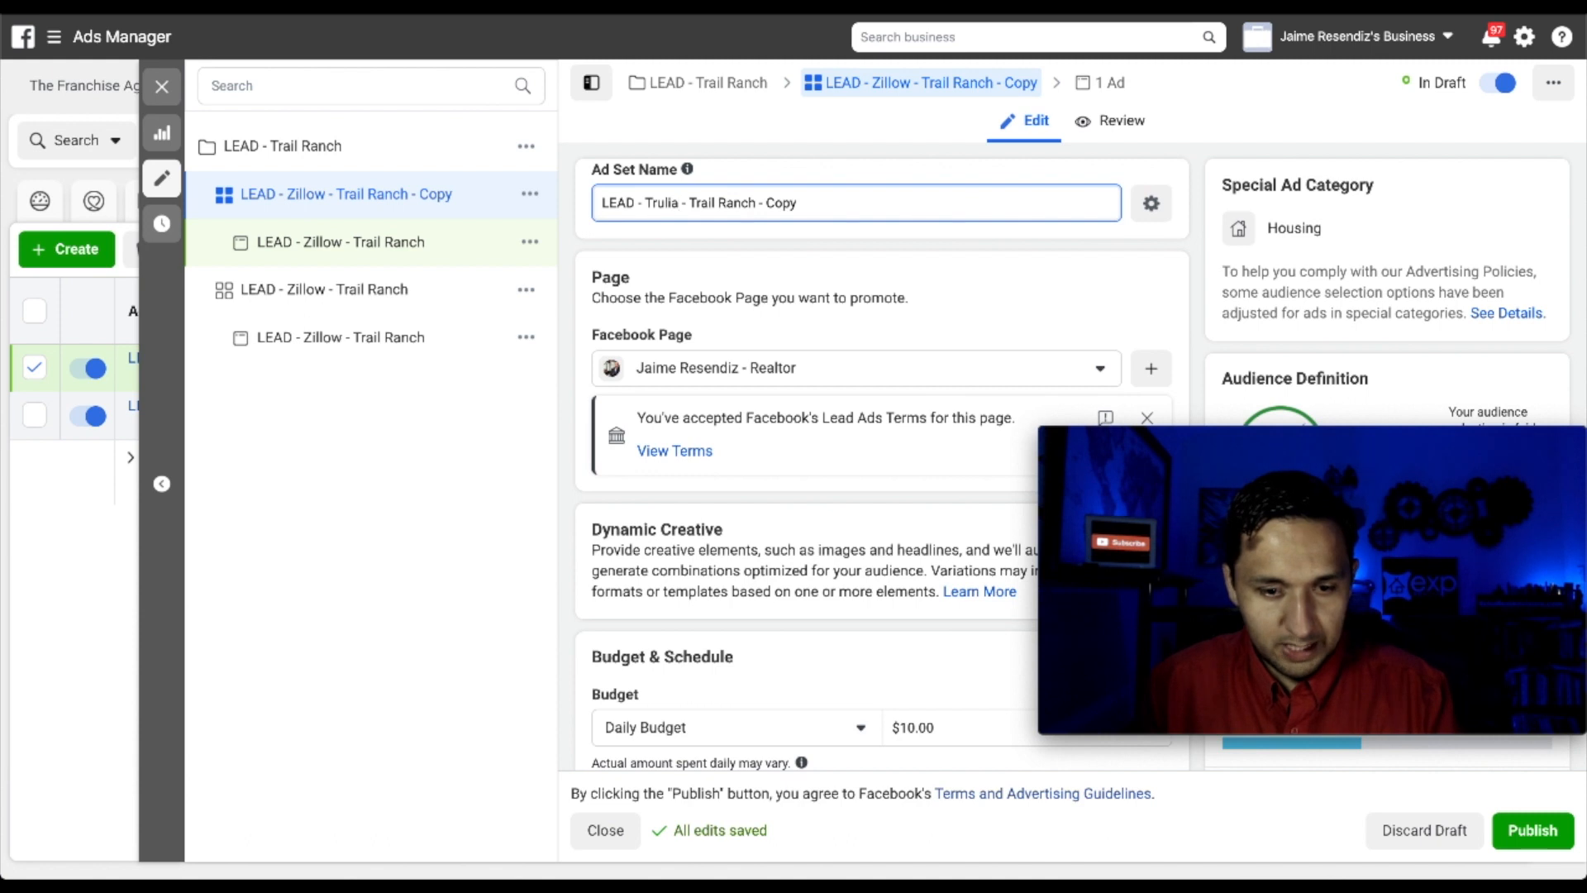
double_click(789, 214)
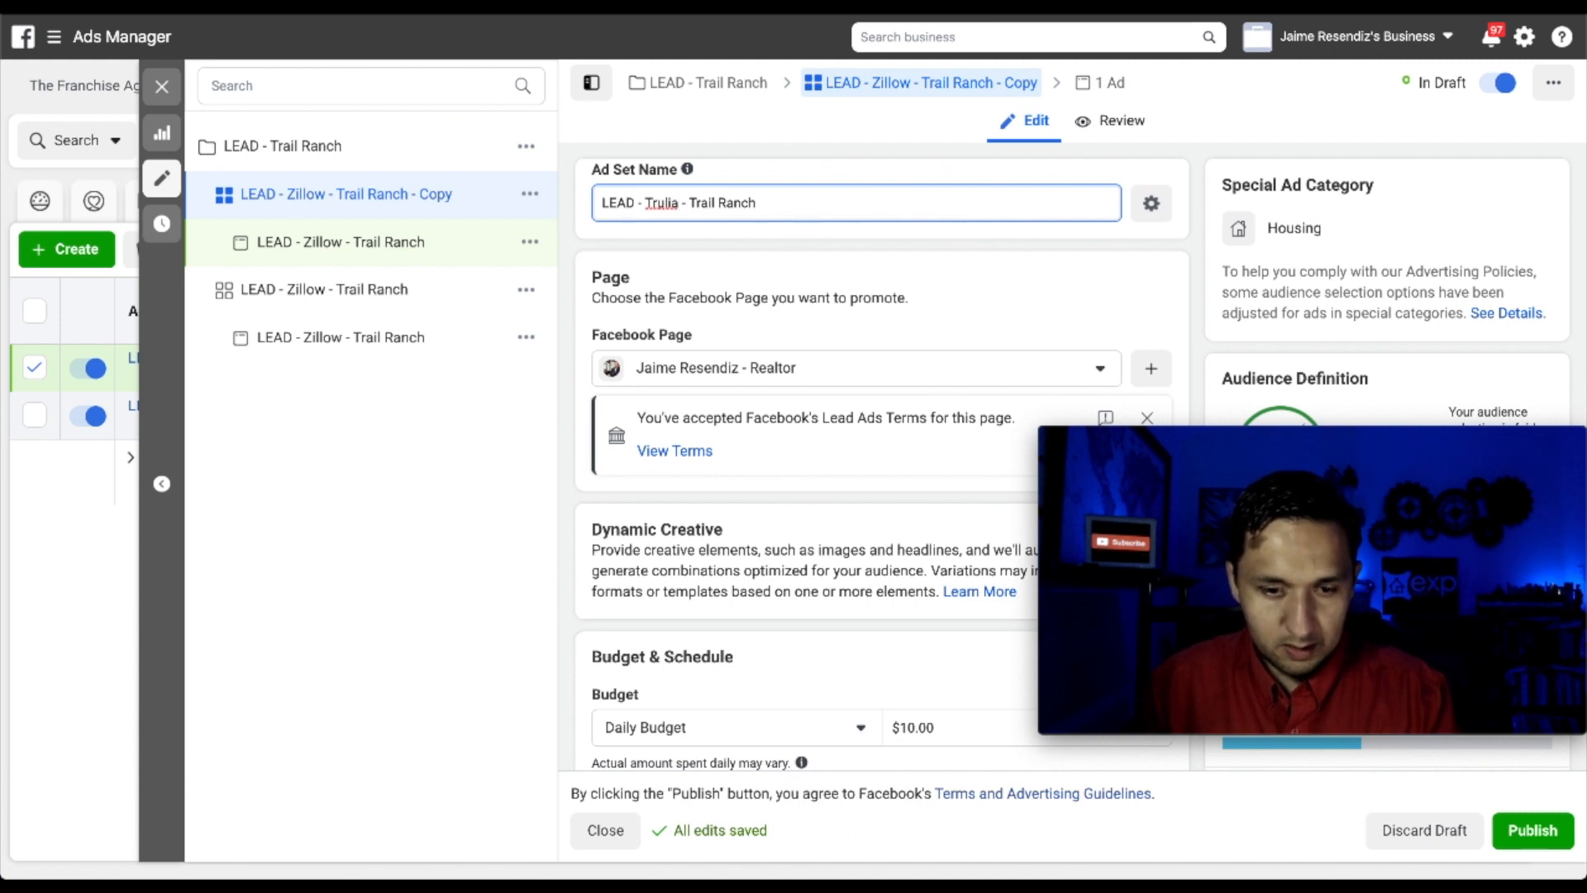
double_click(660, 213)
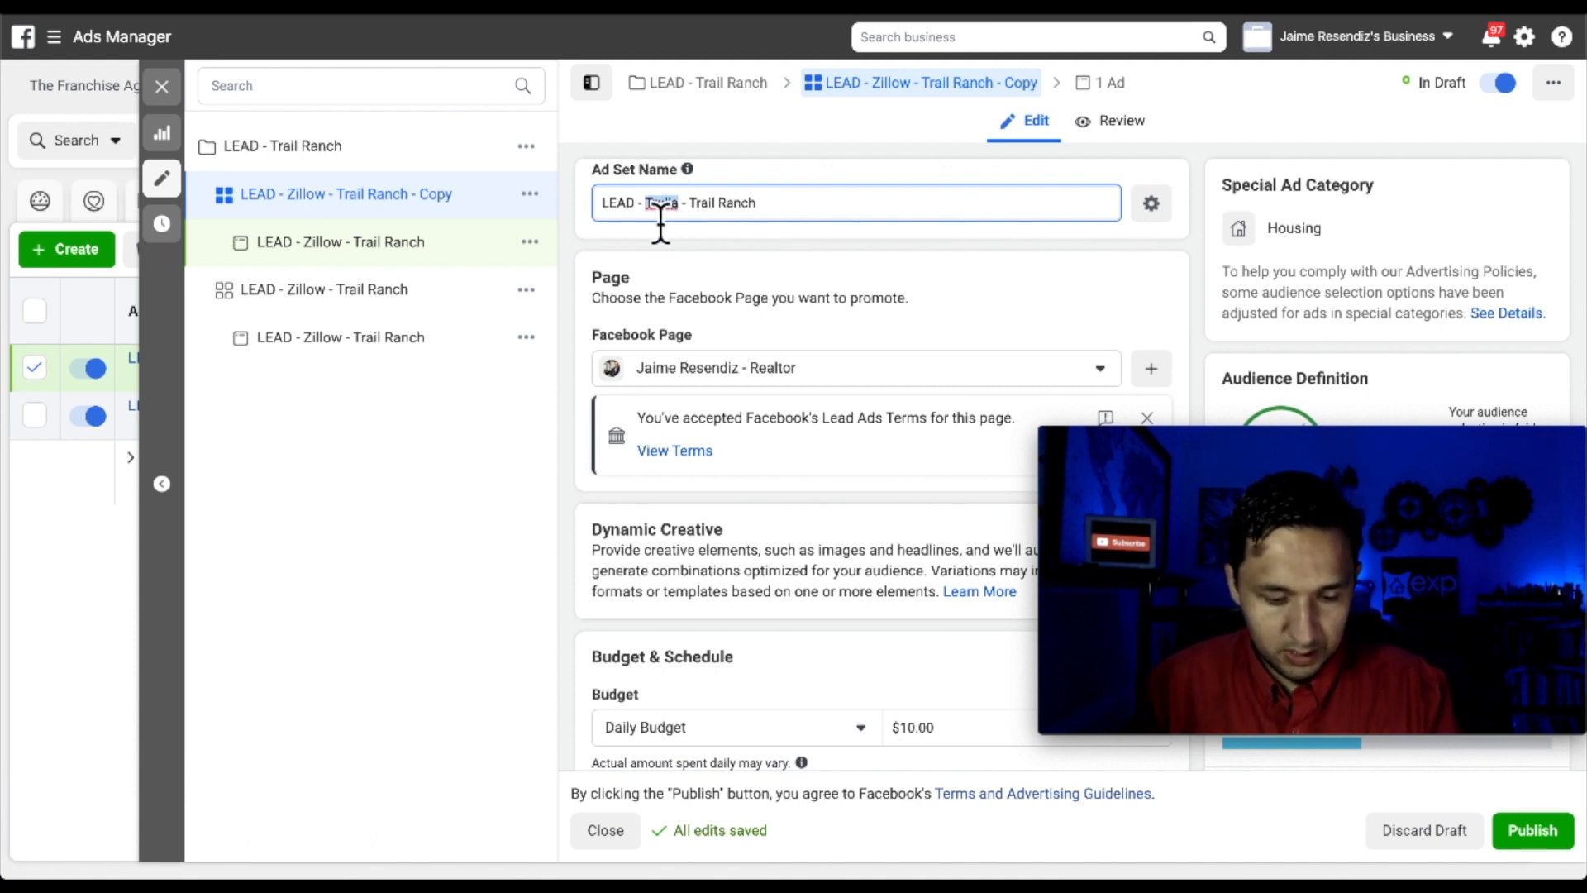
type("No Interest")
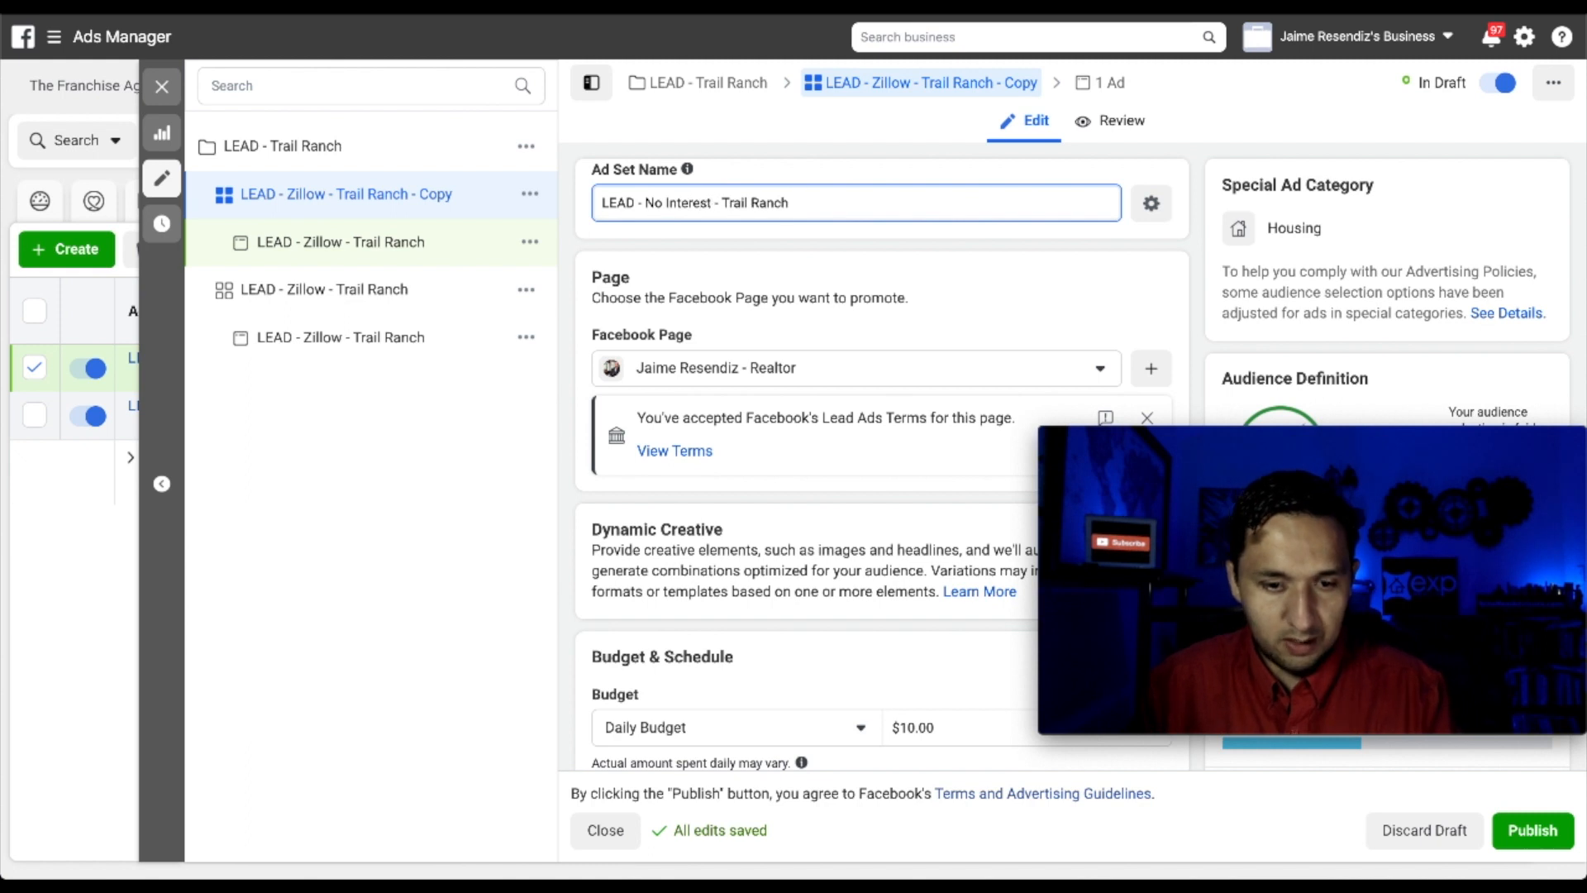
triple_click(641, 216)
key("ctrl+c")
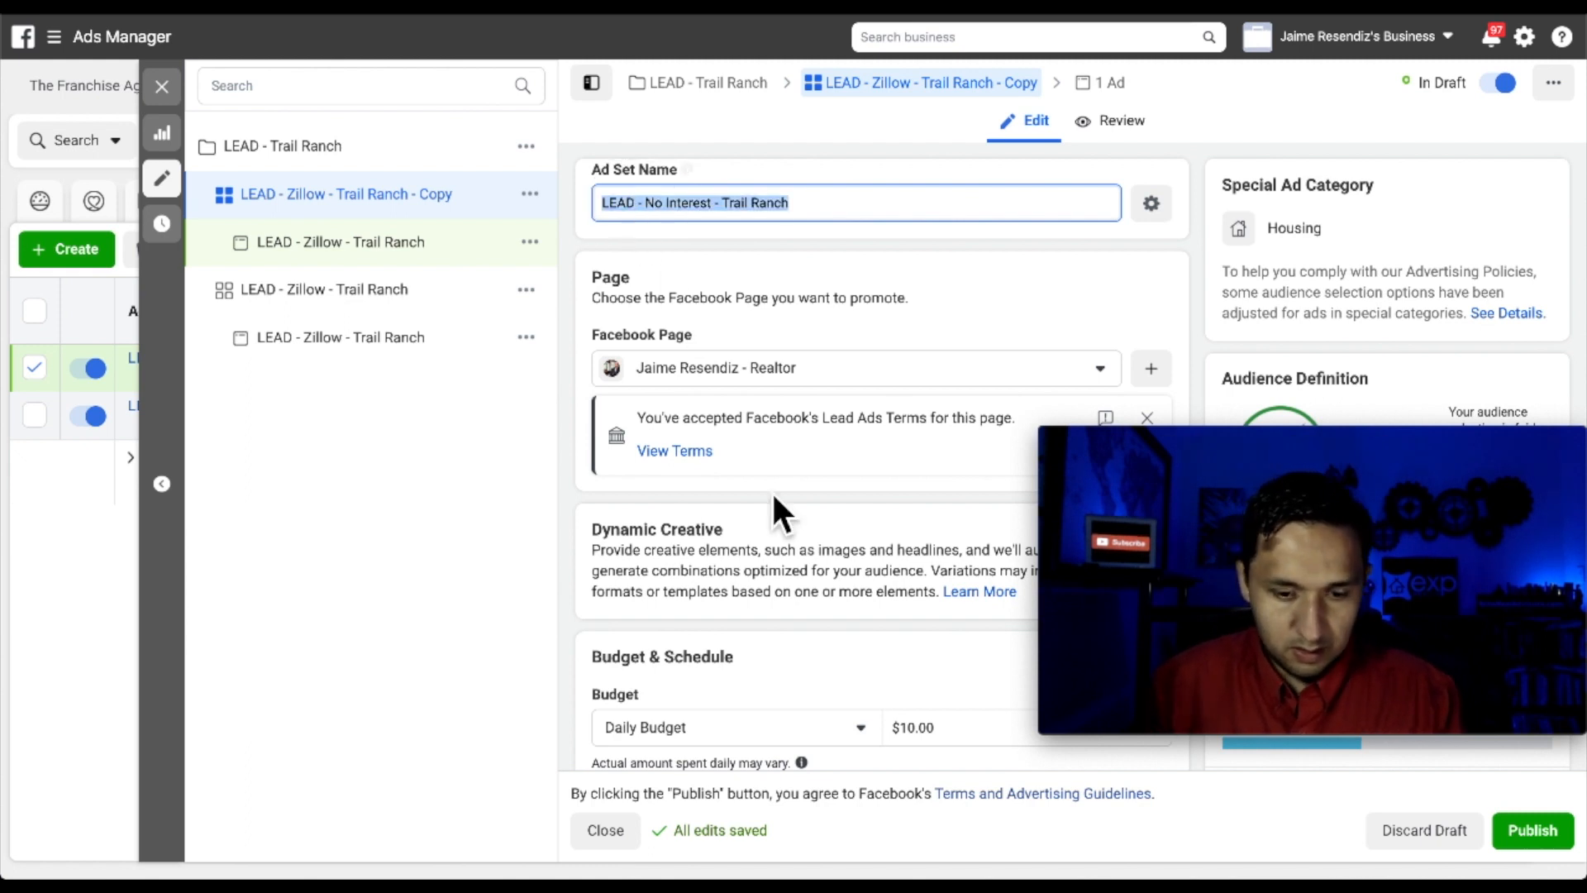
scroll(777, 514, "down", 15)
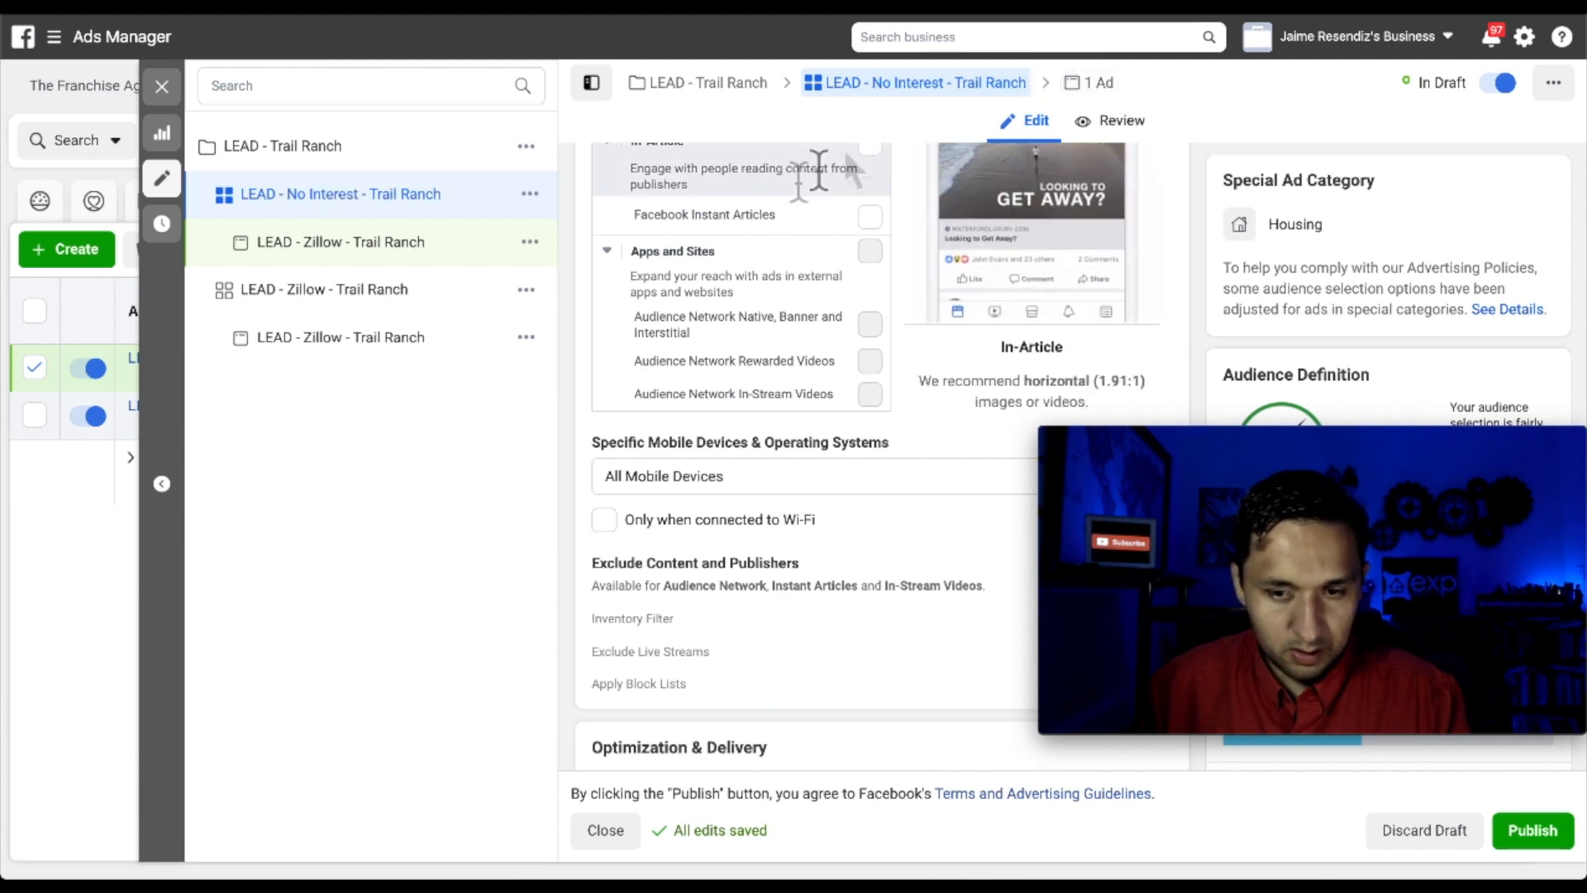
Rename the ad inside the No Interest ad set to 'LEAD - No Interest - Trail Ranch'
left_click(1092, 83)
left_click(688, 202)
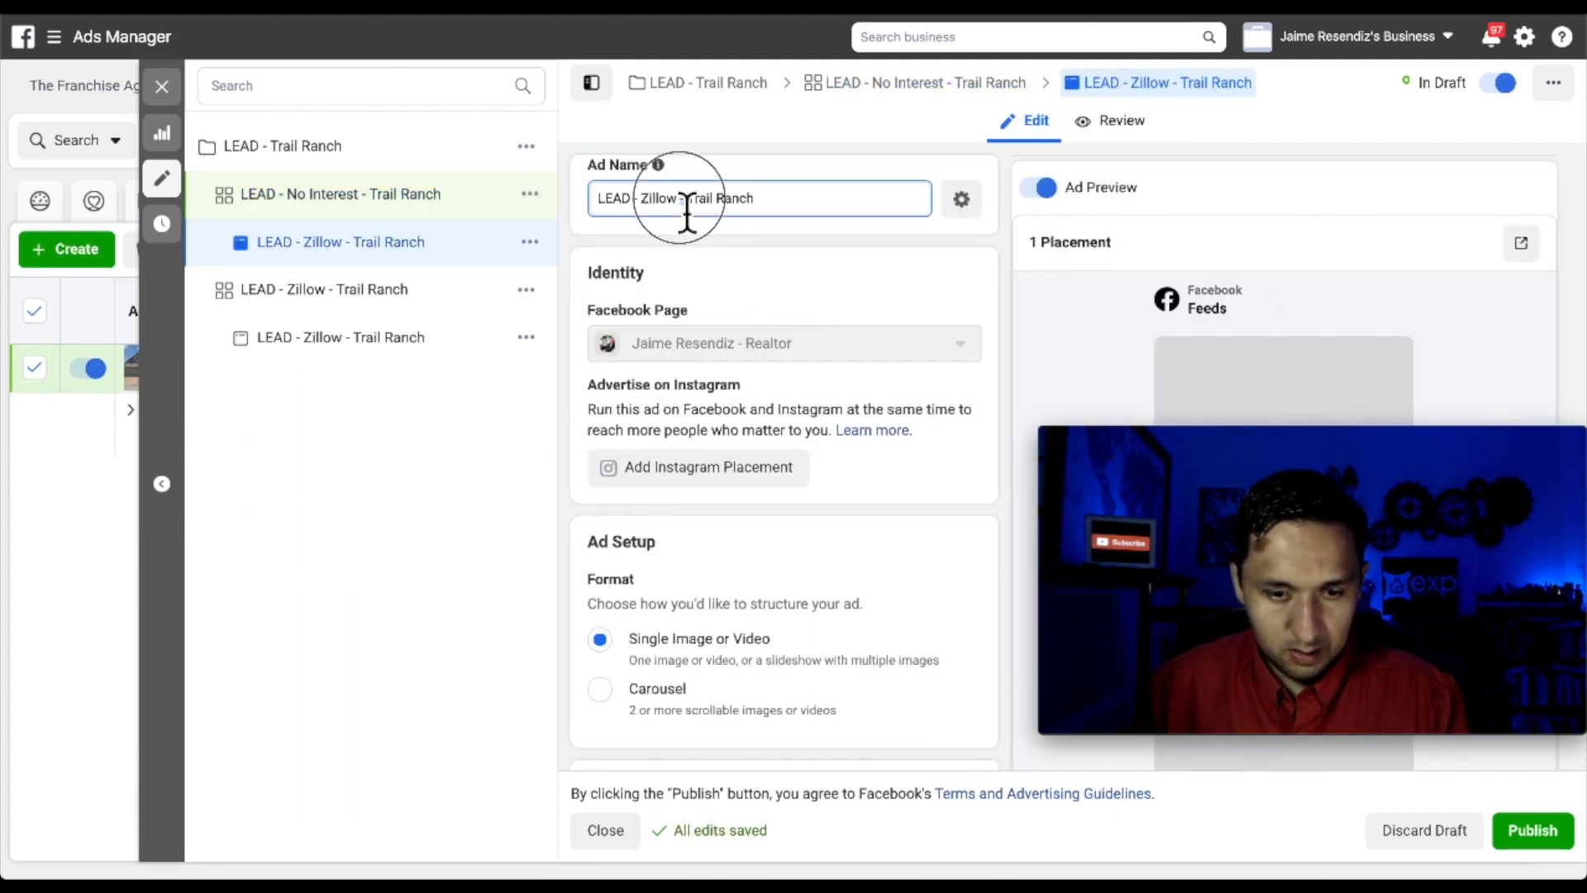
key("ctrl+a")
key("ctrl+v")
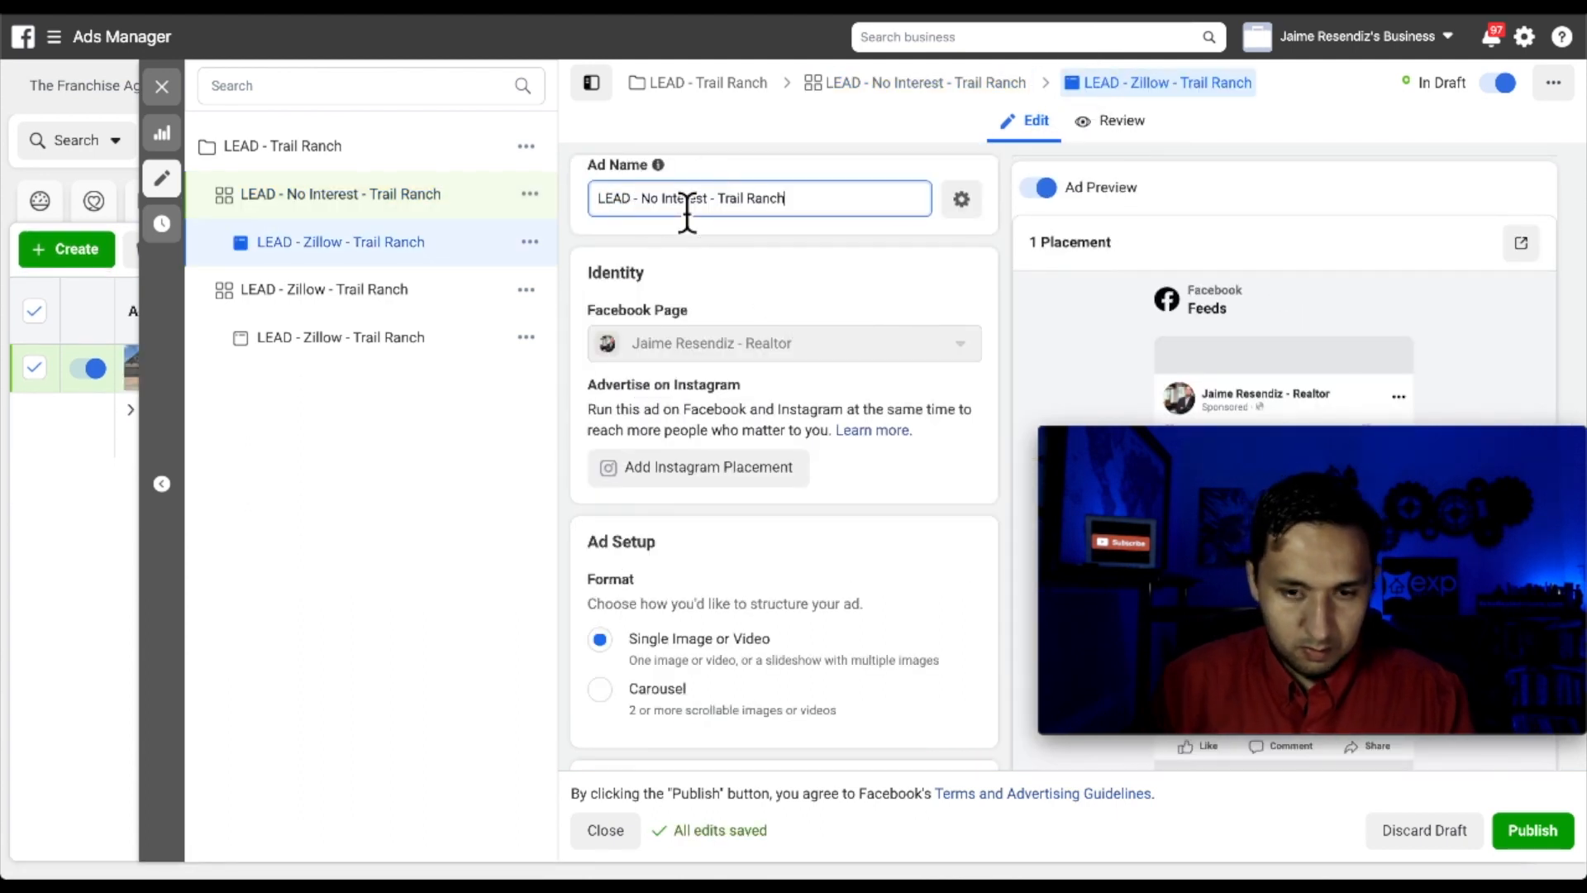
Remove the Zillow interest from the ad set's detailed targeting and publish the changes
left_click(918, 83)
scroll(779, 495, "down", 5)
scroll(780, 500, "down", 10)
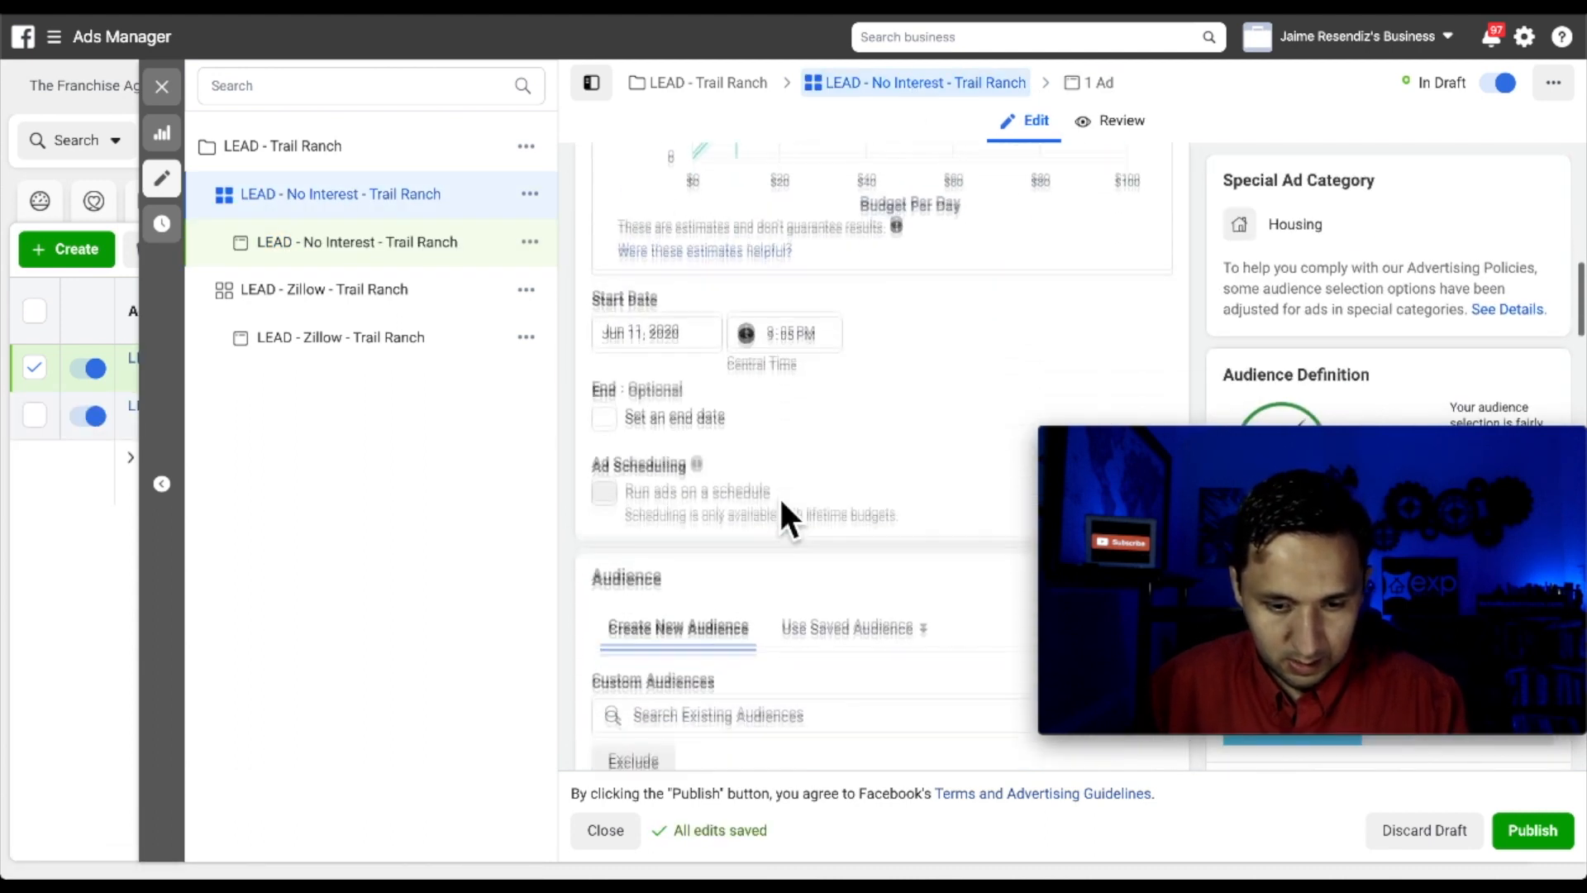
scroll(779, 494, "down", 3)
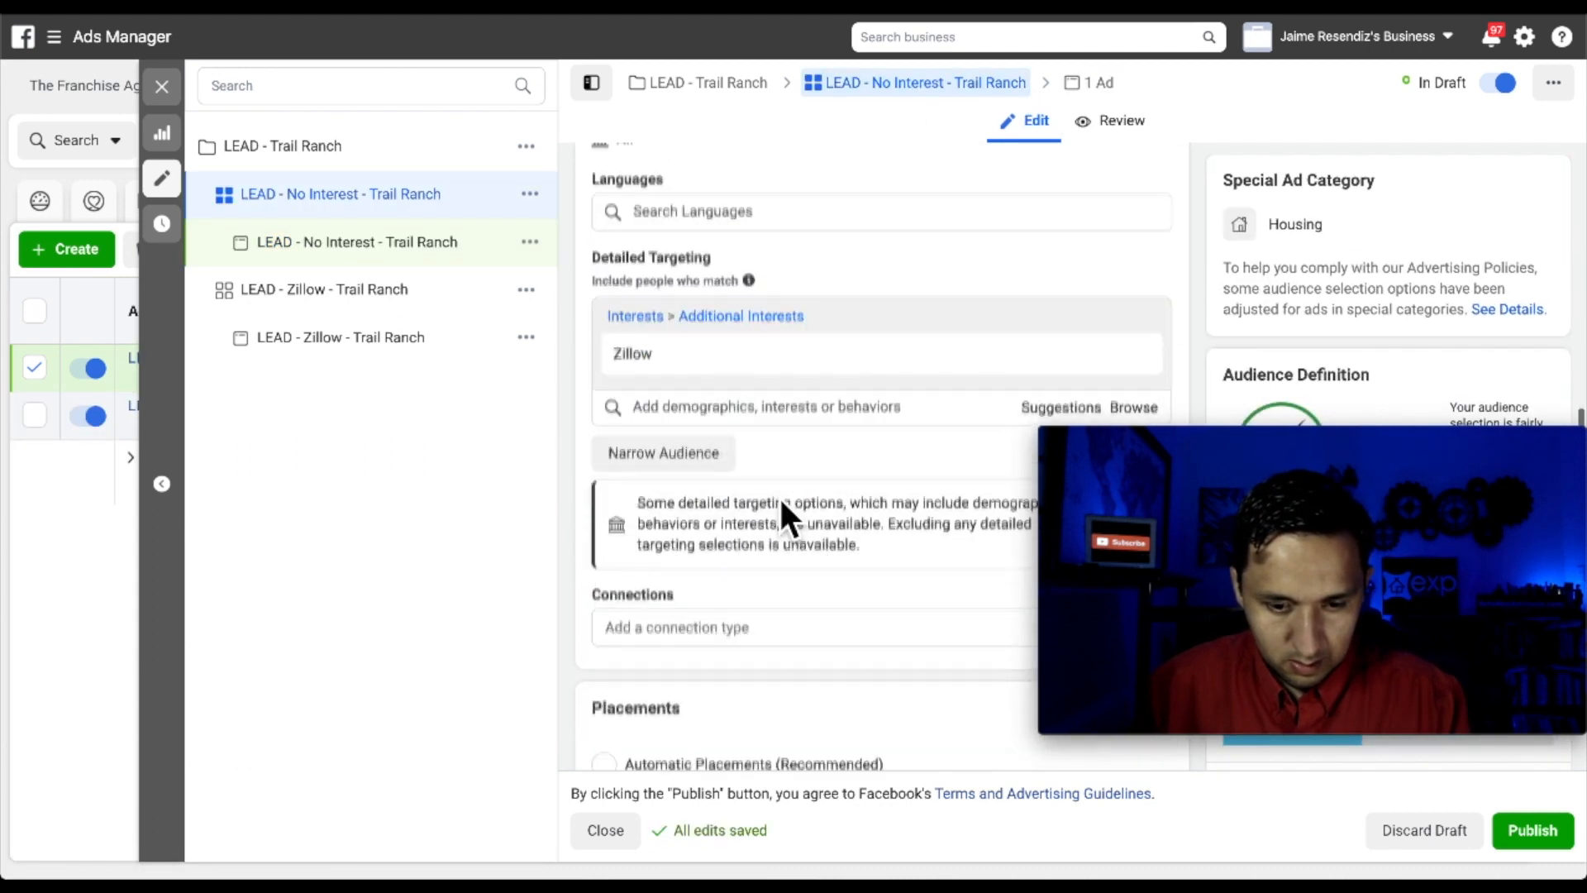
left_click(1134, 354)
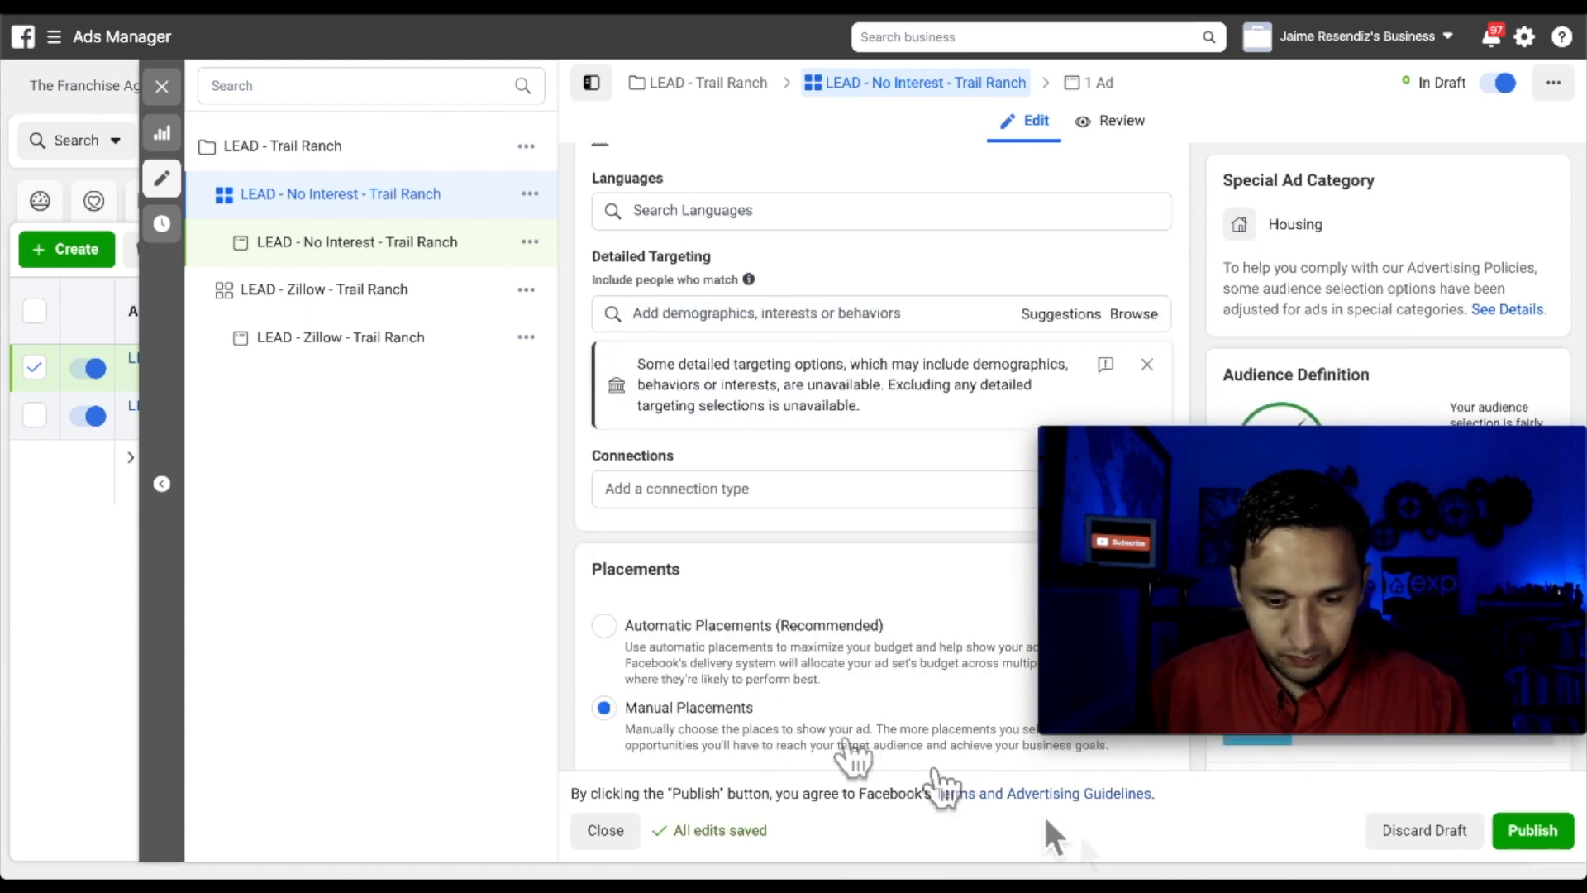
left_click(1528, 834)
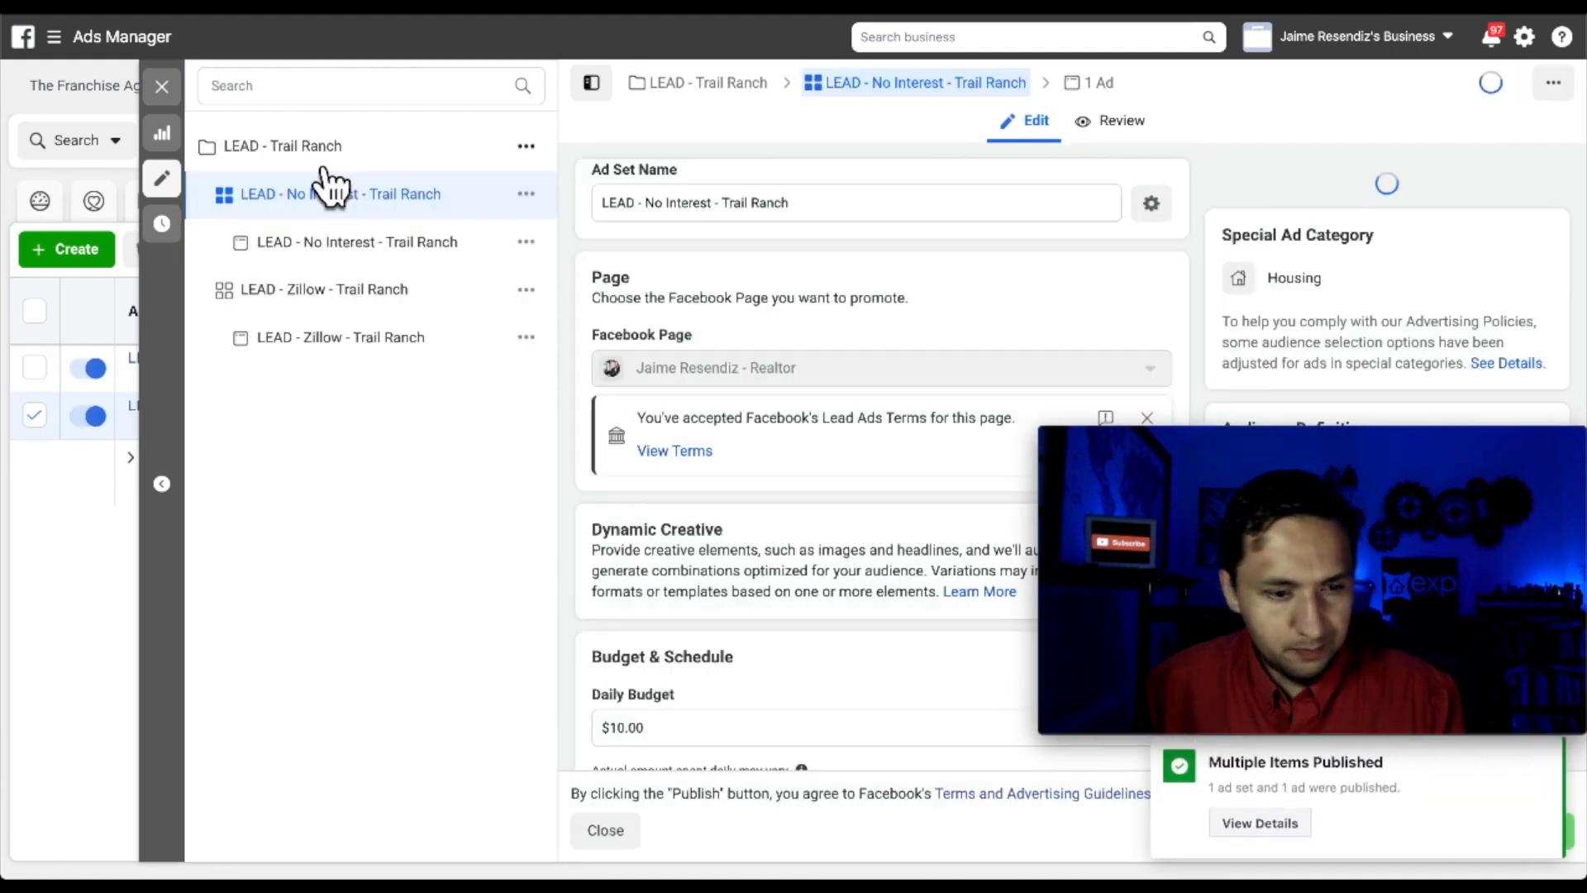
left_click(164, 88)
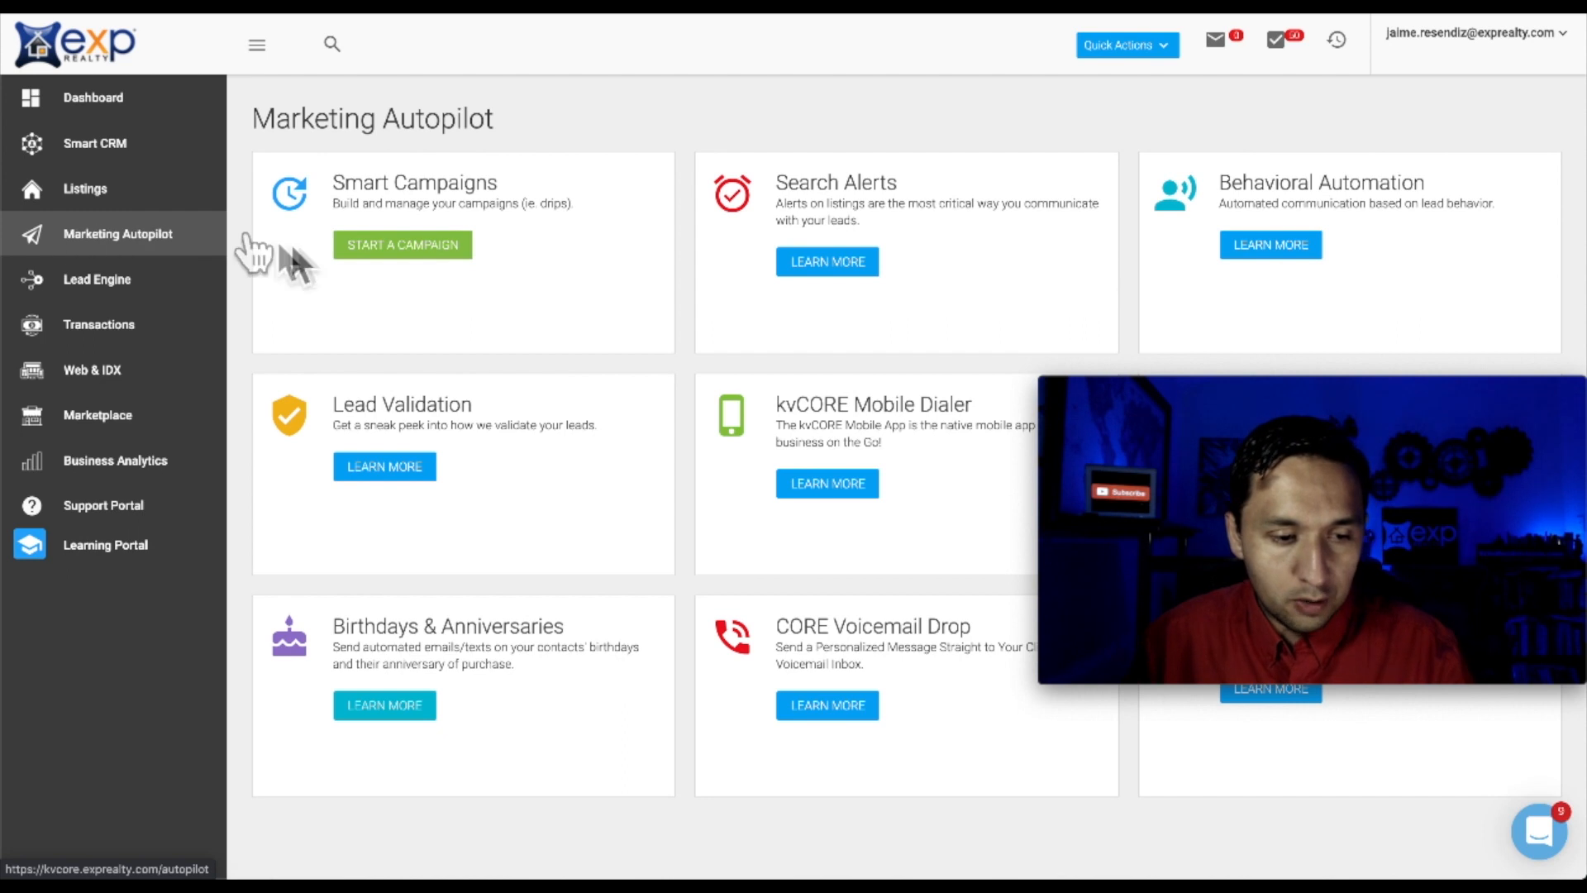
In Marketing Autopilot's templates area, add a new Email Template
left_click(413, 253)
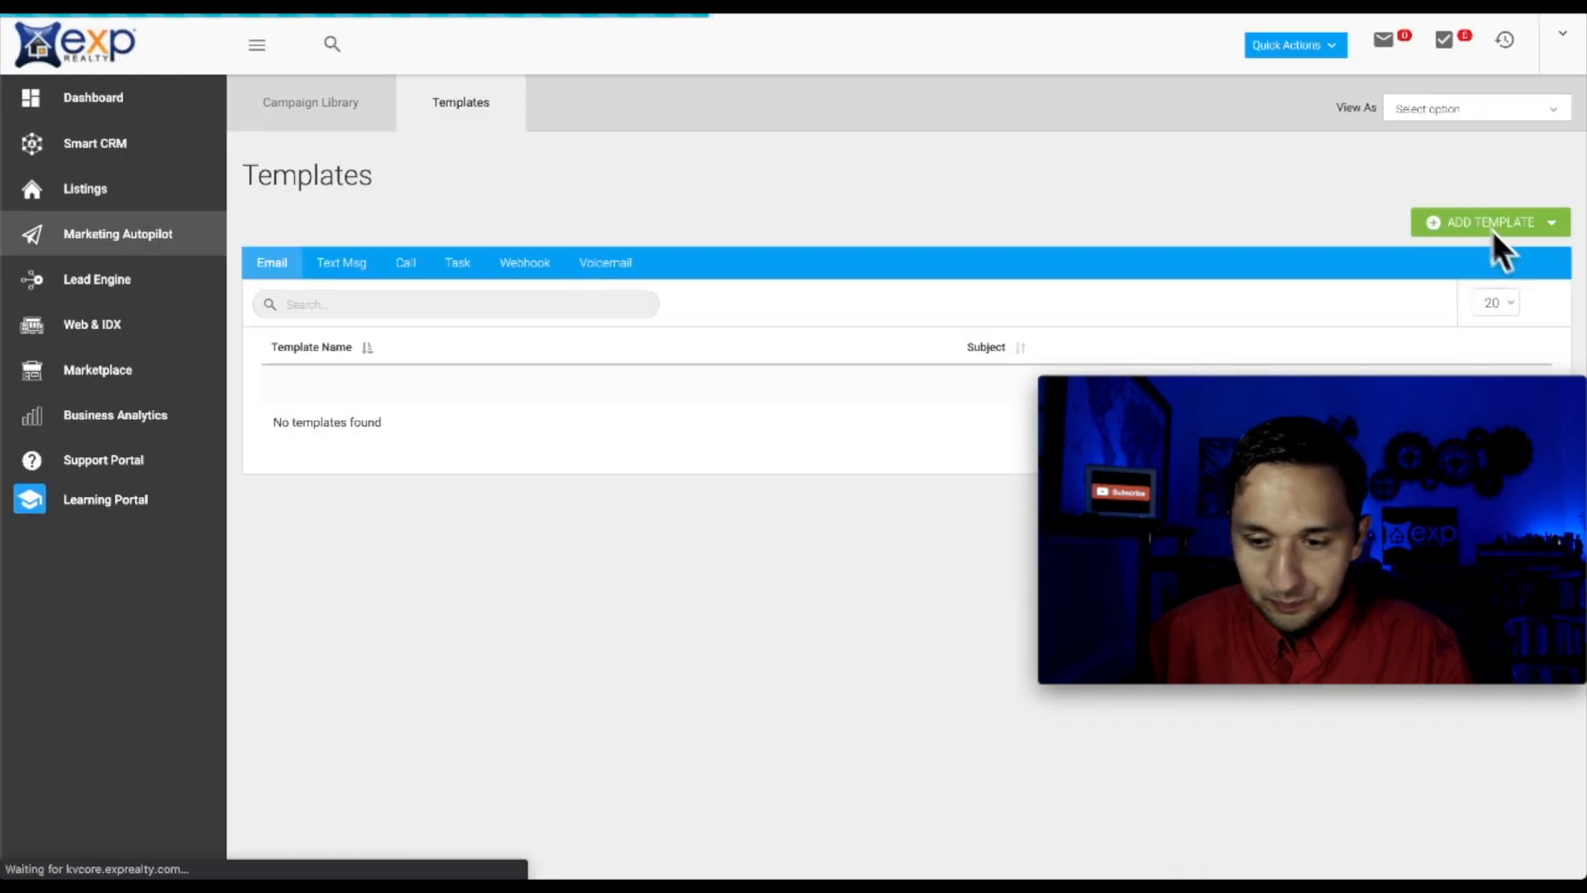
left_click(1488, 225)
left_click(1476, 254)
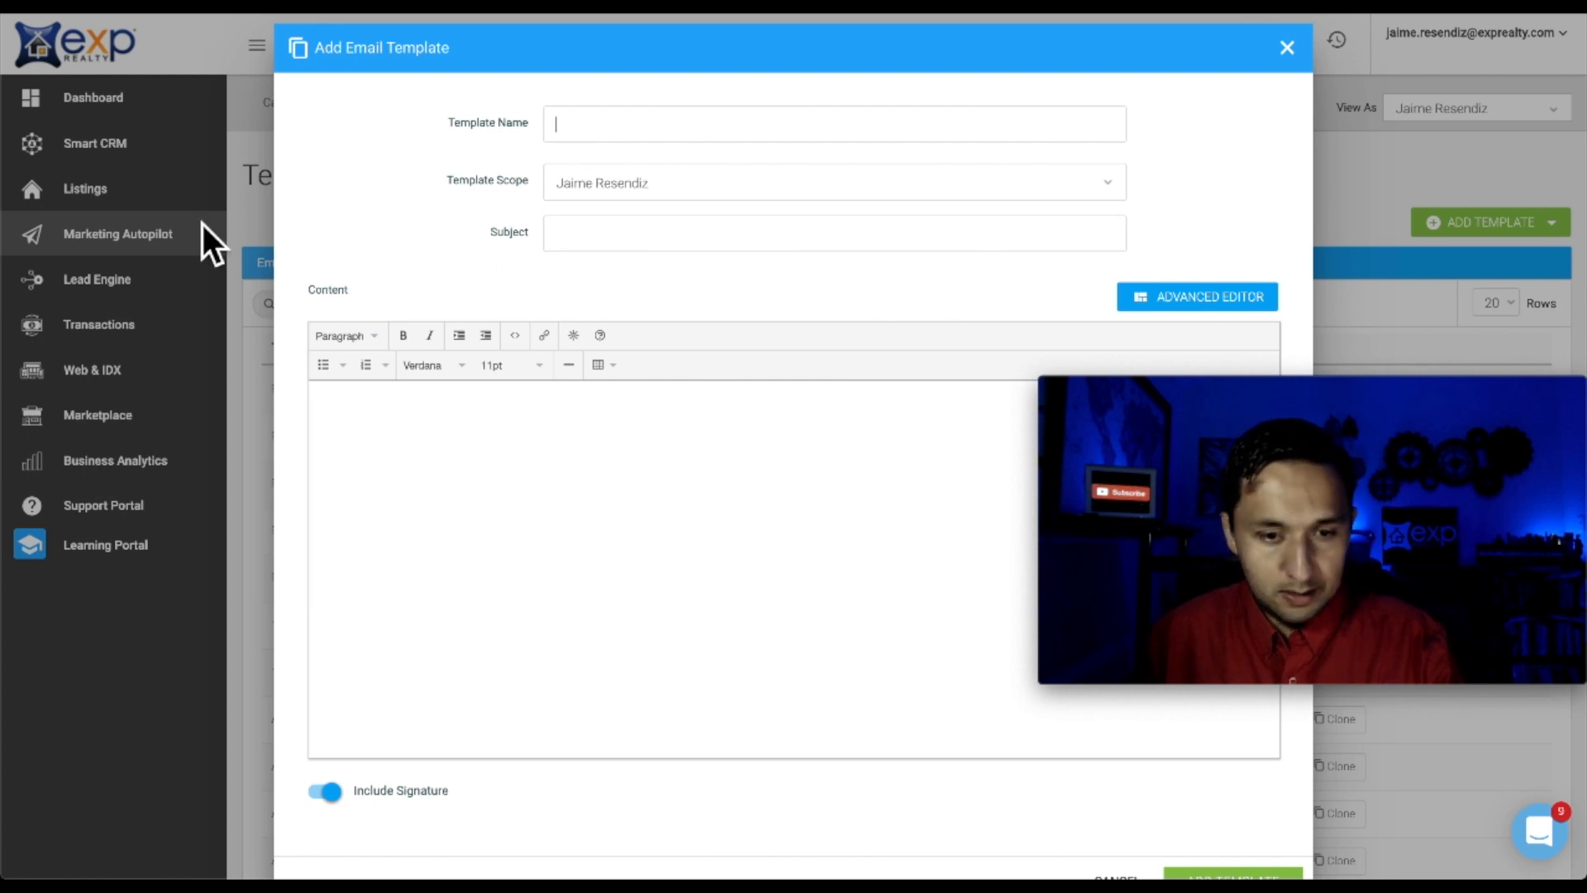
Name the first email template 'Trail Ranch - E1' and switch it to the Advanced Editor
key("Tab")
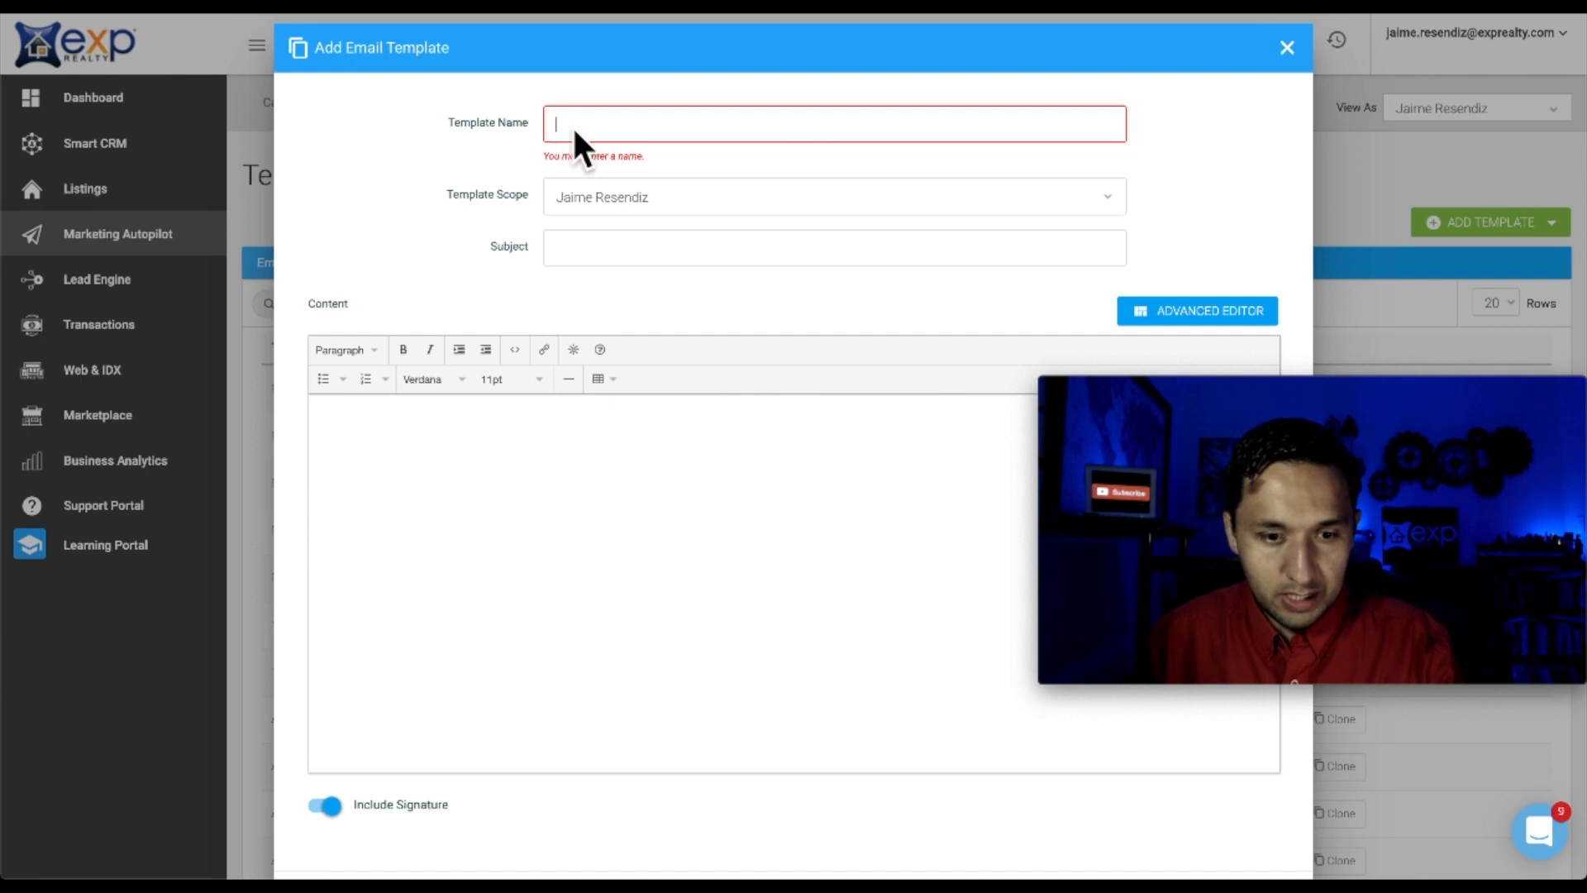
type("Trac")
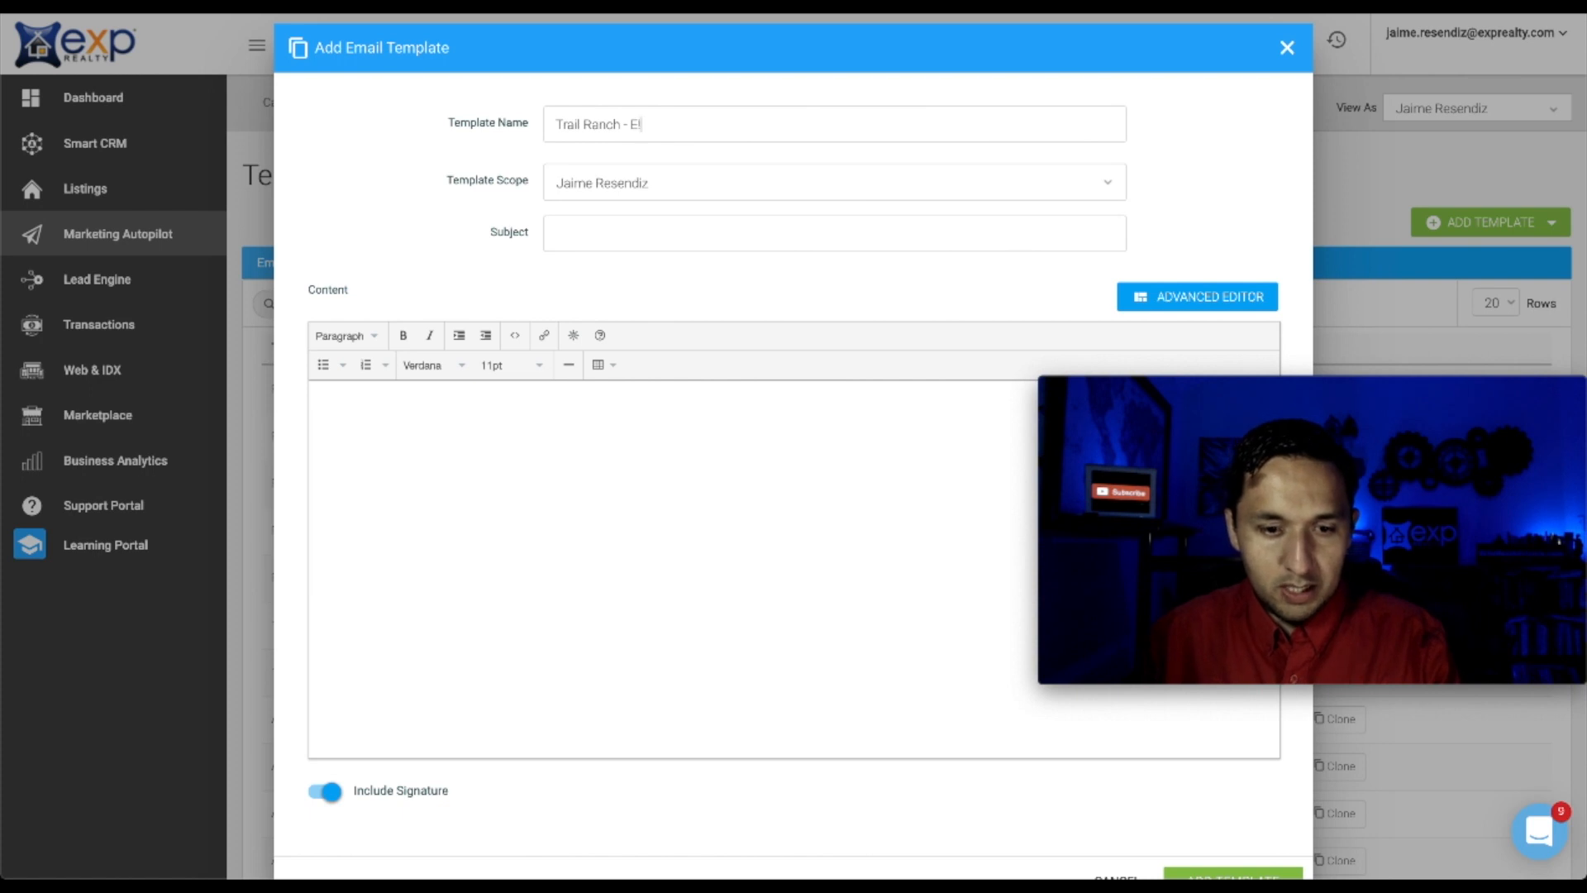
left_click(1210, 299)
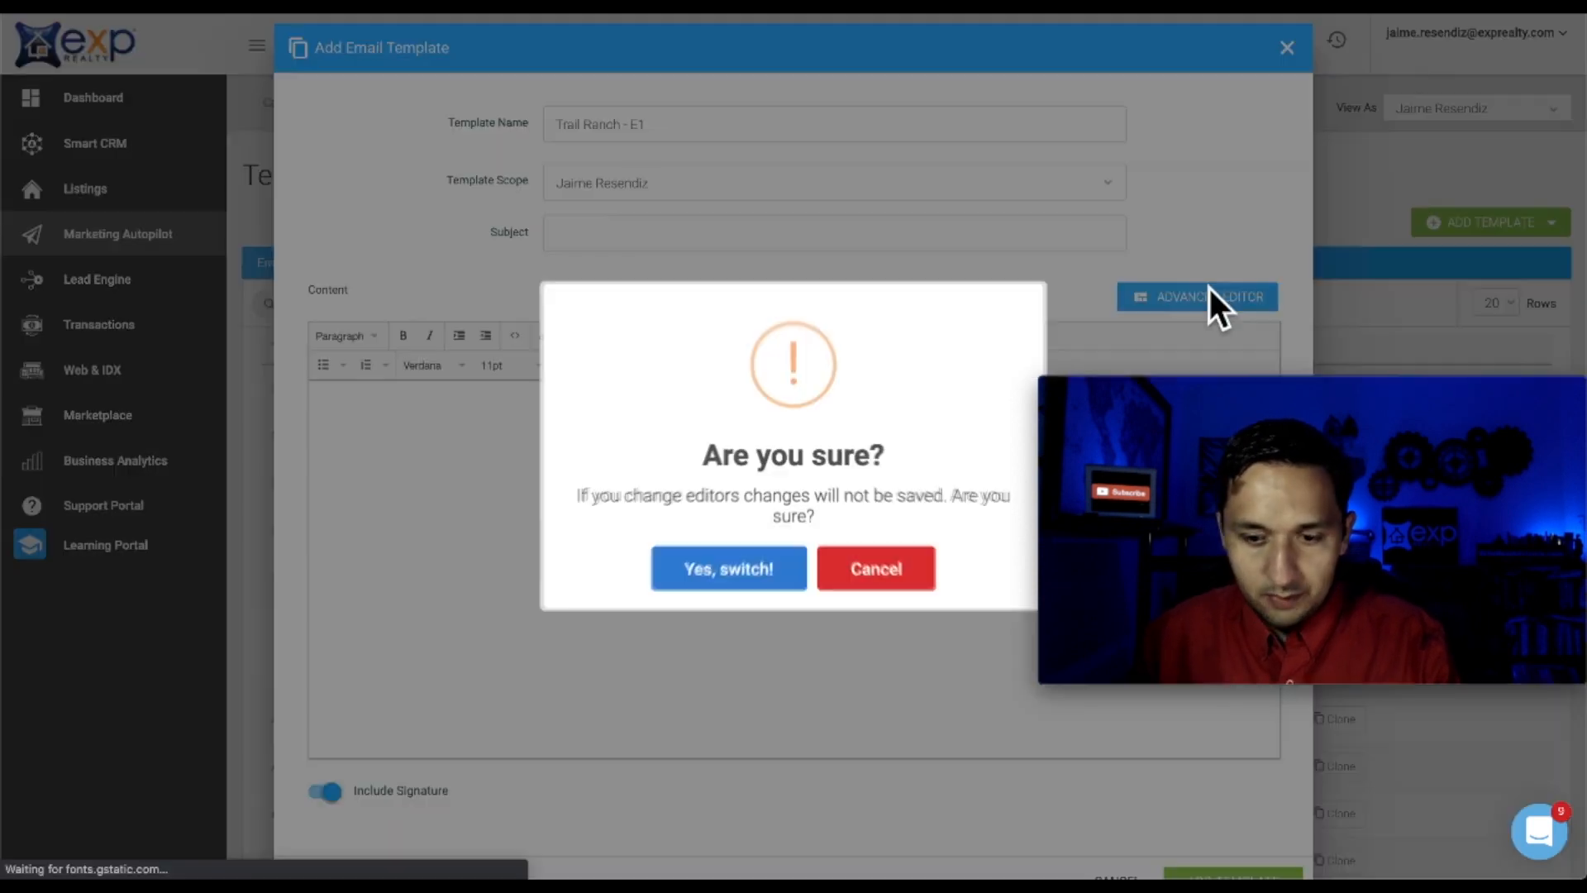
left_click(699, 551)
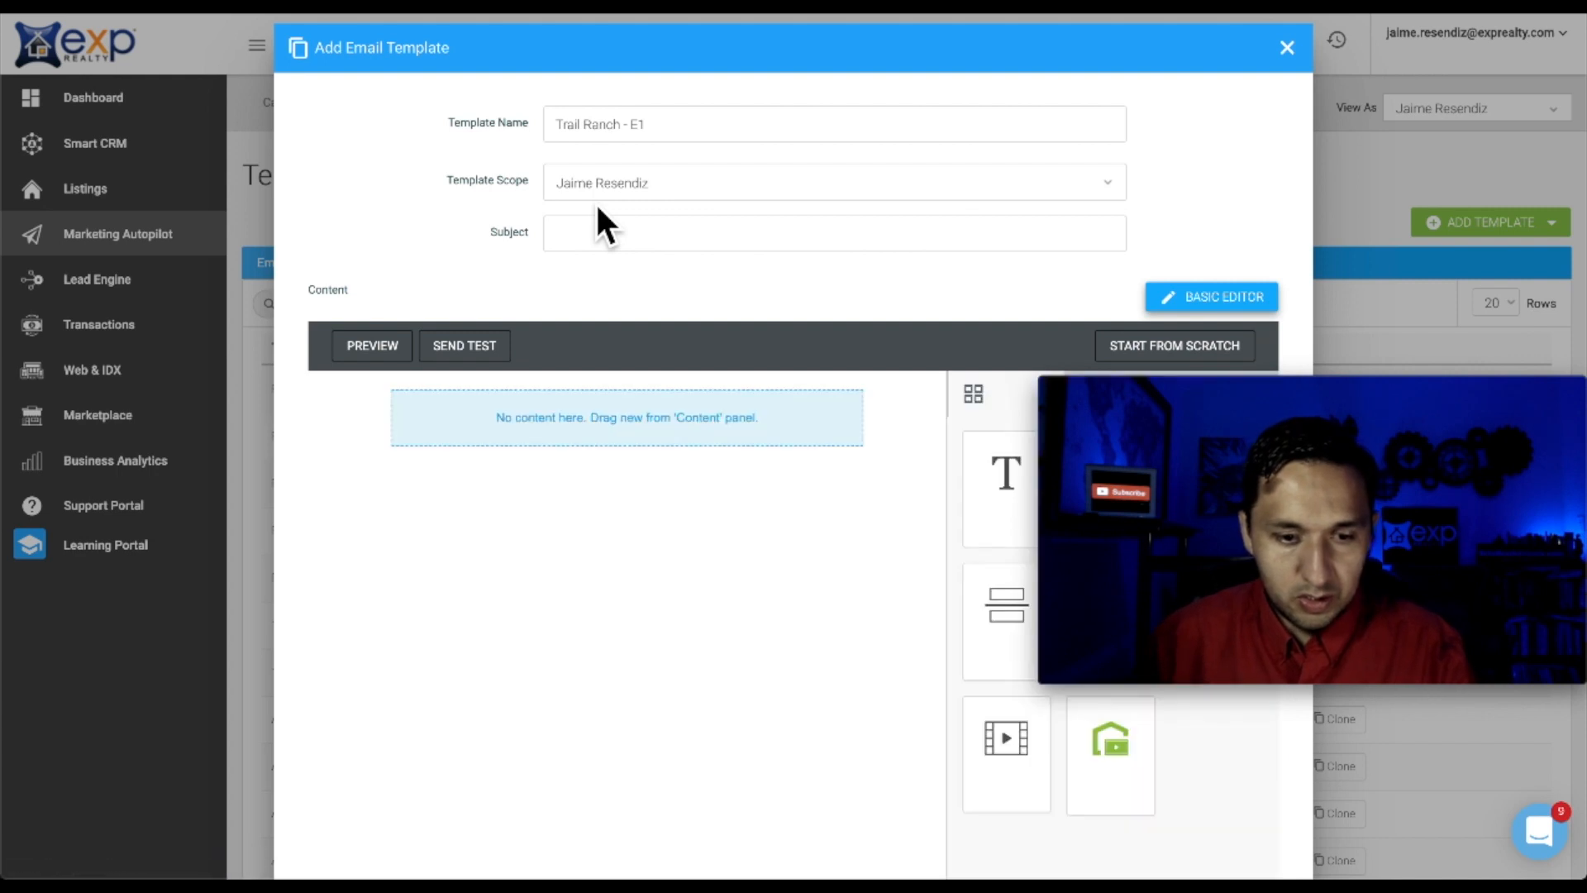
Give it the subject 'Must See Homes In Fort Worth!' and save the Trail Ranch - E1 template
left_click(601, 244)
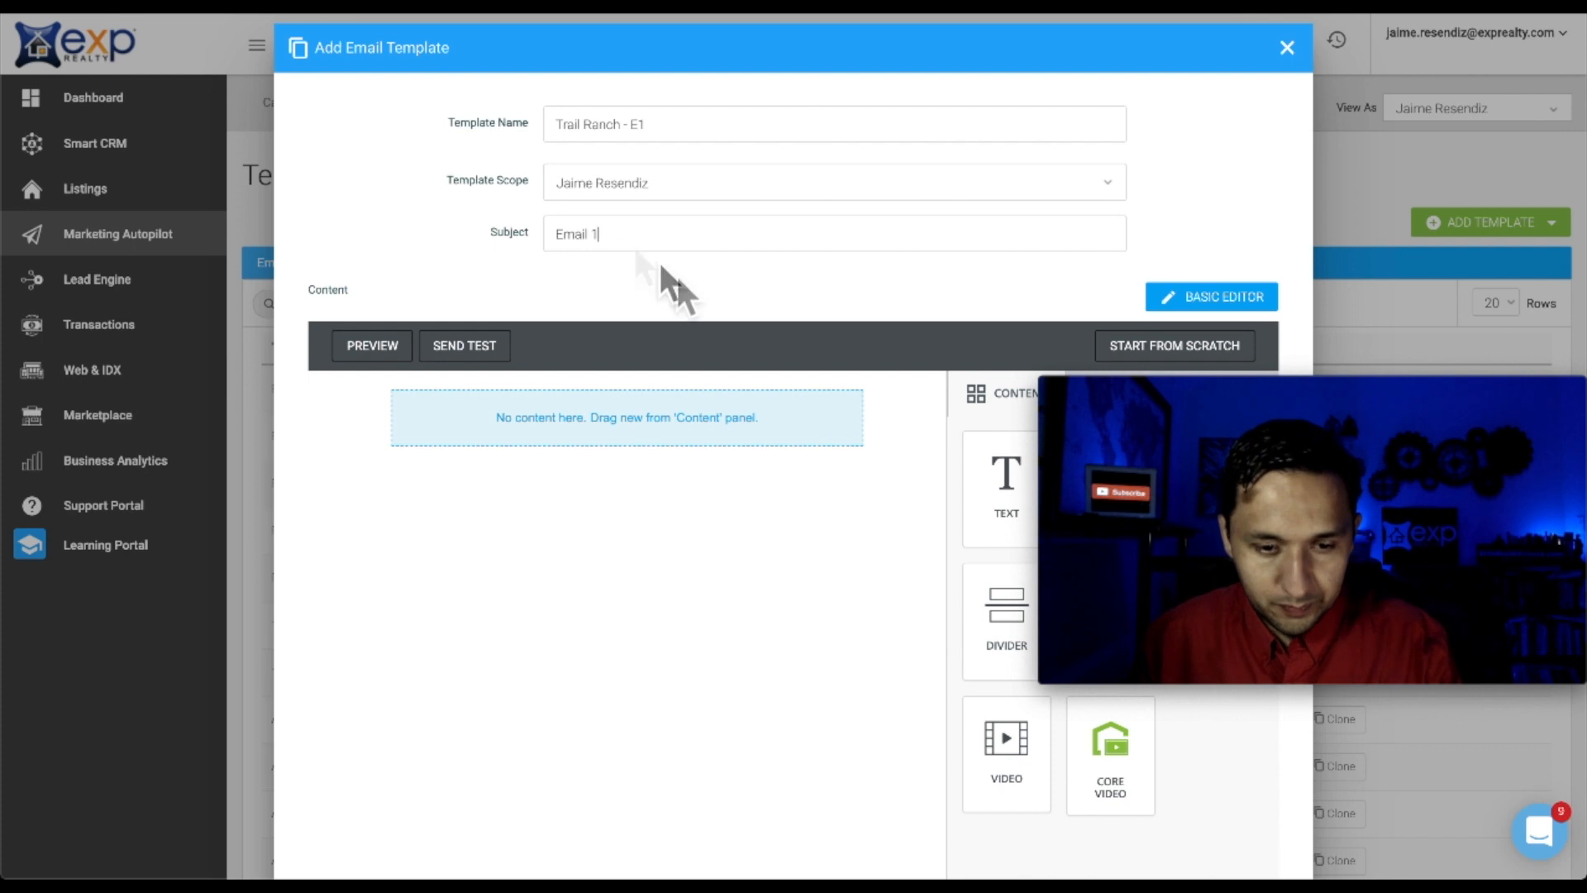
triple_click(570, 244)
type("S")
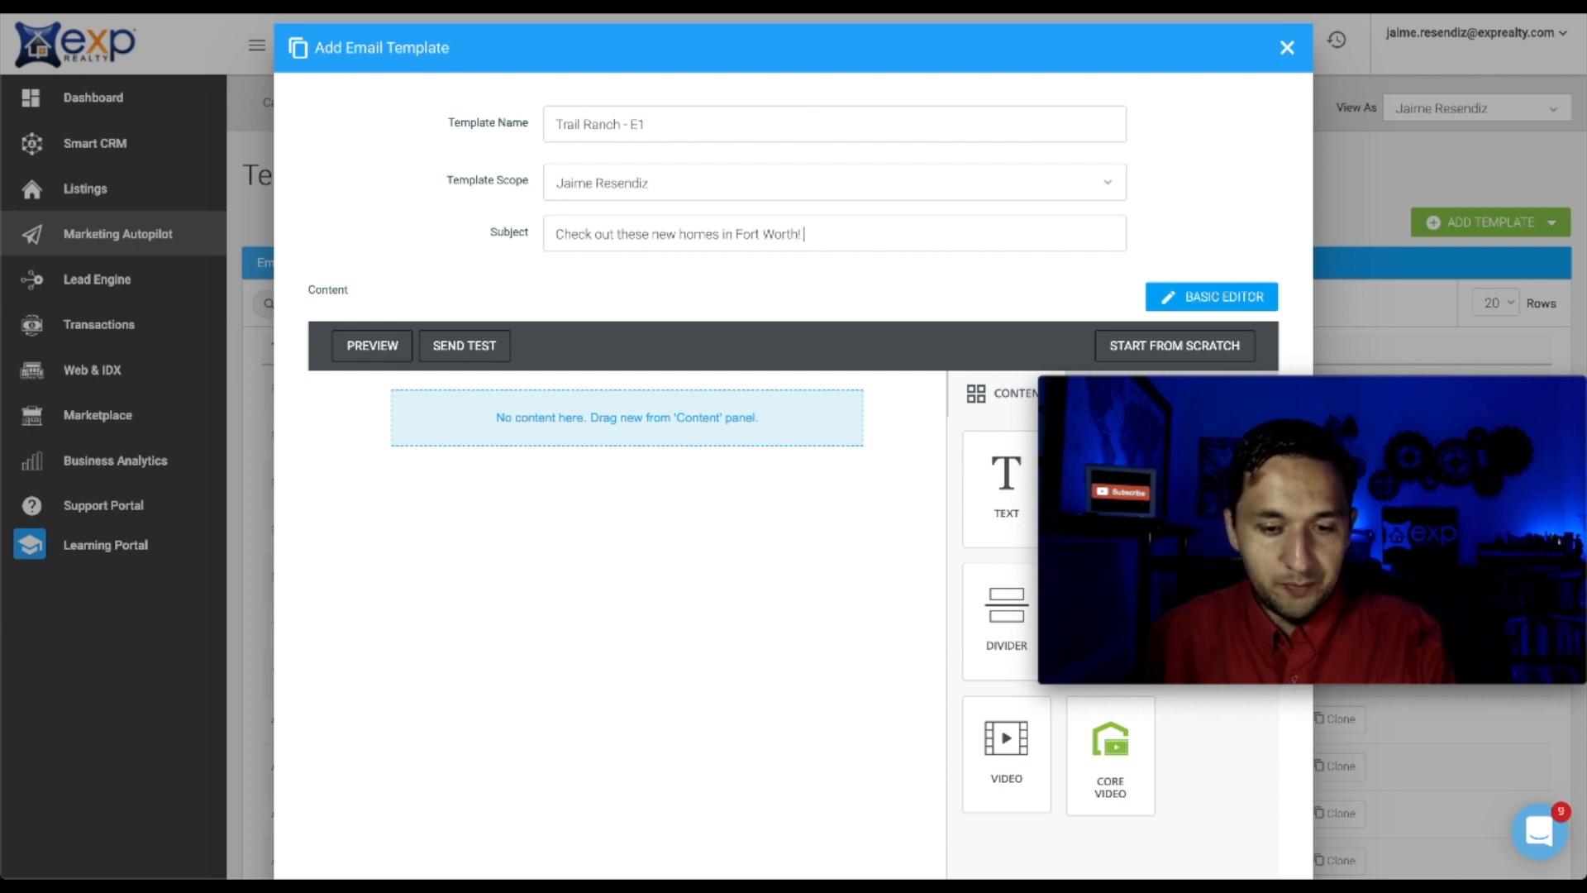
left_click_drag(744, 234, 393, 201)
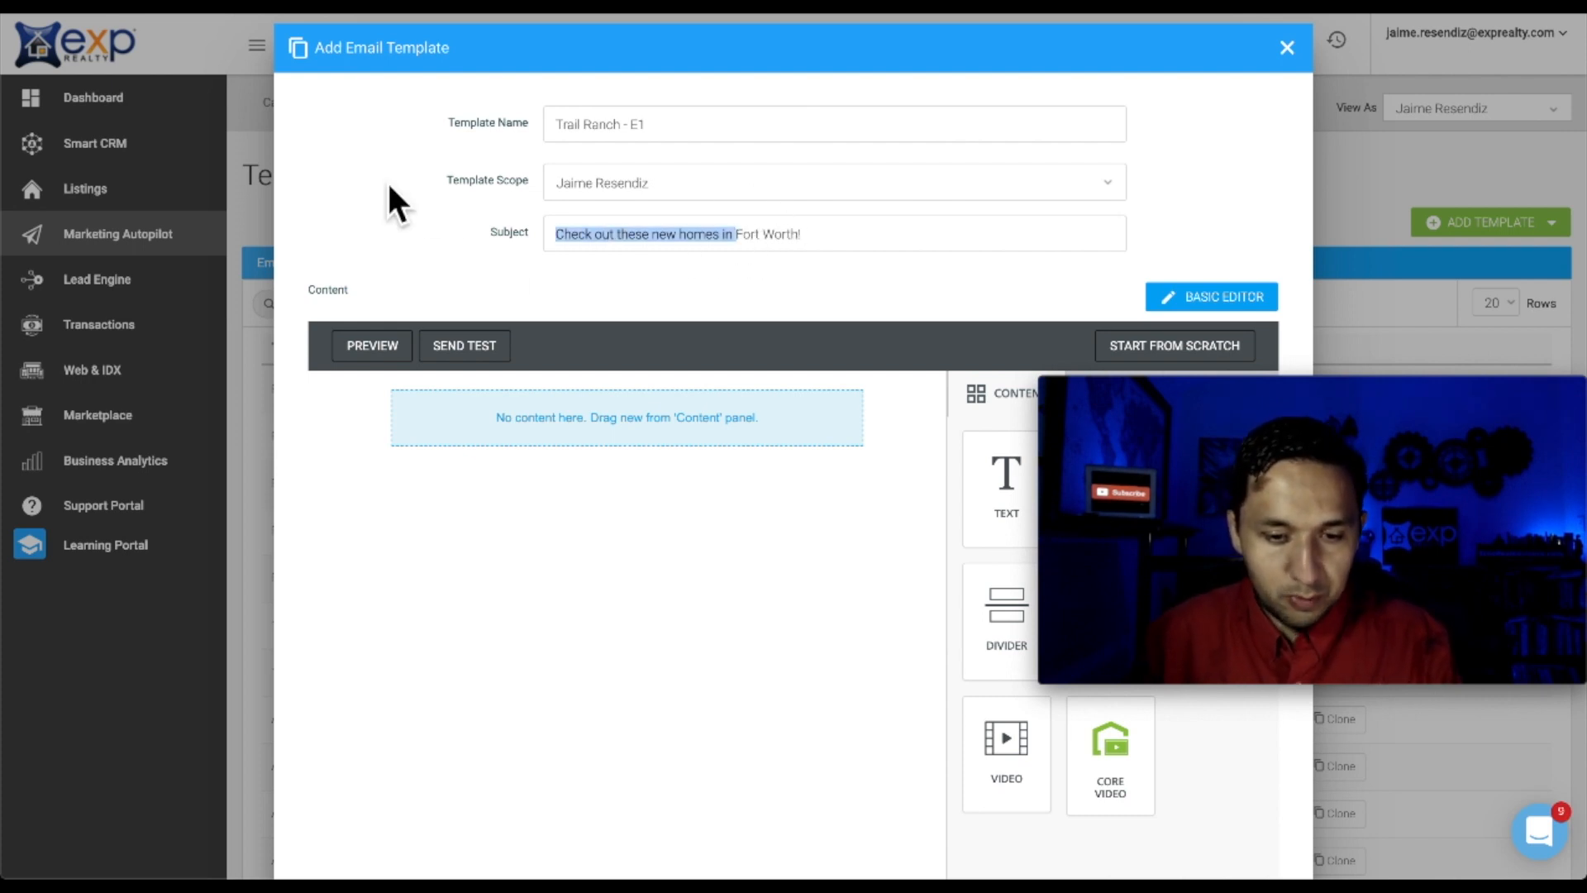
type("Mus")
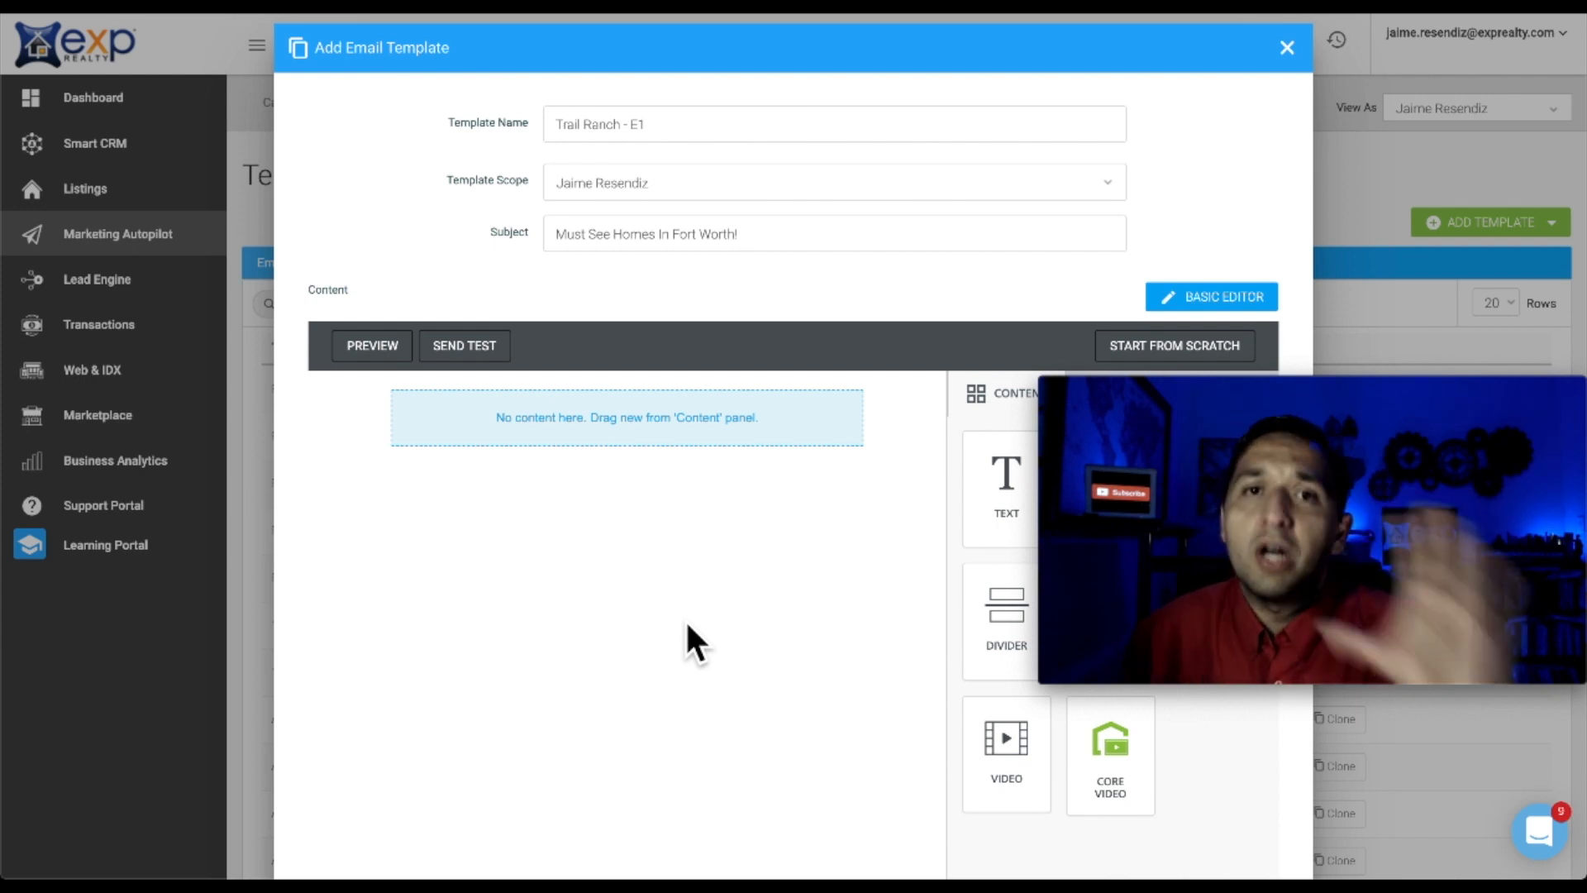
scroll(686, 626, "down", 2)
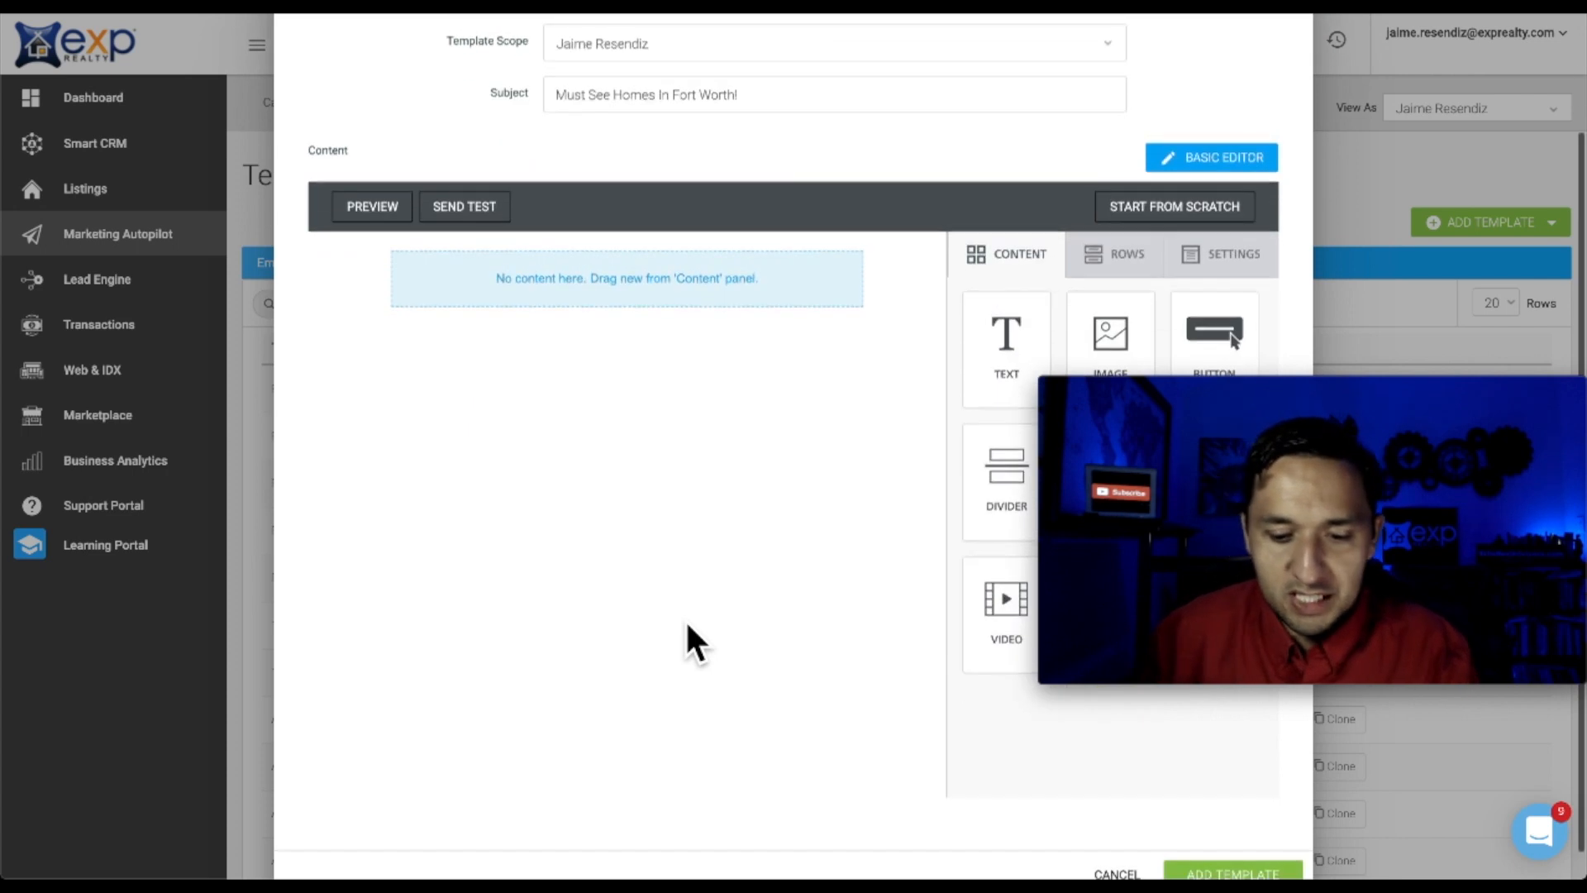
scroll(686, 626, "up", 2)
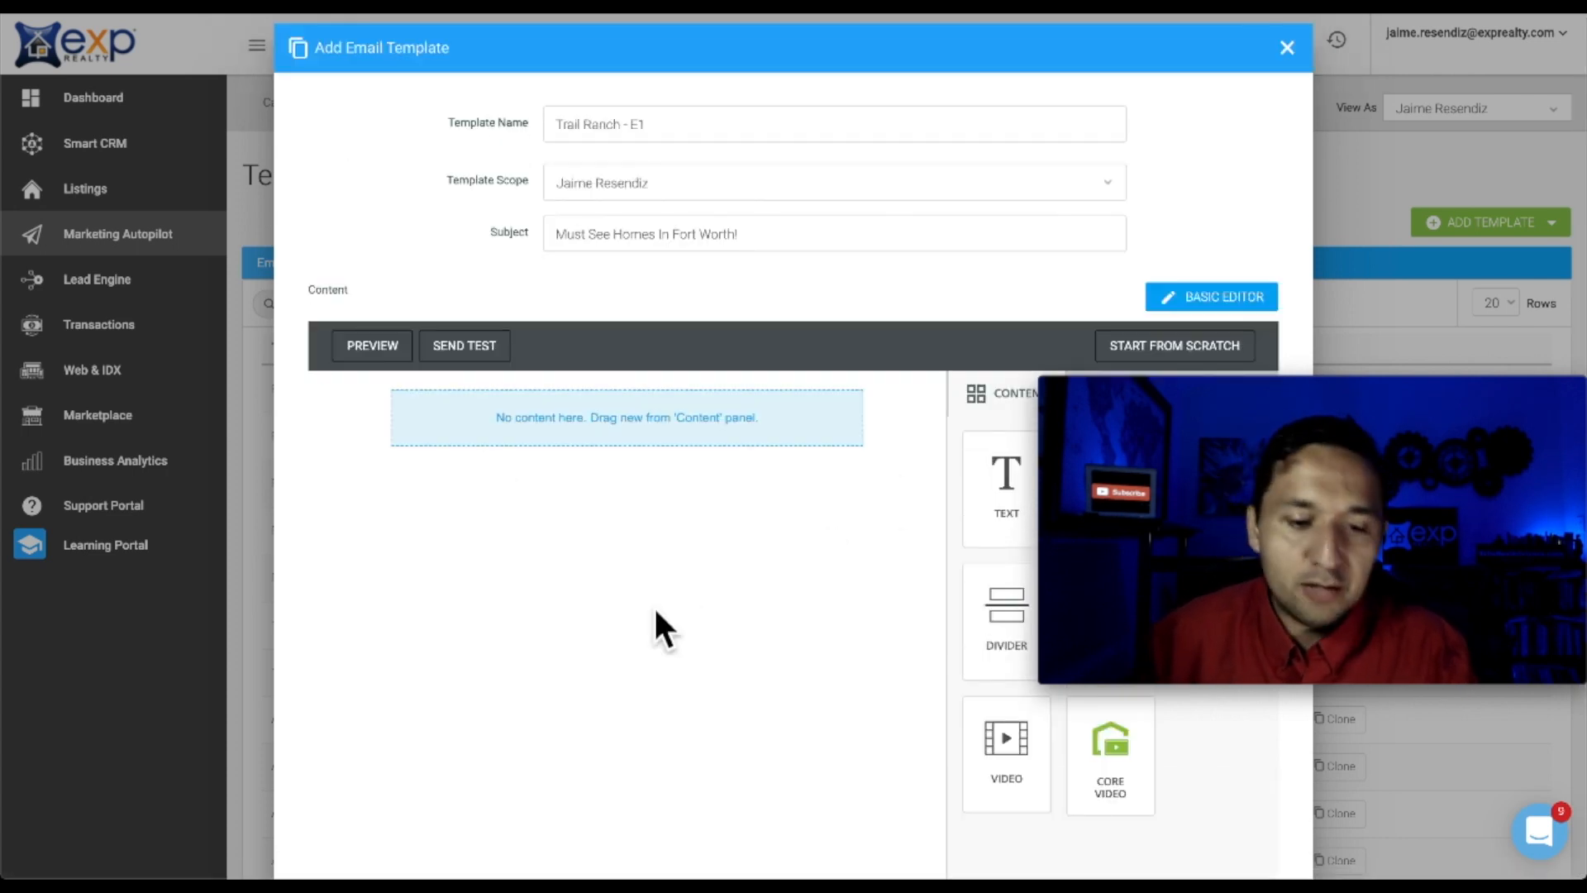
scroll(654, 605, "down", 1)
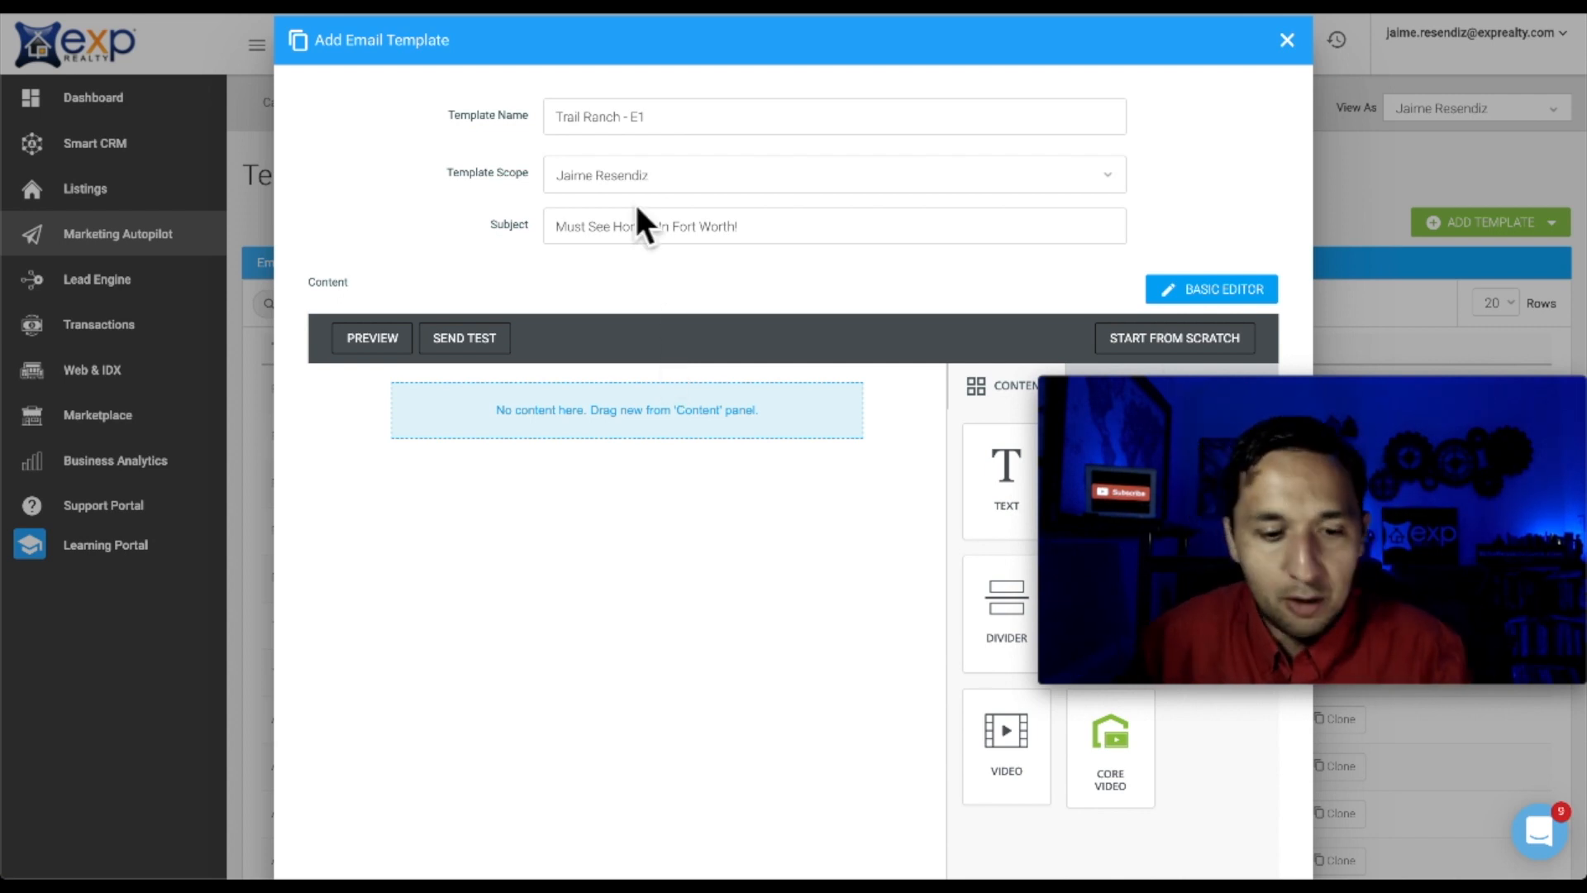
triple_click(582, 132)
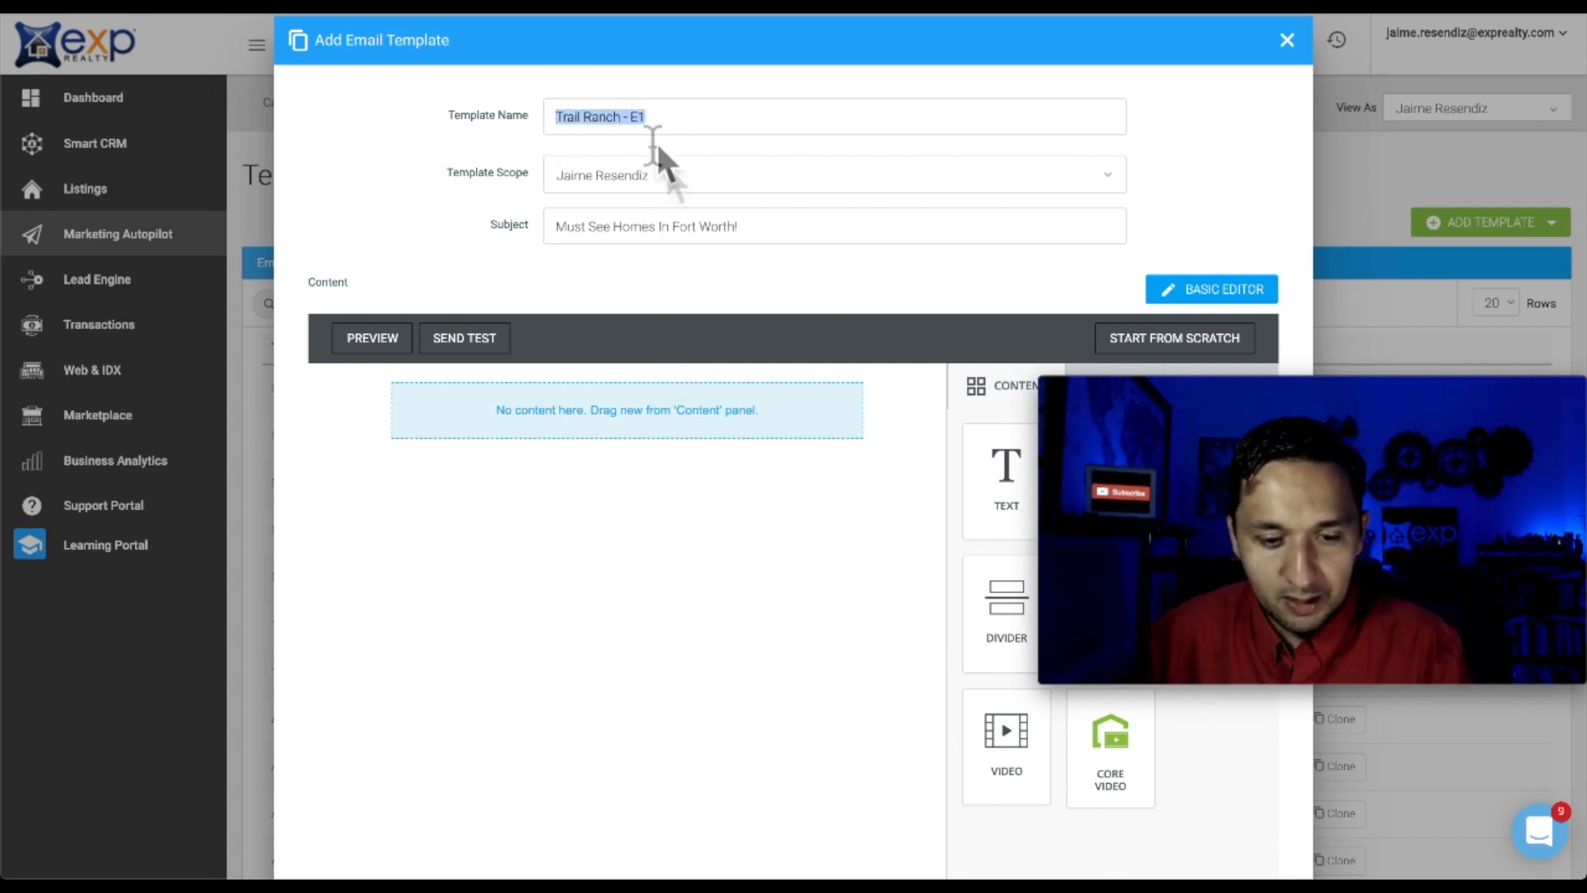
left_click(718, 465)
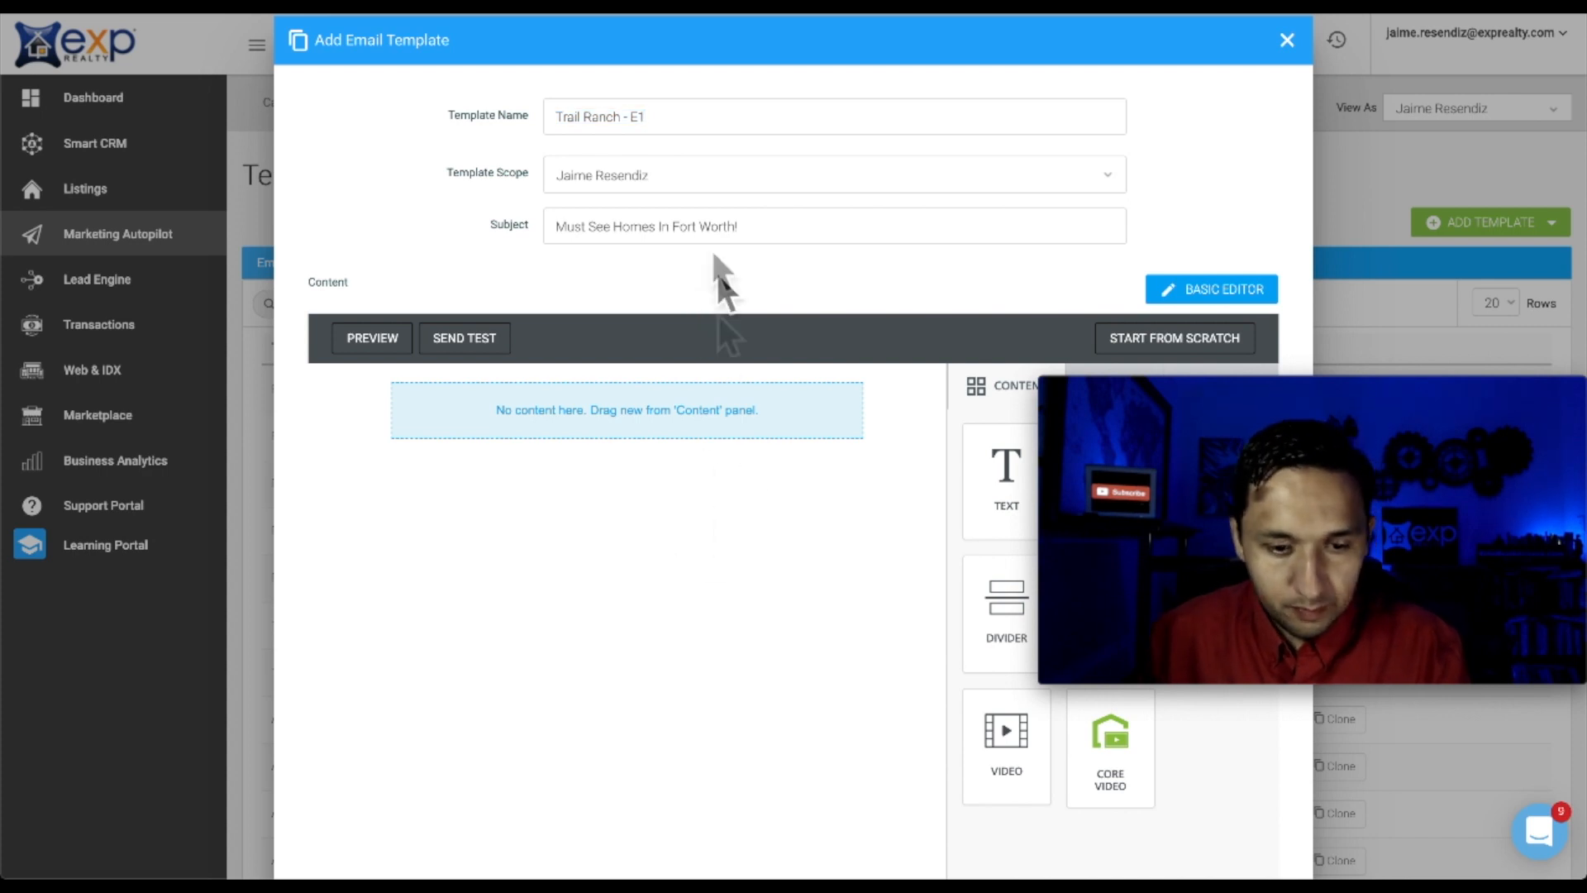
scroll(818, 771, "down", 2)
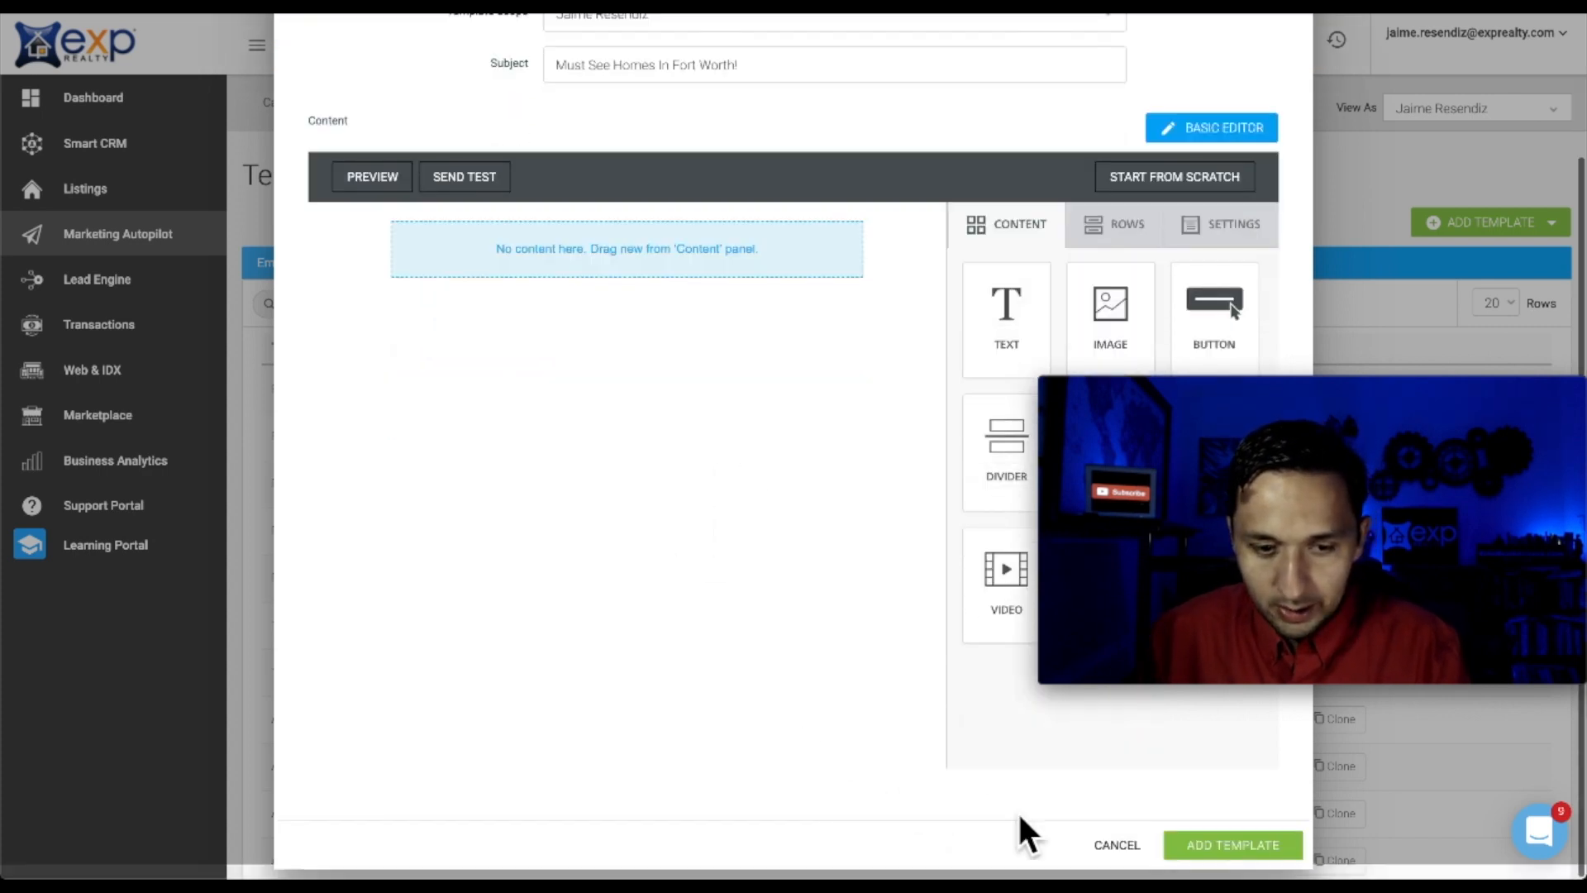
left_click(1222, 846)
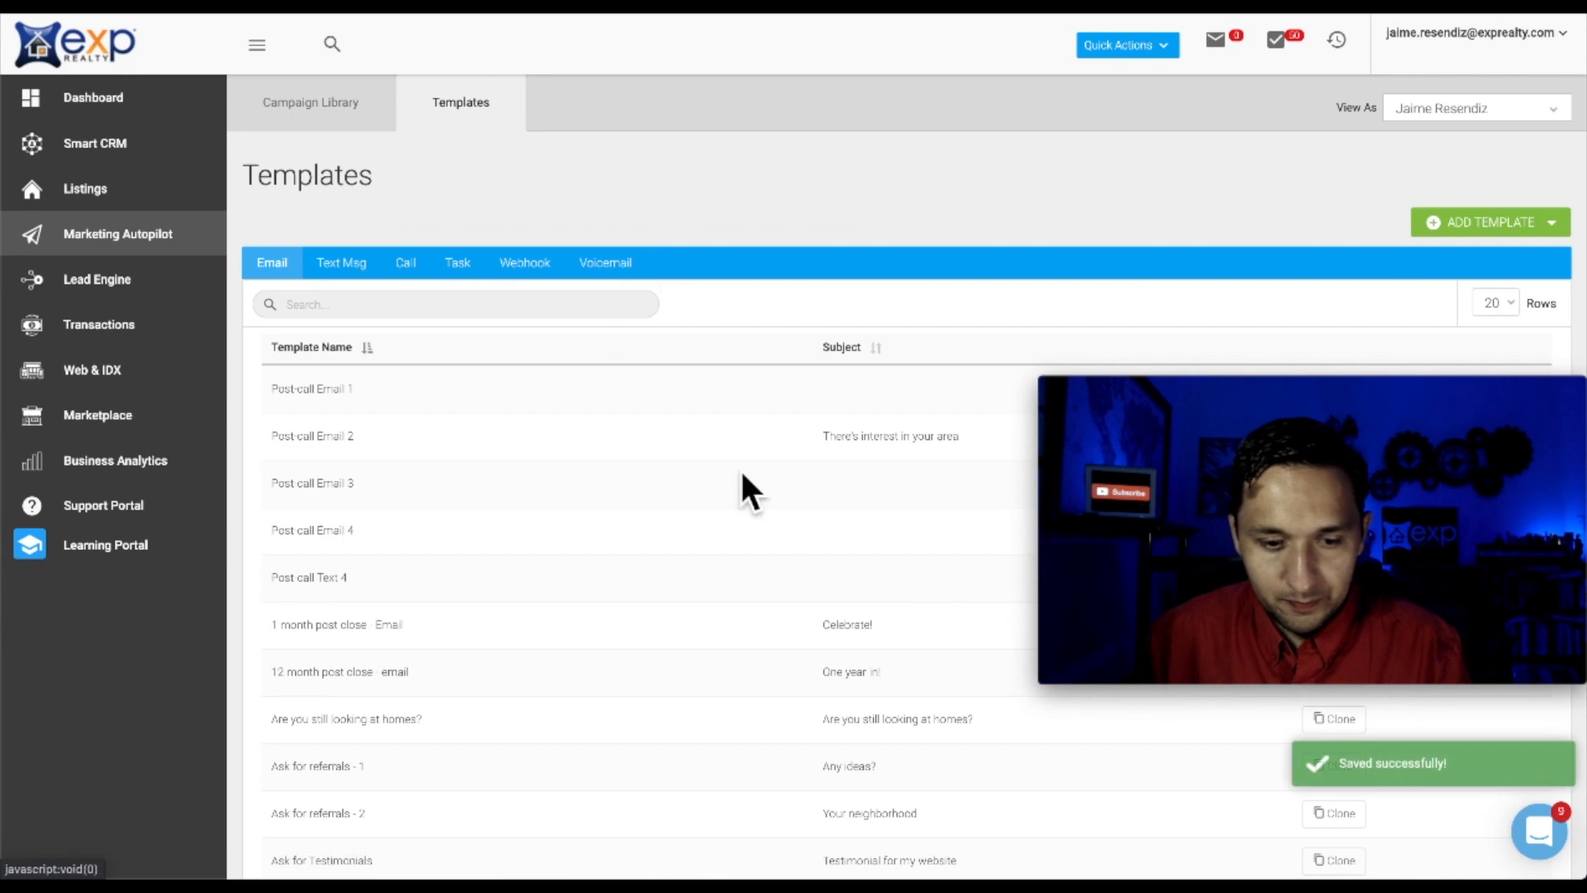
Create and save a second email template, 'Trail Ranch - E2', with subject 'EMail 2' in the Advanced Editor
left_click(1493, 223)
left_click(1480, 255)
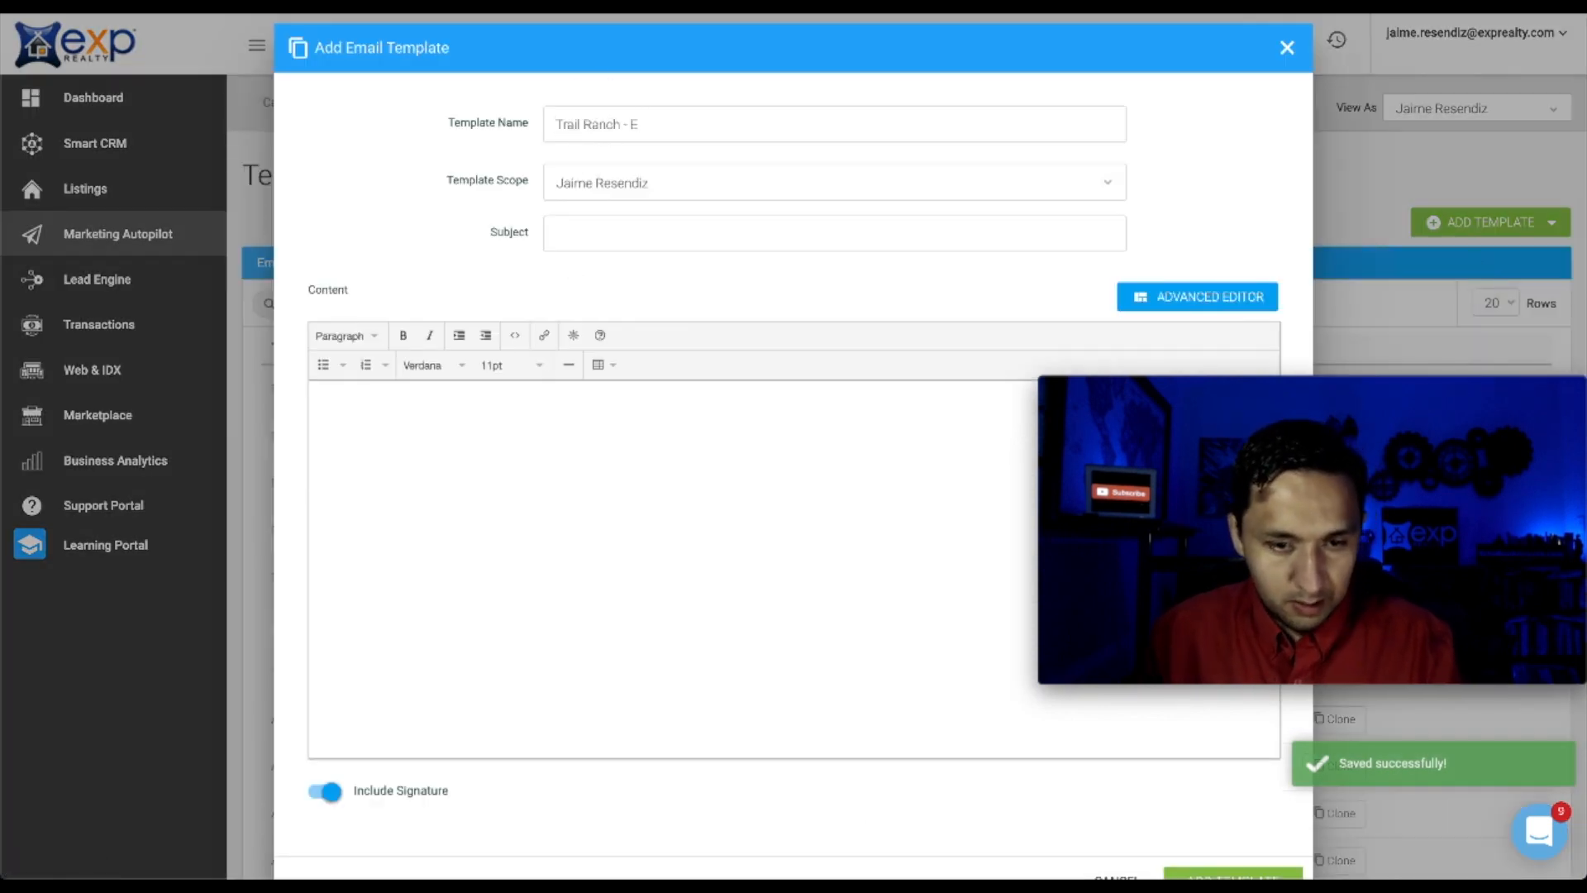
left_click(1191, 299)
left_click(732, 566)
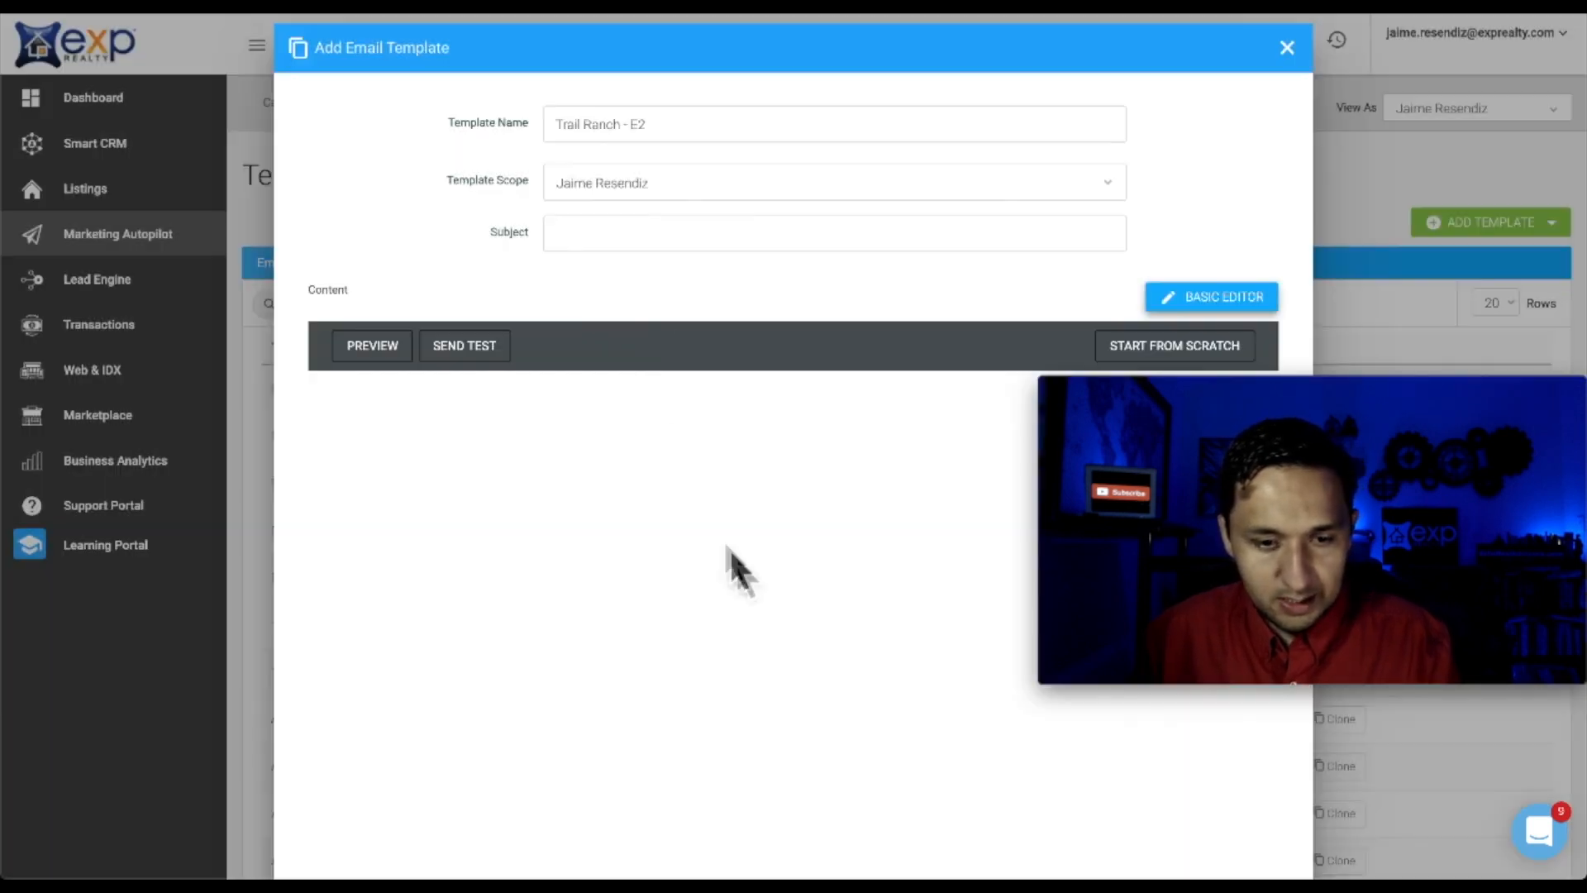
left_click(605, 248)
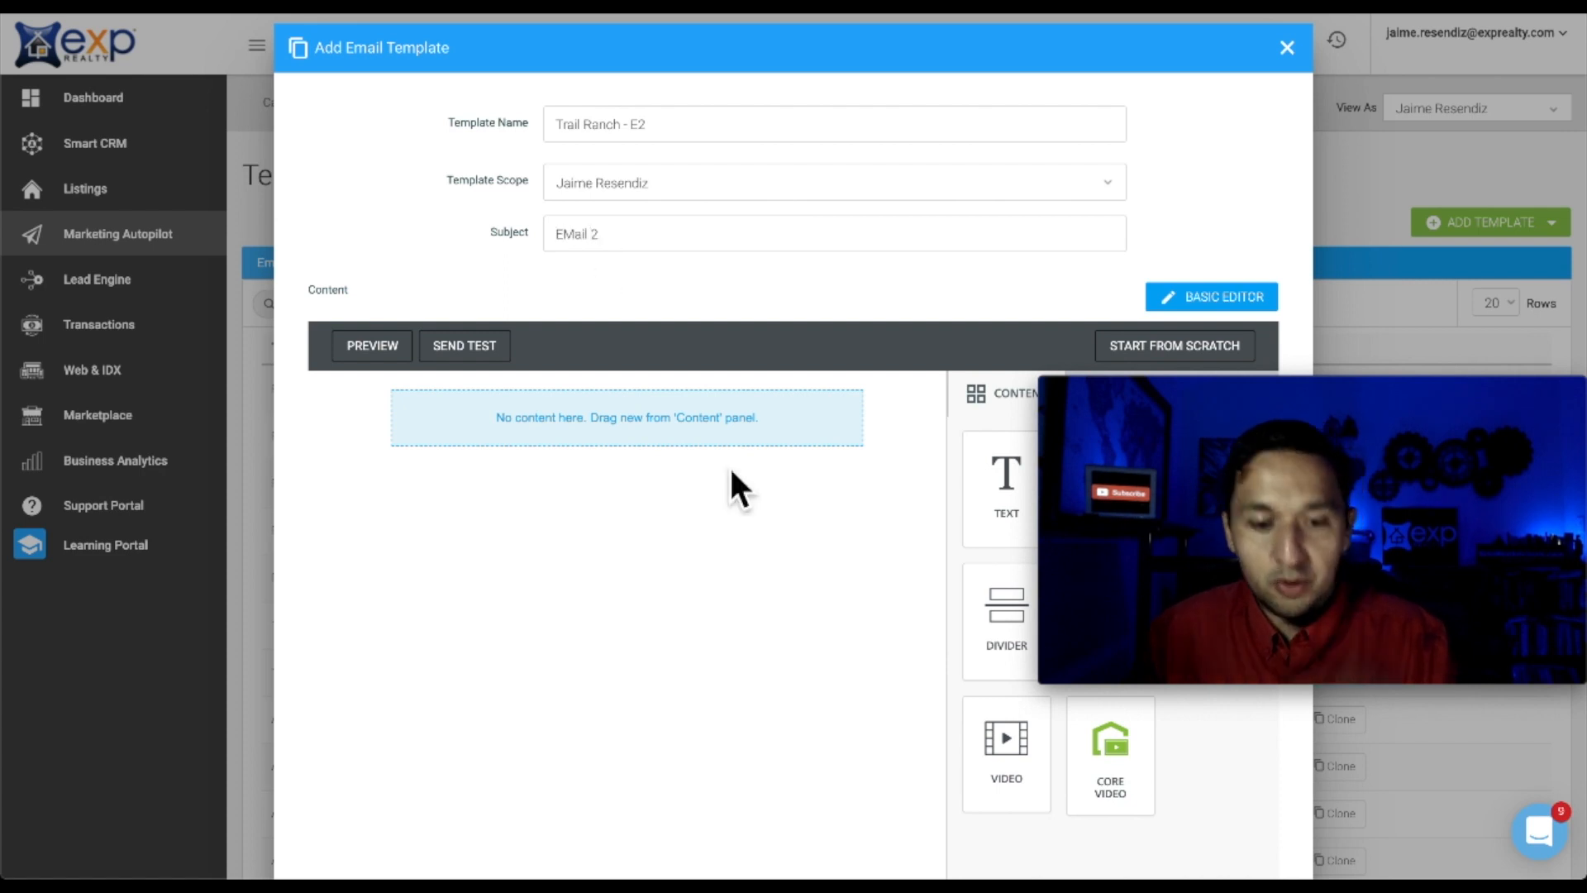
scroll(1298, 831, "down", 2)
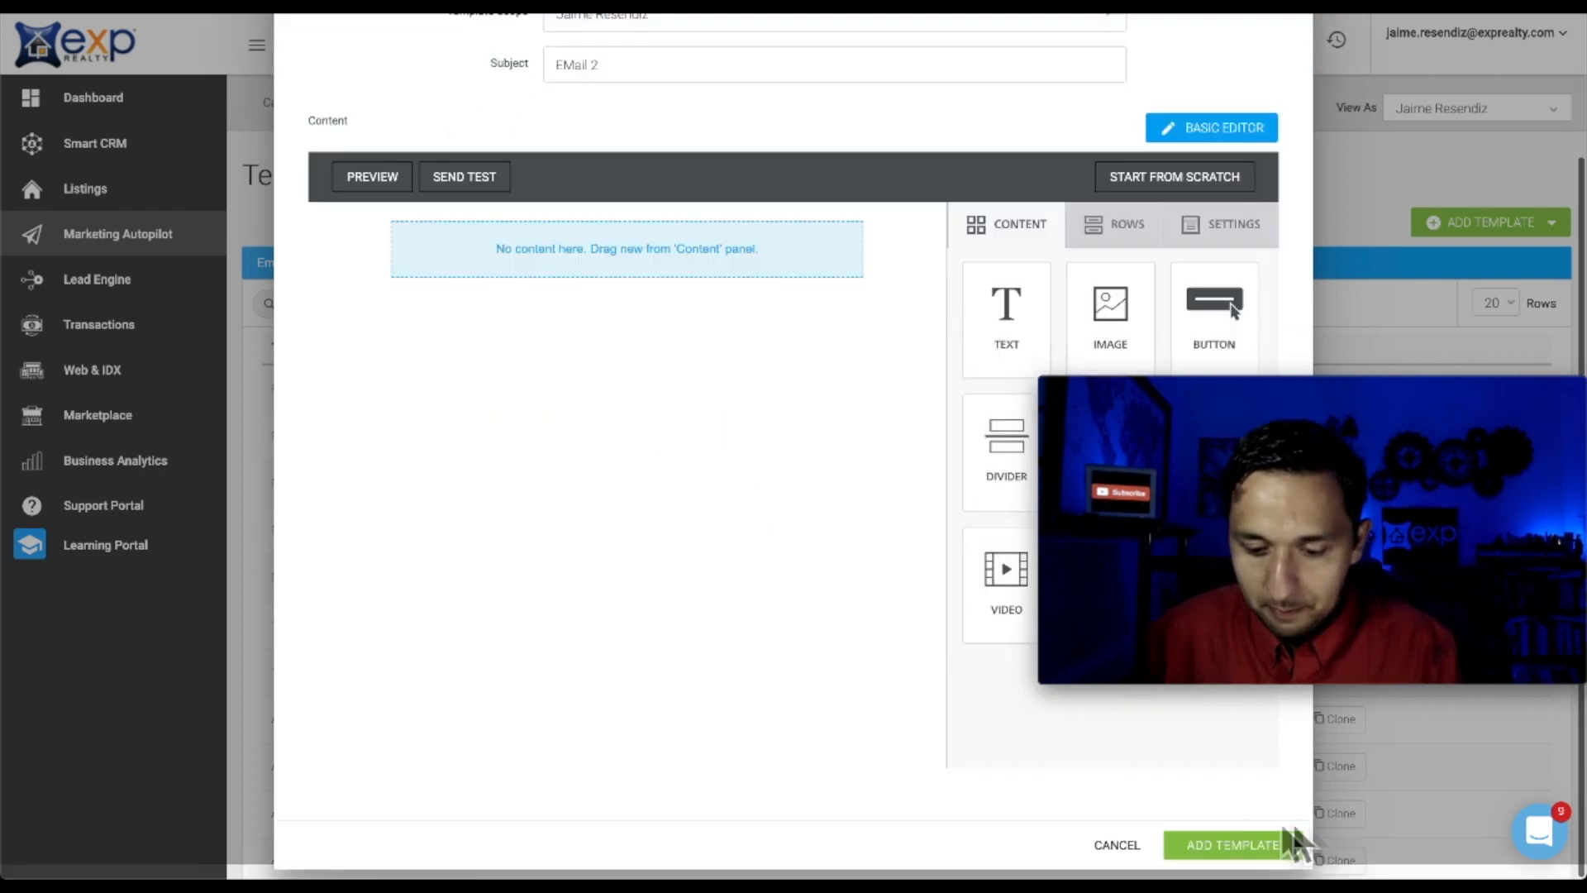
left_click(1238, 843)
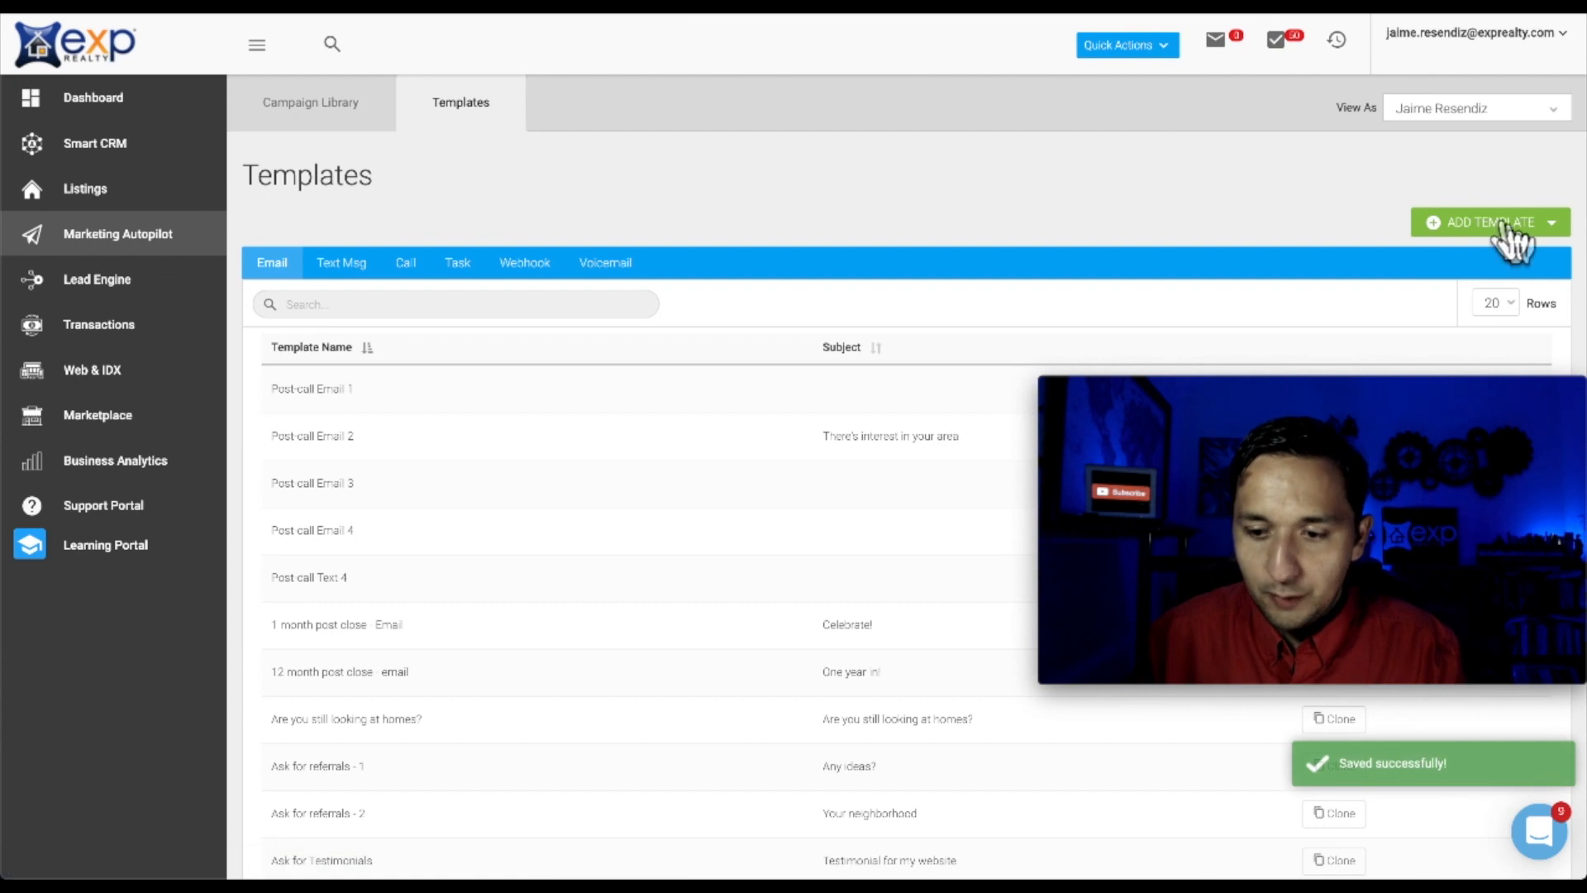
Open a text message template, close it unused, and go to the Campaign Library
left_click(1507, 230)
left_click(1484, 276)
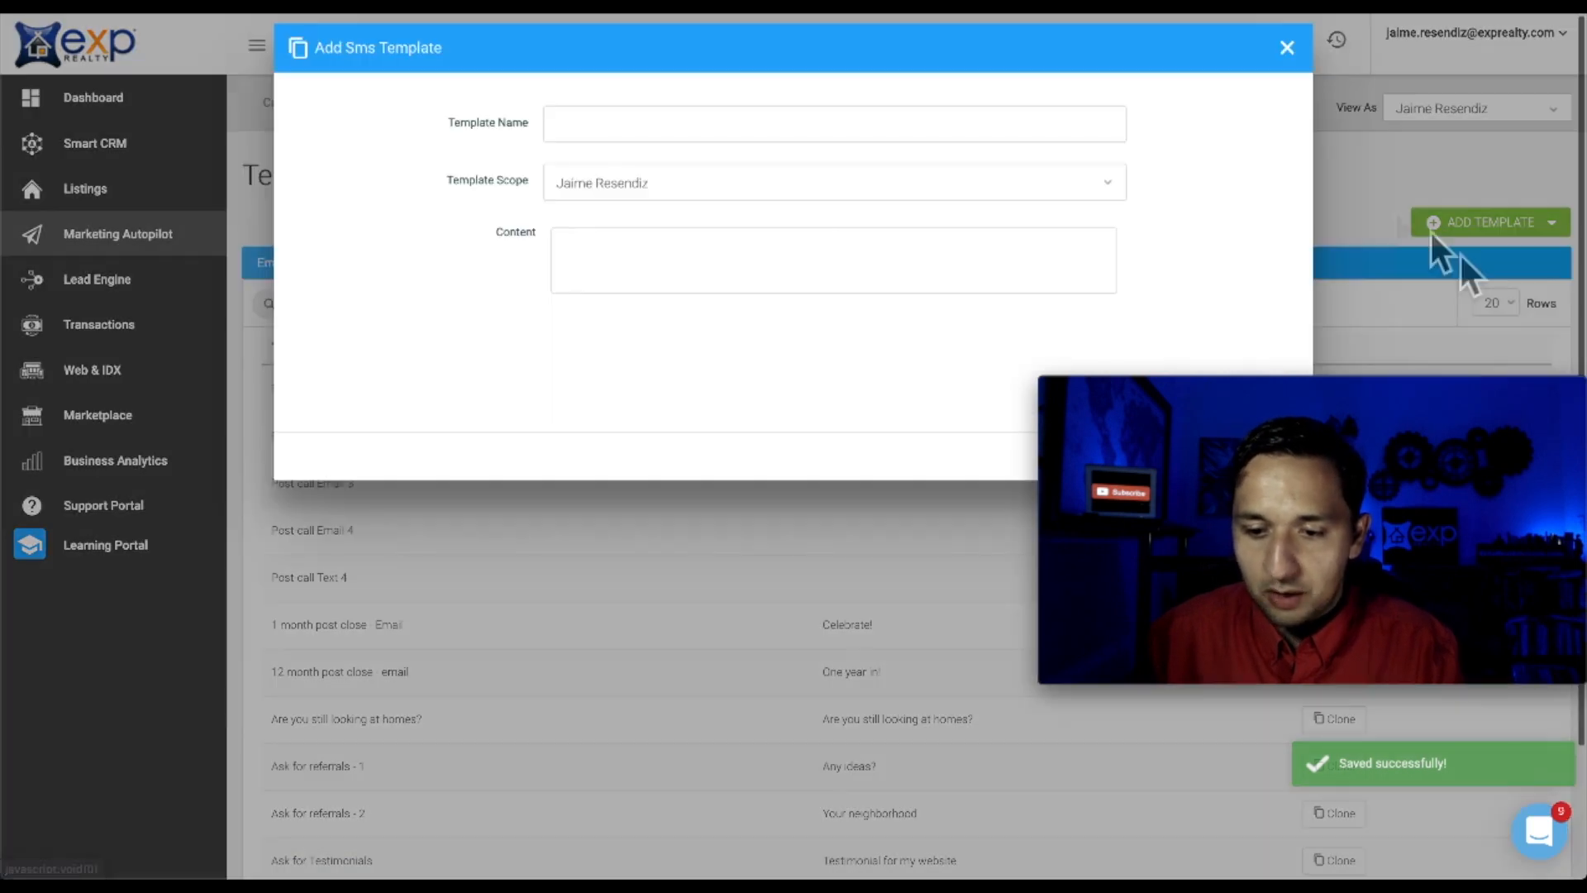
left_click(1288, 47)
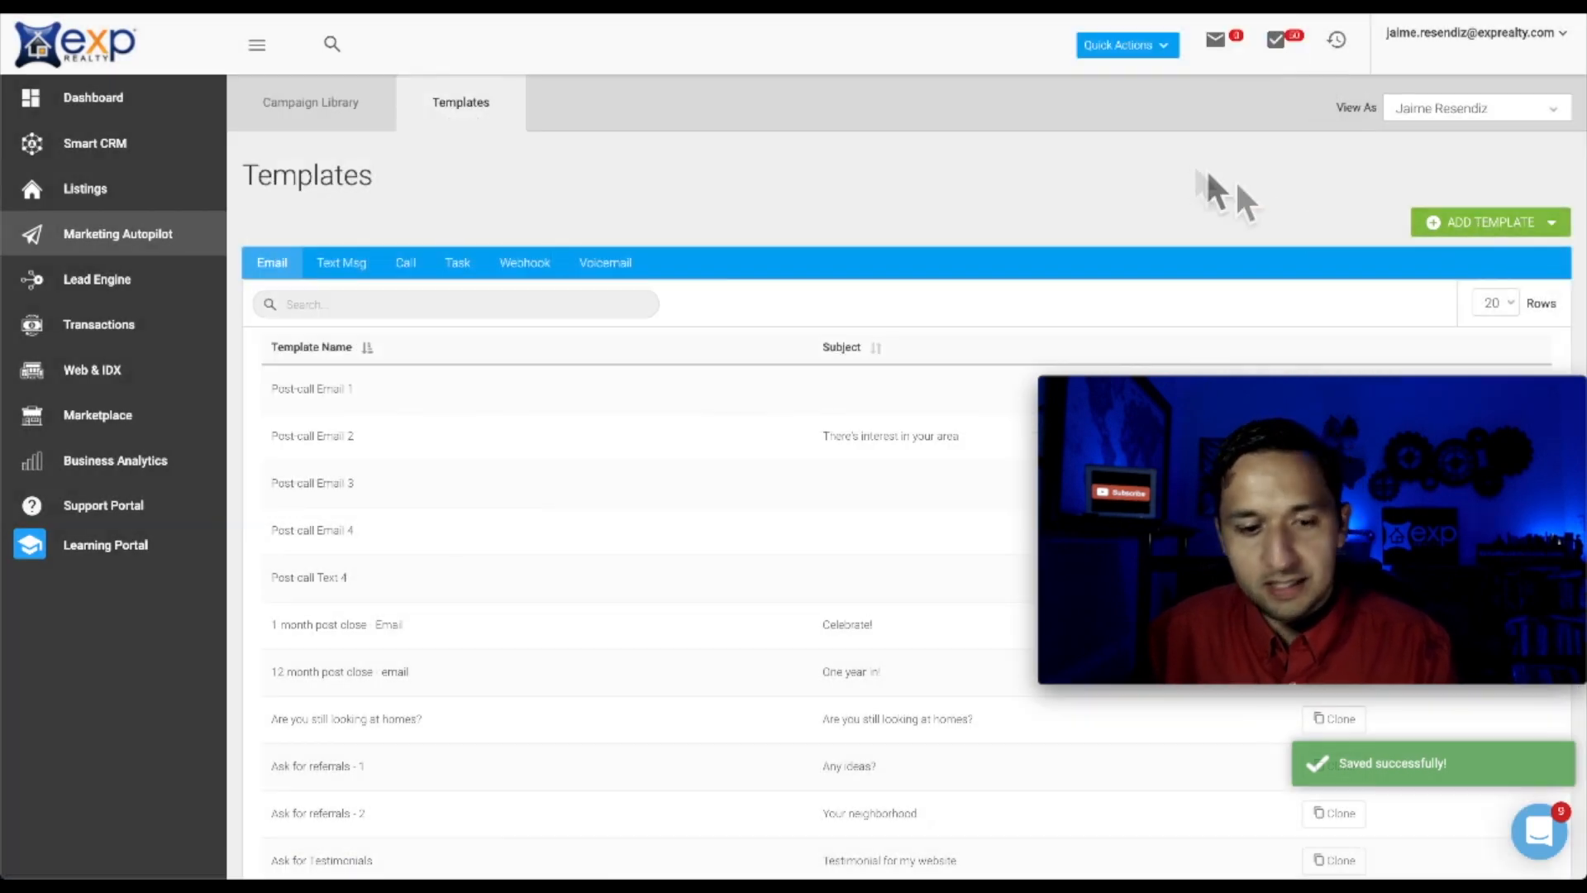
left_click(291, 106)
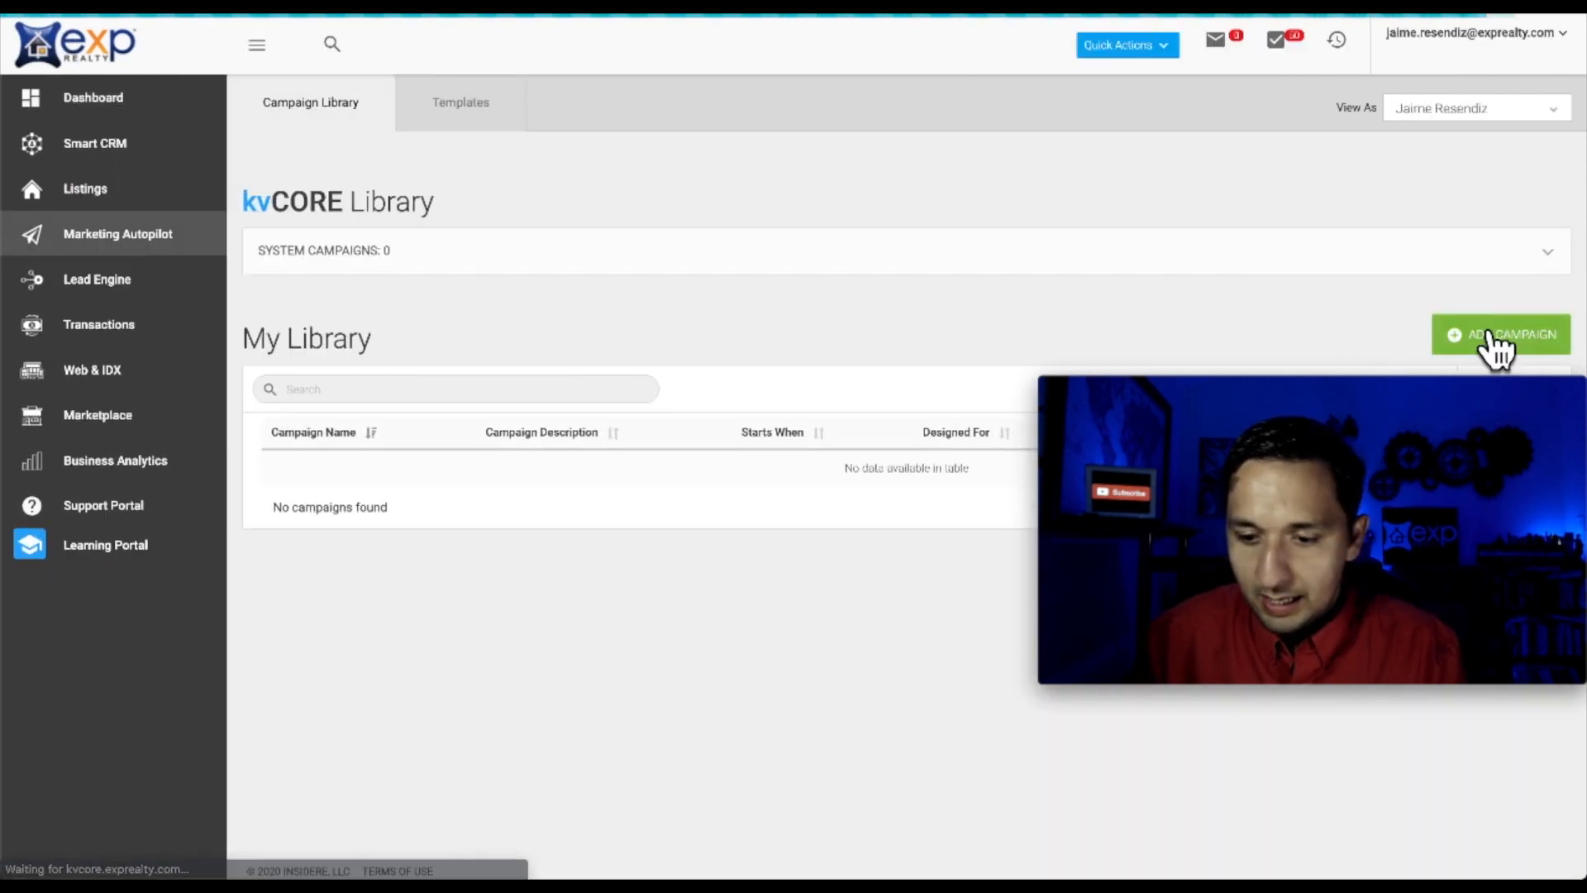
Start a new campaign triggered when the newly created #trailranch hashtag is added
left_click(1488, 339)
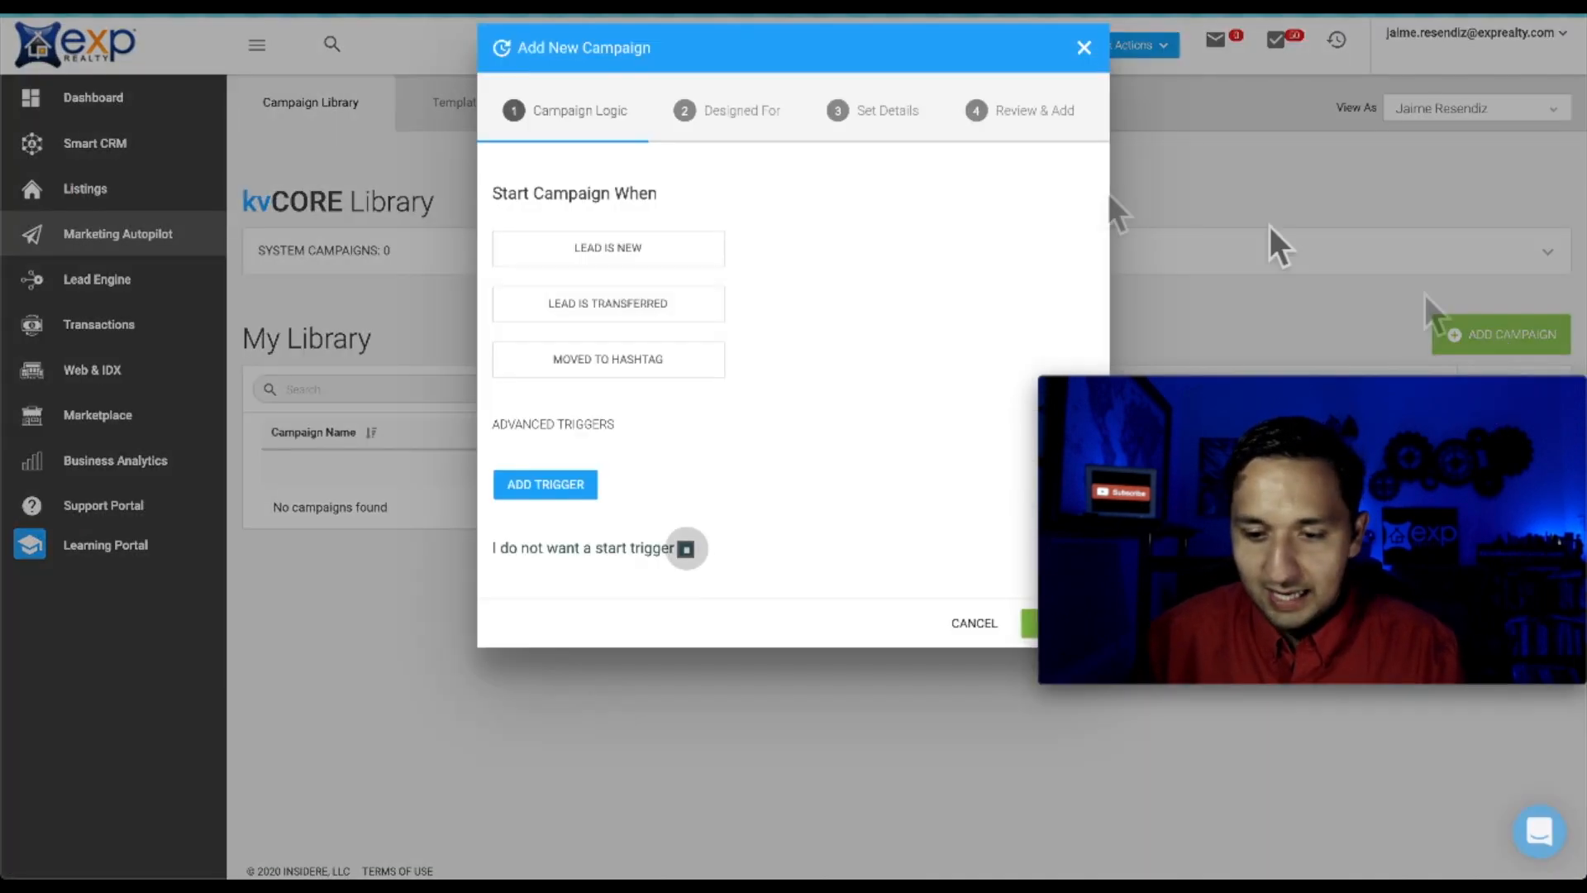
left_click(622, 364)
left_click(884, 367)
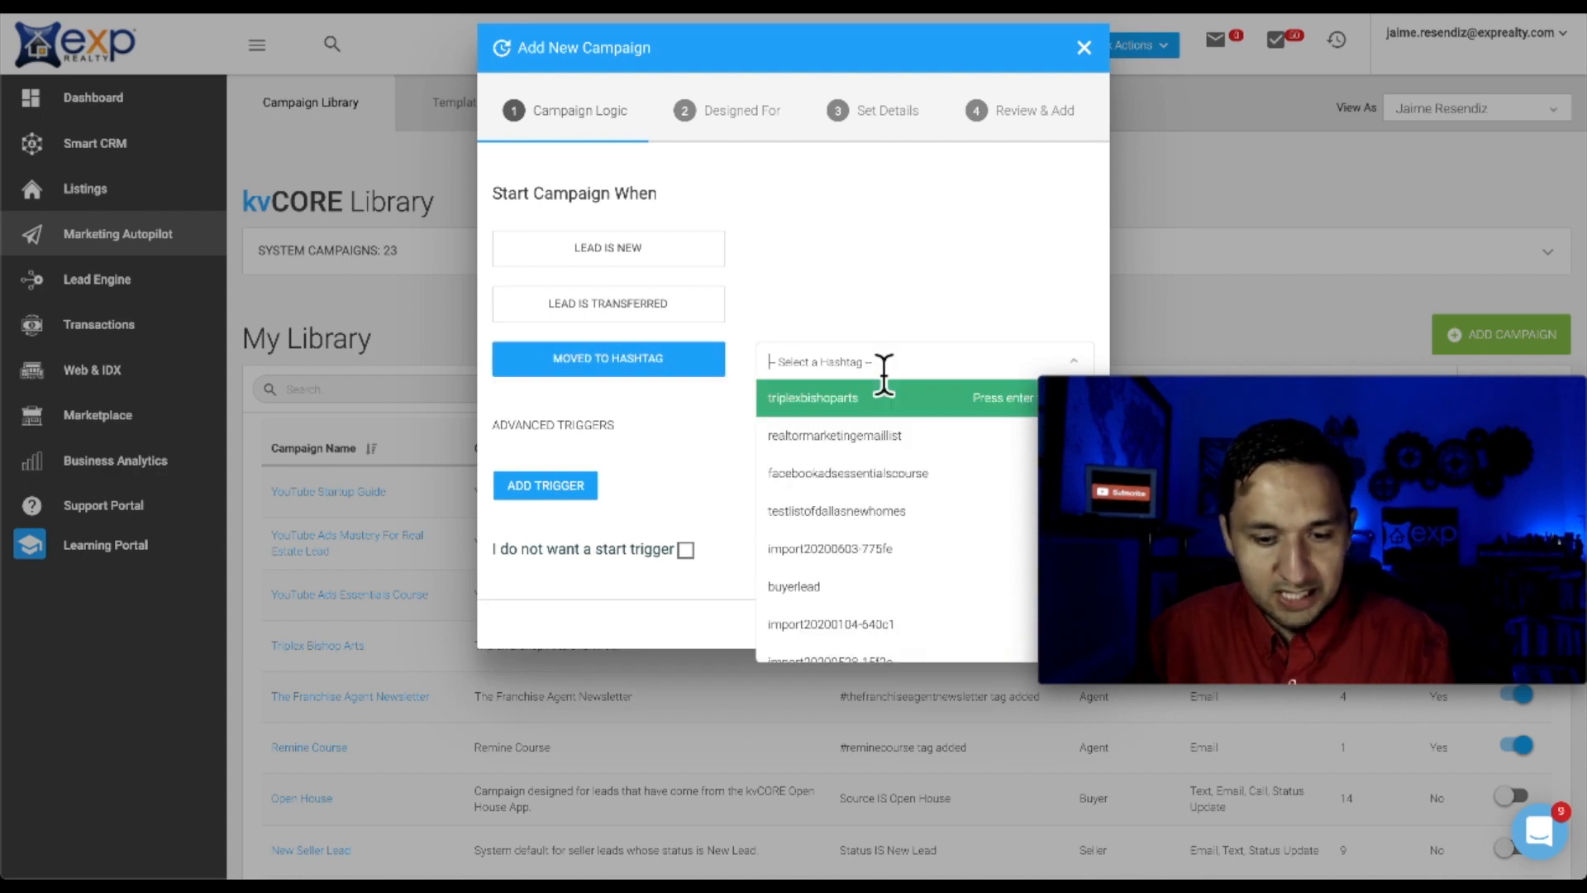
type("trai")
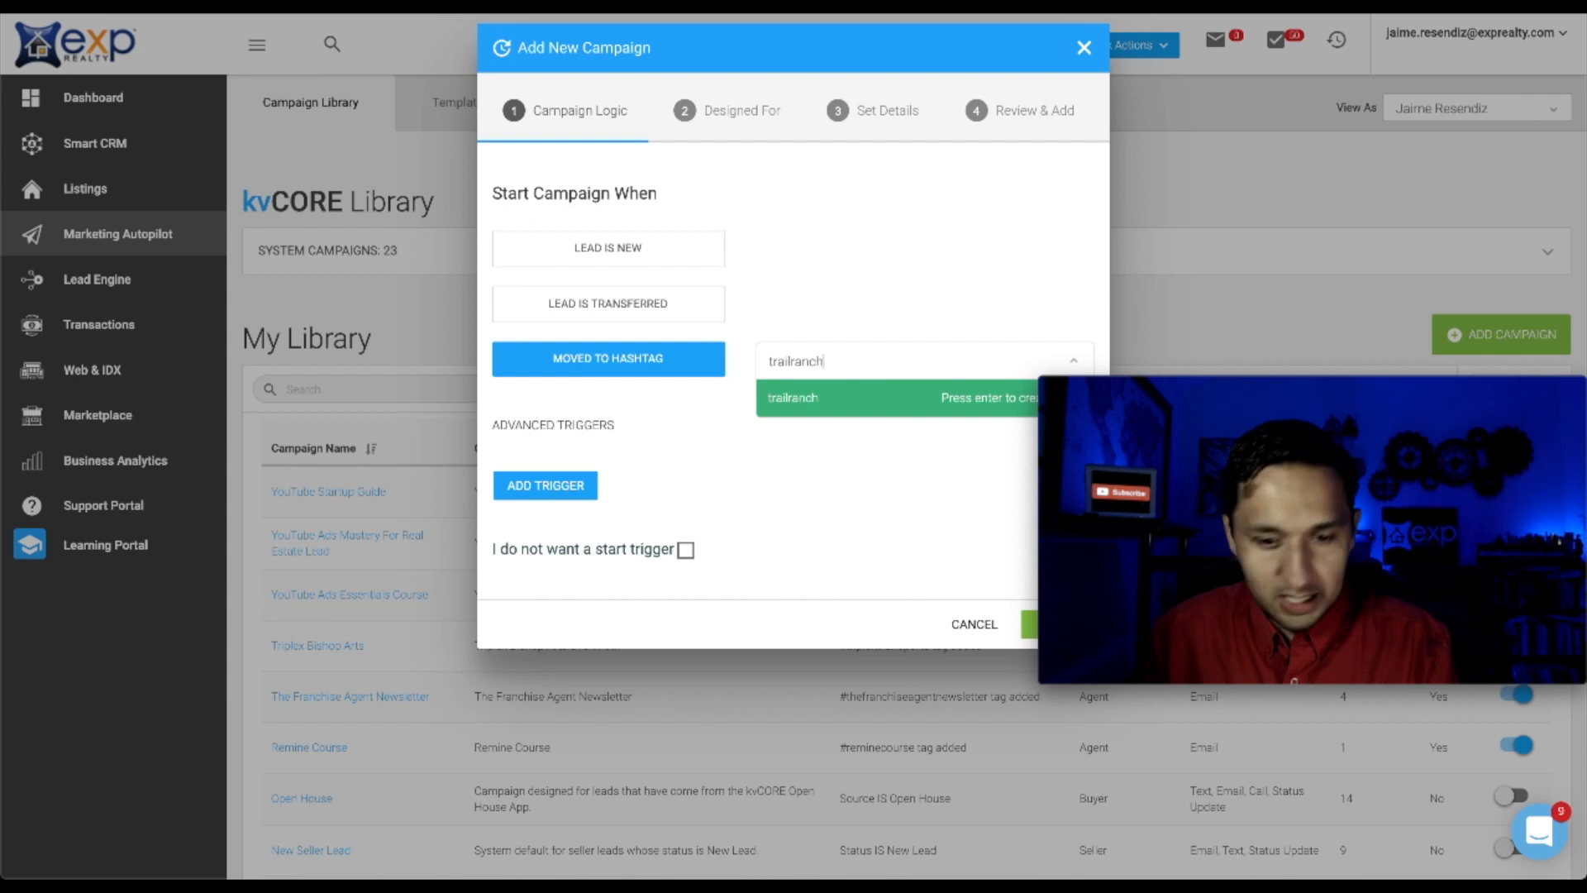
type("lranch")
key("Return")
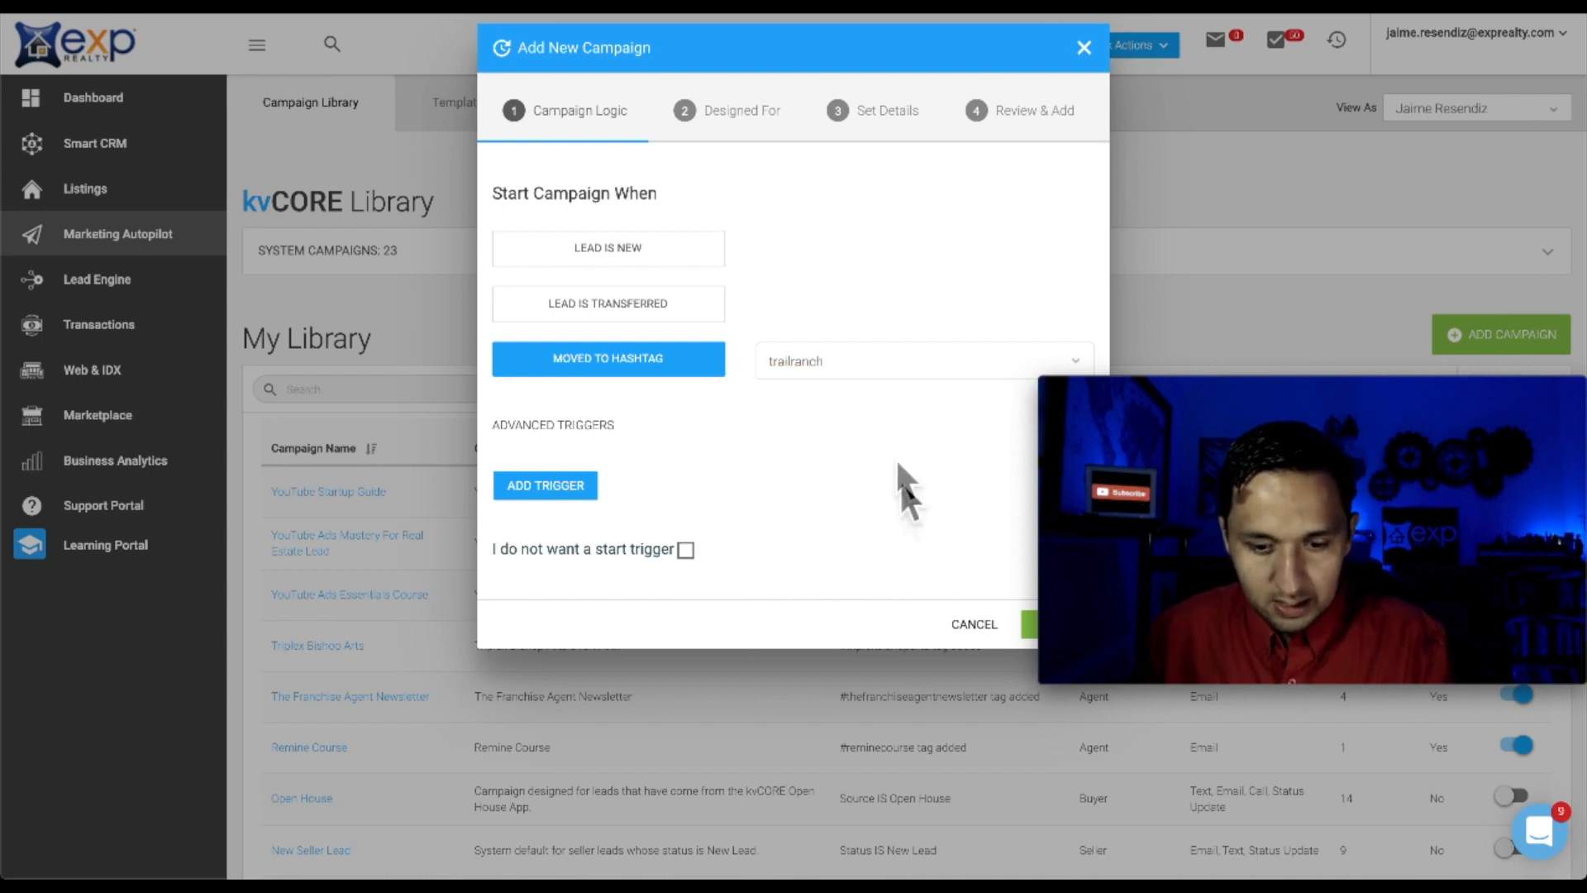
left_click(1032, 627)
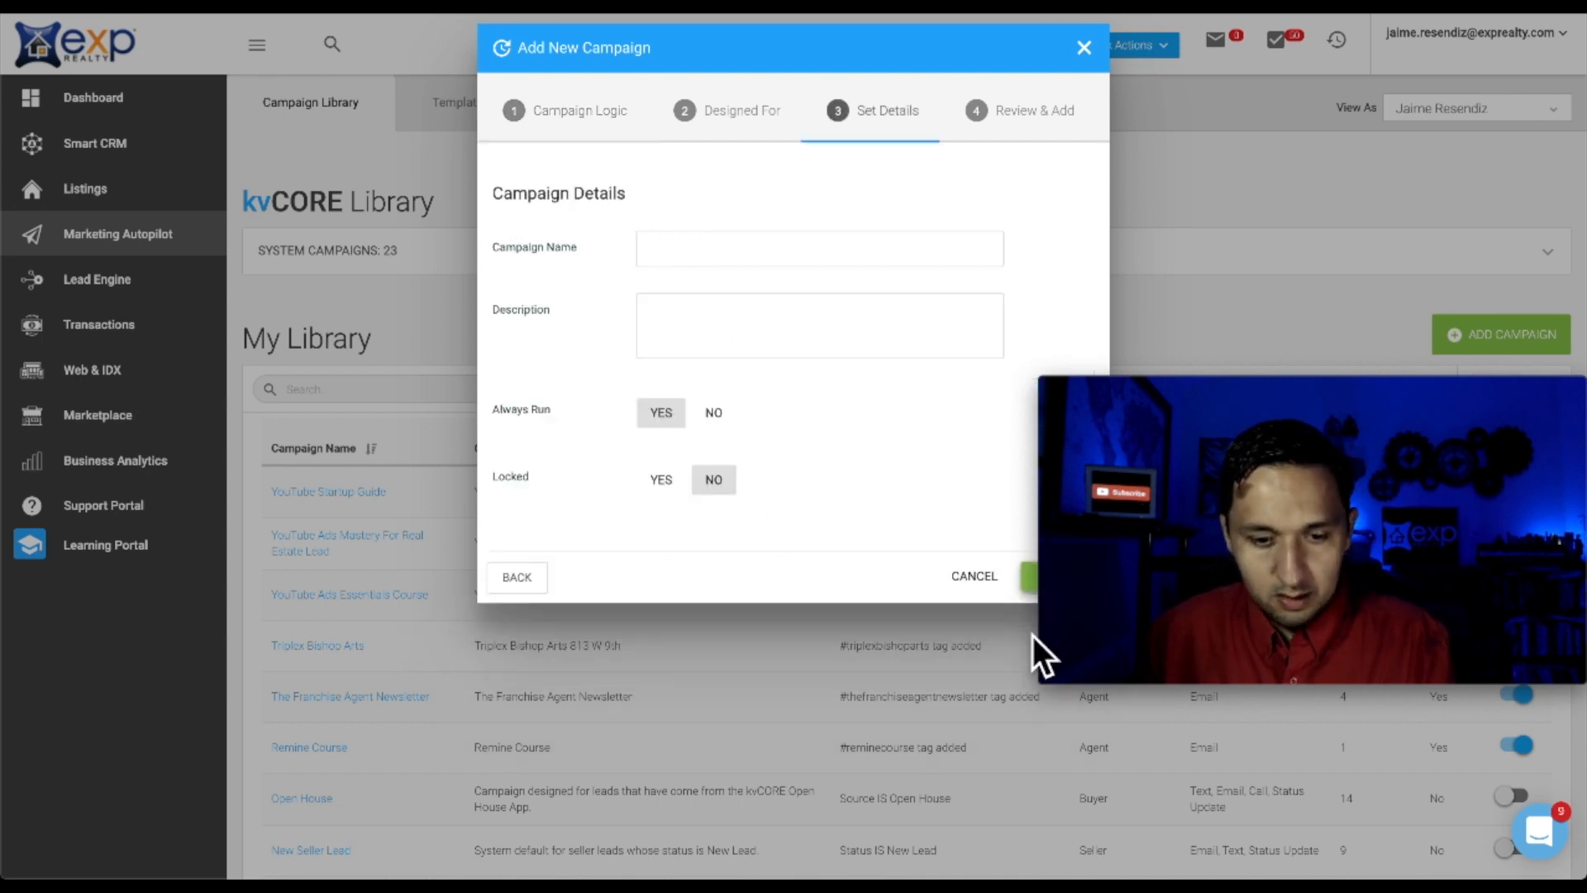
Target Buyers, set name and description to 'Trail Ranch', and add the campaign to My Library
left_click(731, 116)
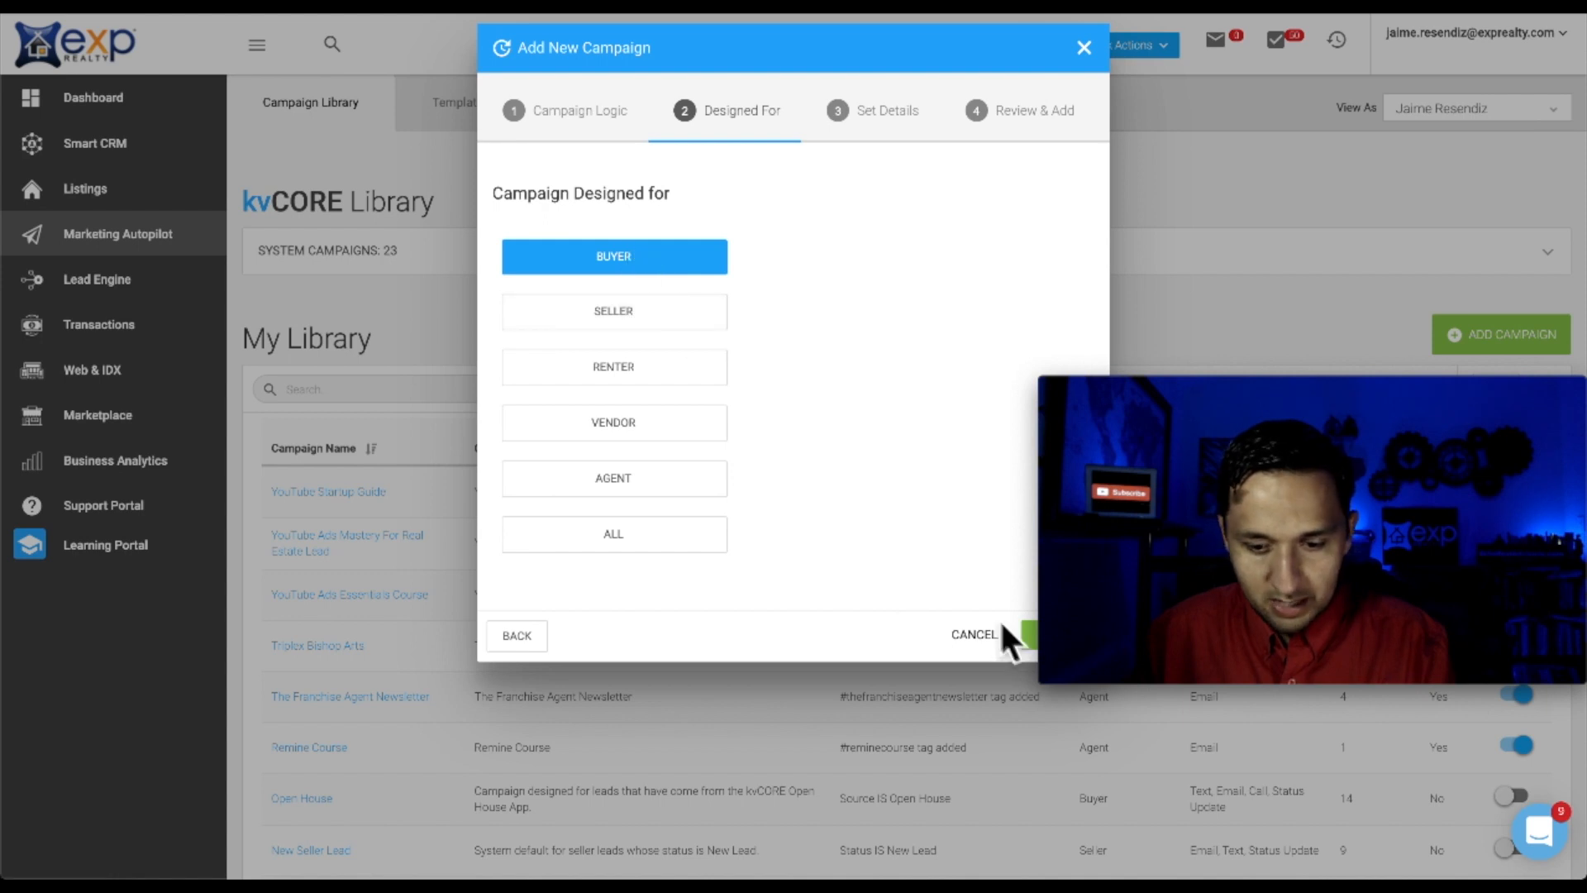
left_click(1028, 637)
left_click(711, 257)
type("Trail Ranch")
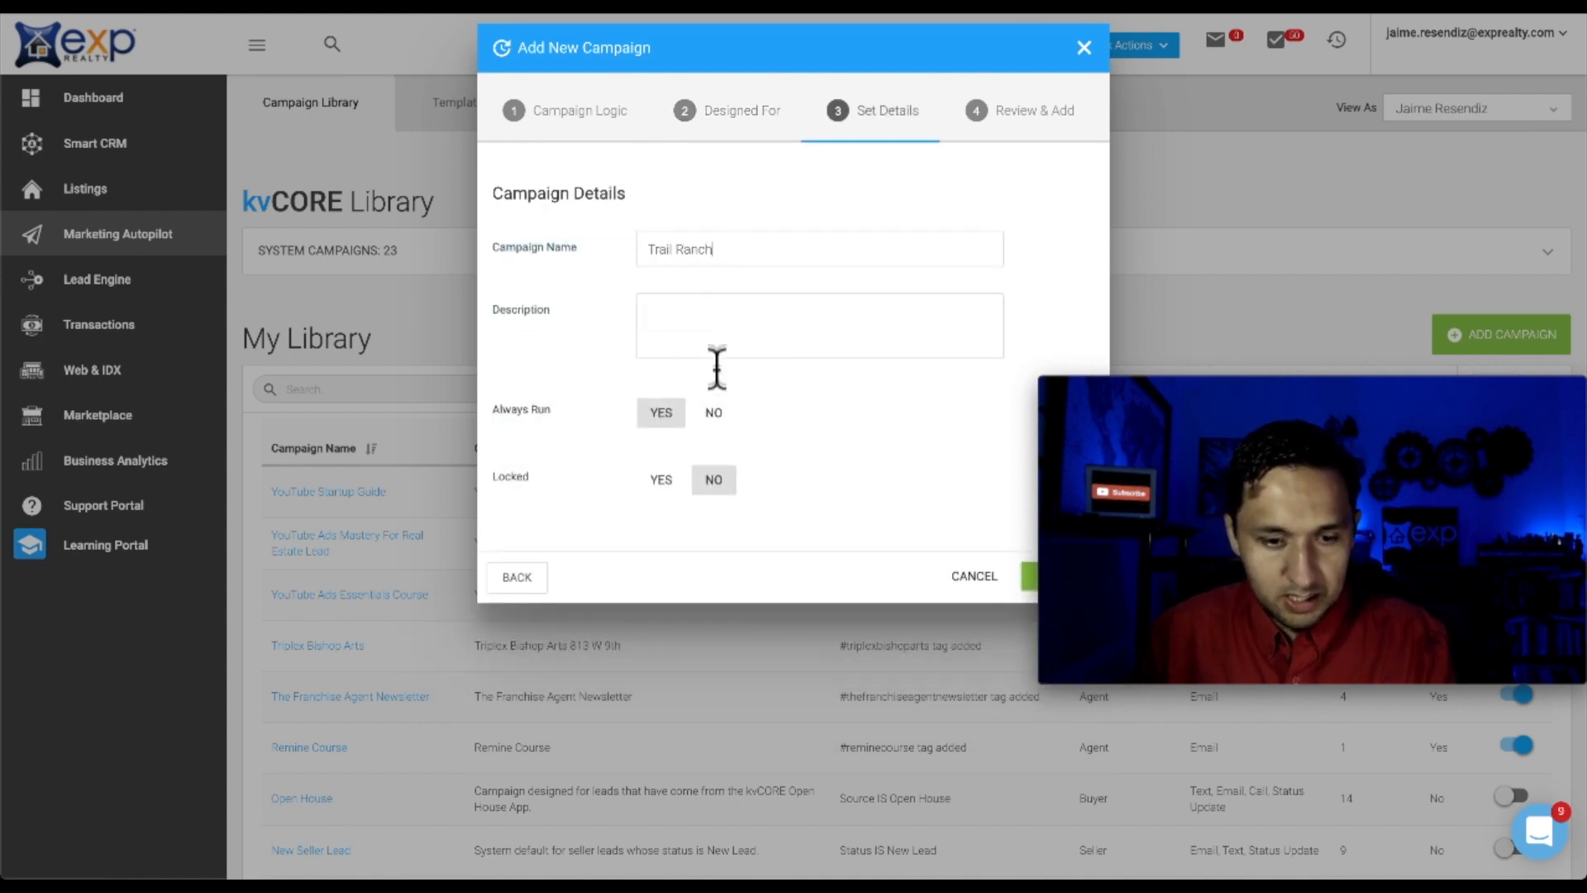
left_click(712, 320)
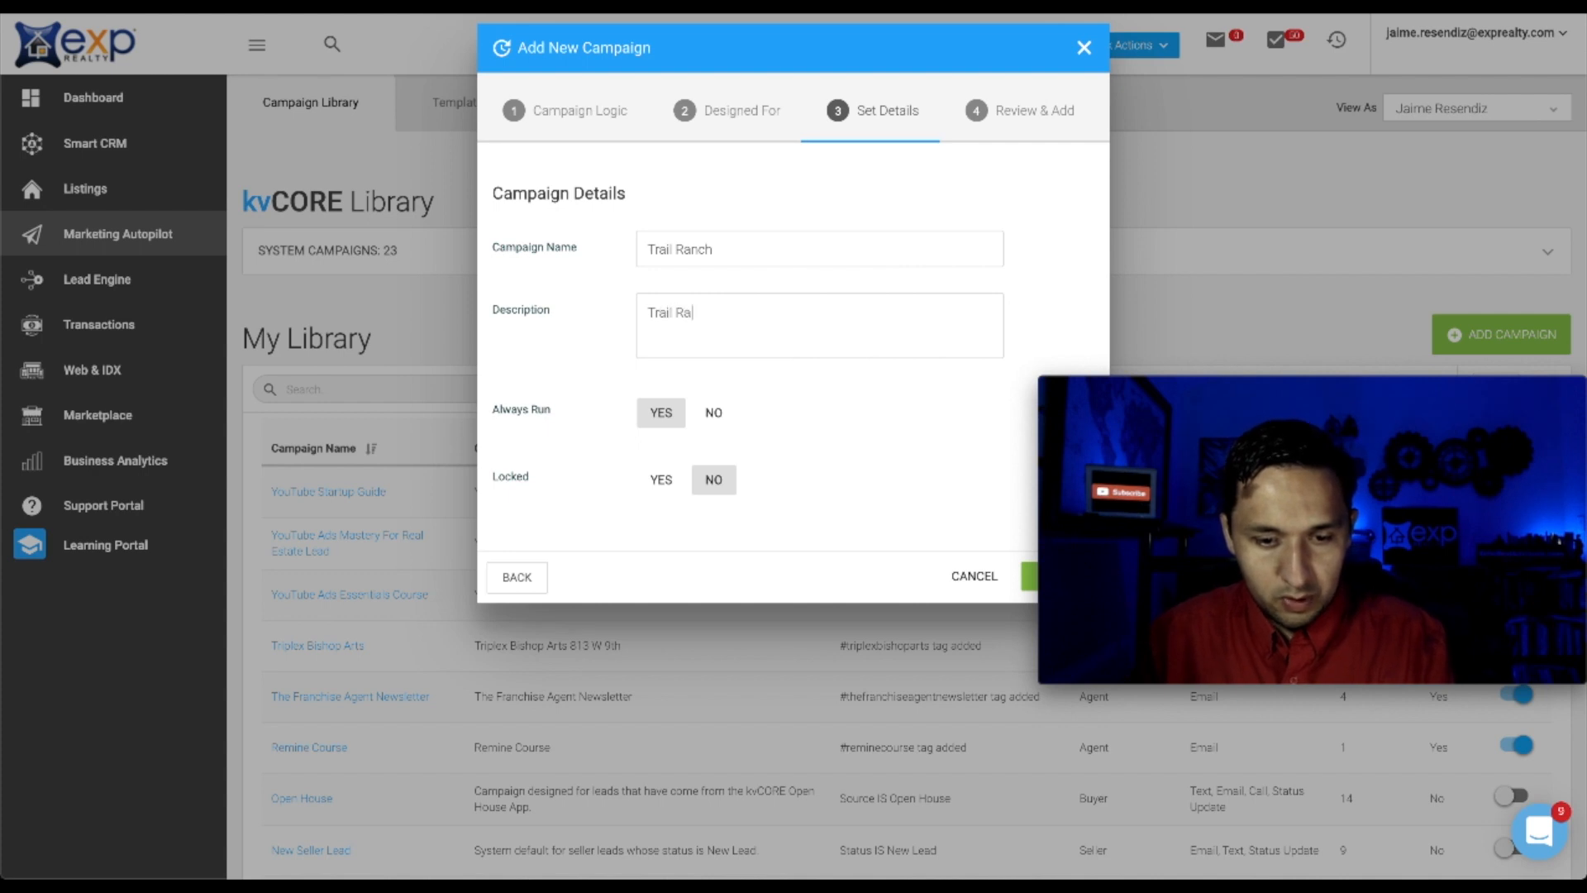
left_click(1027, 581)
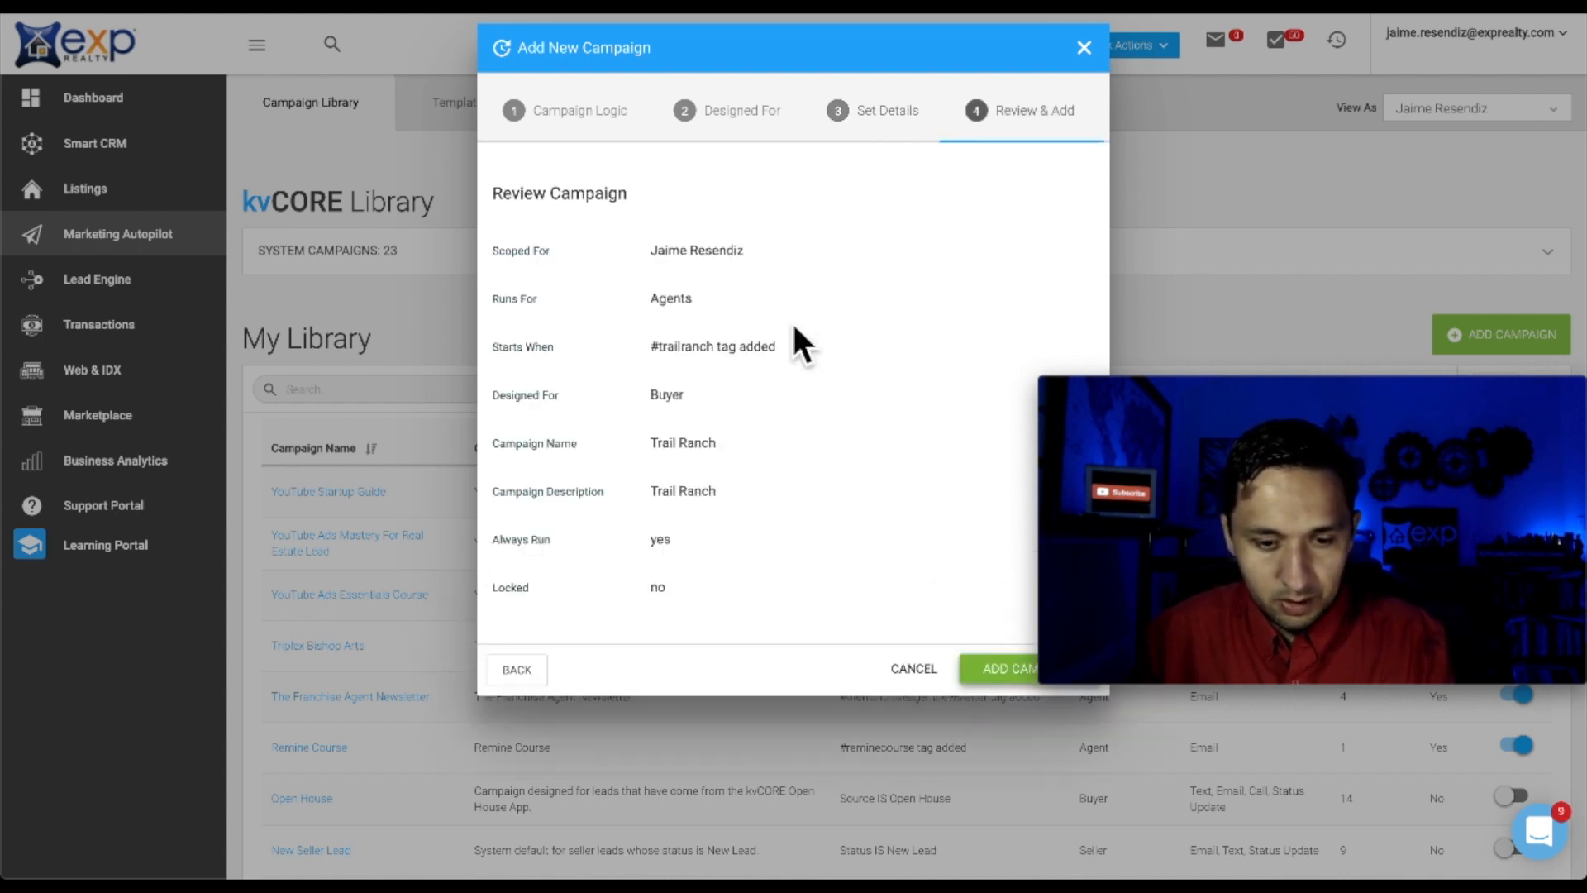
left_click(1007, 671)
scroll(797, 342, "down", 3)
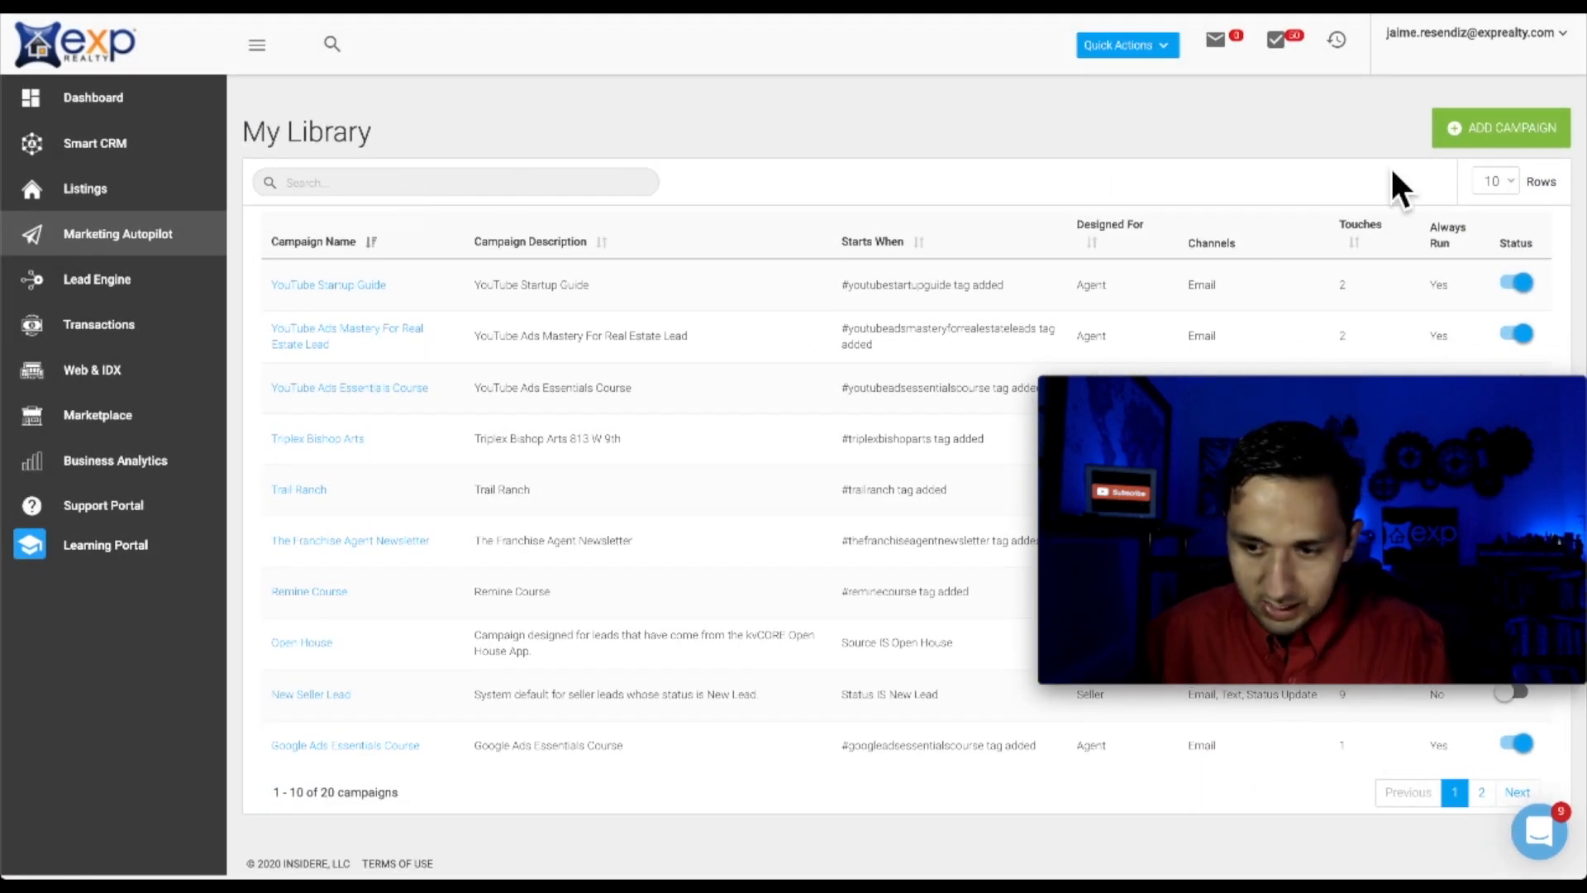
Show more campaigns per page, search for 'trail' and open the Trail Ranch campaign
left_click(1488, 180)
left_click(1500, 216)
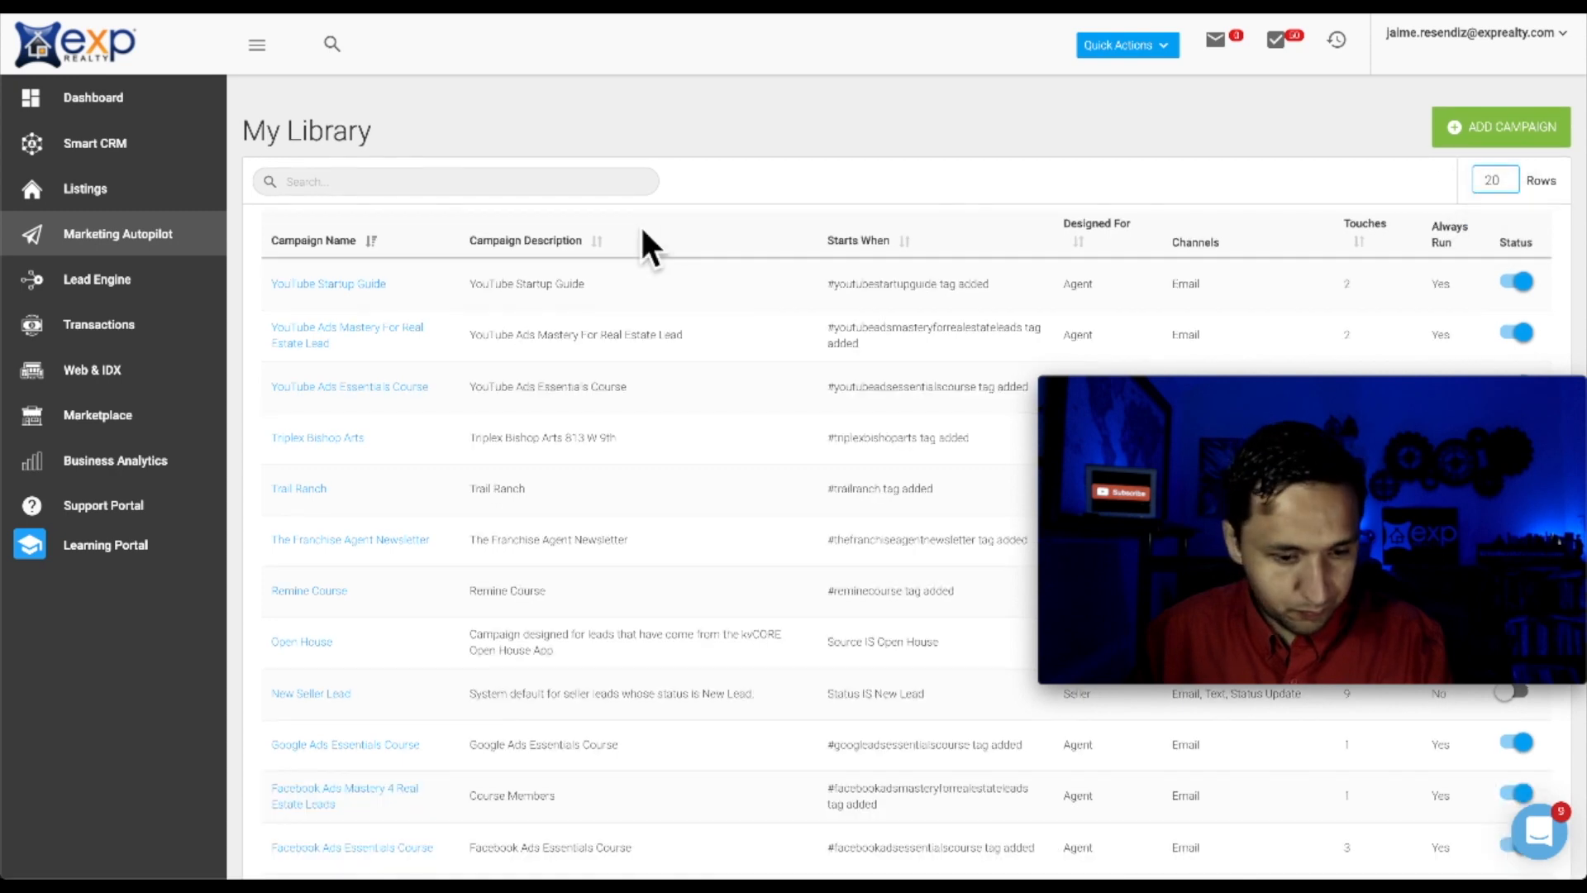
left_click(380, 182)
type("trail")
left_click(308, 470)
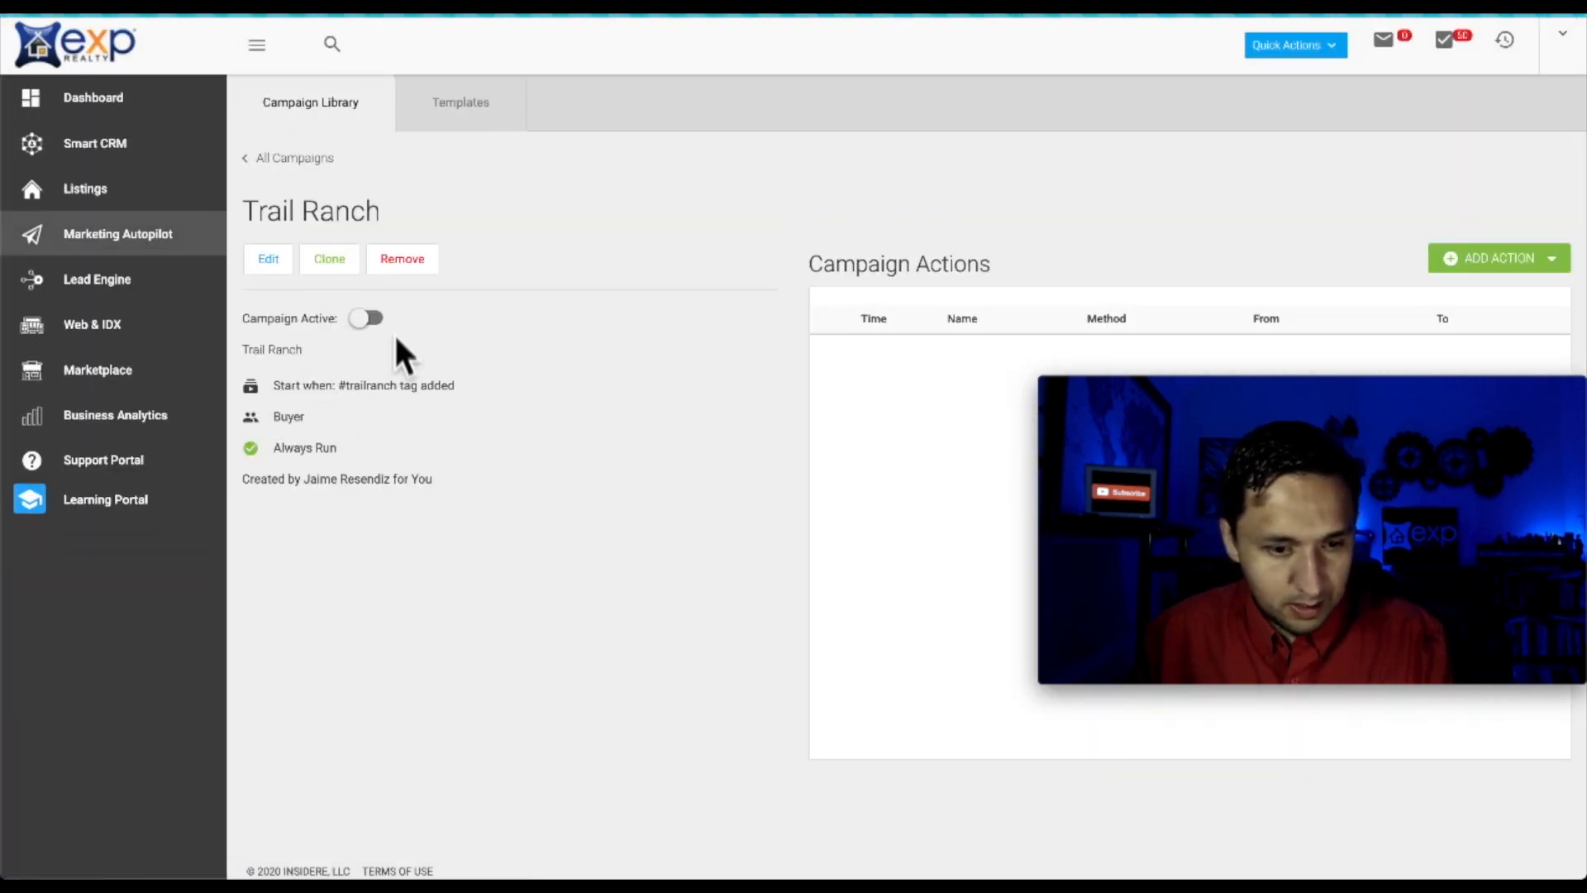
Add email action 'Trail Ranch E1' using template Trail Ranch - E1, set to run immediately
left_click(369, 319)
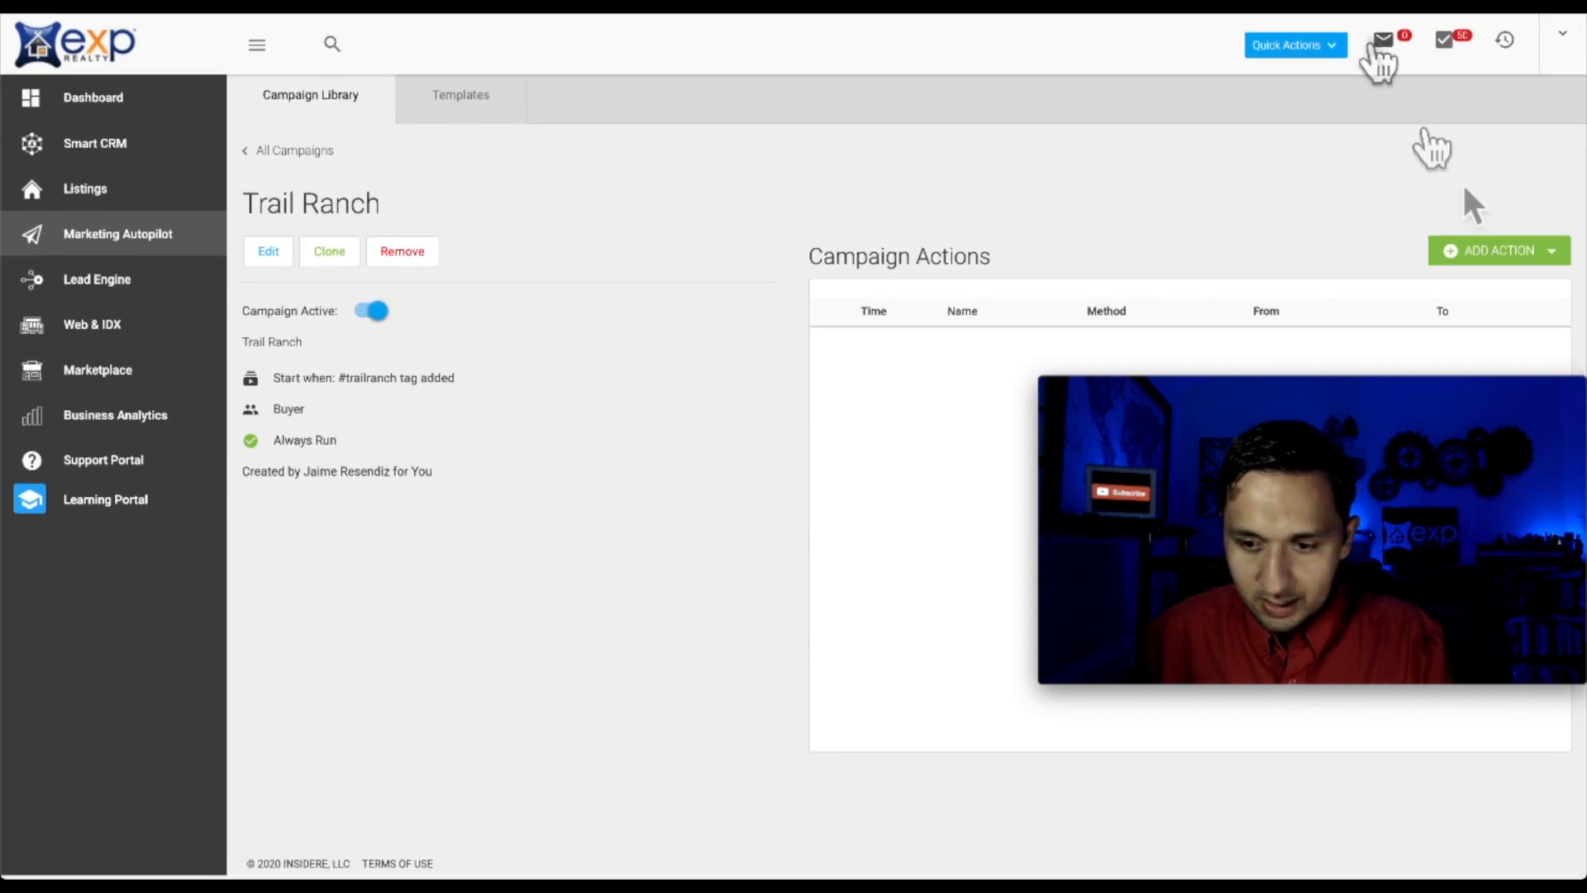
left_click(1493, 251)
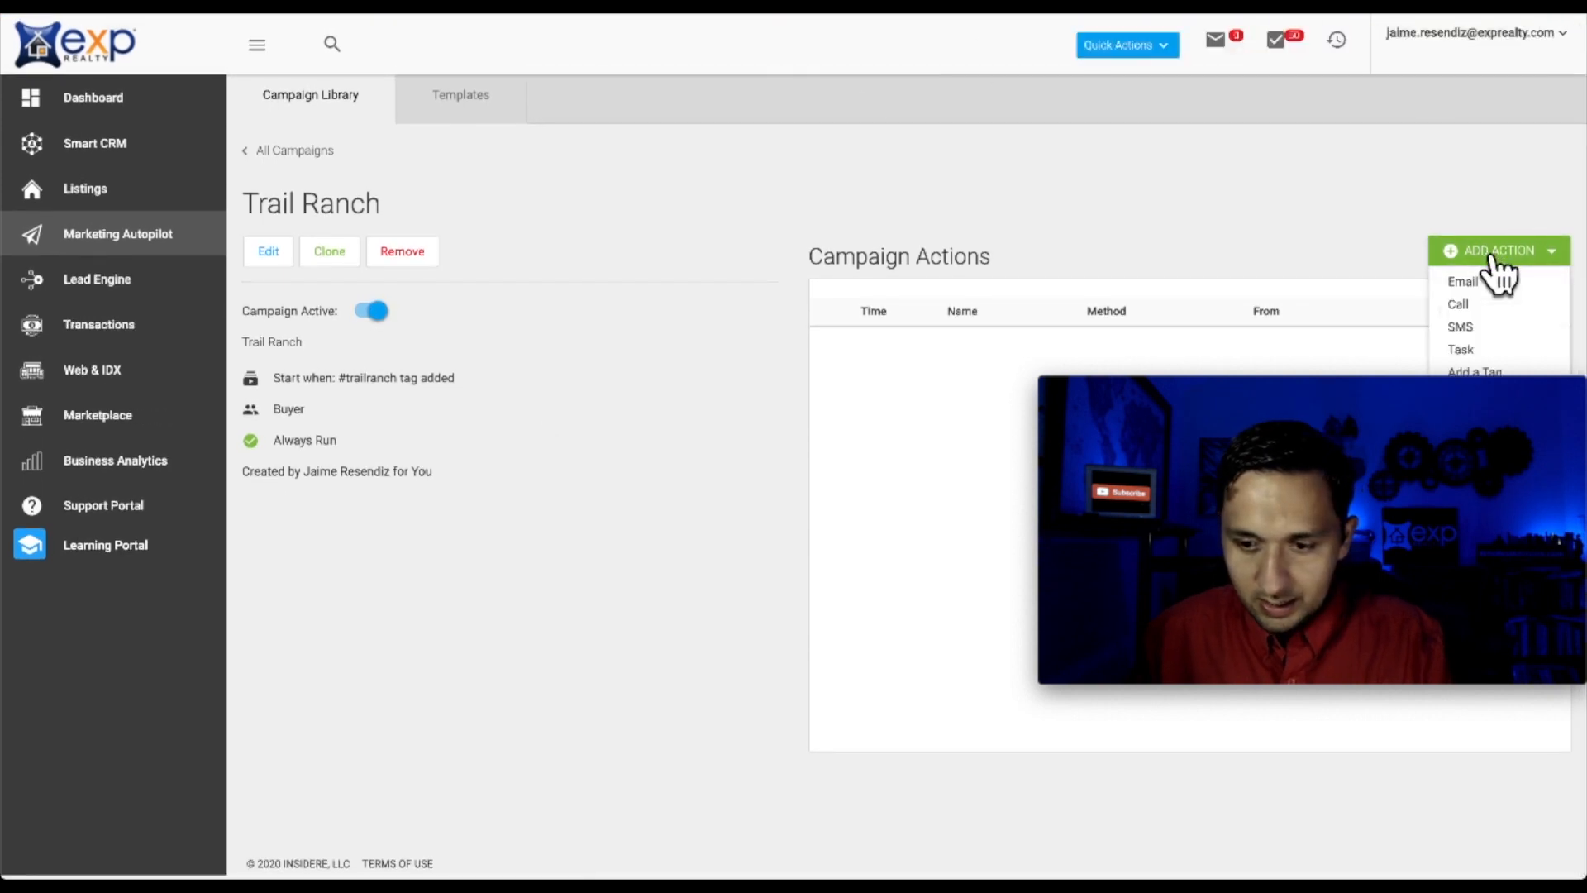
left_click(368, 311)
left_click(1462, 253)
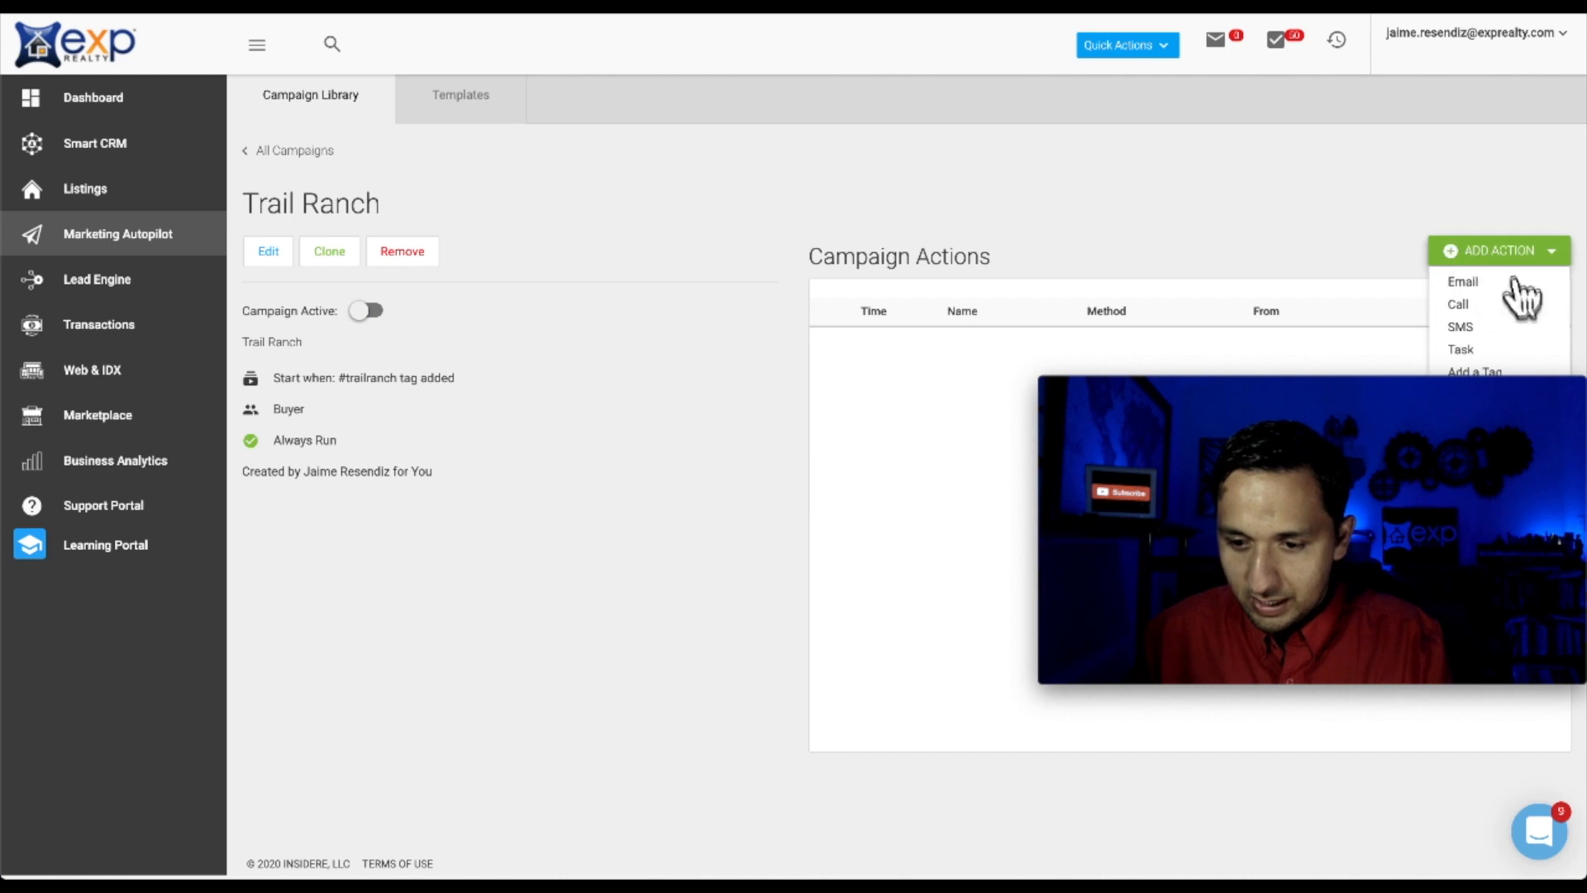
left_click(1459, 281)
left_click(609, 135)
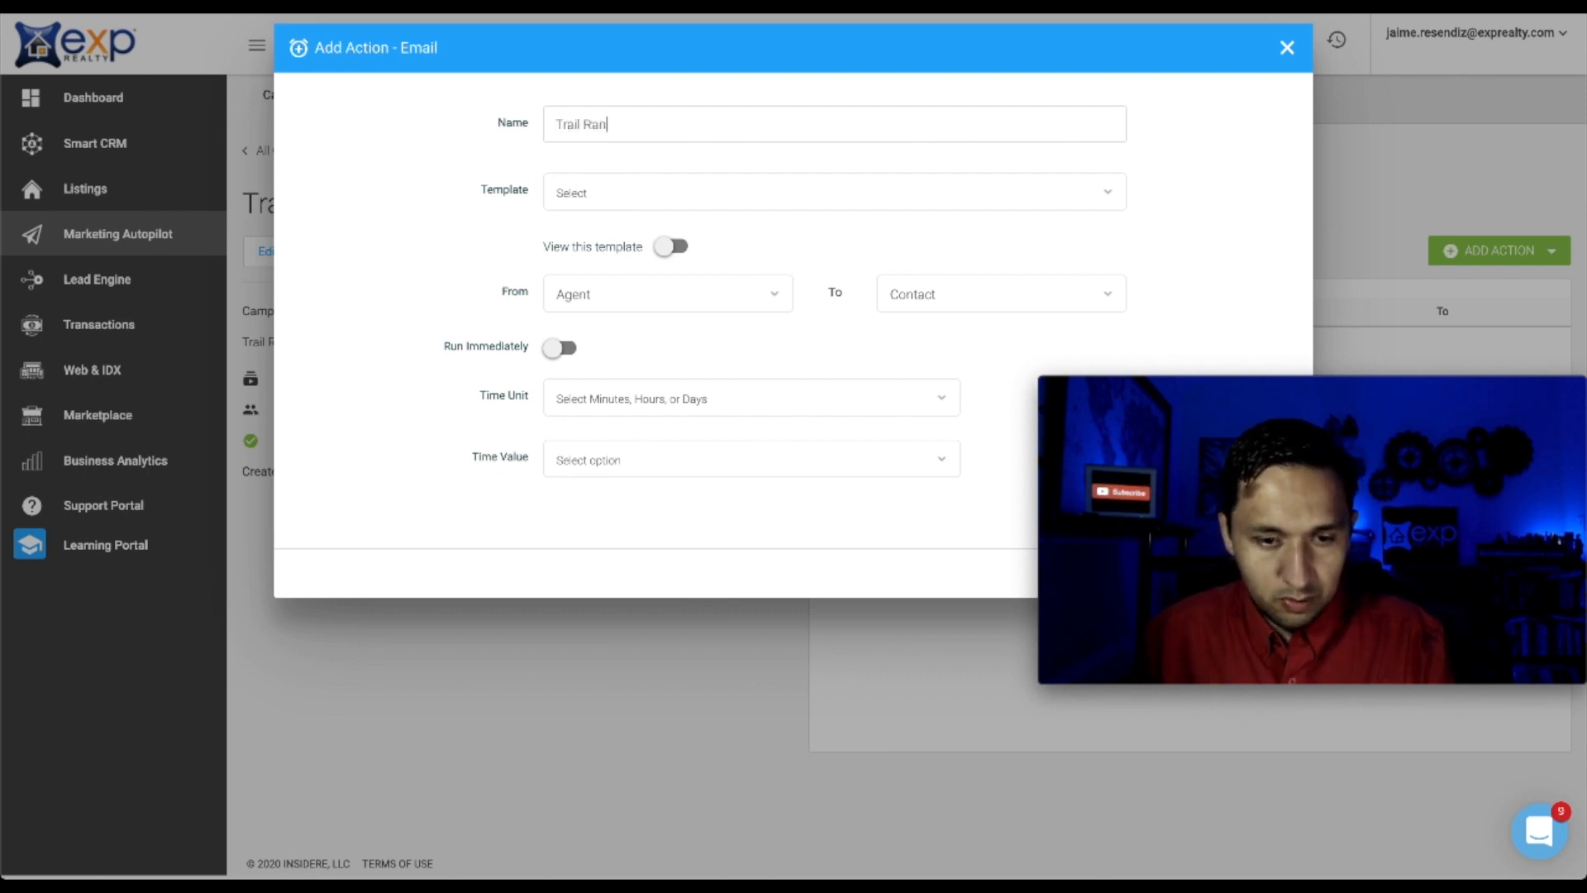
left_click(577, 198)
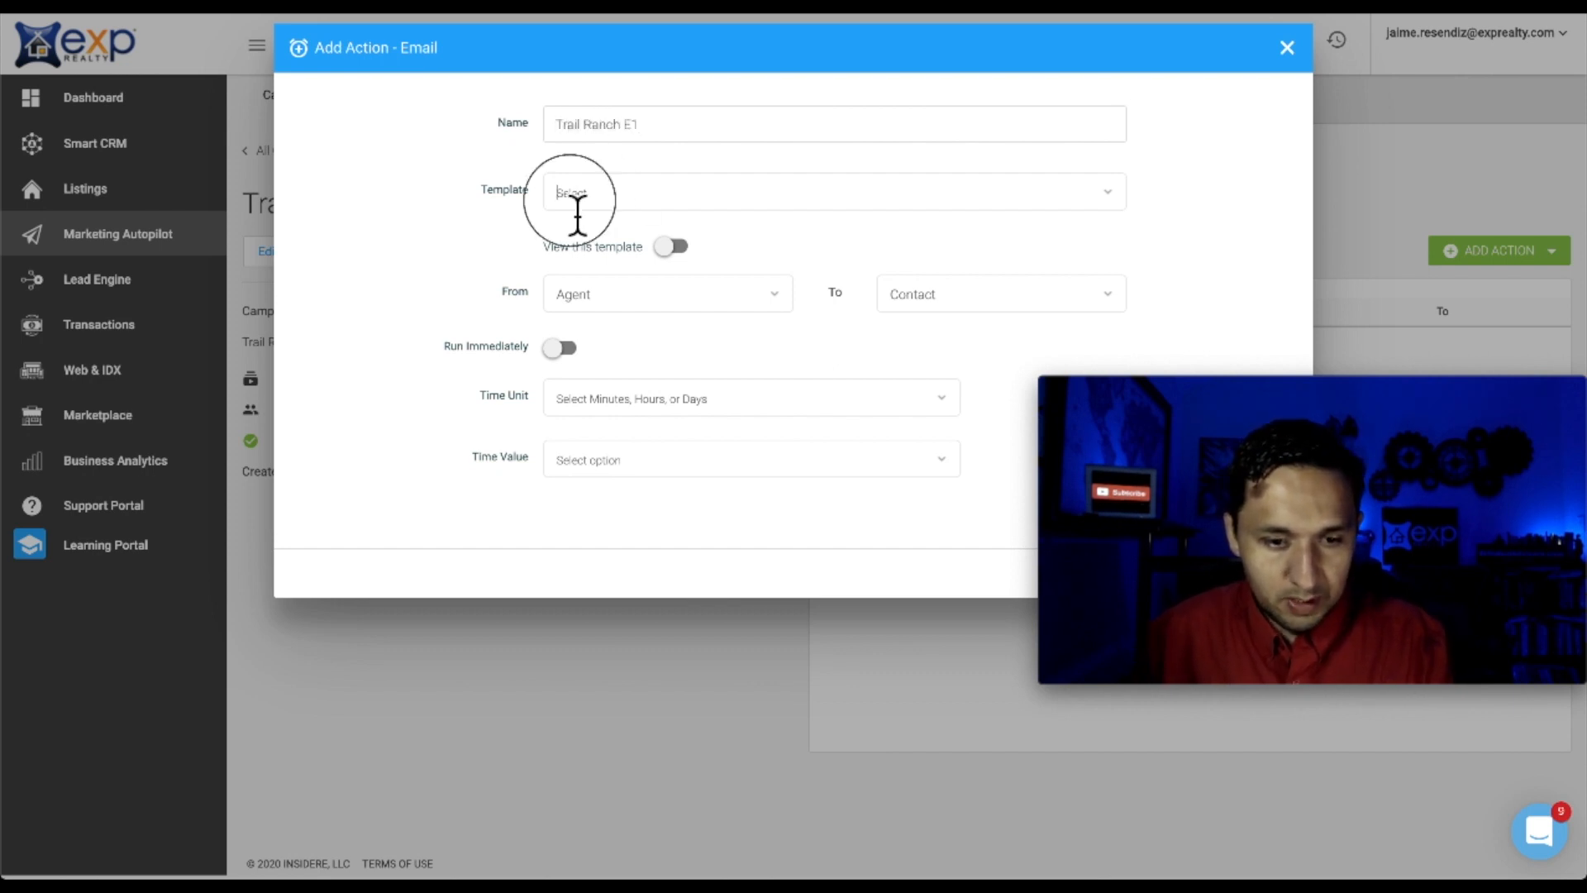
type("trail")
left_click(614, 252)
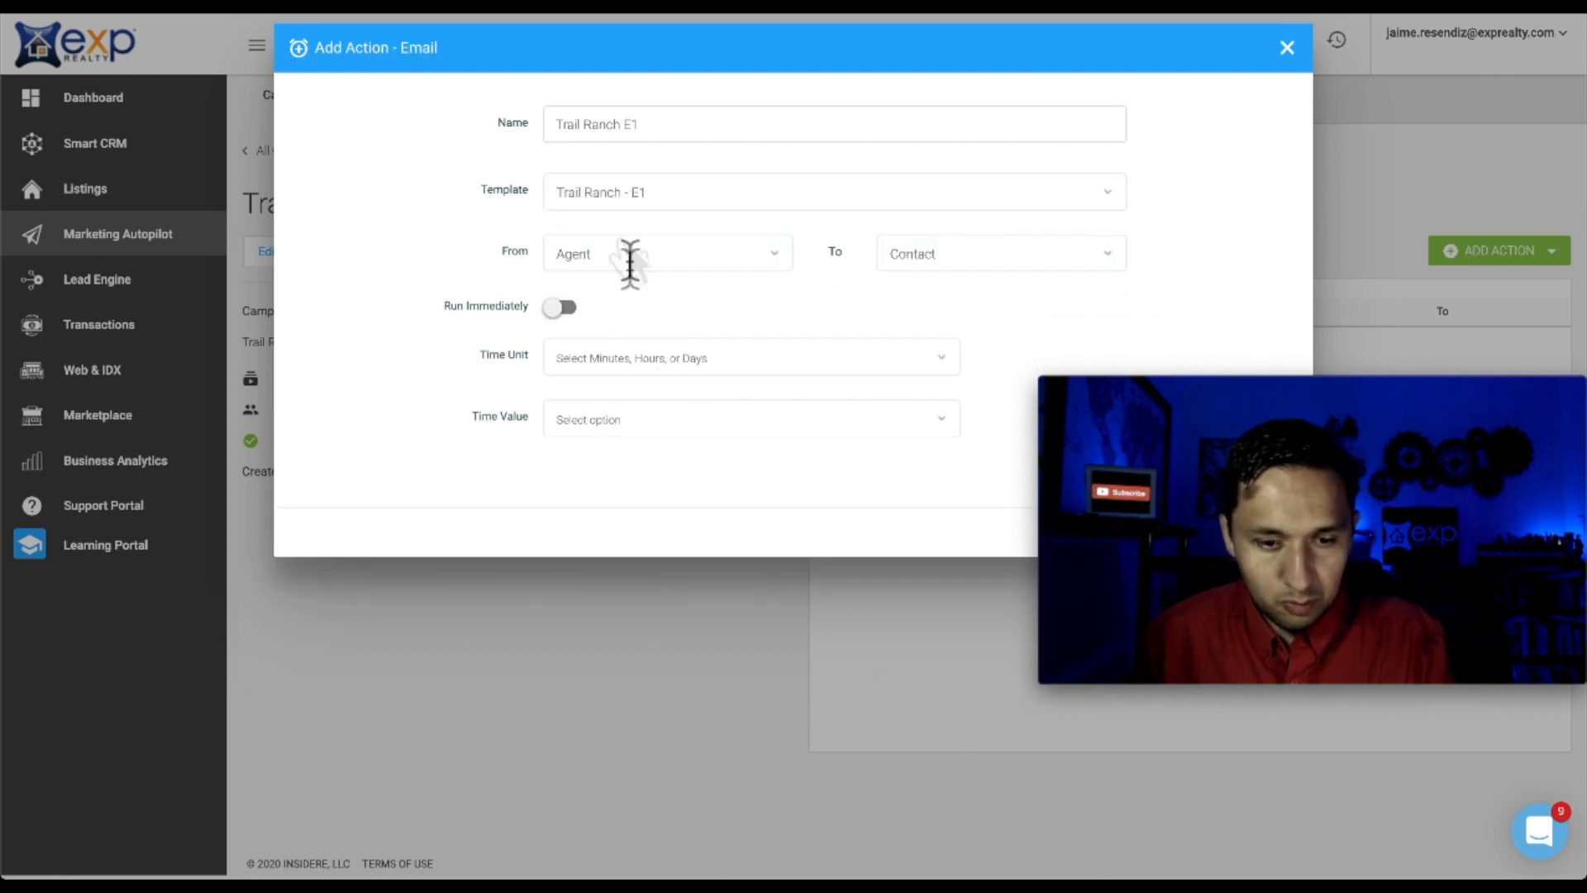
left_click(563, 309)
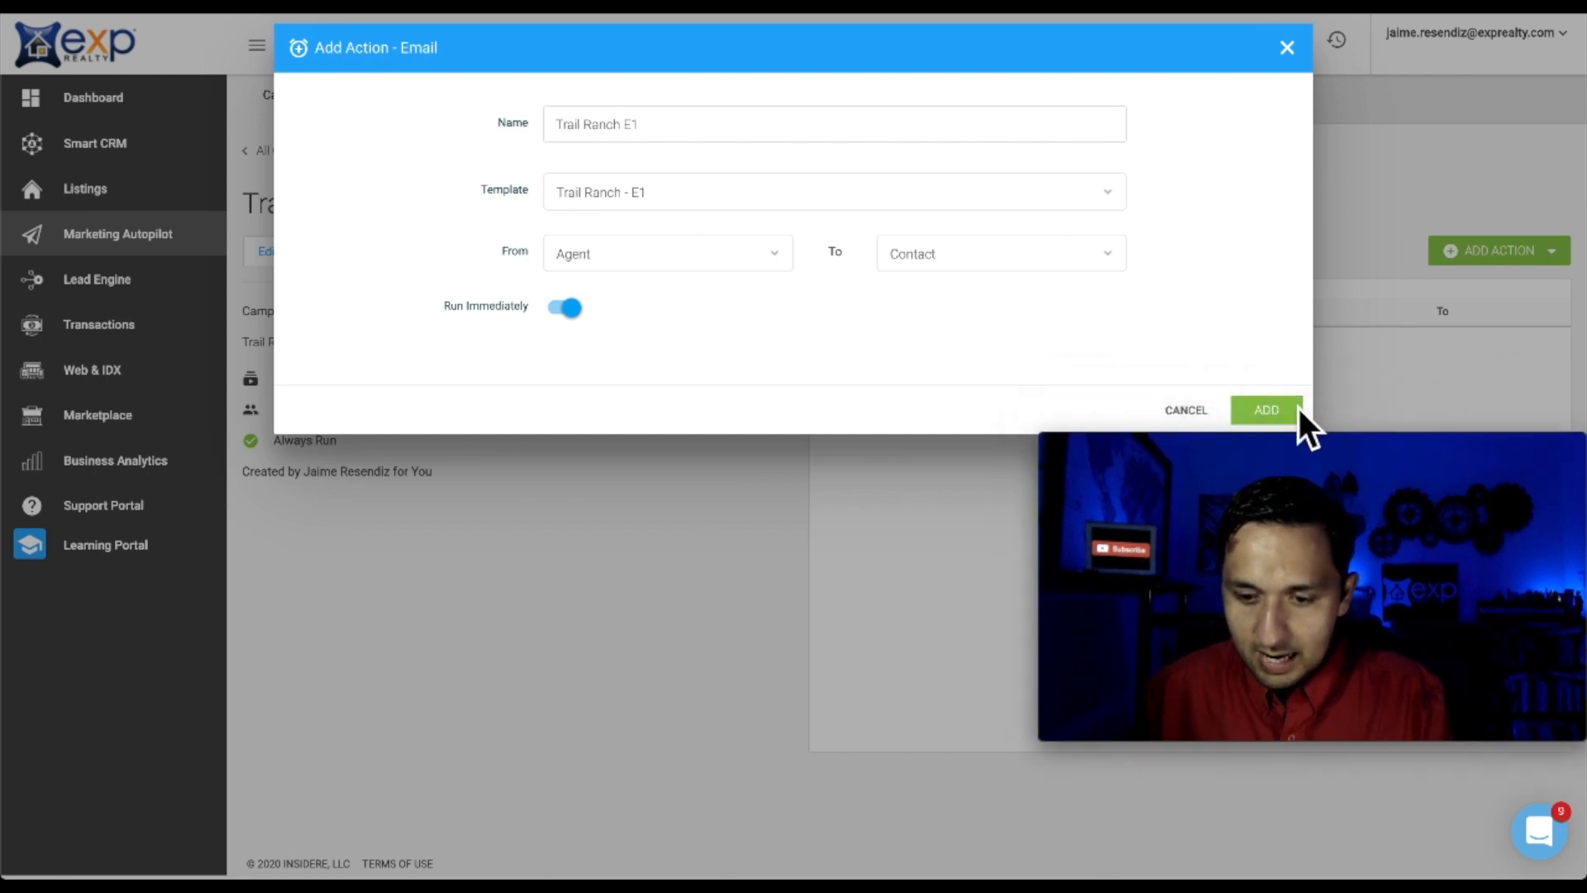
left_click(1267, 410)
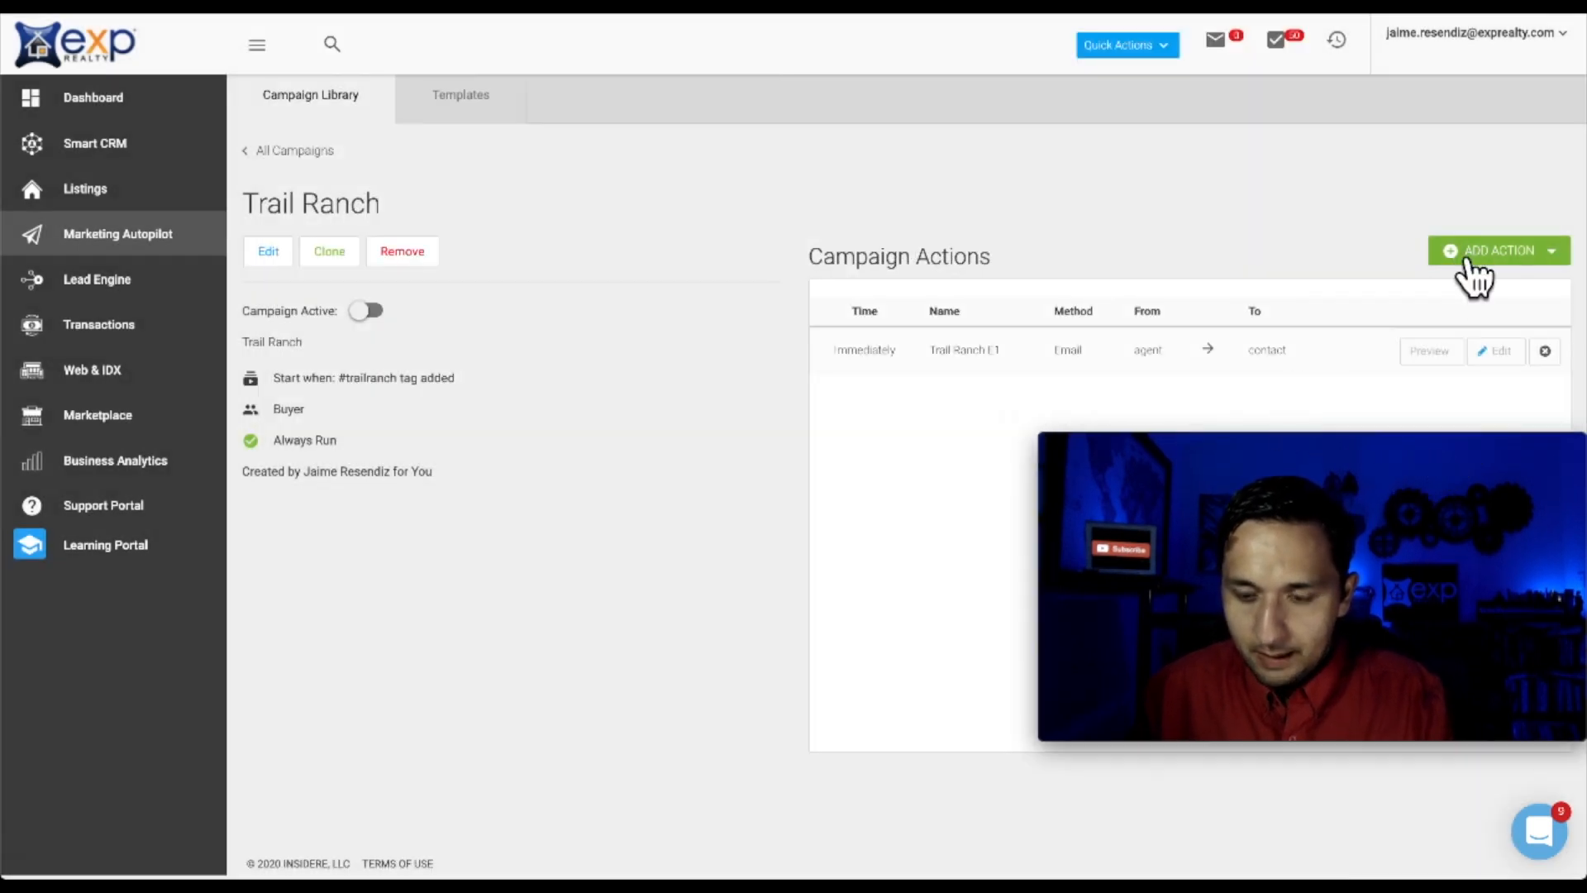
Add a second email action, 'Trail Ranch E2', using the Trail Ranch - E2 template
left_click(1466, 256)
left_click(1470, 281)
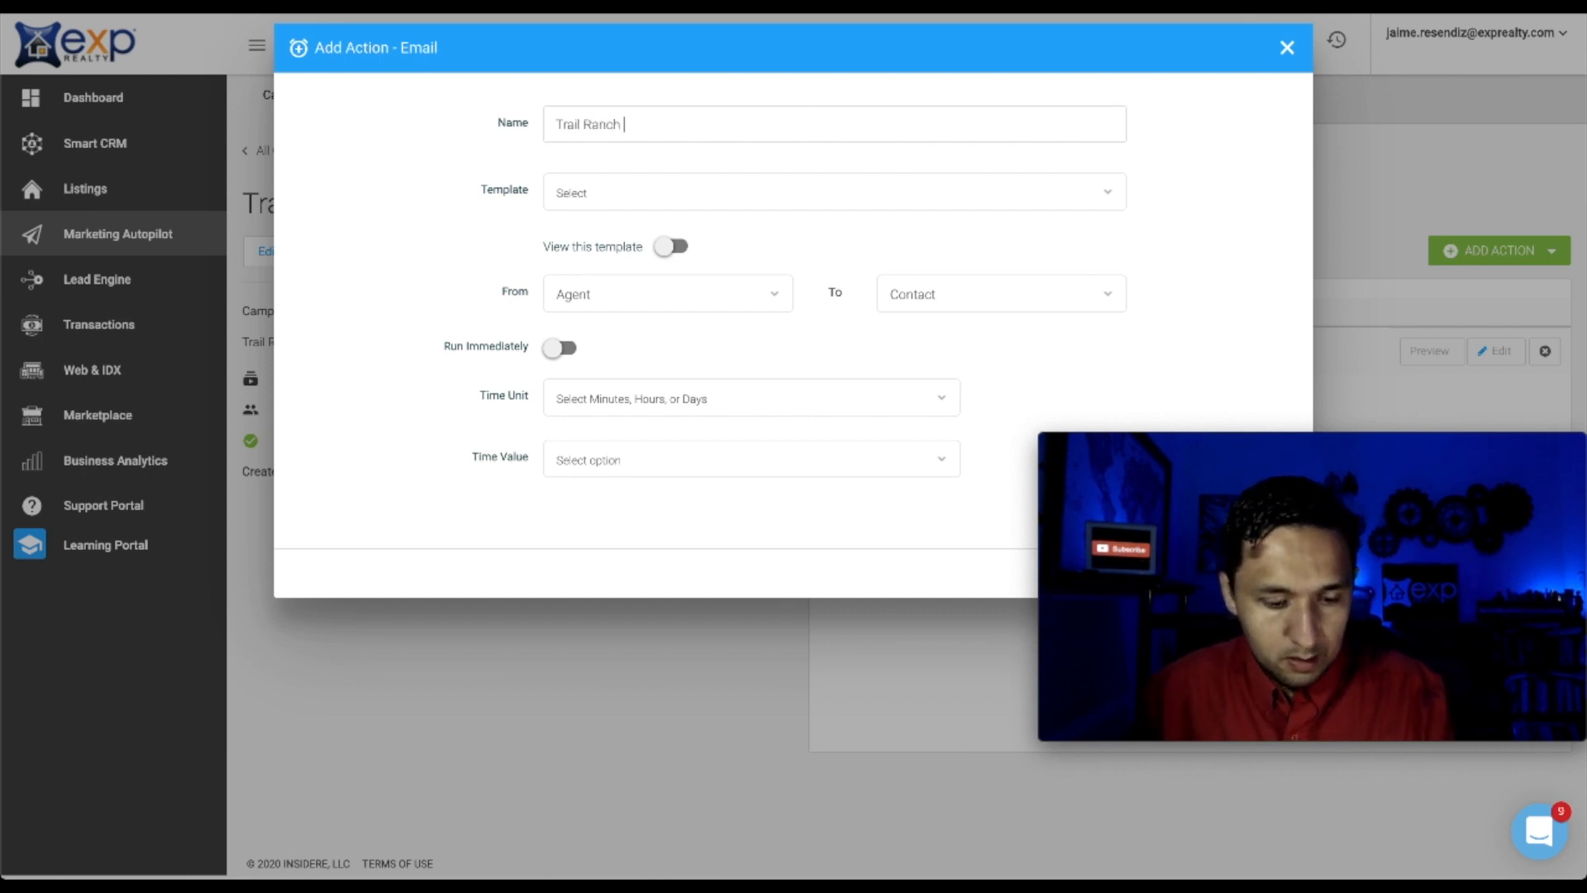
left_click(653, 190)
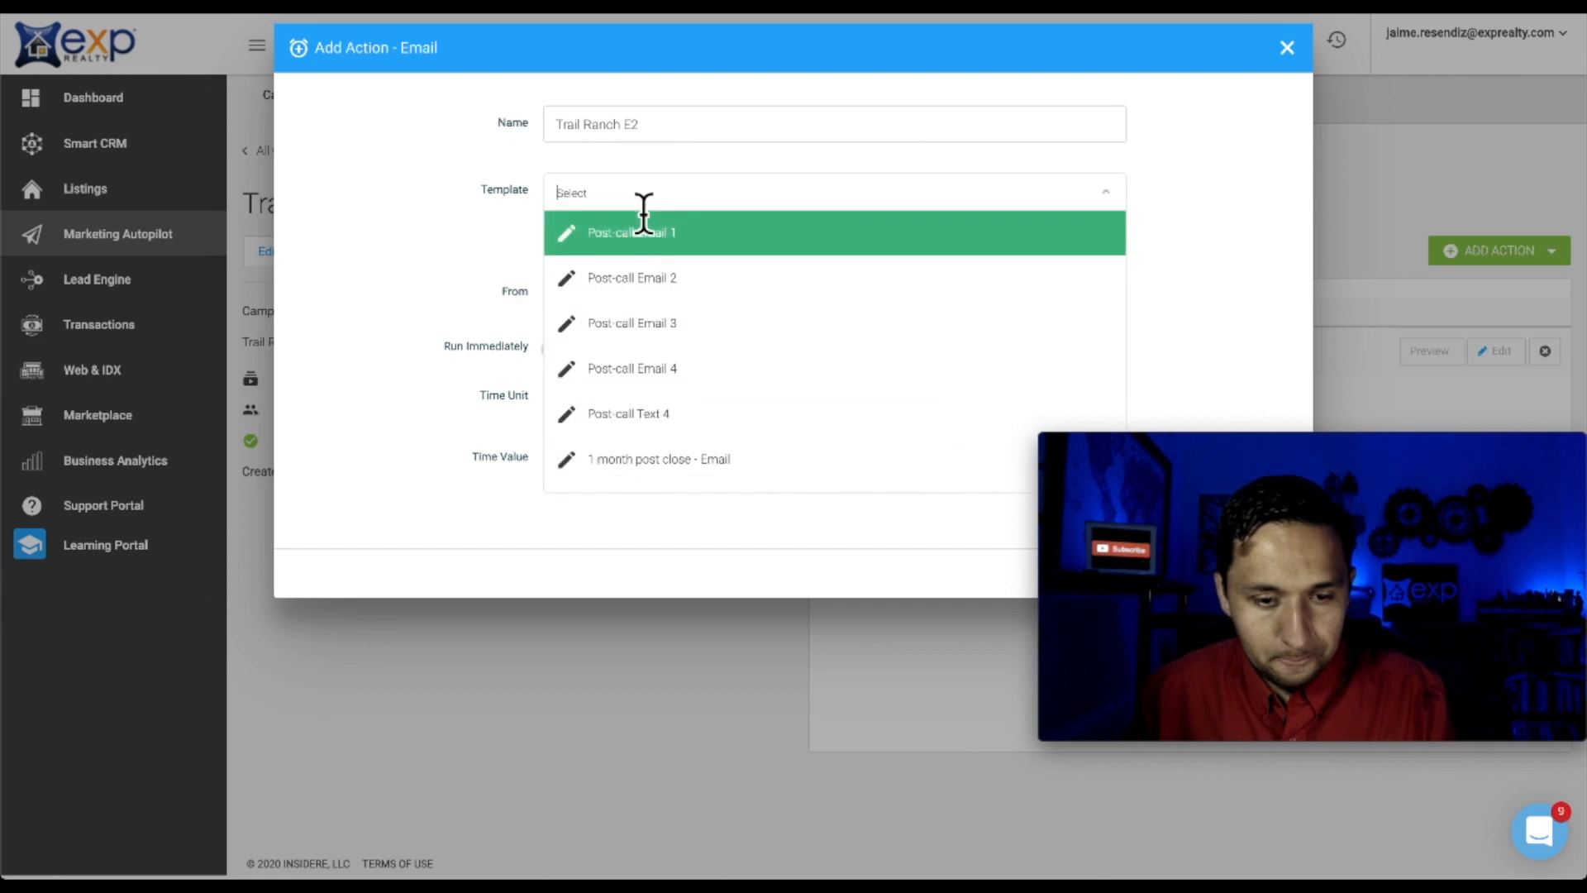
type("trail")
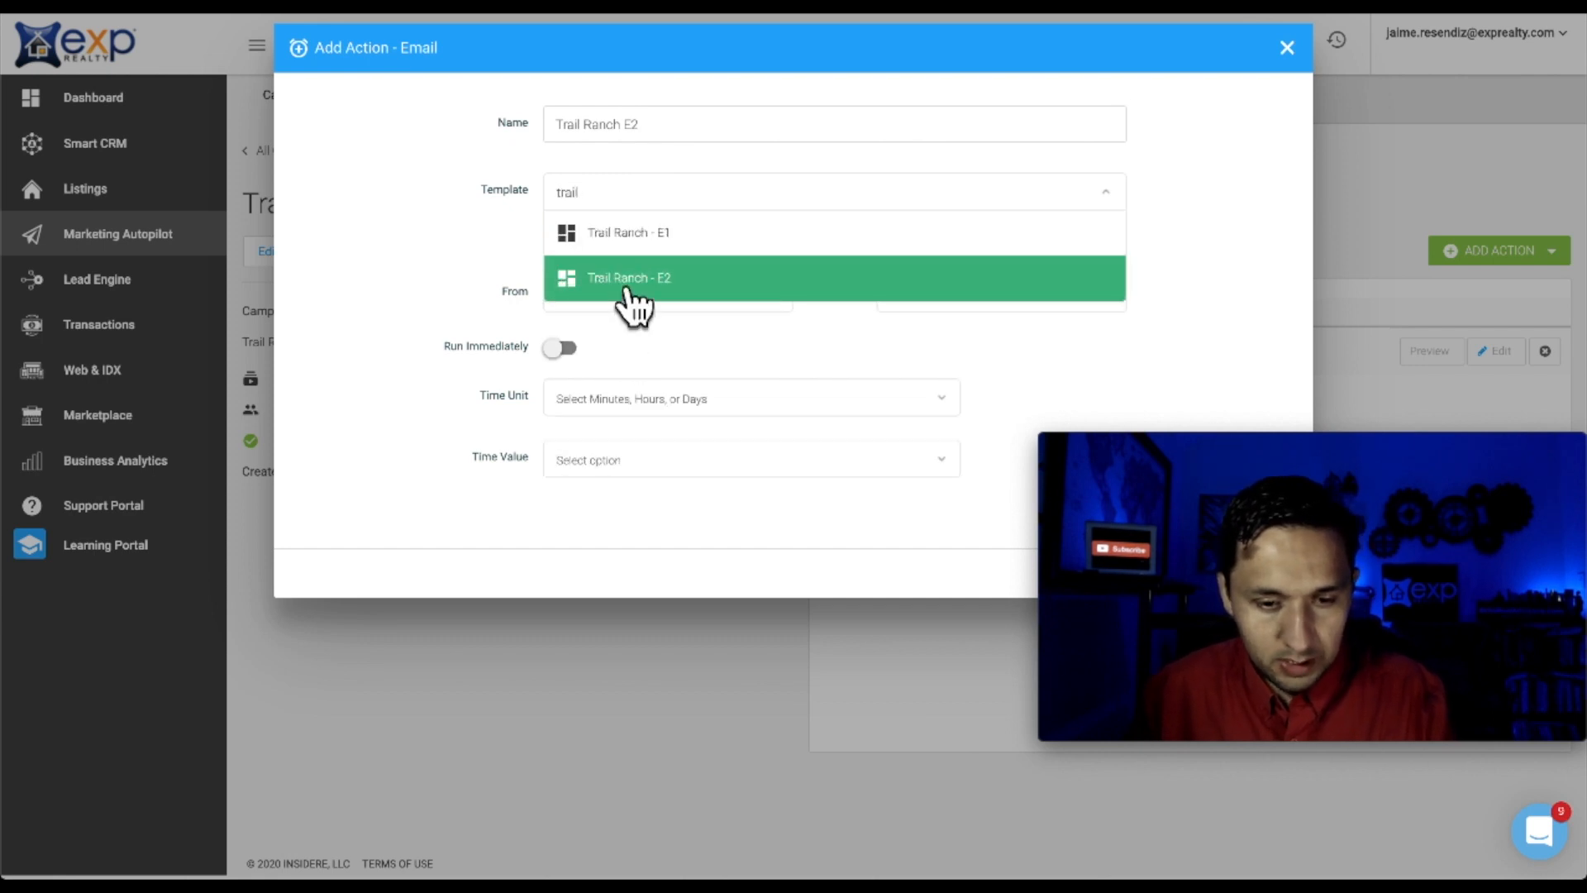
left_click(630, 282)
Set the E2 email's delay to 6 hours and save the action
left_click(657, 354)
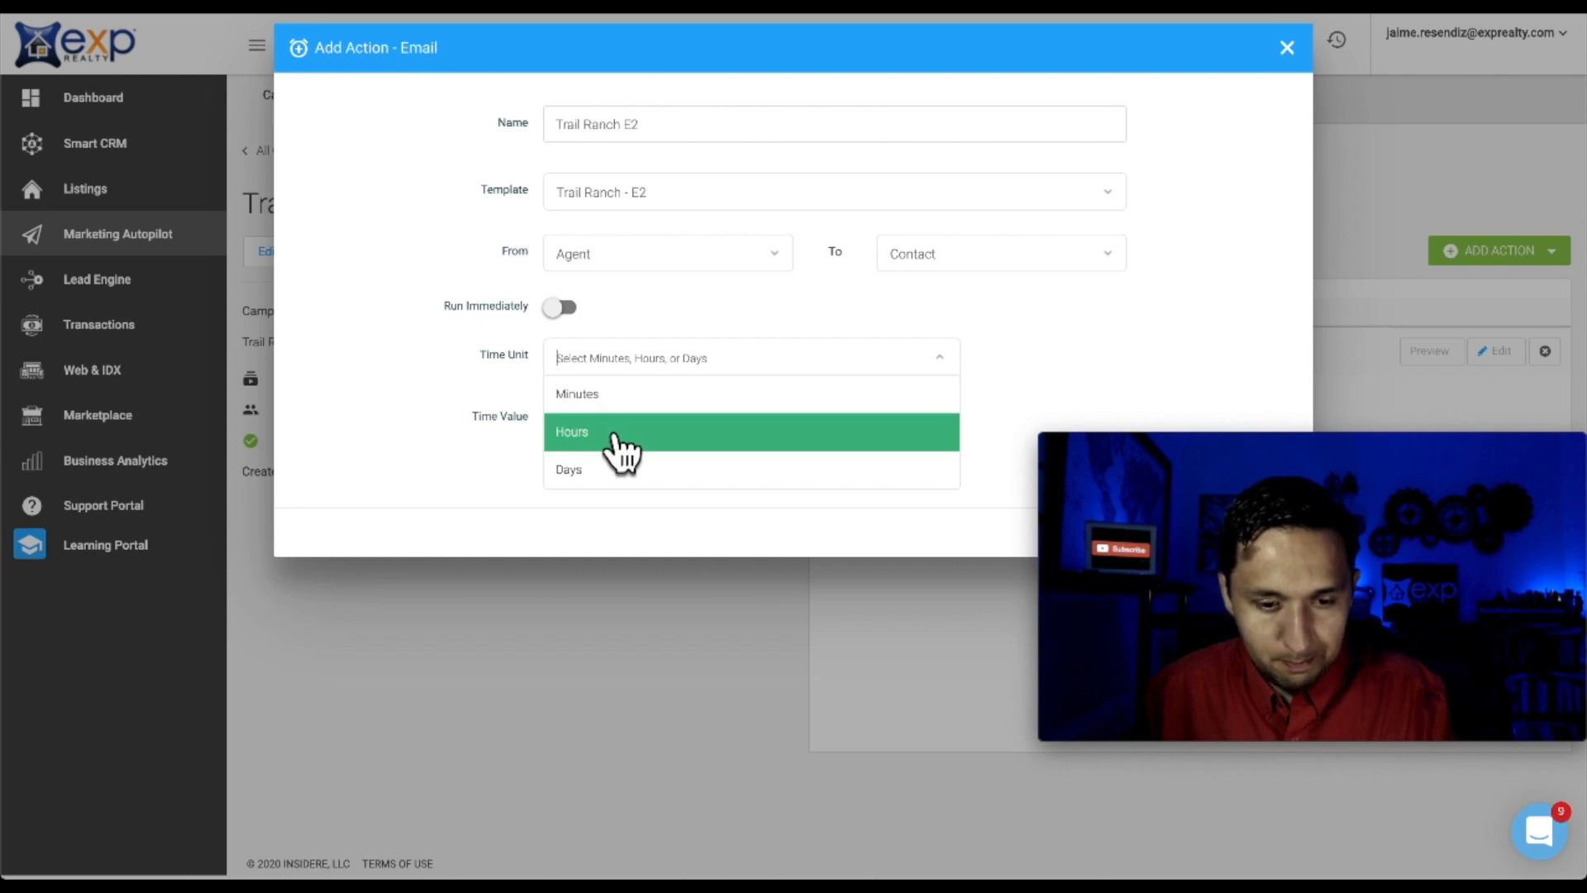
left_click(613, 436)
left_click(642, 418)
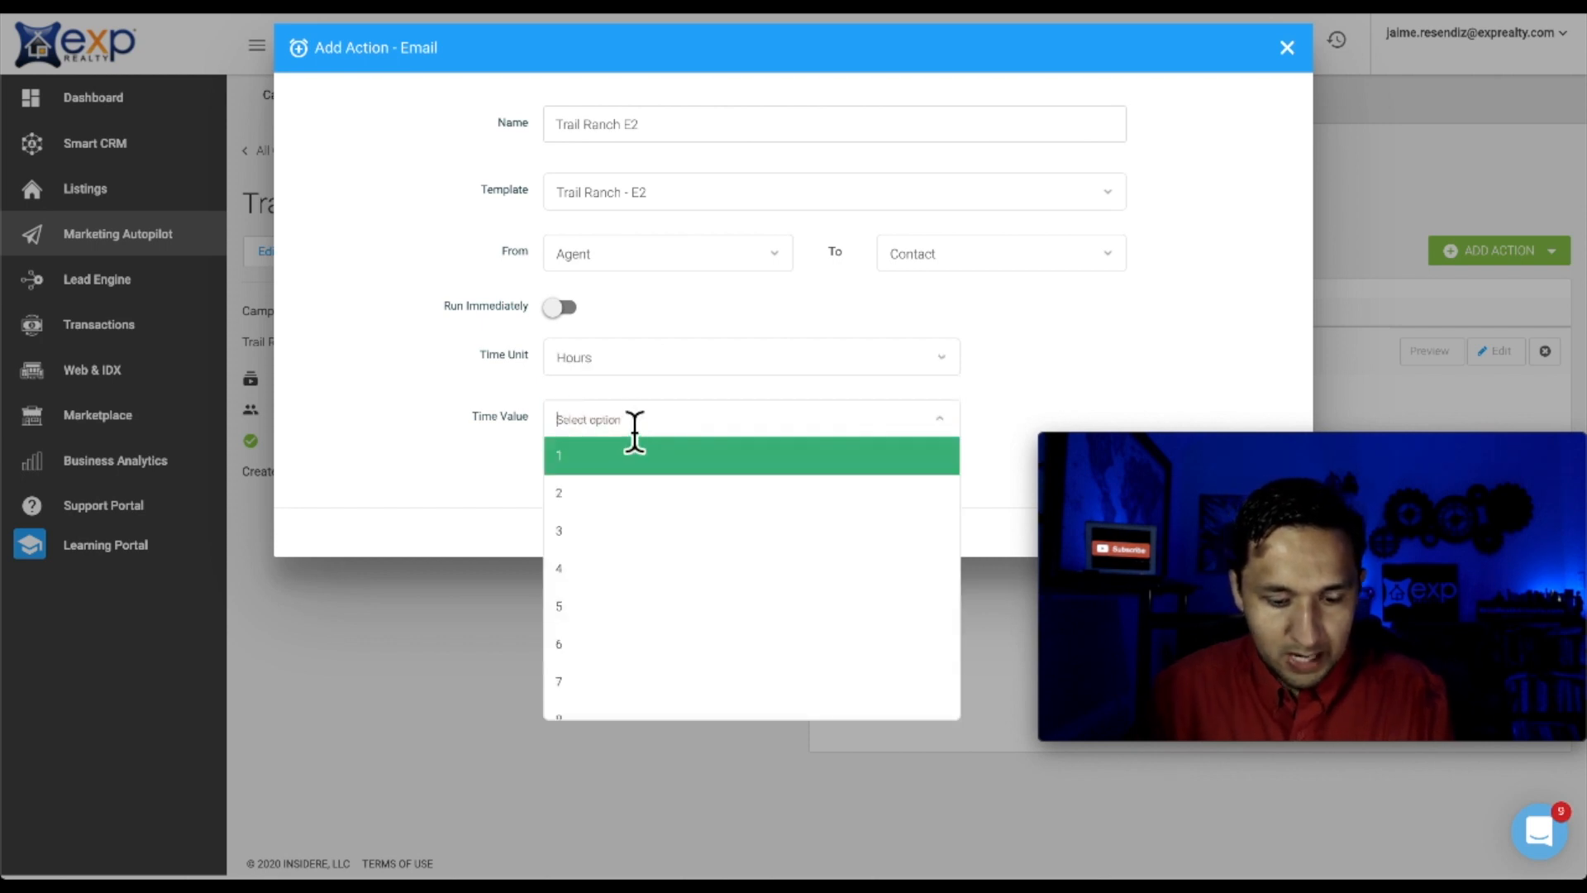
type("6")
left_click(372, 499)
left_click(603, 428)
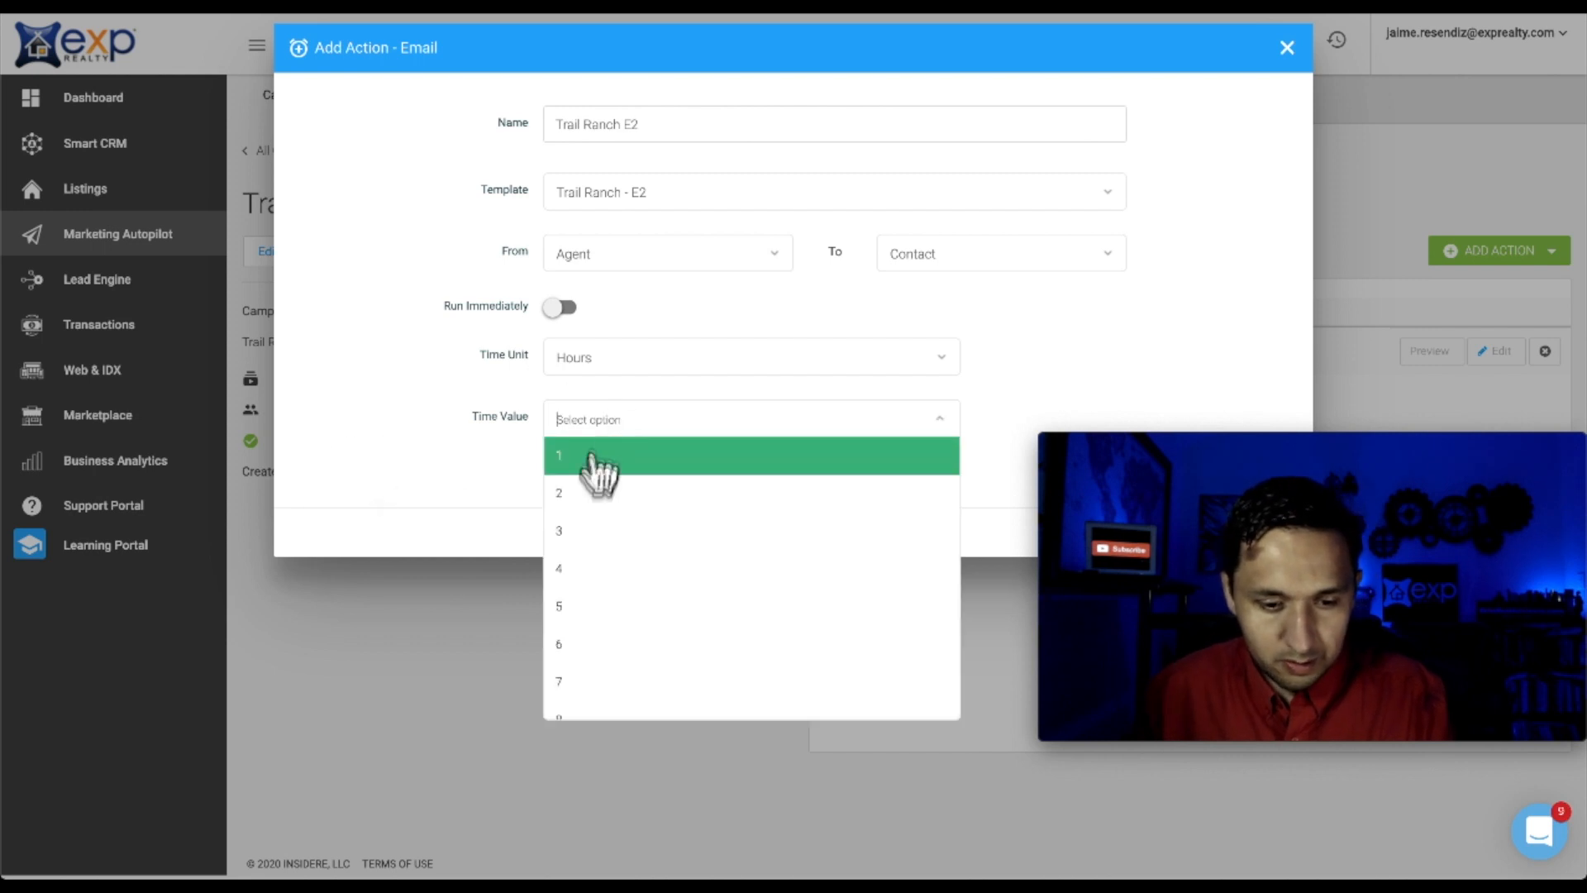
left_click(590, 644)
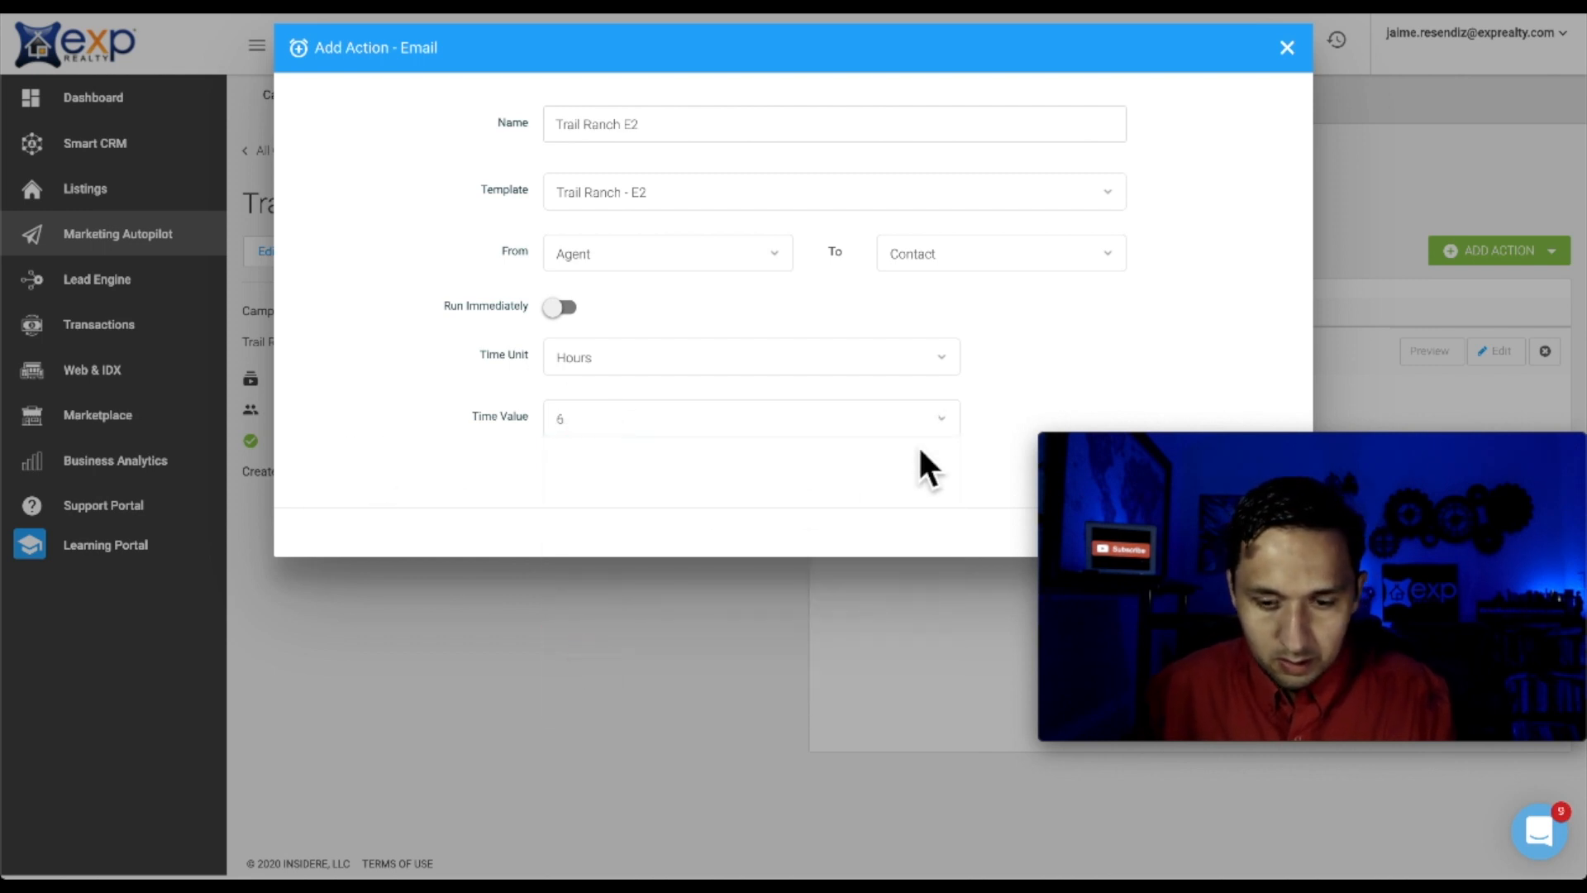
left_click_drag(1333, 448, 1318, 567)
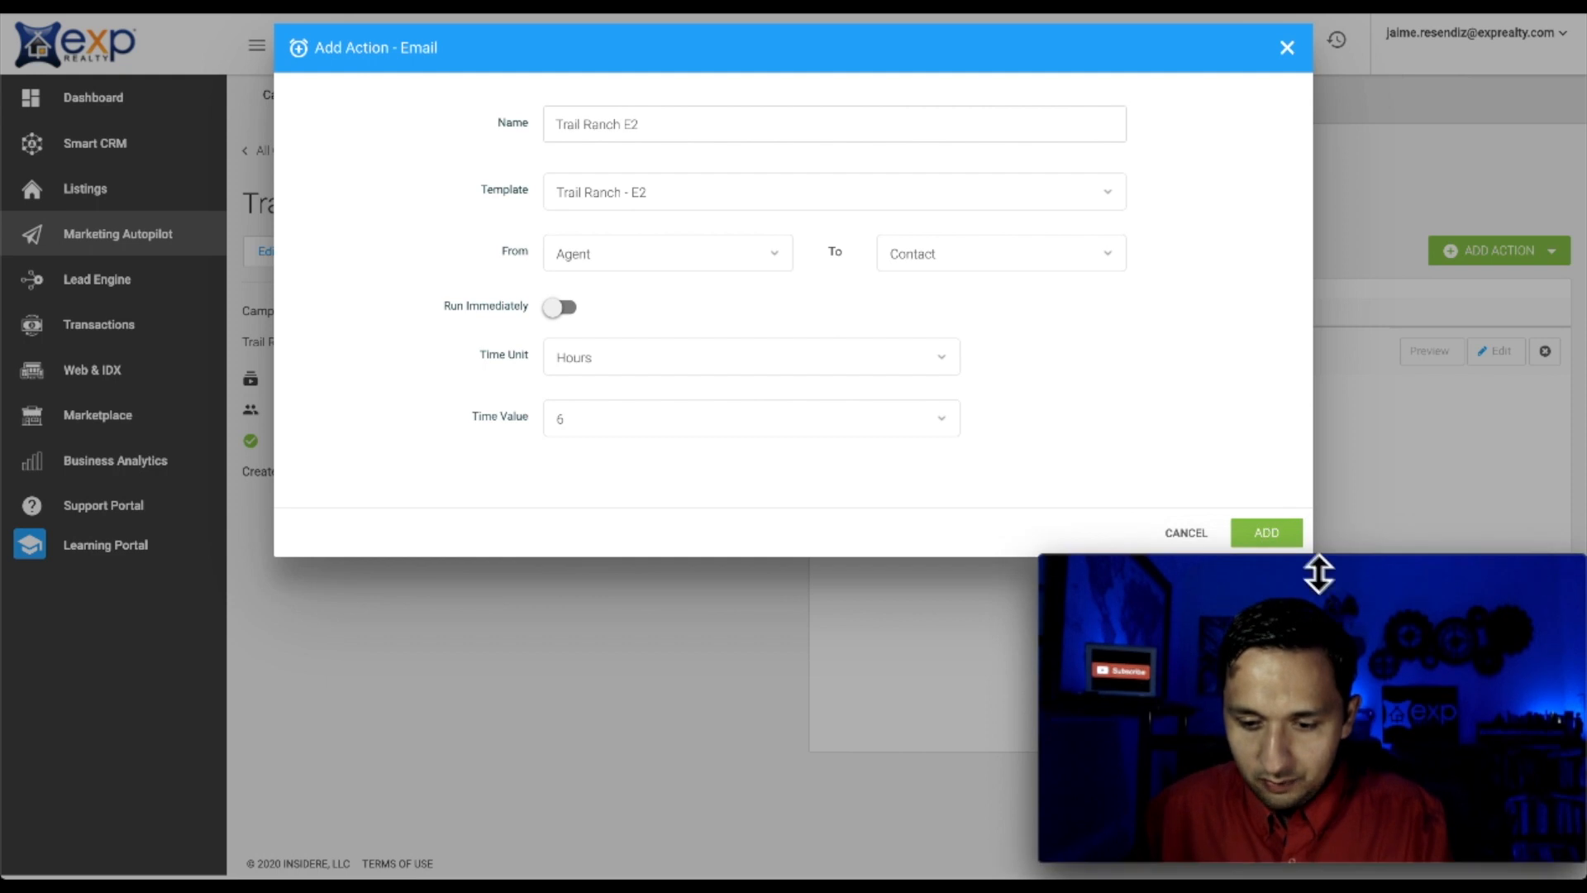
left_click(1269, 534)
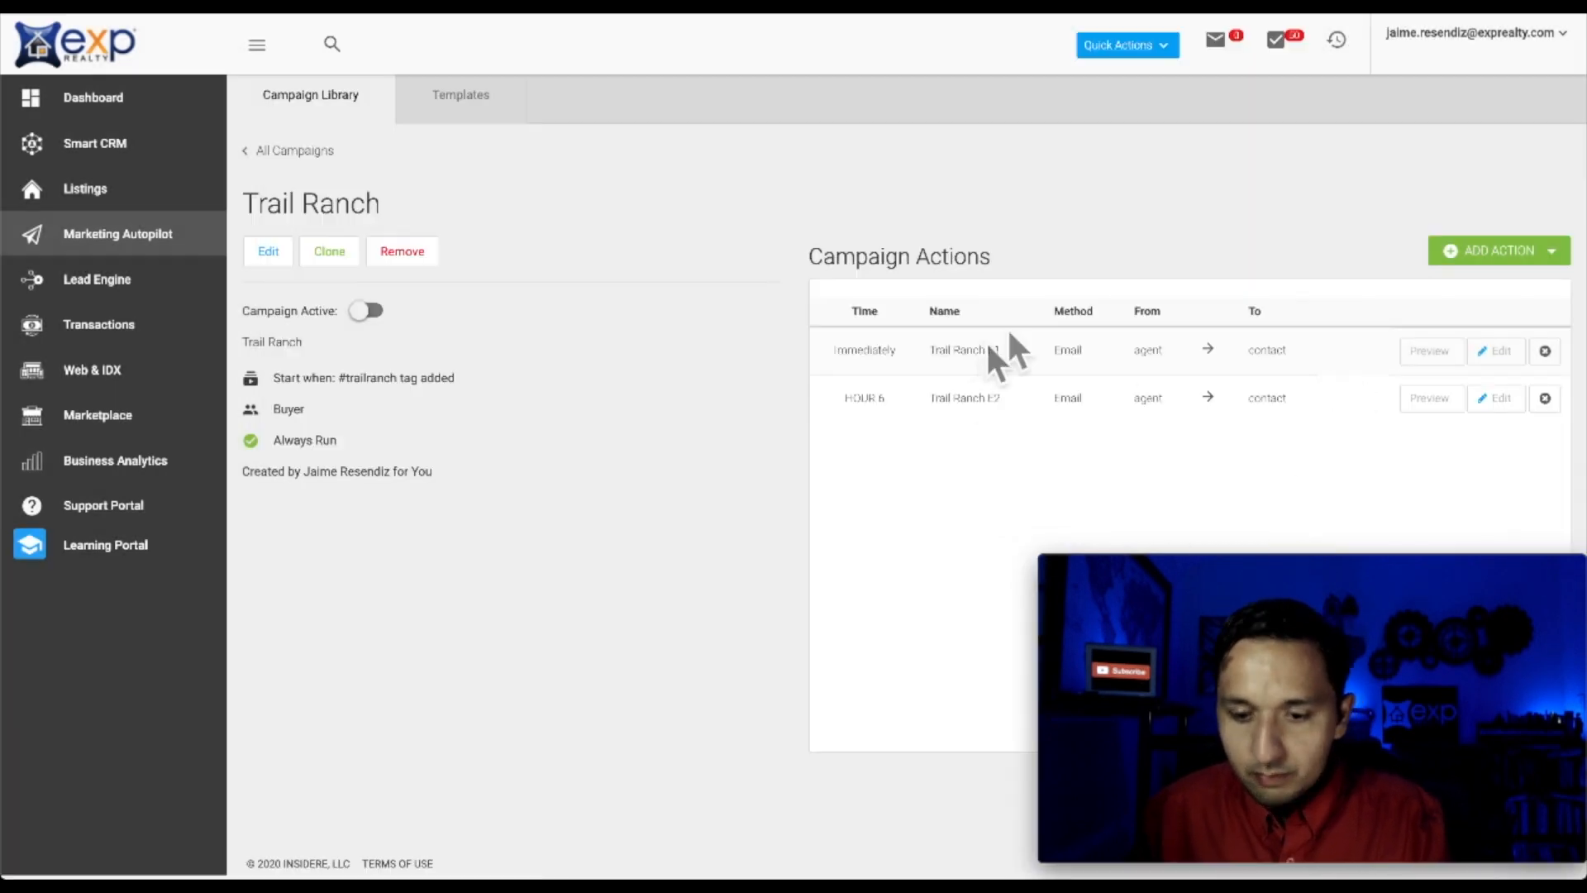
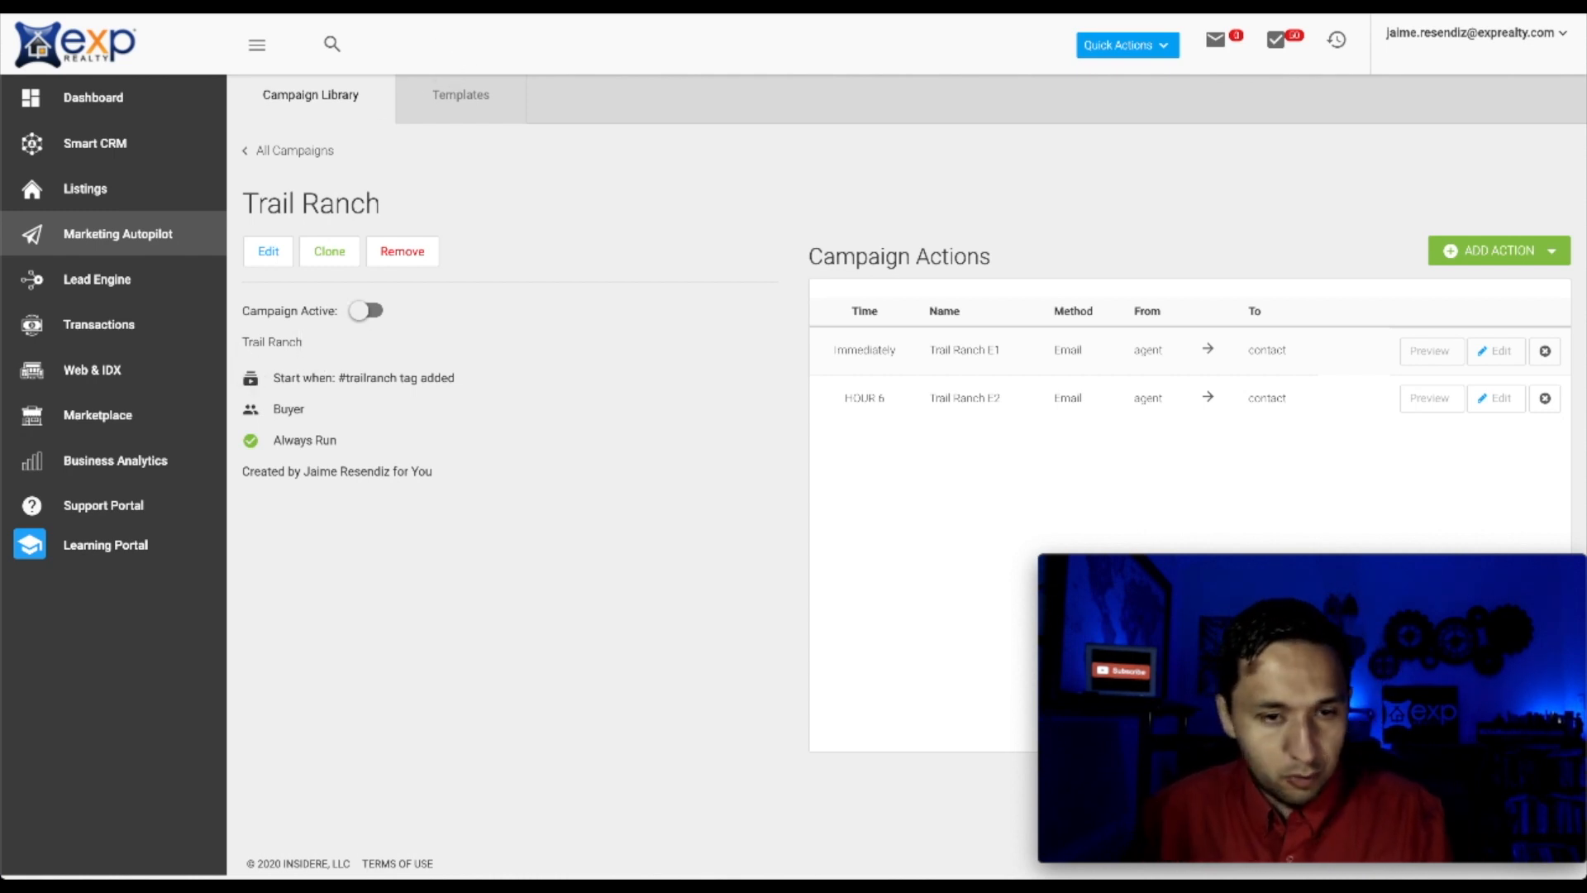
Switch to the Zapier dashboard and begin making a new zap
left_click(318, 5)
left_click(155, 92)
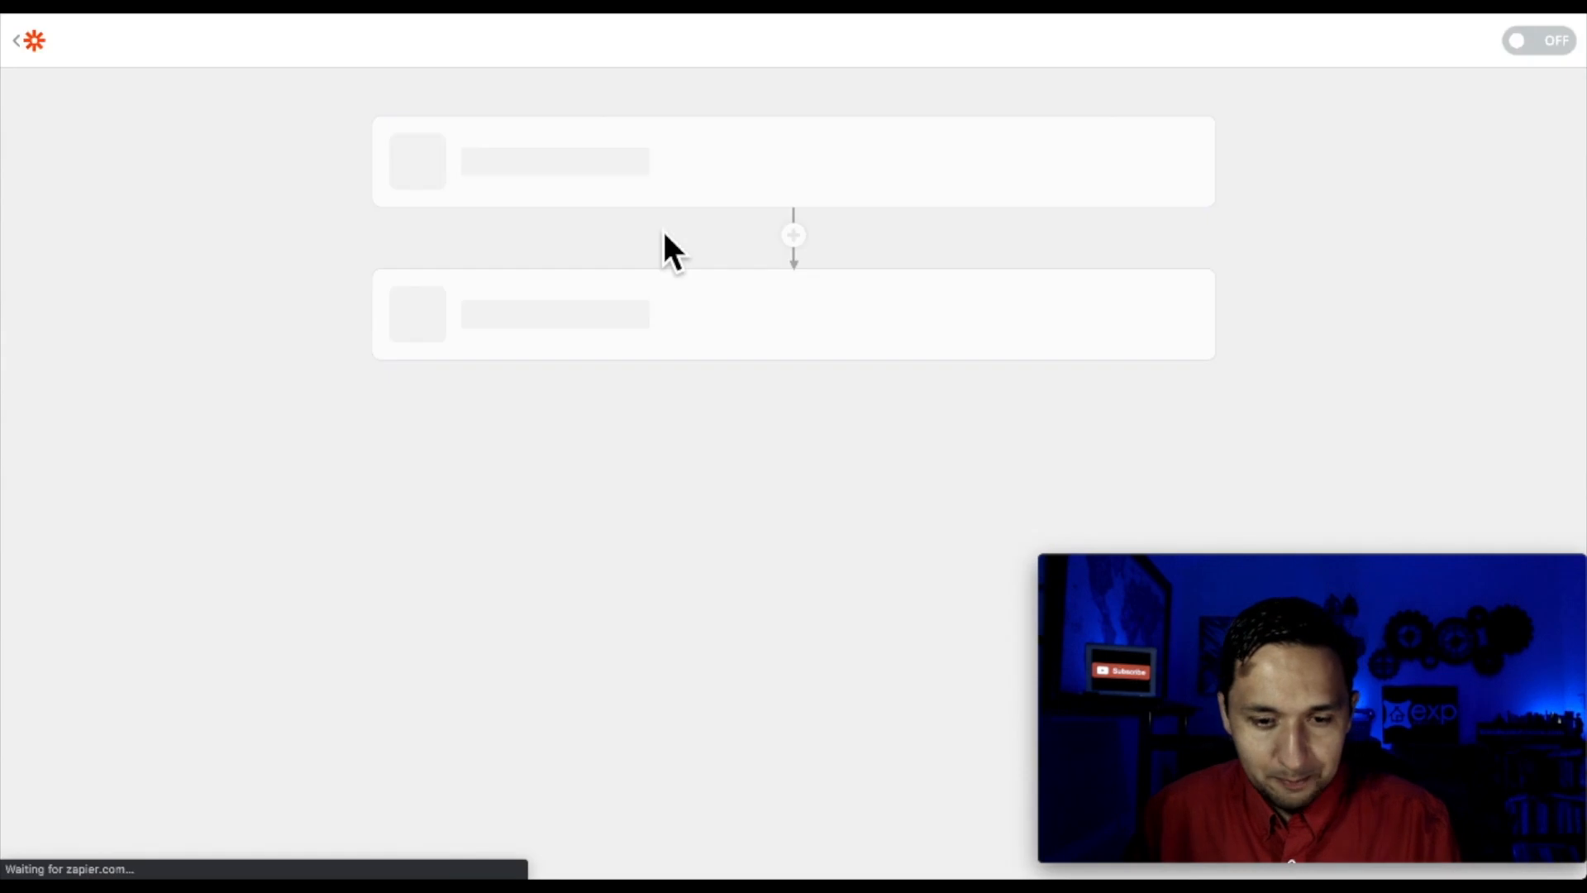
Search trigger apps for 'kvc', find no kvCORE, and start a private-window search for it
scroll(1102, 388, "down", 2)
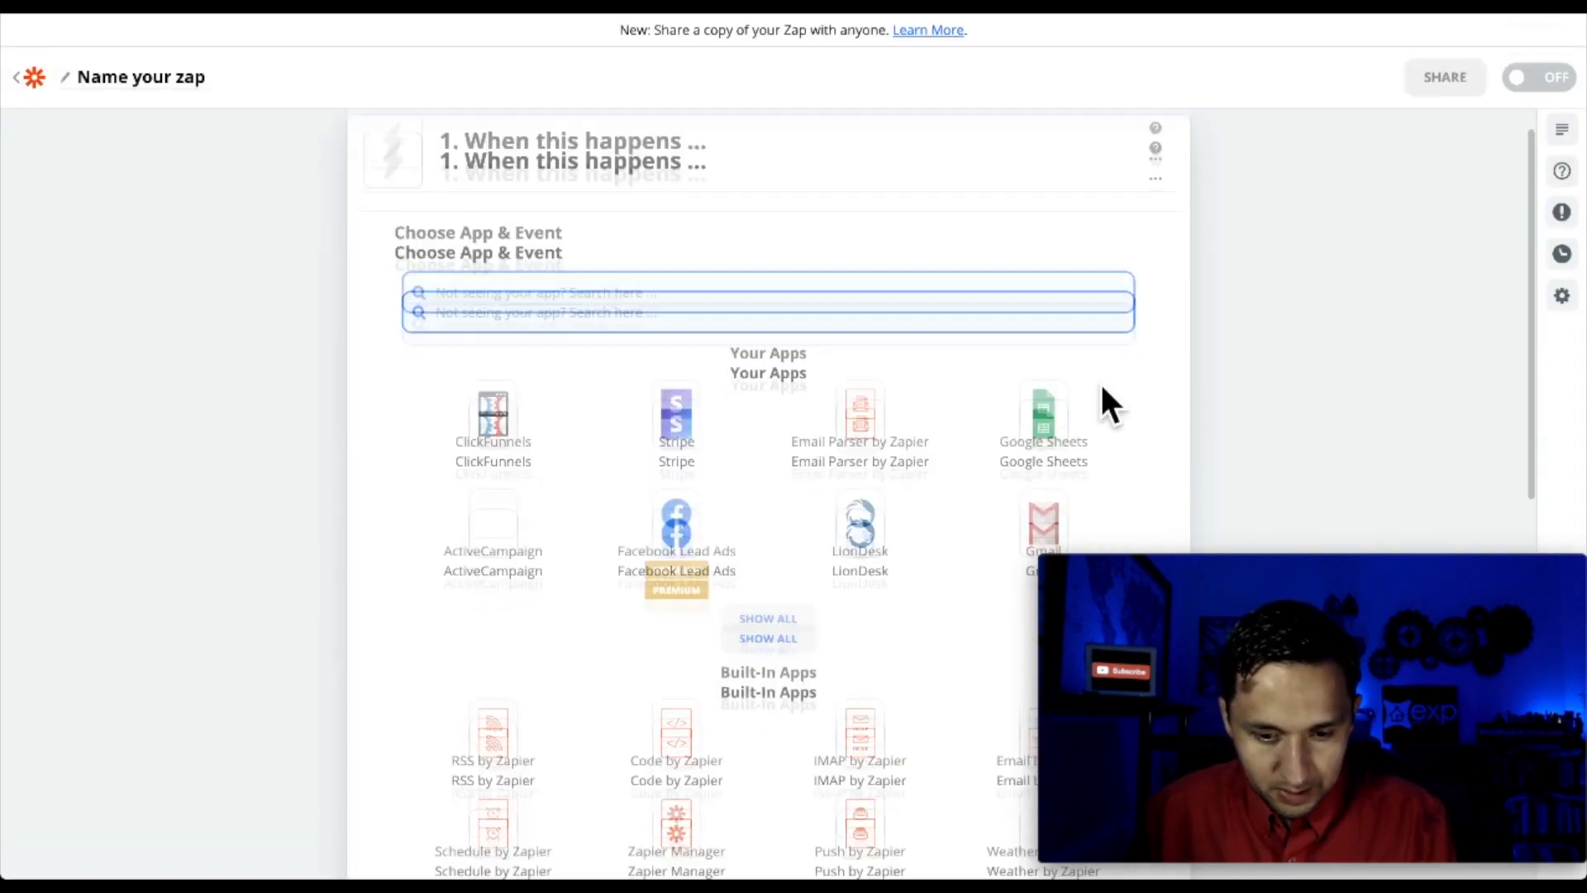
scroll(648, 223, "down", 2)
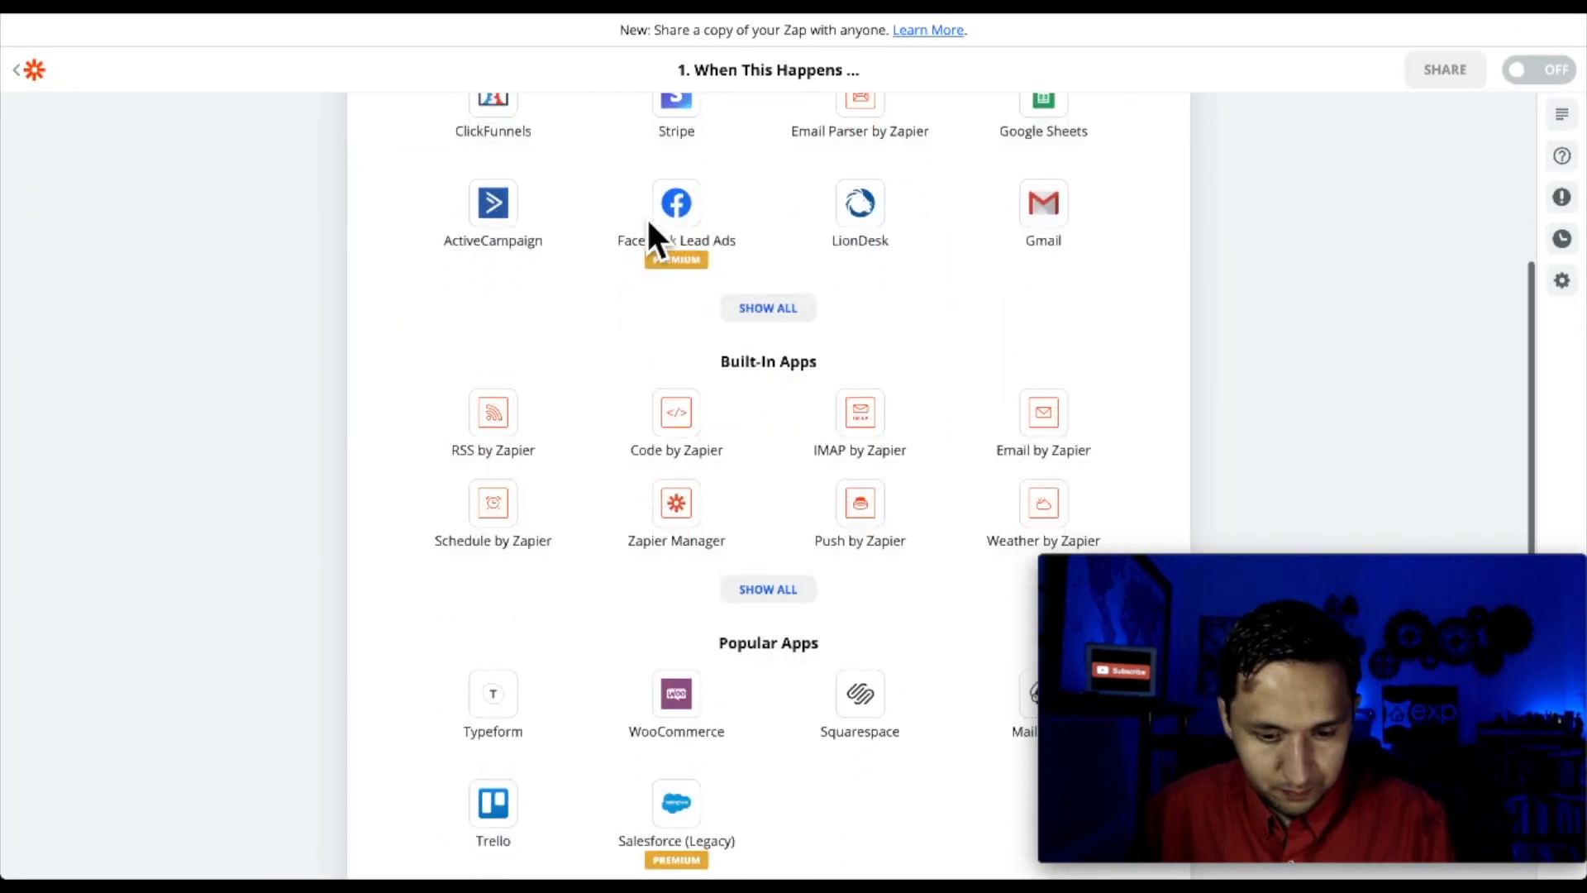
scroll(648, 231, "up", 3)
type("kvc")
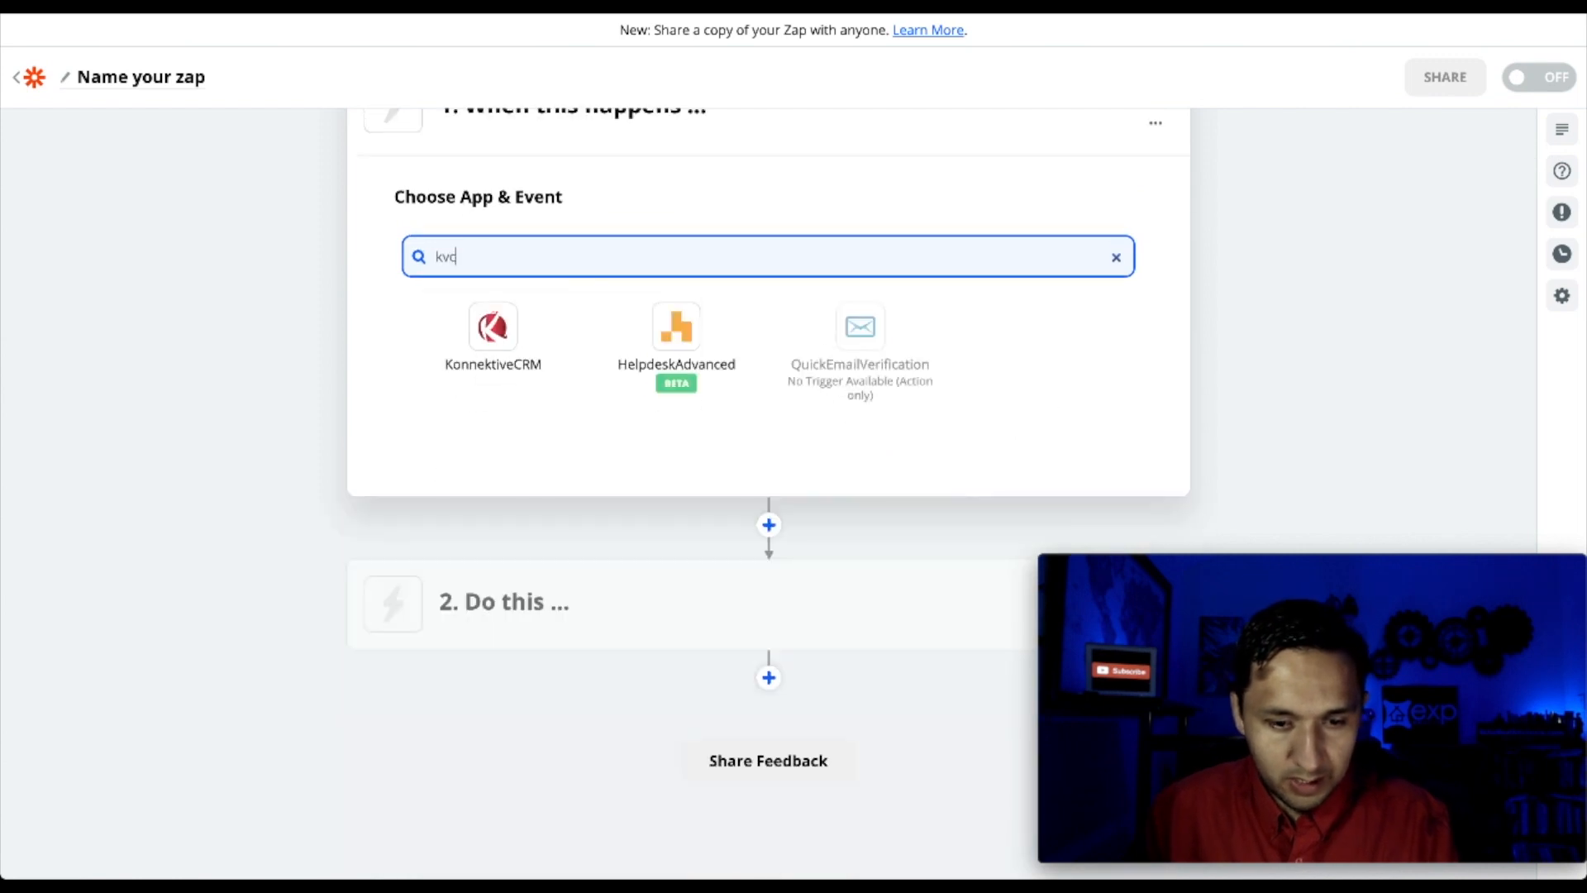
key("BackSpace")
key("BackSpace")
key("BackSpace")
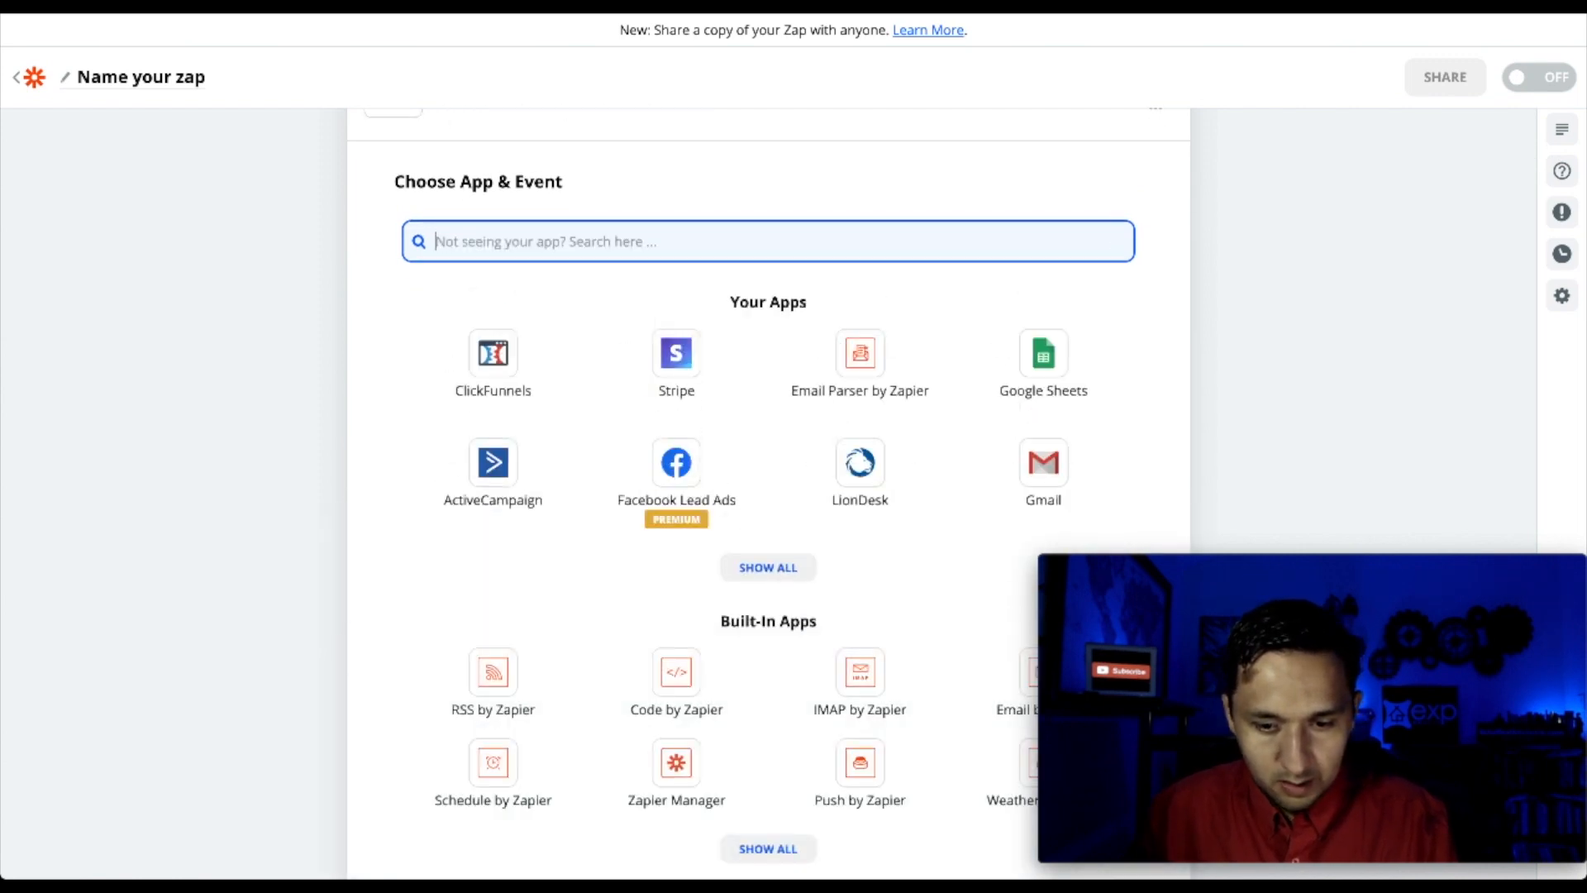
type("kv")
key("BackSpace")
key("BackSpace")
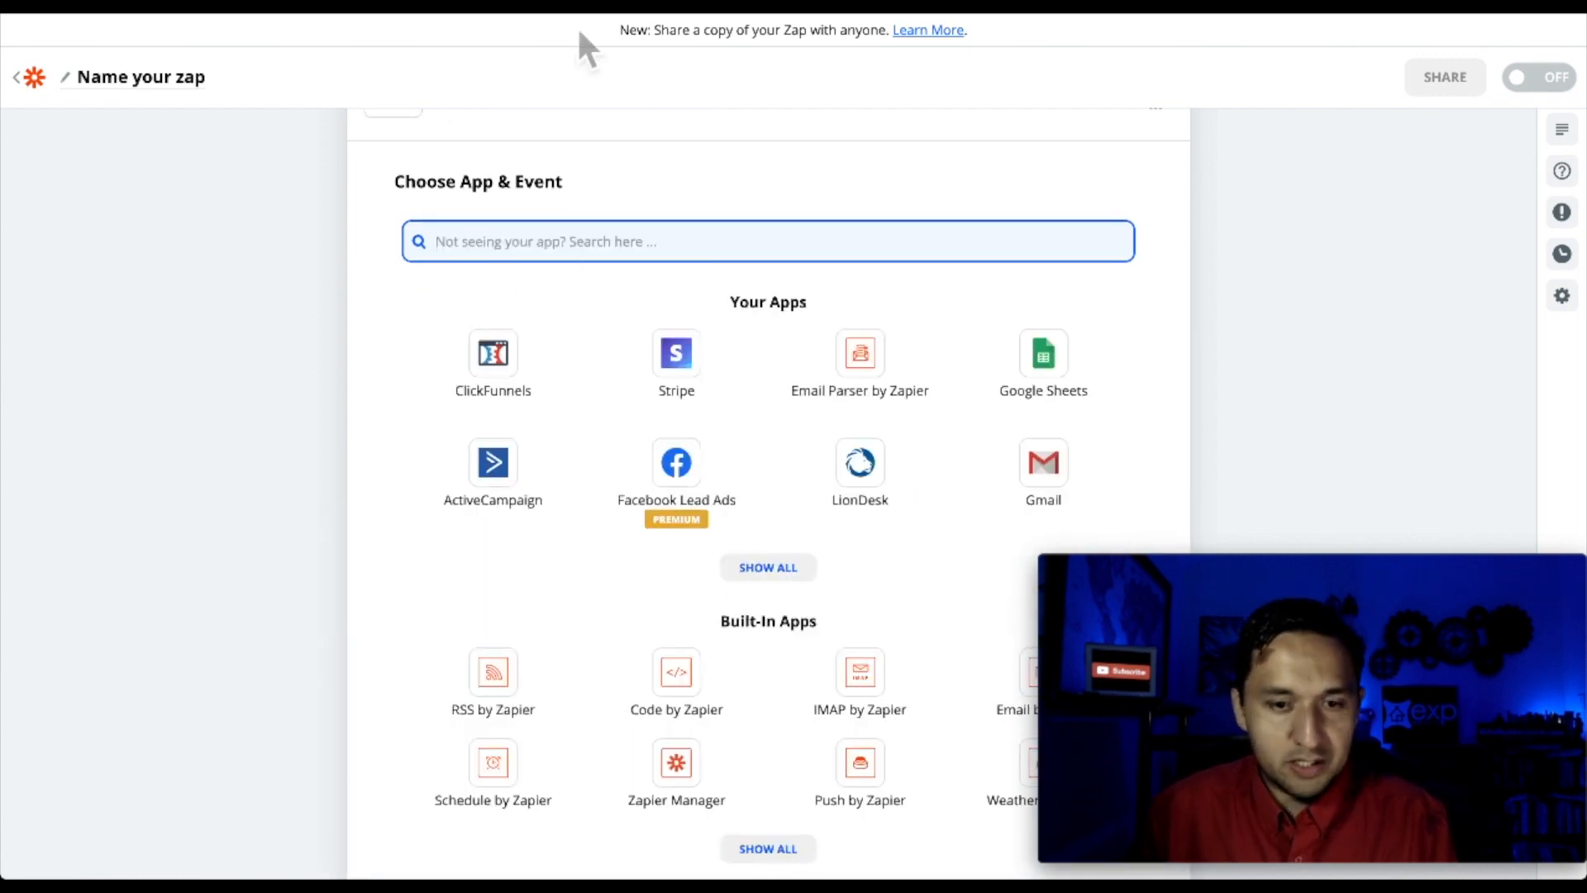
key("ctrl+shift+n")
type("kvcore")
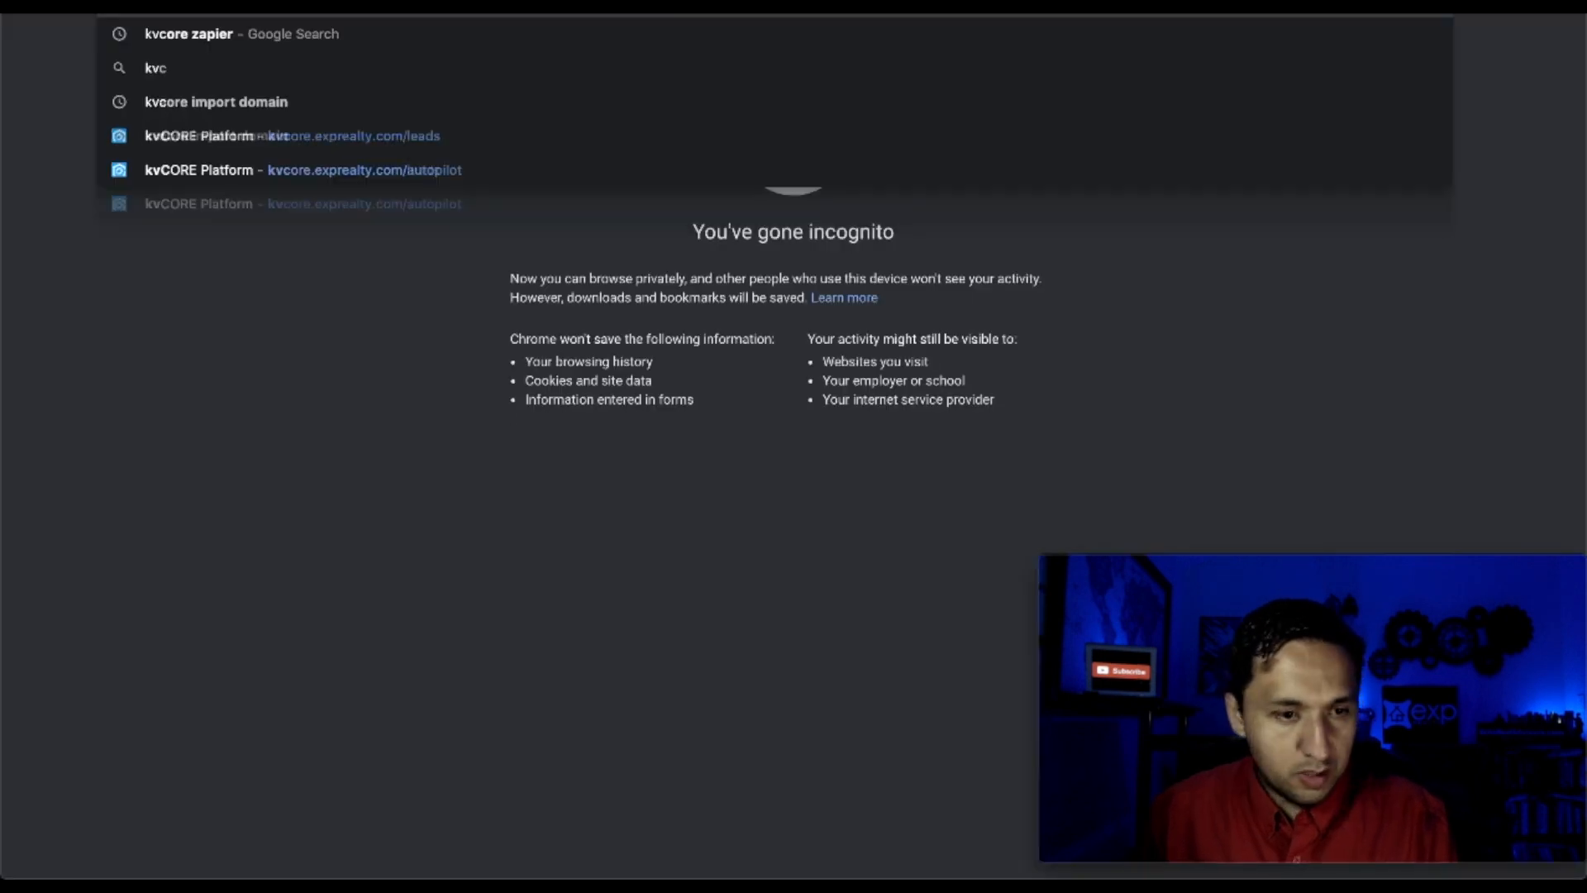
type(".com")
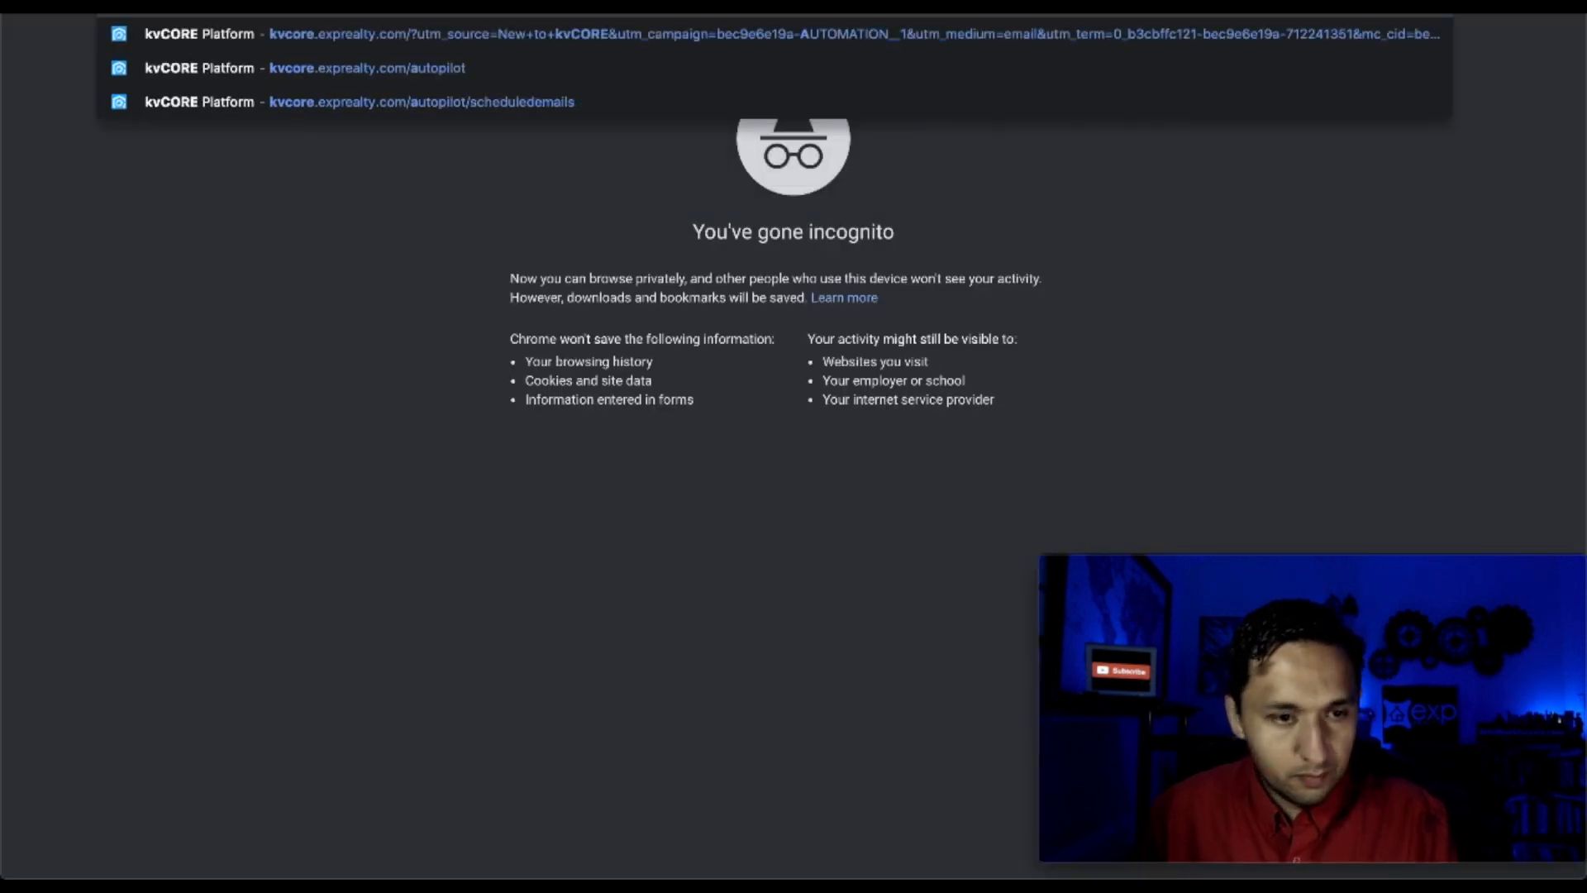
type("zapier connection")
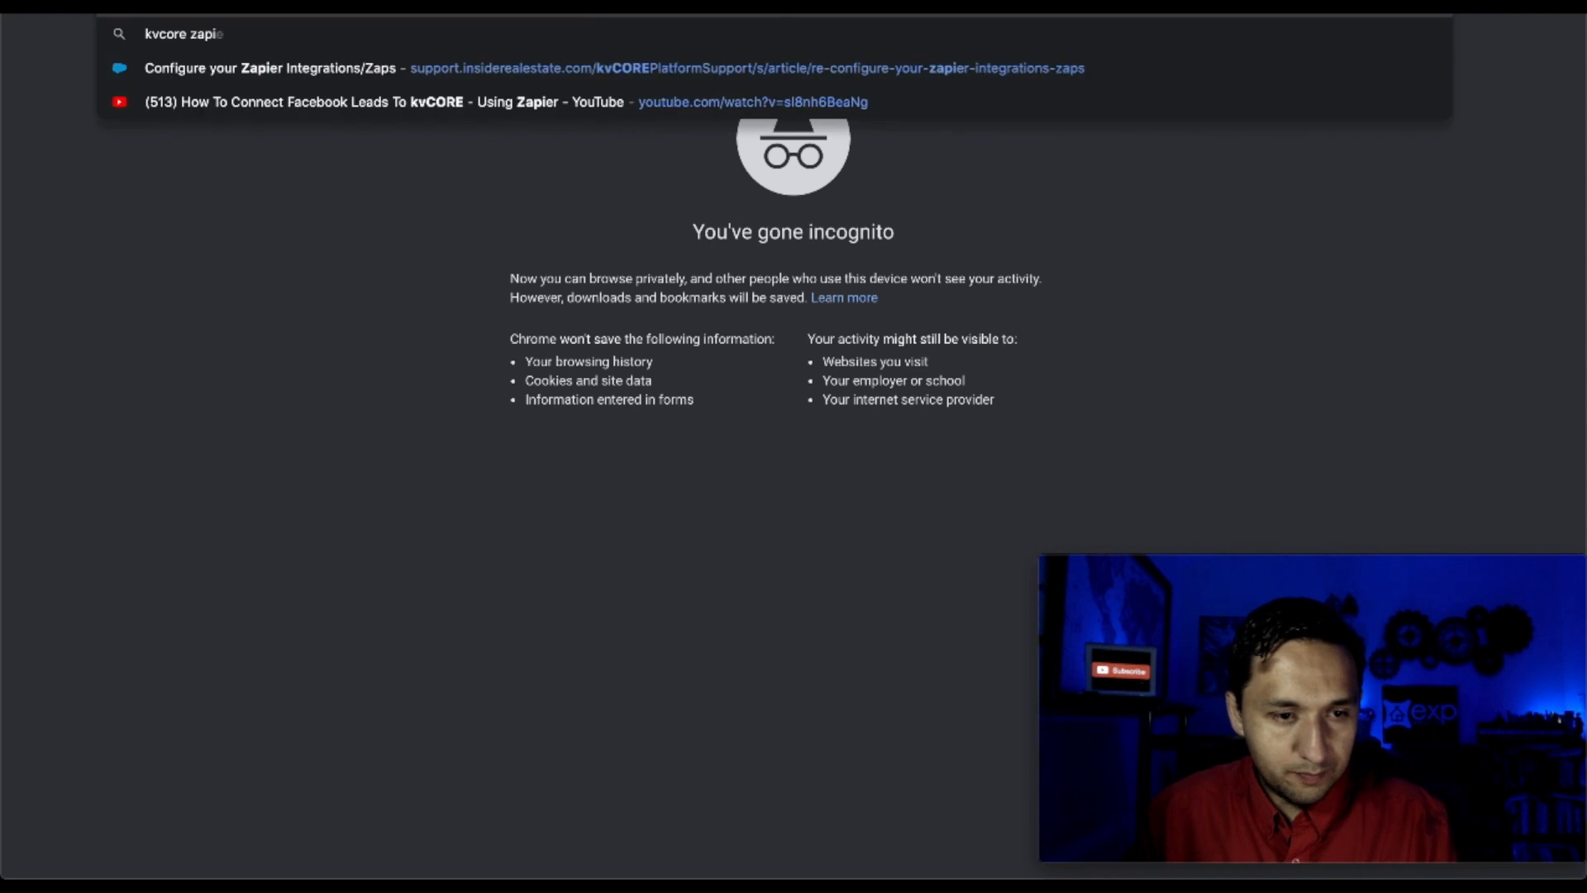
Run the Google search 'kvcore zapier connection' and browse the help results
key("Return")
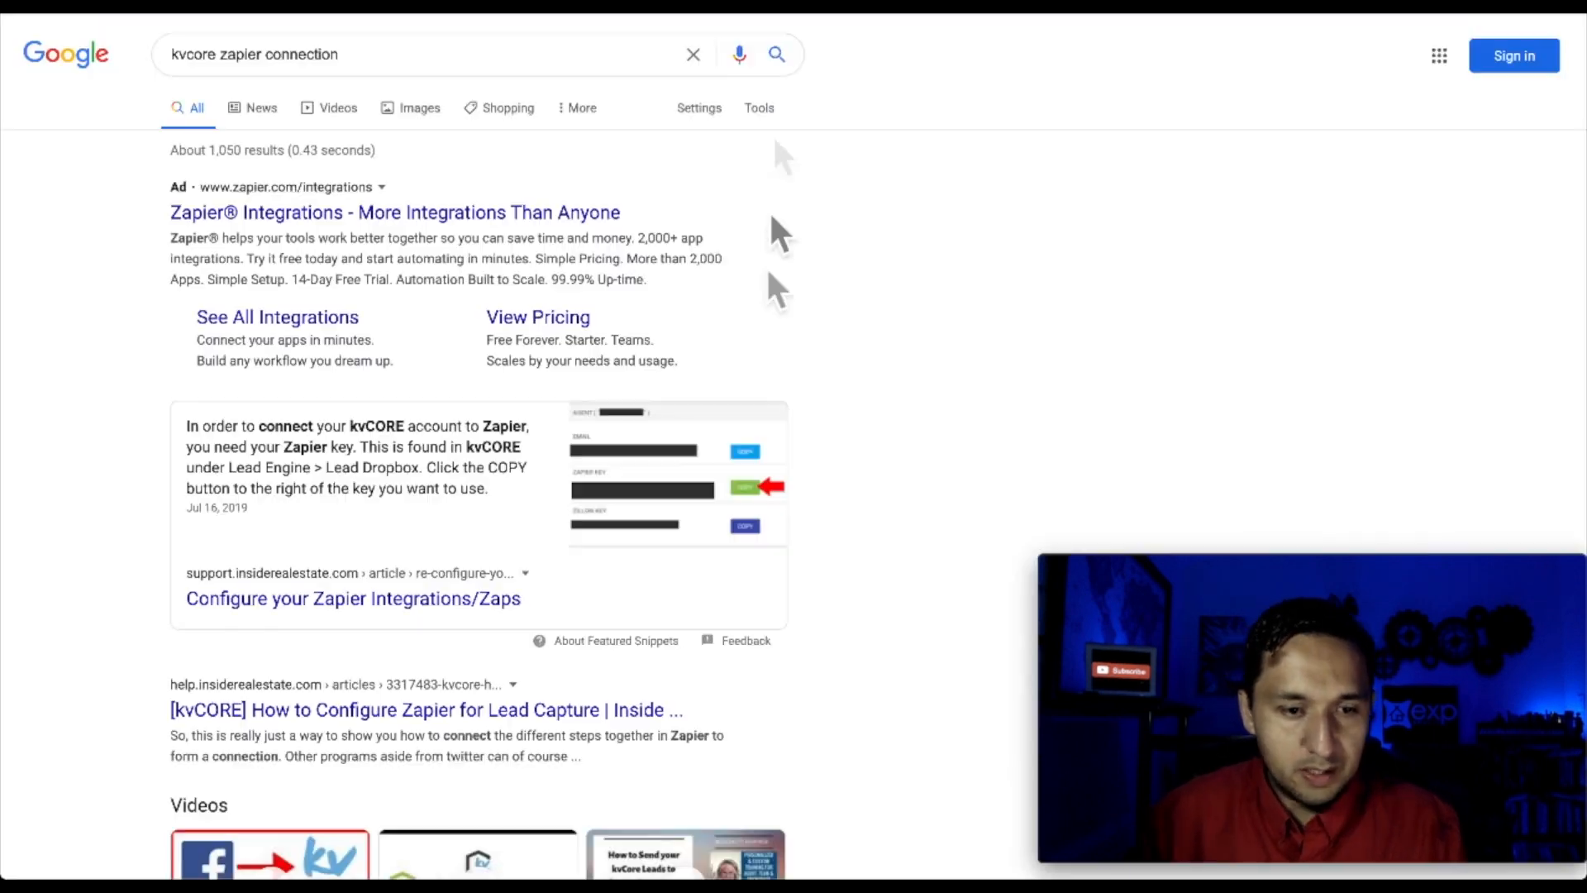
scroll(503, 488, "down", 3)
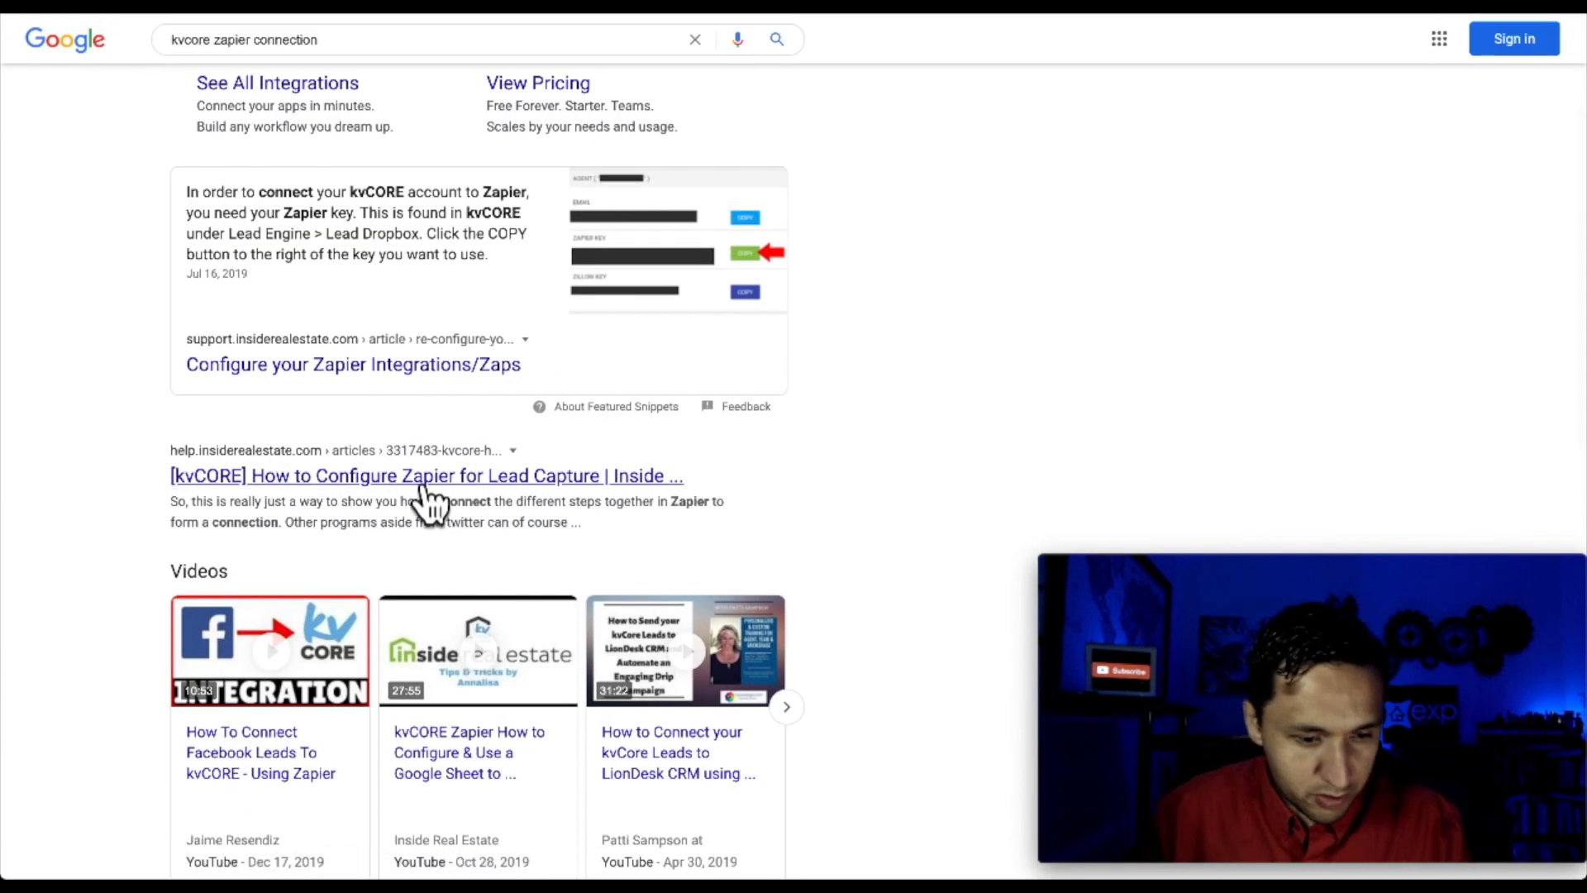
scroll(431, 489, "down", 6)
scroll(432, 496, "up", 5)
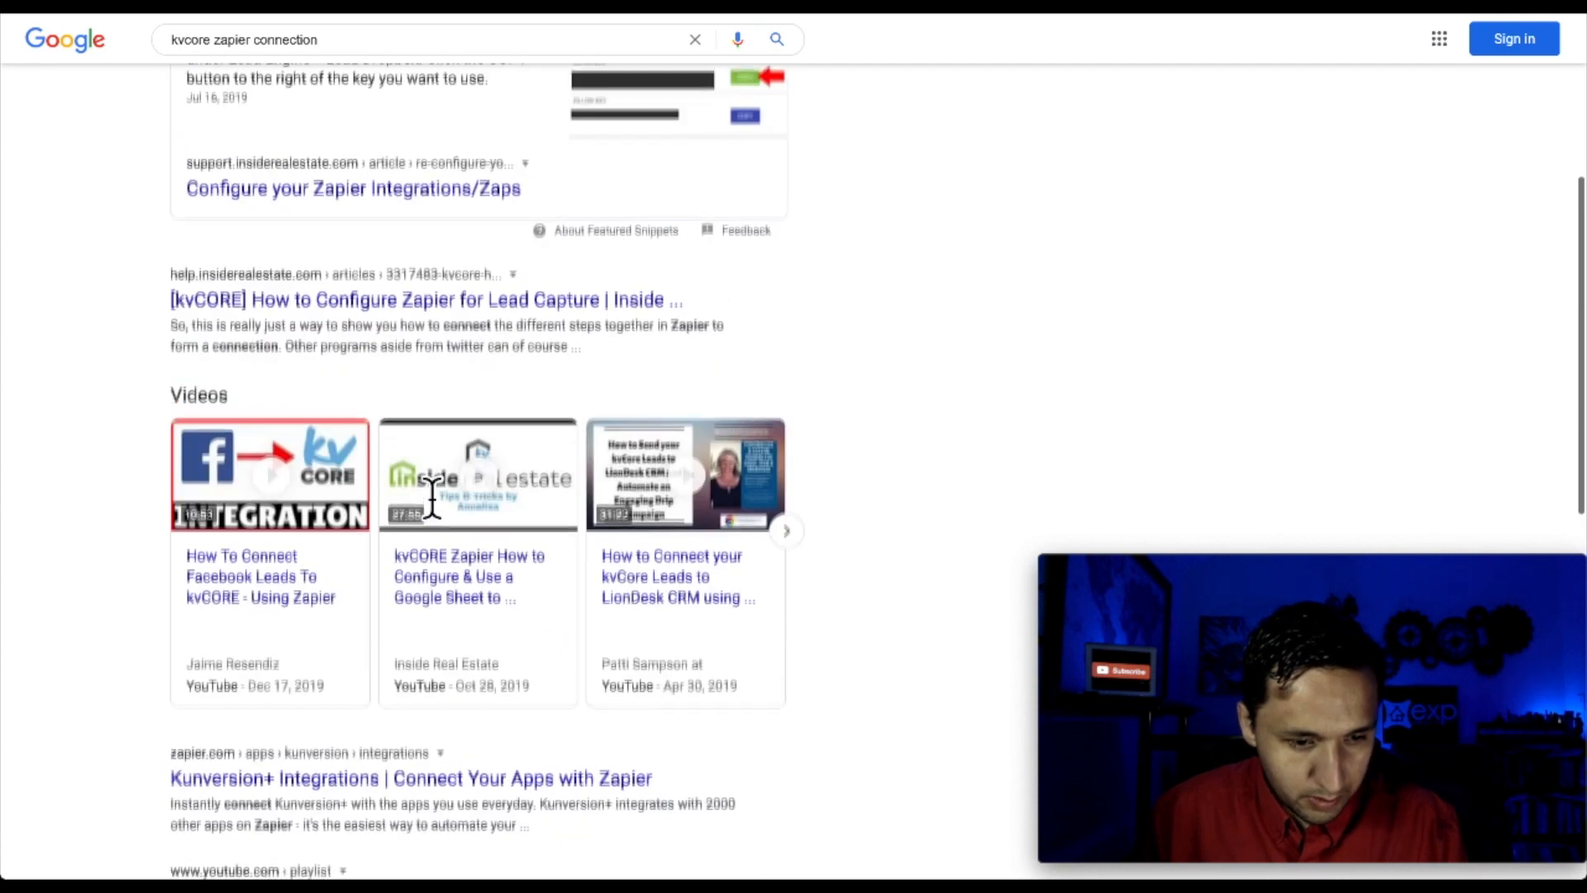
Open the '[kvCORE] How to Configure Zapier for Lead Capture' article and follow its invite link
left_click(383, 330)
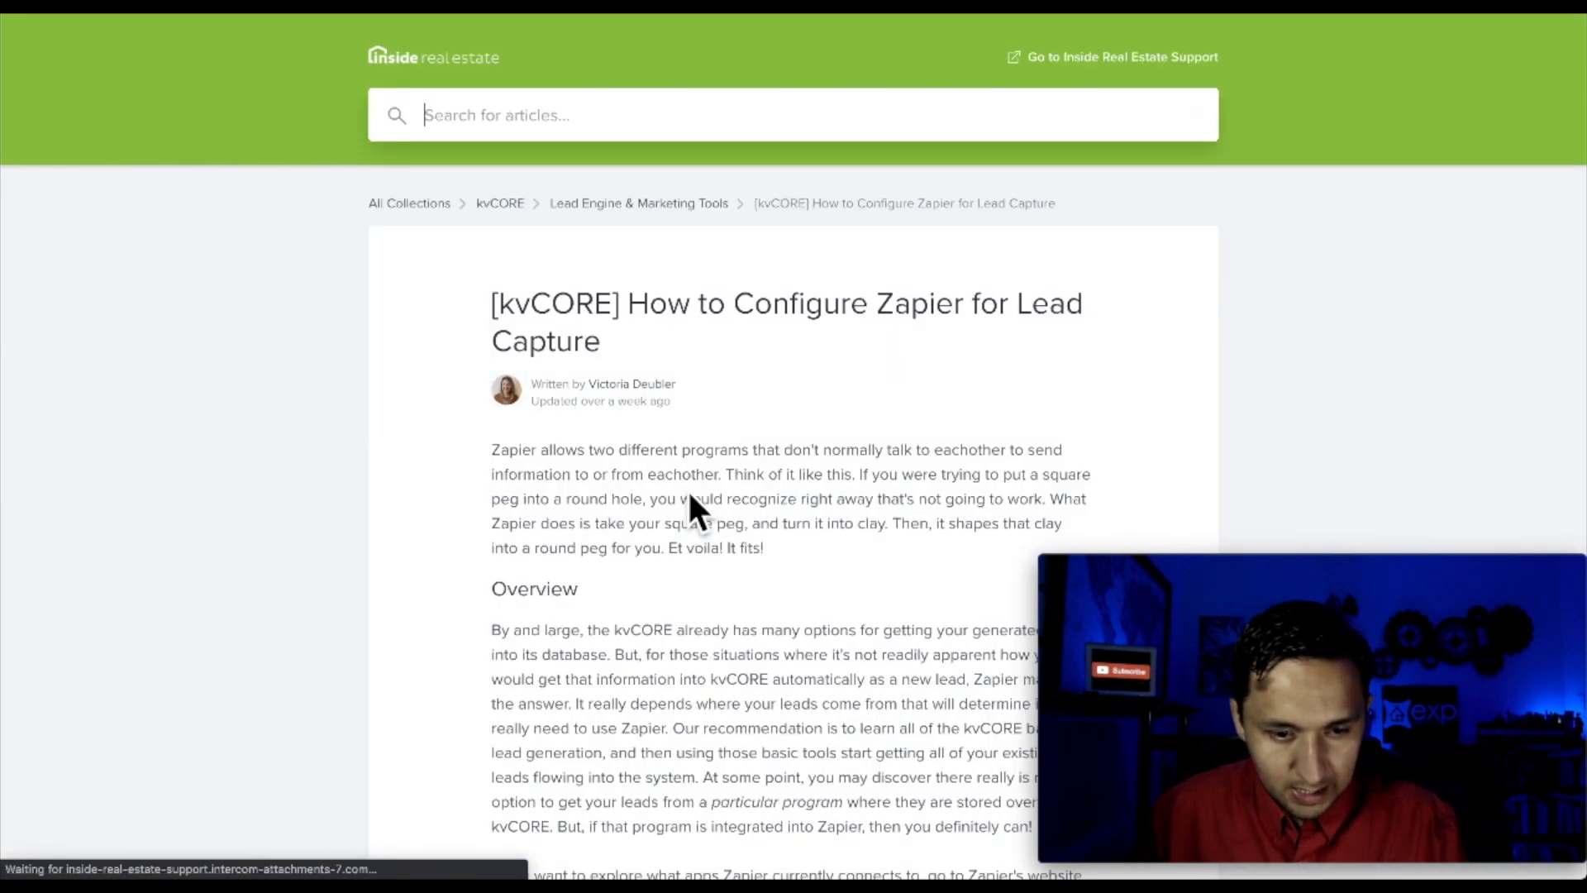
scroll(689, 501, "down", 15)
scroll(690, 500, "down", 3)
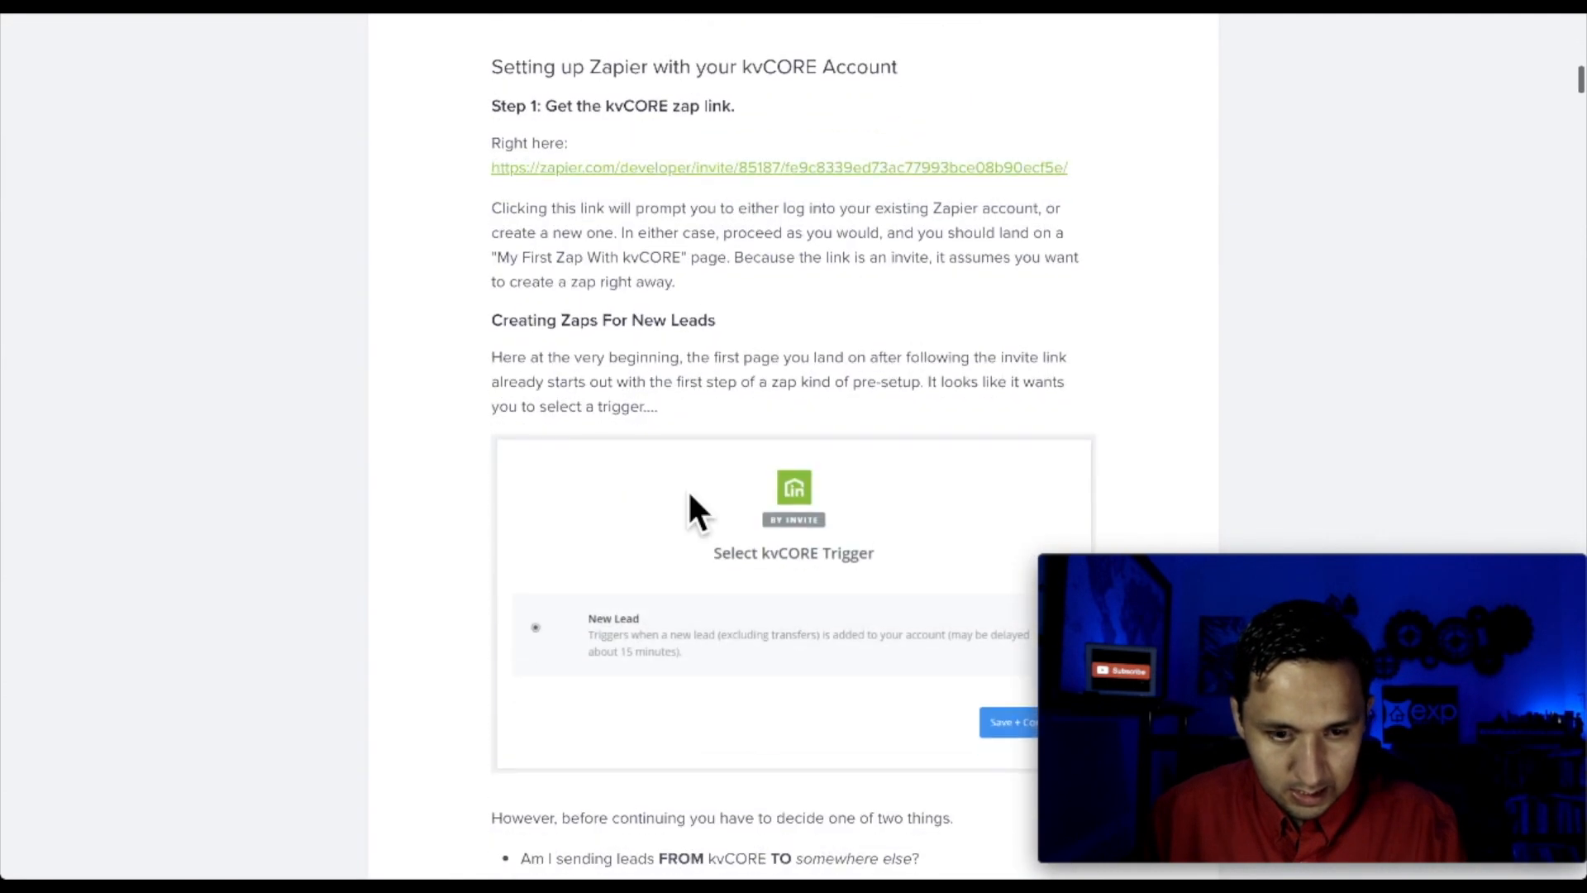
left_click(674, 170)
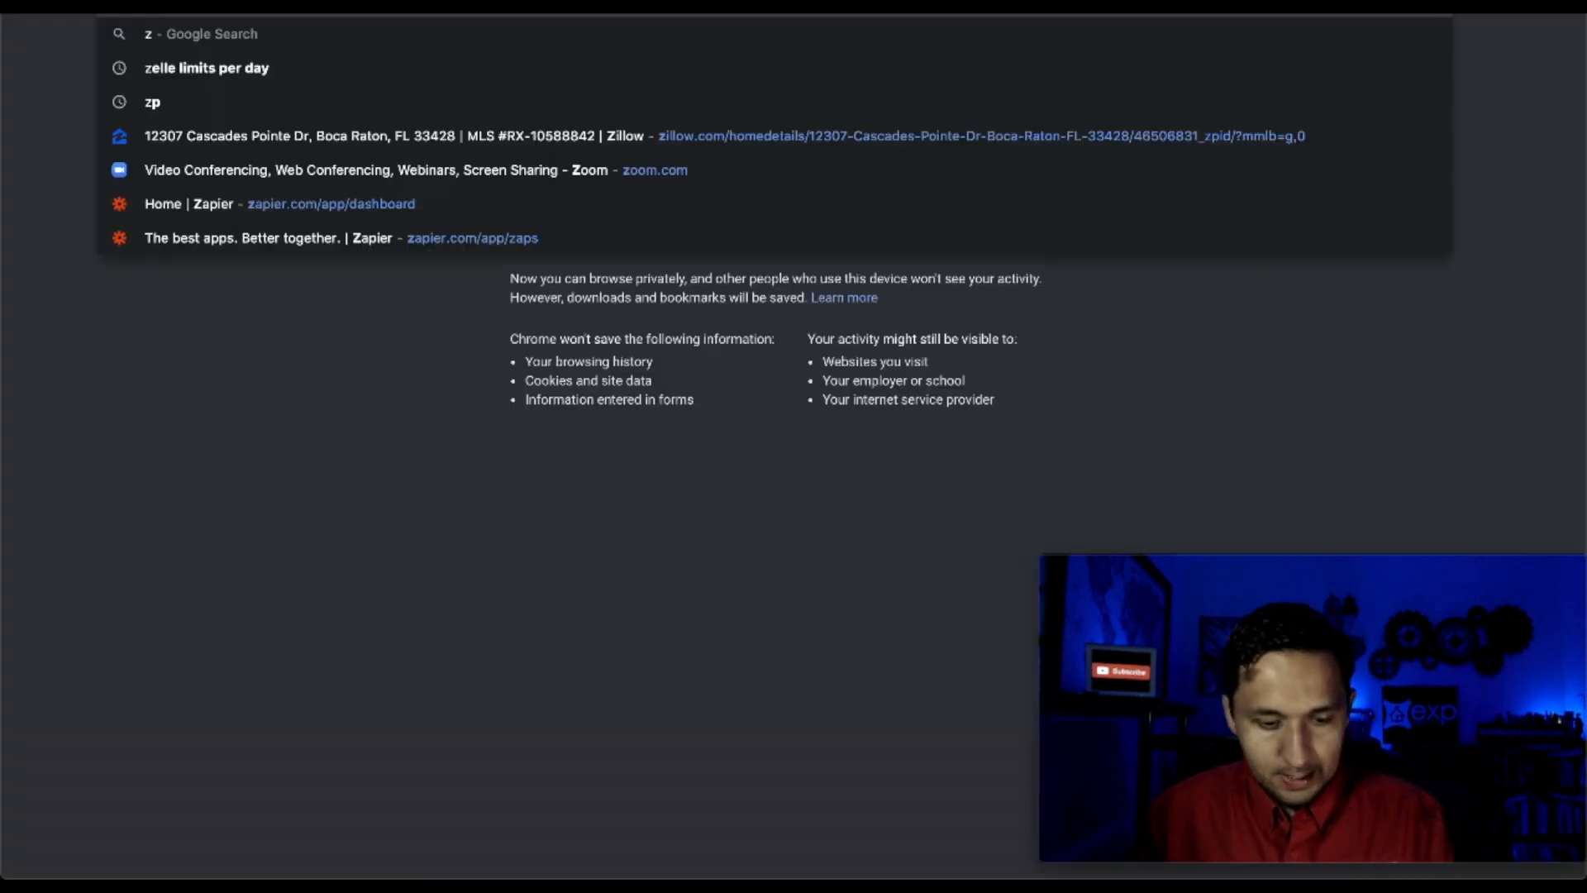
Go to zapier.com and start a new zap
type("ap")
key("Return")
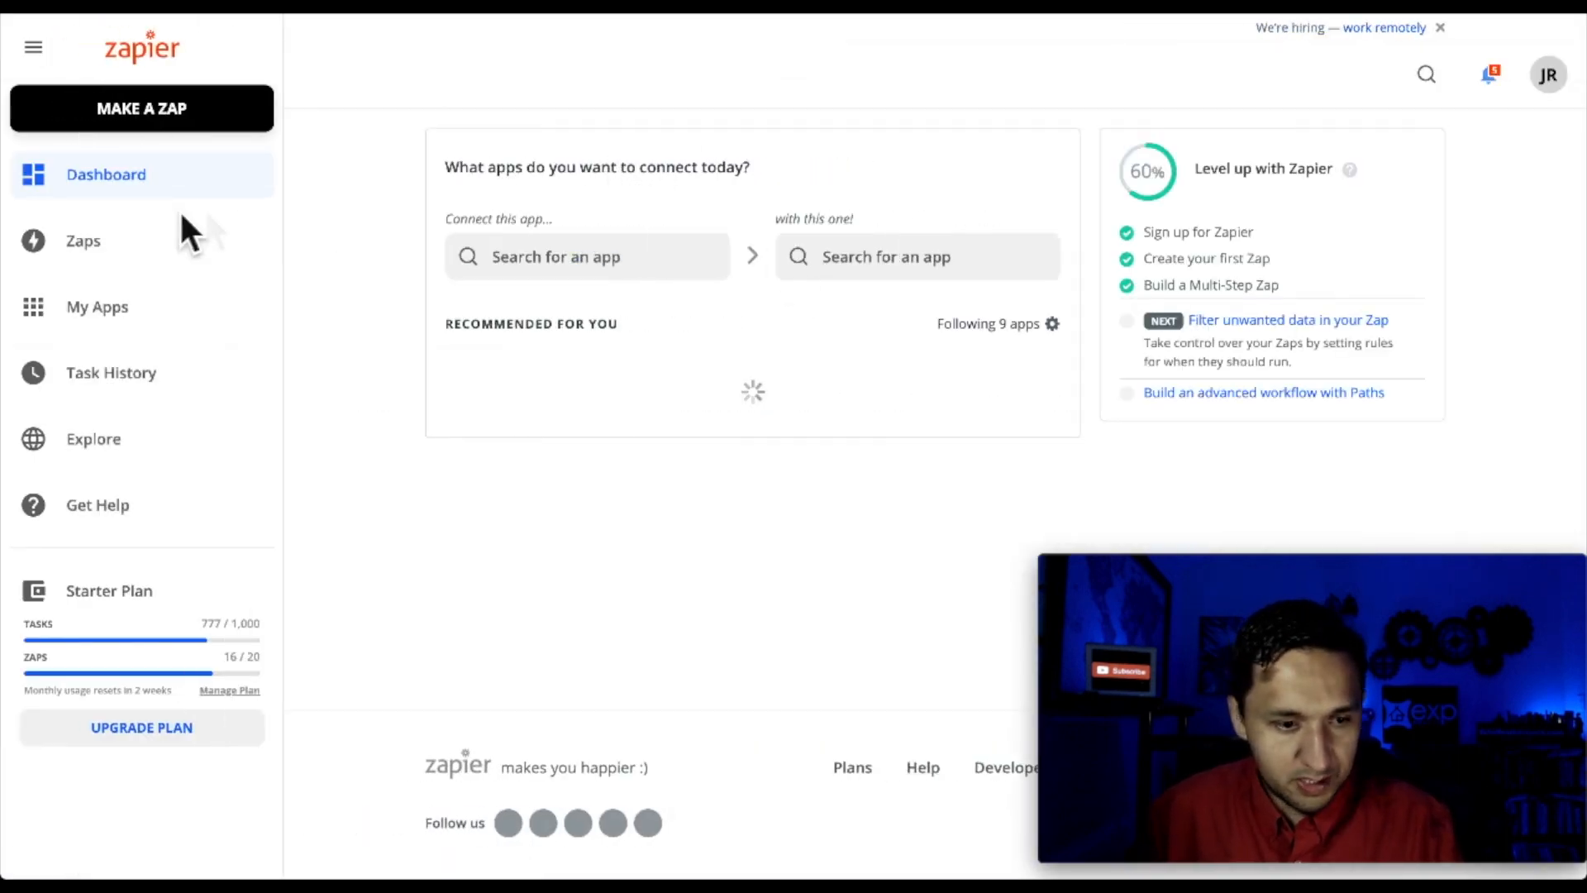
left_click(124, 112)
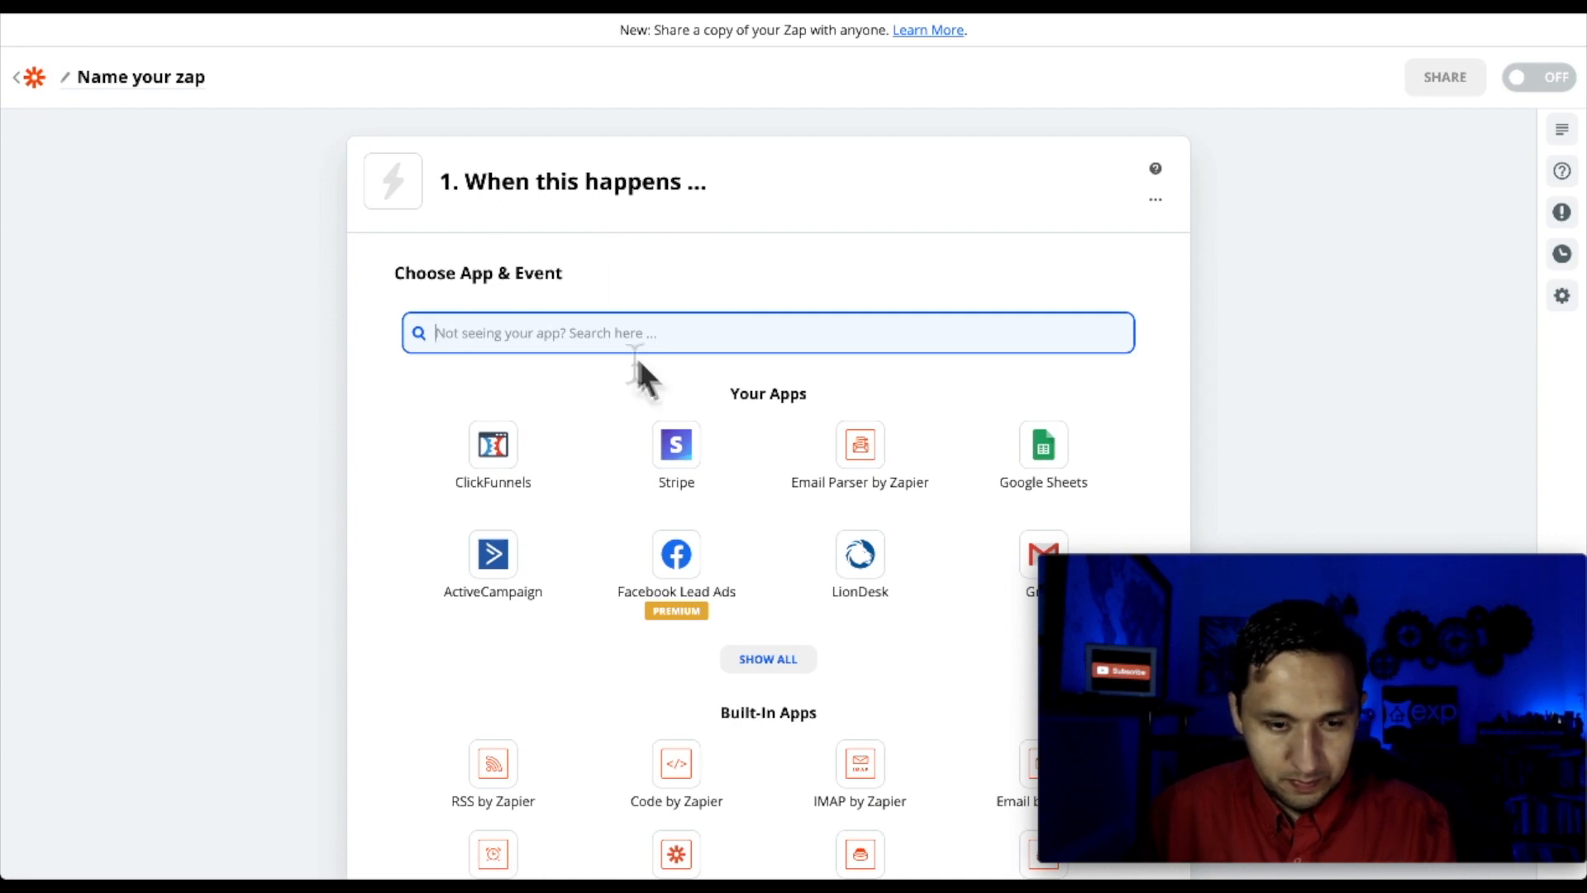
Choose Facebook Lead Ads as the trigger app instead of kvCORE
type("kvc")
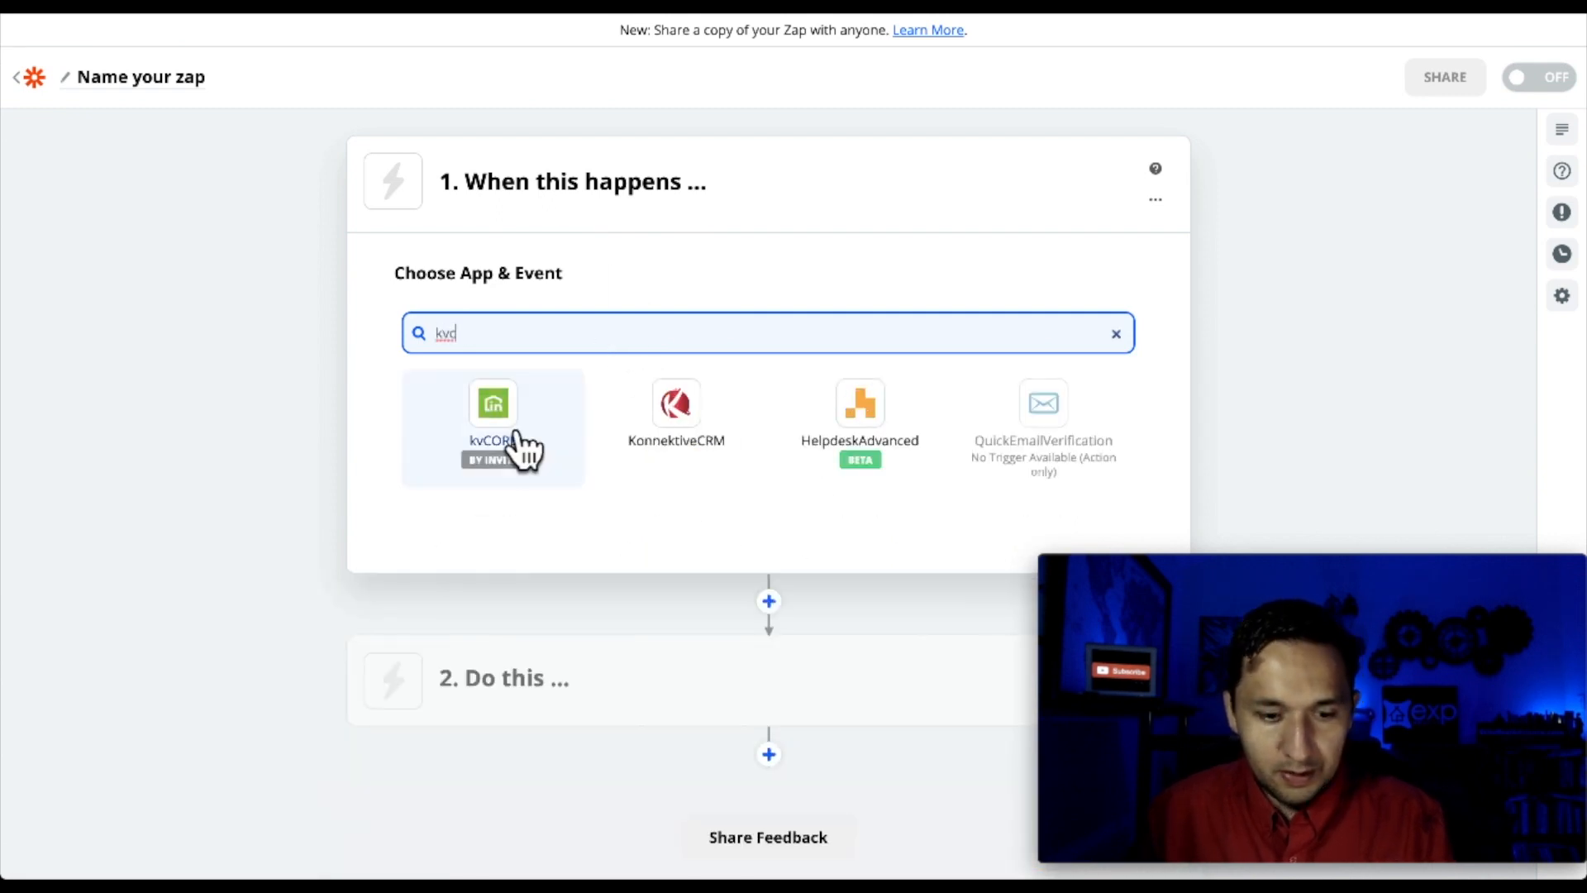
key("BackSpace")
key("BackSpace")
key("BackSpace")
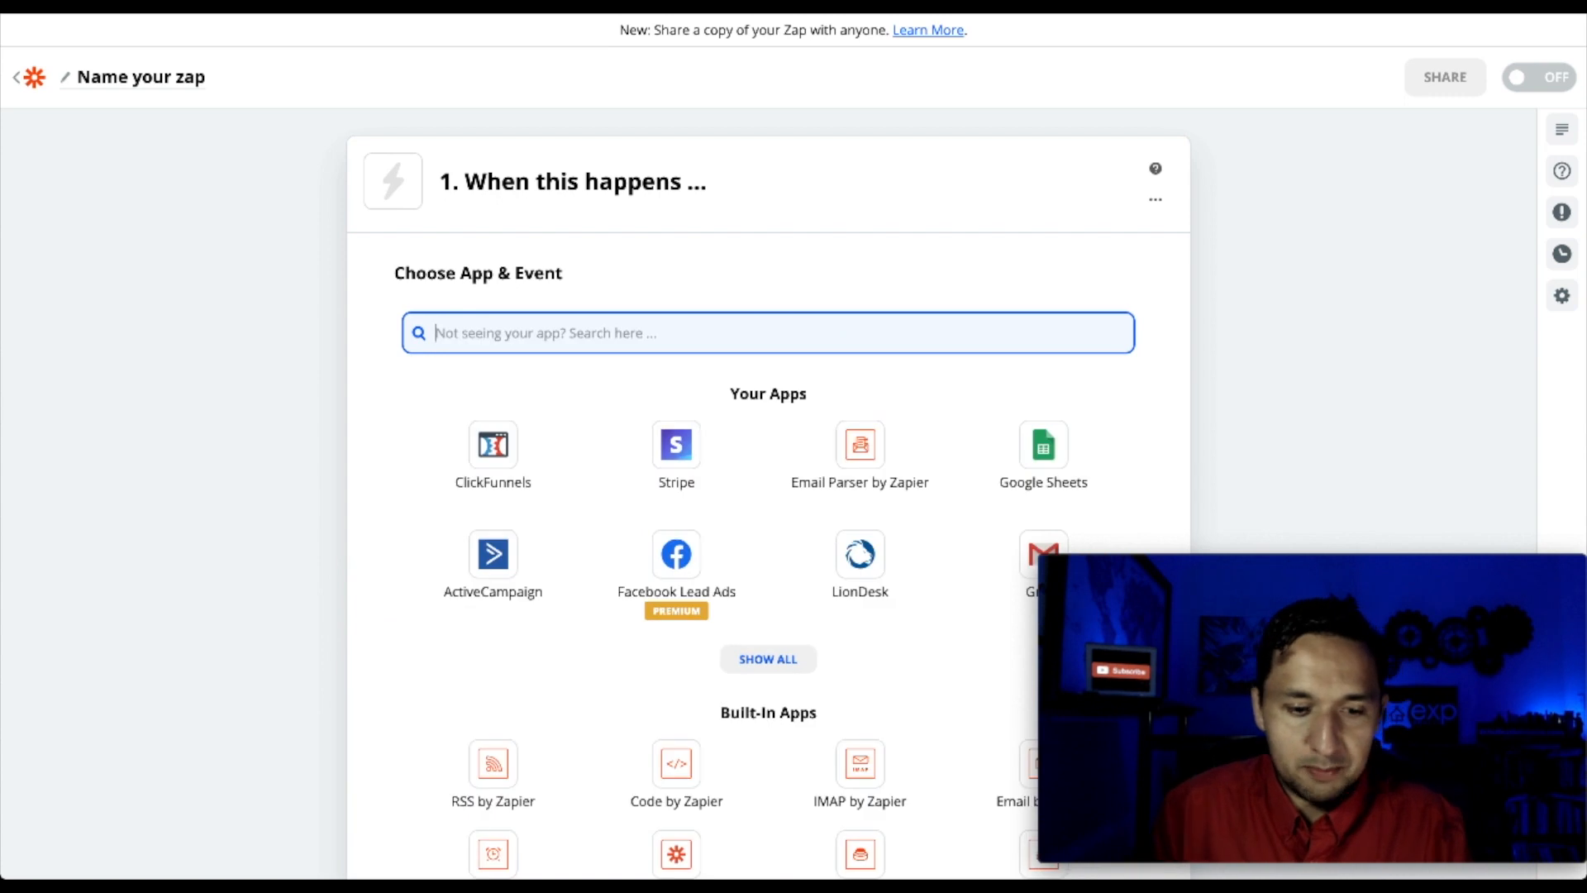
left_click(304, 388)
left_click(539, 339)
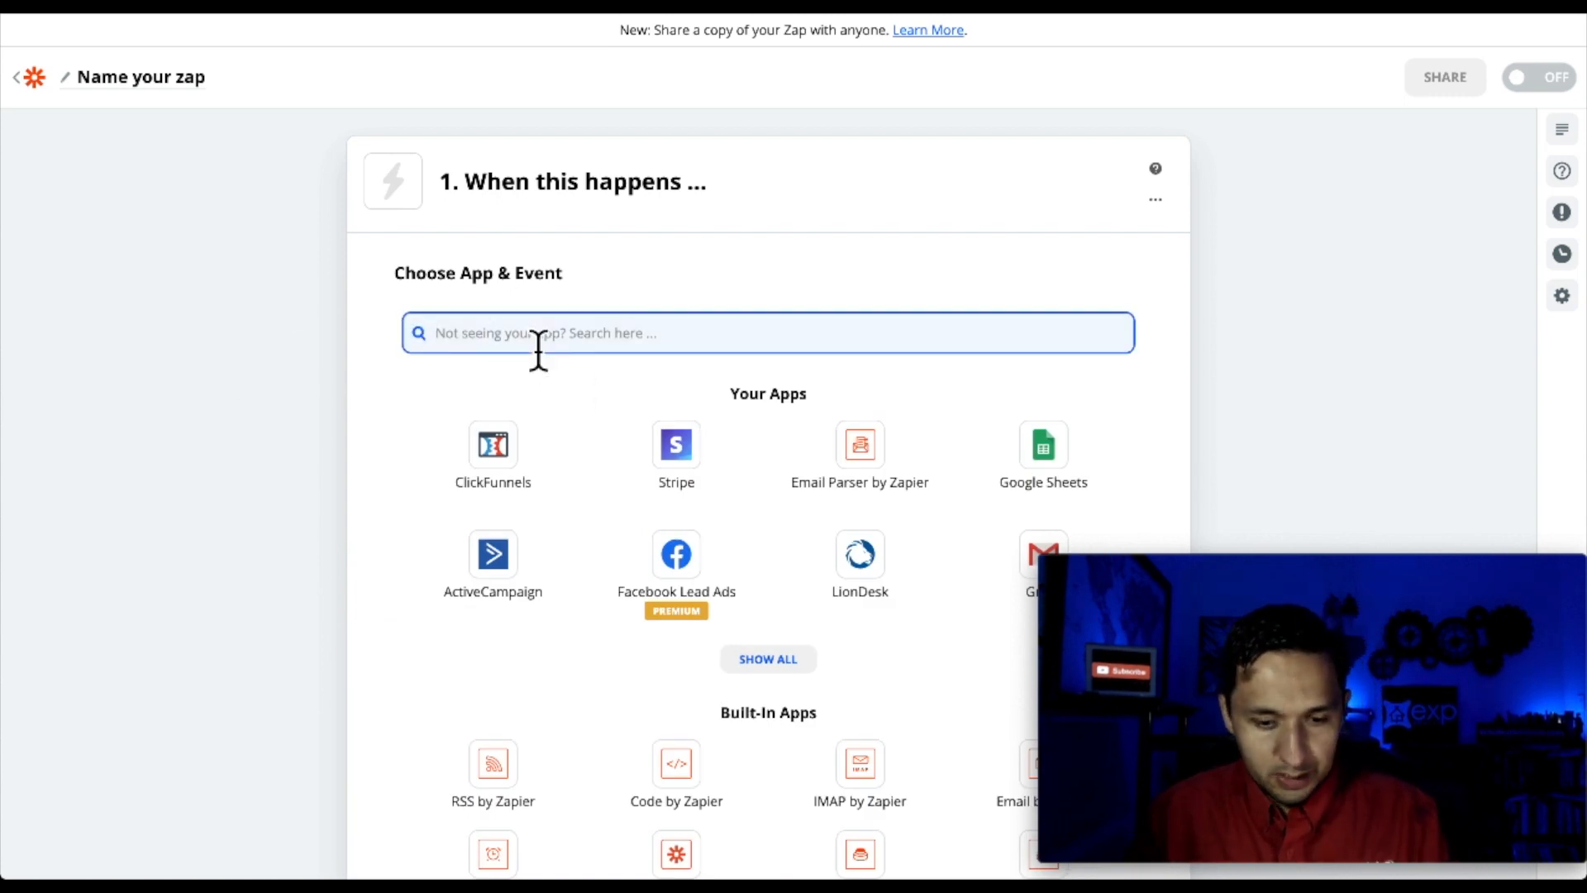
left_click(692, 578)
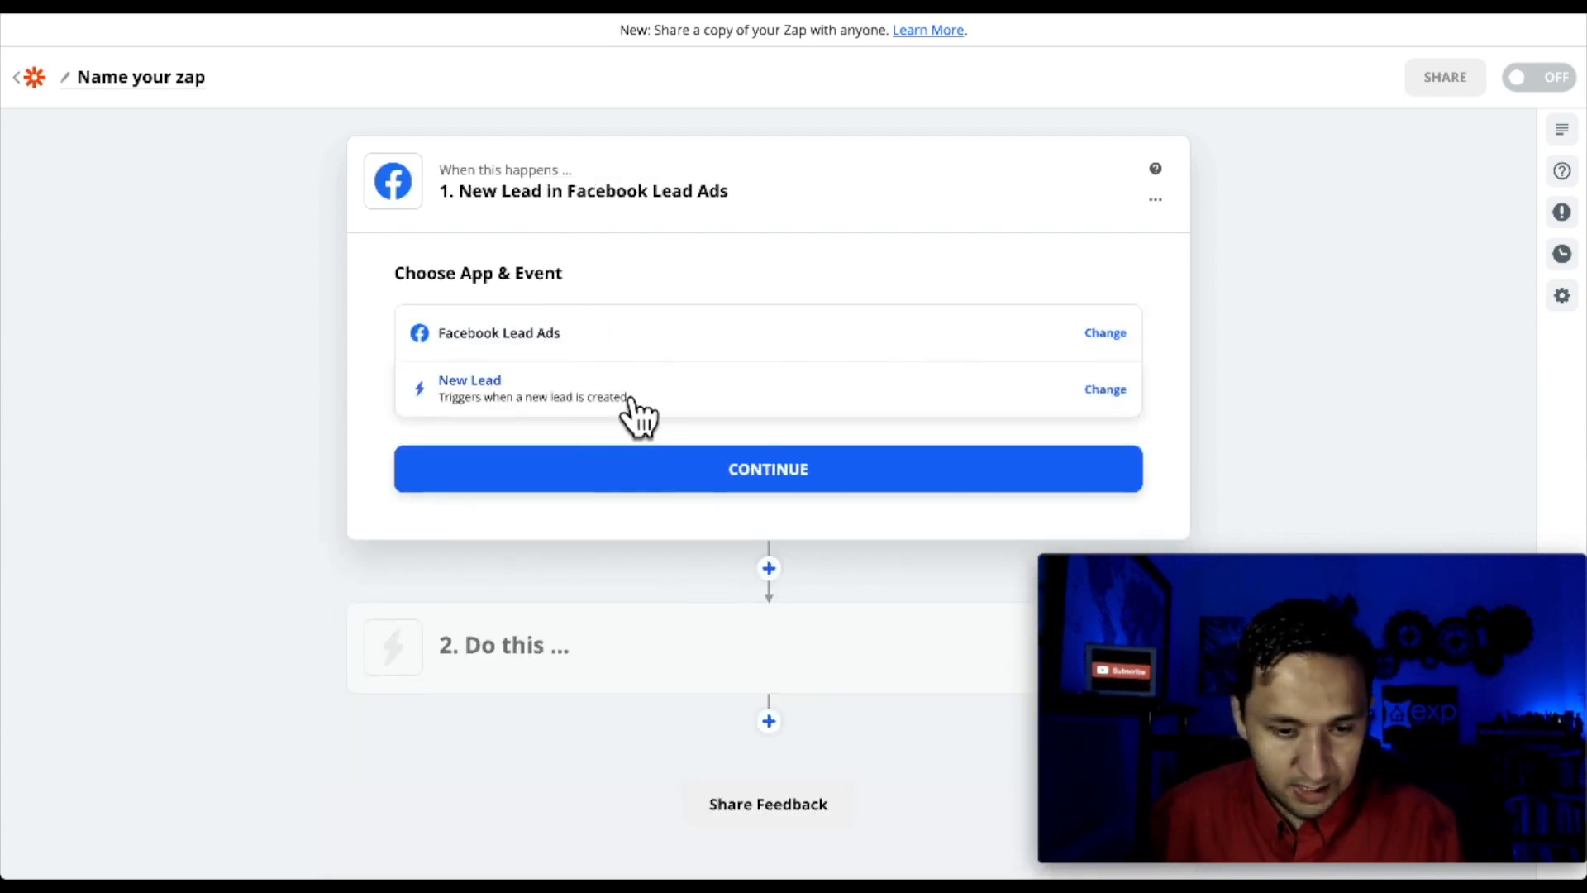
Keep New Lead as the Facebook Lead Ads trigger event
left_click(632, 401)
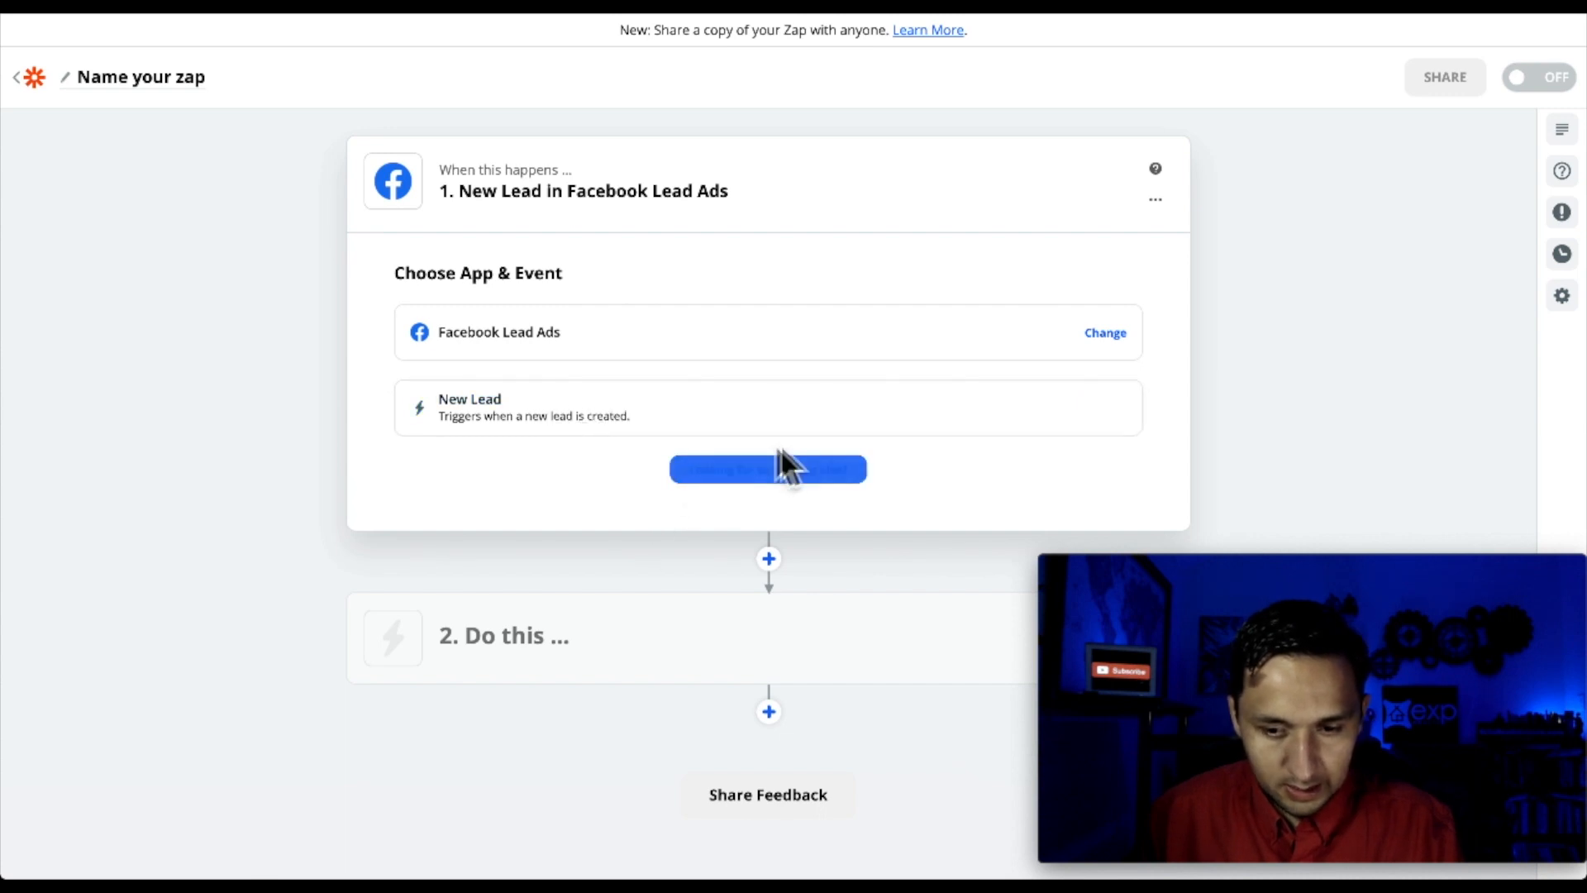
left_click(458, 409)
left_click(655, 483)
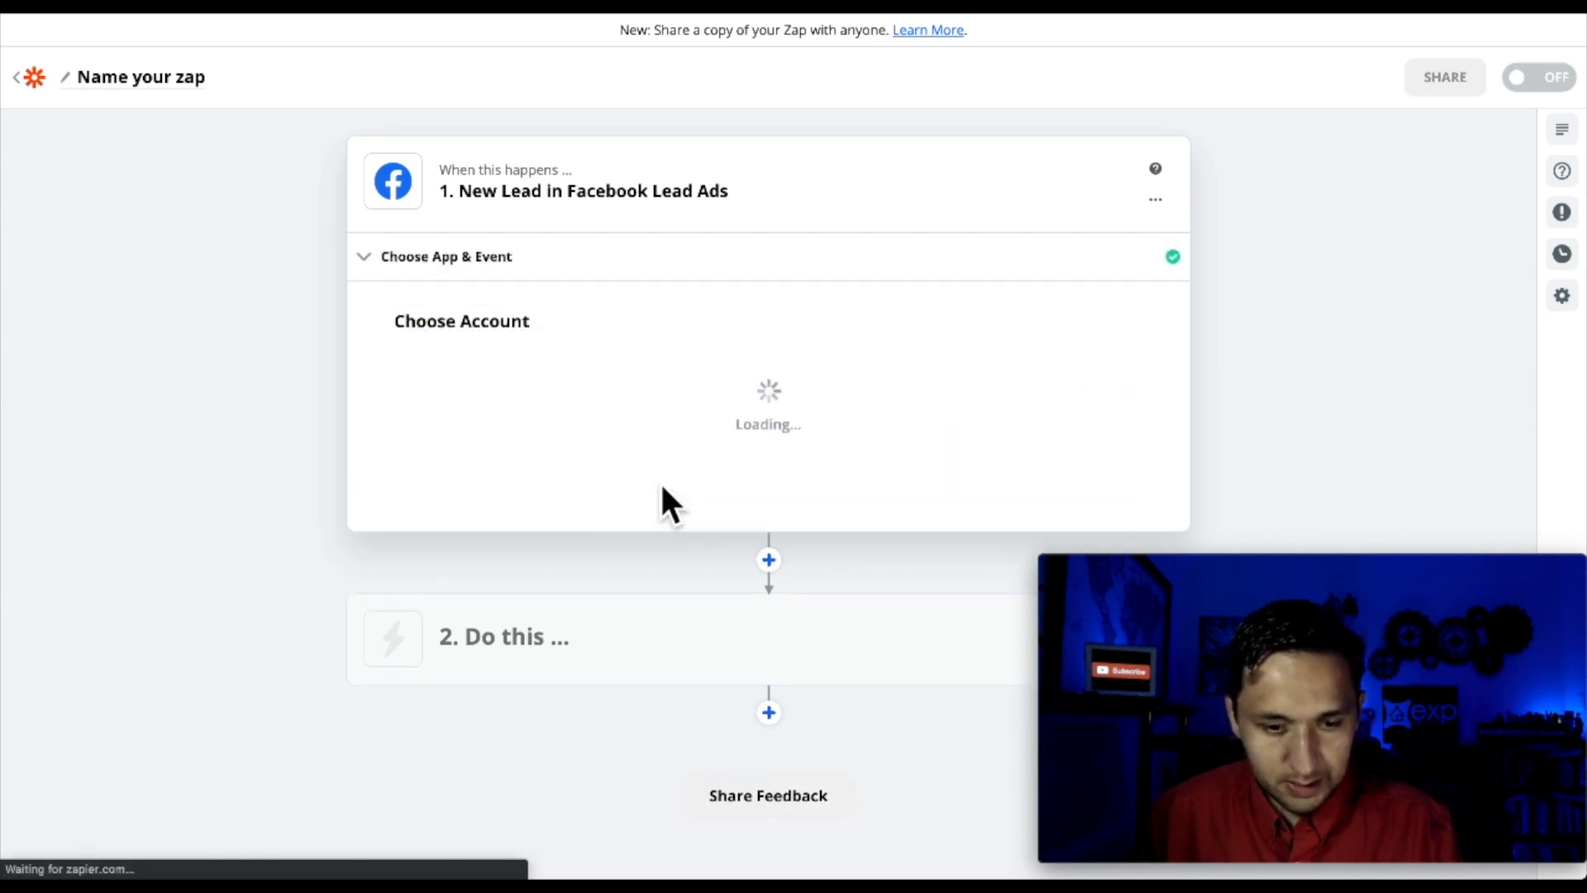
Connect the Facebook account and the realtor's page, then test the trigger for a sample lead
left_click(609, 410)
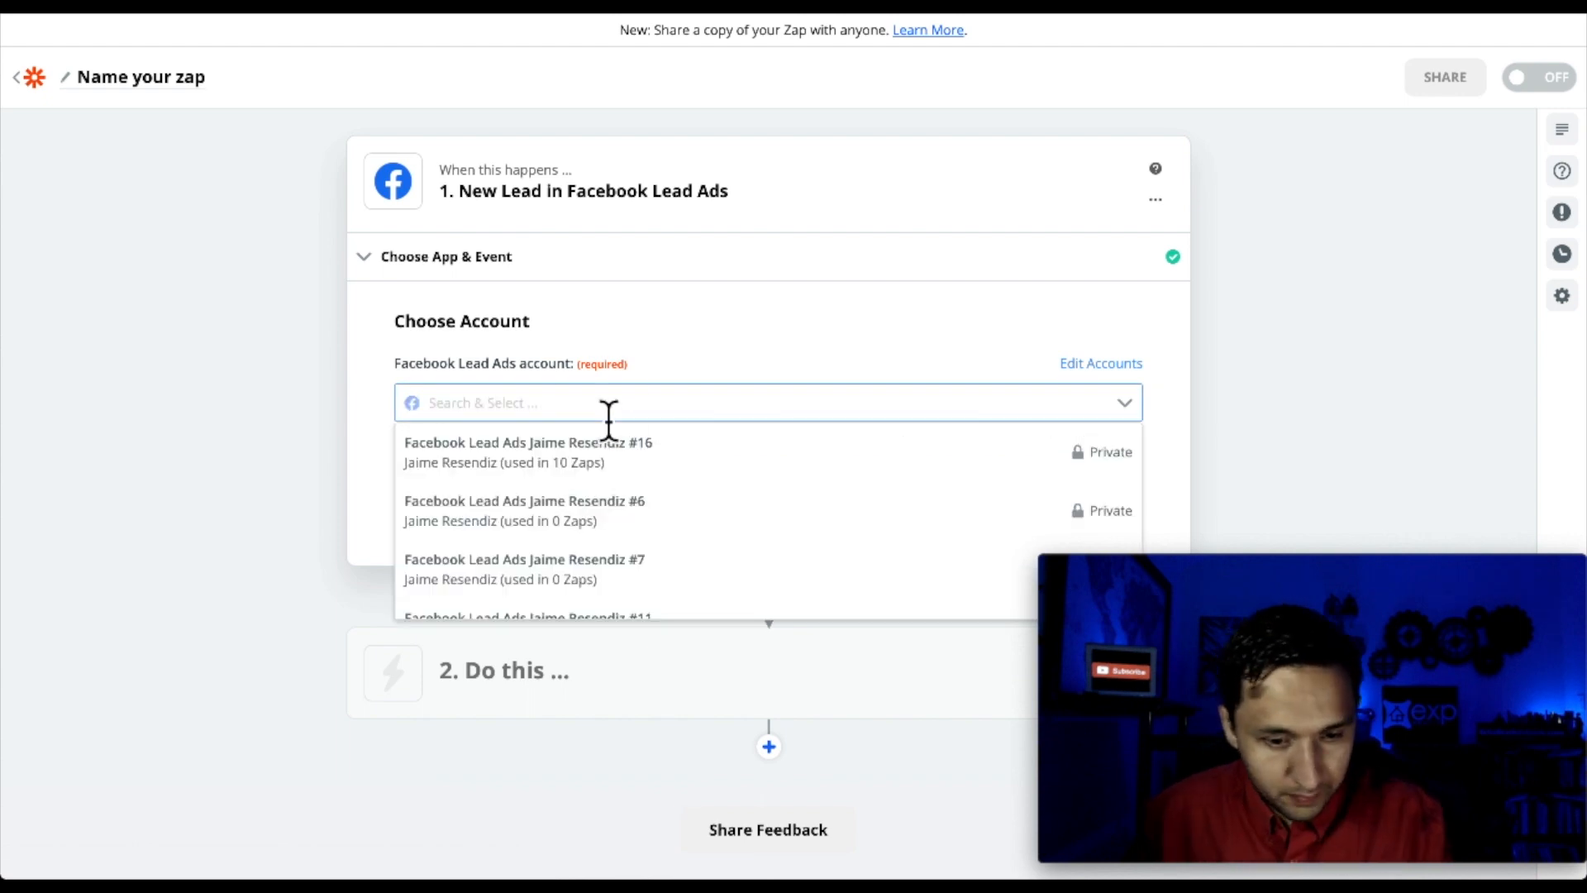
left_click(570, 473)
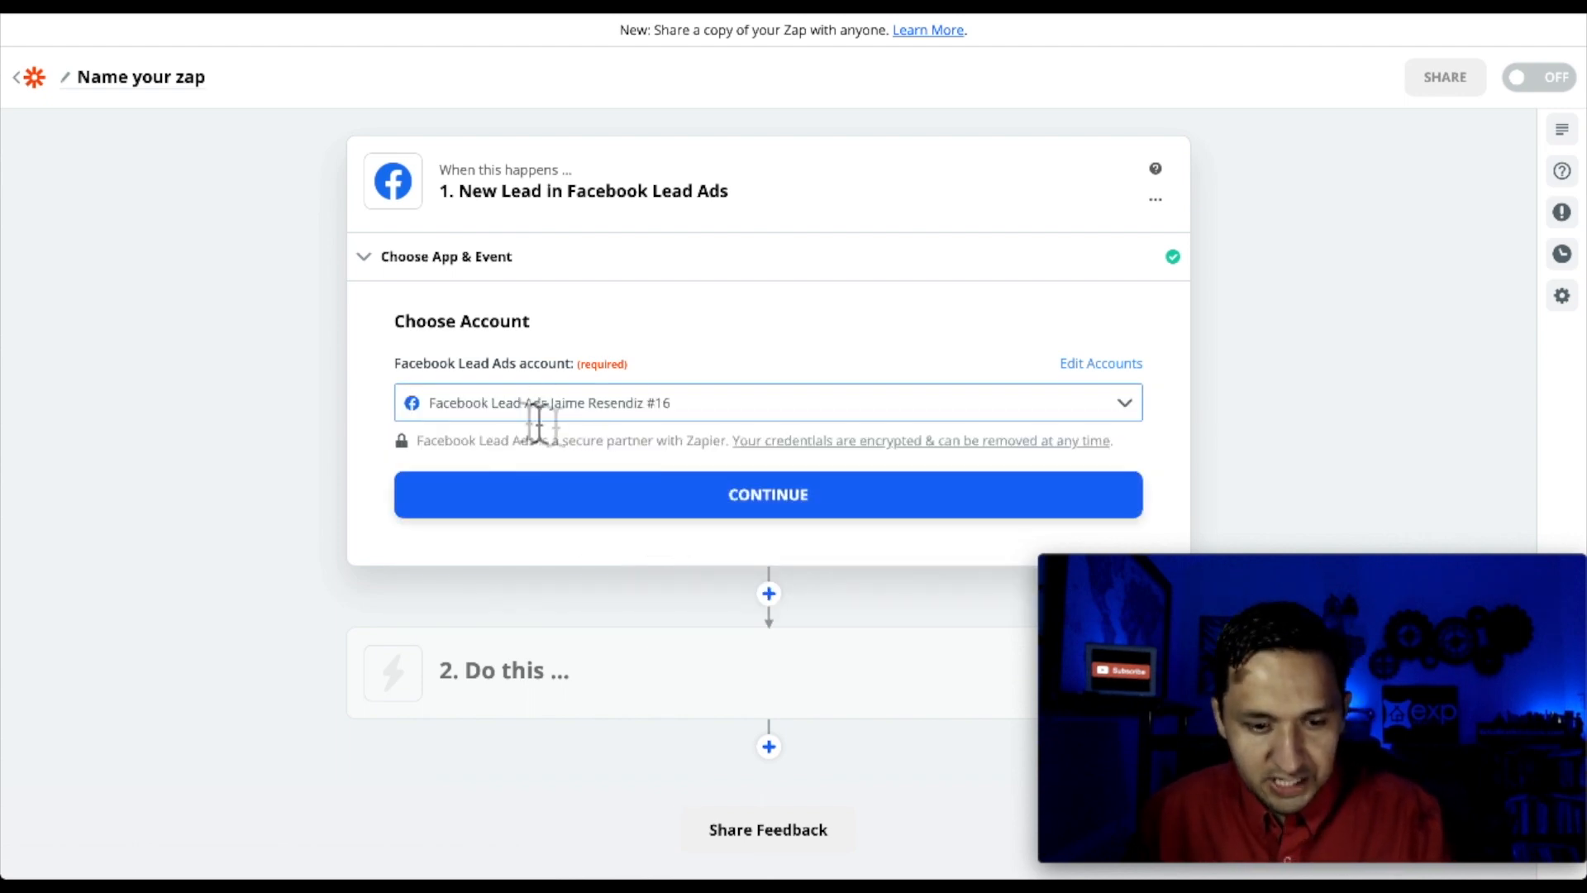
left_click(747, 506)
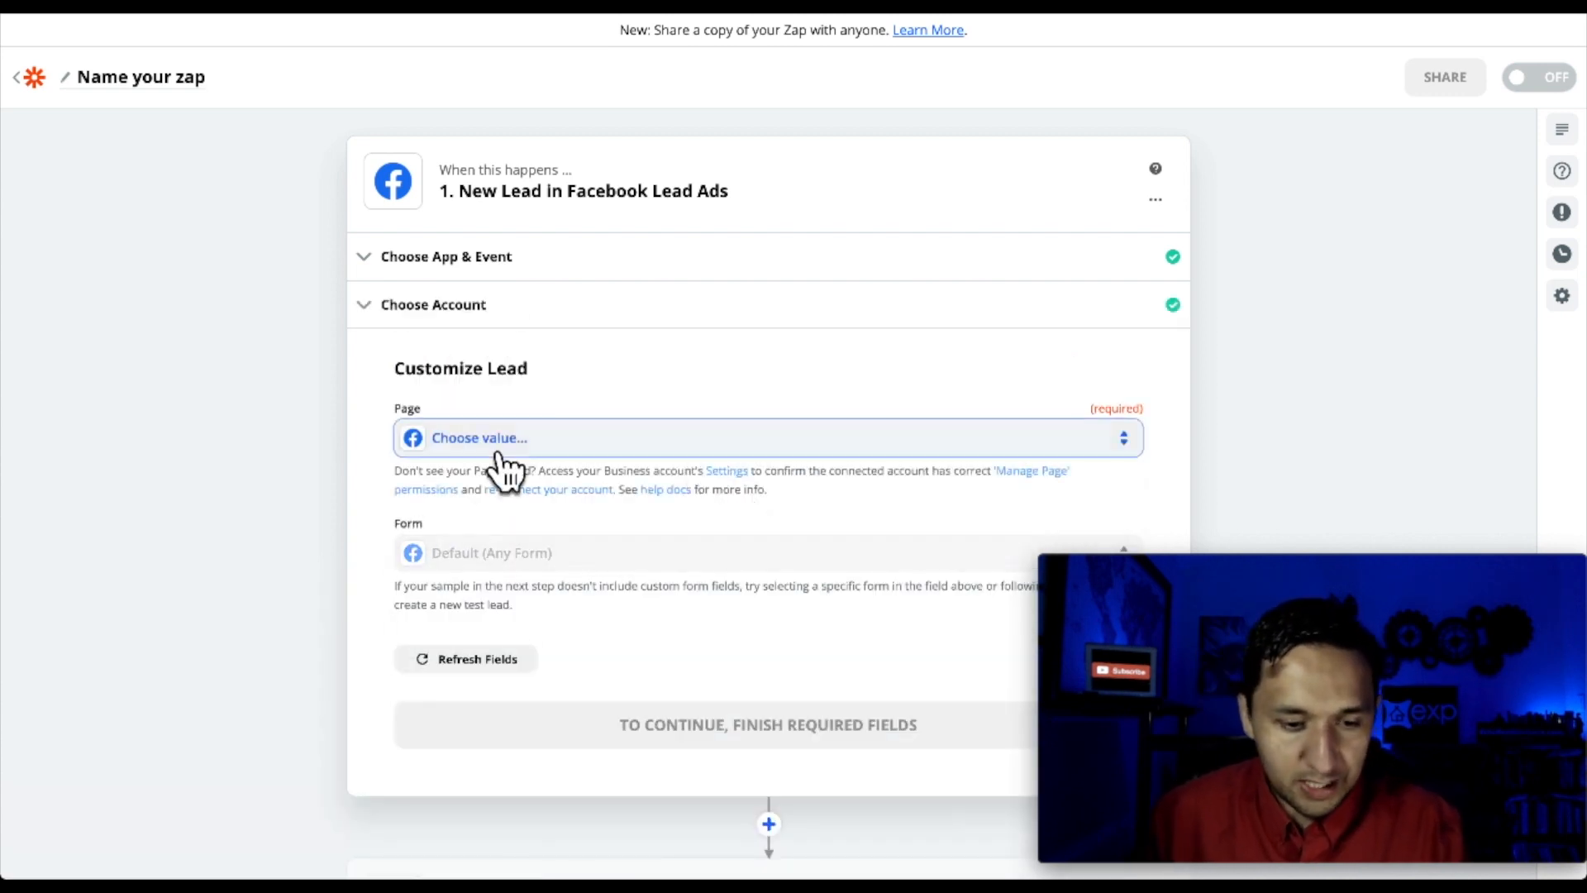
left_click(497, 446)
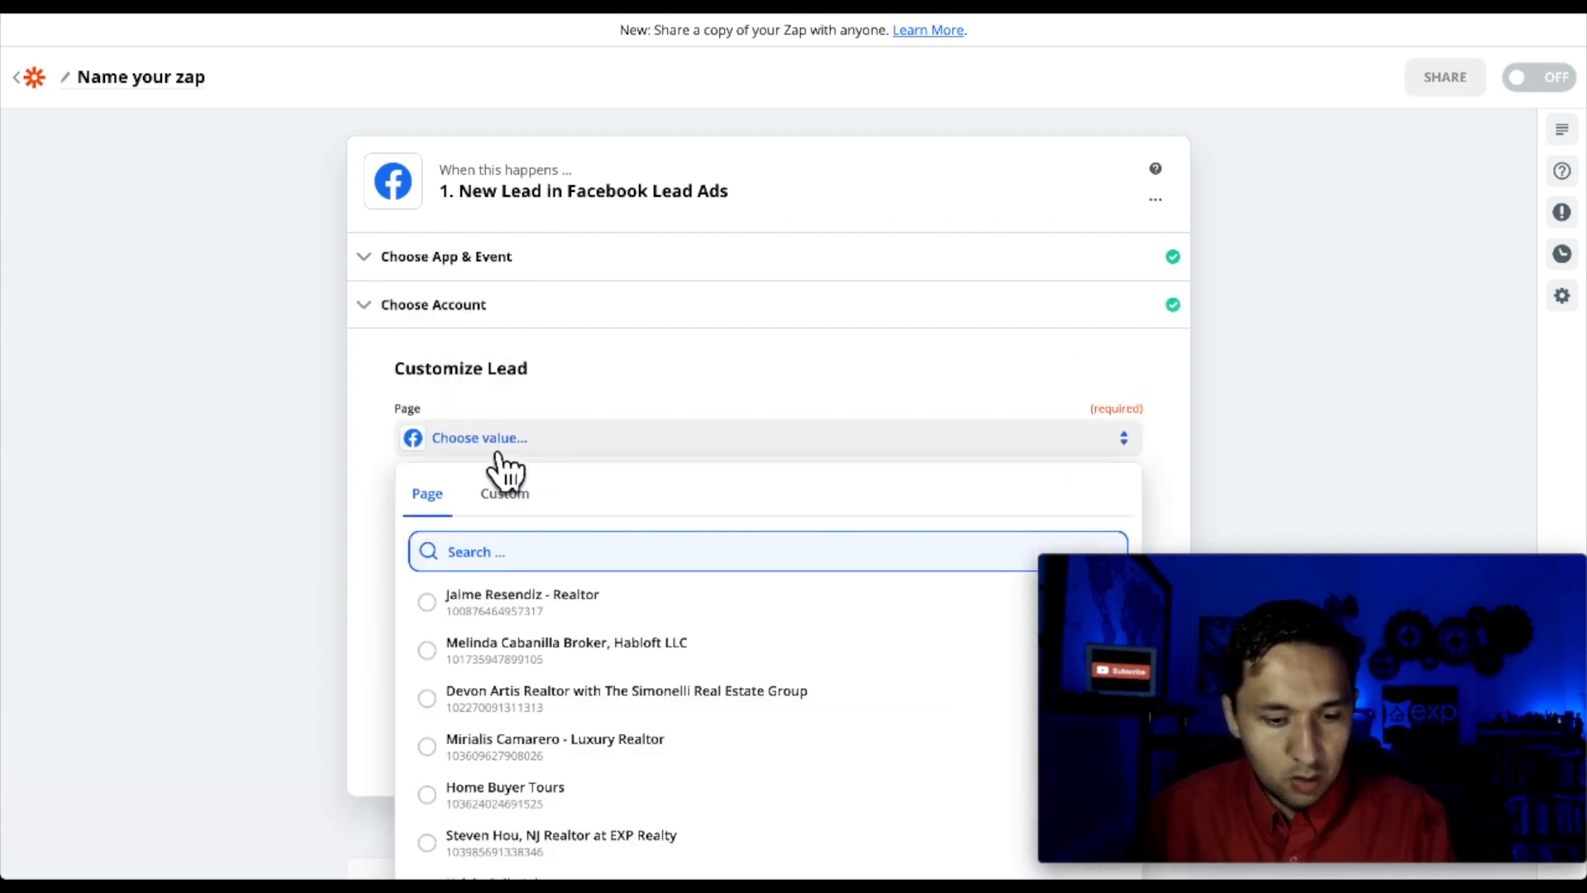
left_click(470, 608)
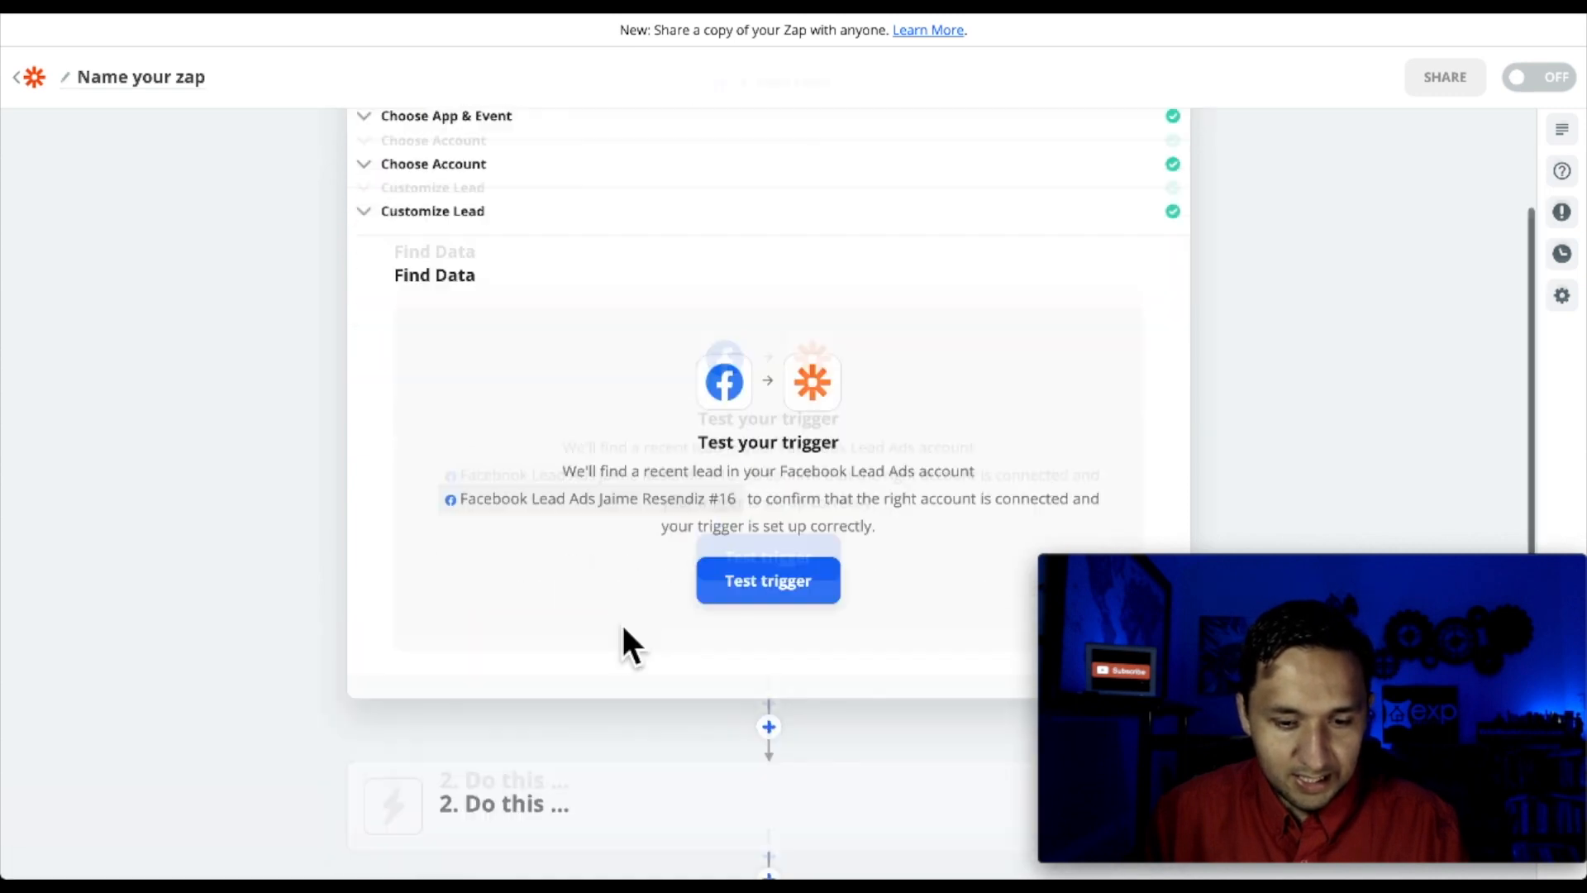
left_click(759, 532)
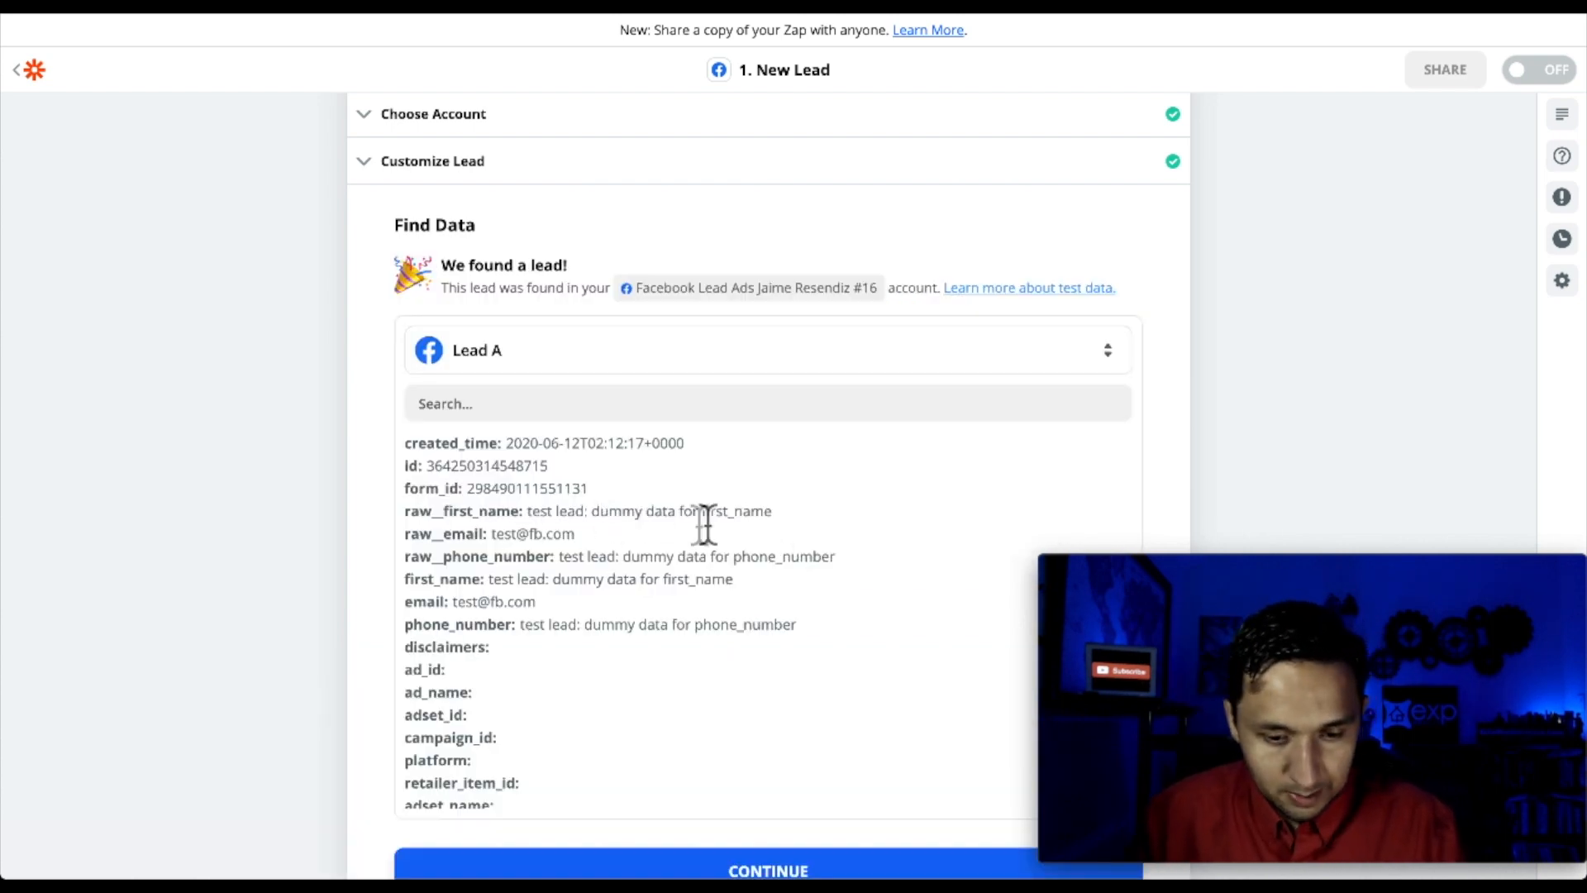
scroll(755, 744, "down", 2)
Set the action step to kvCORE's Create Contact (Post) event
left_click(755, 868)
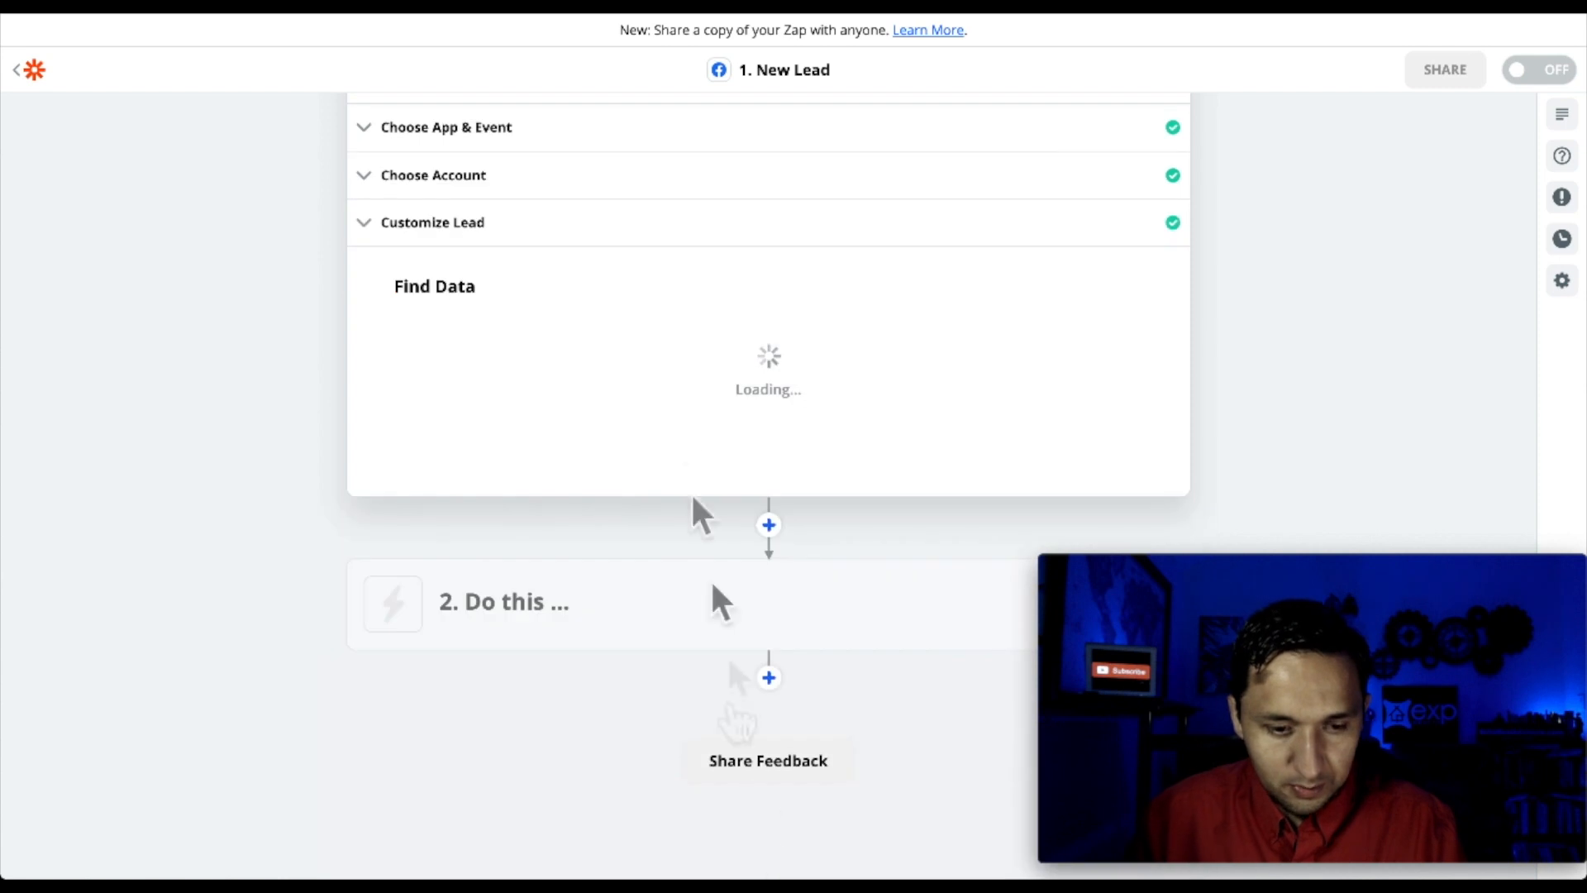
scroll(675, 419, "down", 4)
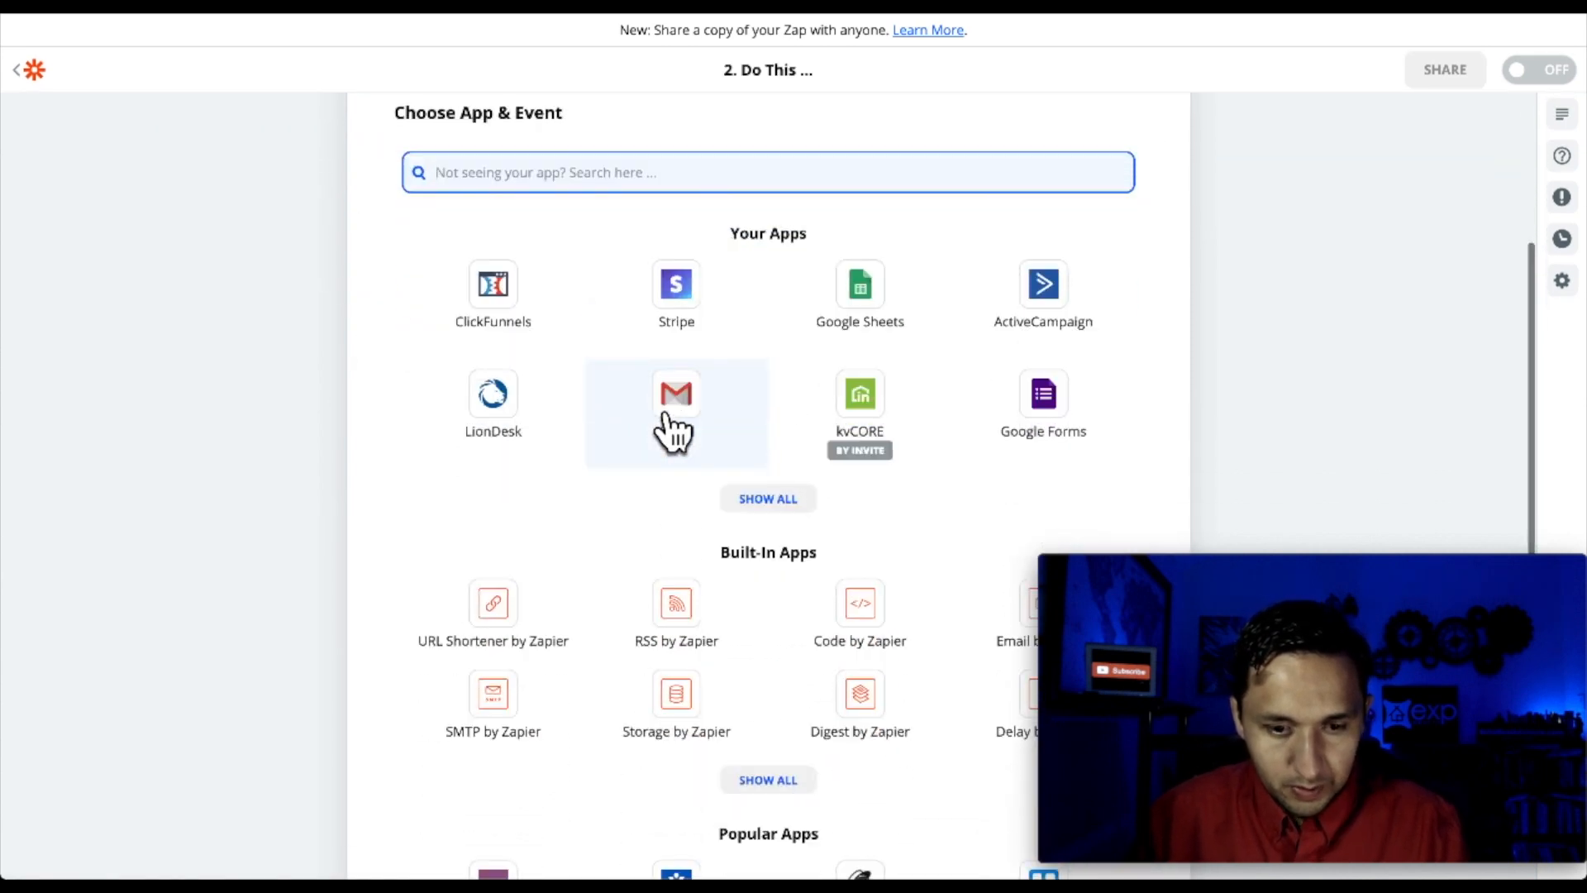
left_click(879, 425)
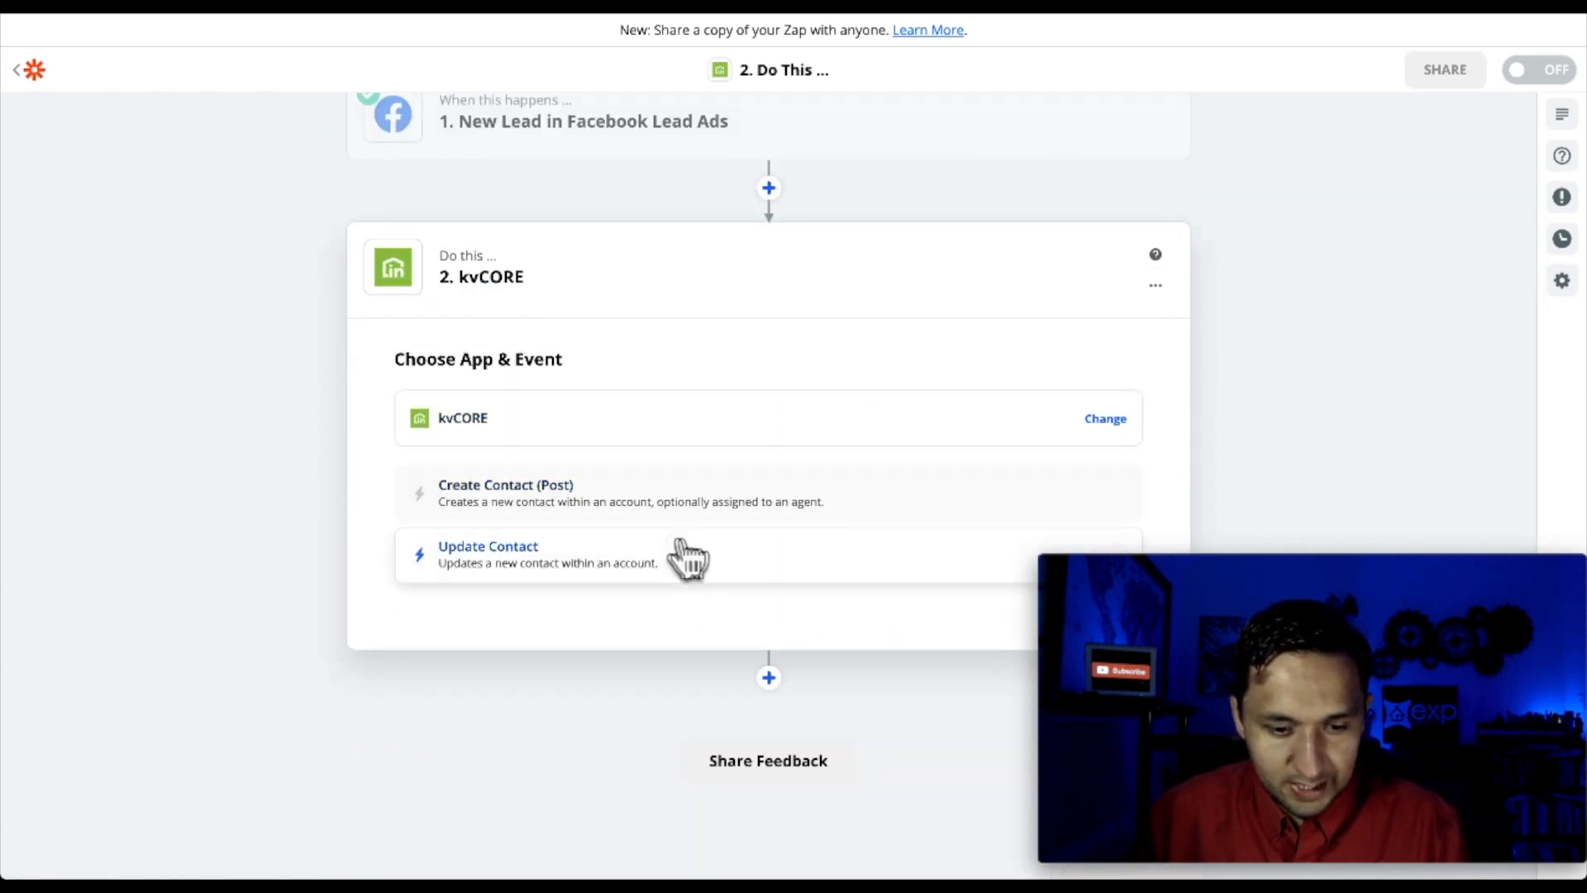
left_click(535, 508)
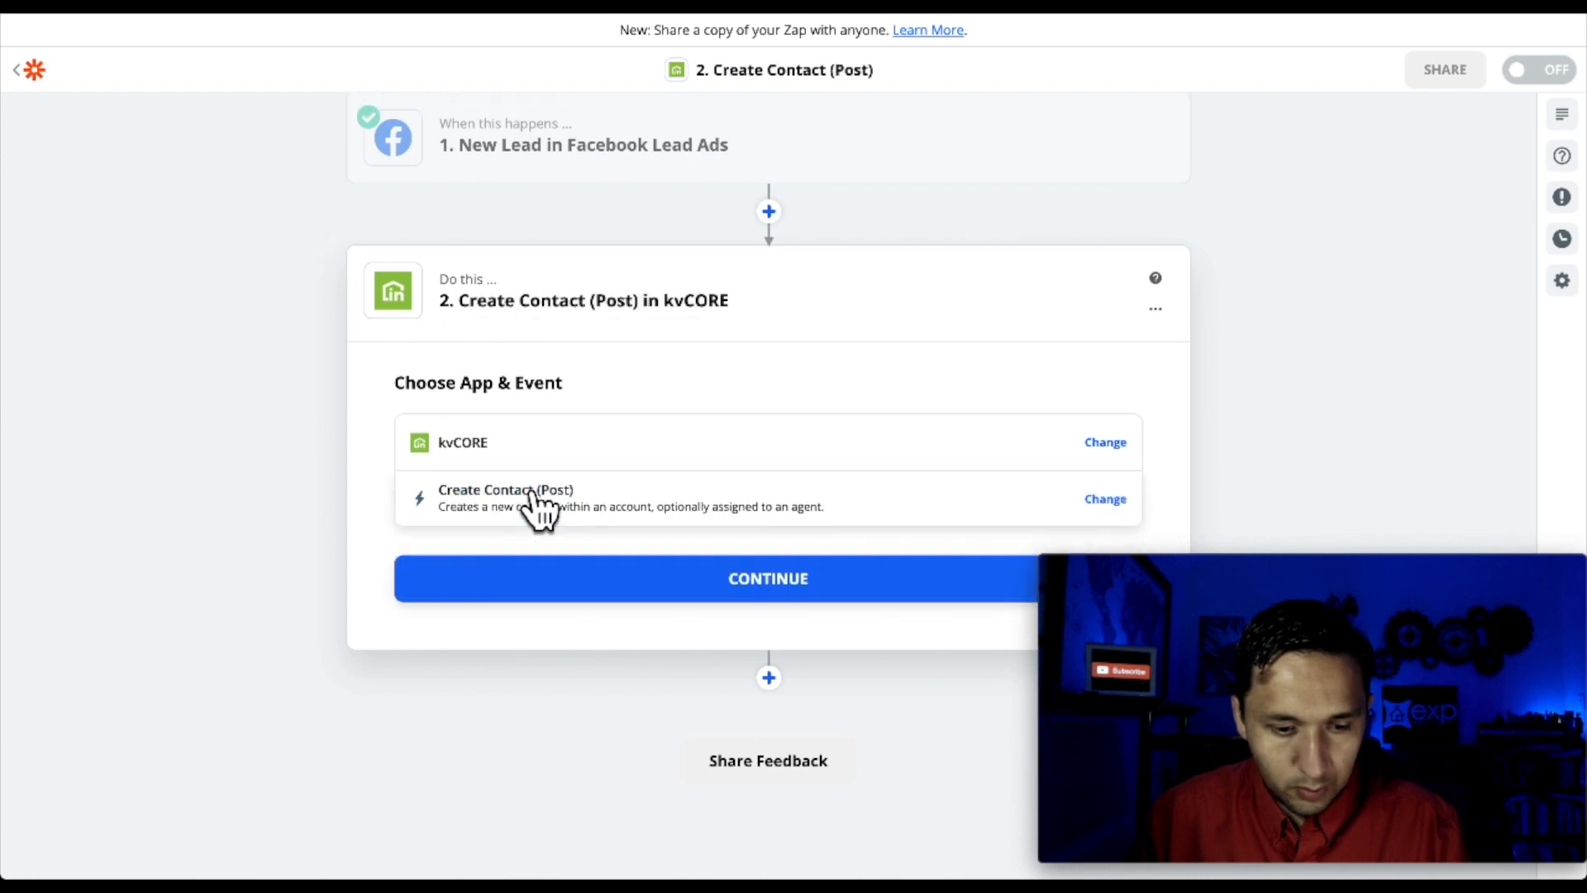
left_click(709, 595)
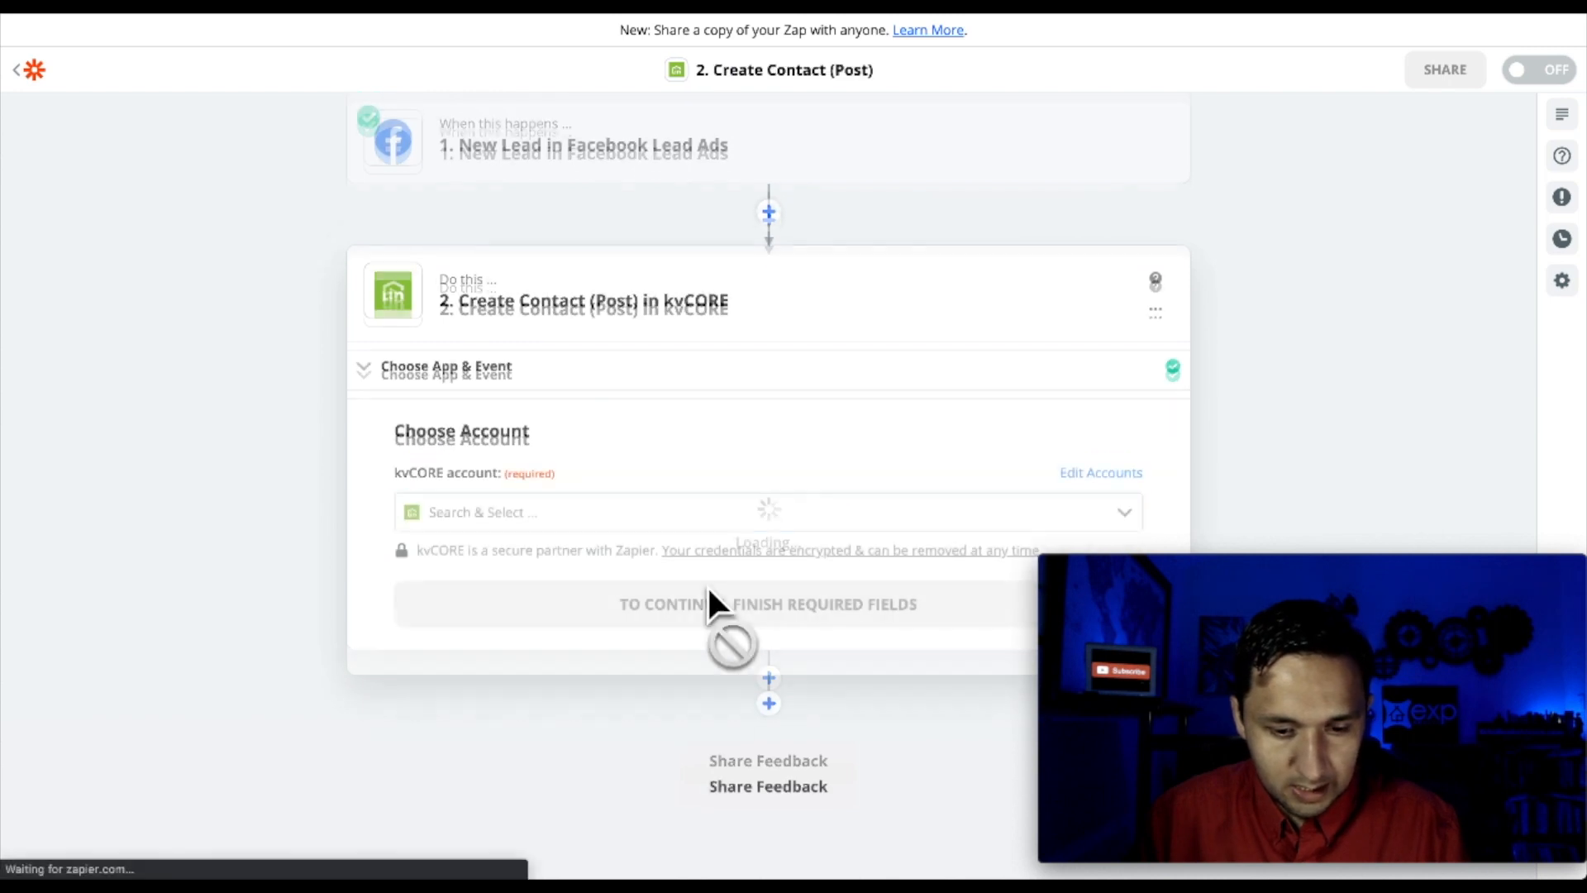
Select the connected kvCORE account for the action
left_click(617, 514)
left_click(586, 577)
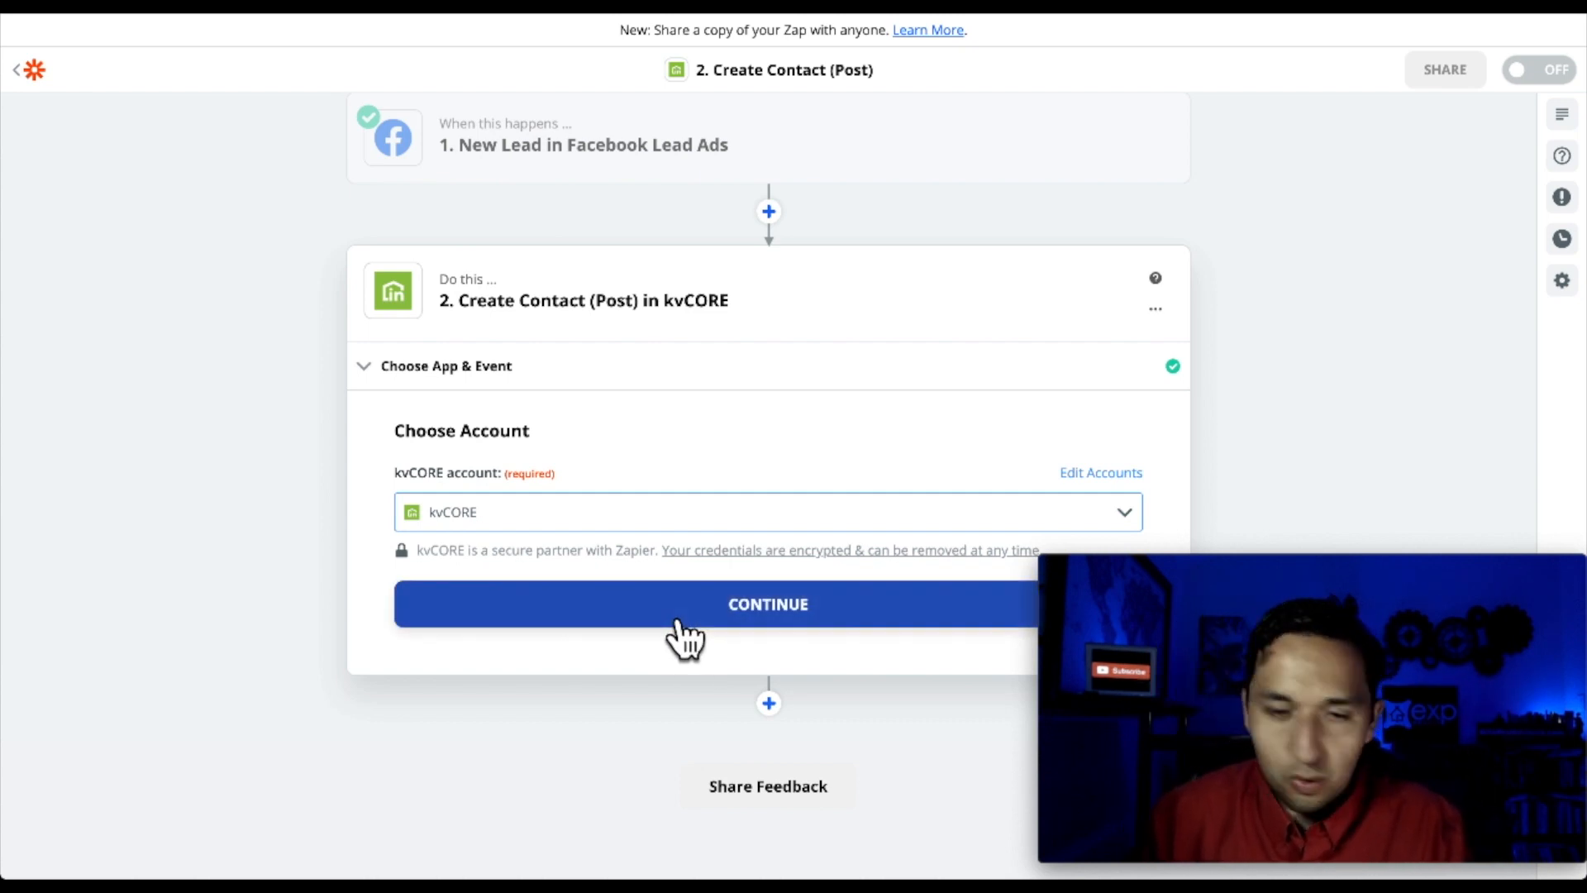
left_click(683, 636)
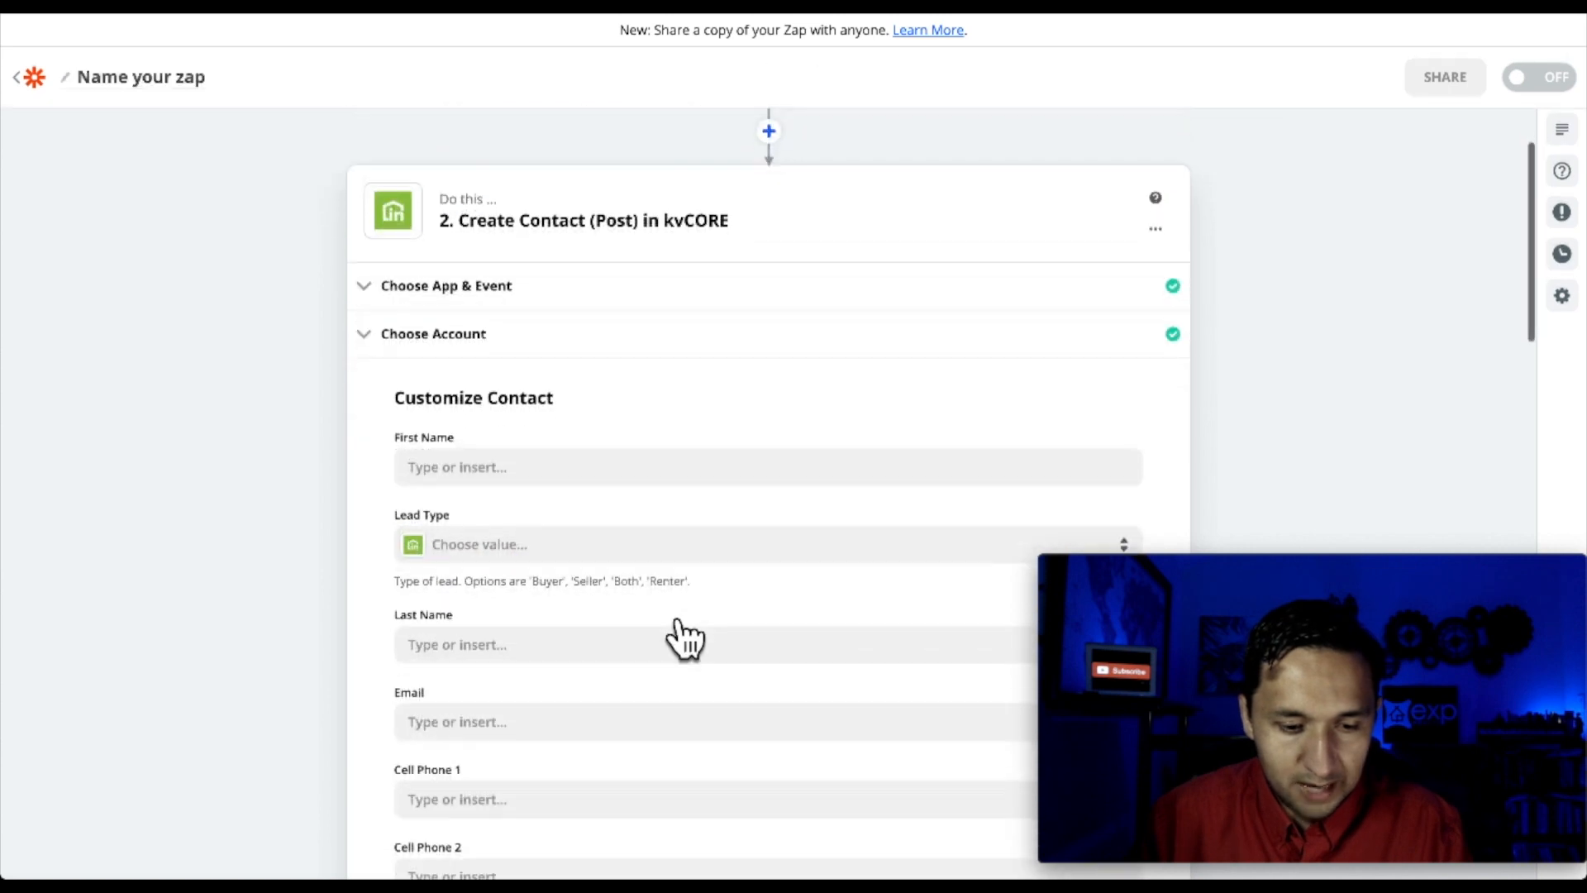
Map the lead's first name into First Name, set Lead Type to Buyer, leave Last Name empty
left_click(545, 467)
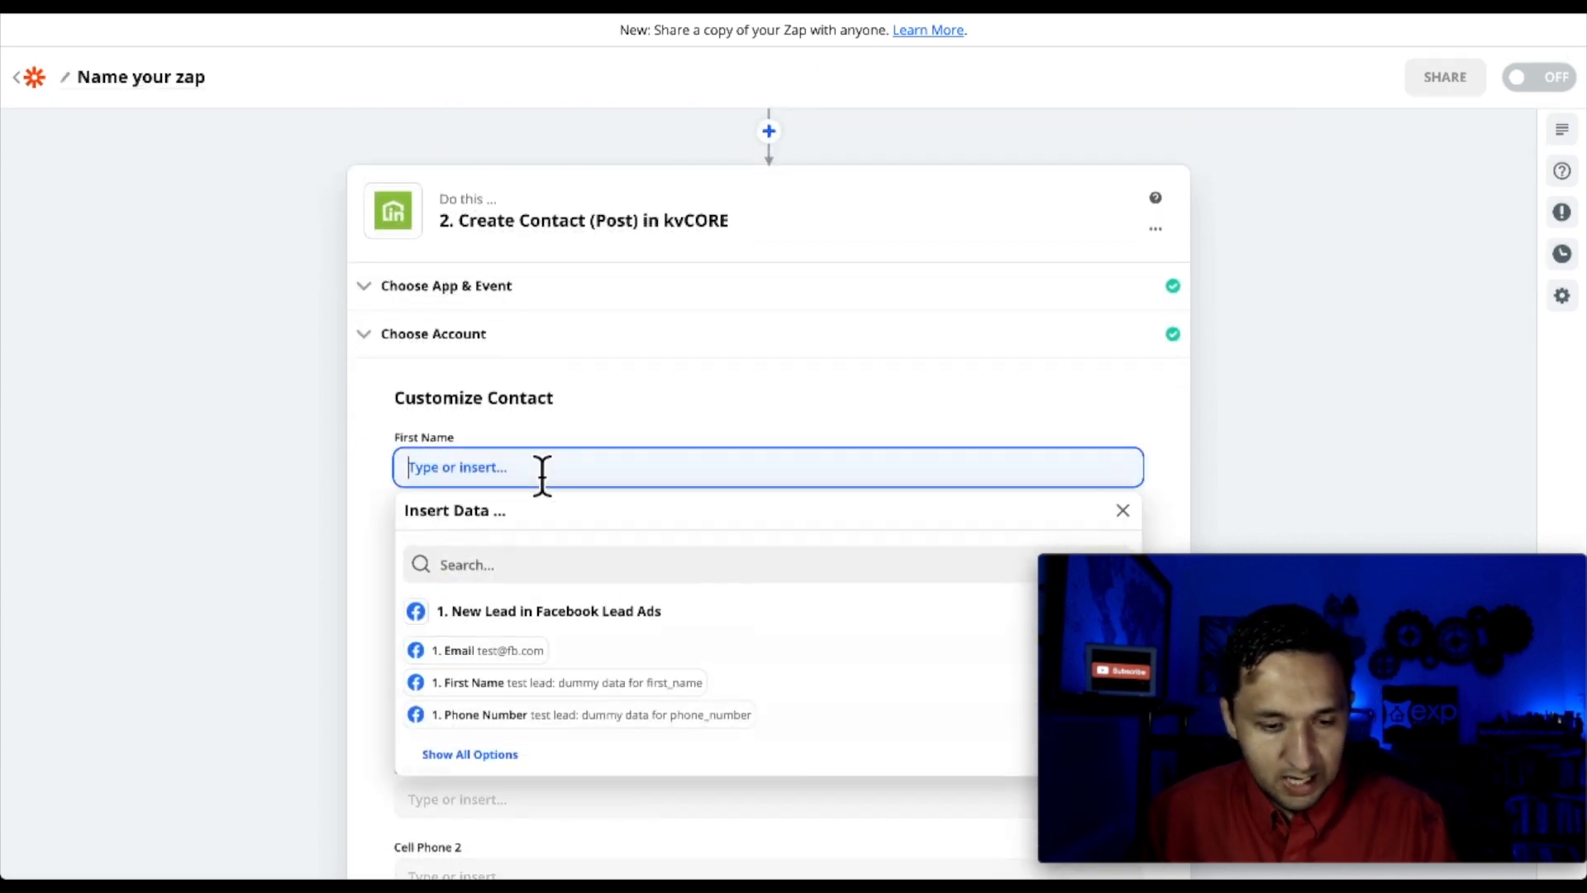
left_click(500, 685)
left_click(359, 527)
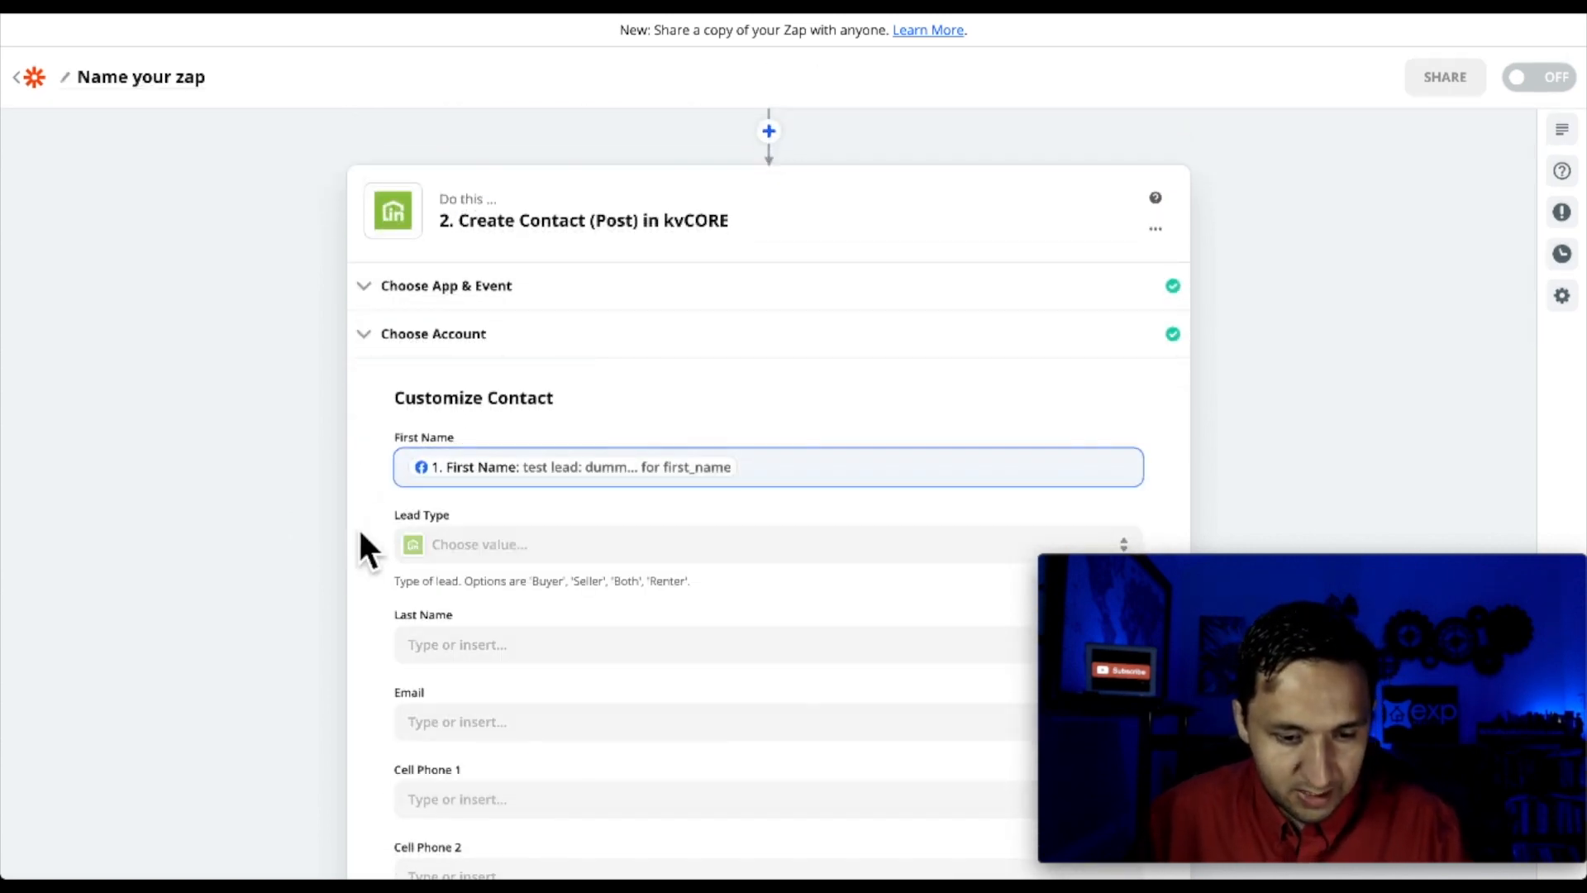
scroll(449, 602, "down", 2)
left_click(484, 357)
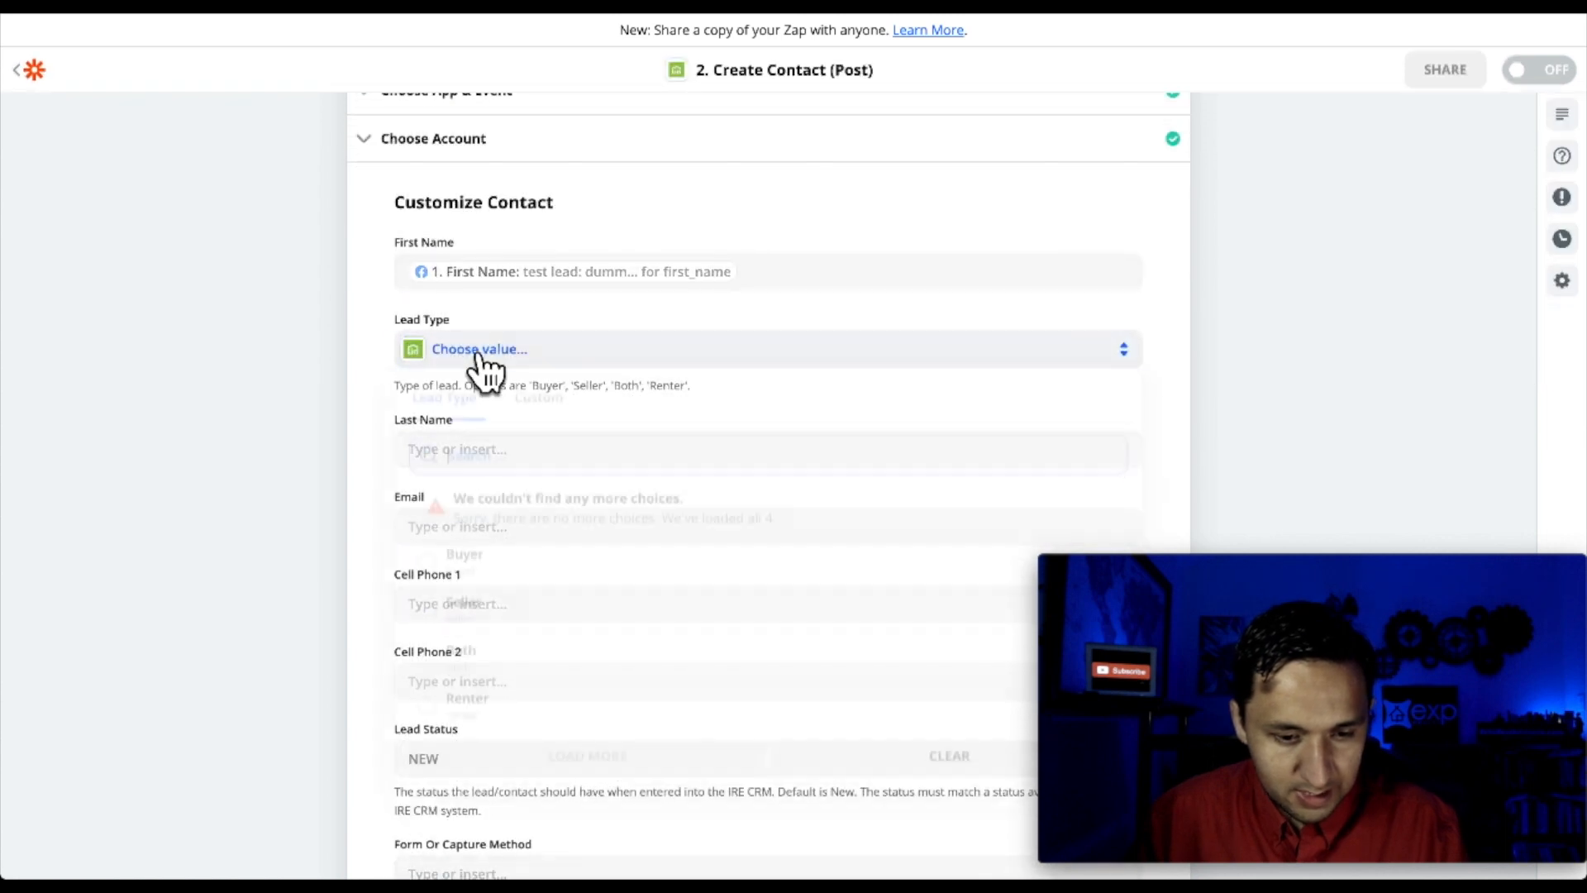
left_click(468, 585)
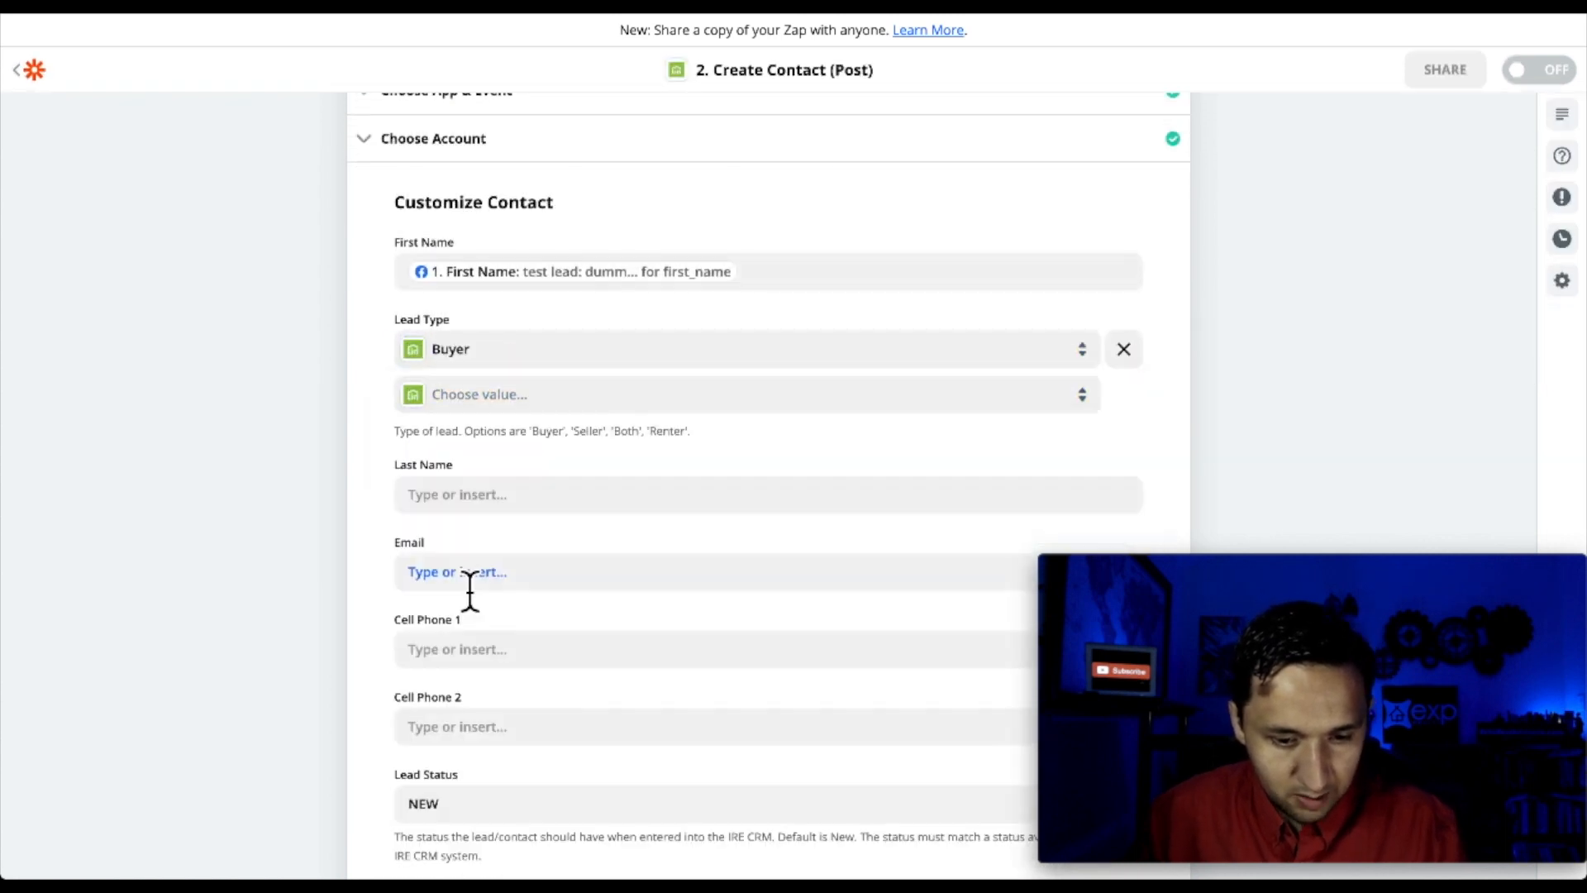
scroll(440, 616, "down", 1)
left_click(490, 407)
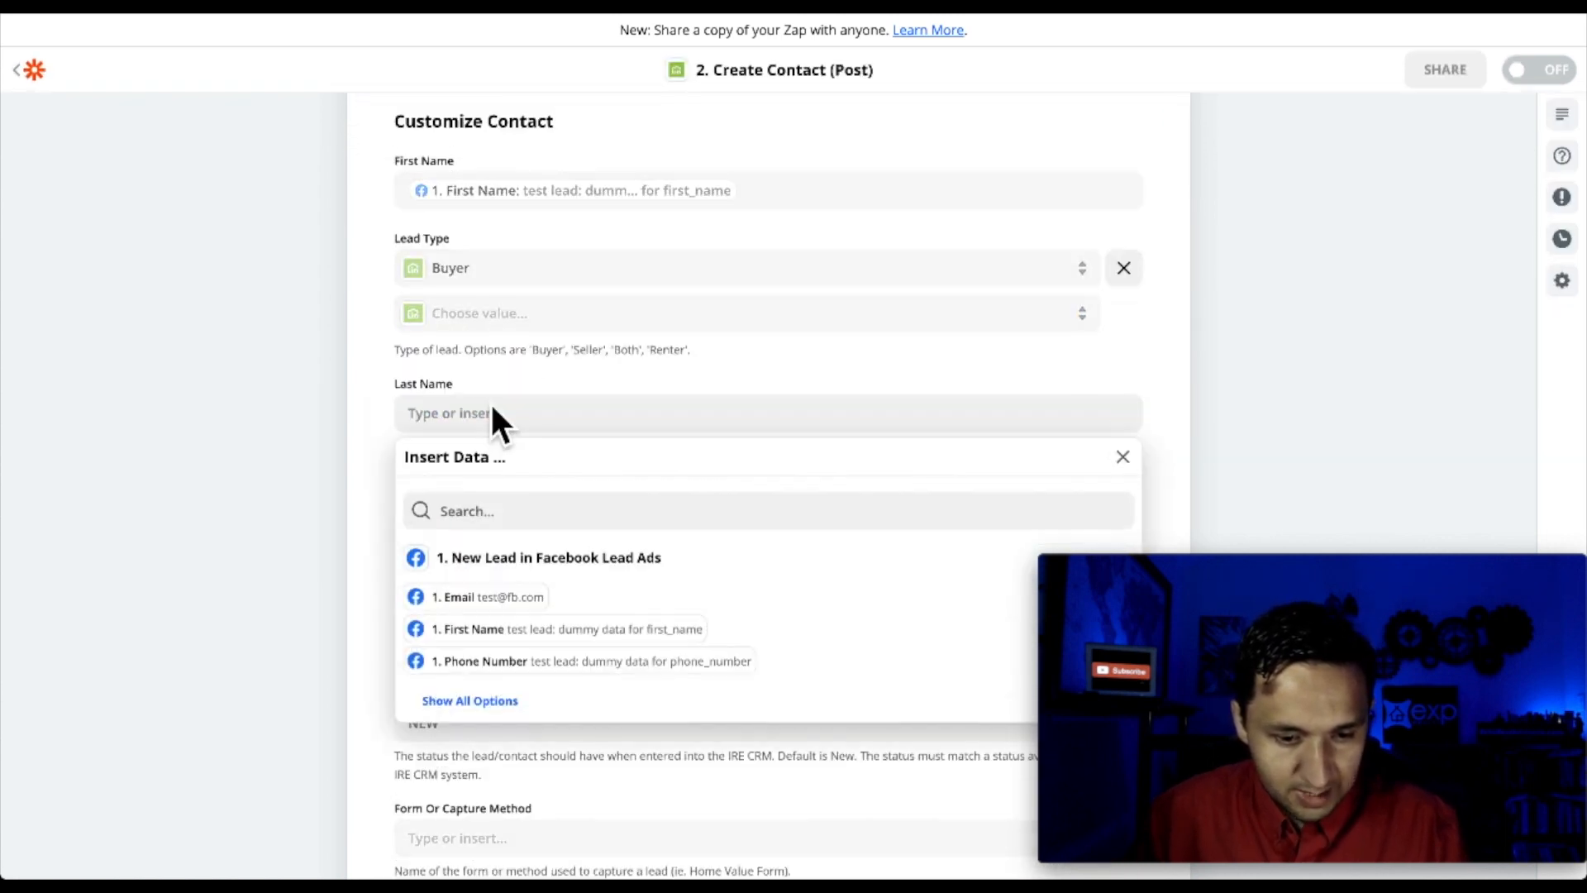
left_click(373, 447)
Map the lead's email into Email and phone number into Cell Phone 1
scroll(372, 451, "down", 1)
left_click(494, 387)
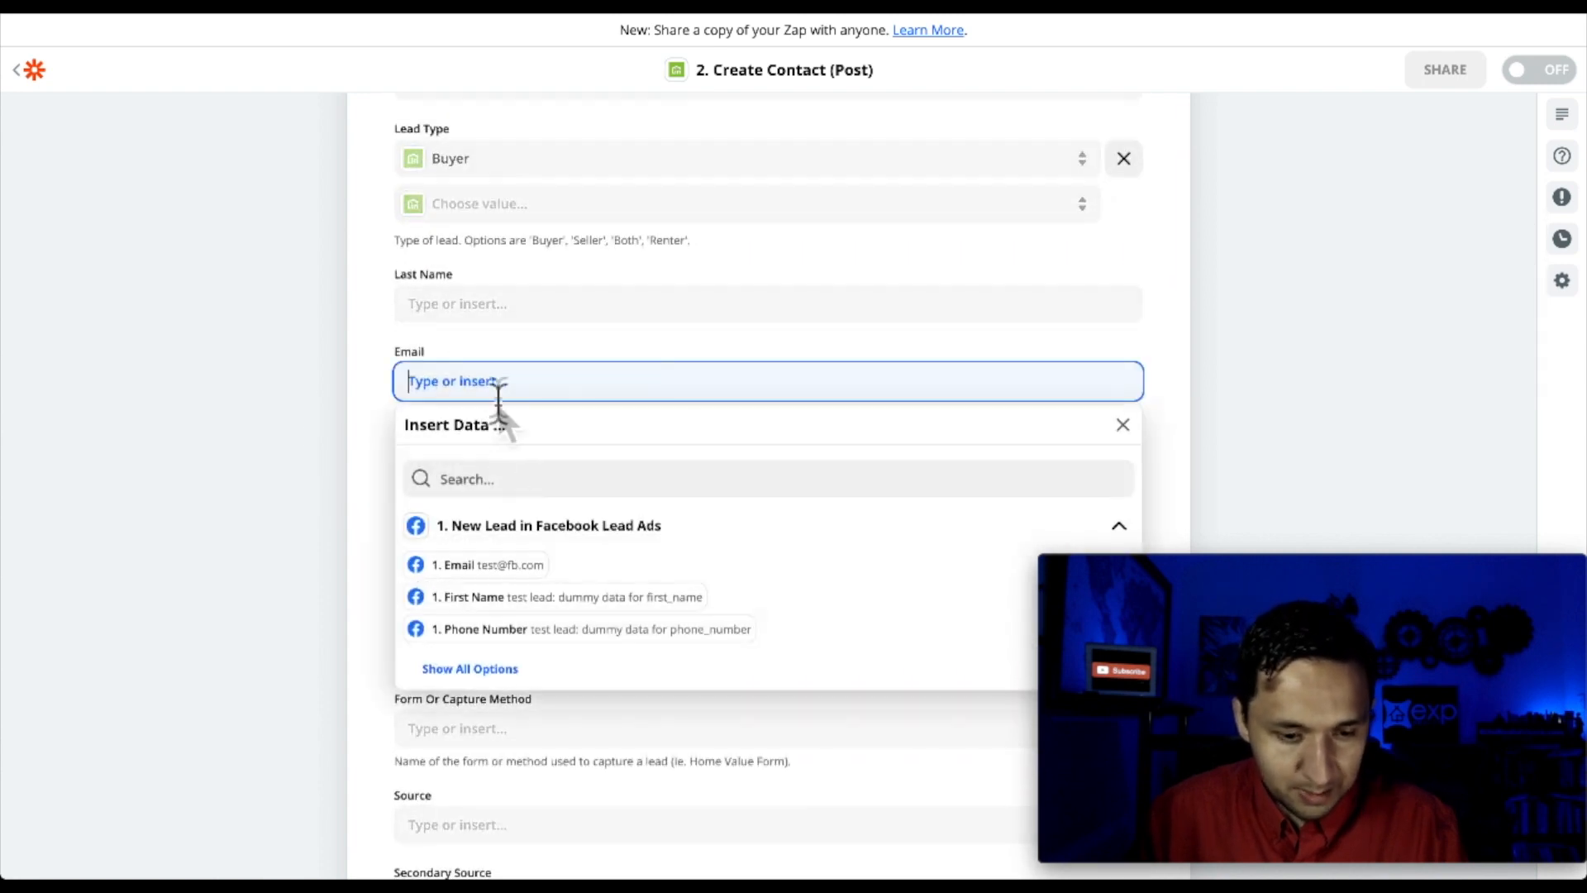
left_click(500, 565)
left_click(354, 497)
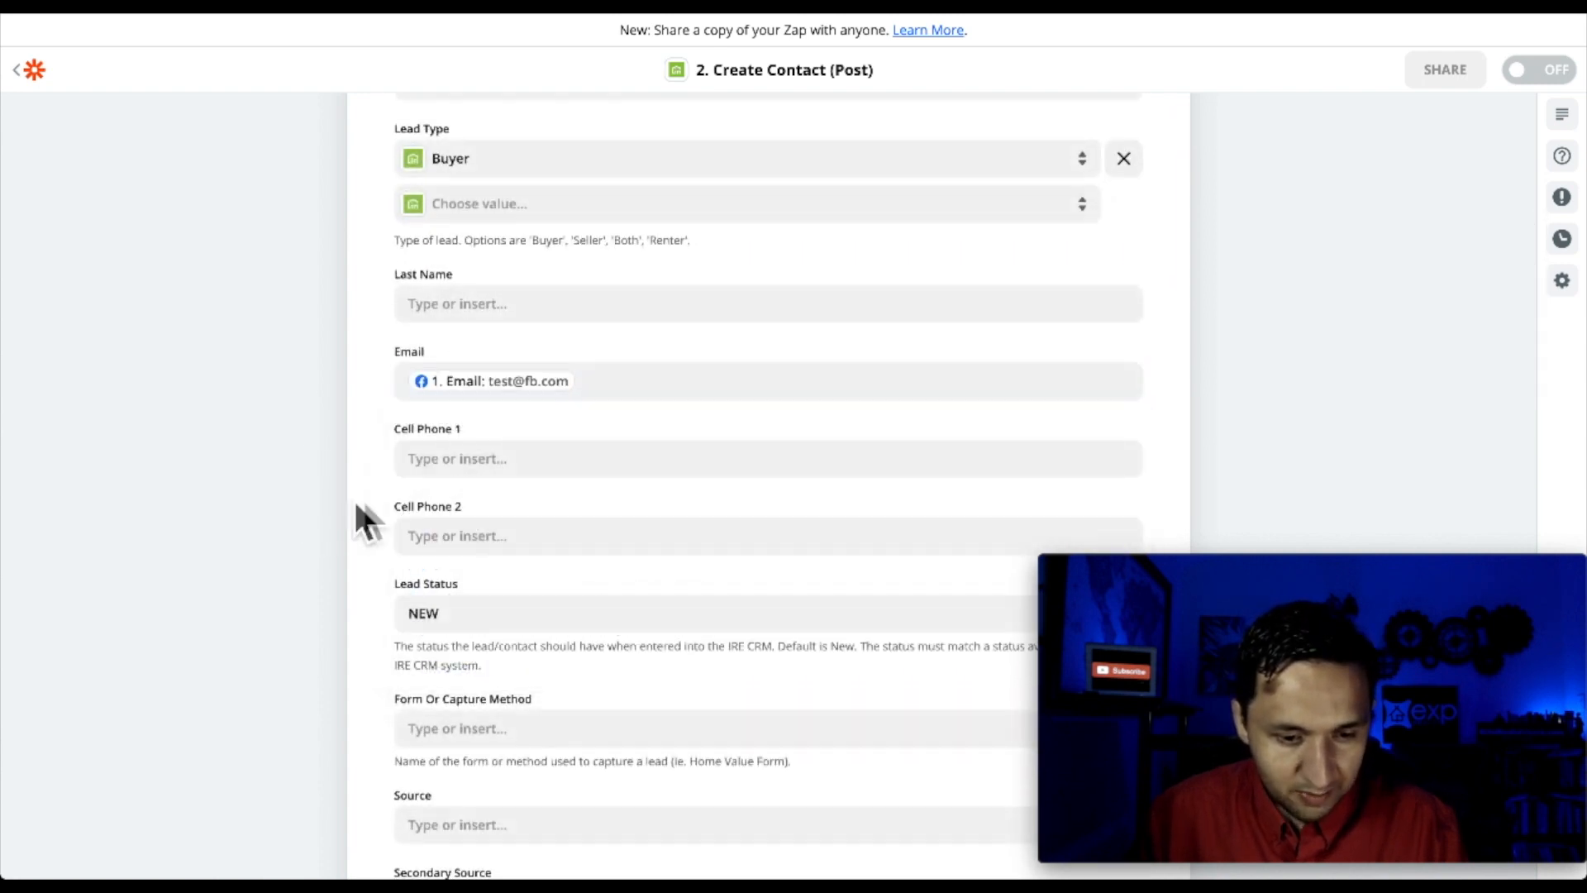
left_click(494, 463)
left_click(494, 708)
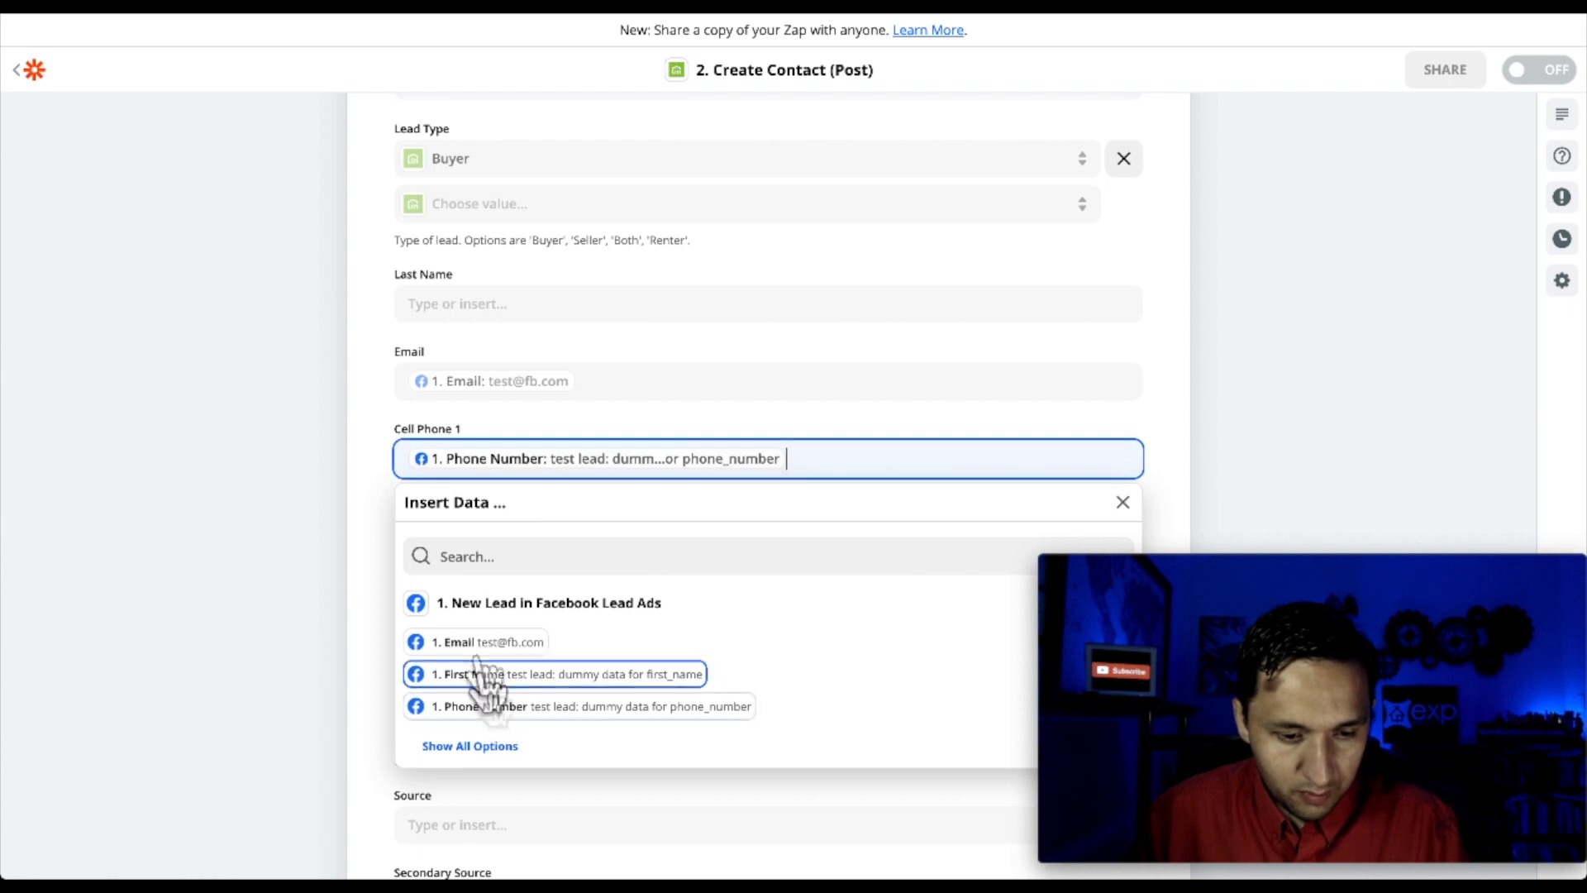
left_click(368, 565)
Tag new contacts 'trailranch', save the mapping, and activate the kvCORE Trail Ranch campaign
scroll(369, 567, "down", 4)
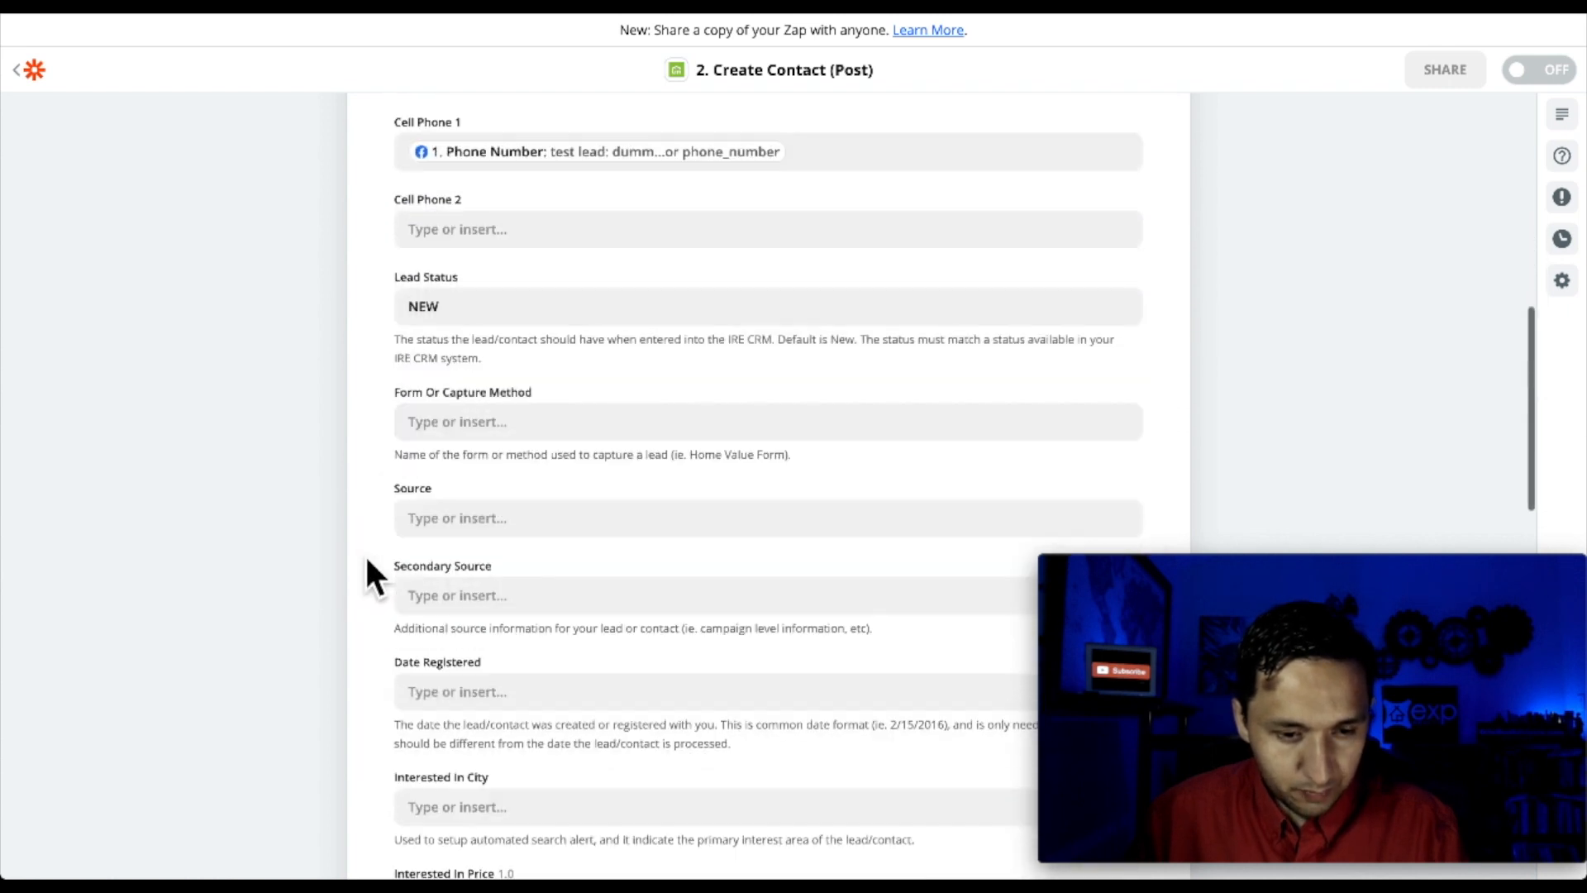
scroll(477, 538, "down", 3)
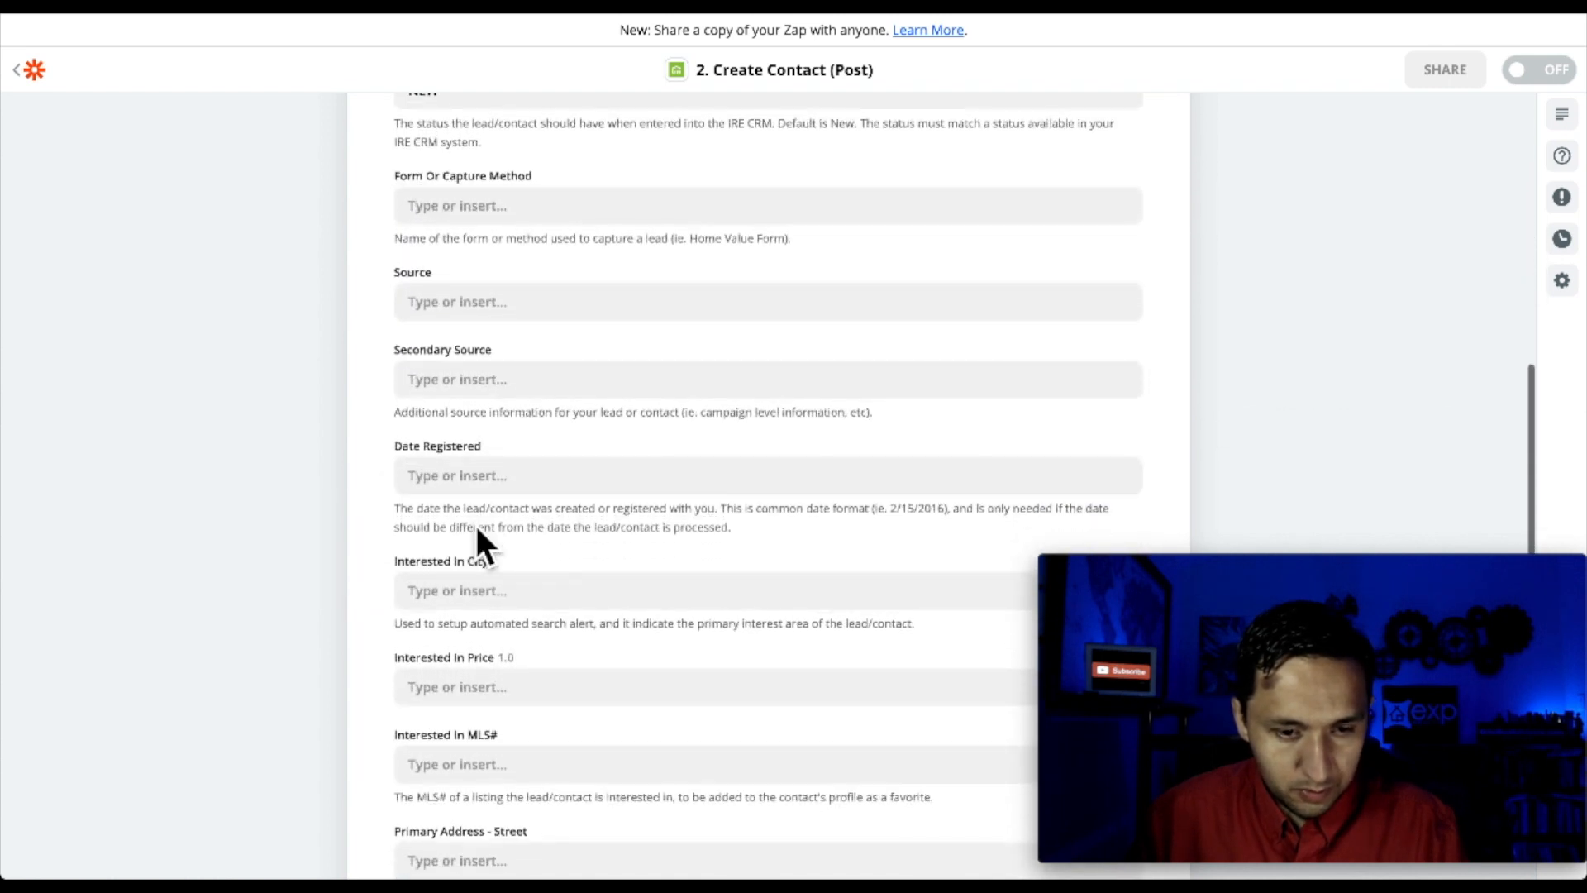
scroll(476, 533, "down", 8)
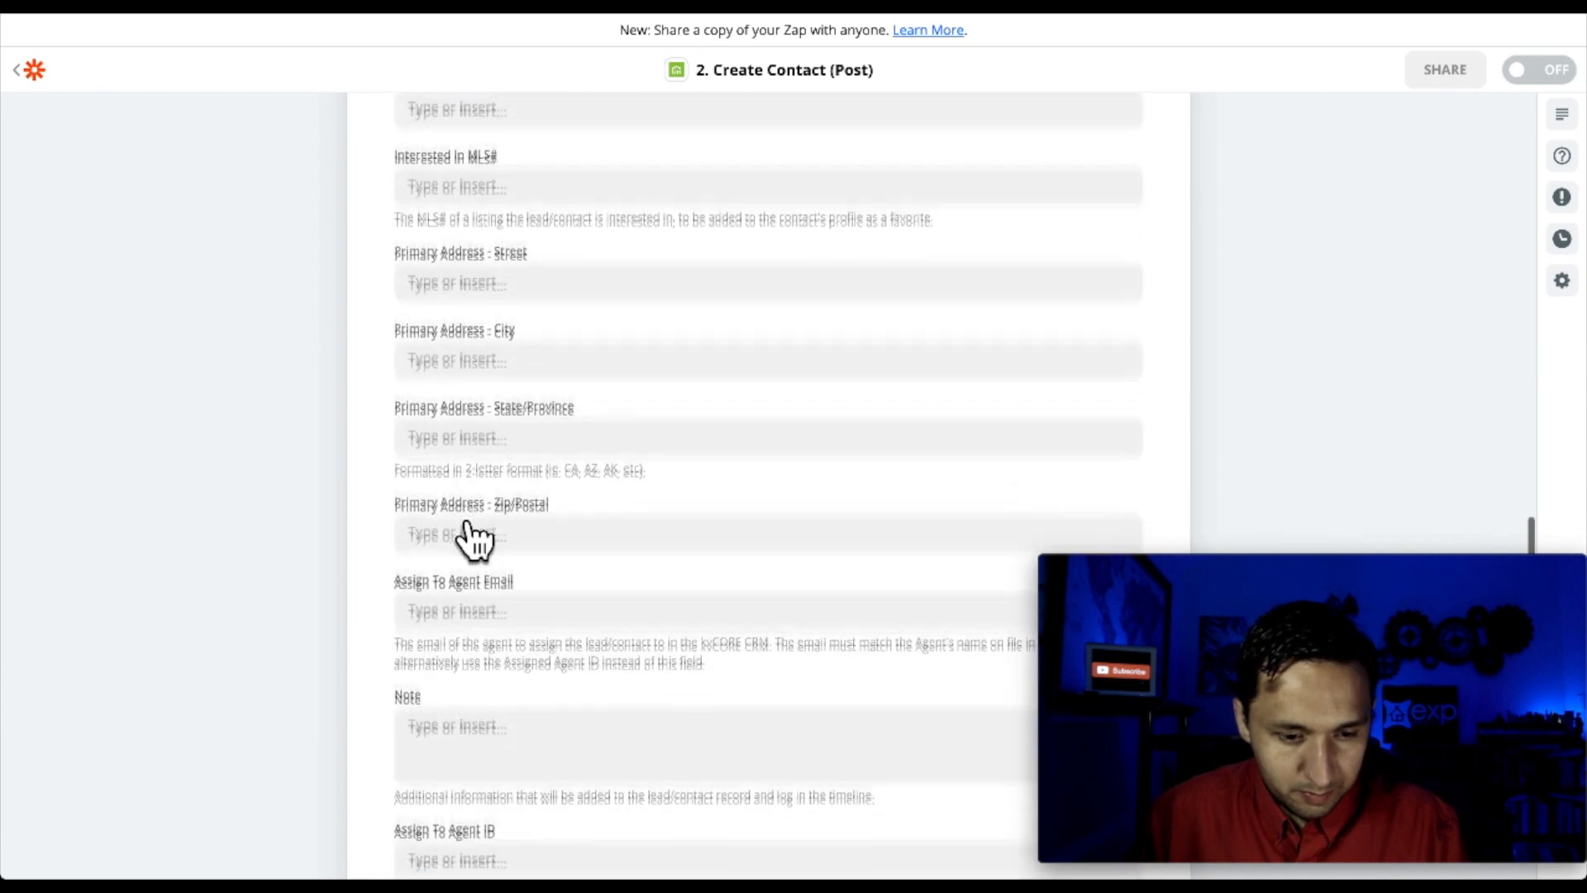
scroll(476, 533, "down", 5)
left_click(482, 430)
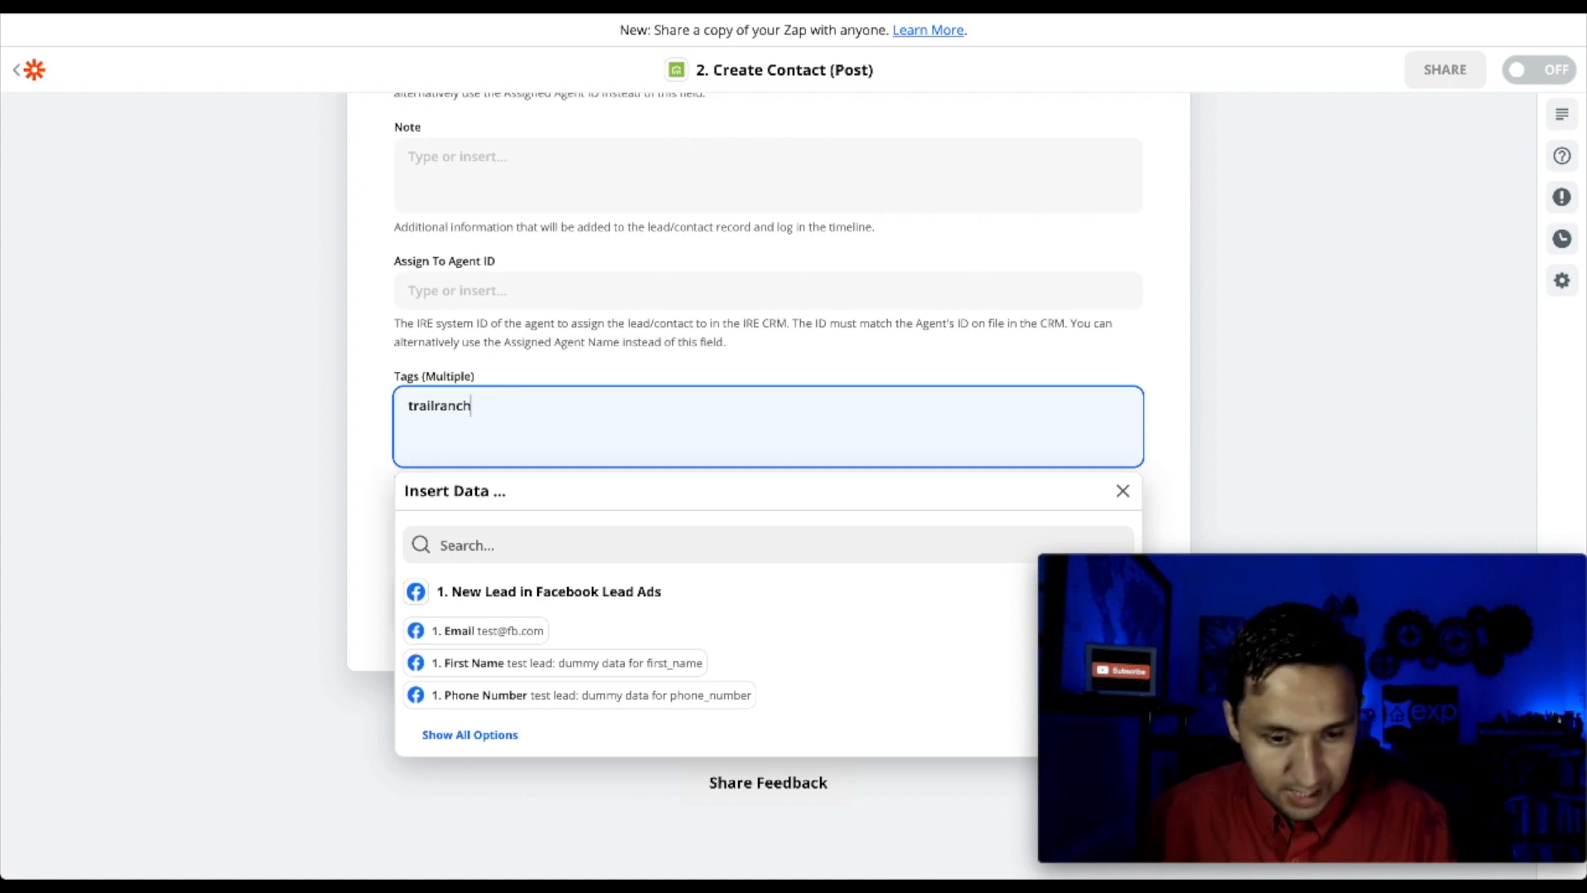
type("trailranch")
left_click(1291, 307)
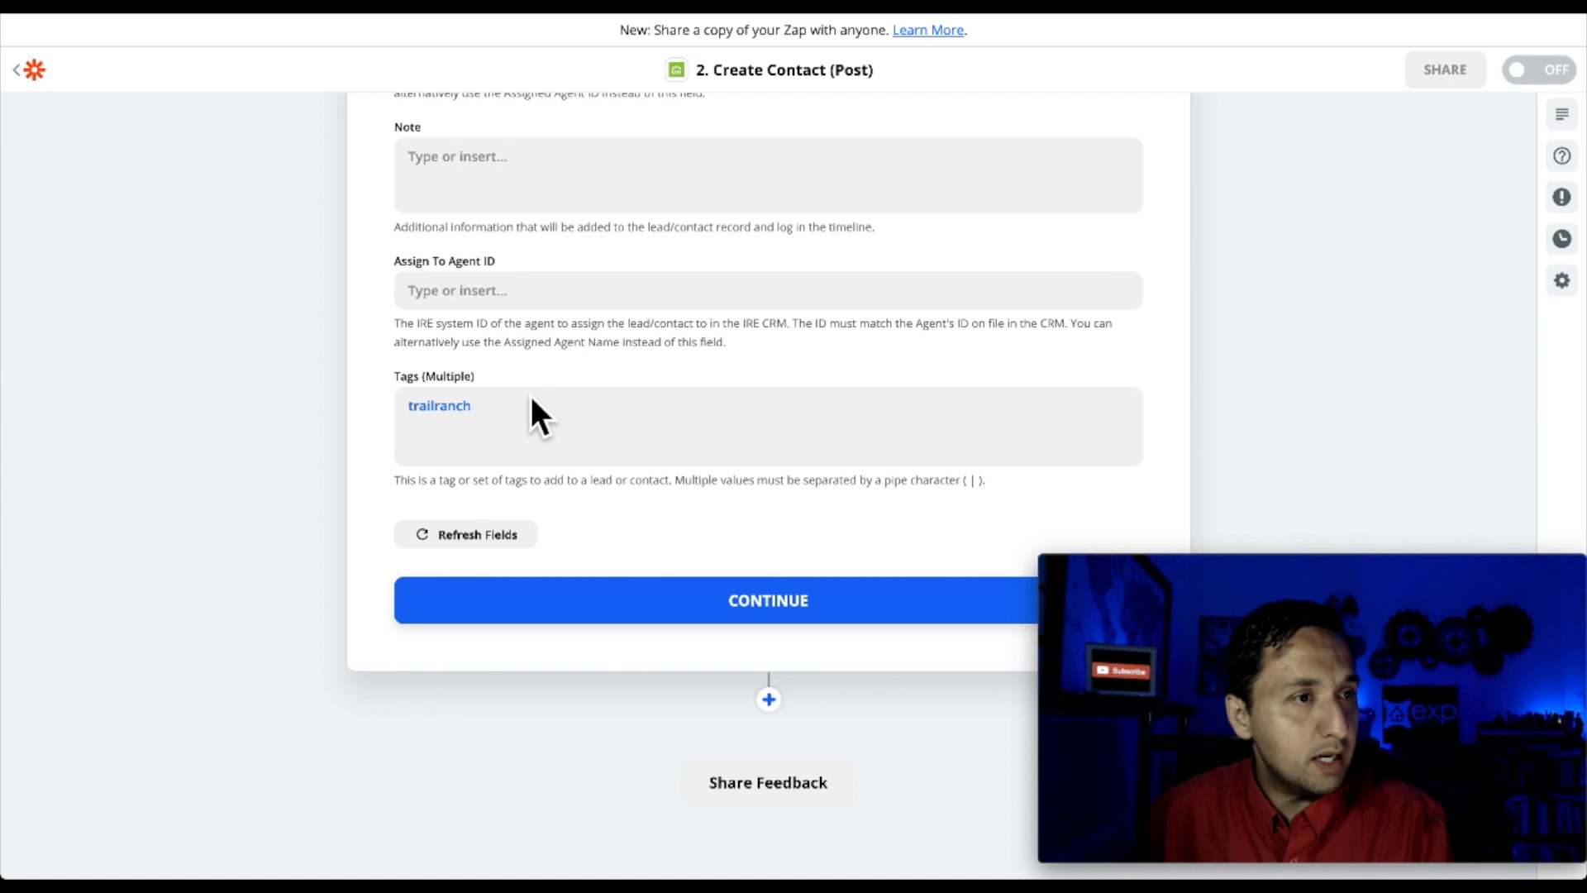
left_click(699, 608)
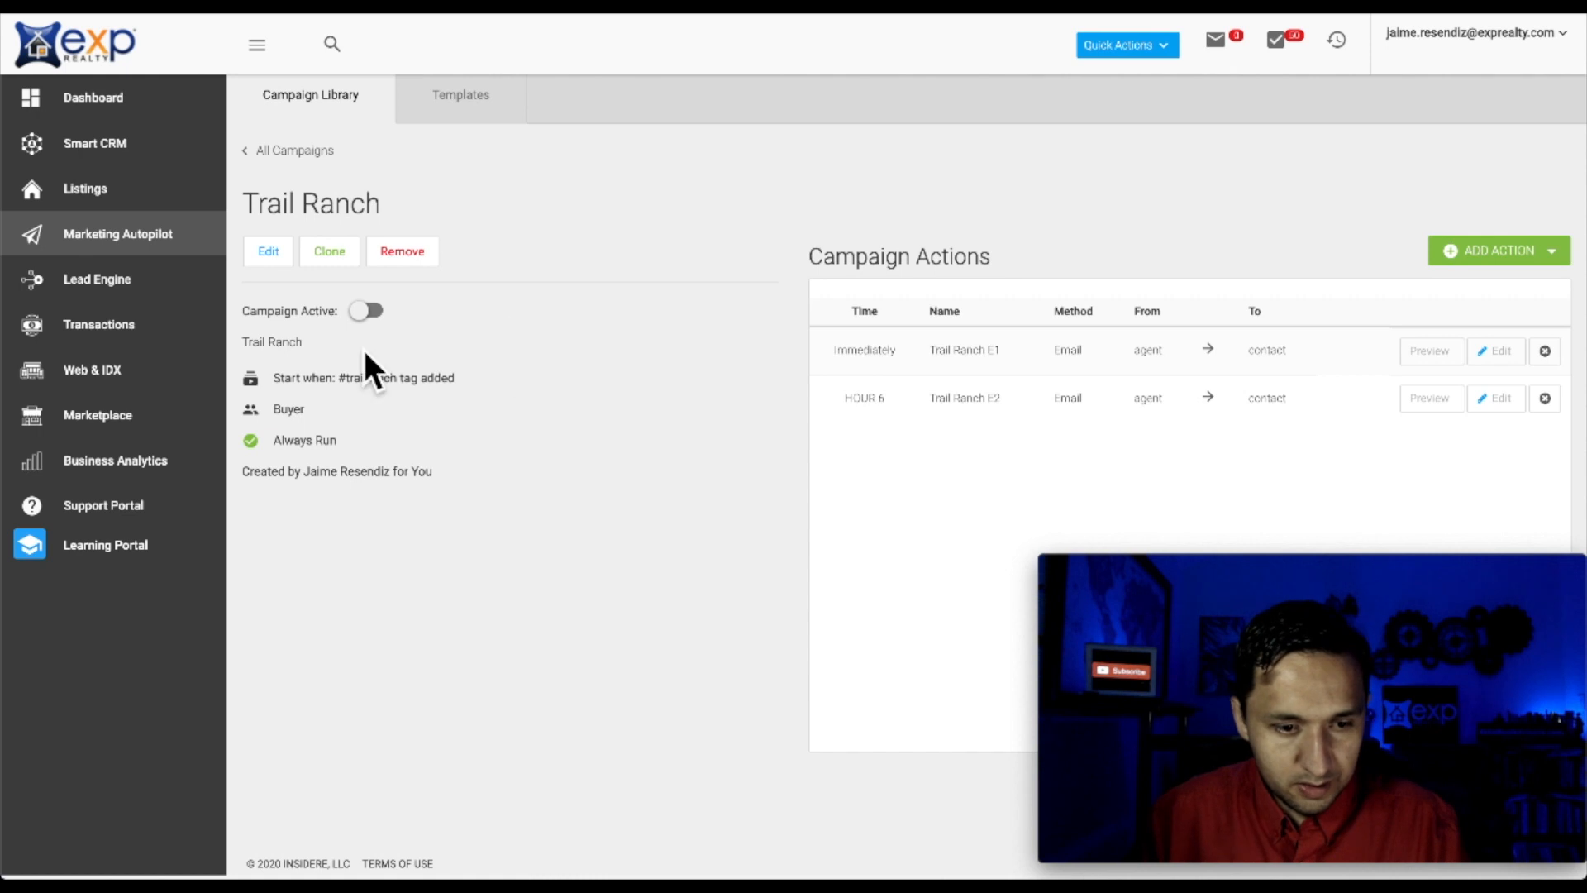
left_click(371, 311)
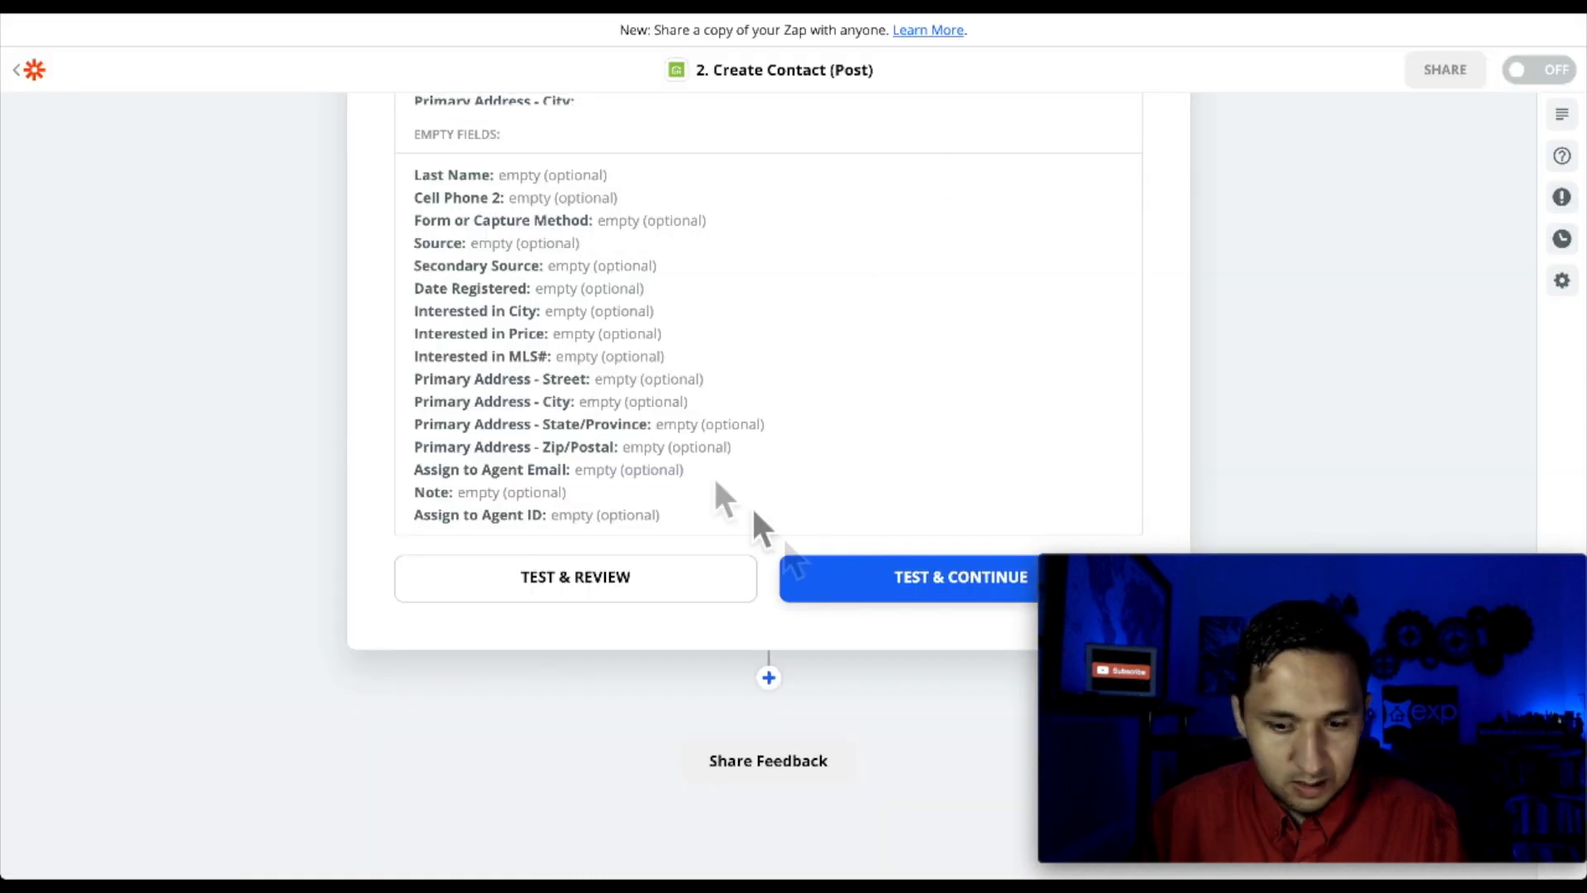
Send a test contact to kvCORE and check it in the Smart CRM contacts list
left_click(822, 583)
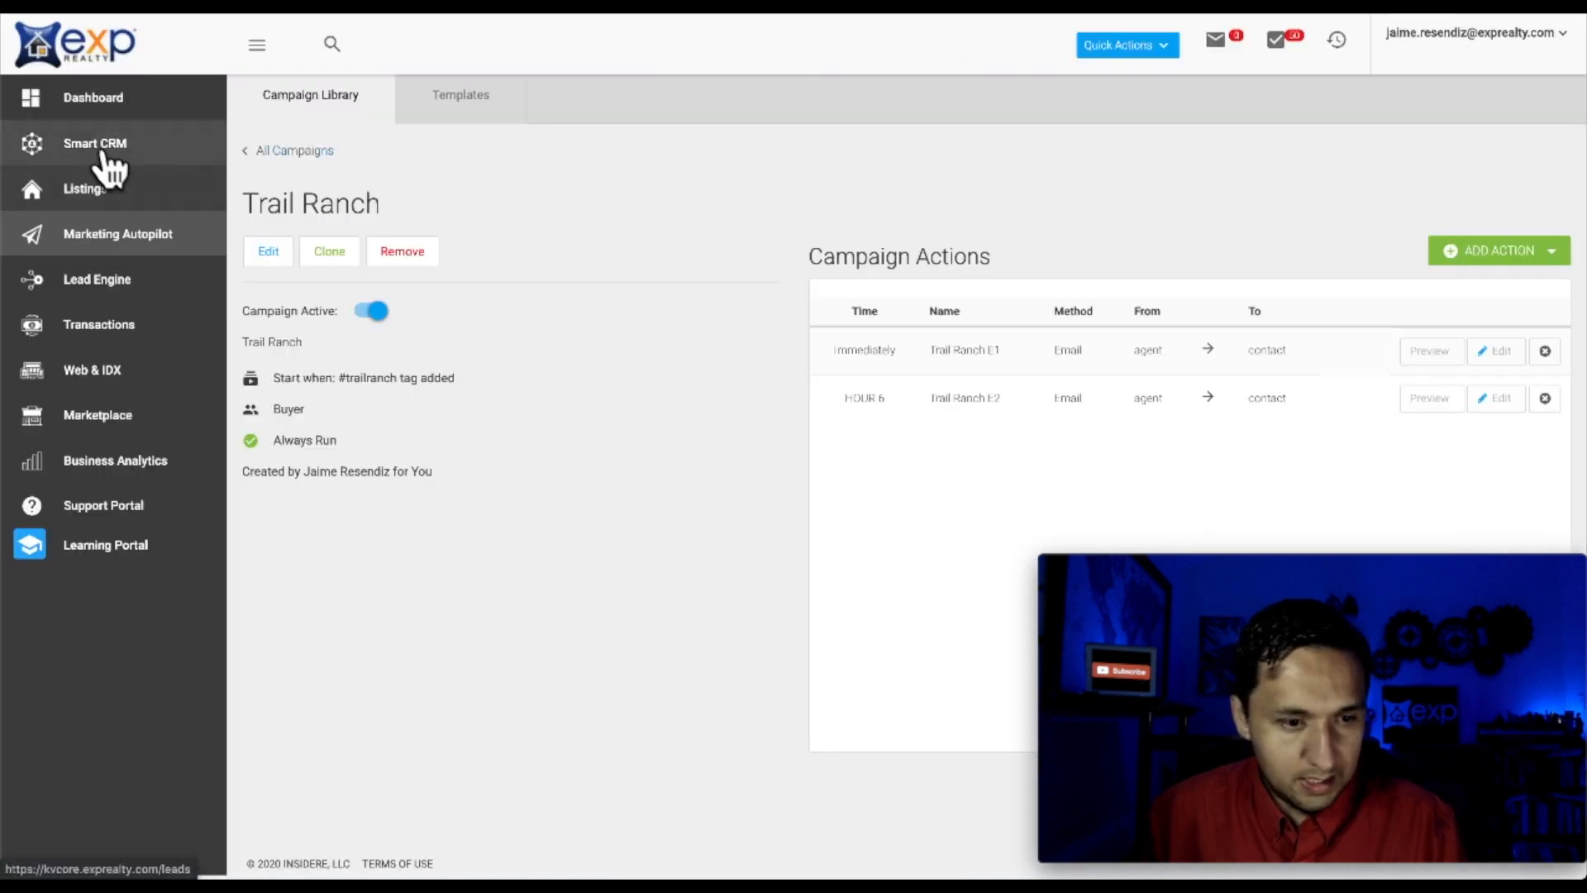
left_click(101, 151)
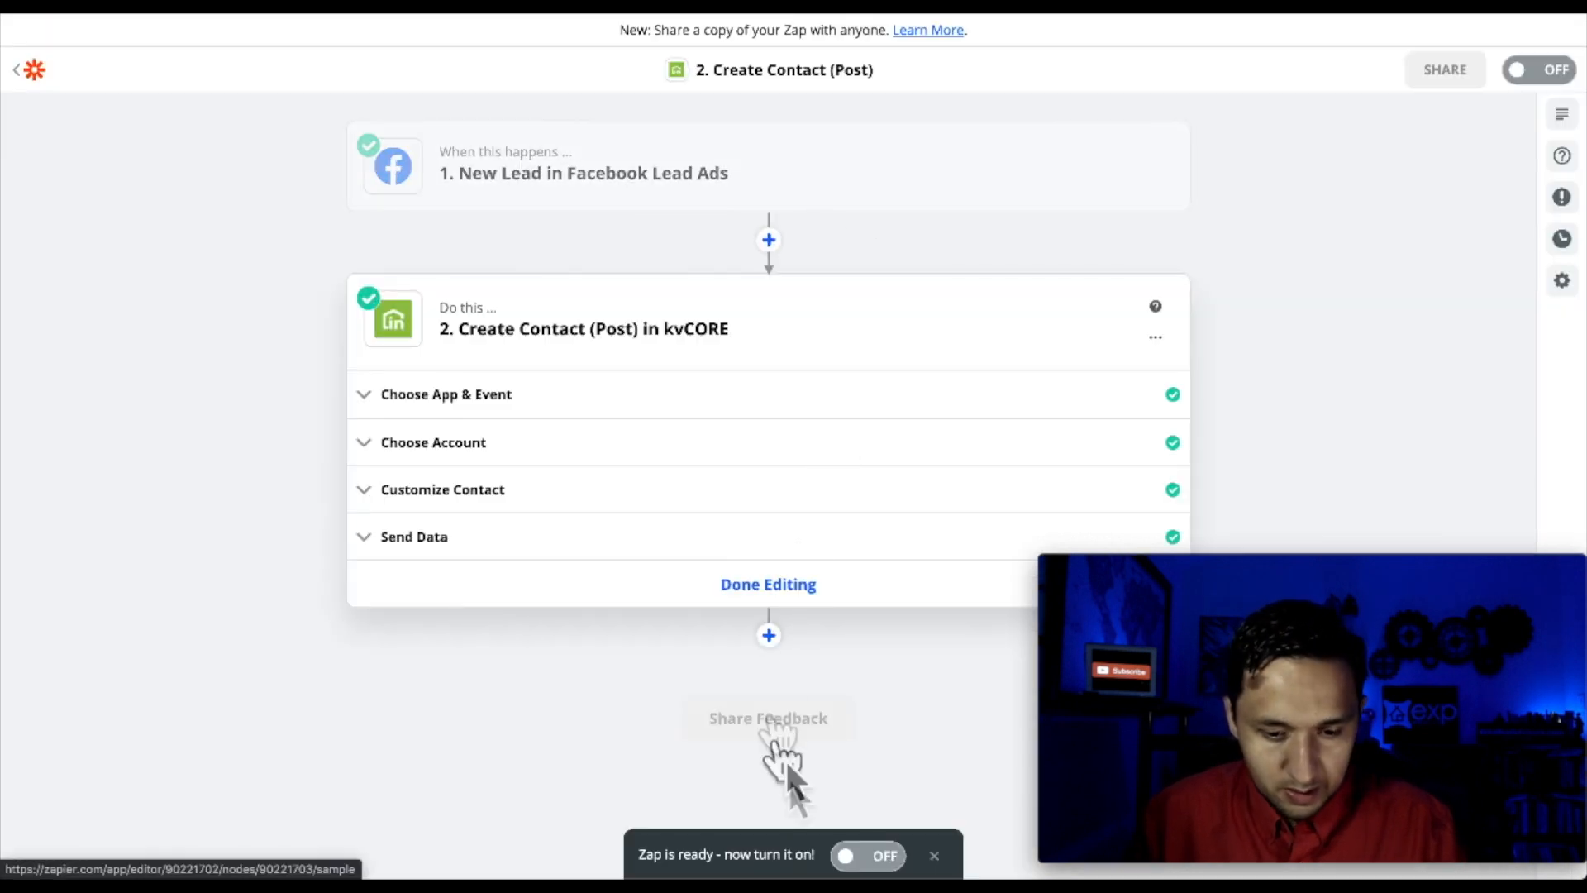
Turn the Zap on and name it 'Trail Ranch - FB - kvCORE'
left_click(878, 858)
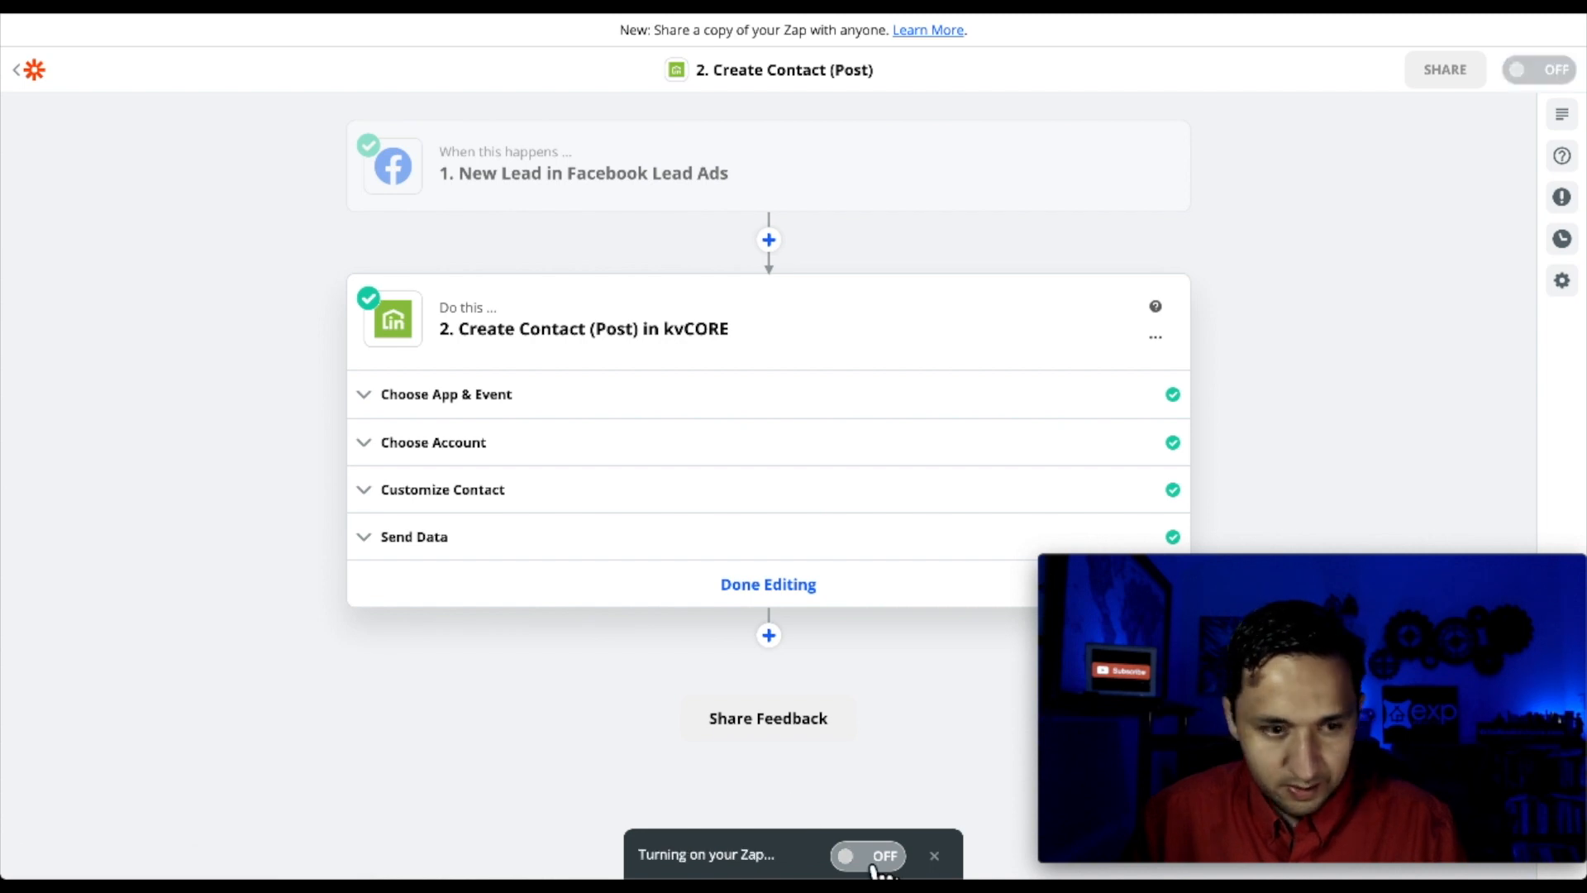
type("Tra")
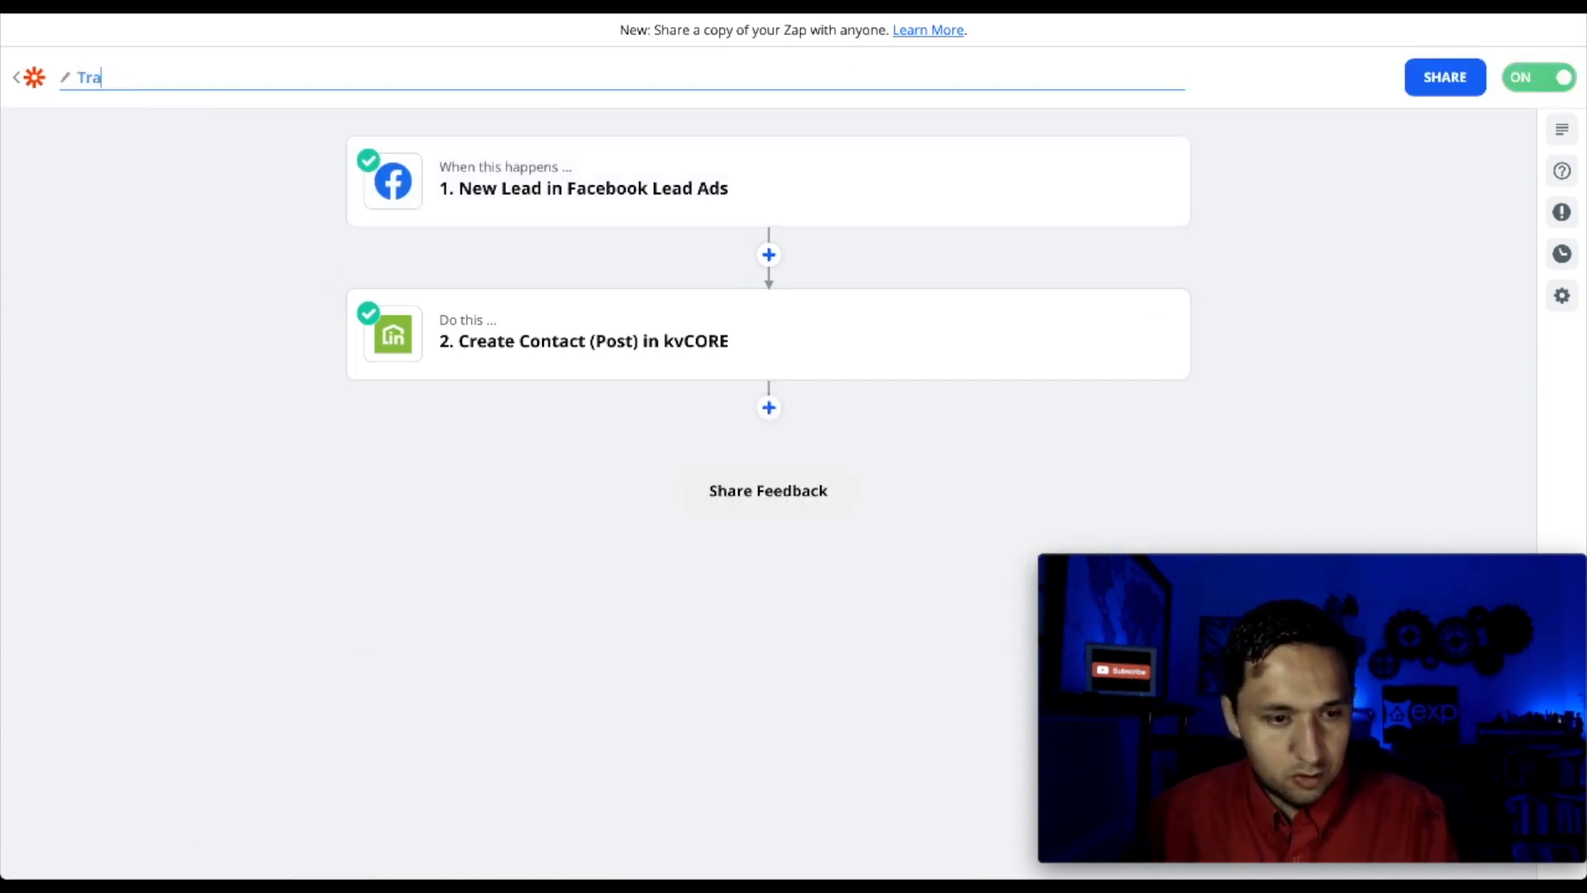
type("il Ranch - FB")
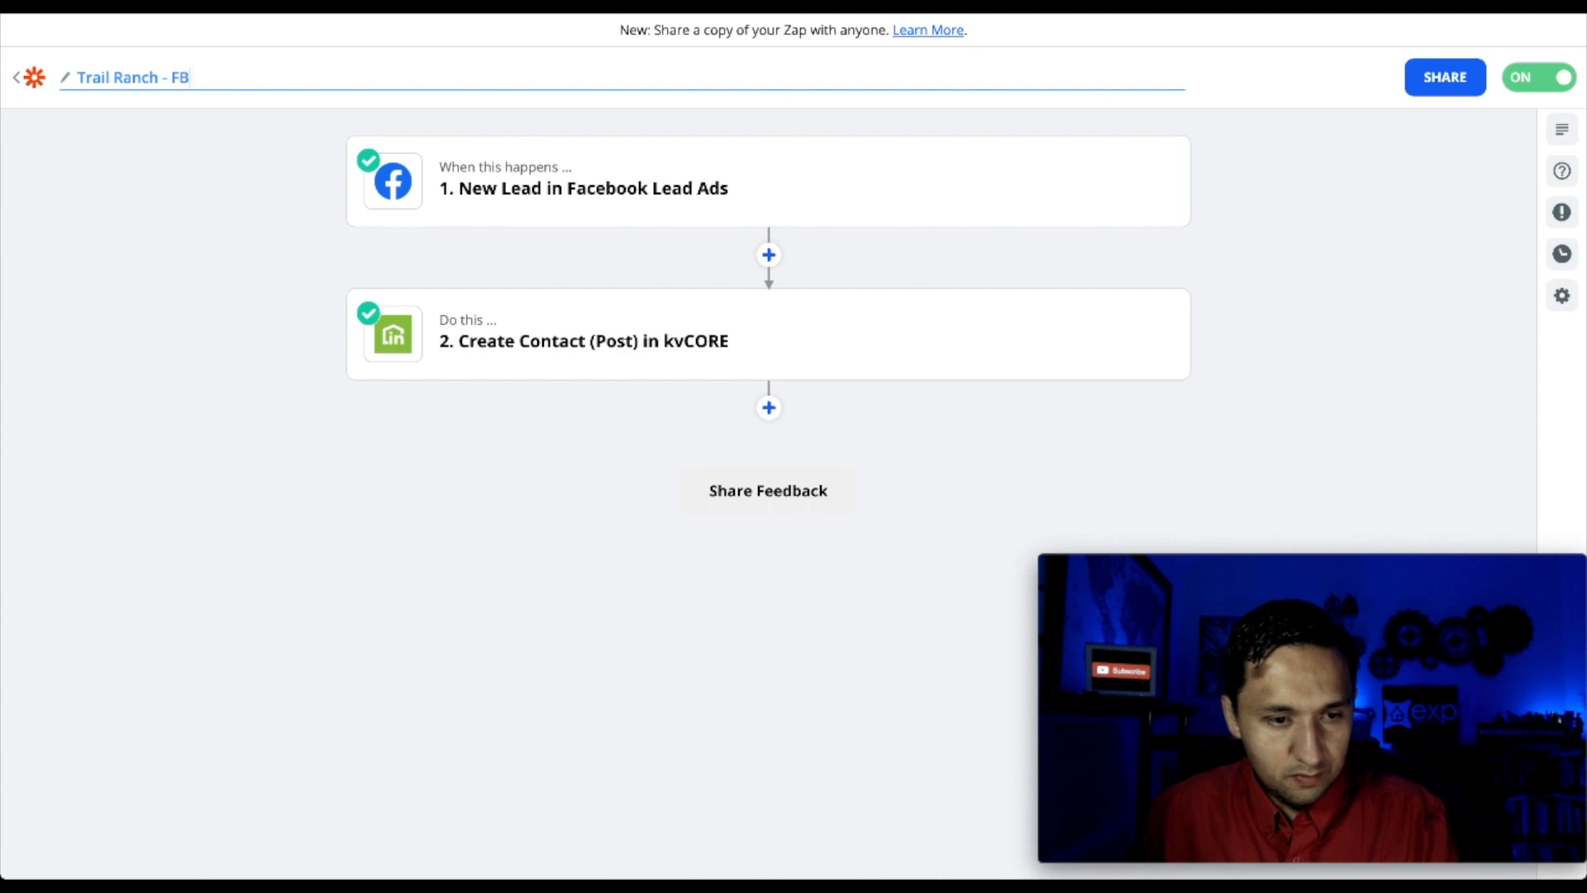
type(" - kvCORE")
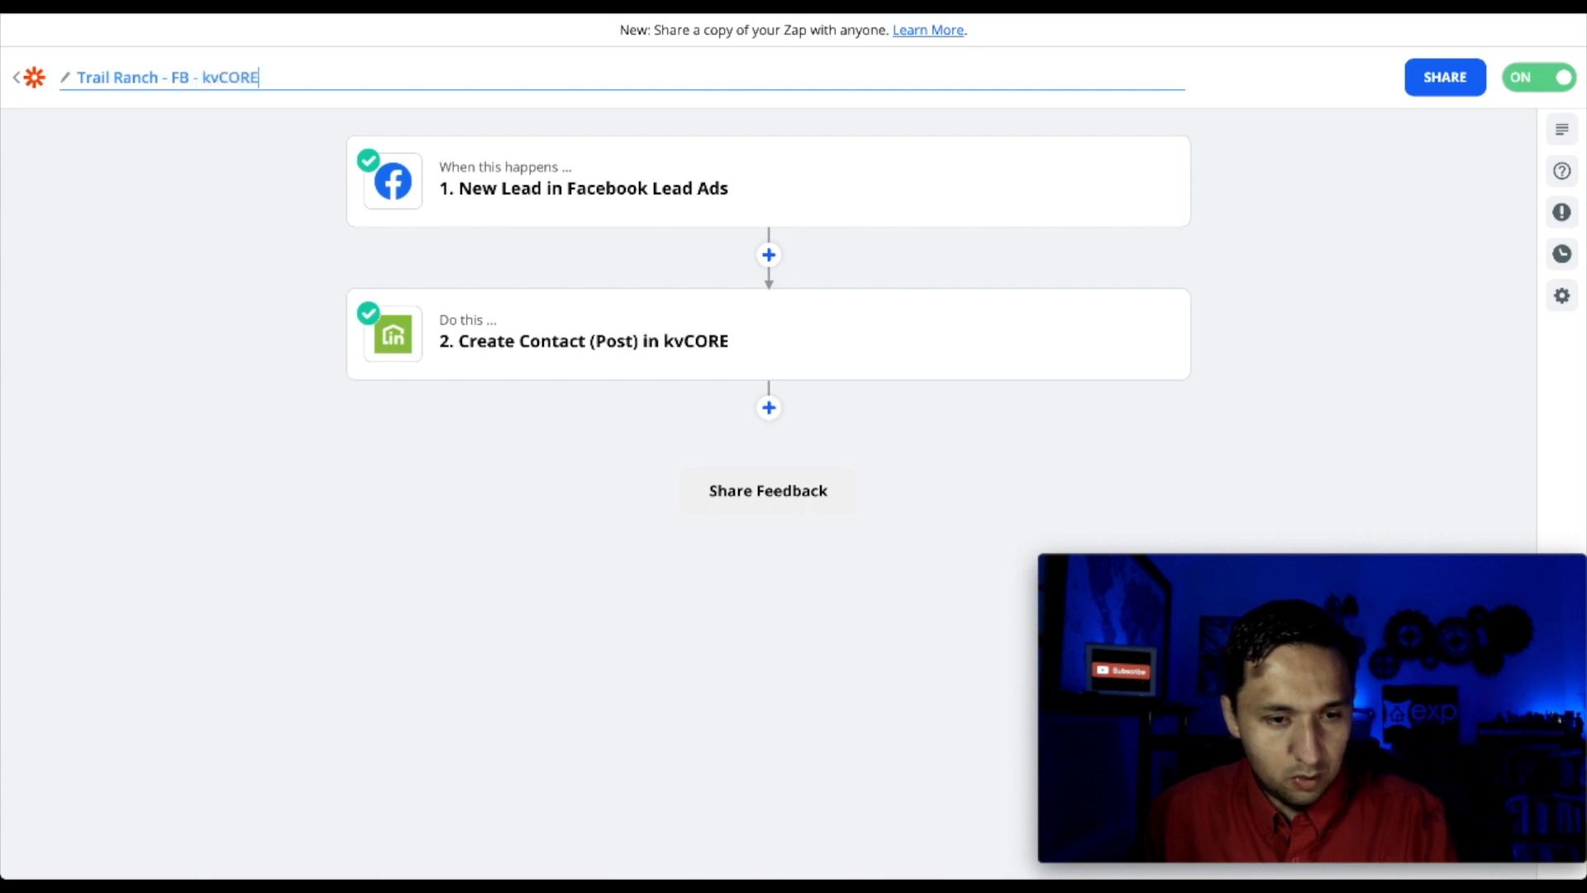
left_click(58, 413)
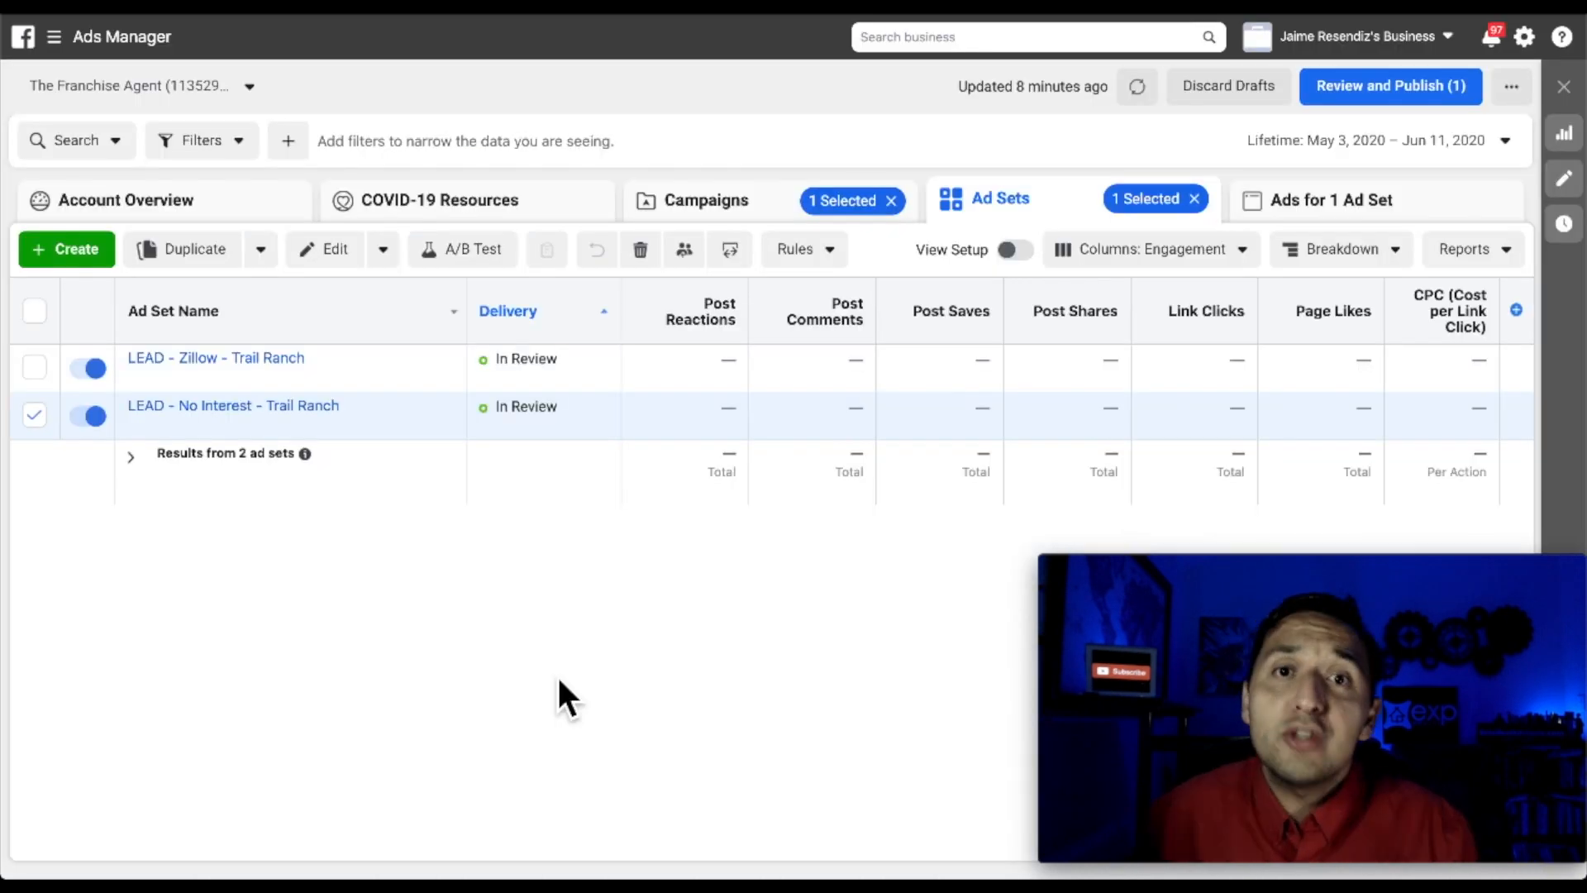